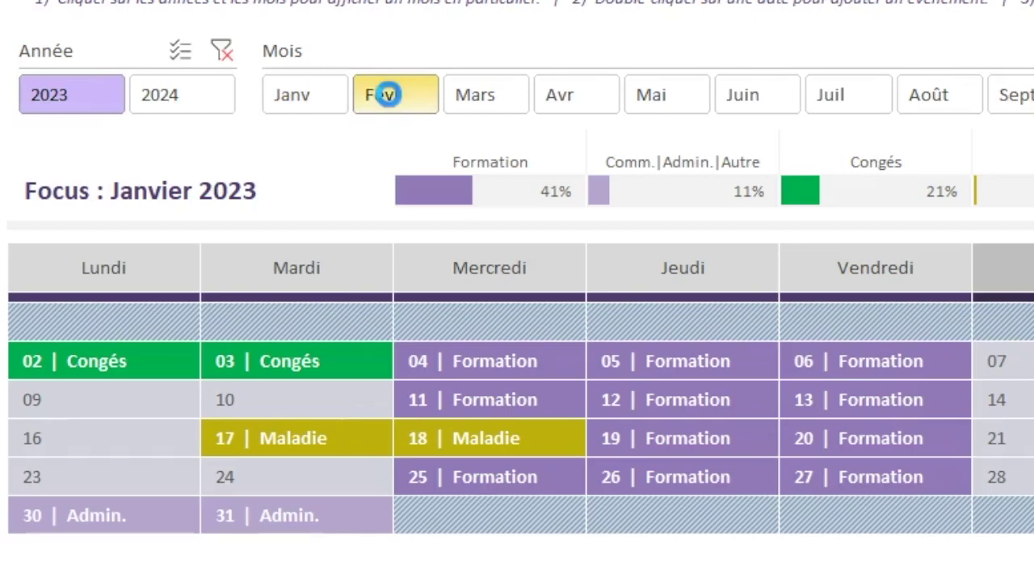
Show March 2023 with the month slicer and select the Année slicer.
click(514, 111)
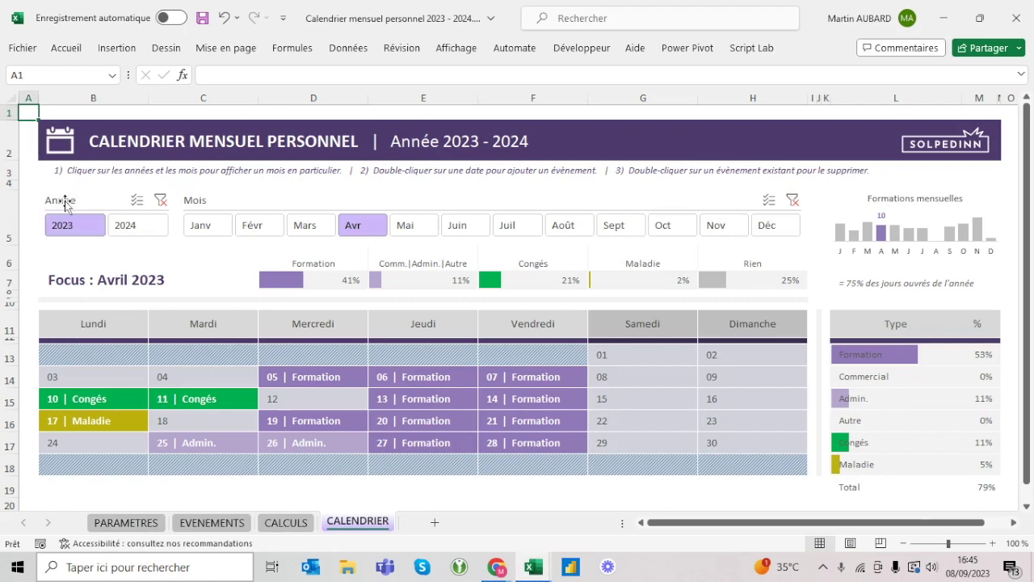
click(250, 208)
click(98, 201)
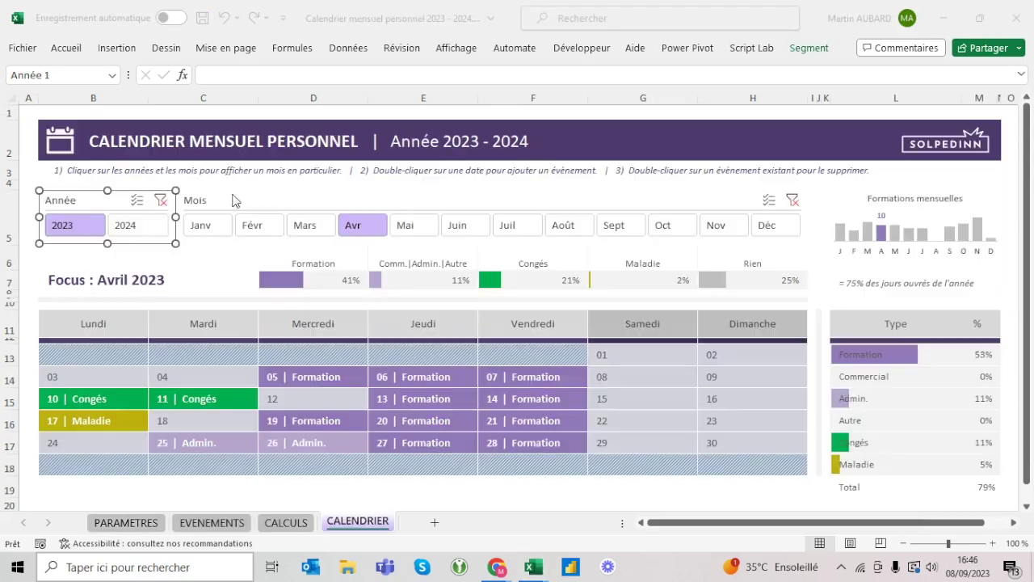
Review the category percentage bars in D6:H7 and the working-days formula in L7.
drag(306, 261, 758, 282)
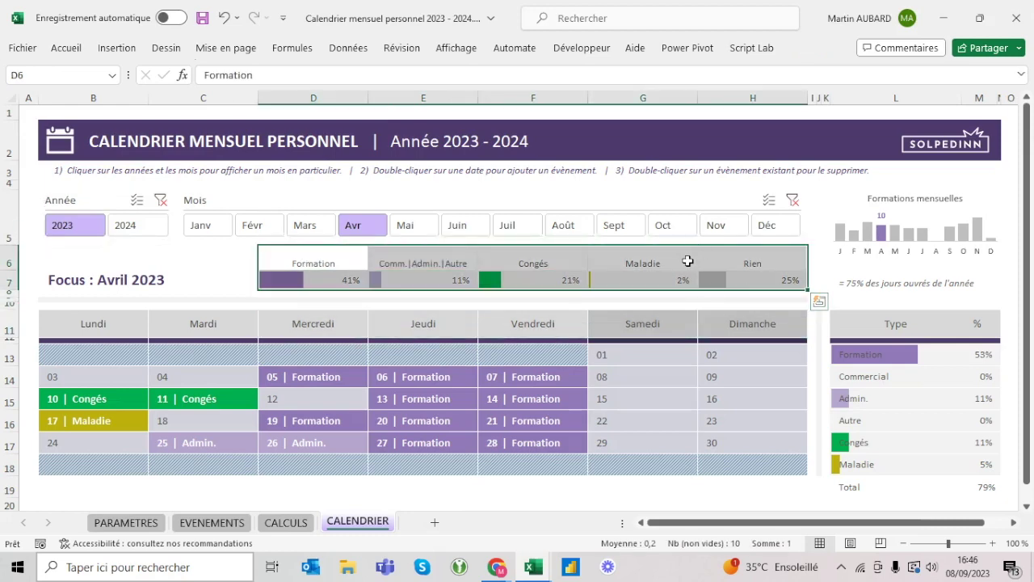
click(861, 284)
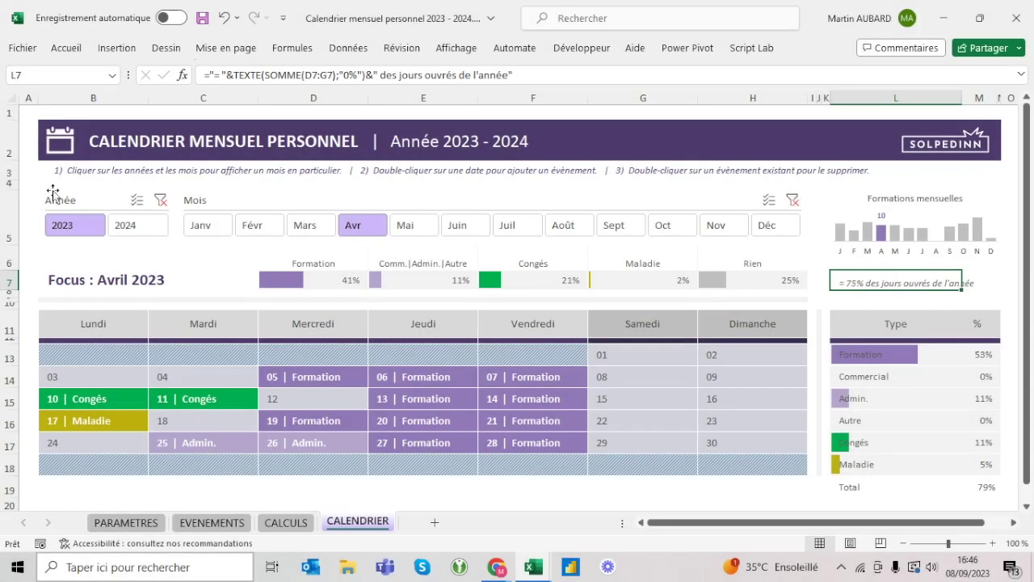
key(alt+Tab)
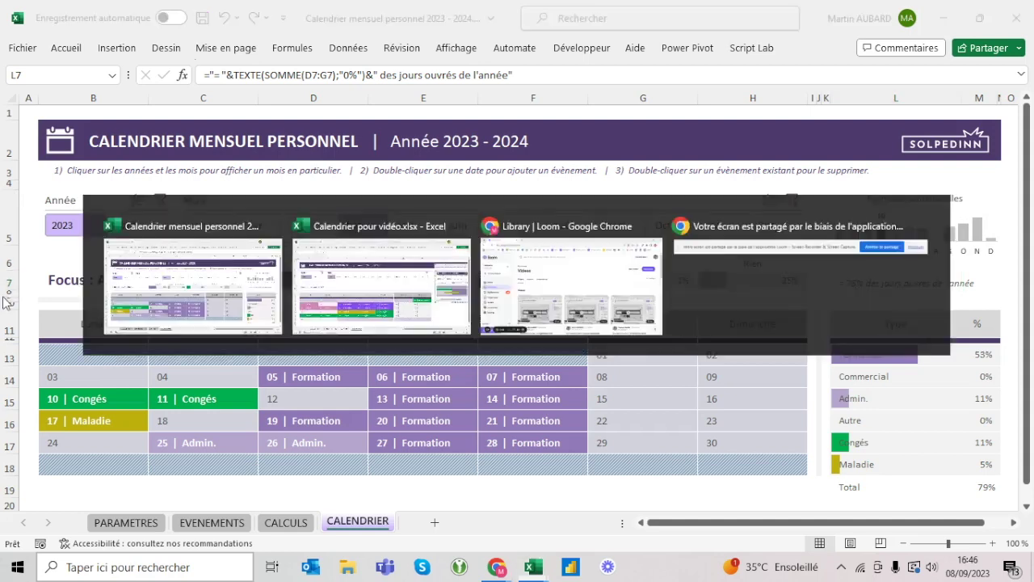
In the working calendar, set spacer rows 10–12 under the Focus title to height 5.
click(79, 257)
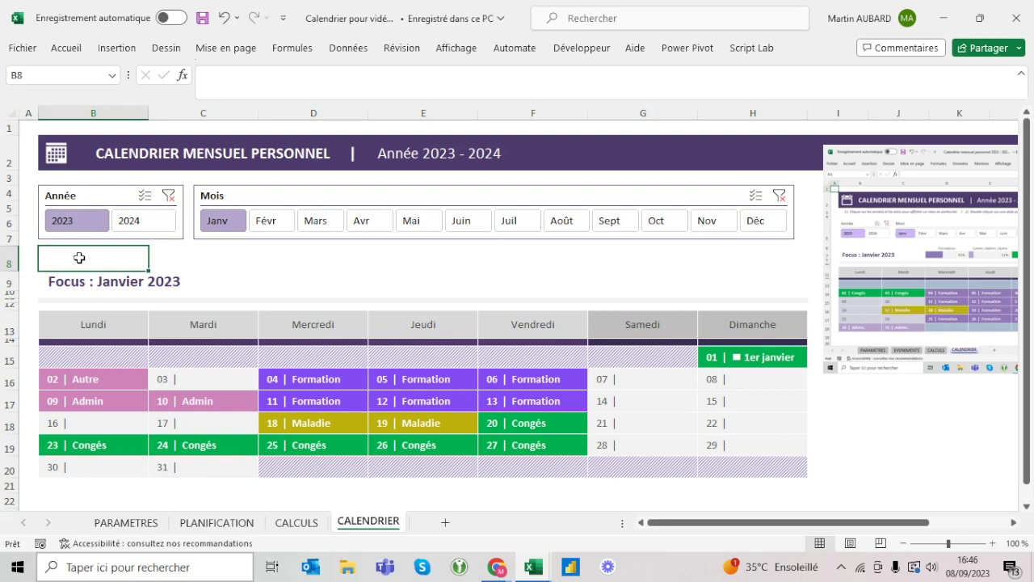
drag(255, 102, 255, 86)
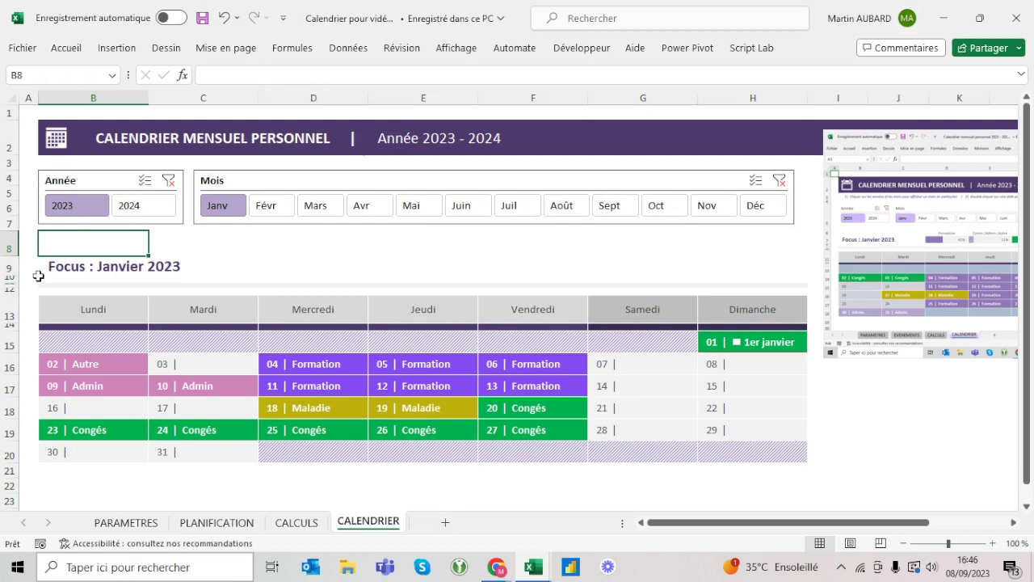
click(46, 292)
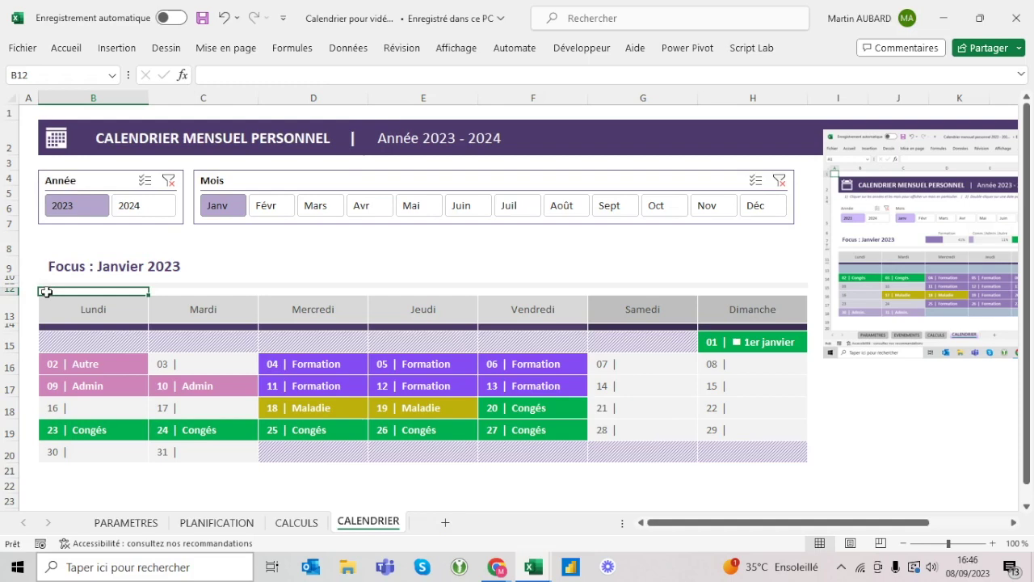
click(8, 291)
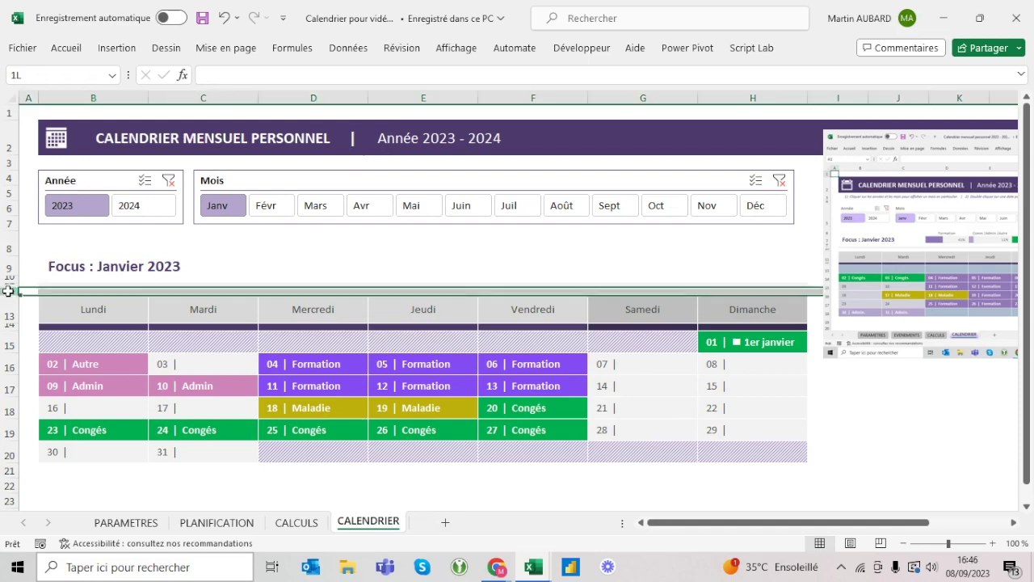
drag(8, 291, 8, 274)
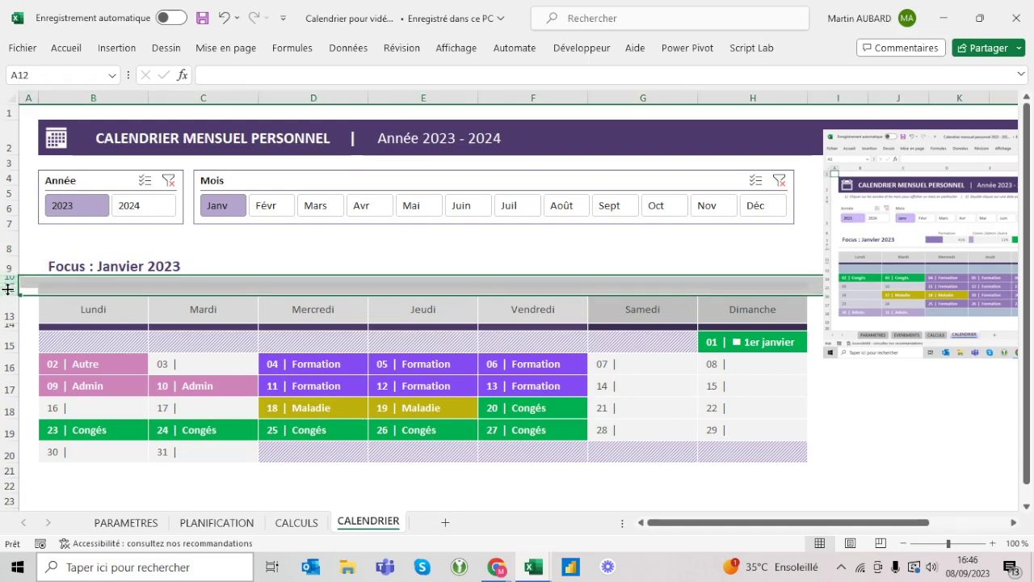
drag(8, 277, 6, 289)
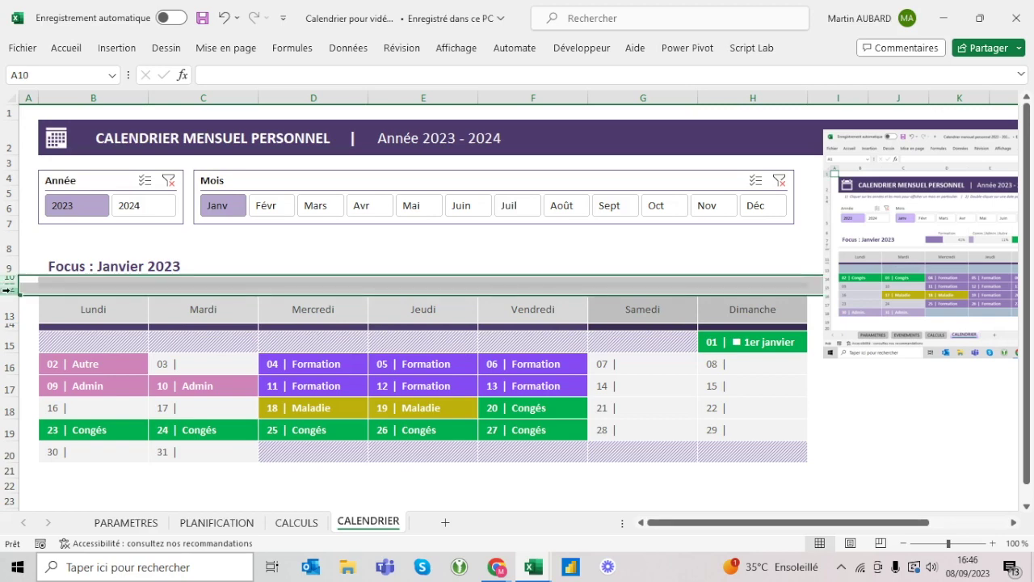
click(10, 284)
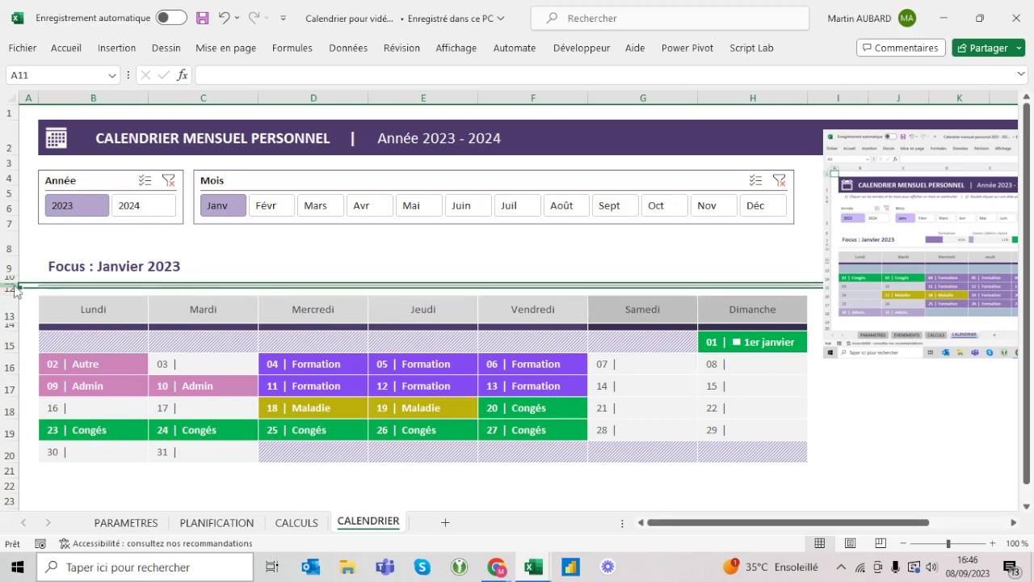
right_click(10, 284)
click(73, 493)
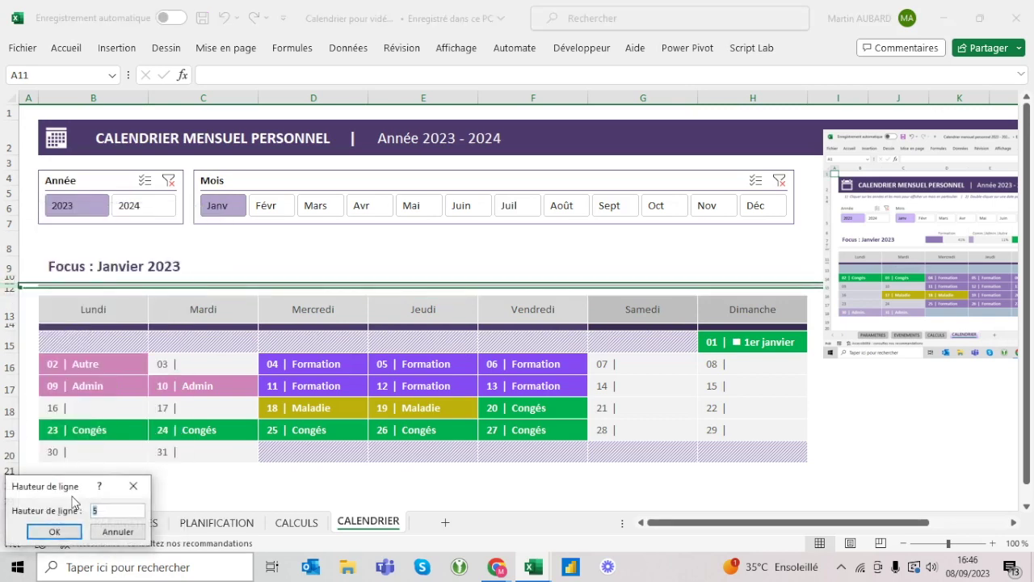
click(51, 529)
click(252, 265)
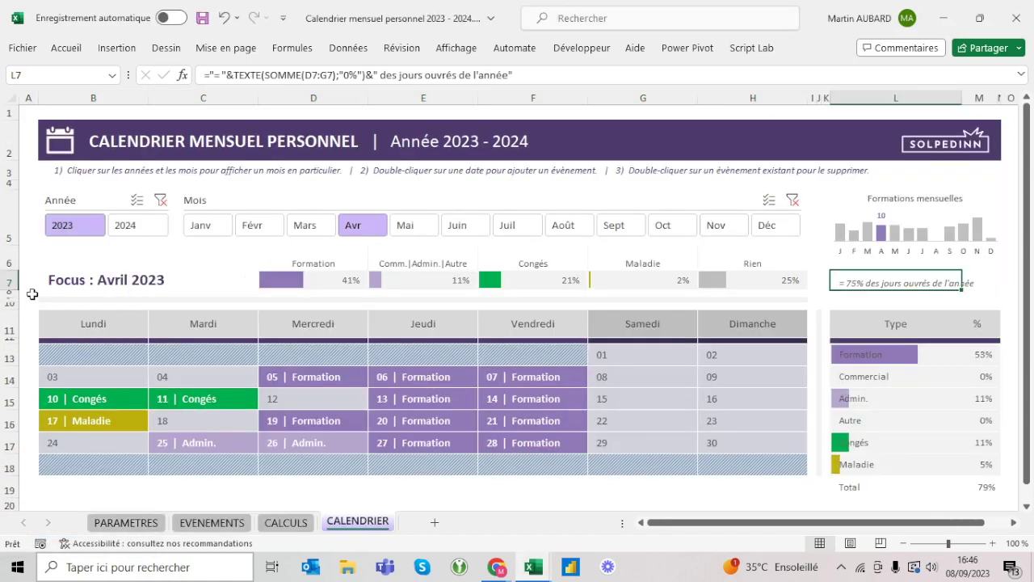
Check the finished calendar's grid B10:H18, the height of row 9 and the width of column J.
drag(65, 307, 736, 463)
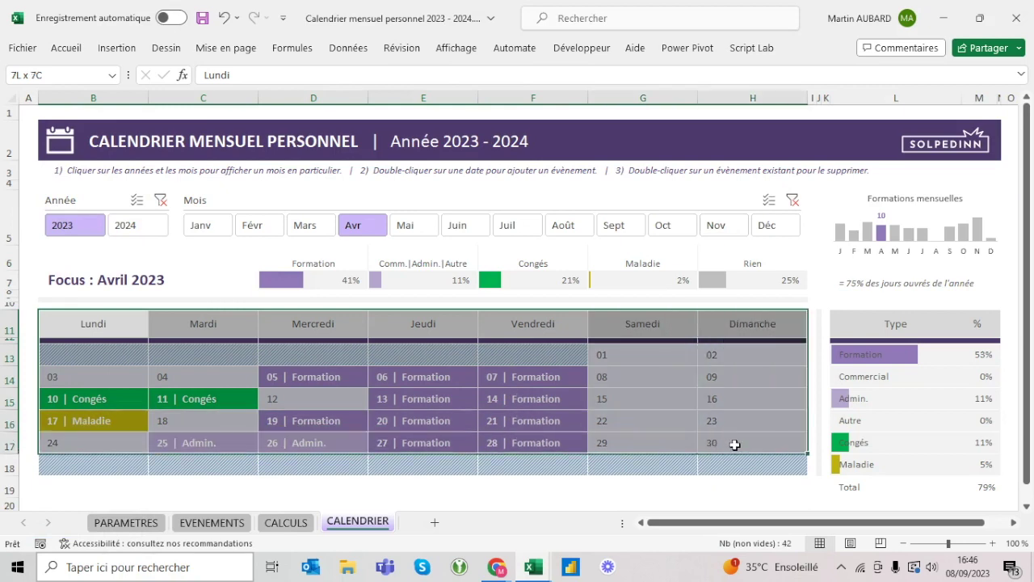
click(7, 300)
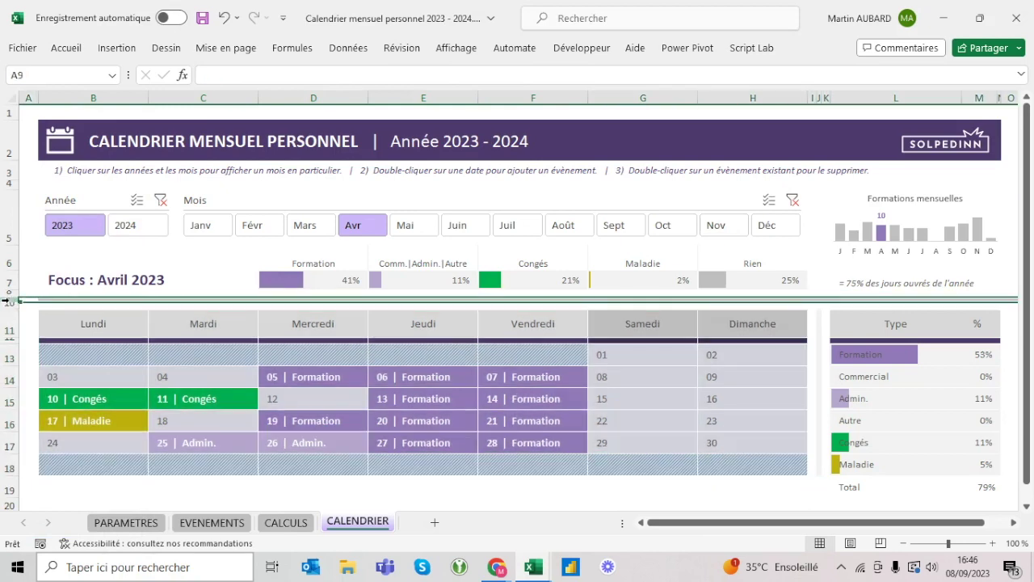
click(818, 98)
click(812, 218)
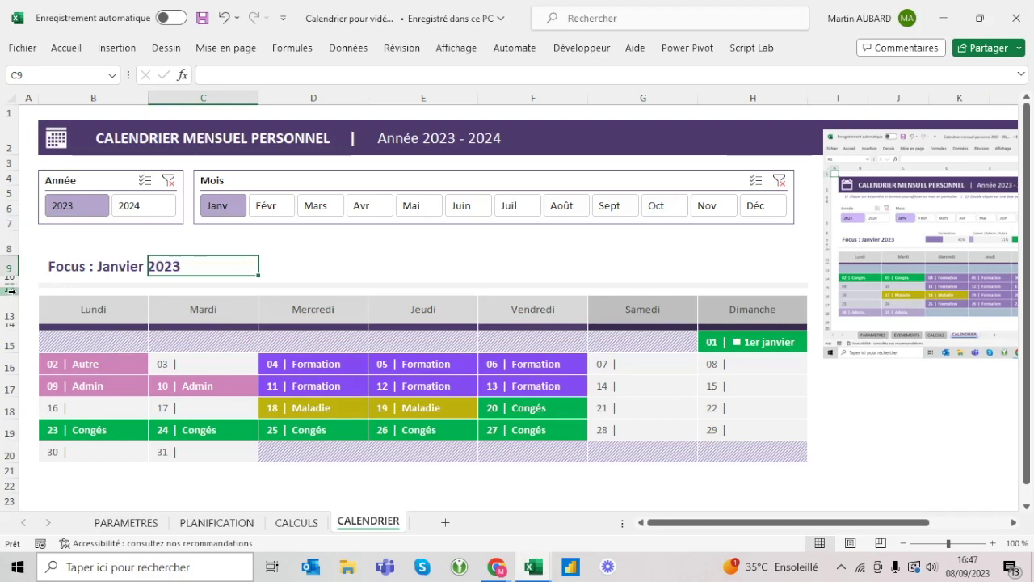
Review the Focus title formula in B9, then select the Année slicer for styling.
click(78, 305)
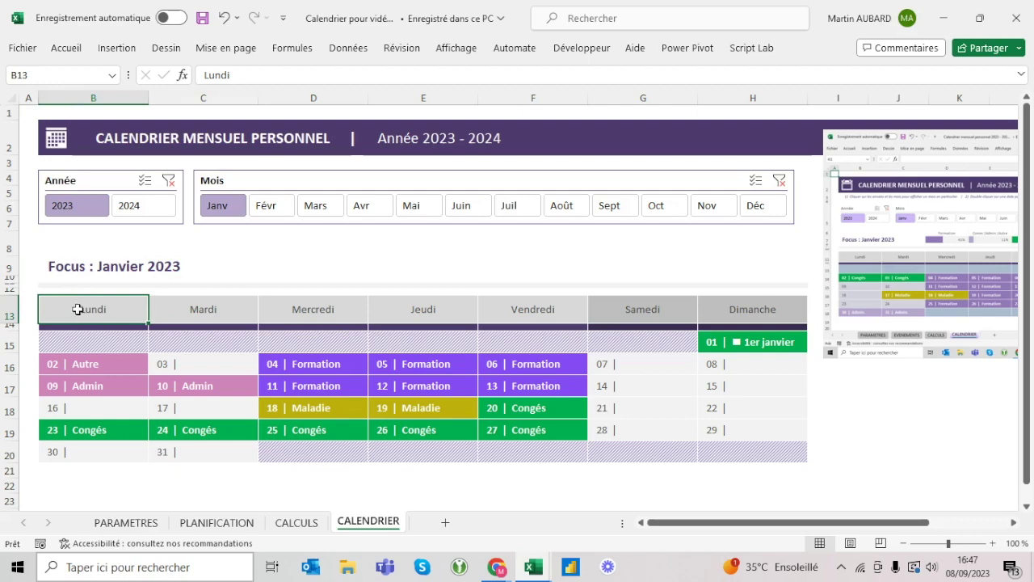
click(57, 262)
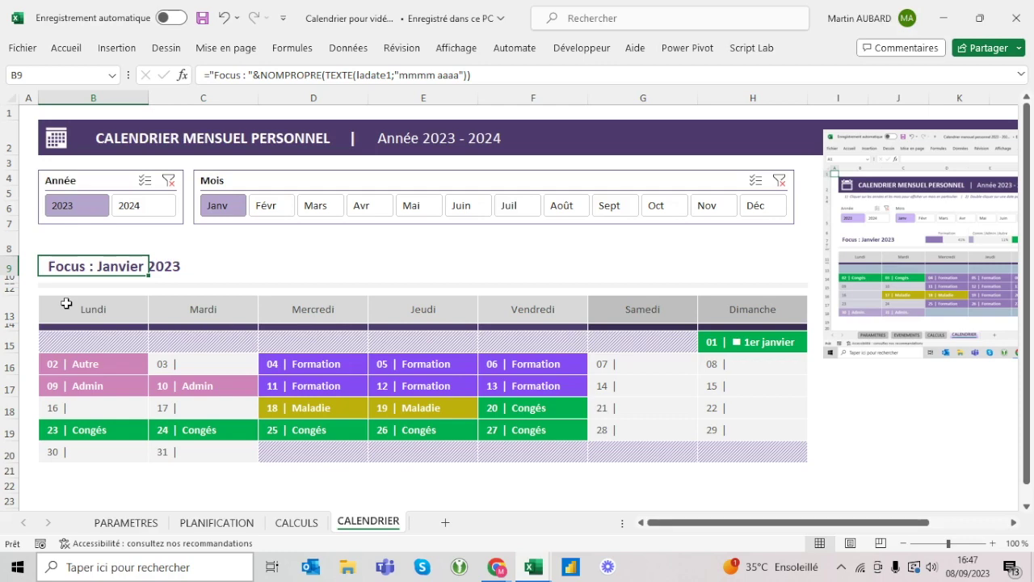
click(112, 175)
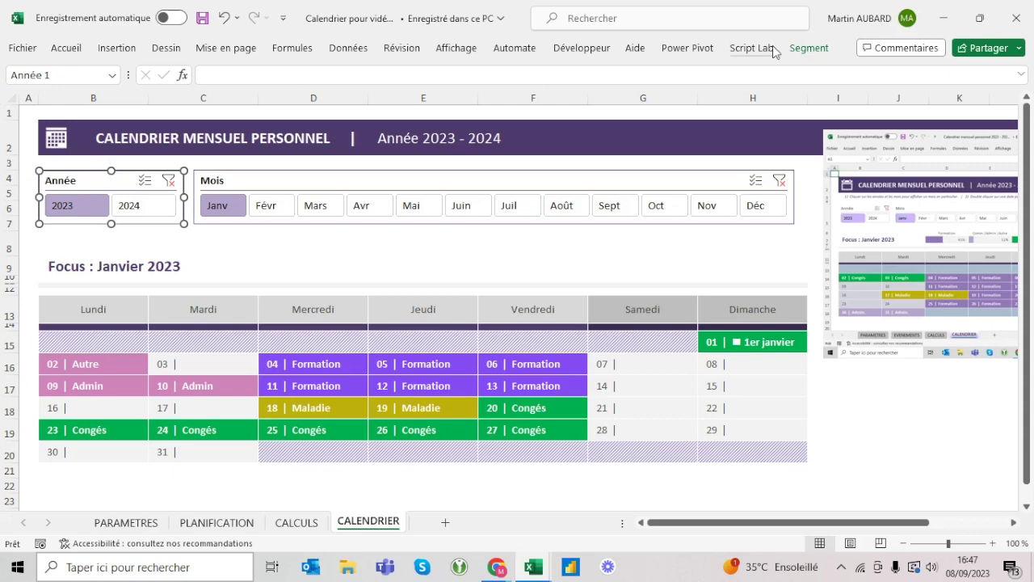
click(808, 49)
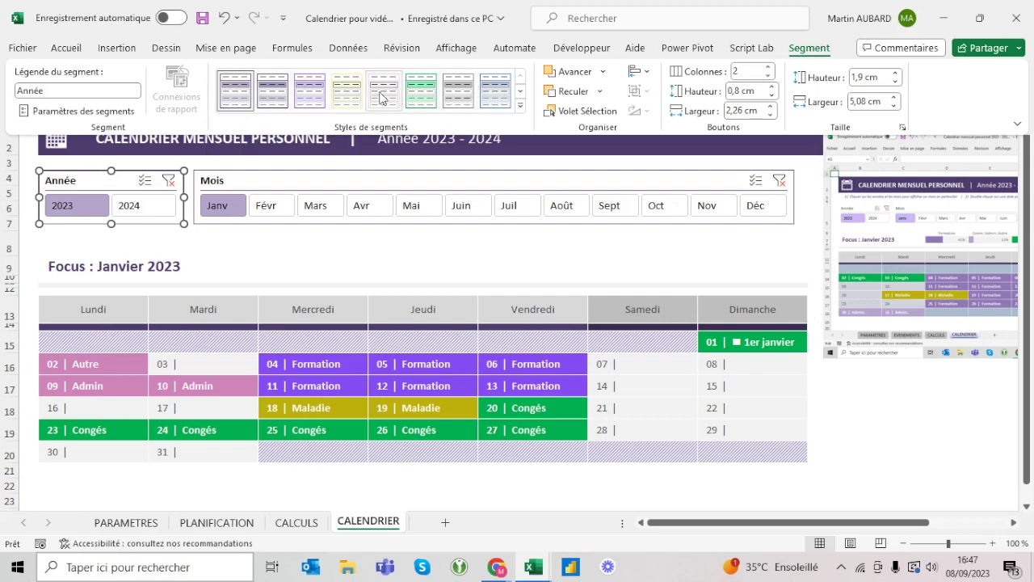
Duplicate the first slicer style and name the copy 'Mon style perso 1'.
right_click(233, 97)
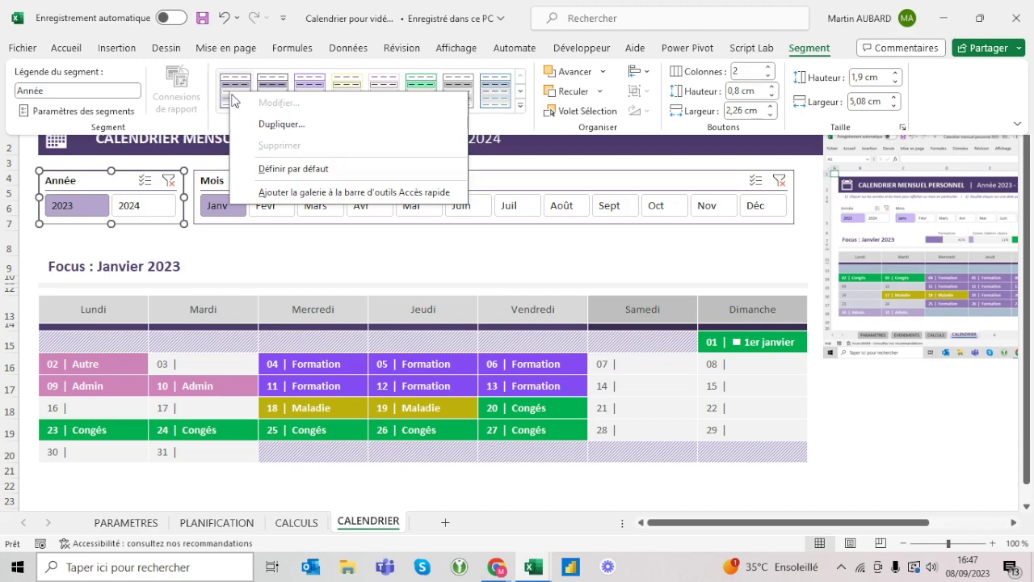
click(270, 125)
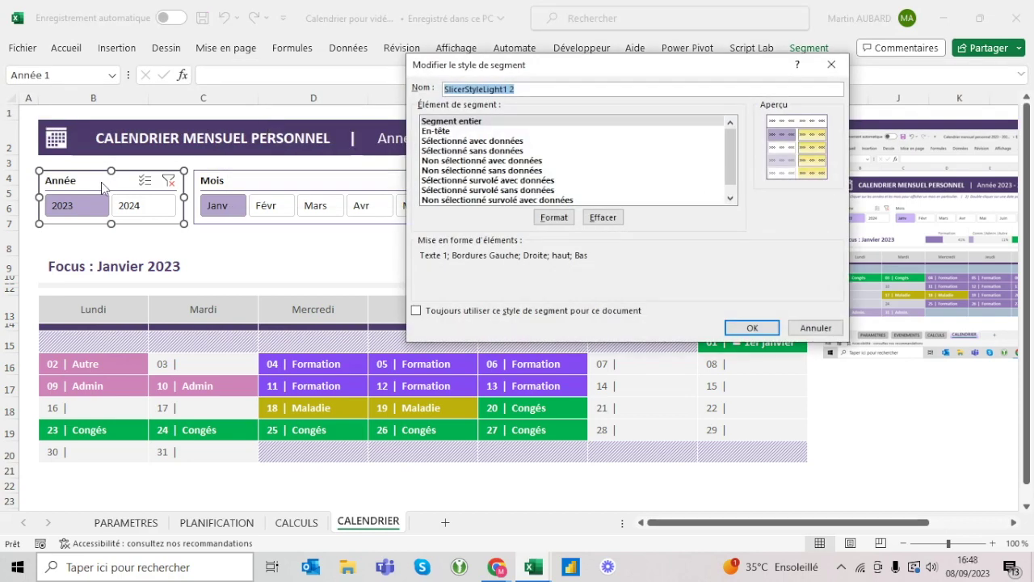
key(Return)
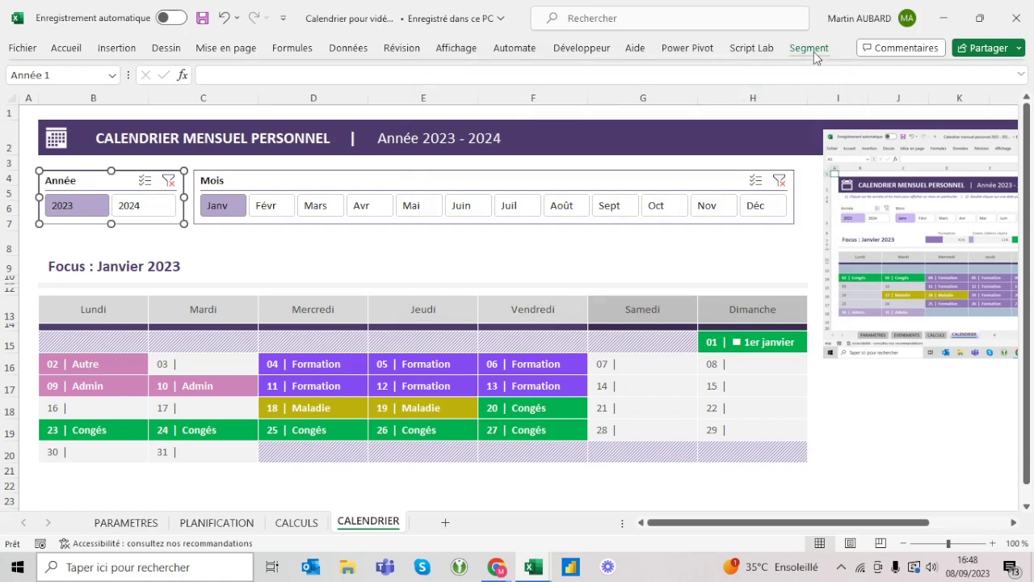
click(809, 48)
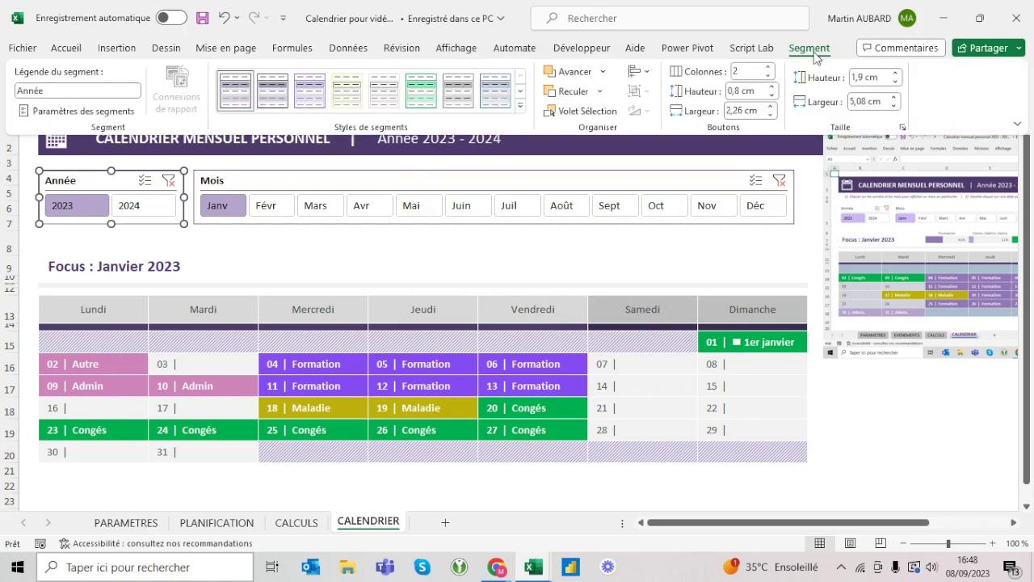
right_click(244, 100)
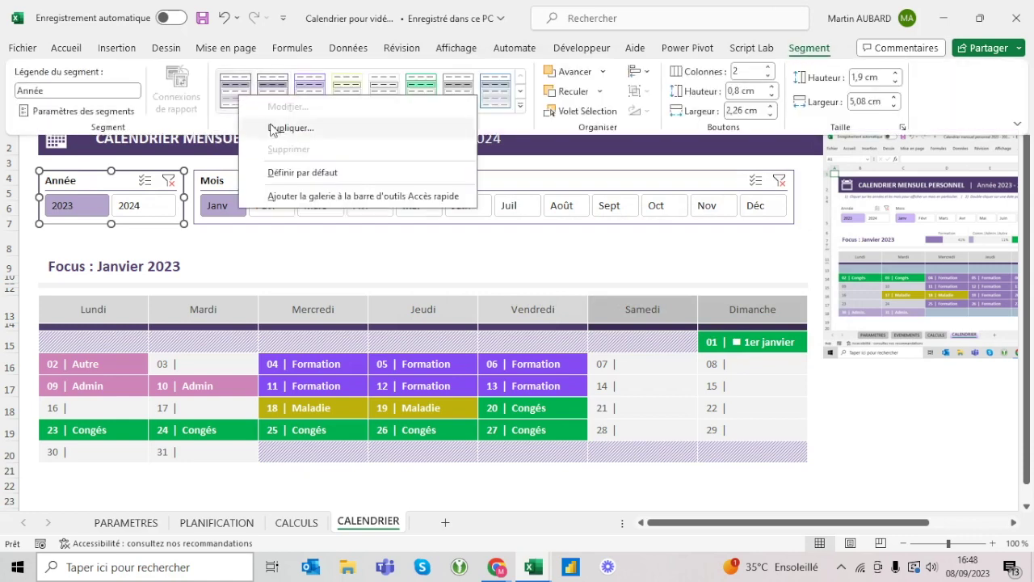
click(279, 131)
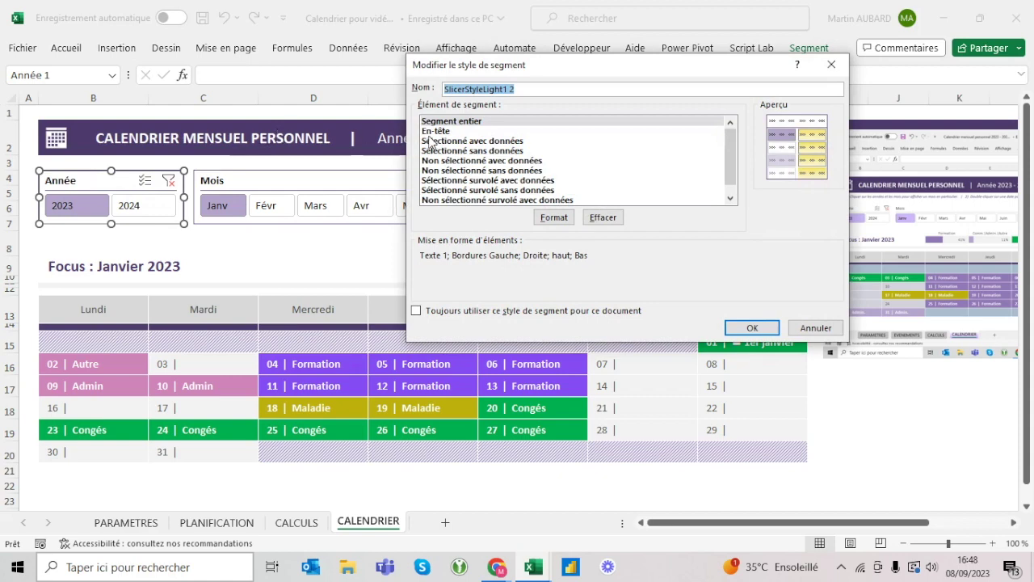
drag(543, 90, 432, 92)
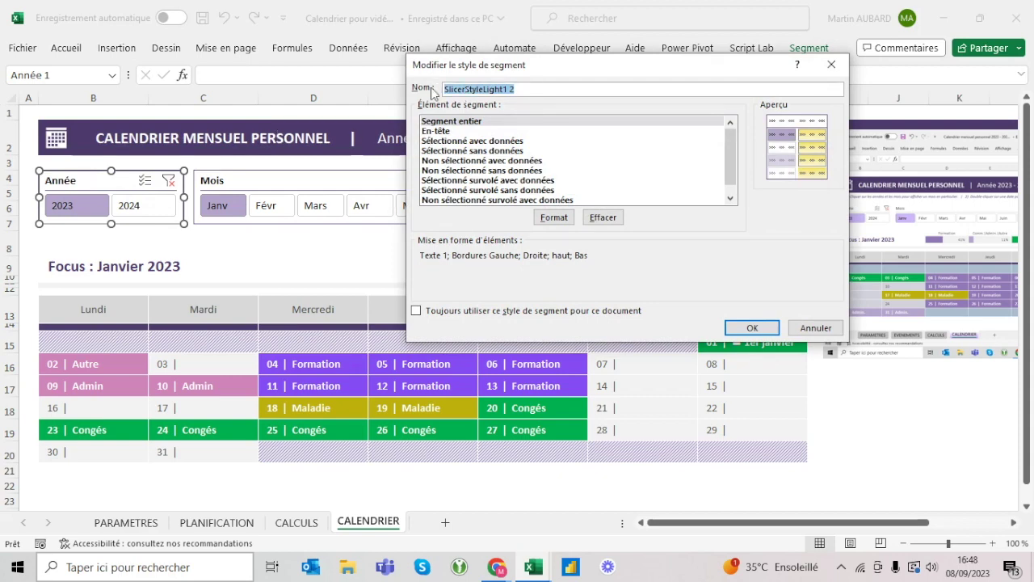
text(Mon style perso 1)
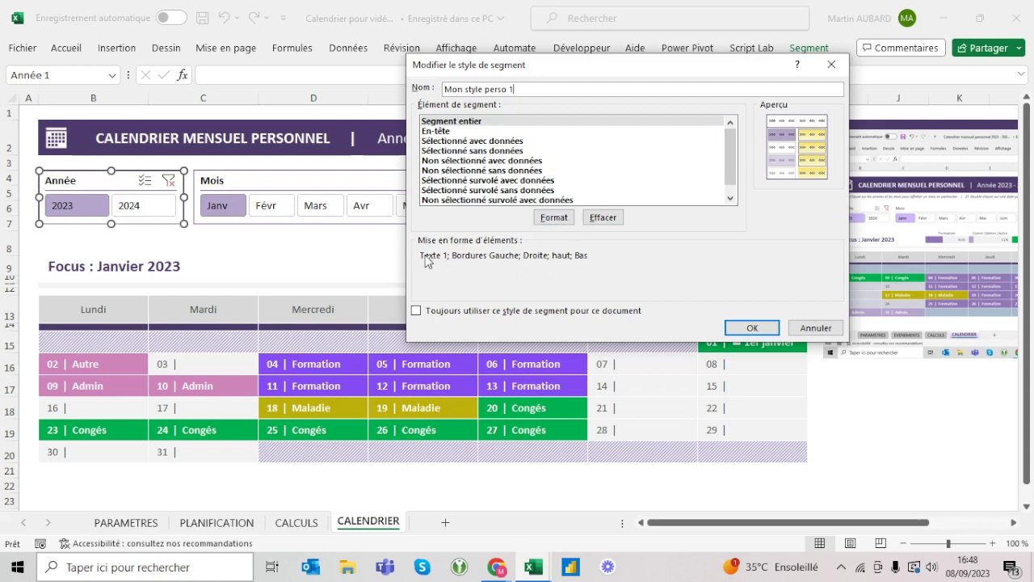
Give the whole-slicer element border style Aucune with every border line cleared, and save the style.
click(554, 217)
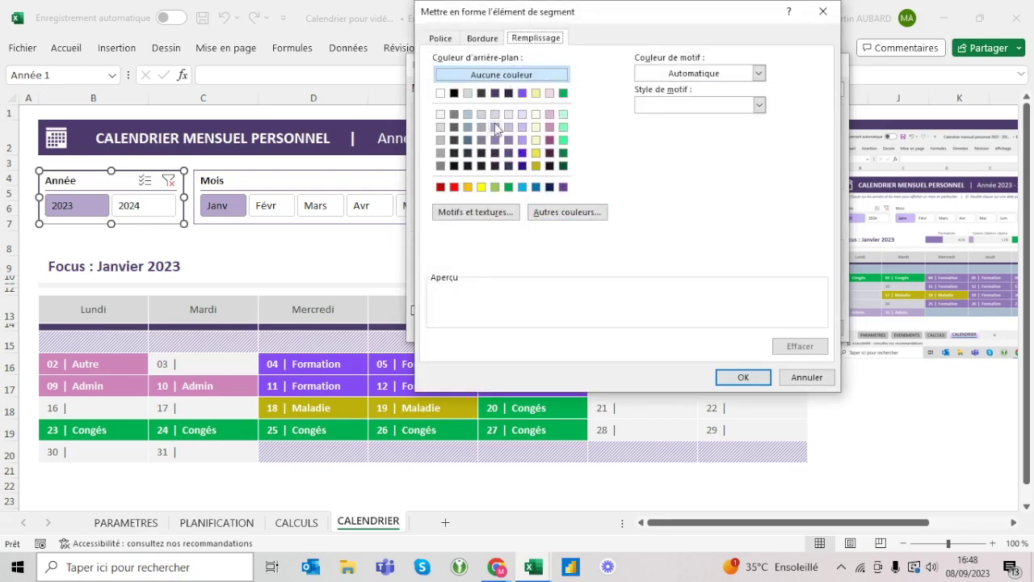
click(488, 39)
click(465, 88)
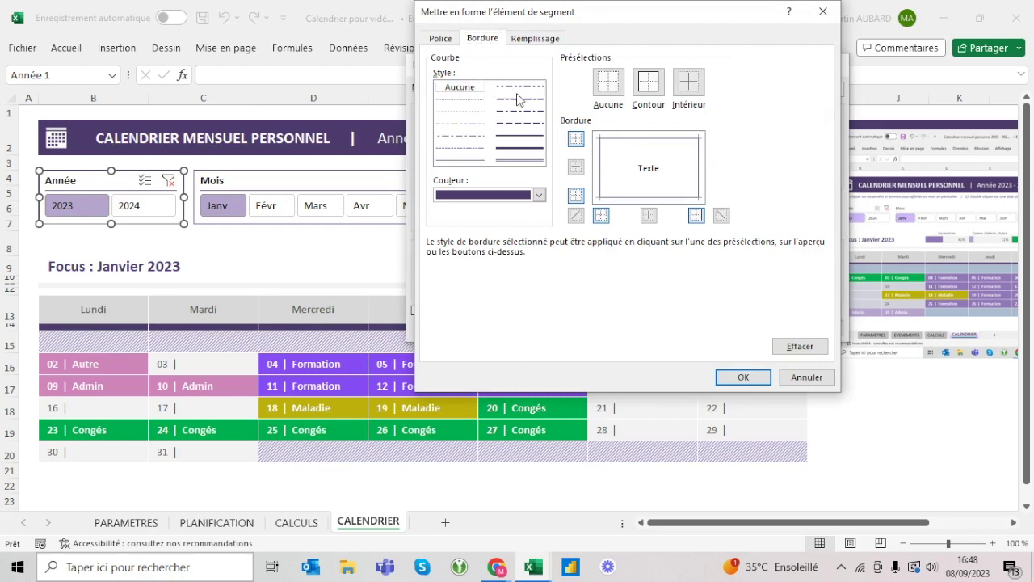
click(575, 139)
click(600, 168)
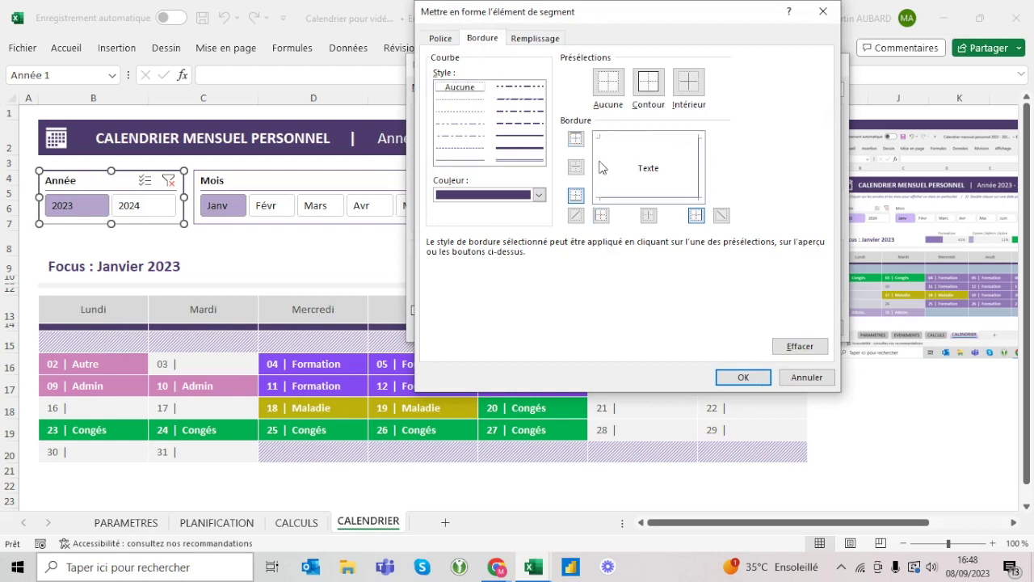
click(631, 198)
click(700, 179)
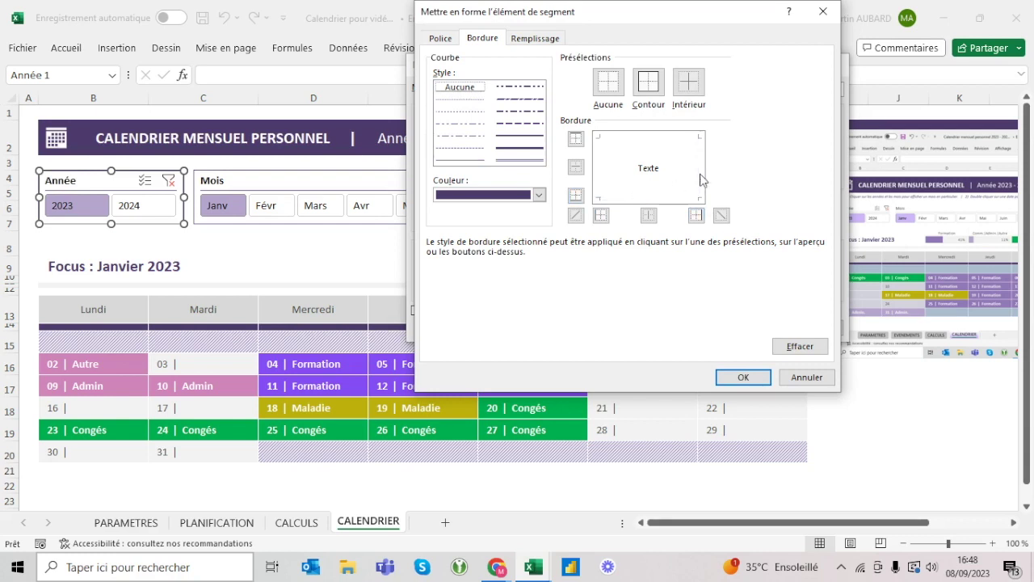
click(575, 195)
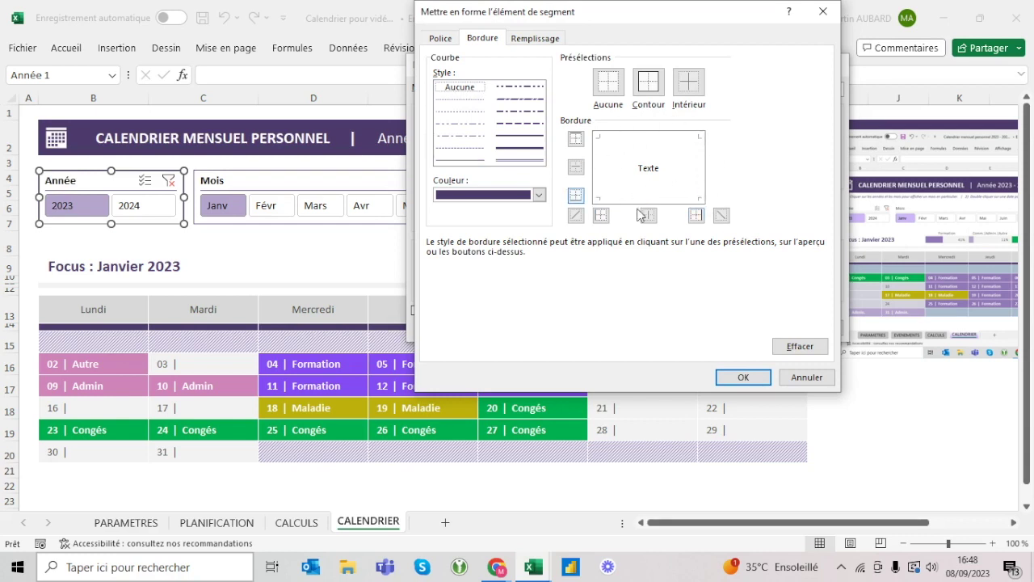
click(743, 378)
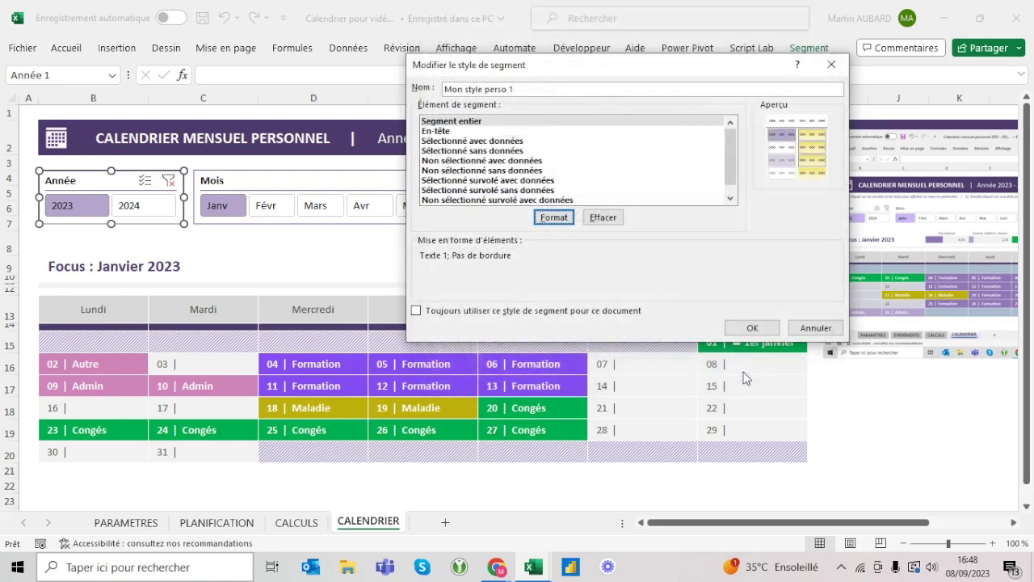
click(738, 332)
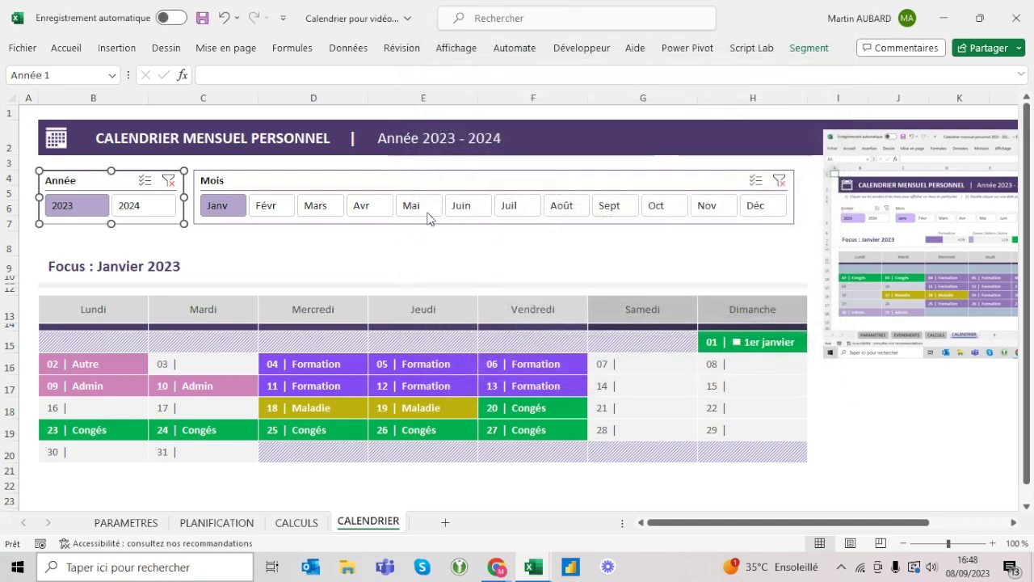
Reopen Mon style perso 1 for editing from the Année slicer's style gallery.
click(379, 248)
click(81, 181)
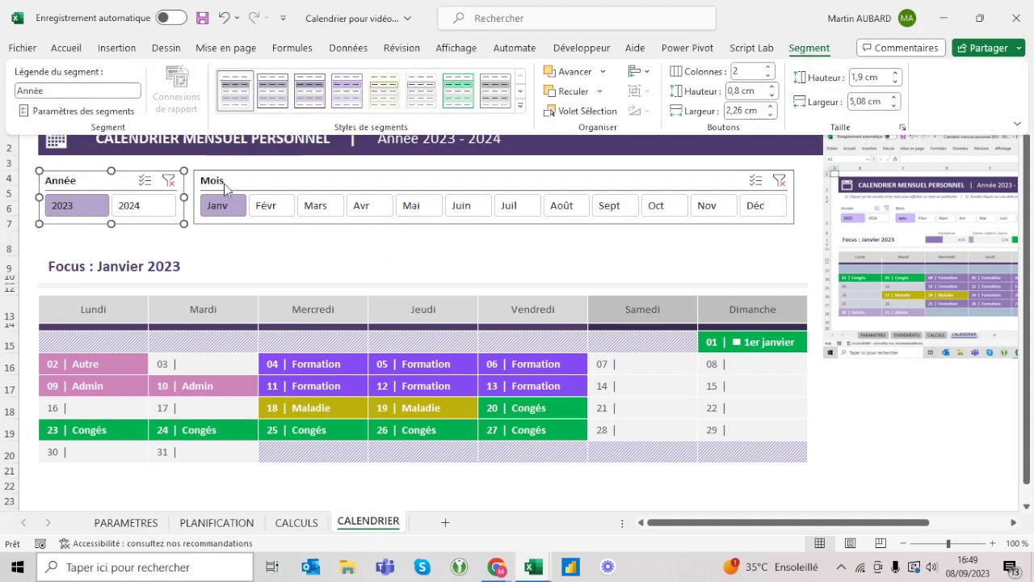
click(220, 255)
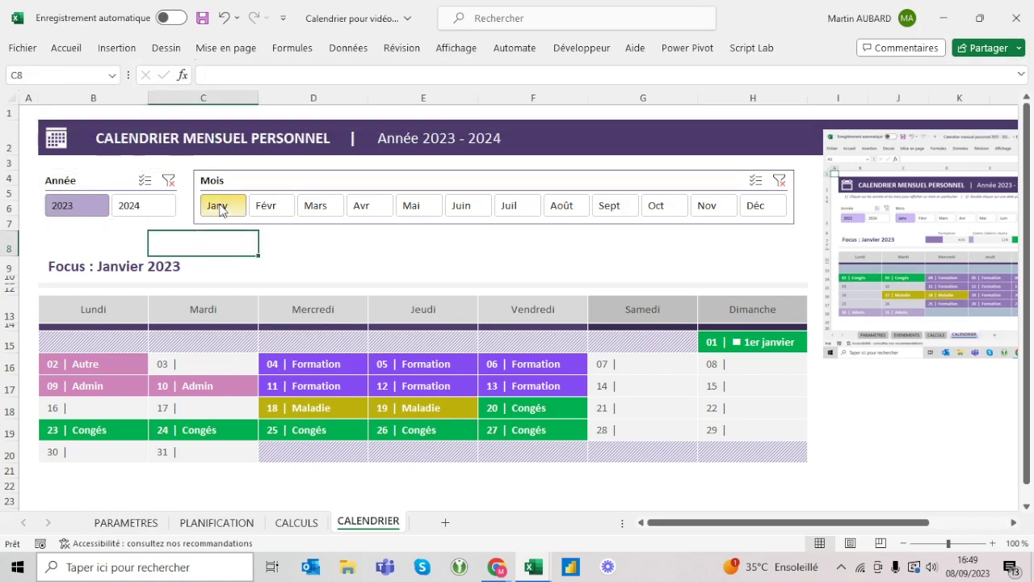
click(108, 179)
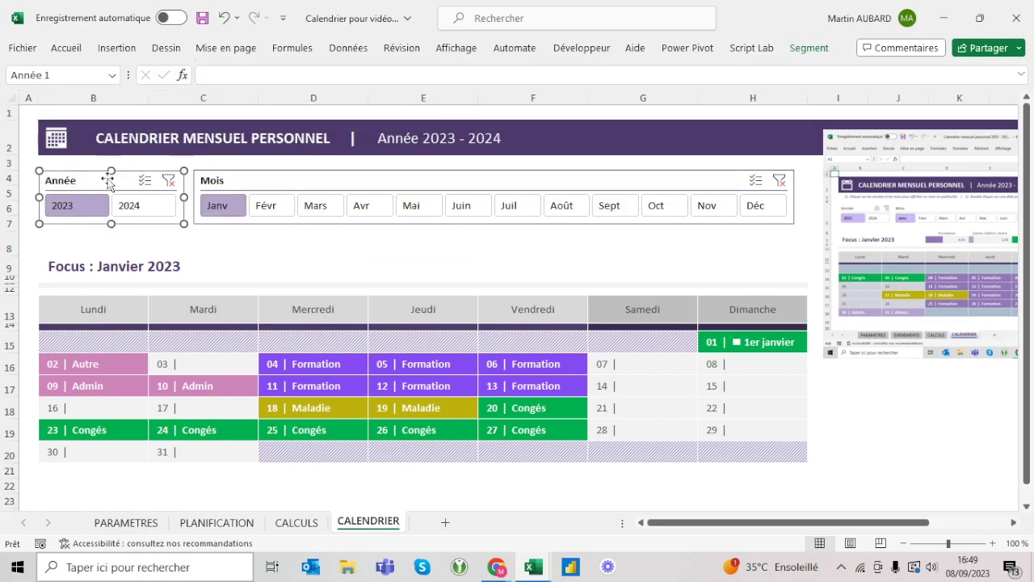
click(809, 47)
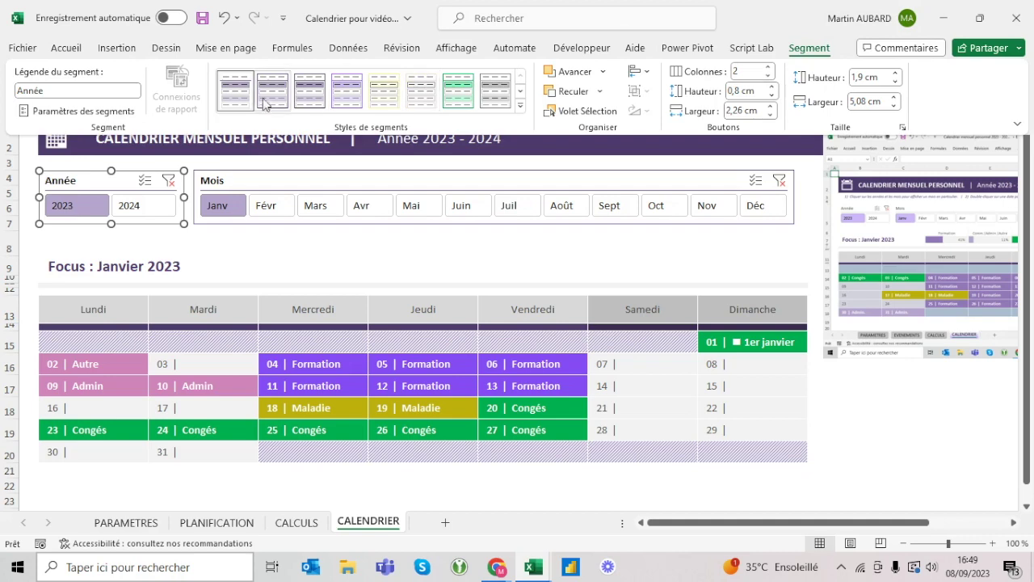
right_click(233, 94)
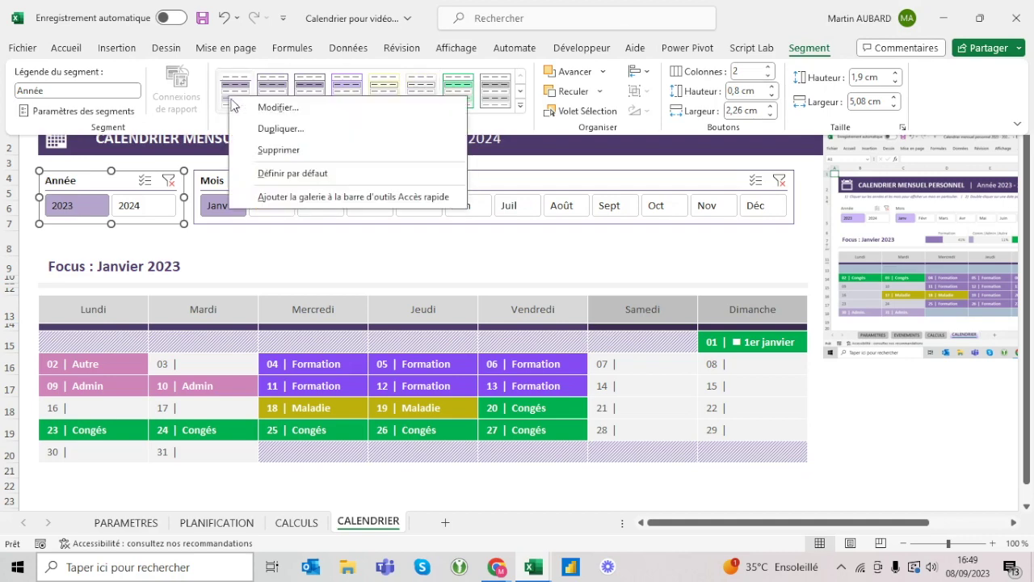
click(270, 115)
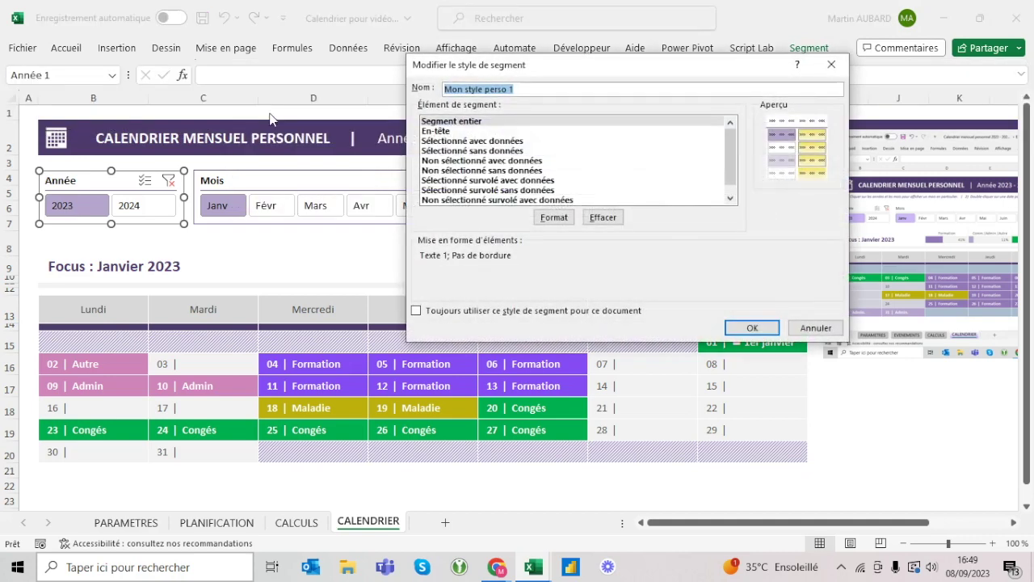
Set the whole-slicer element's font to Normal style with dark purple colour and save the style.
click(554, 217)
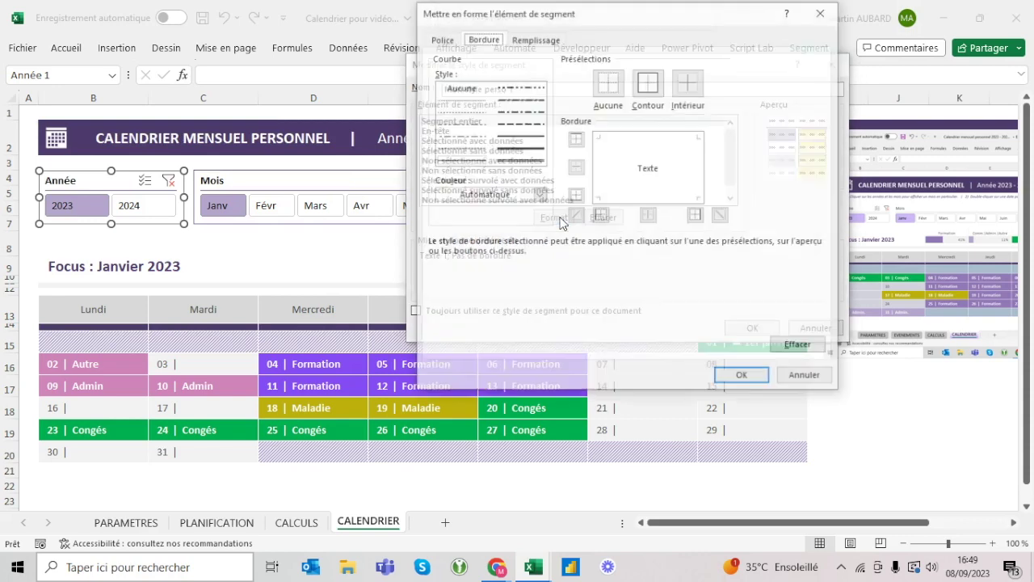
click(443, 38)
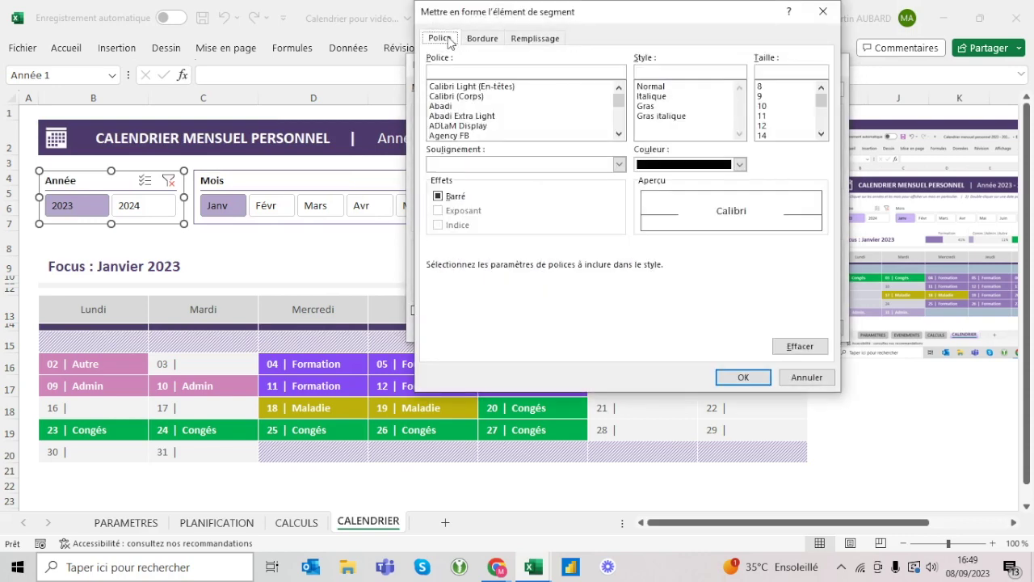
click(664, 165)
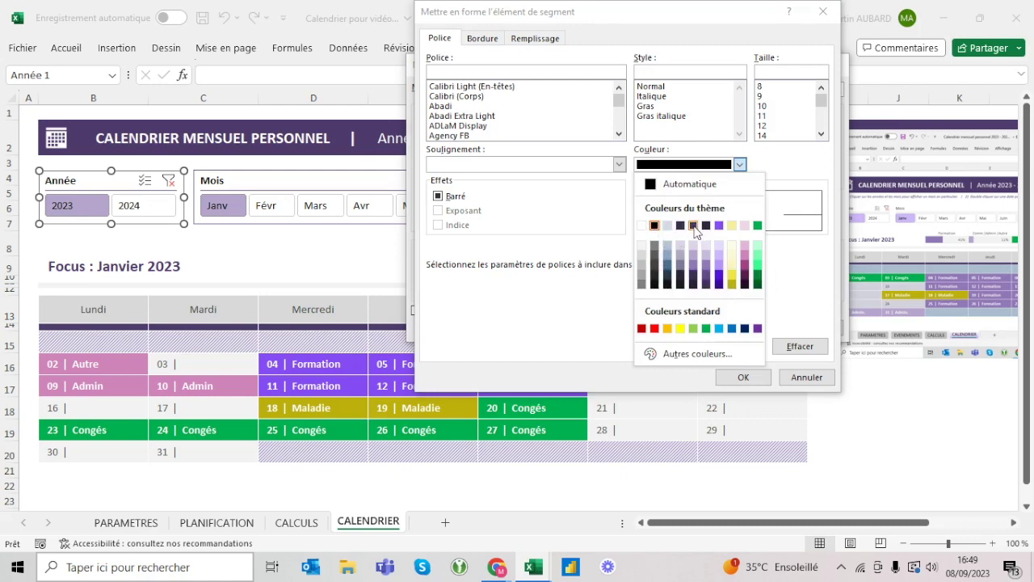
click(693, 226)
click(661, 87)
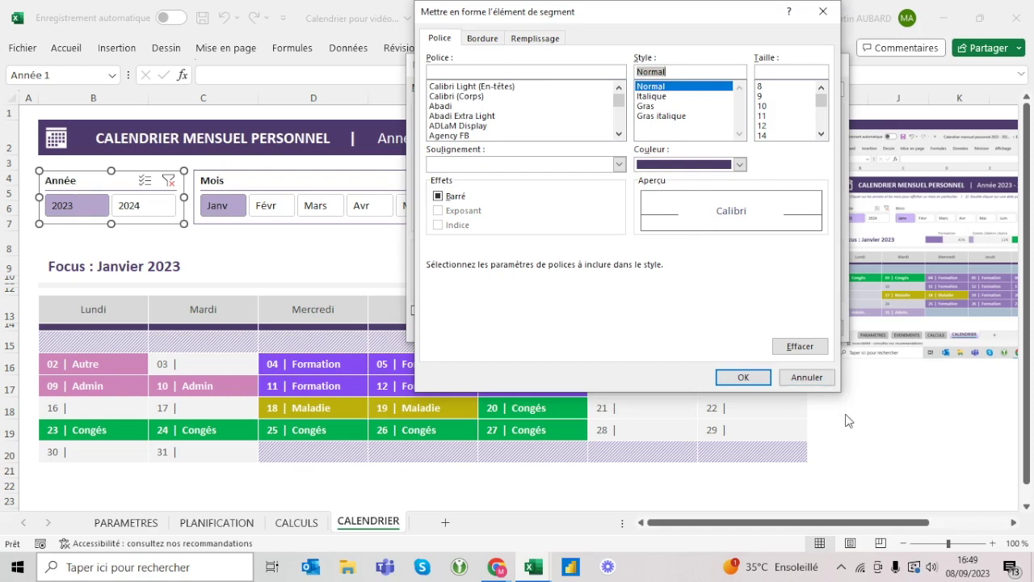
click(763, 388)
click(752, 332)
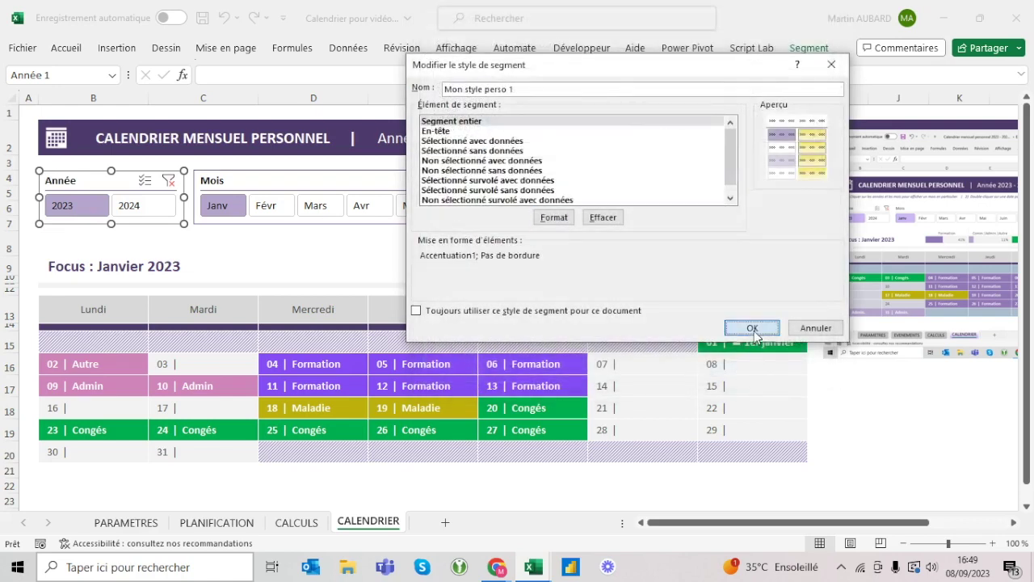
click(383, 247)
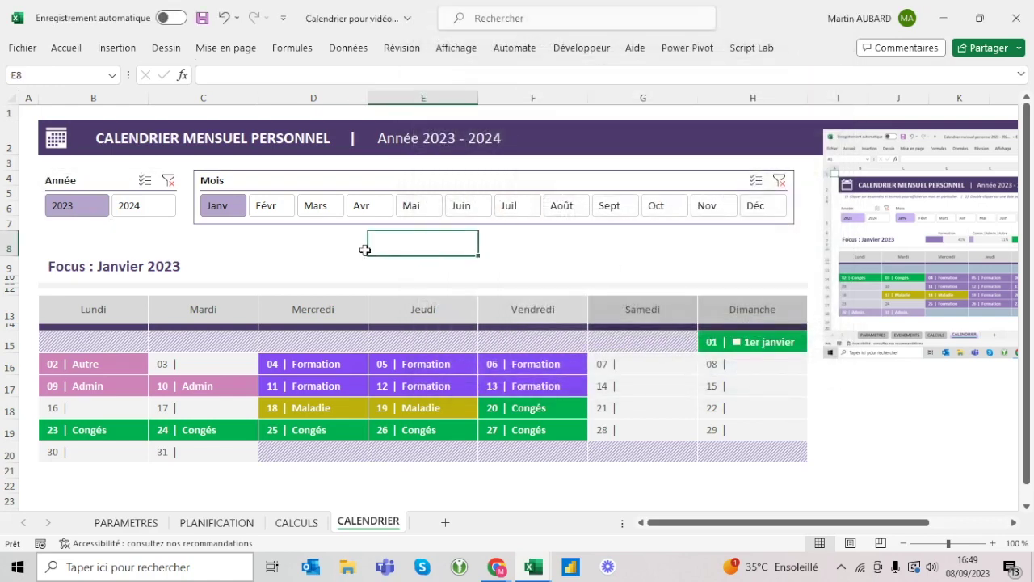
click(123, 192)
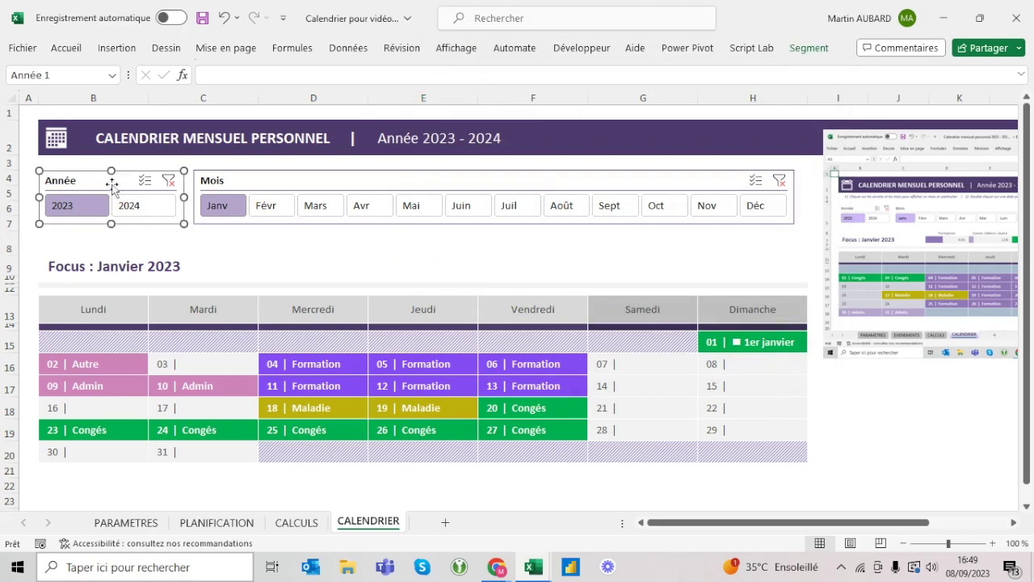
Give the header element of Mon style perso 1 a Normal, dark purple font and save.
click(808, 48)
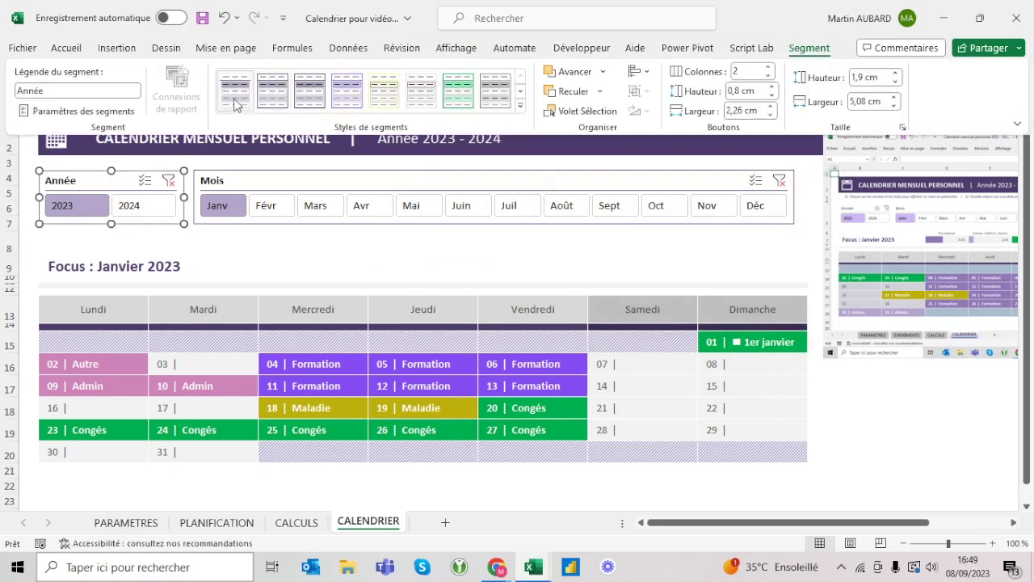
right_click(245, 100)
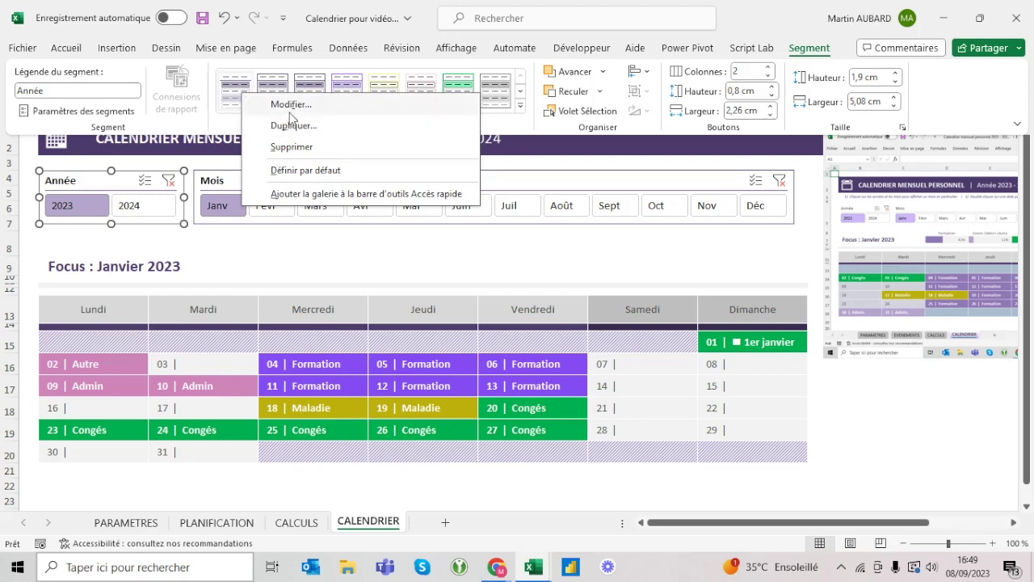
click(291, 109)
click(435, 131)
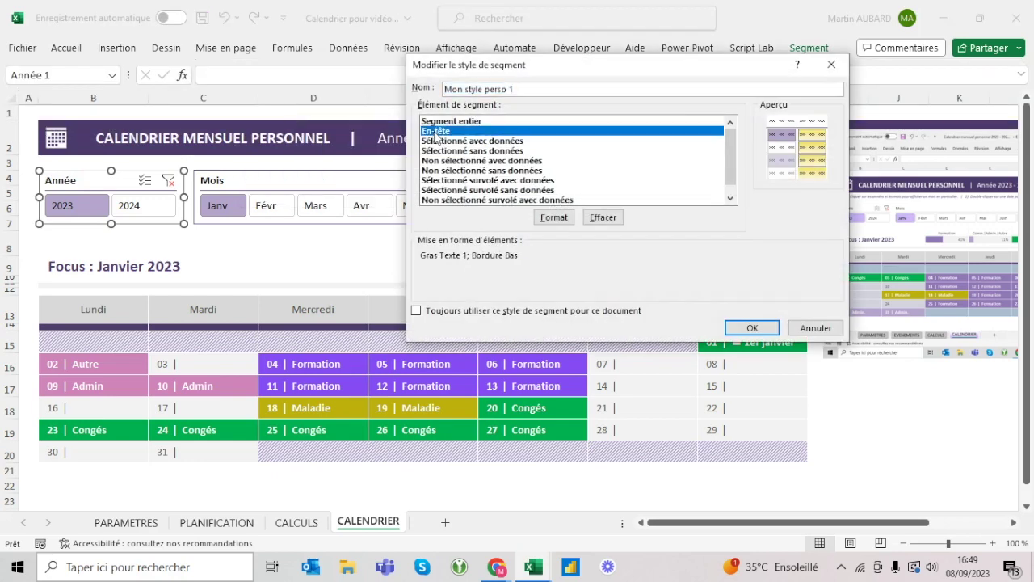
click(554, 218)
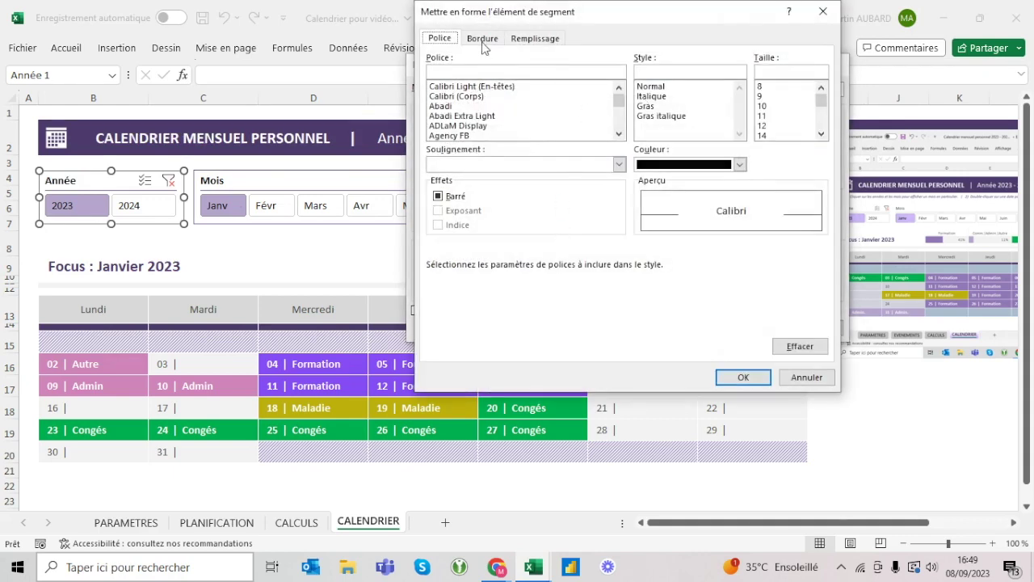
click(651, 90)
click(740, 164)
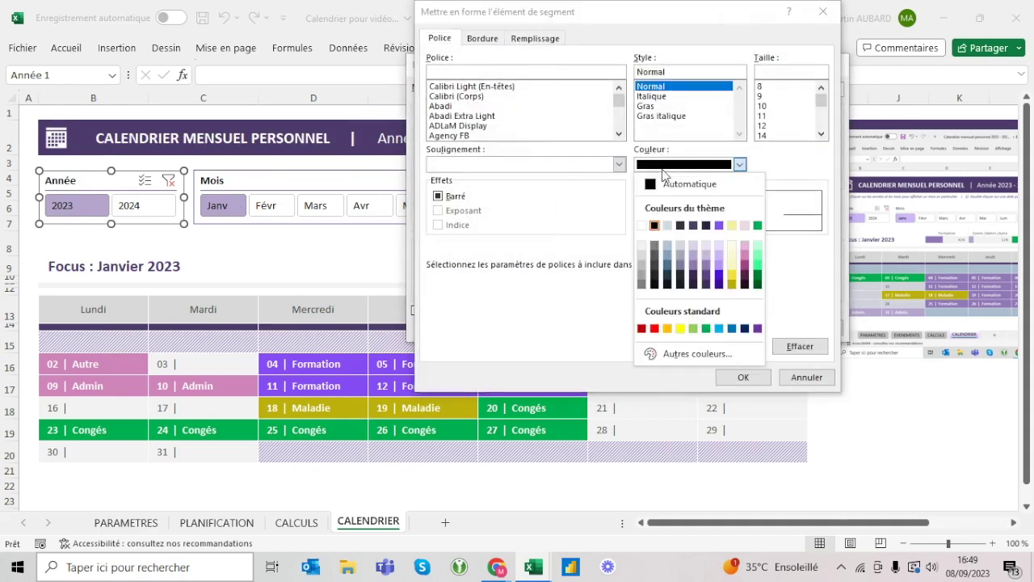
click(693, 226)
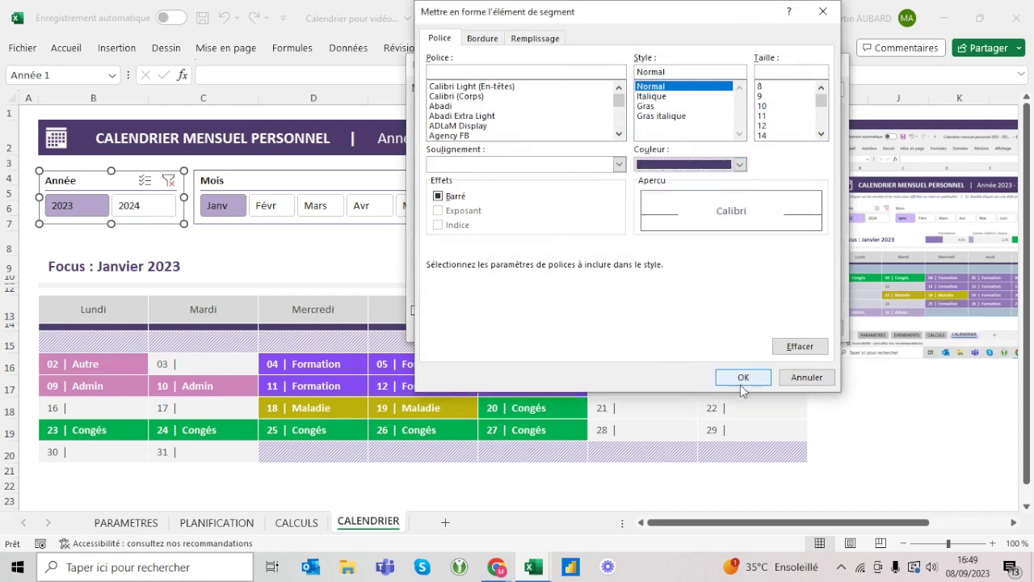
click(741, 377)
click(740, 328)
click(457, 242)
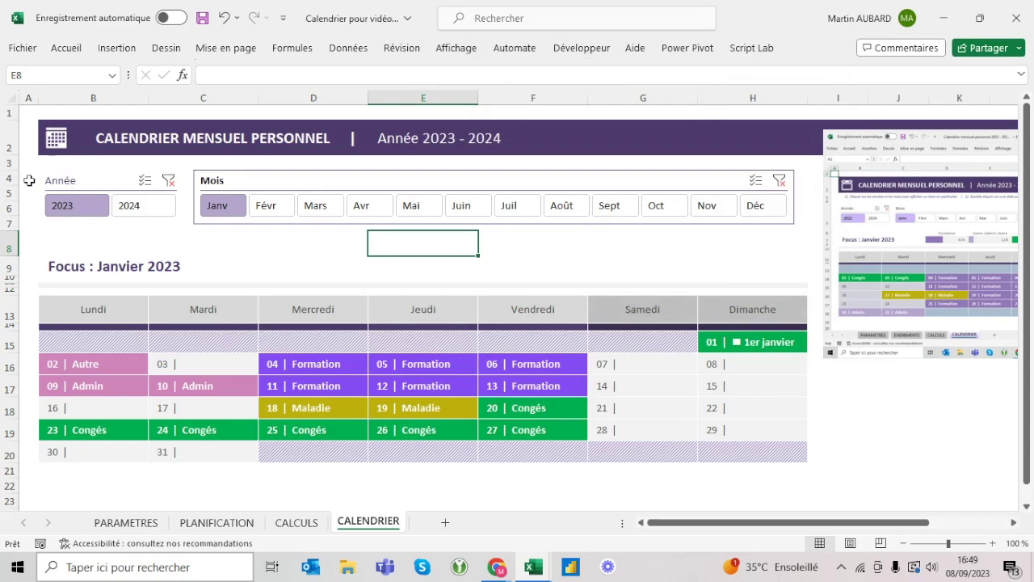
Apply the custom style Mon style perso 1 to the Mois slicer and check its look.
click(234, 180)
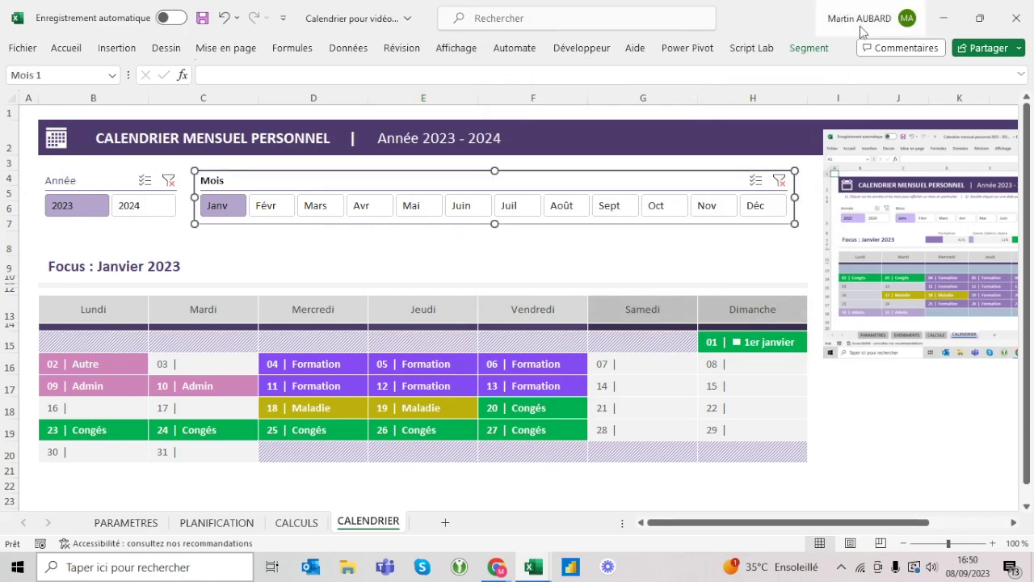
click(809, 47)
click(235, 91)
click(233, 268)
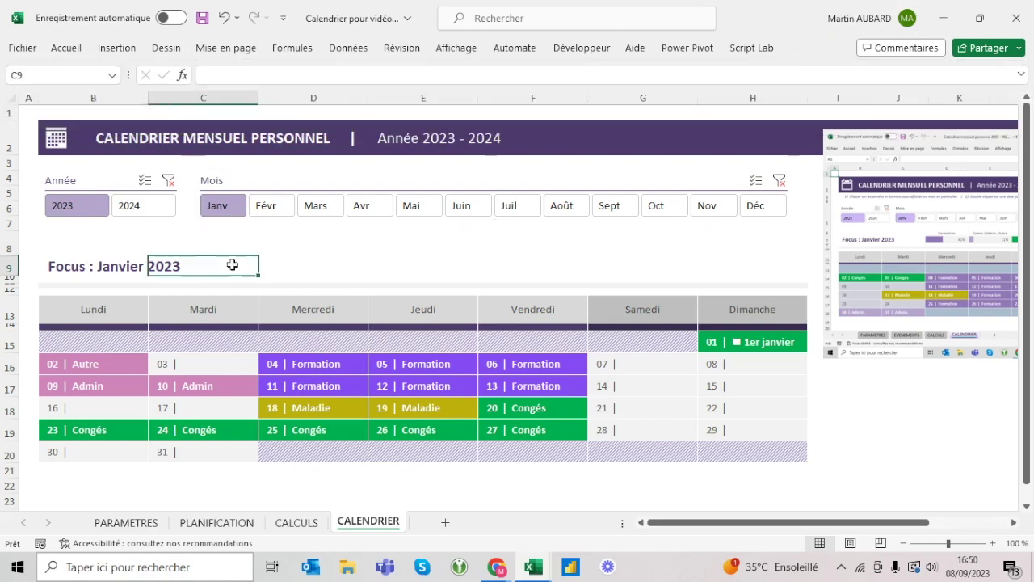
click(243, 188)
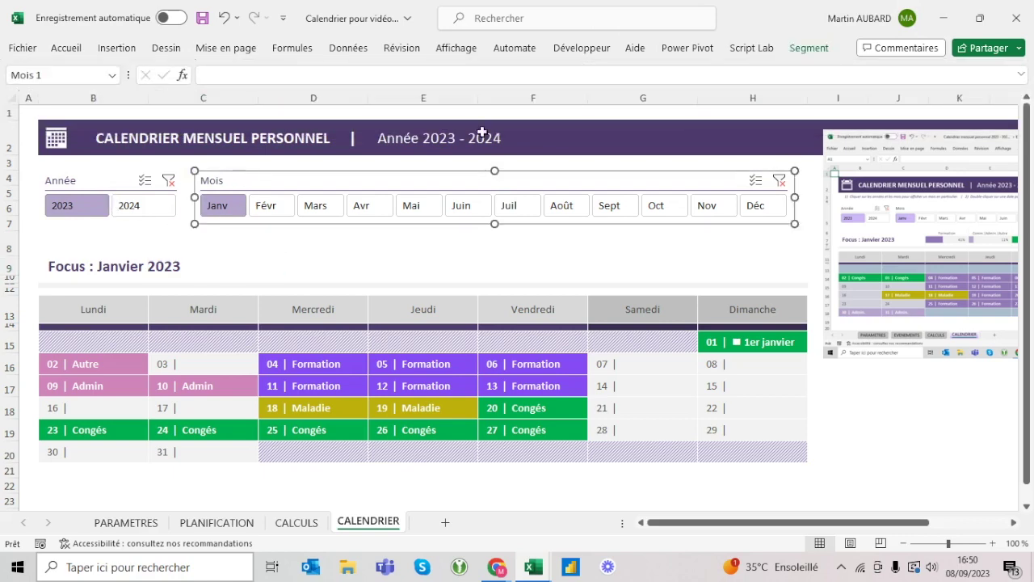
click(808, 48)
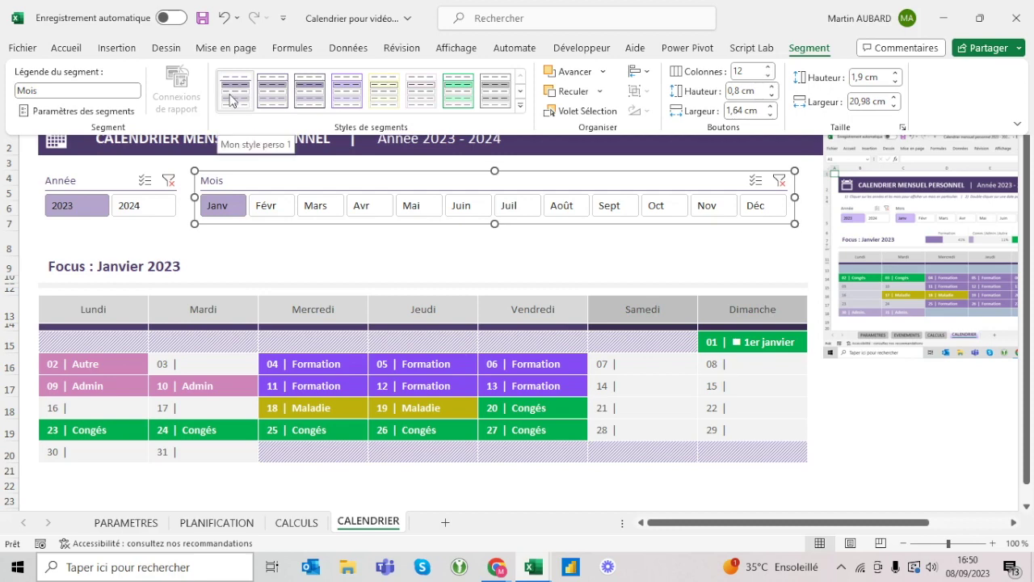
click(272, 232)
click(274, 236)
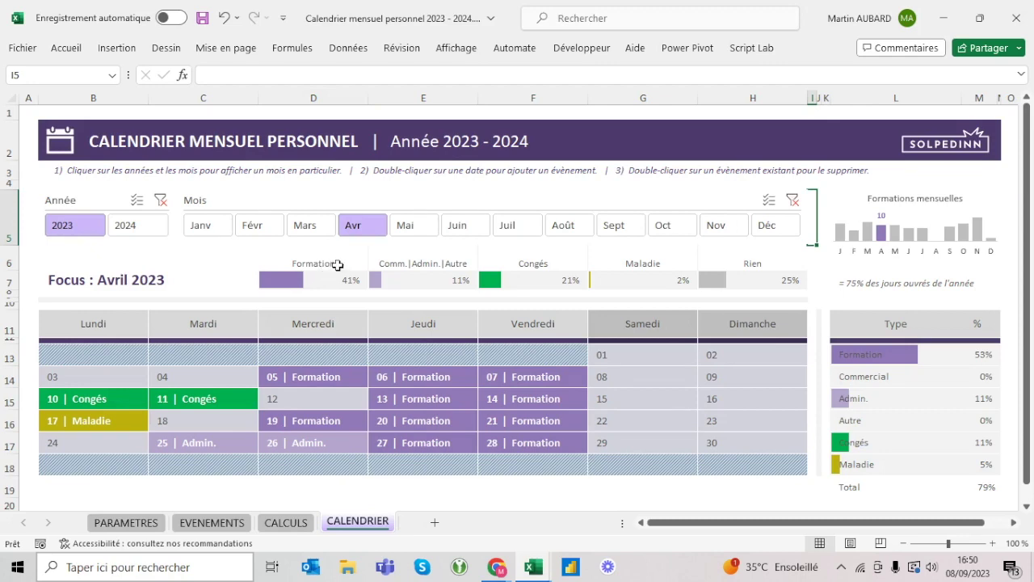
Copy the category headers D6:H6 and fill D9:H9 light grey.
drag(338, 265, 770, 267)
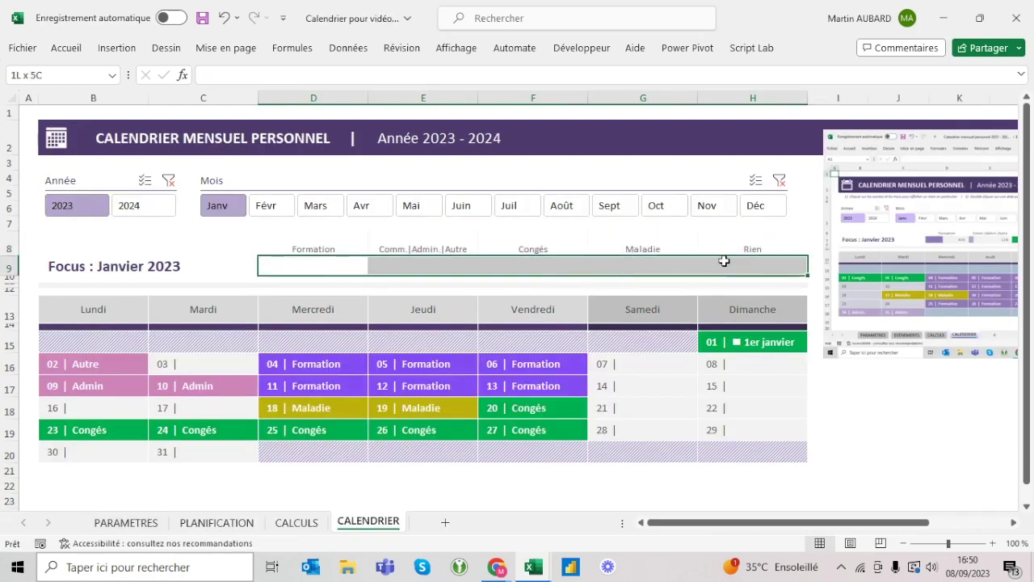
drag(605, 271, 725, 263)
click(58, 51)
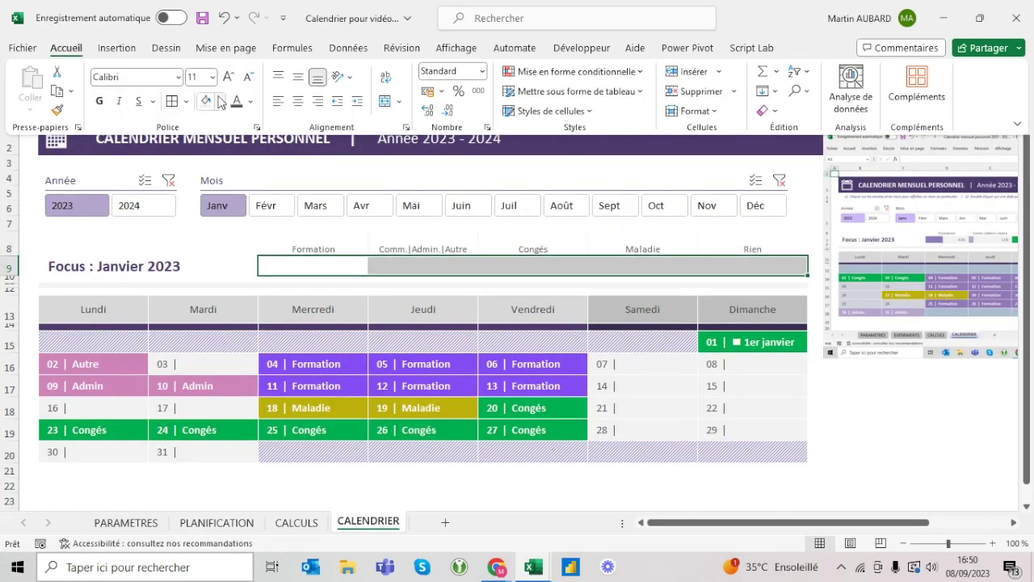
click(219, 101)
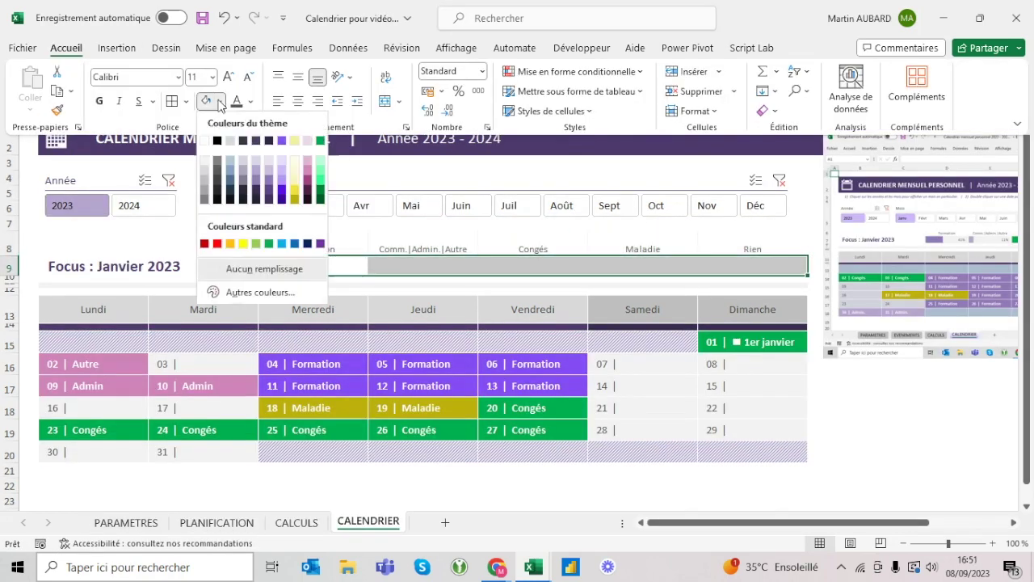
click(204, 166)
Pick a border line colour, leave border-drawing mode, and reselect the grey band D9:H9.
click(186, 102)
mouse_move(242, 511)
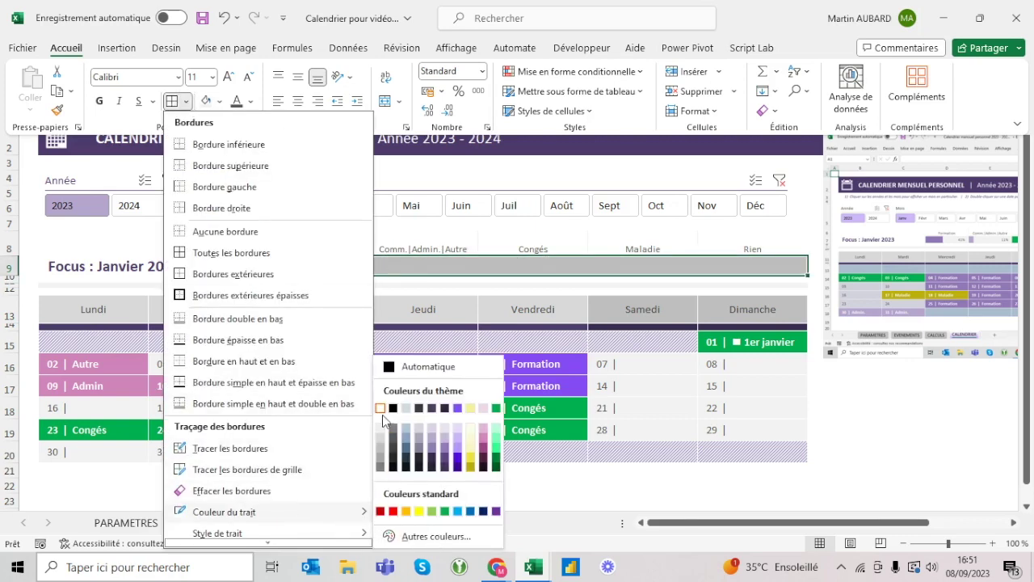
click(380, 416)
key(Escape)
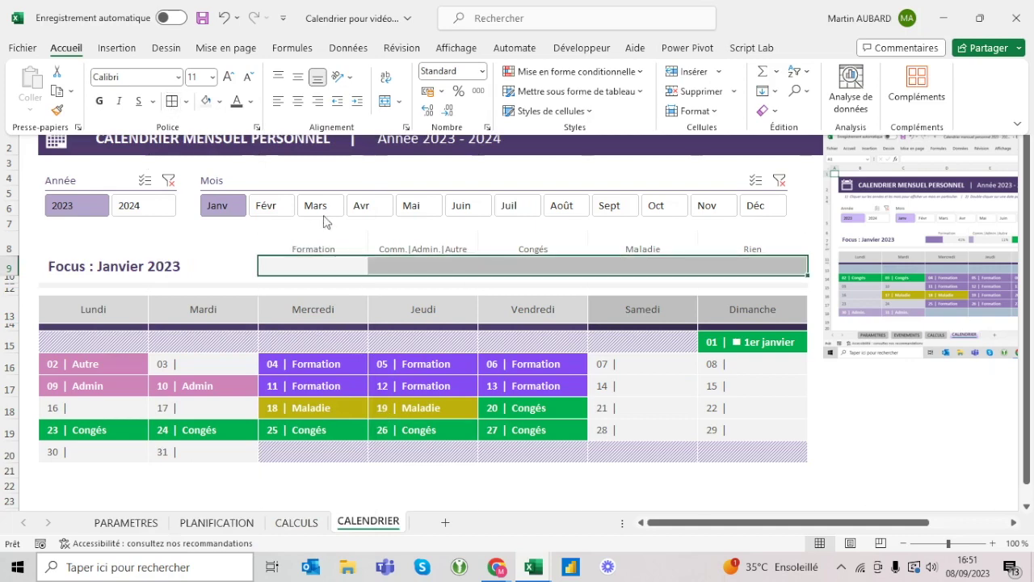
key(ctrl+F1)
click(315, 250)
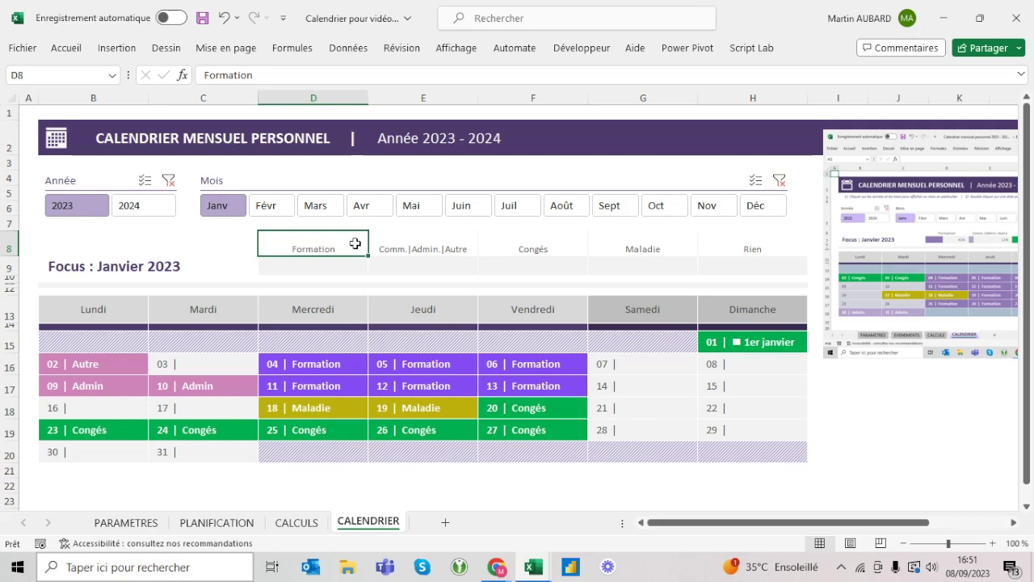
drag(320, 268, 755, 263)
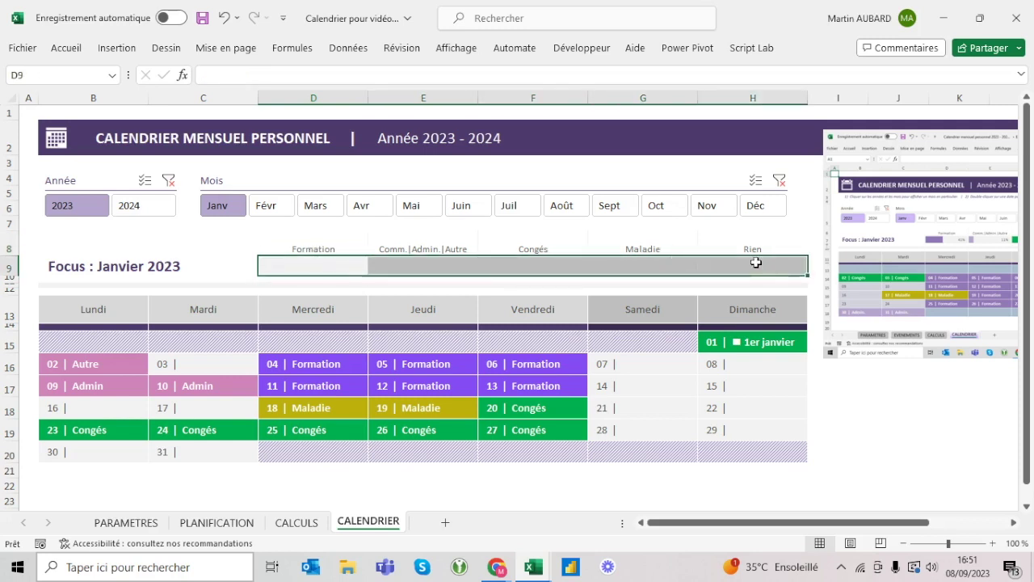
click(328, 268)
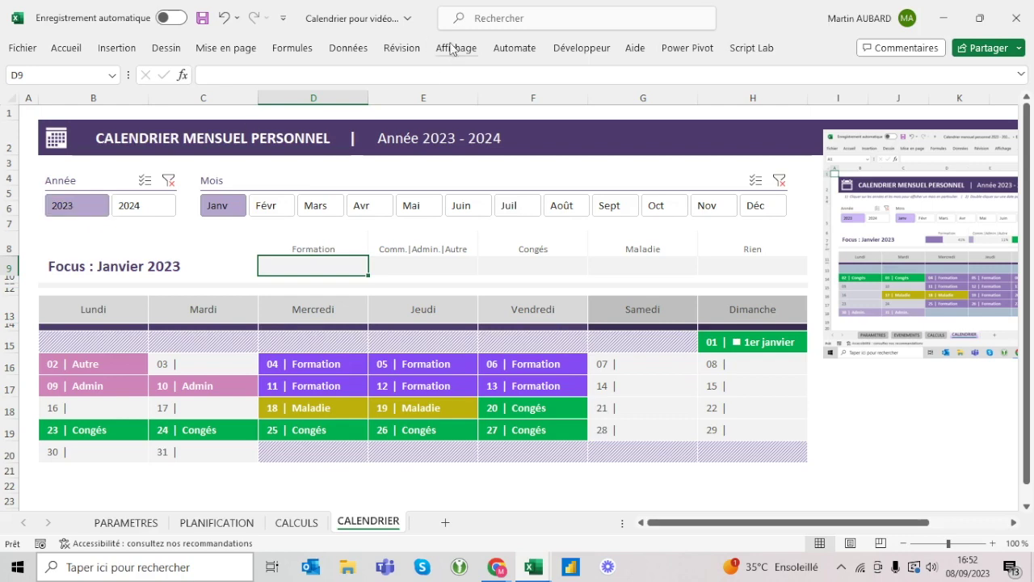
In the Name Manager, rename ladate1 (=AGREGAT(5;5;tab_Events[Date])) to ladatefocus.
click(292, 50)
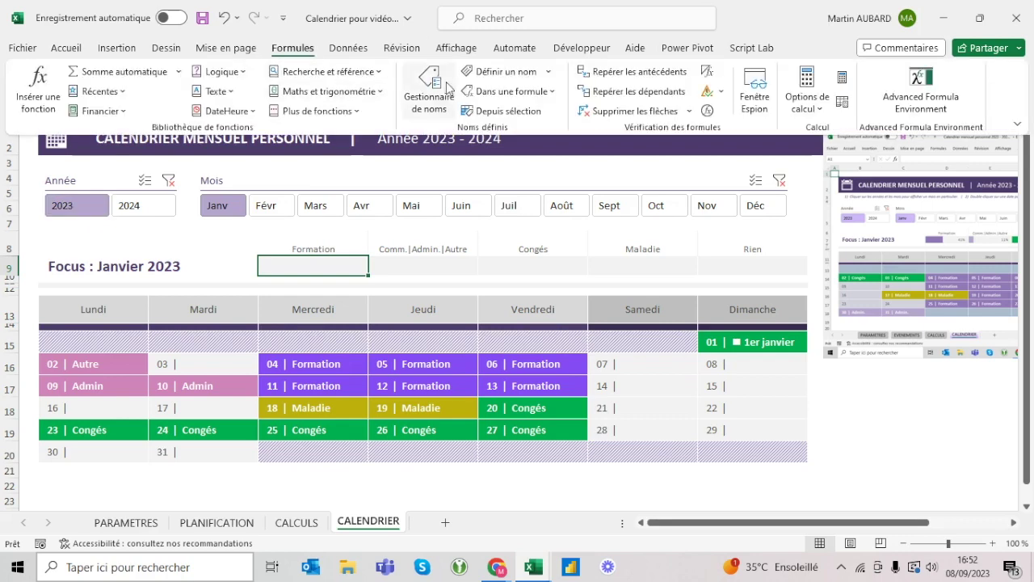
click(436, 88)
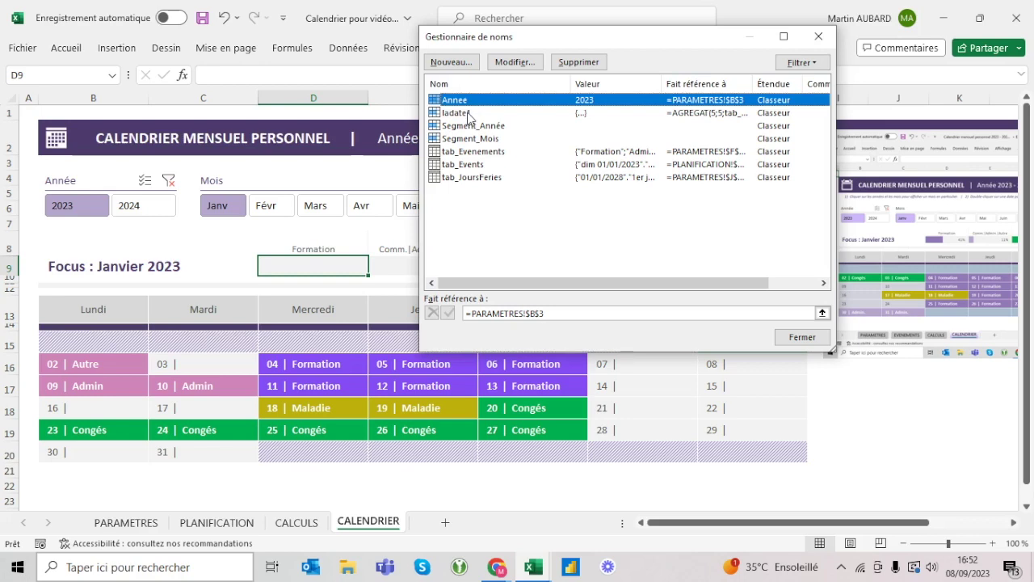
click(467, 114)
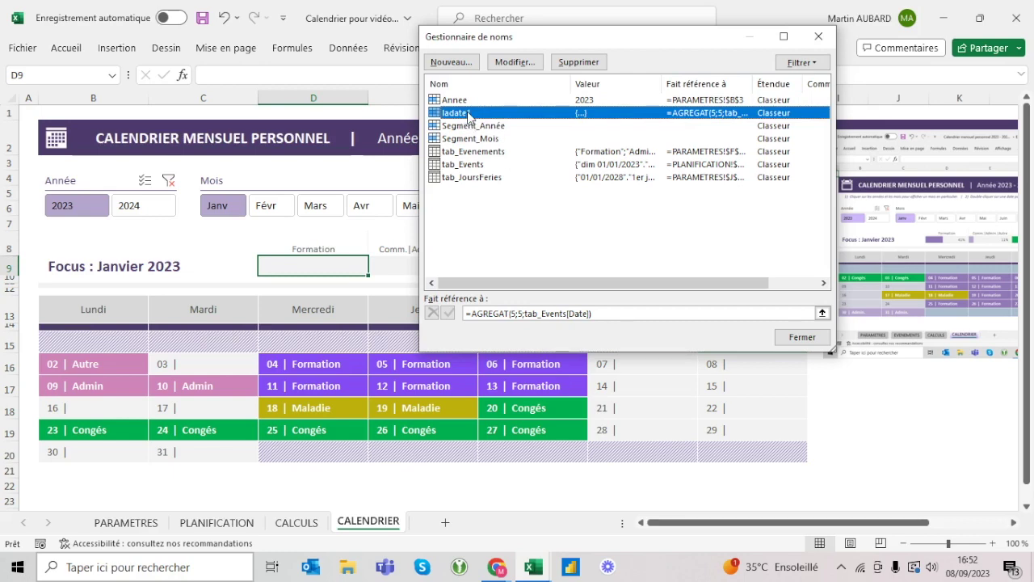
click(514, 62)
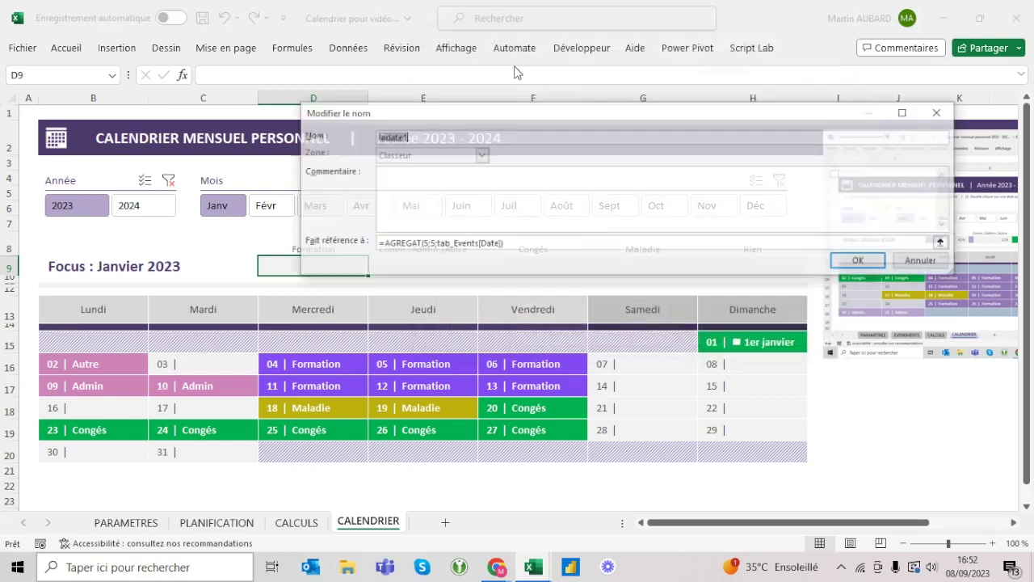
click(436, 135)
key(BackSpace)
text(focus)
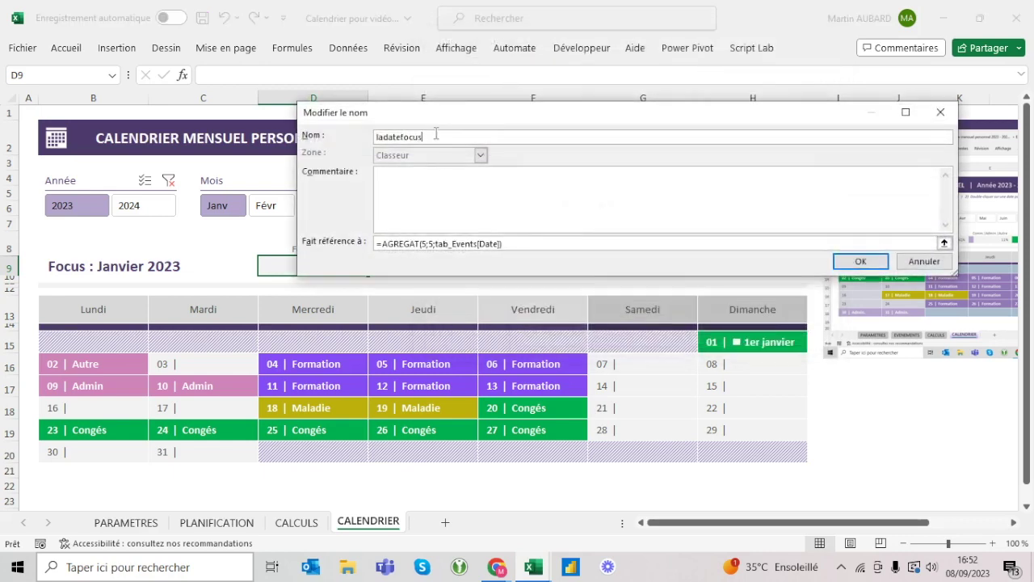
click(858, 261)
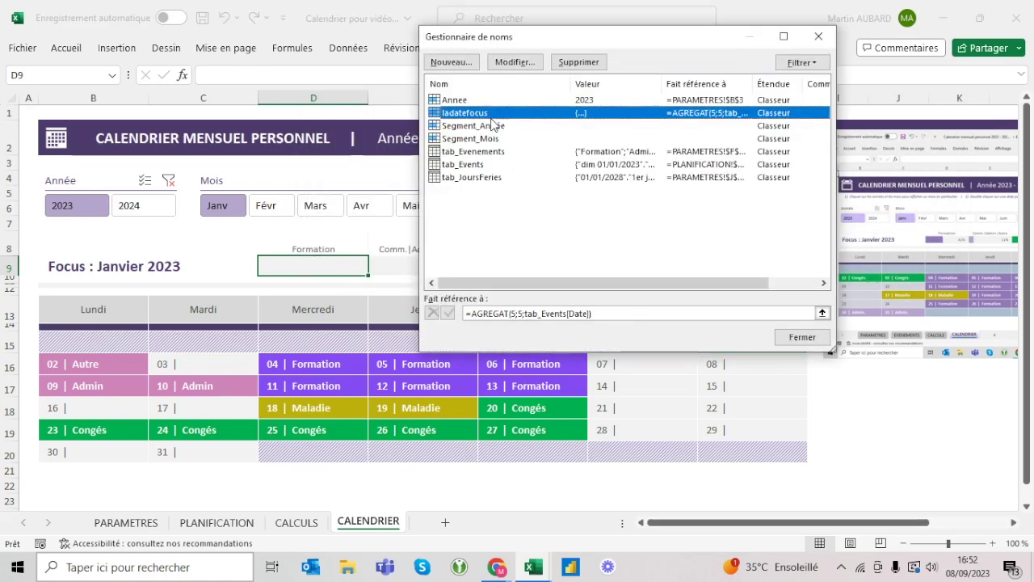
Add a name lanneefocus referring to =annee(ladatefocus), then close the Name Manager.
click(453, 62)
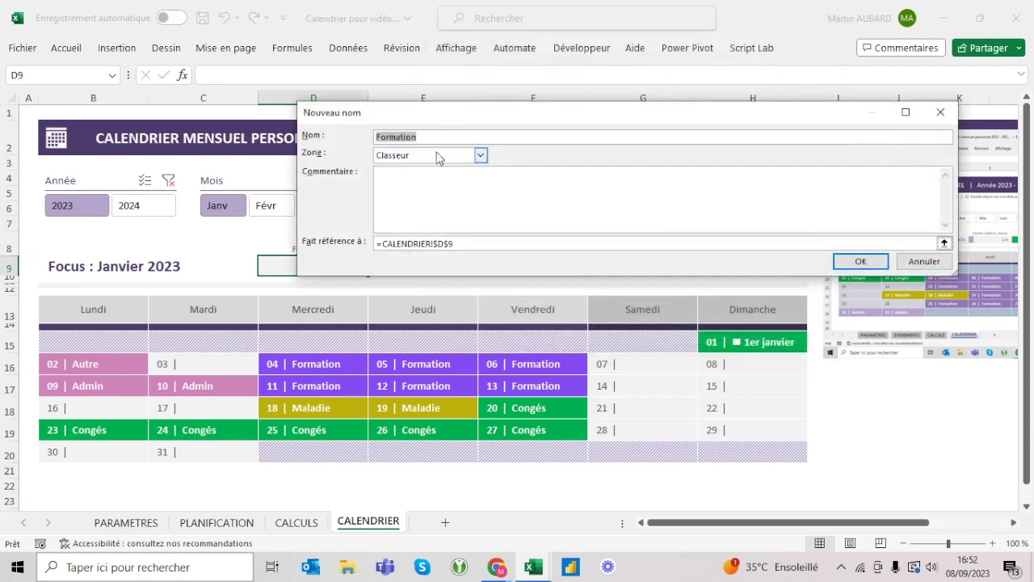
text(lanneefocus)
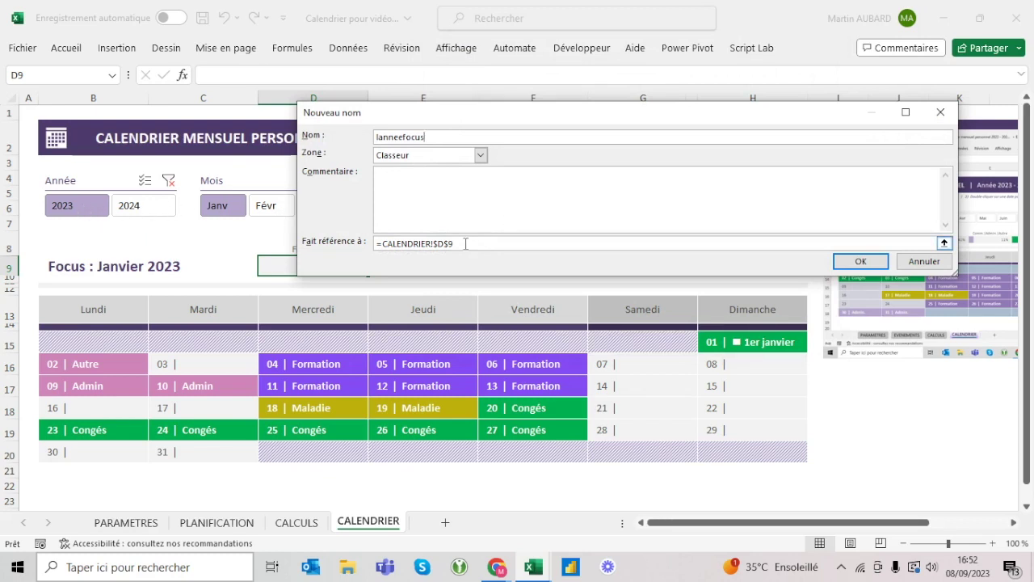
drag(466, 243, 359, 244)
text(nnee(ladatefocus))
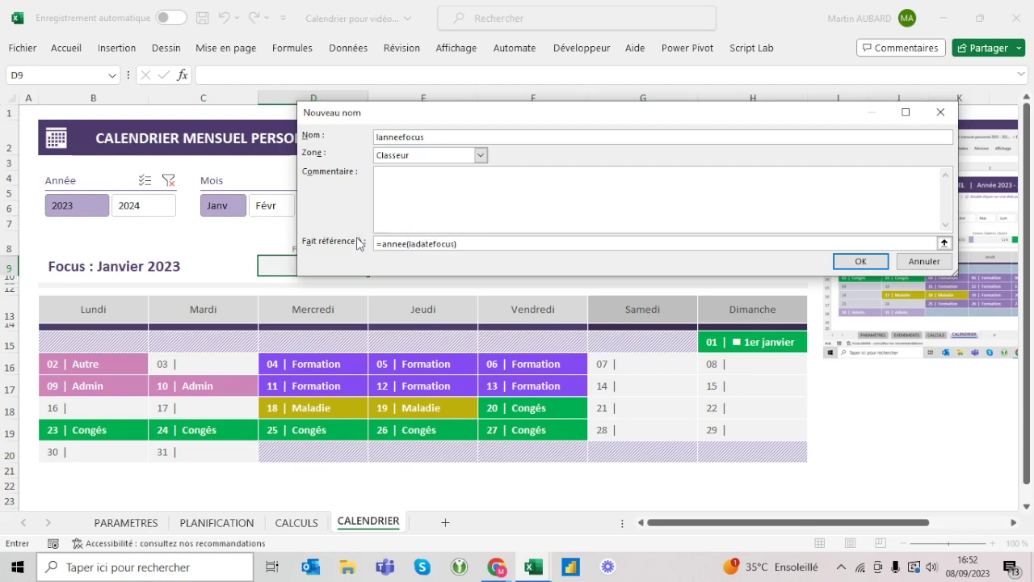
click(862, 263)
key(Escape)
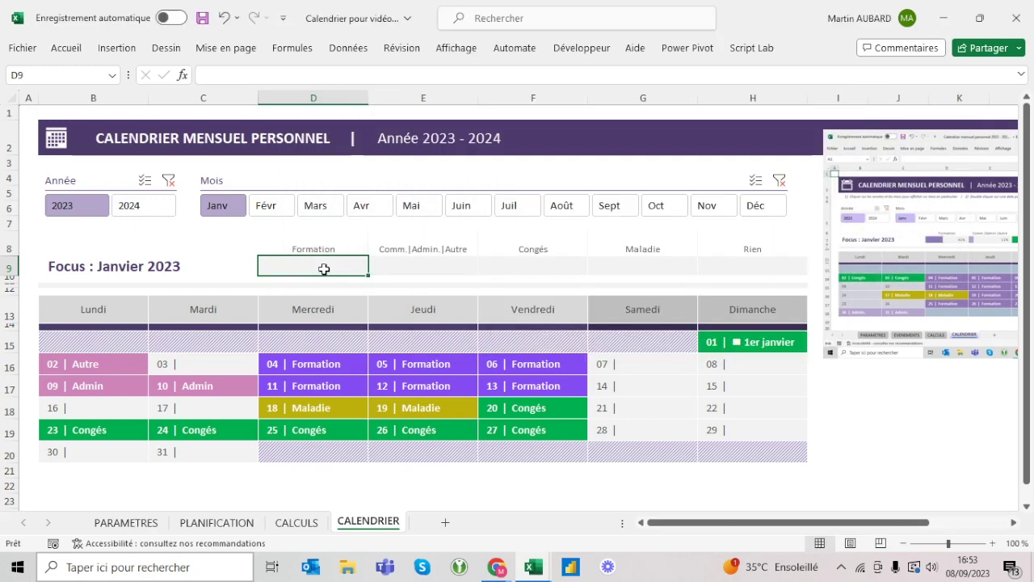
Enter =ladatefocus in D9 to check it returns 44927, glancing at the number formats.
text(=ladate)
key(Tab)
key(Return)
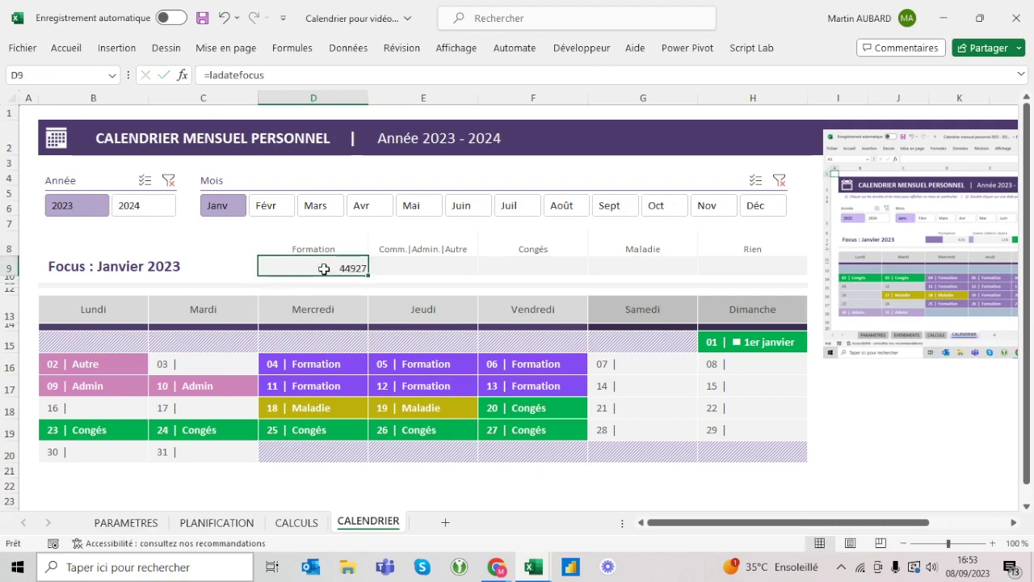
click(37, 47)
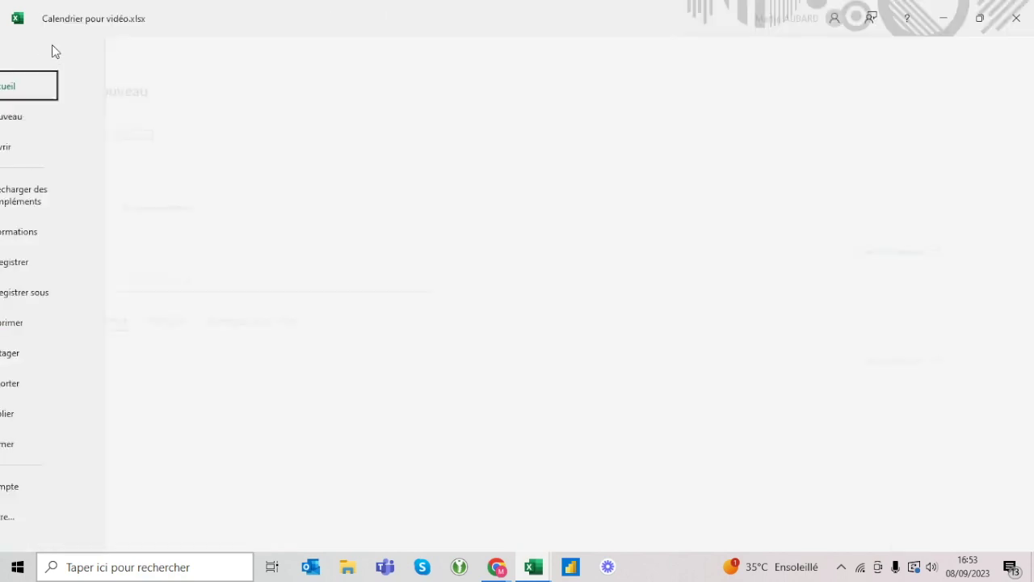
key(Escape)
click(76, 50)
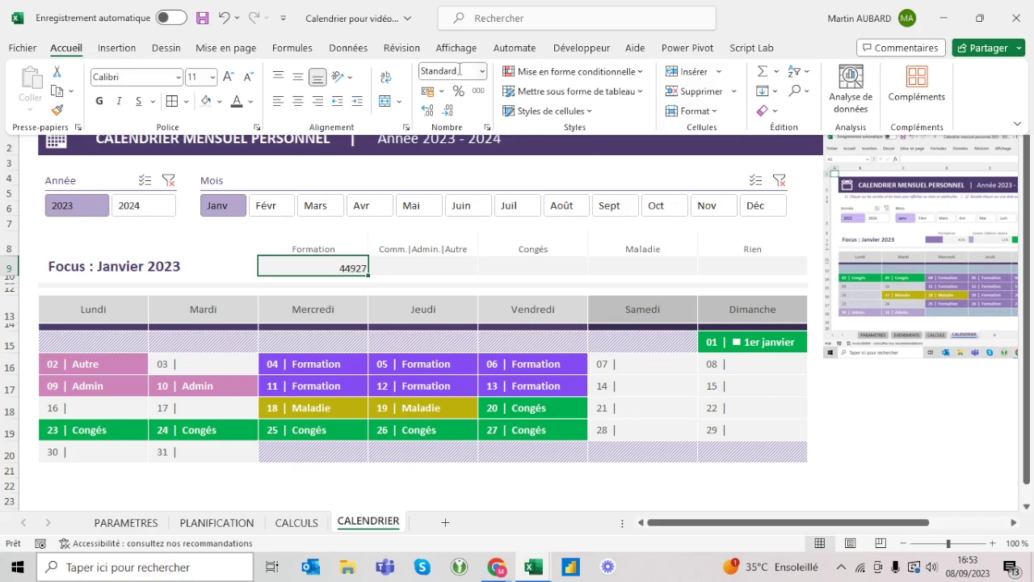
click(483, 72)
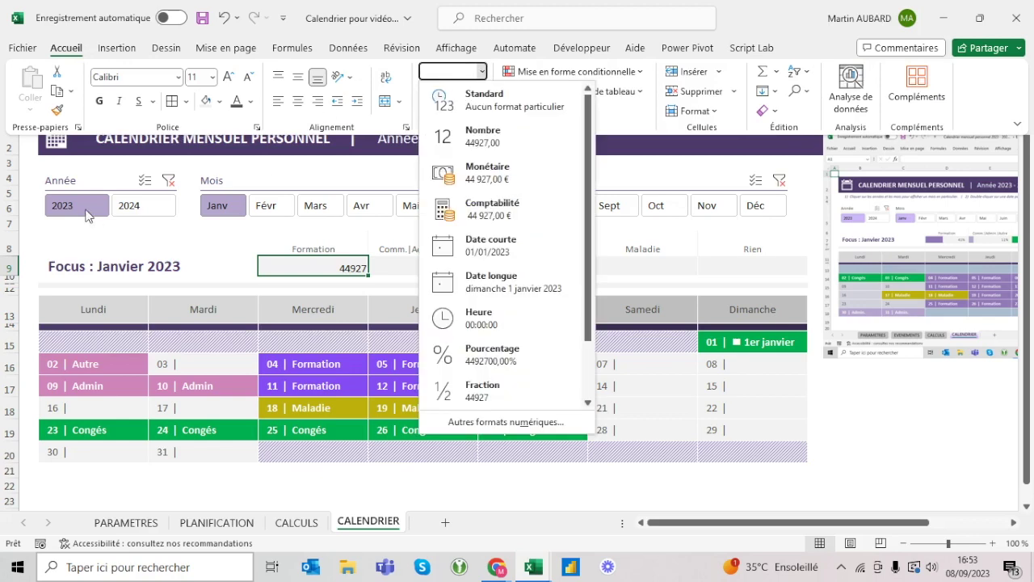
key(Escape)
key(Escape)
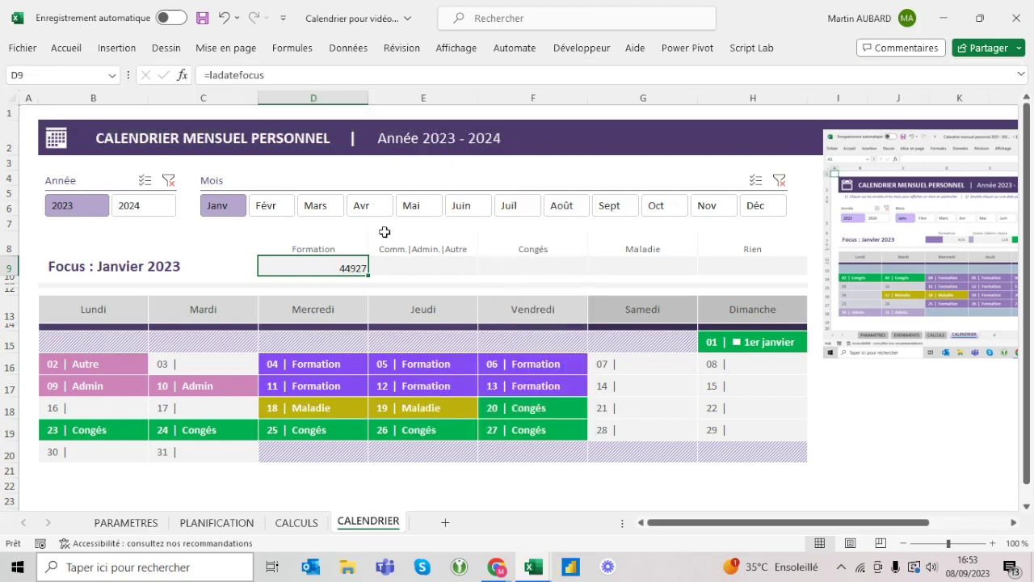
Enter =lanneefocus in D9 to check it returns 2023, then start a new formula.
text(=lanneefocus)
key(ctrl+Return)
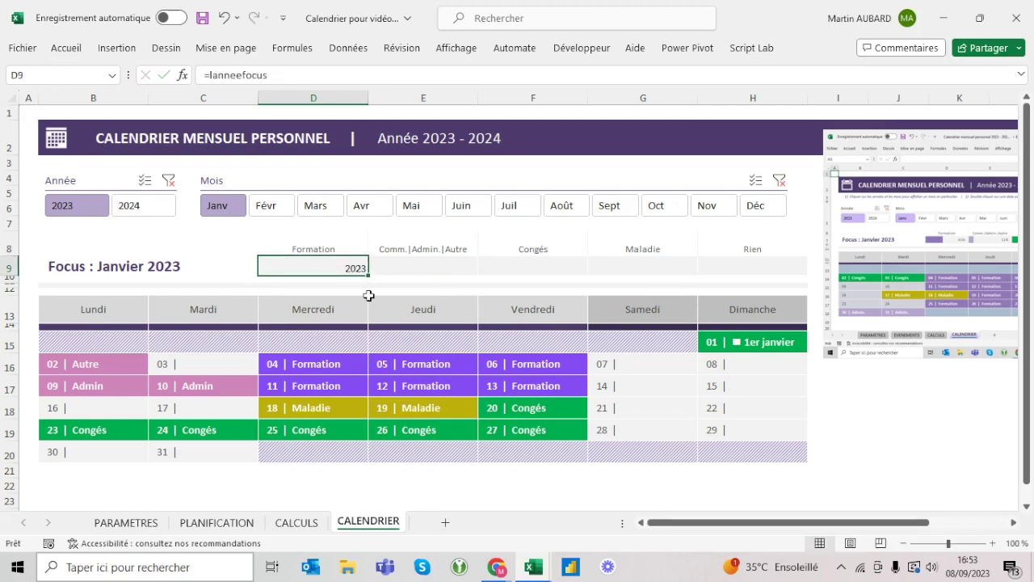
text(=lada)
key(BackSpace)
key(BackSpace)
key(BackSpace)
key(BackSpace)
Build =NB.SI.ENS(tab_Events[Année];lanneefocus;tab_Events[Evènement];"Formation") in D9, counting 63 Formation events.
text(nb.si)
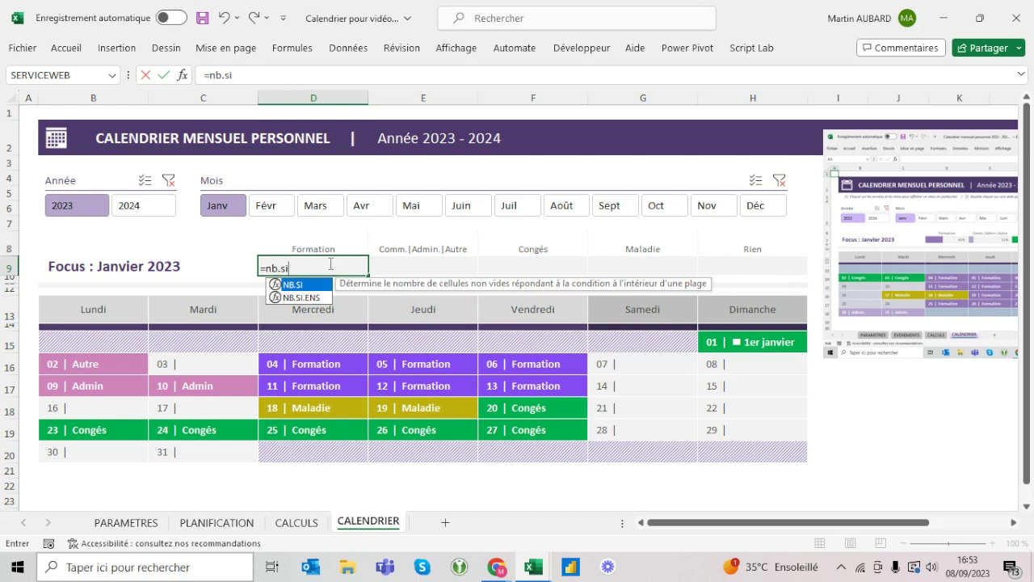
text(.ens()
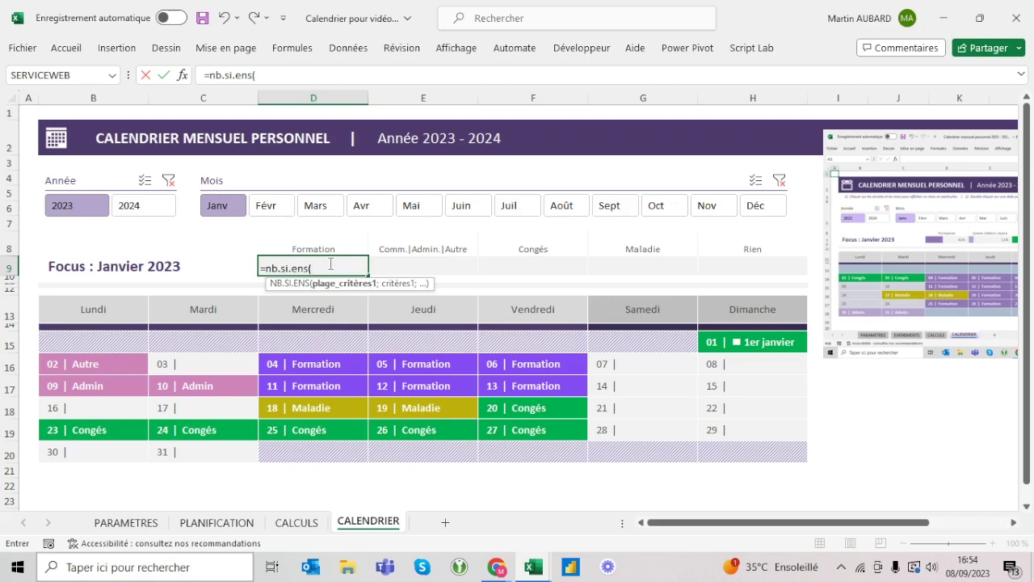
click(214, 522)
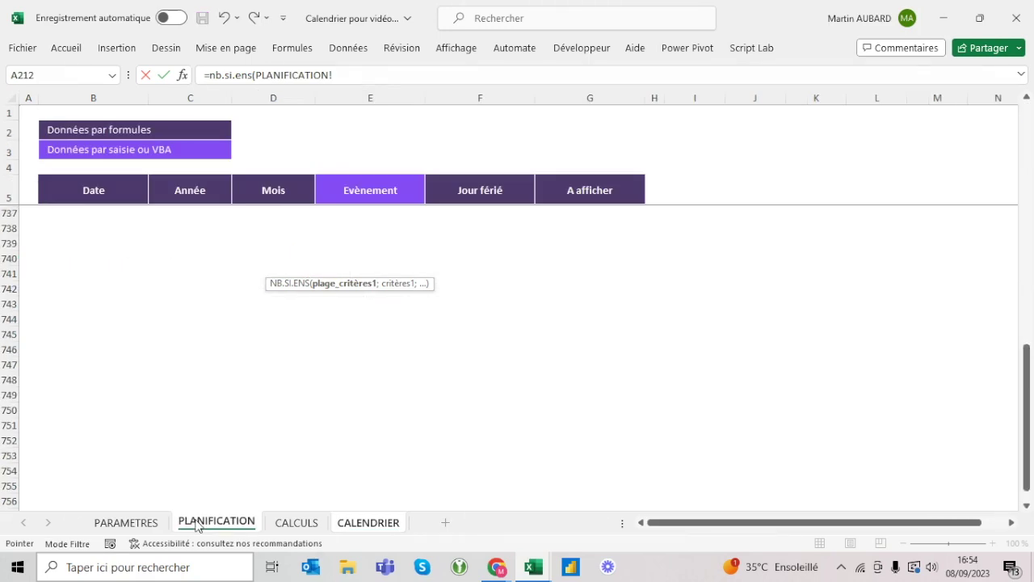
click(178, 178)
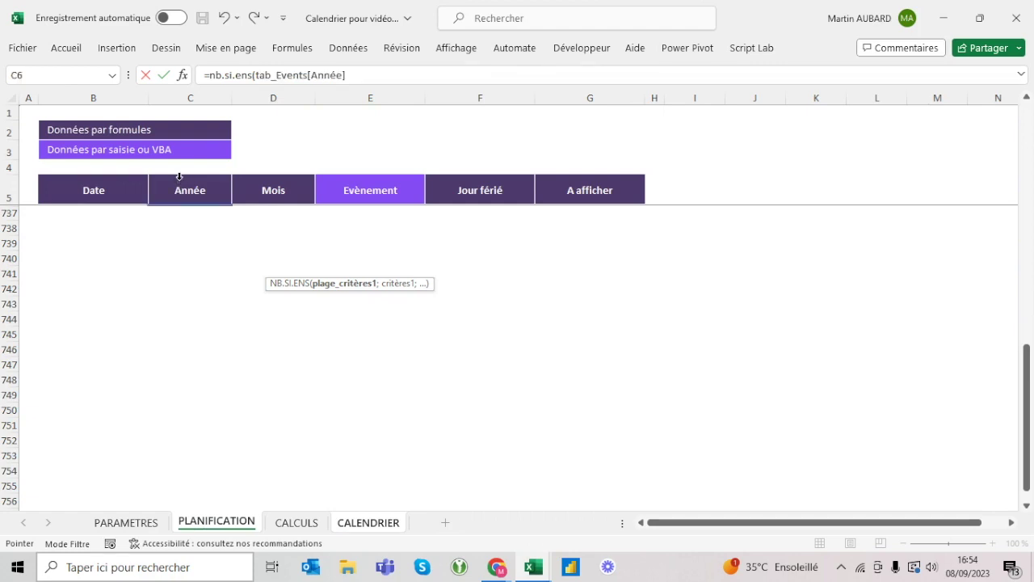
key(Down)
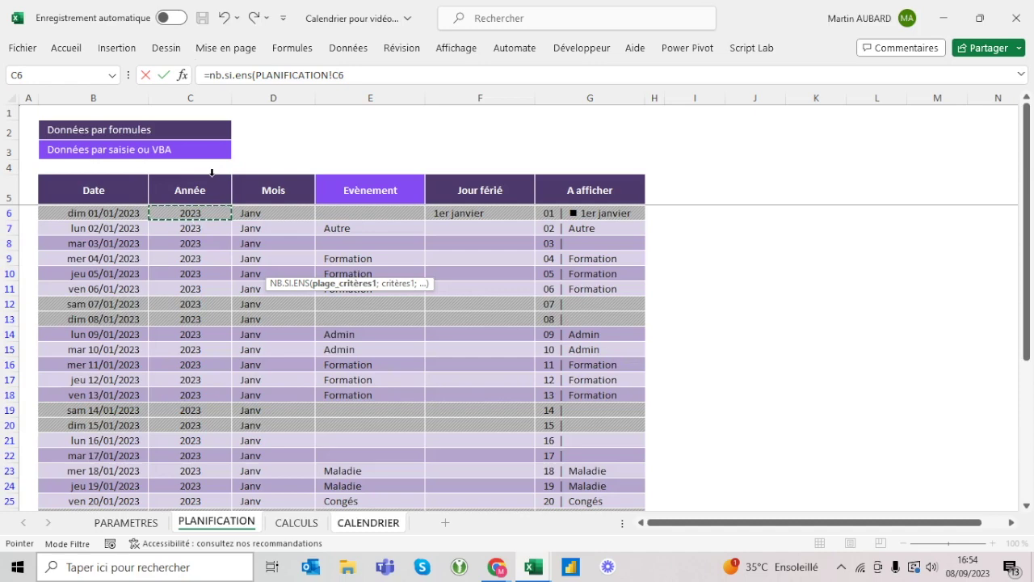
click(200, 172)
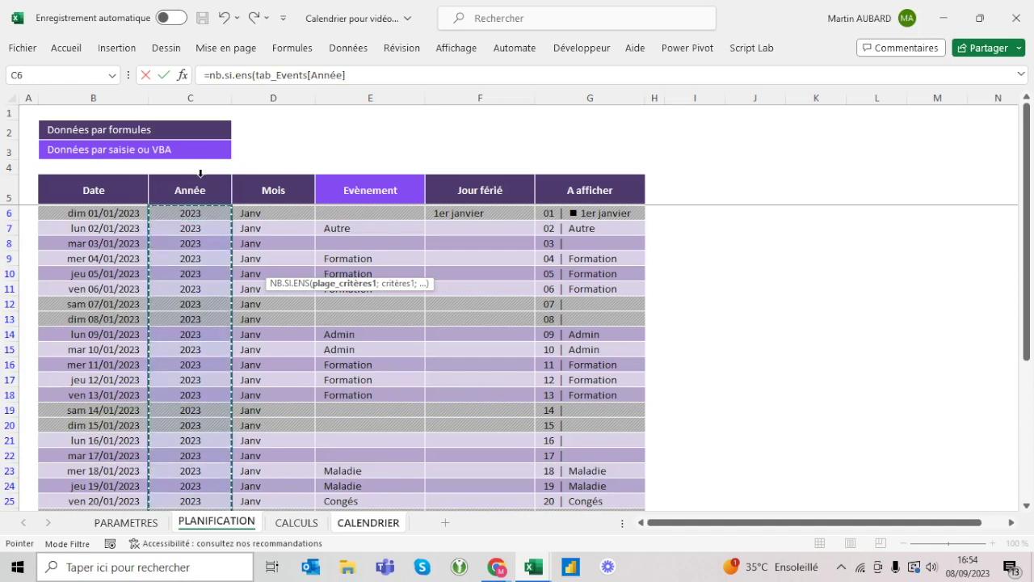
text(;lanneefocus;)
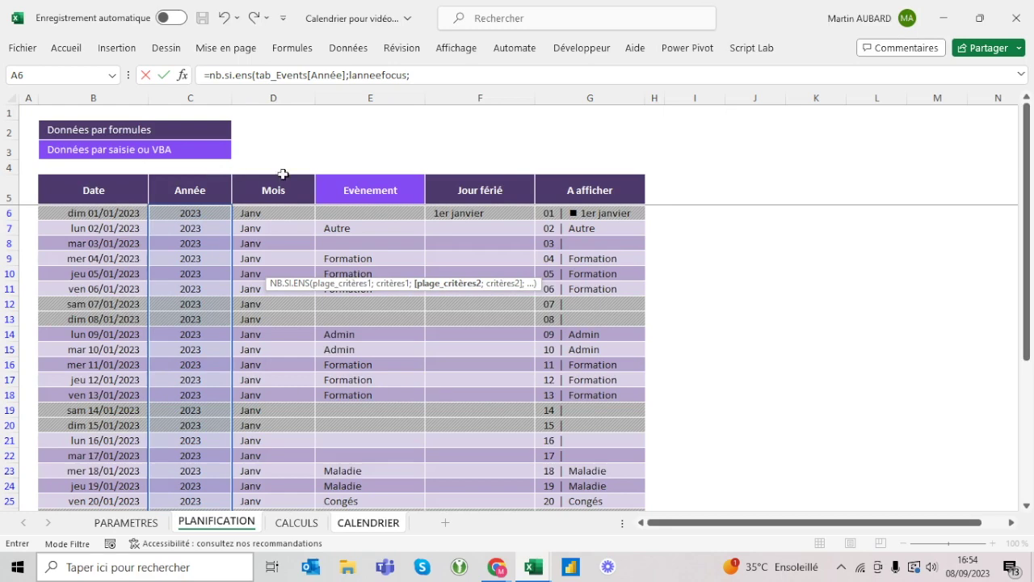
click(369, 175)
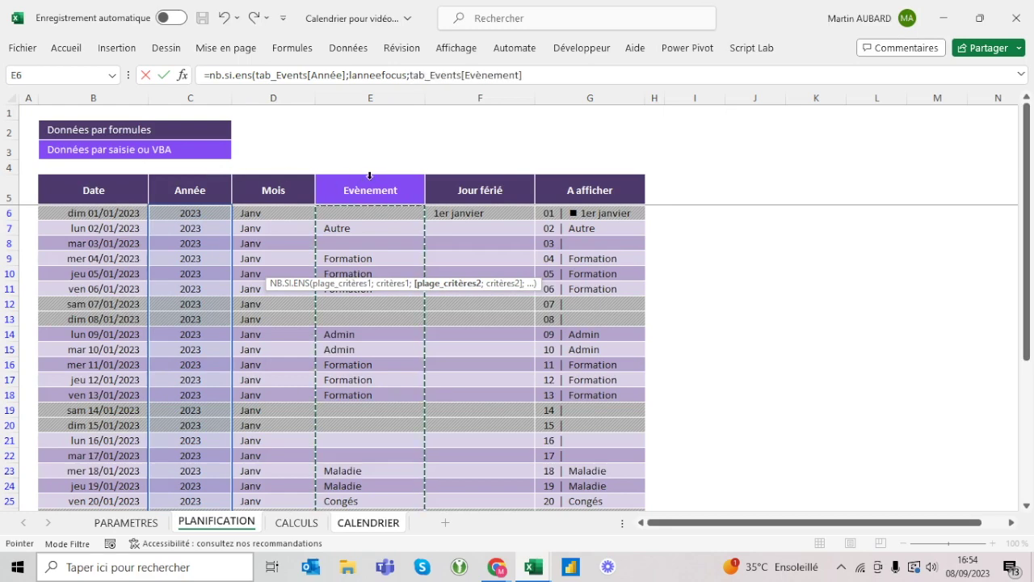
text(;)
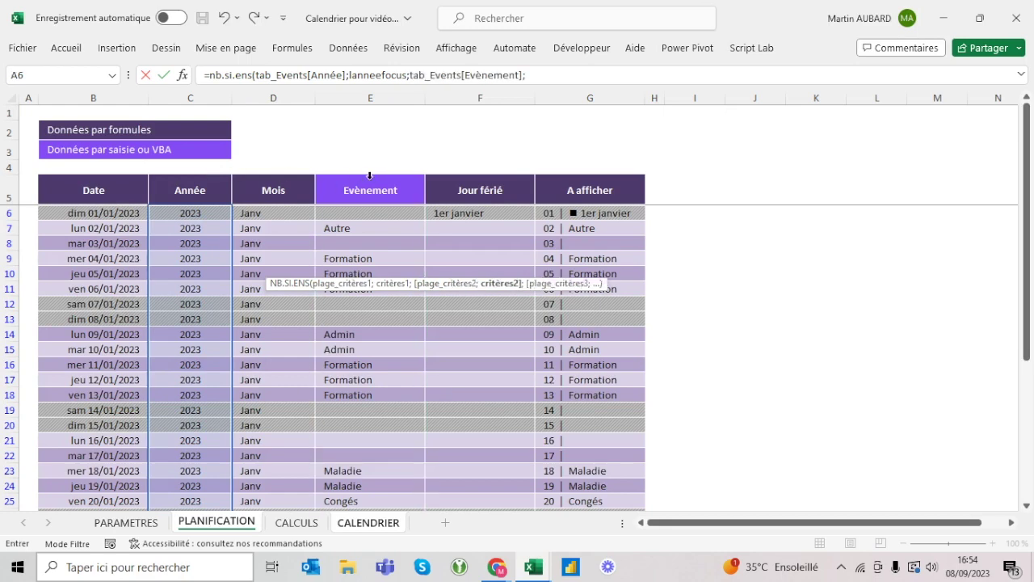
text("Formation"))
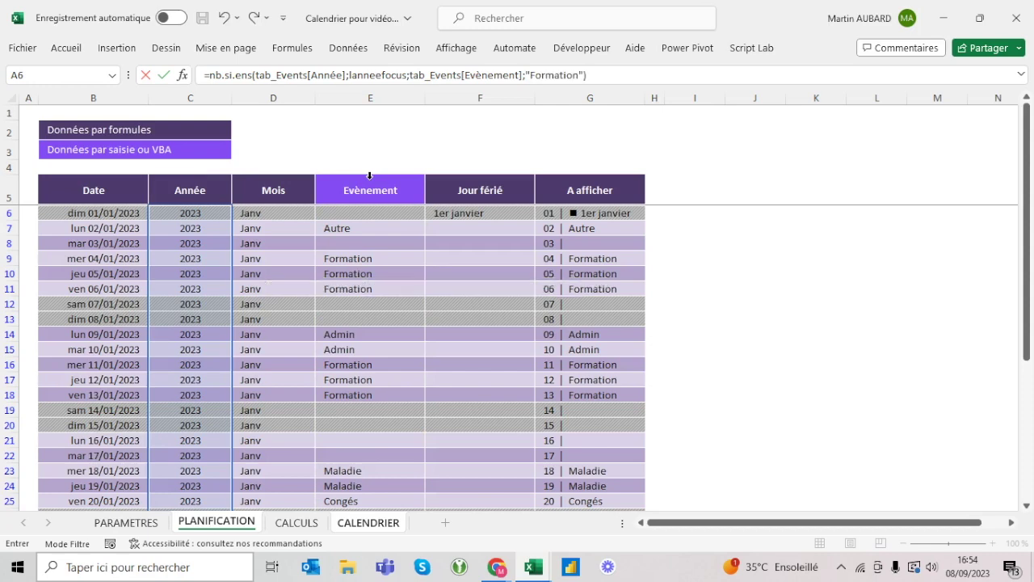
key(Return)
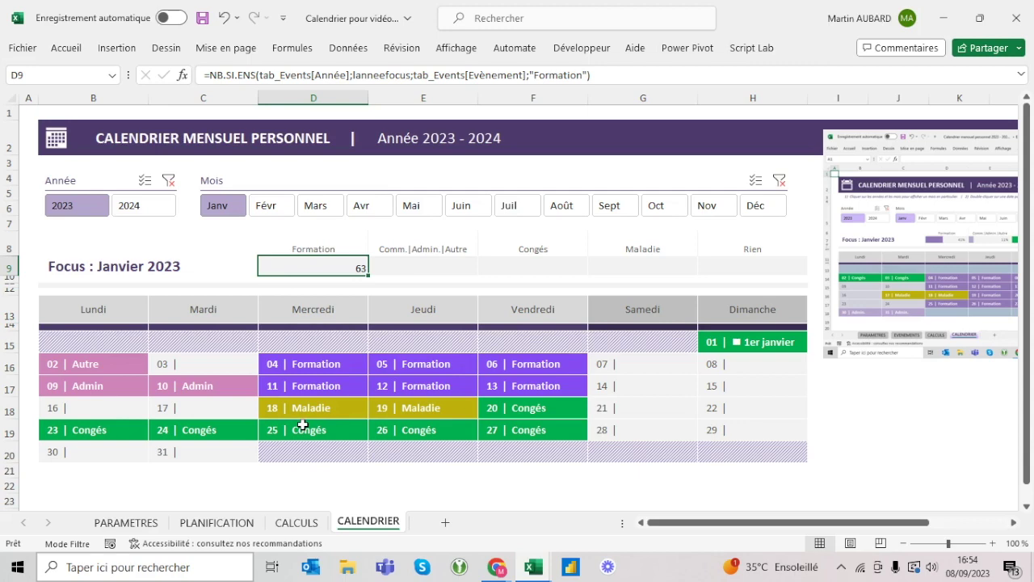
Try the Mois slicer (June, back to January) and toggle the Année slicer between 2023 and 2024.
click(420, 205)
click(484, 207)
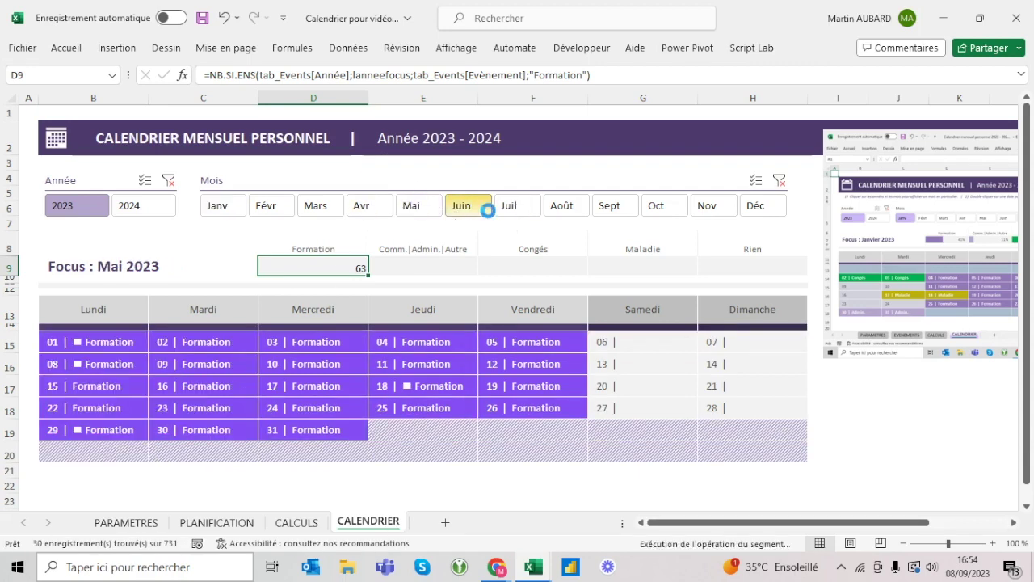
click(219, 212)
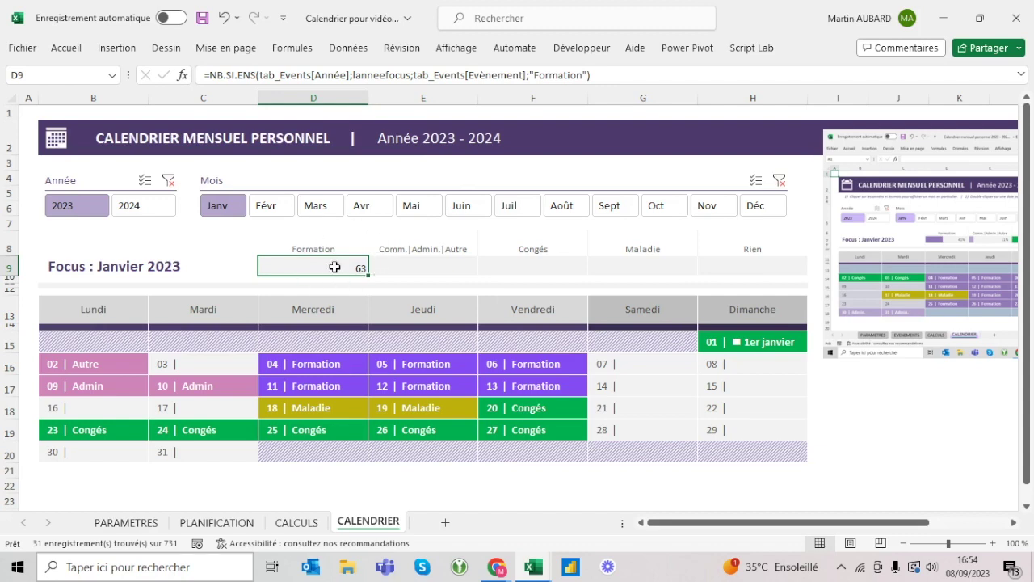
click(161, 210)
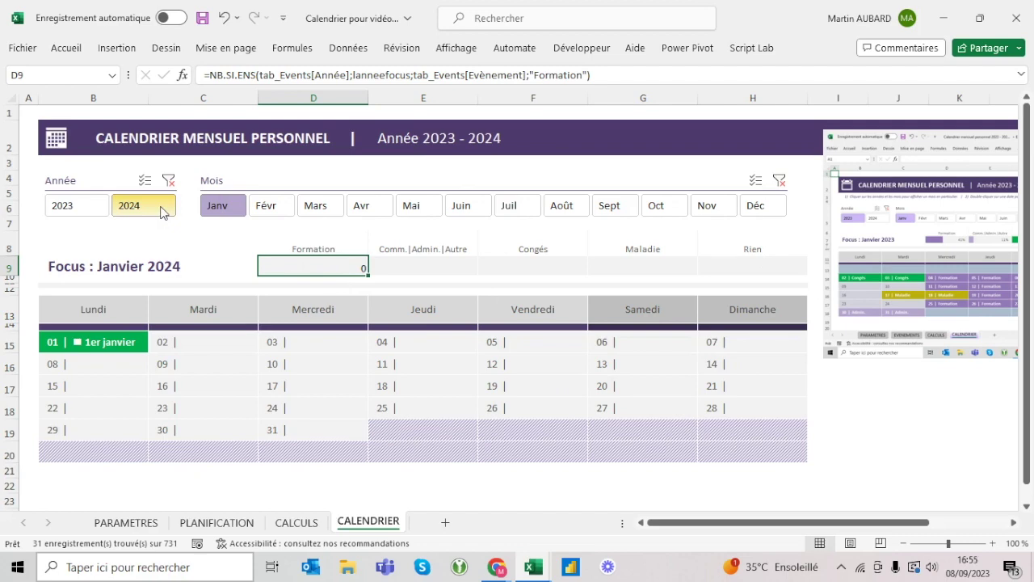
click(87, 210)
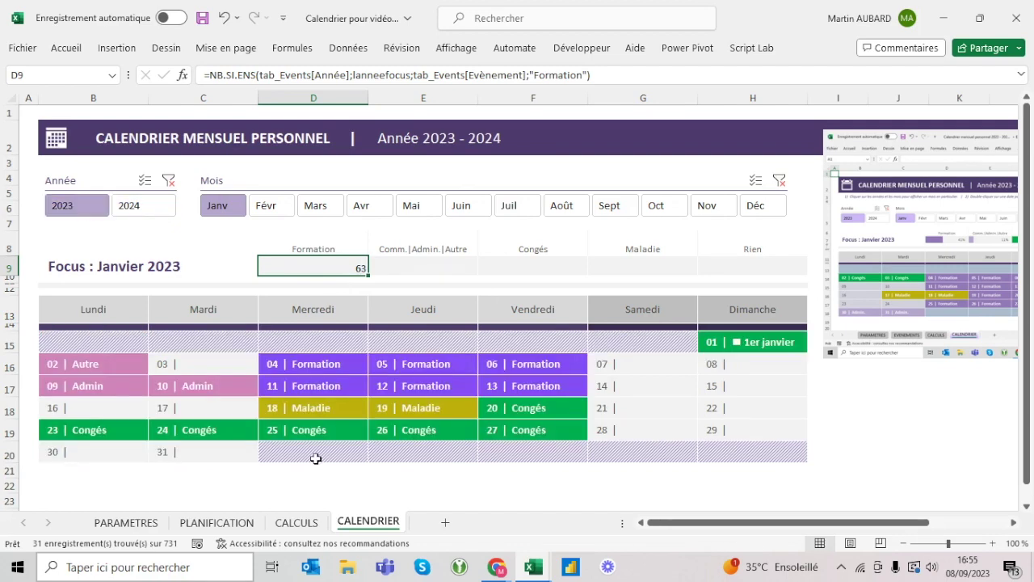
click(165, 212)
Set 4 January 2024 to Formation on PLANIFICATION, then show 2023 on CALENDRIER.
click(217, 522)
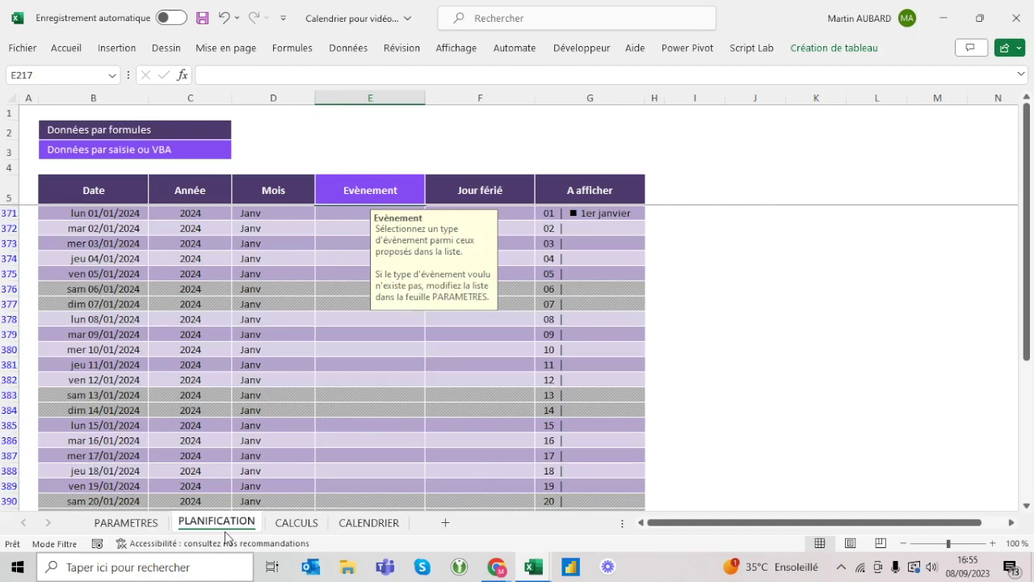
click(348, 255)
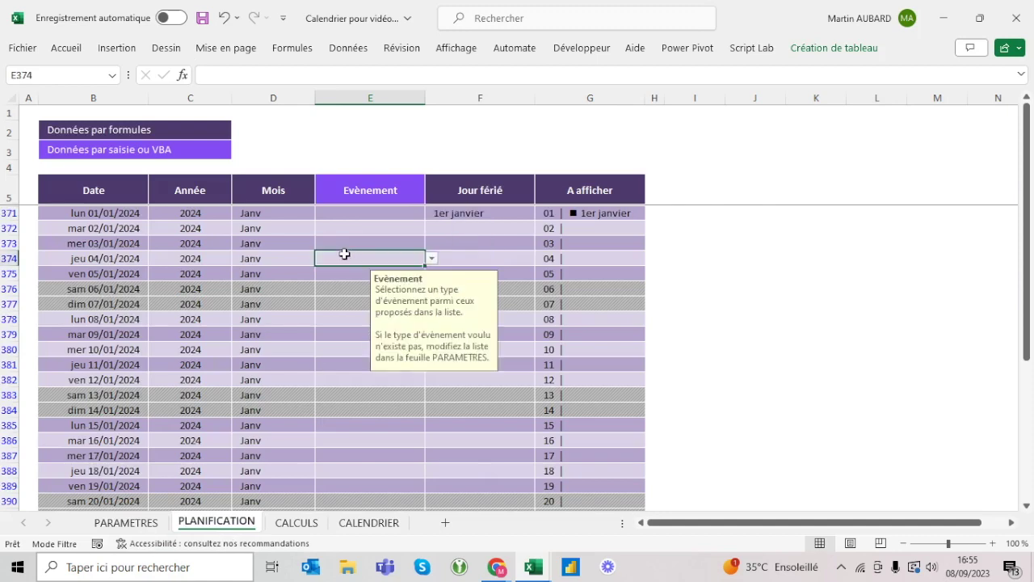
click(432, 259)
click(363, 274)
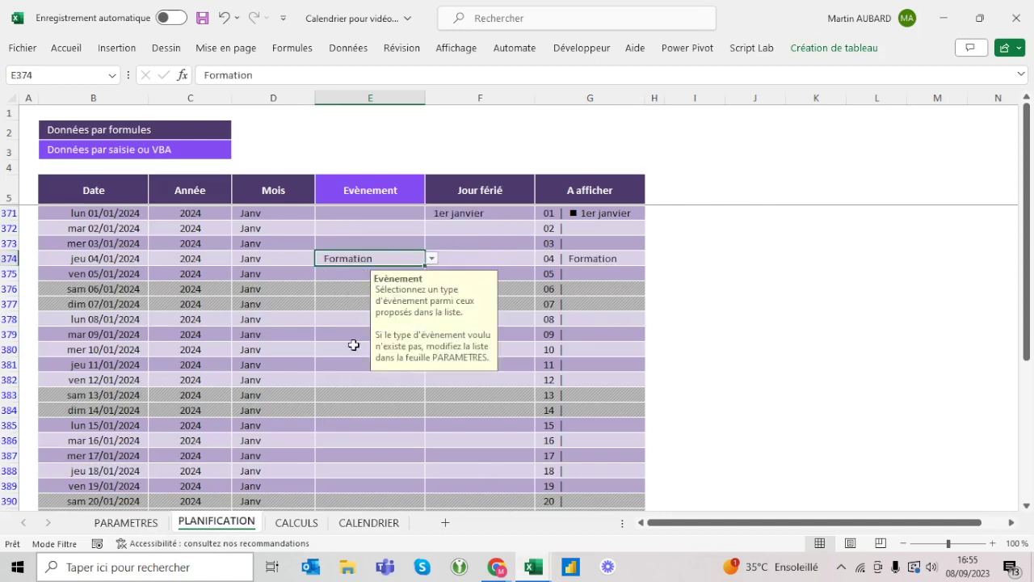
click(360, 523)
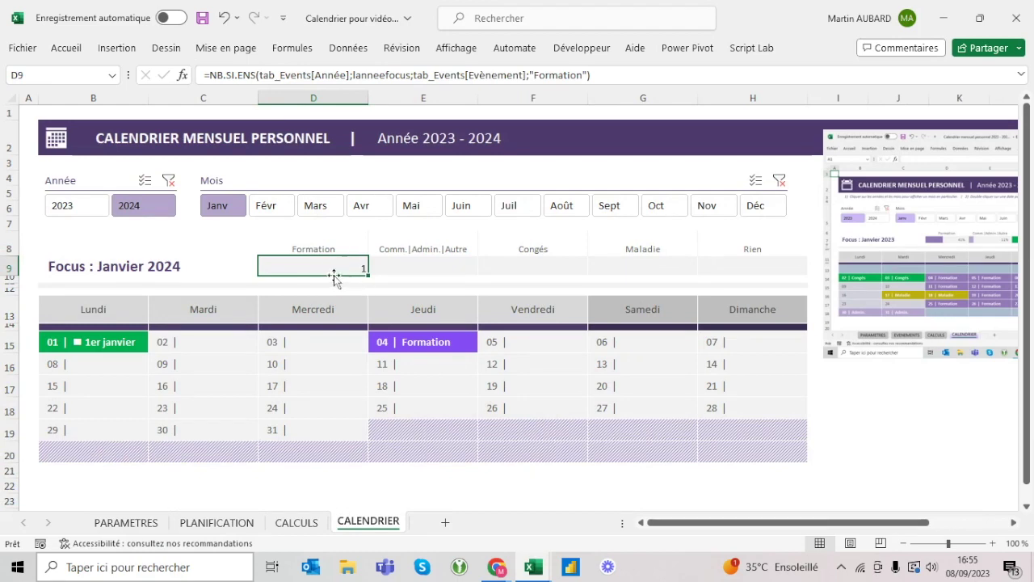
click(68, 205)
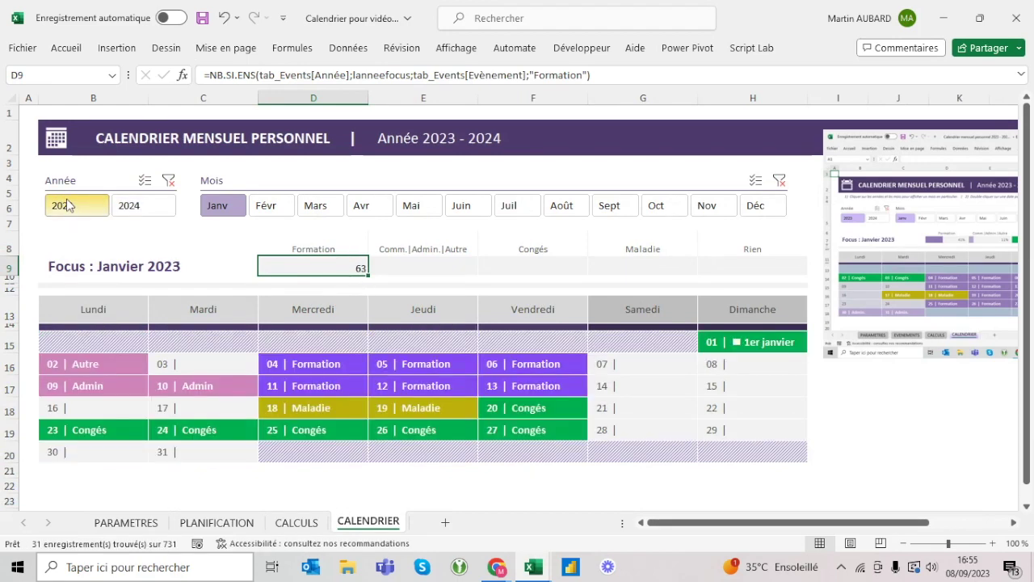
Middle-align D9's count 63, keep it right-aligned, and colour its text grey.
click(66, 48)
click(299, 78)
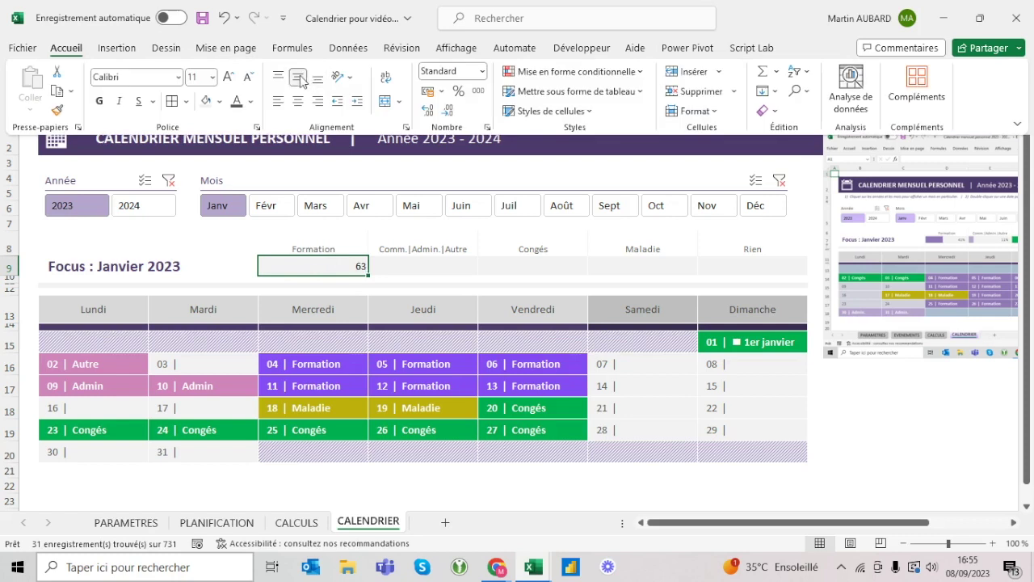
click(278, 101)
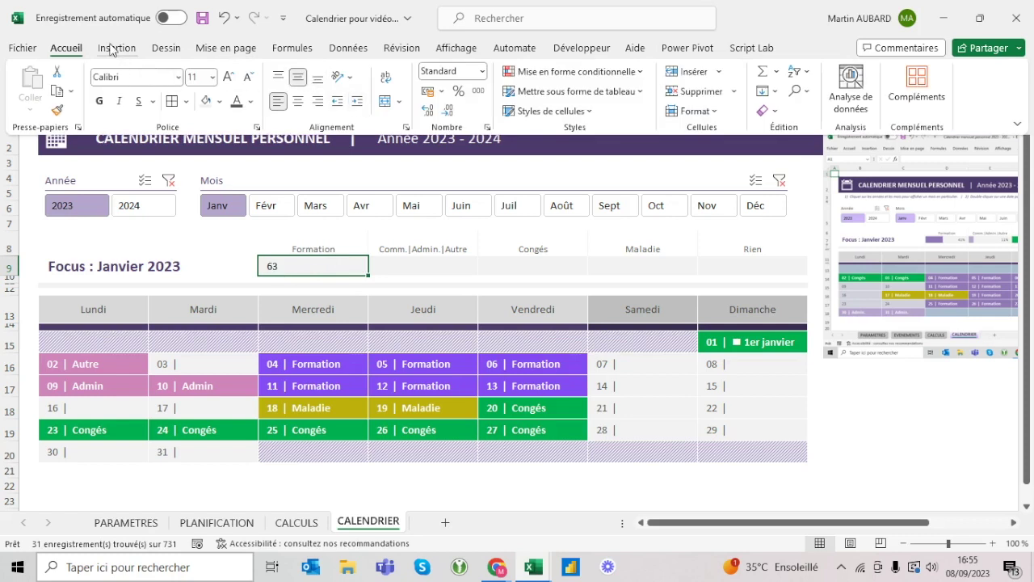
click(318, 101)
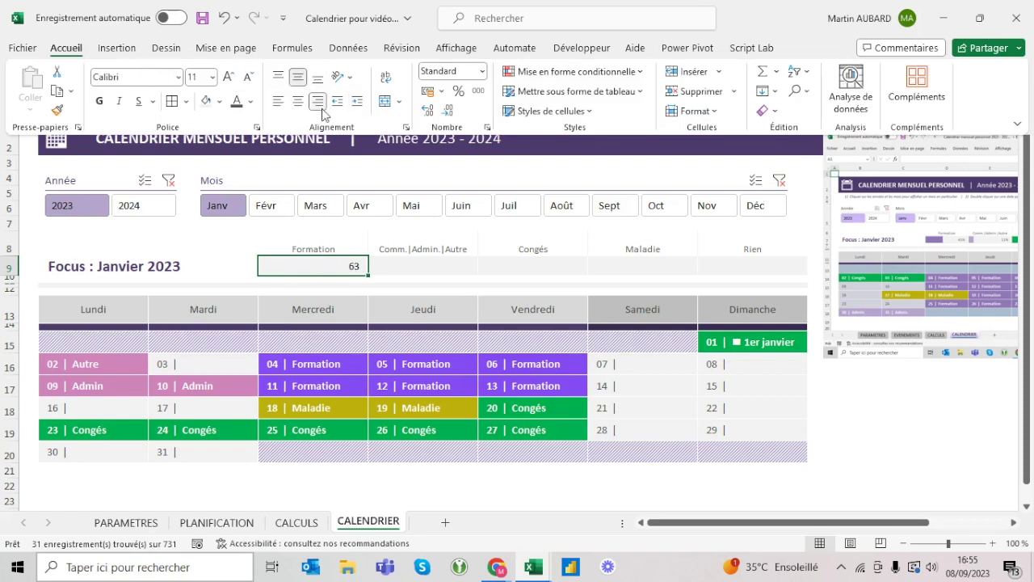
click(251, 101)
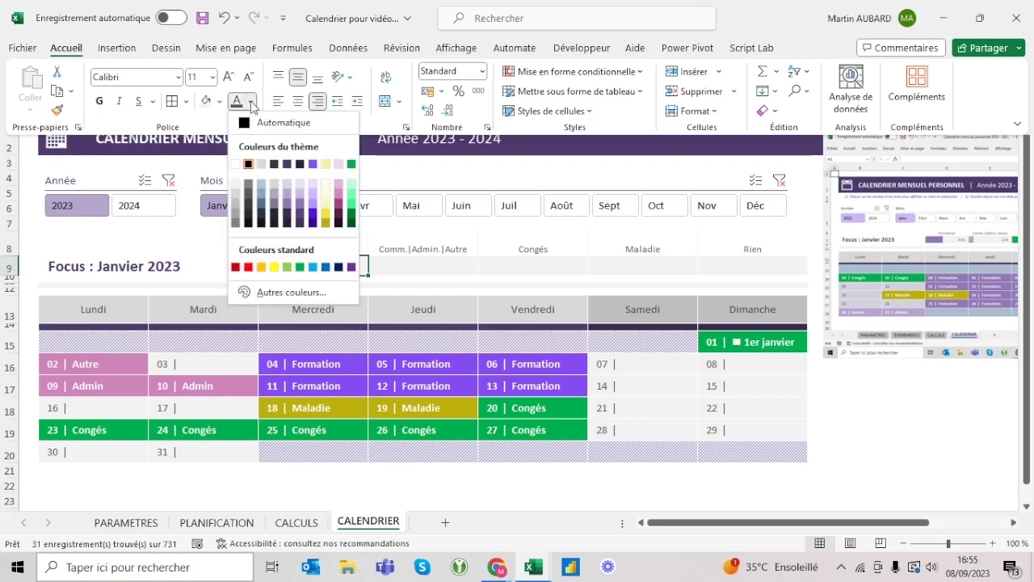
click(248, 197)
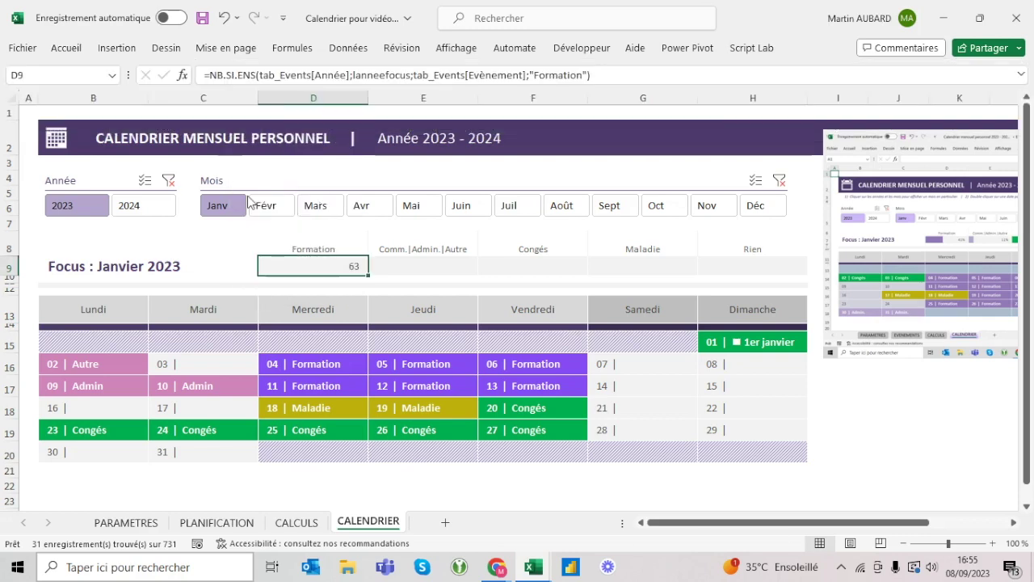
click(74, 55)
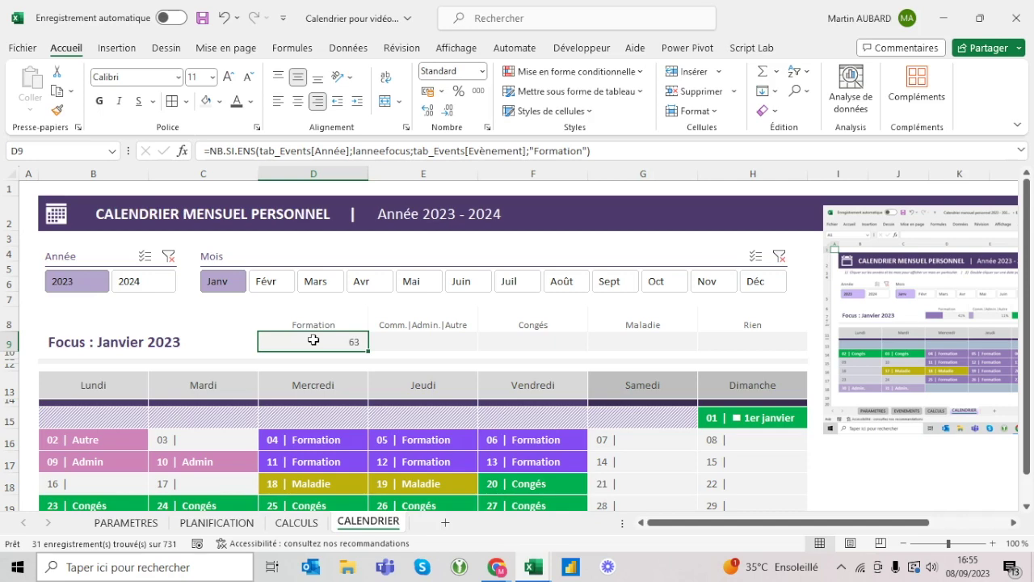
In E9 enter =NB.JOURS.OUVRES.INTL(DATE(lanneefocus;1;1);DATE(lanneefocus;12;31)), giving 260 working days.
key(Right)
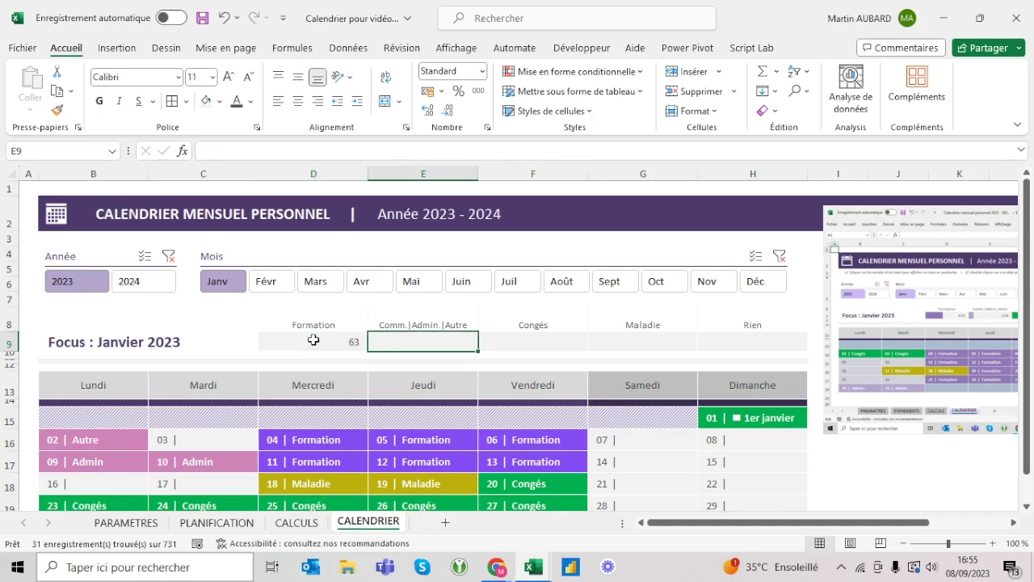
text(=)
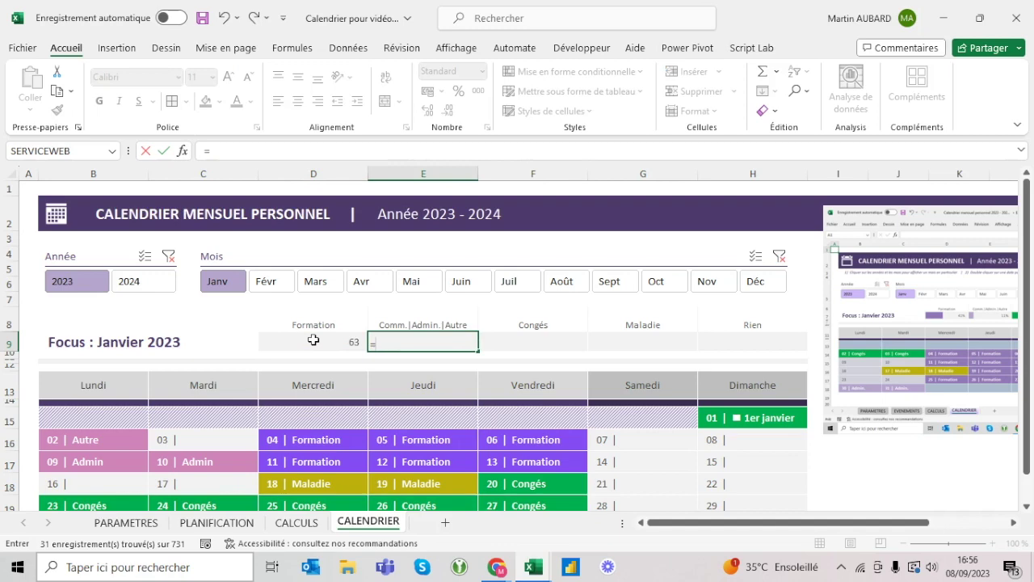
text(nb)
key(BackSpace)
key(BackSpace)
text(nb.)
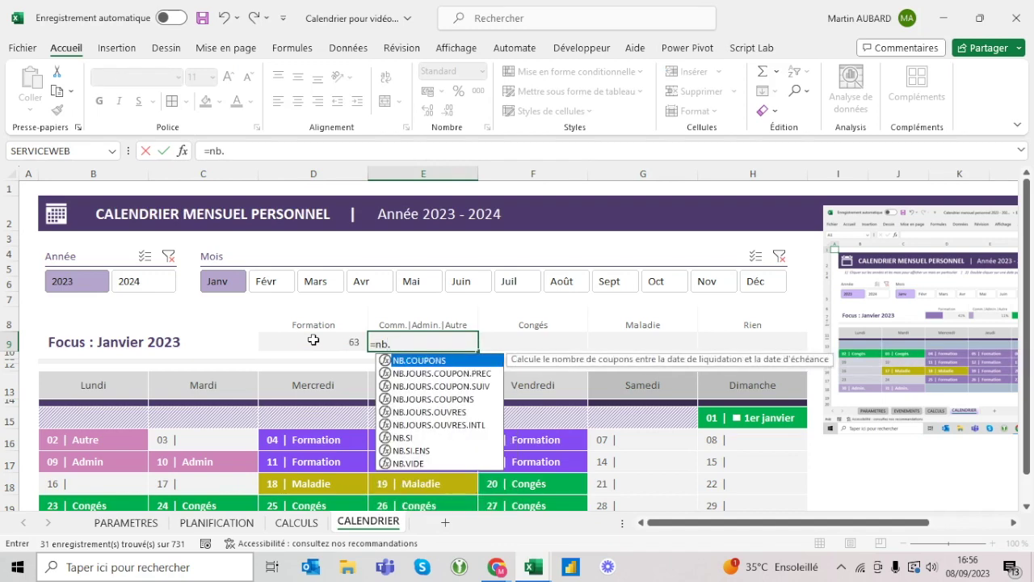
key(Down)
key(Down)
key(Down)
key(Down)
key(Down)
key(Tab)
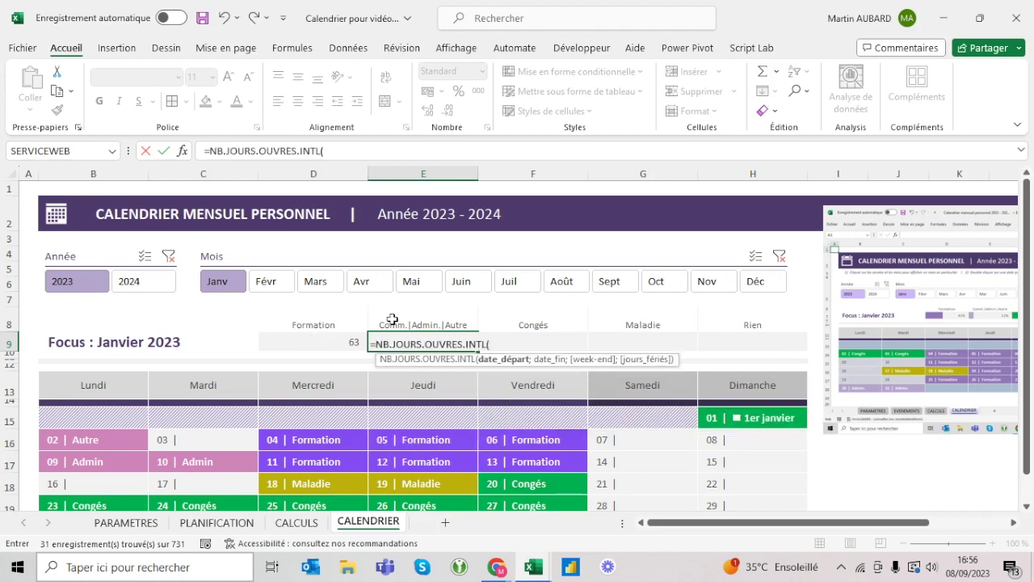
text(date(lan)
key(Tab)
text(;1)
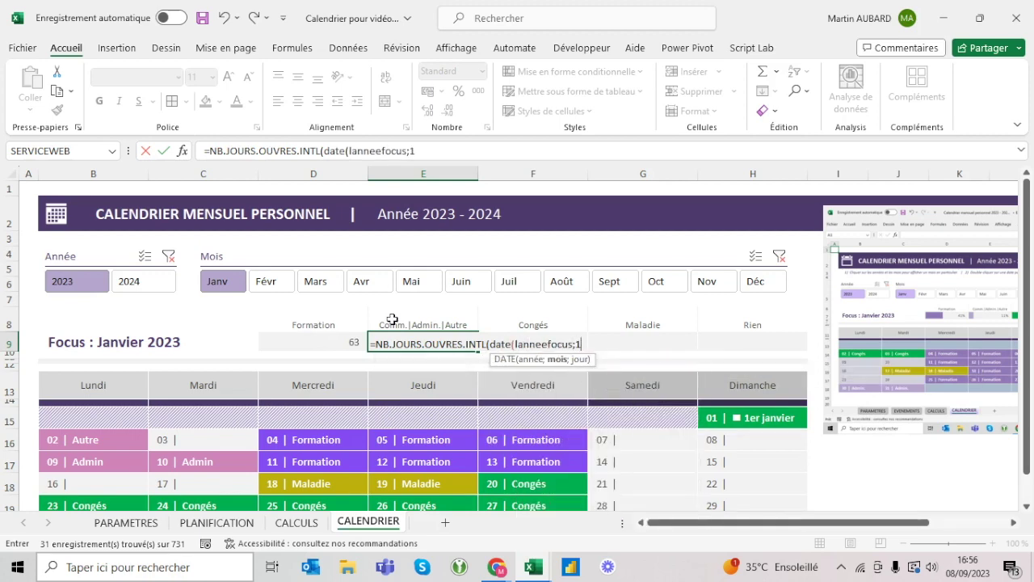
text(;1))
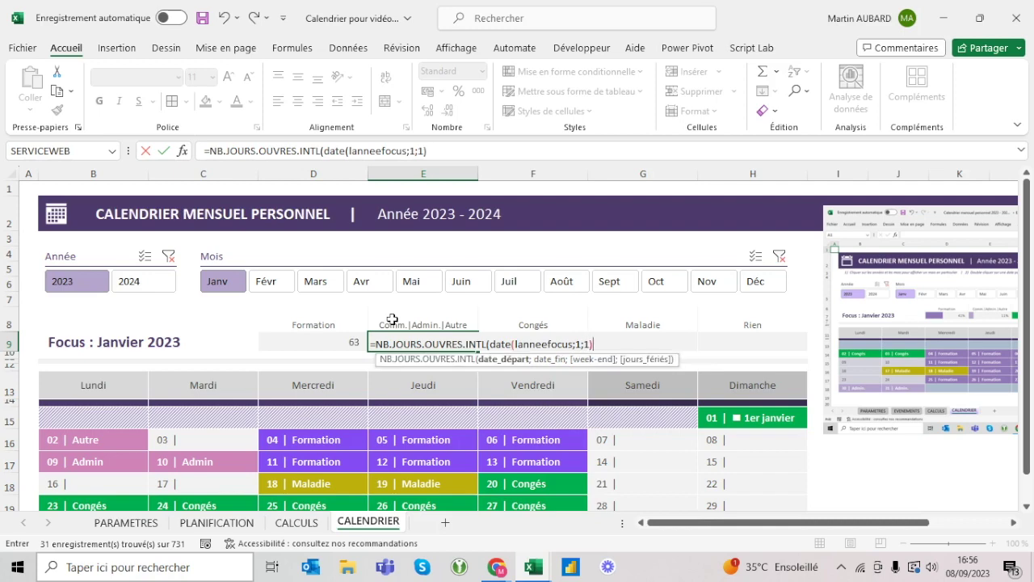
text(;date)
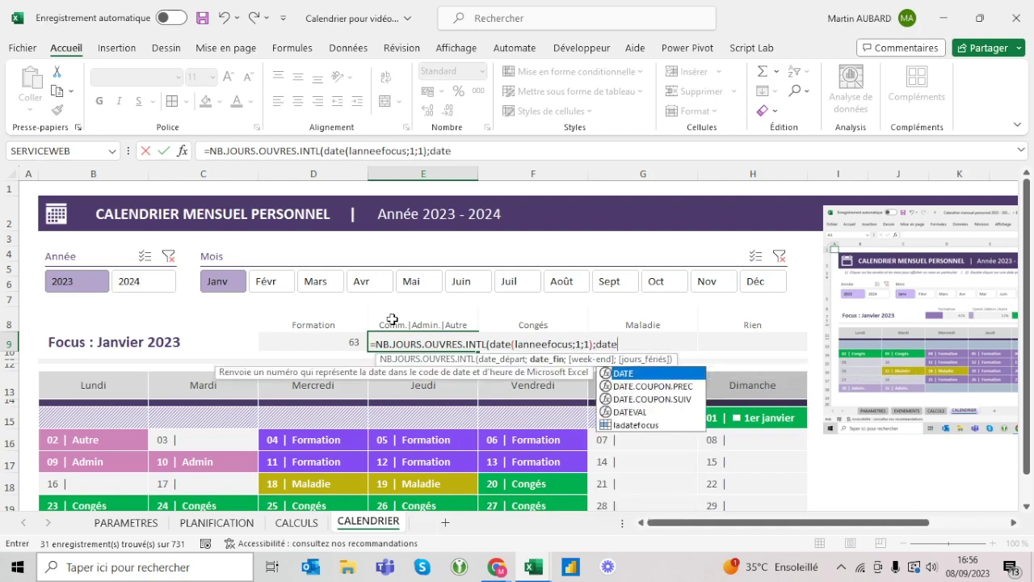
text((l)
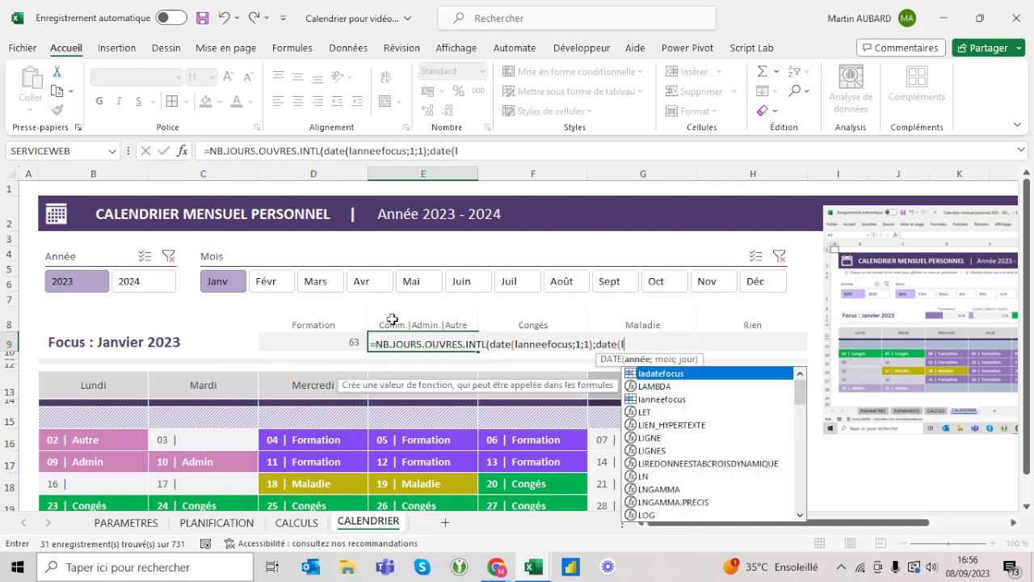
key(Down)
key(Down)
key(Tab)
text(;12;31))
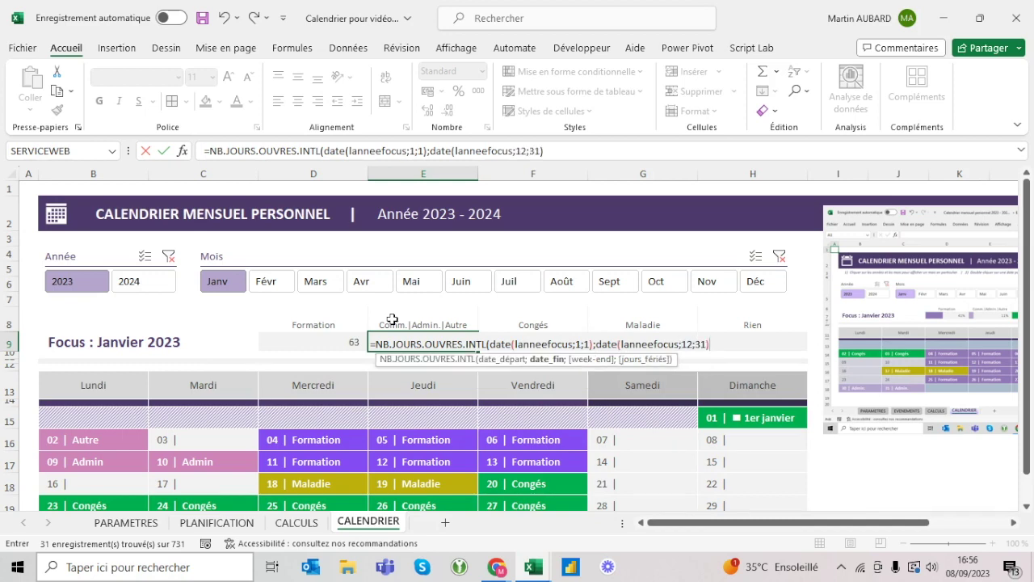
key(ctrl+Return)
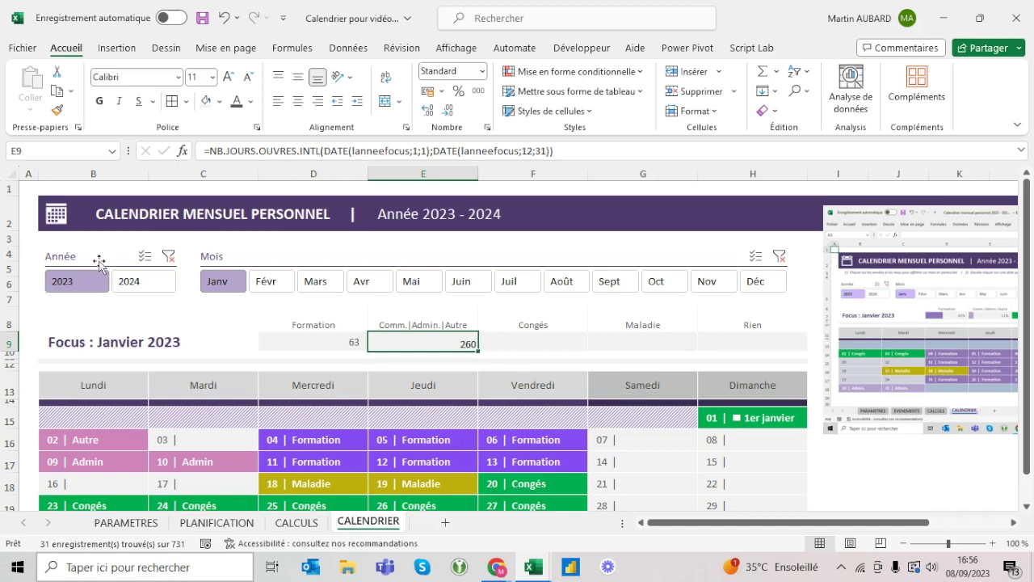
Toggle the Année slicer between 2024 and 2023, inspect E9's formula, then choose Févr in the Mois slicer.
click(121, 280)
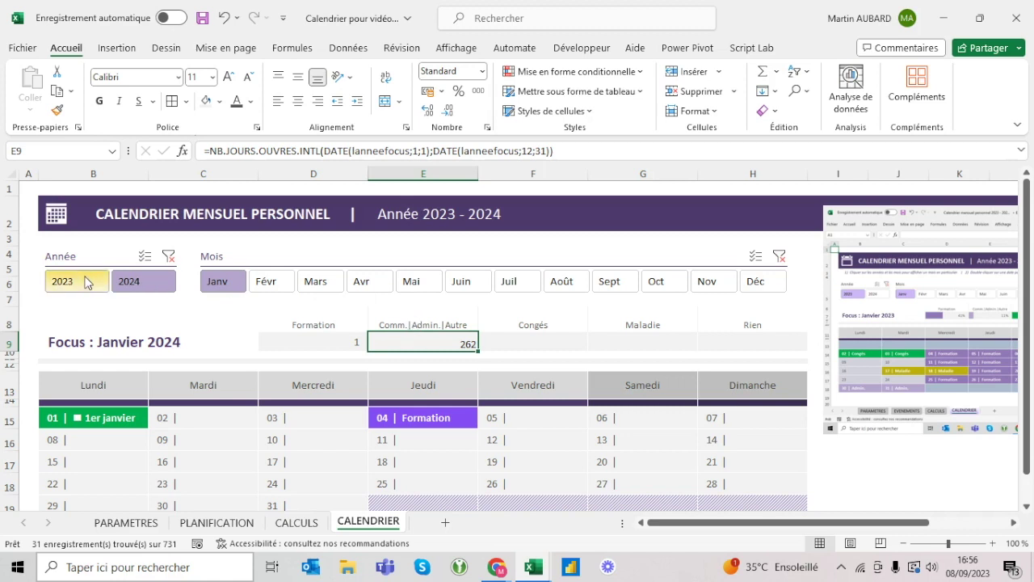
click(87, 281)
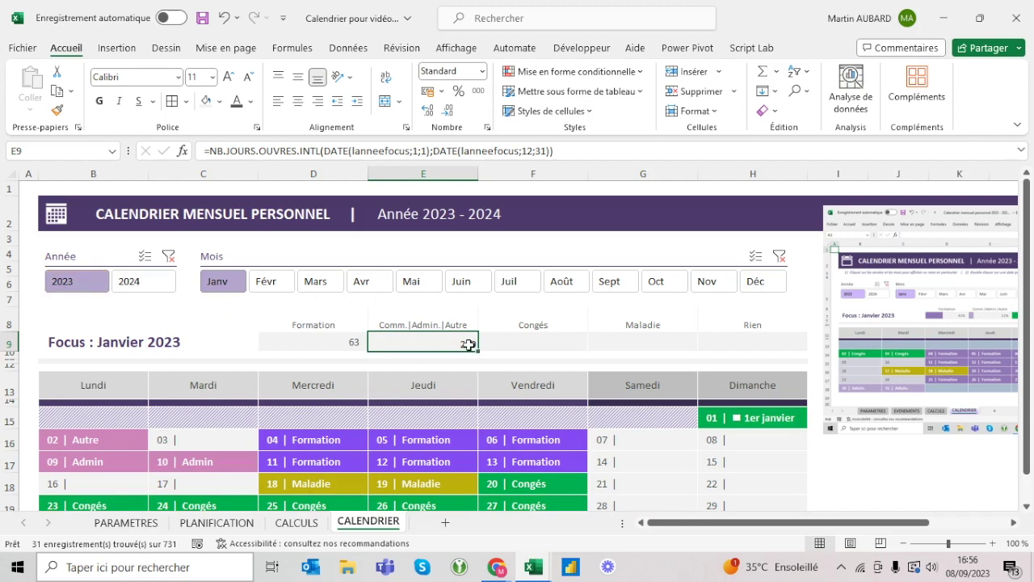
click(144, 287)
click(78, 284)
click(370, 150)
key(Escape)
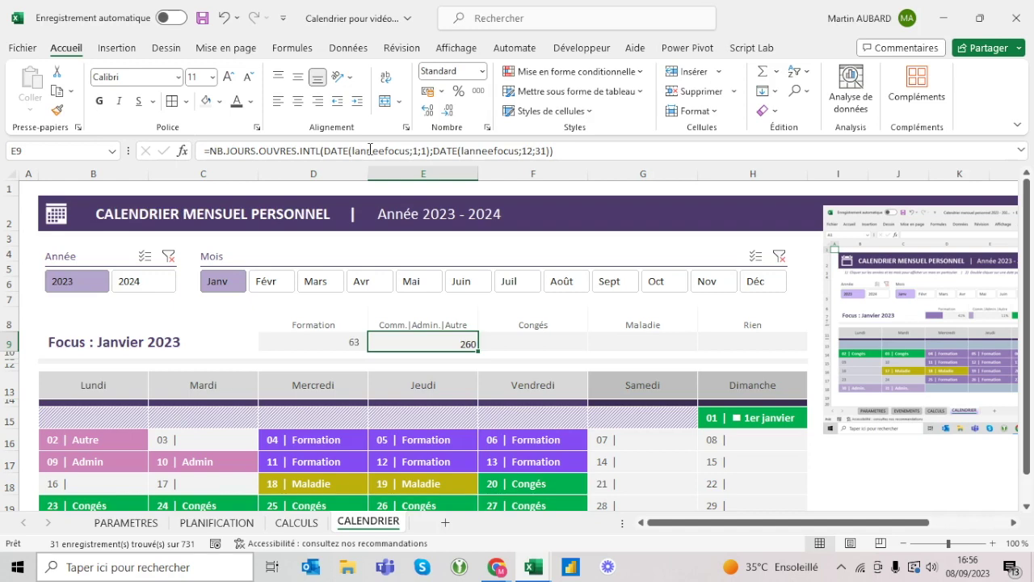
click(267, 280)
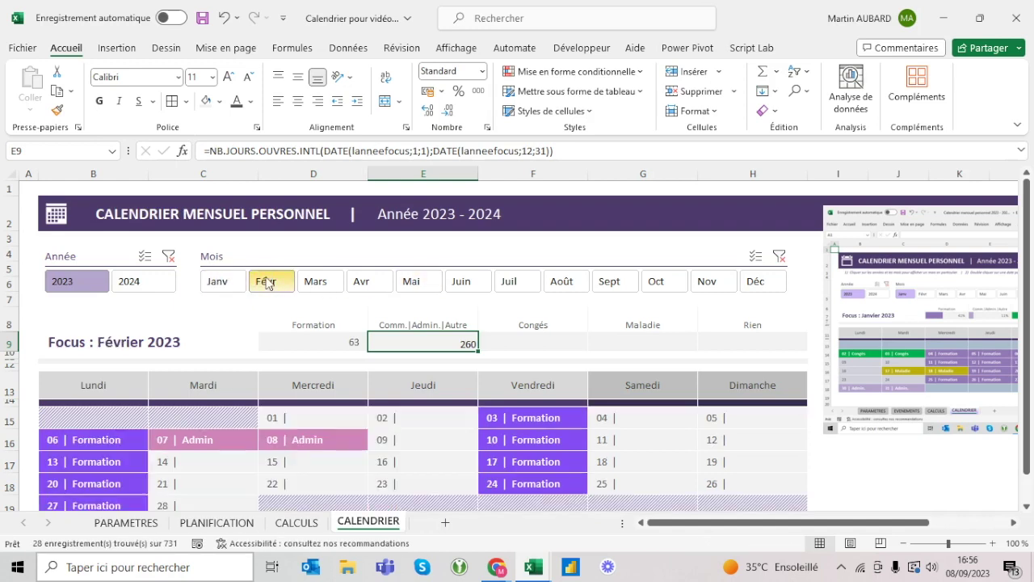
click(222, 287)
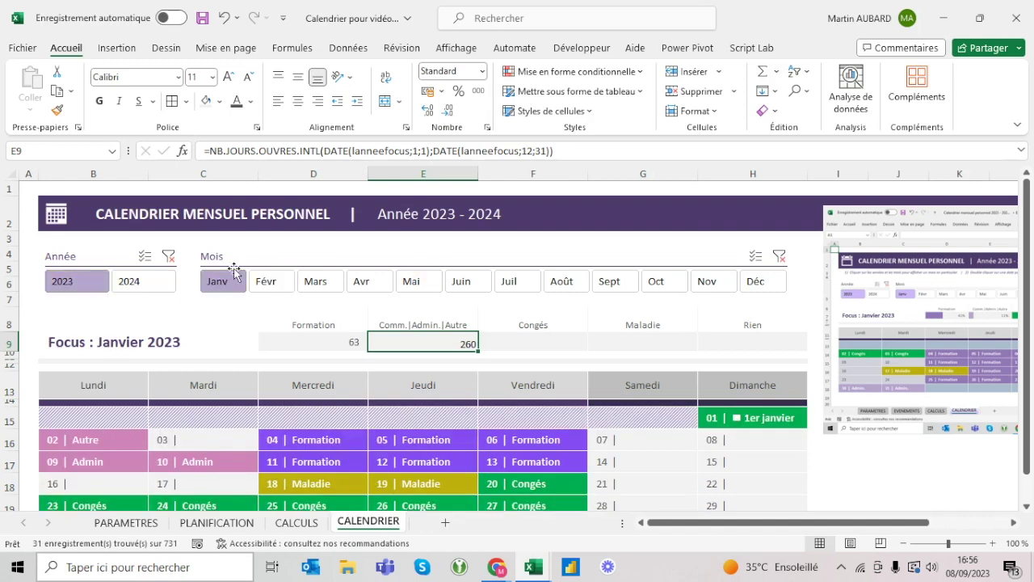
Add the Saturday–Sunday weekend argument "0000011" to E9's working-day formula.
click(566, 152)
text(;)
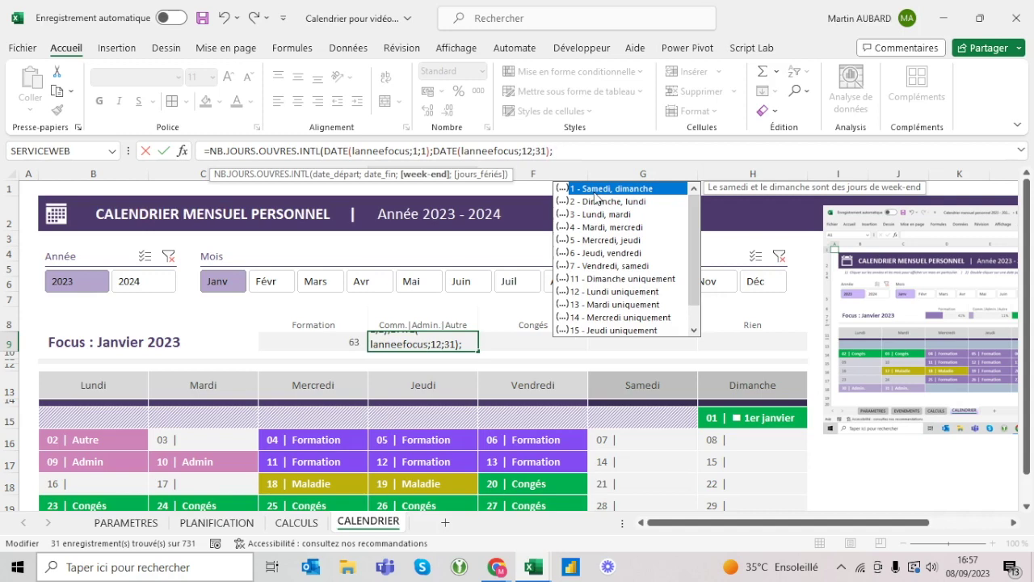
double_click(595, 191)
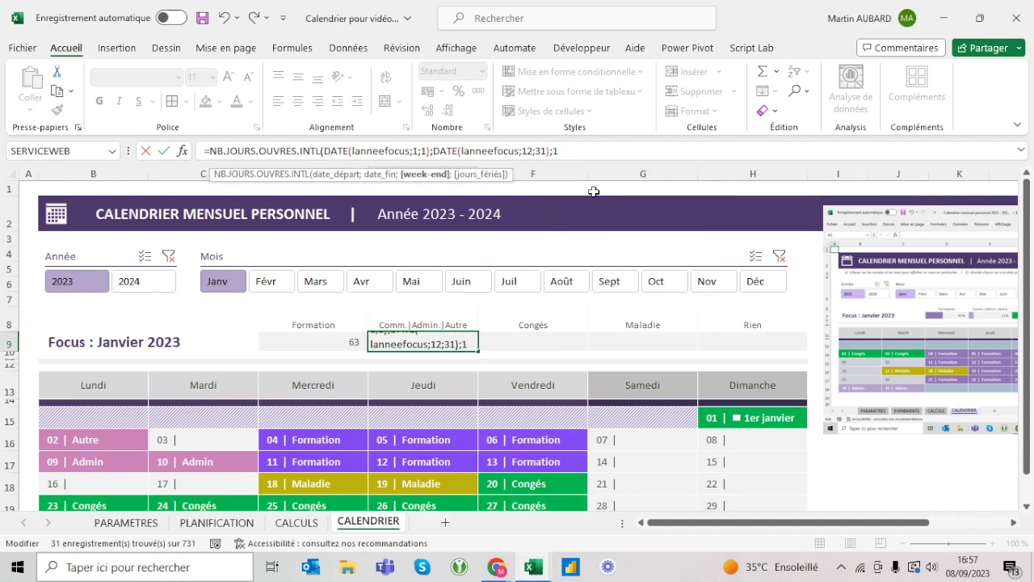
text())
key(Return)
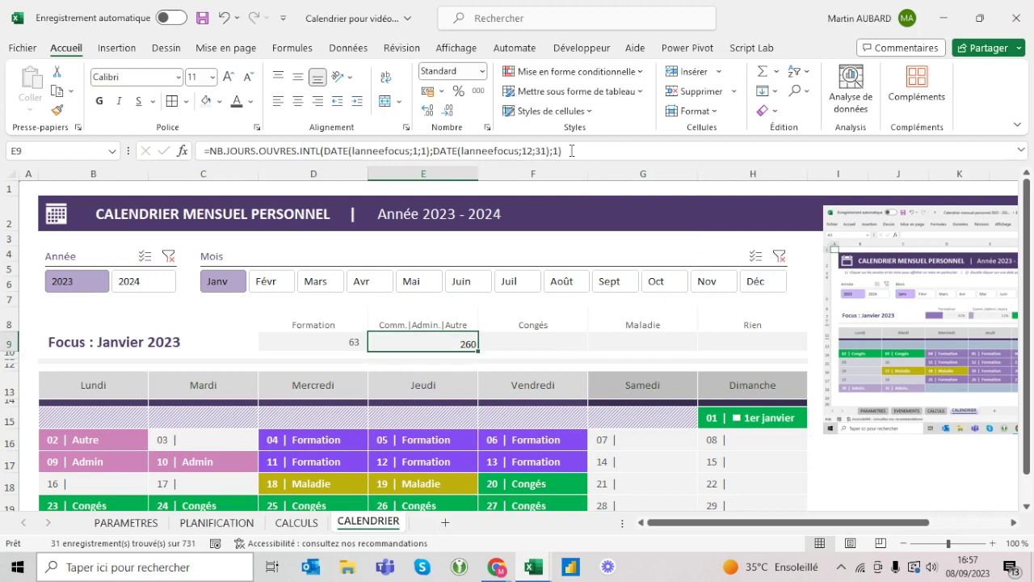
Test the weekend pattern "0010011", also treating Wednesday as a day off, and check E9's result.
click(571, 150)
key(BackSpace)
key(BackSpace)
text(")
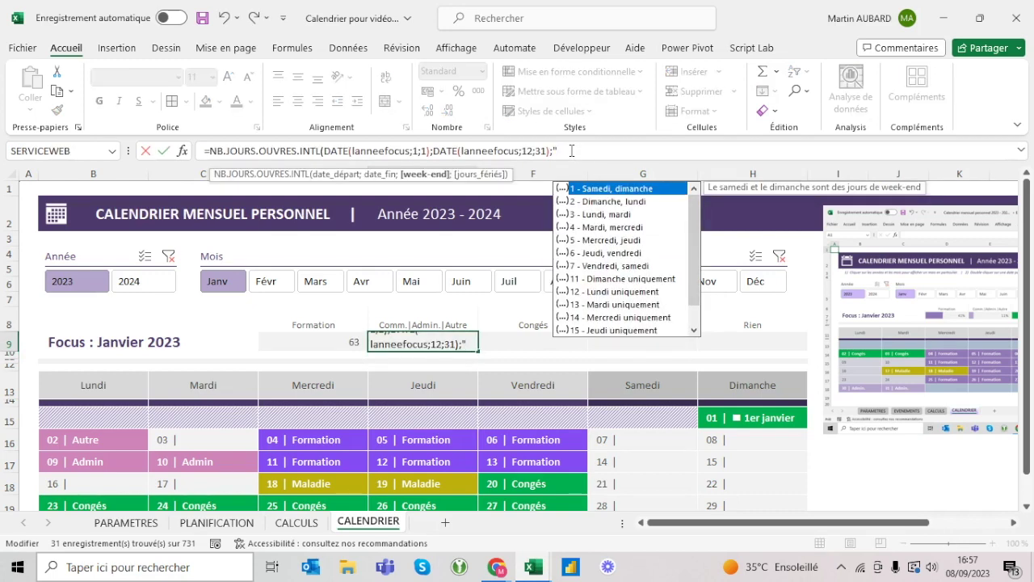
text(0000011)
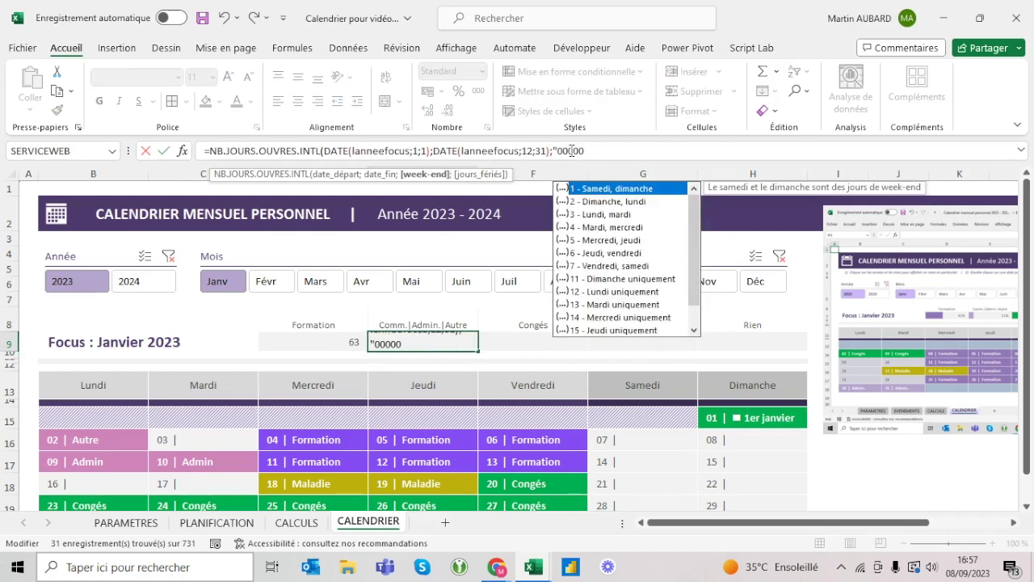
click(571, 151)
drag(604, 151, 555, 152)
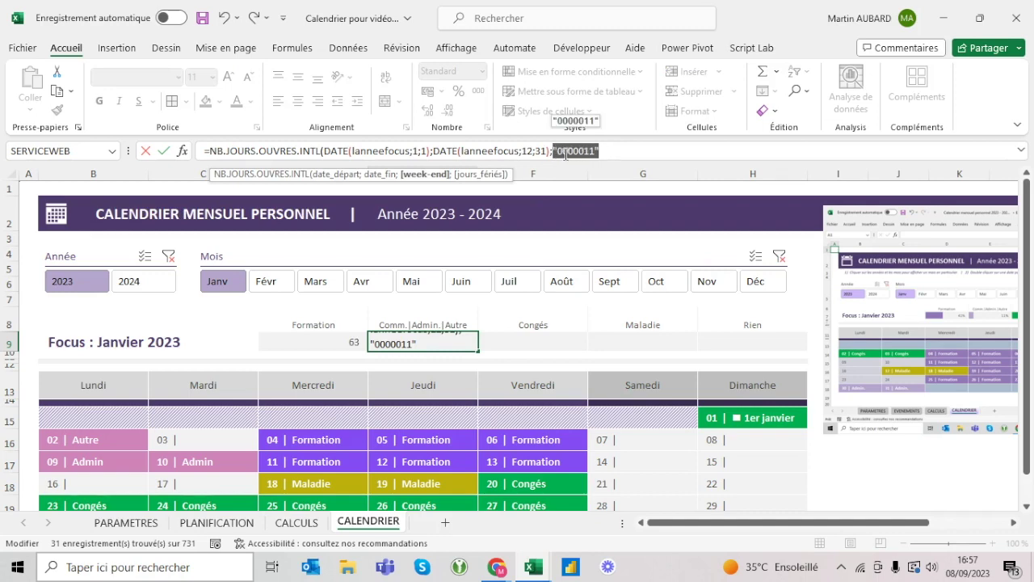
click(561, 152)
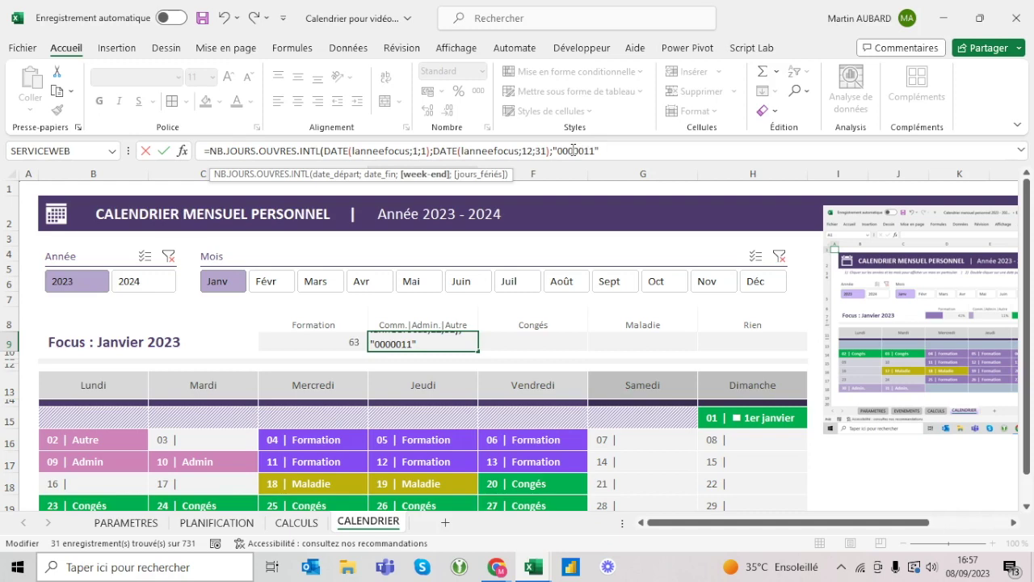
click(574, 151)
key(BackSpace)
text(1)
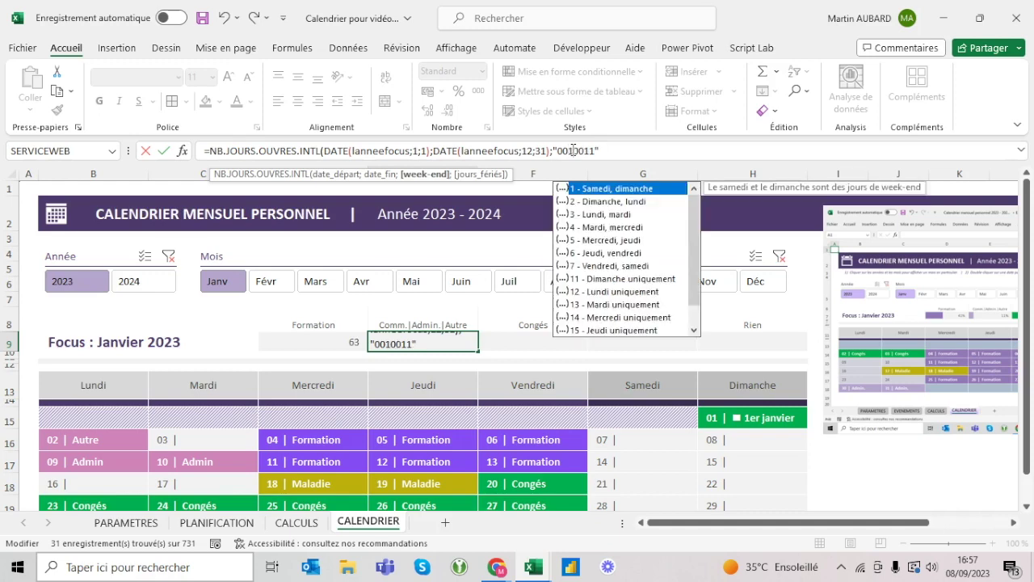
click(614, 151)
text())
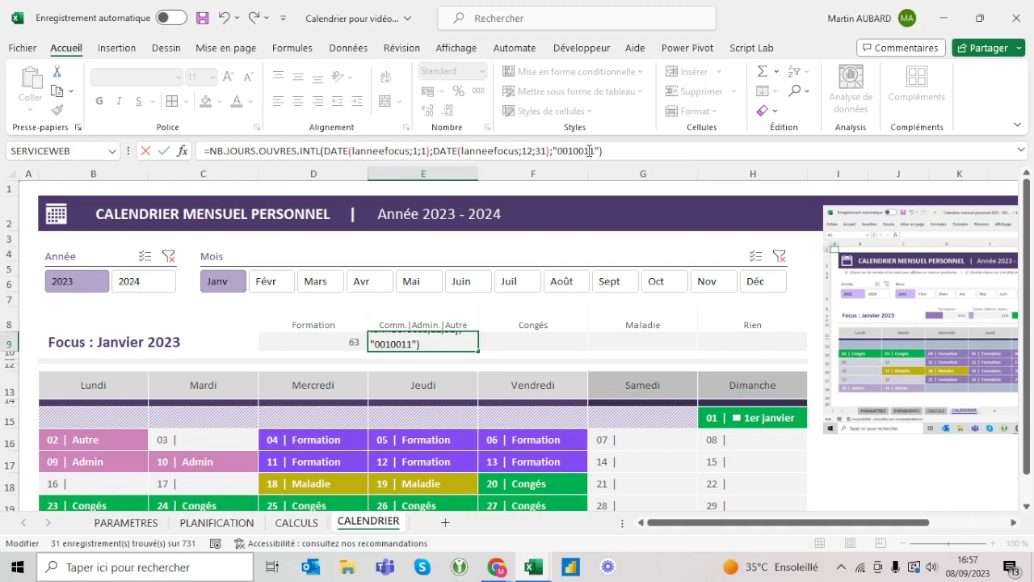
key(Return)
key(Up)
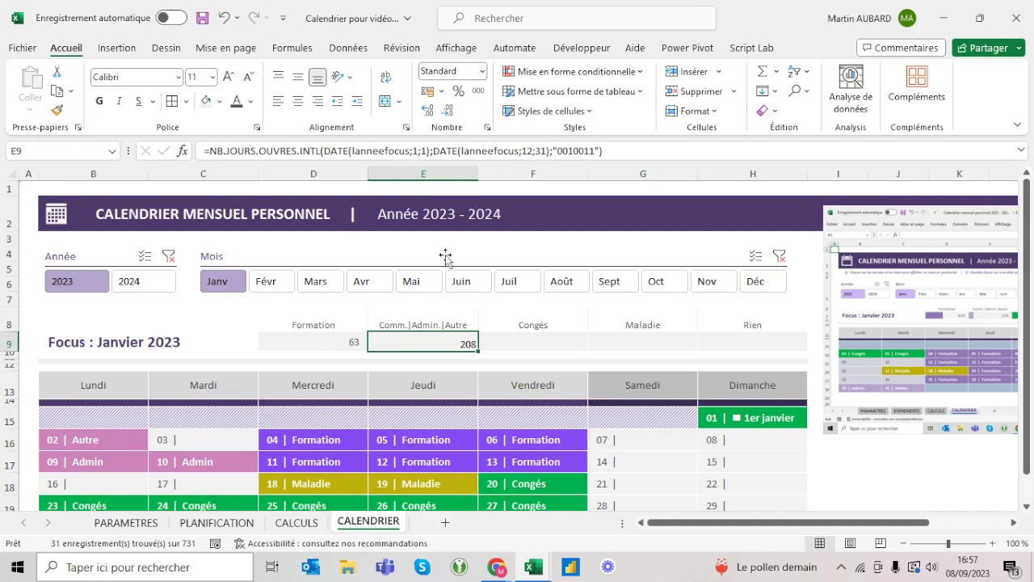
Restore the weekend pattern to "0000011", keeping 260 working days.
click(637, 151)
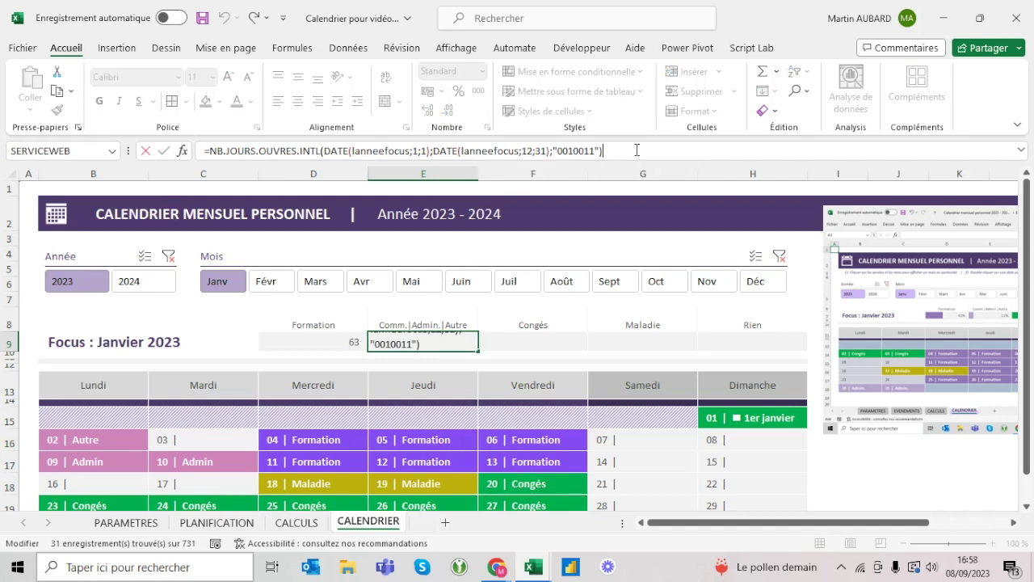
click(576, 151)
key(BackSpace)
text(0)
key(Return)
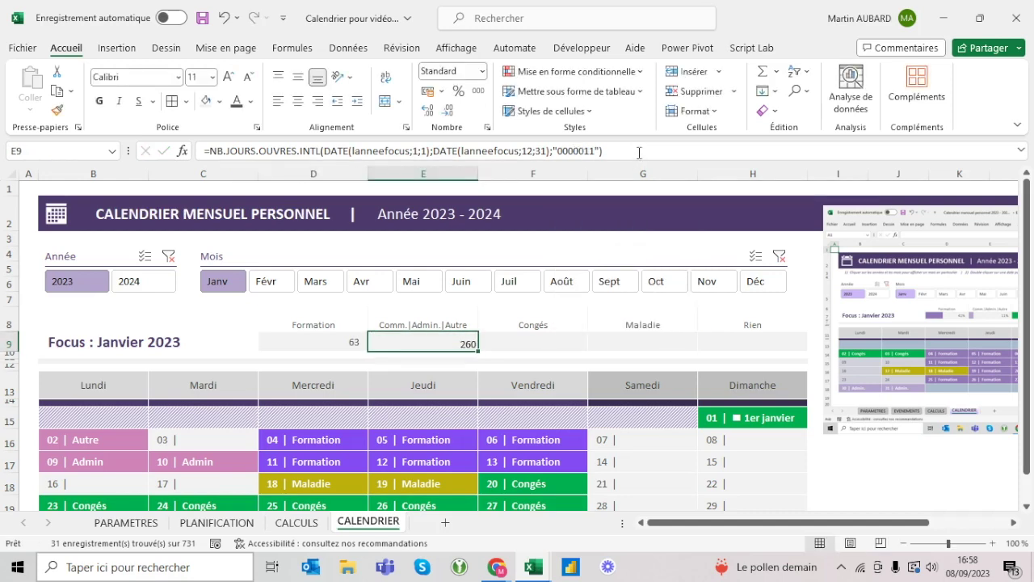
Reopen the formula and add a separator for the jours_fériés argument.
click(638, 151)
key(BackSpace)
text(;)
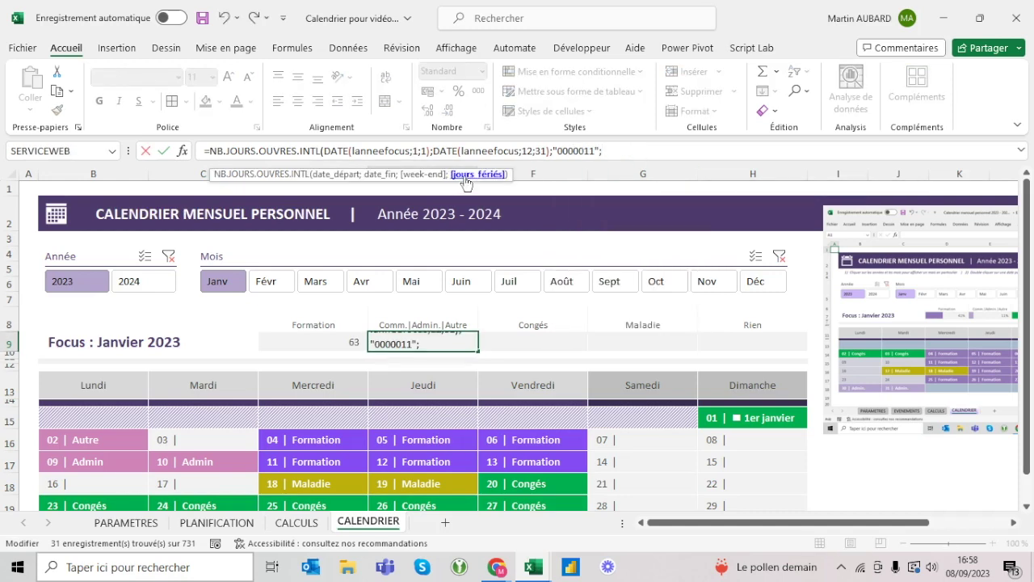
Use tab_JoursFeries[Date] from PARAMETRES as the holidays list, lowering E9 to 251.
click(205, 526)
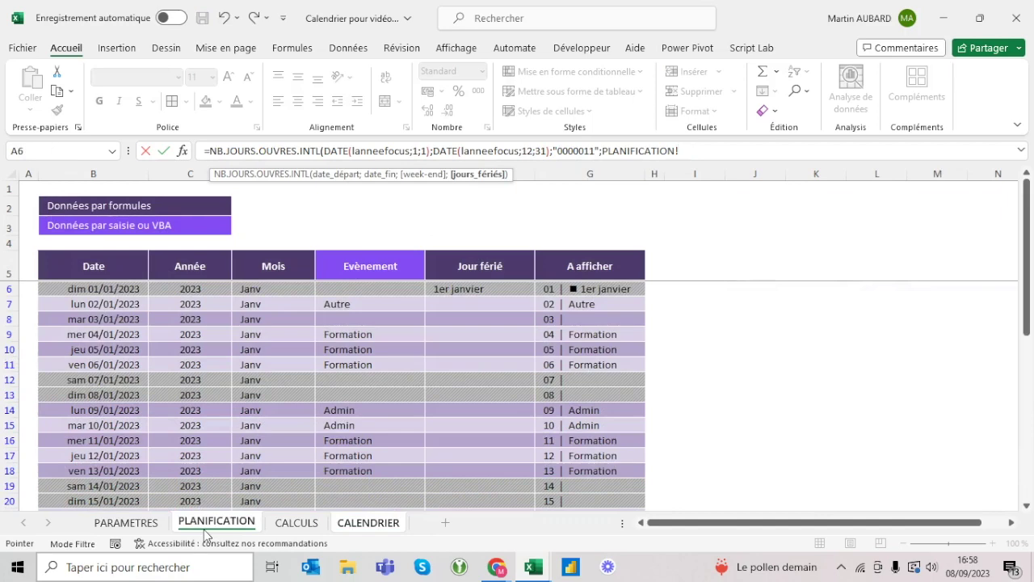
click(125, 522)
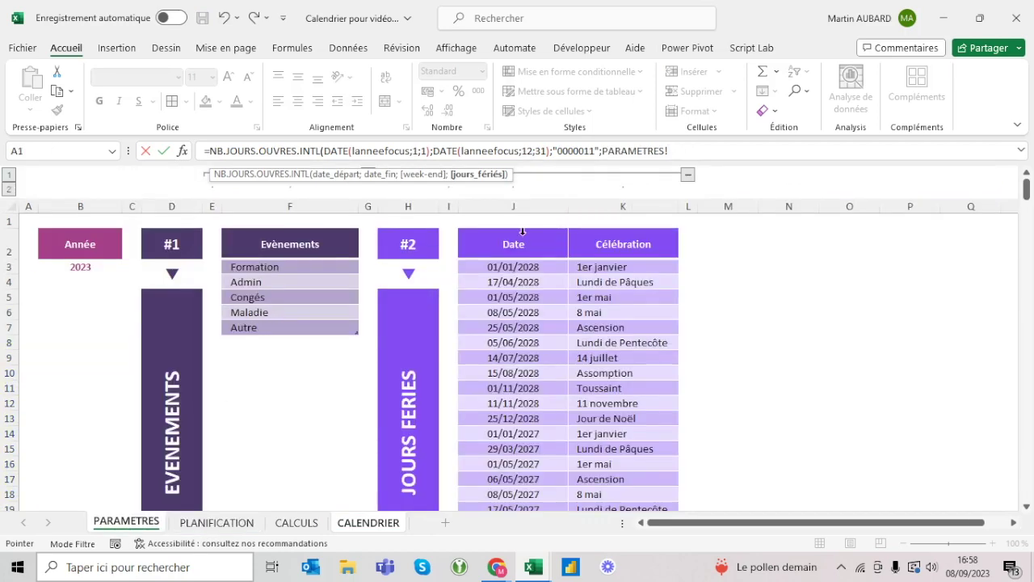
click(523, 232)
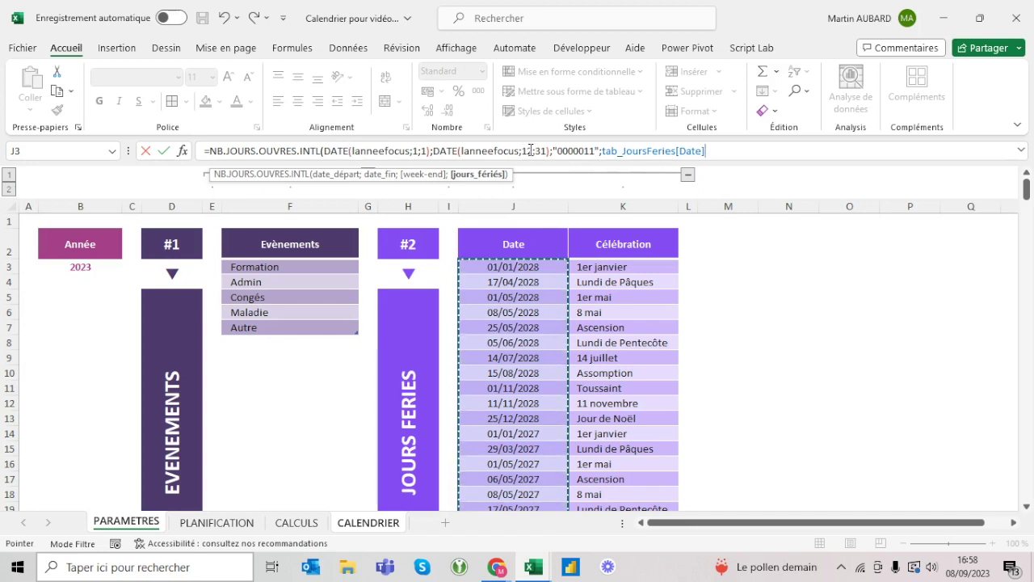
text())
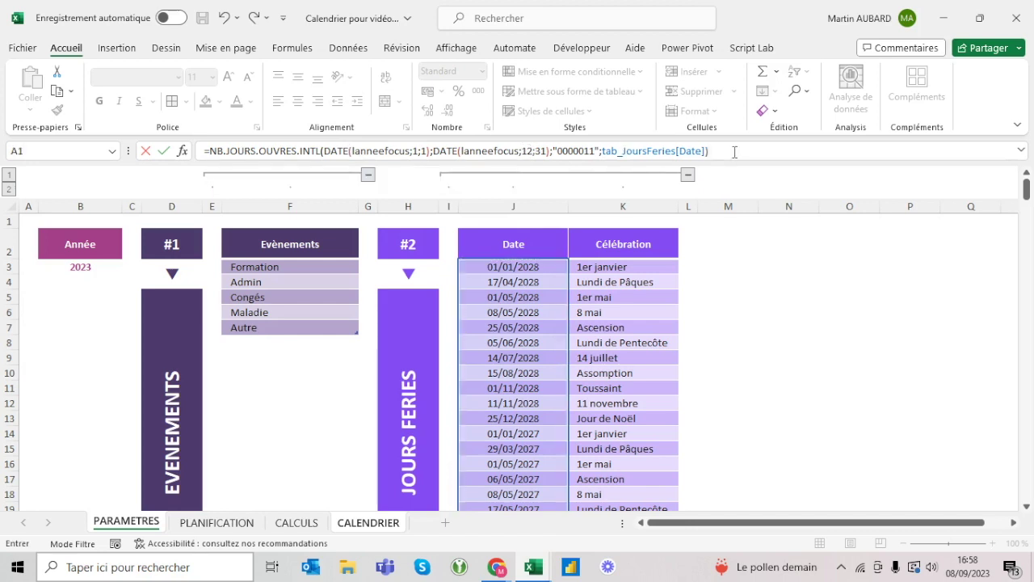
key(Return)
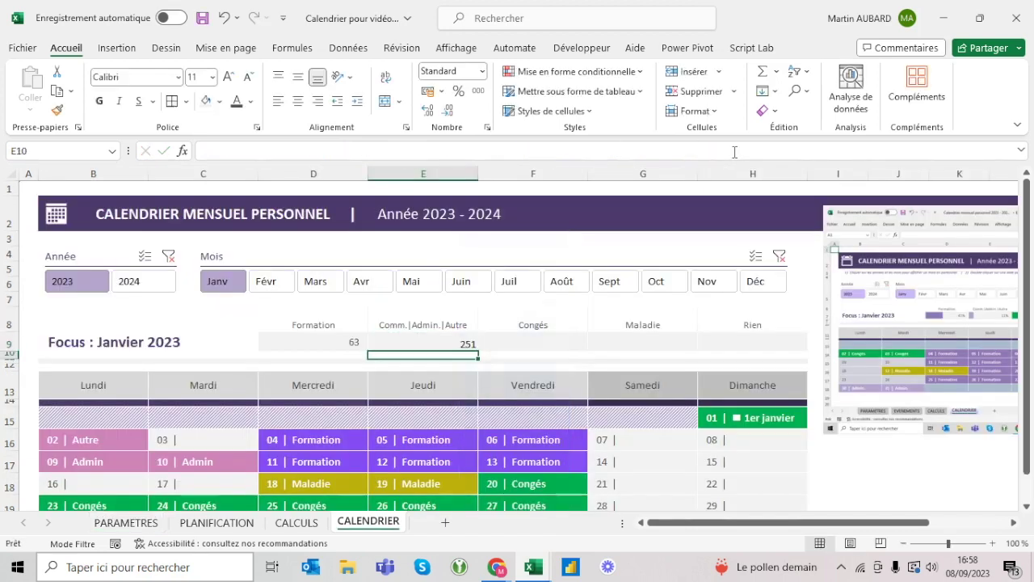
key(Up)
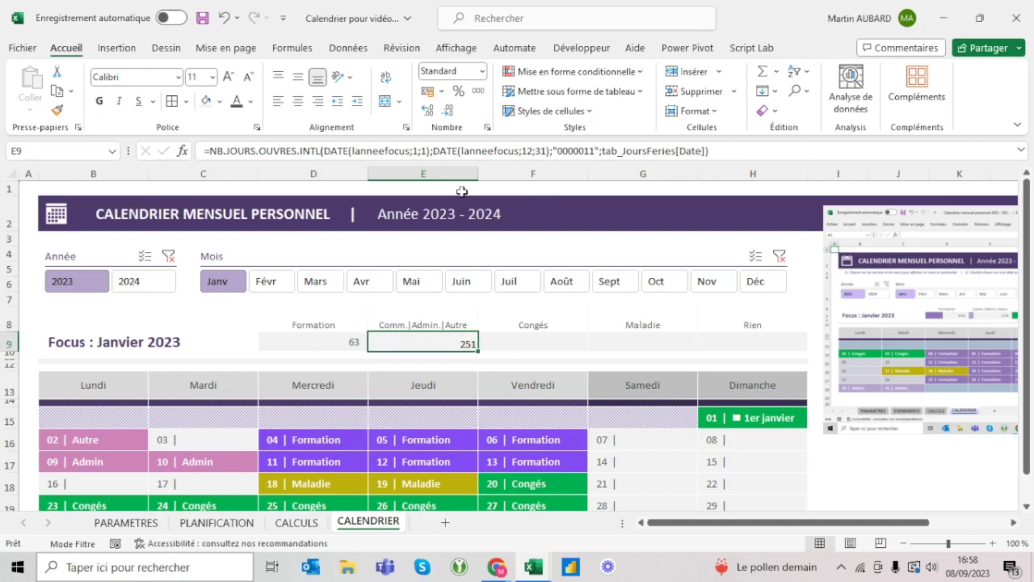
triple_click(454, 152)
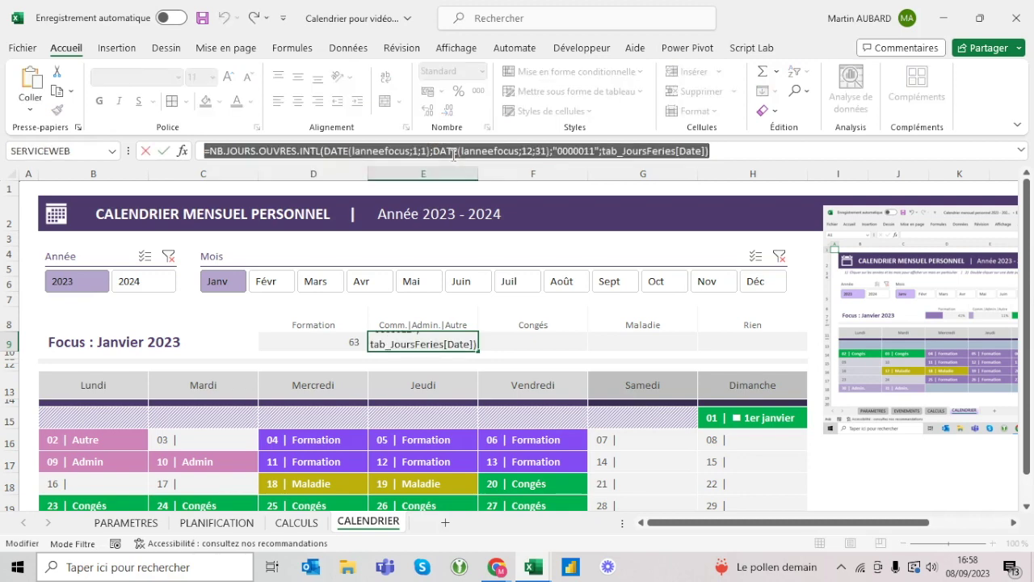
Clear E9 and save its yearly working-days formula as the workbook name lenbjoursferiesannuels.
key(Escape)
key(Delete)
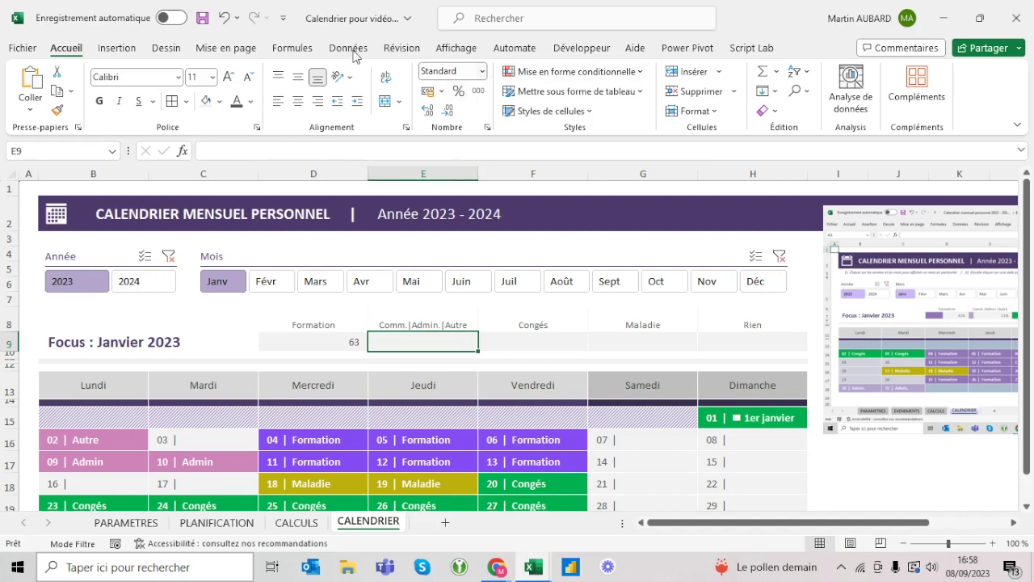
click(293, 48)
click(428, 89)
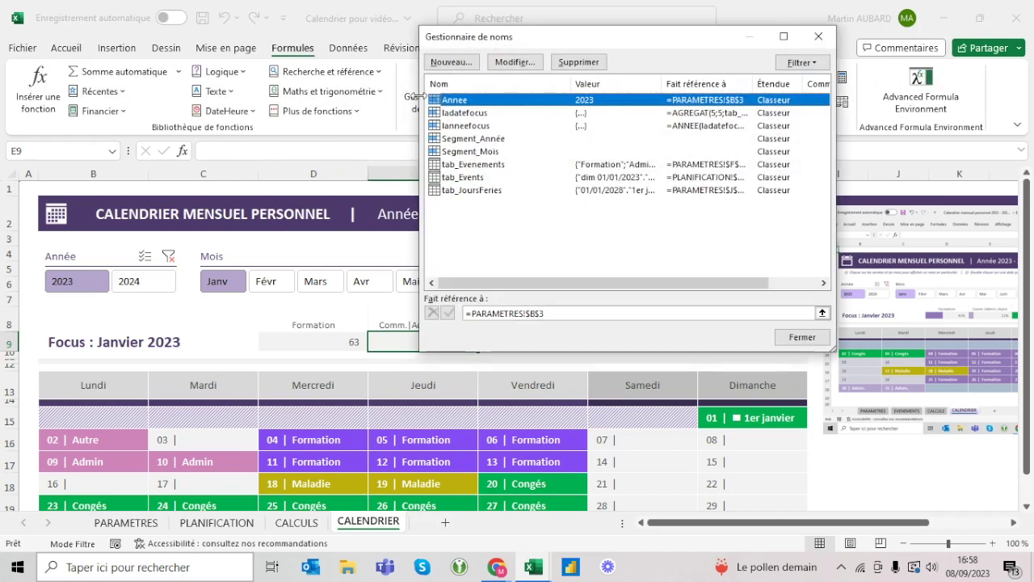
click(451, 62)
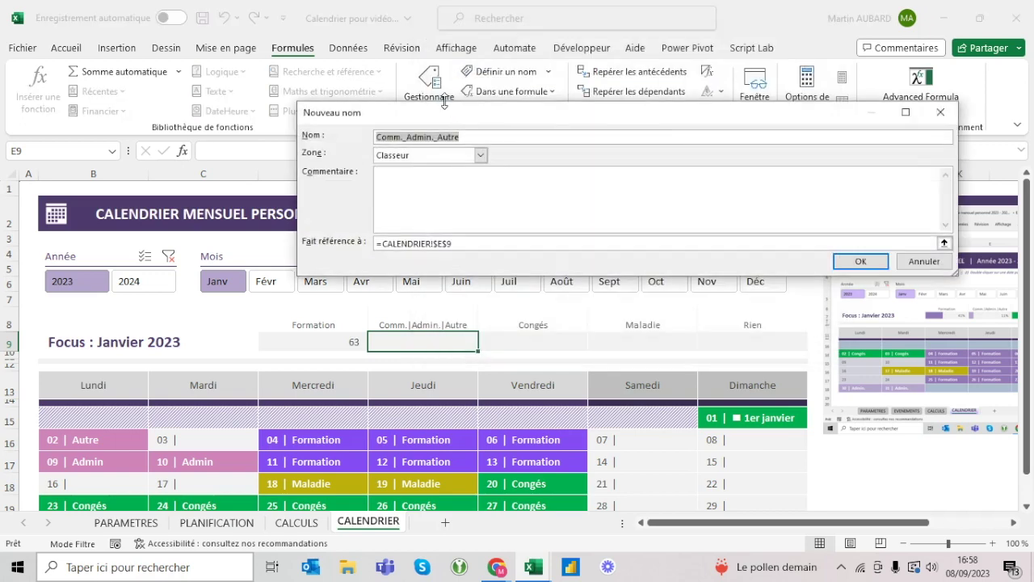
text(lenb)
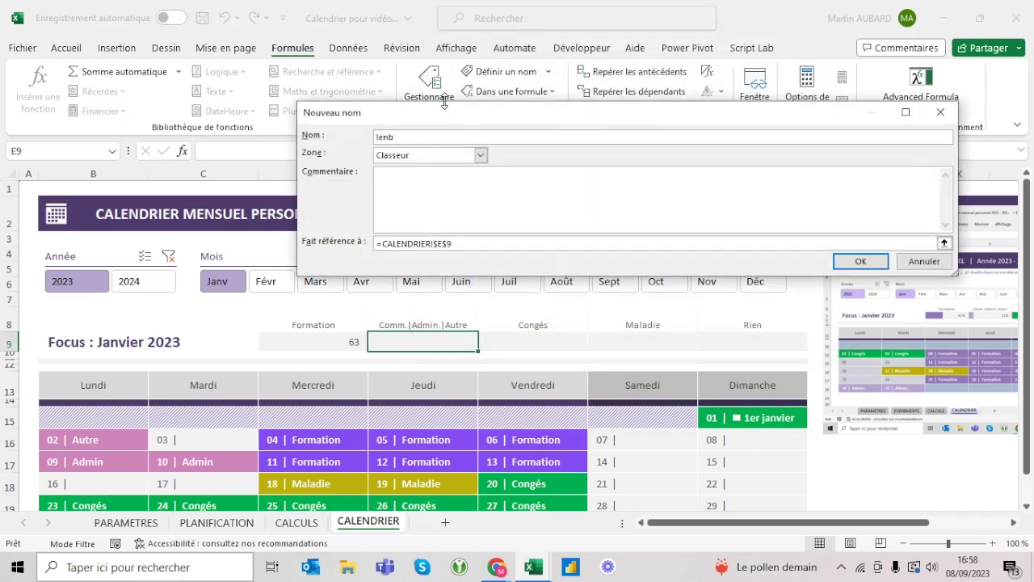
text(jou)
text(rsferiesa)
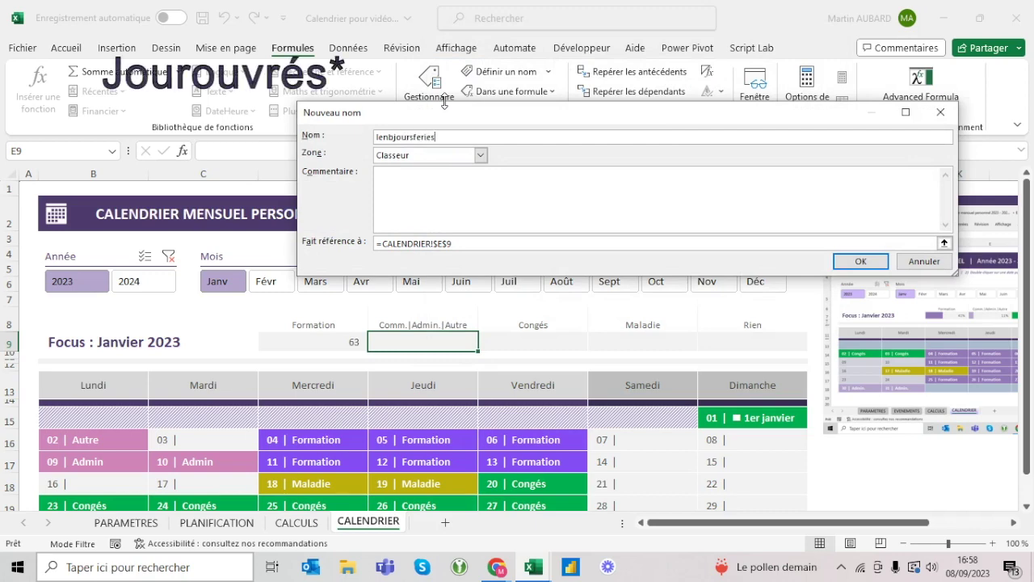
text(nnuels)
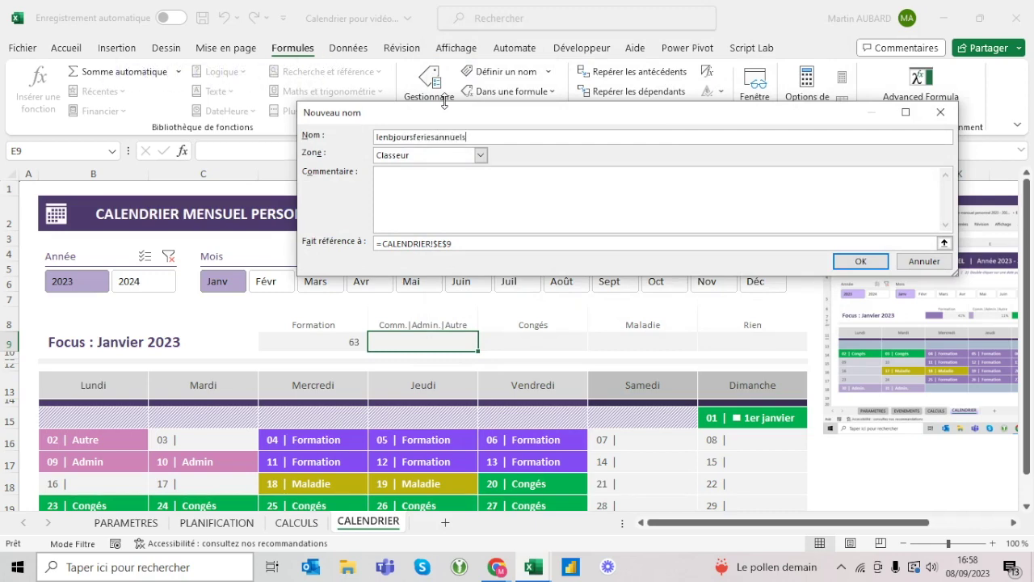
click(472, 240)
key(ctrl+a)
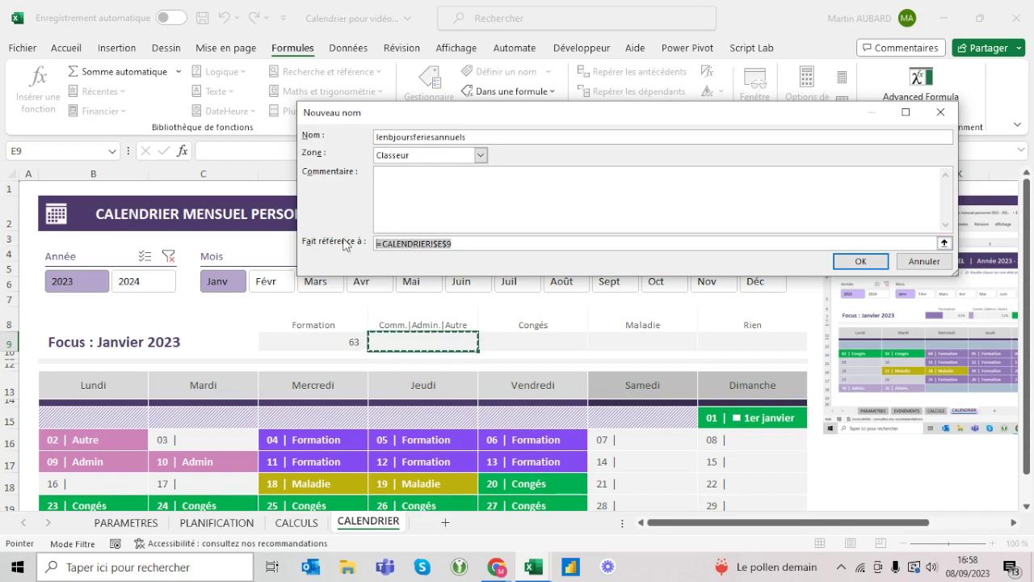
key(ctrl+v)
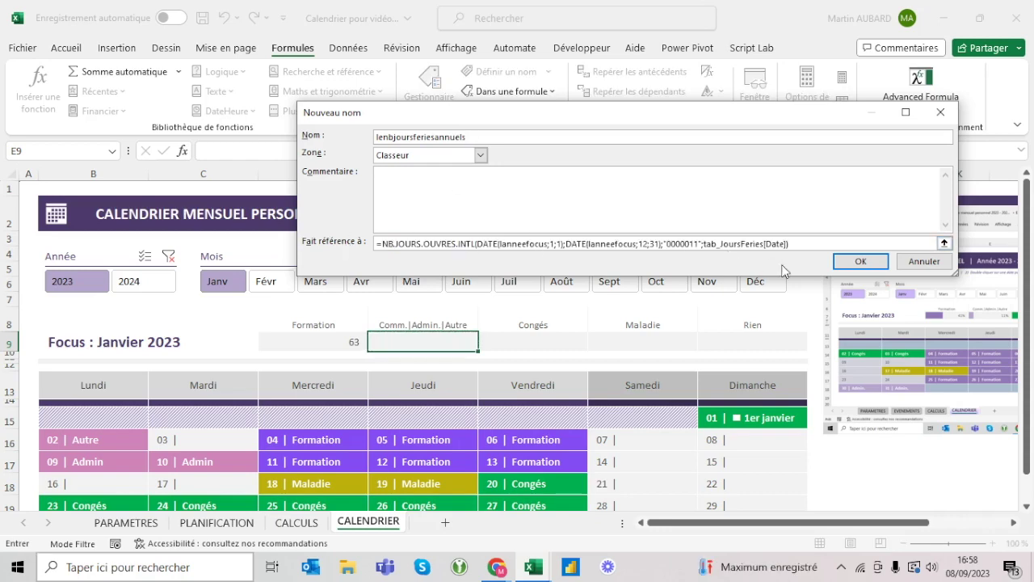
click(840, 261)
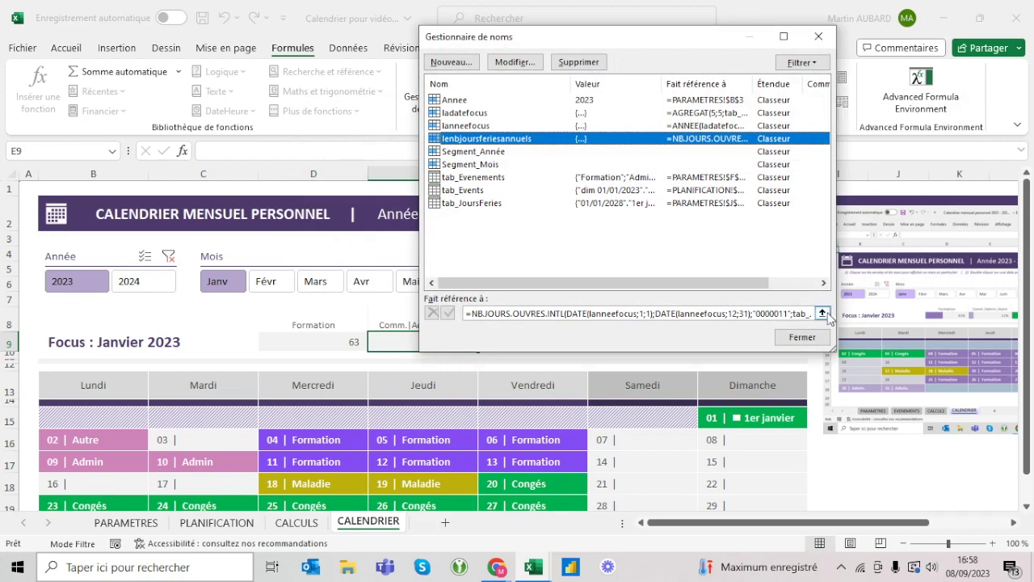
click(799, 337)
text(=)
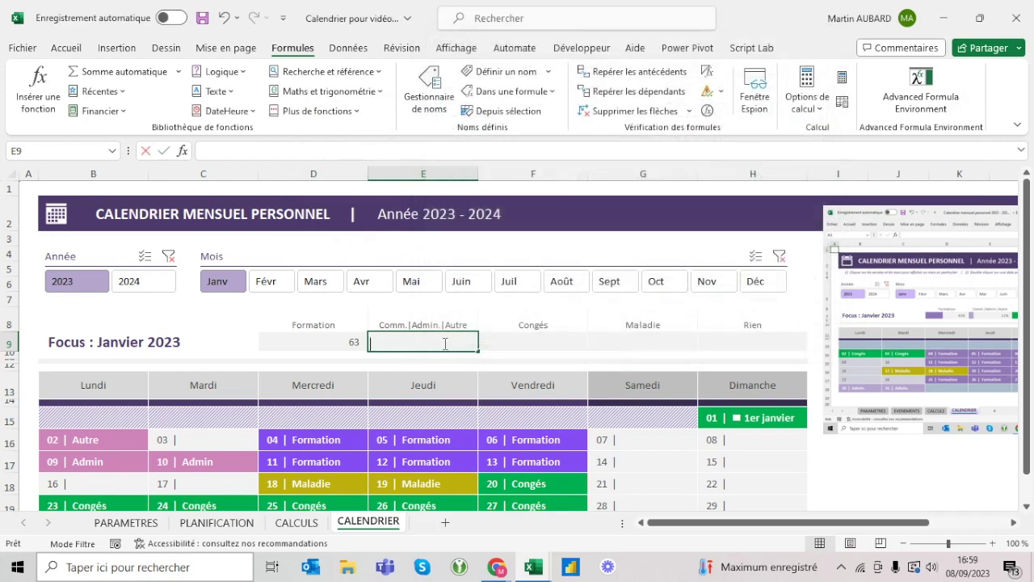
text(le)
Test =lenbjoursferiesannuels in E9 with the year slicer at 2024 and 2023, then clear E9.
key(Tab)
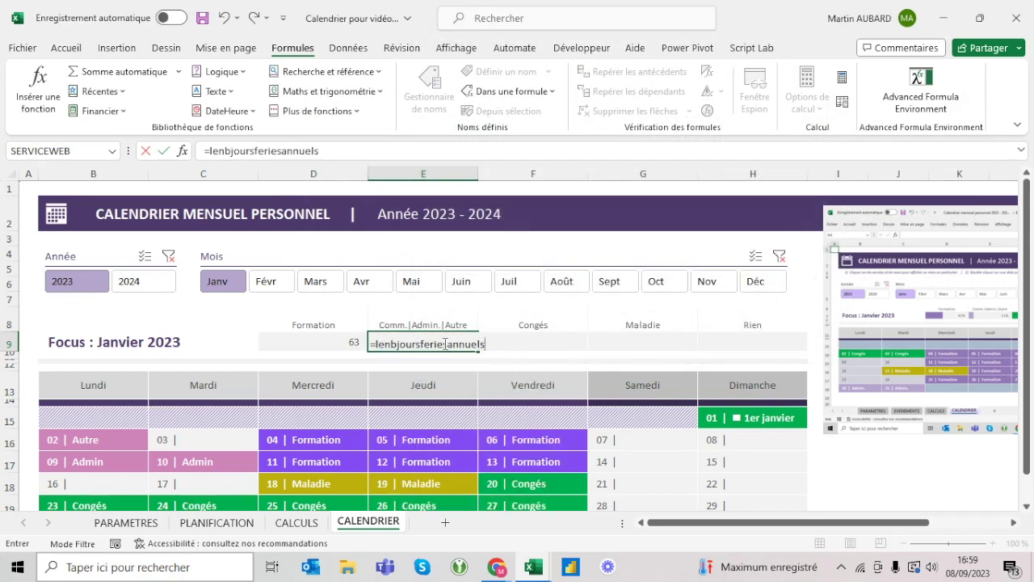
key(ctrl+Return)
click(146, 288)
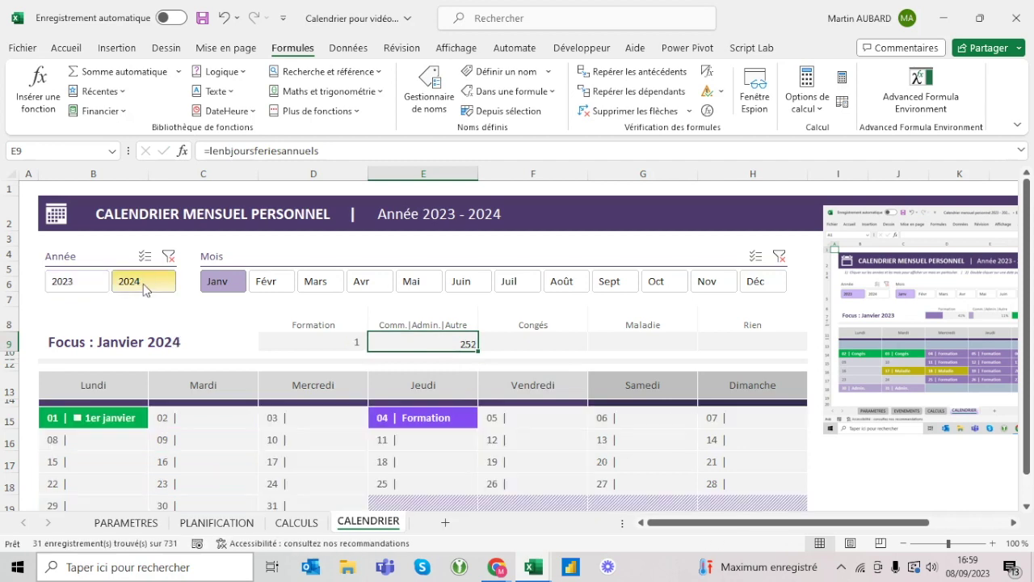
click(75, 285)
click(323, 152)
drag(323, 151, 205, 151)
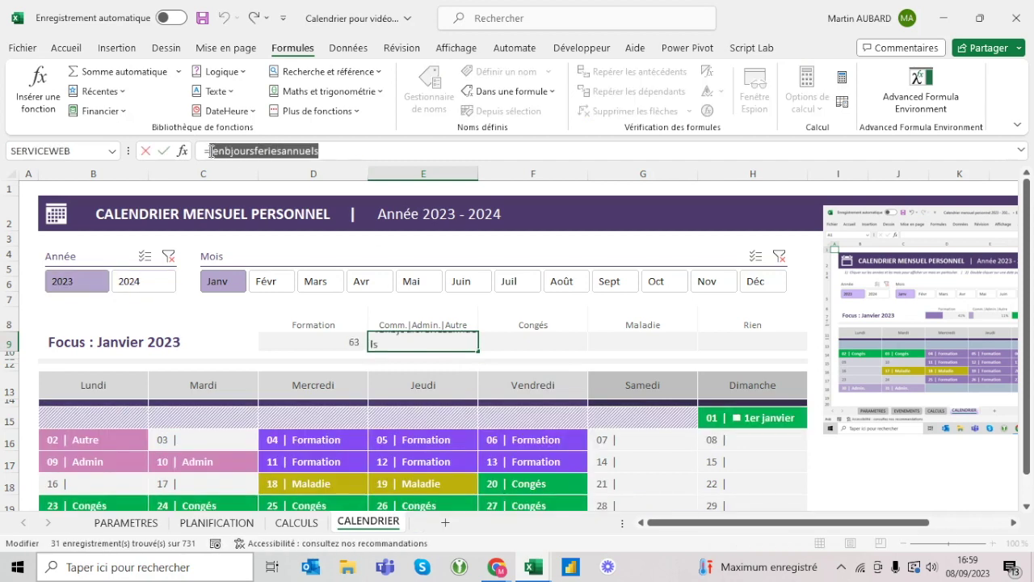
key(Escape)
key(Delete)
Divide D9's Formation count by lenbjoursferiesannuels, giving 0,250996016.
click(323, 333)
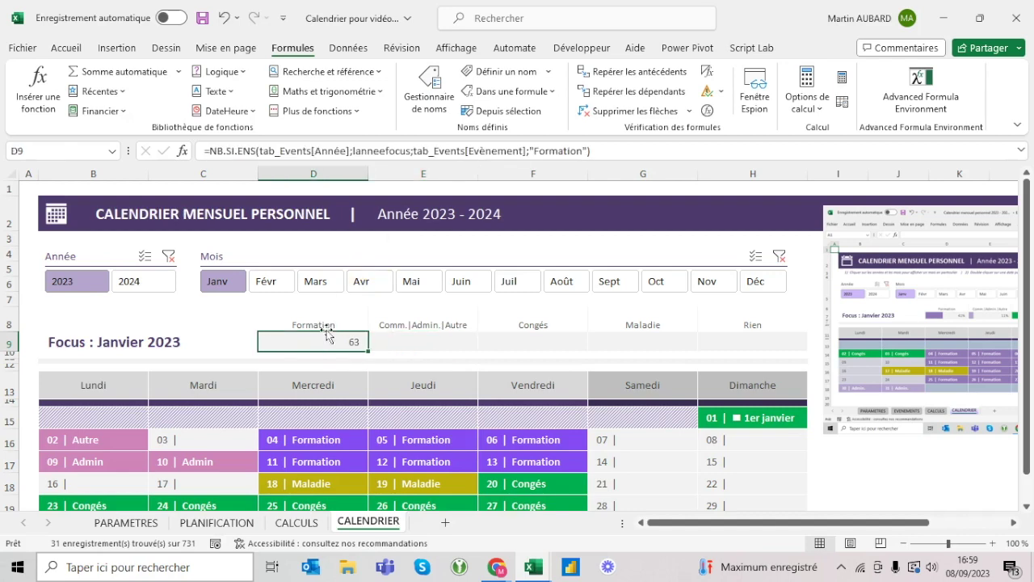
click(636, 150)
text(lenbjoursferiesannuels)
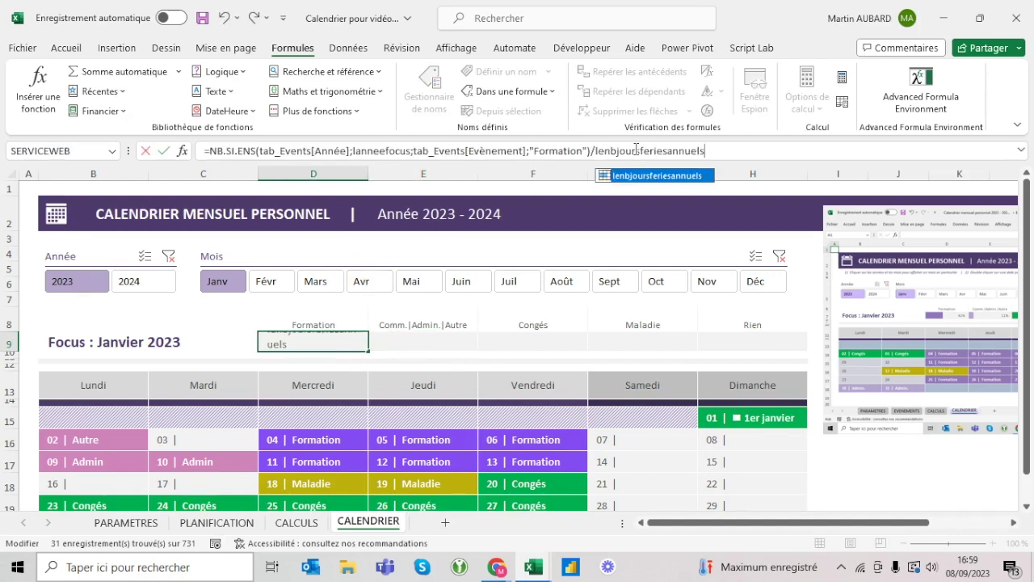
key(Return)
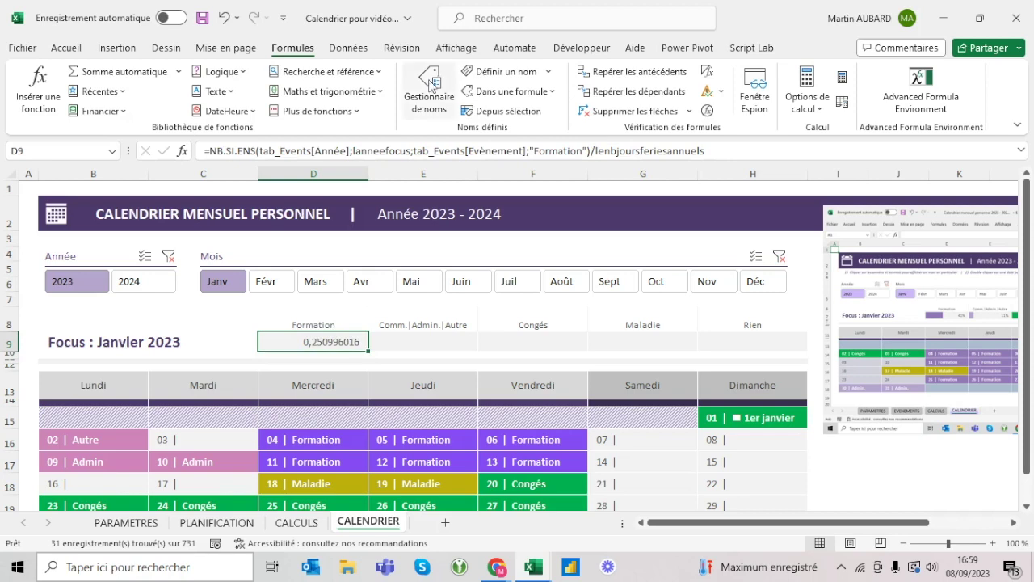
click(66, 49)
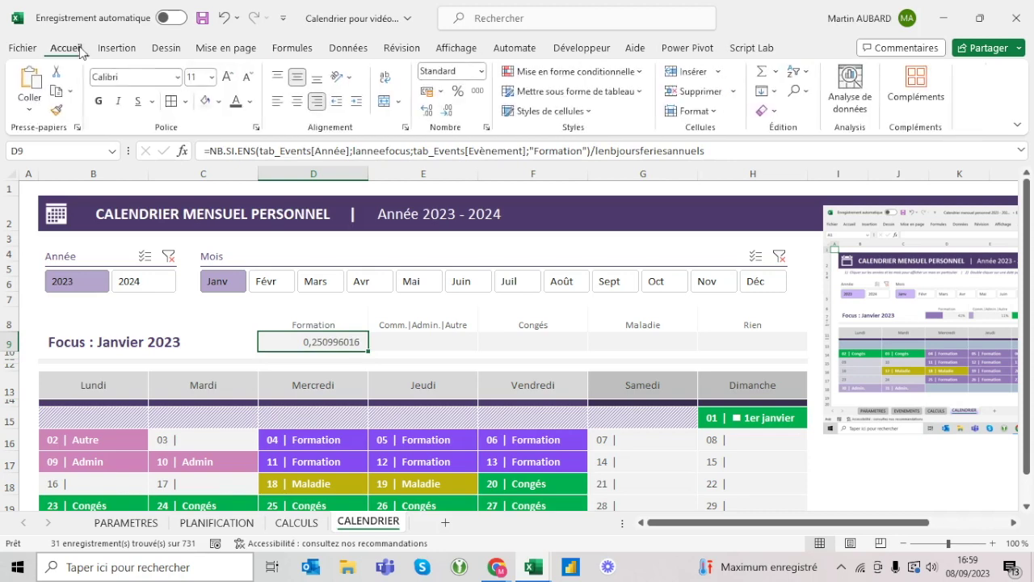
Format D9 as a percentage showing 25%, checking the Année slicer at 2024 and 2023.
click(458, 92)
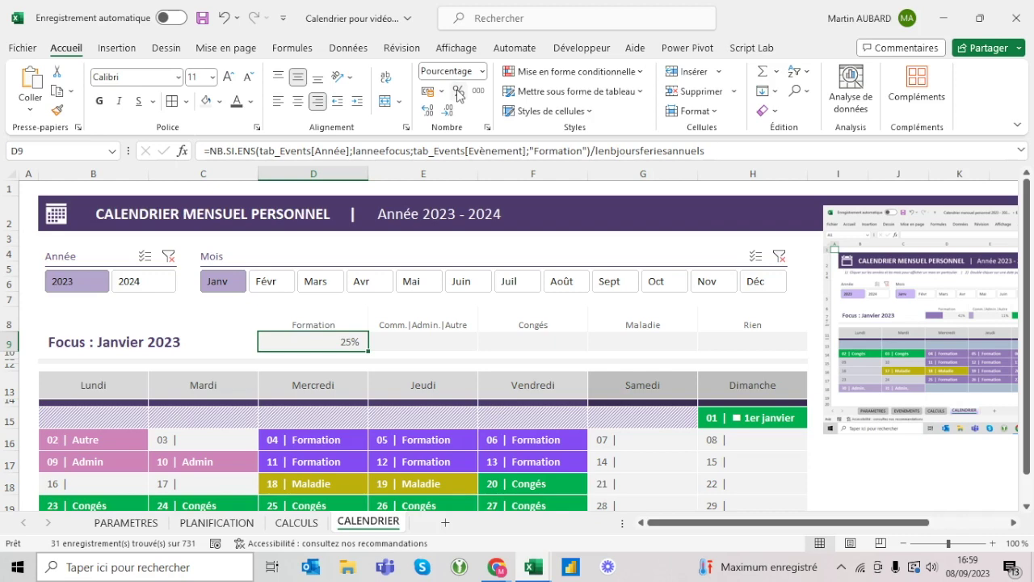
click(145, 283)
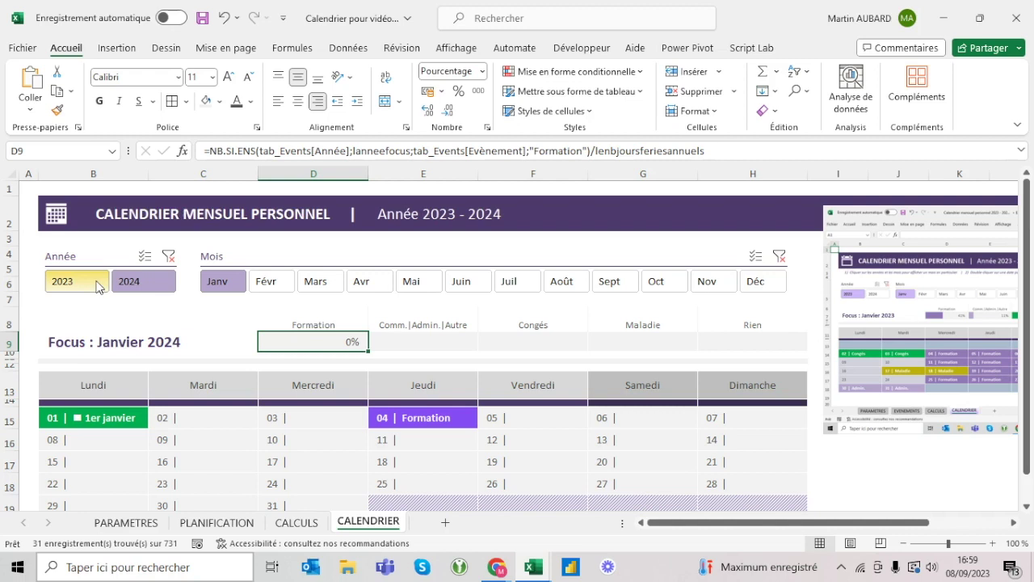
click(98, 287)
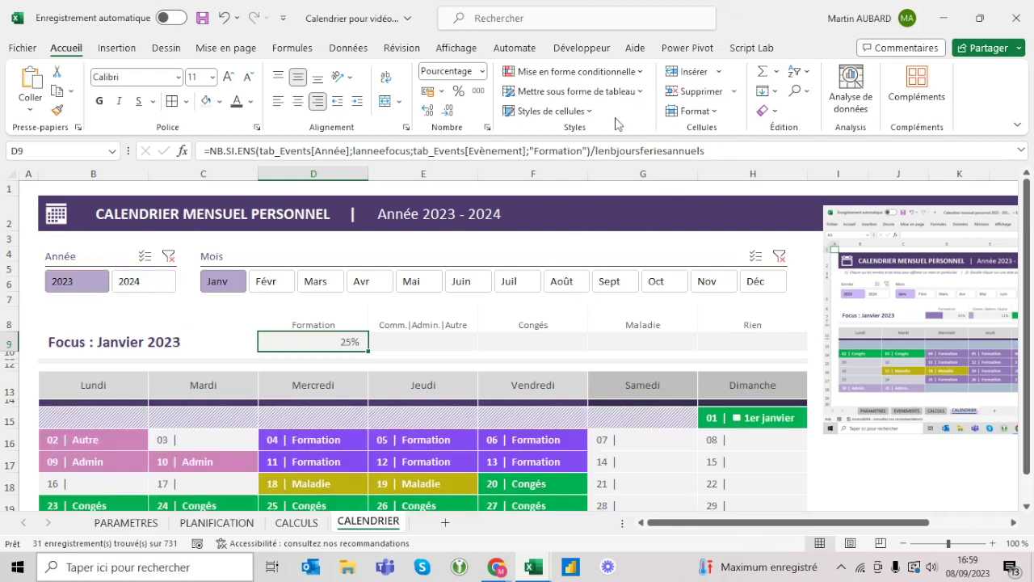
click(585, 150)
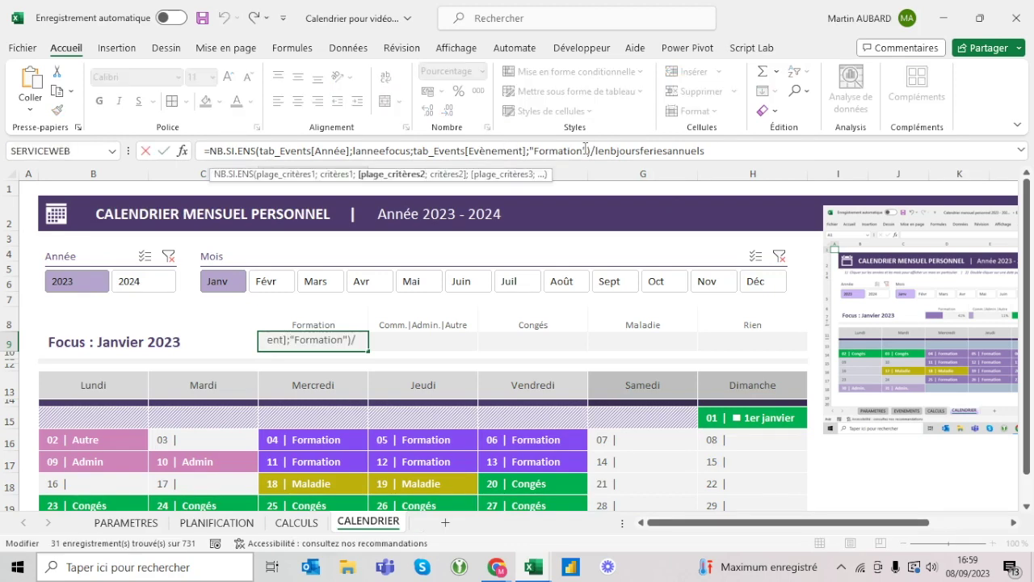
key(BackSpace)
key(BackSpace)
key(BackSpace)
key(BackSpace)
key(BackSpace)
key(BackSpace)
key(BackSpace)
key(BackSpace)
key(BackSpace)
key(BackSpace)
Replace D9's "Formation" criterion with D8 and fill the formula across to G9.
click(326, 322)
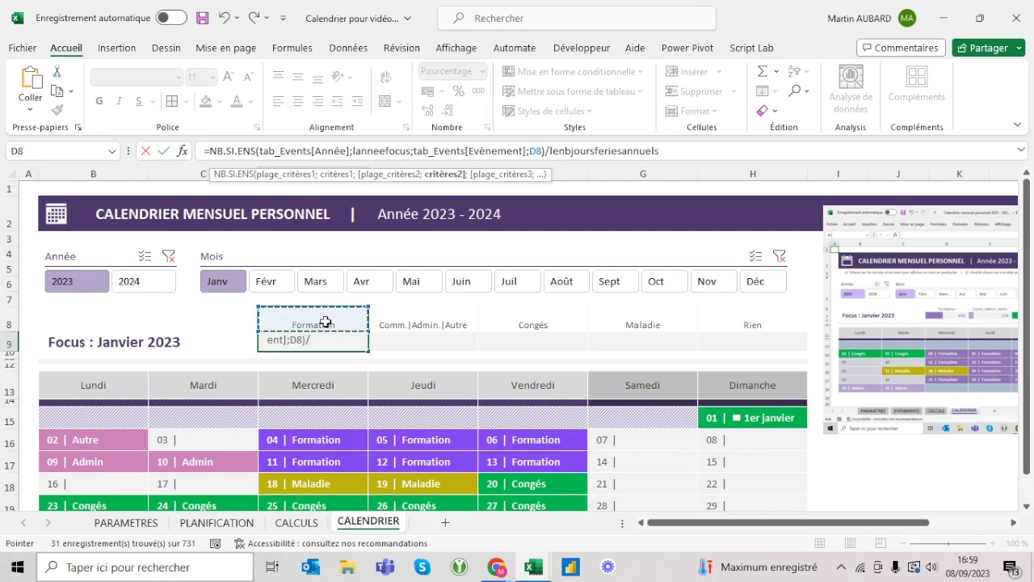
key(ctrl+Return)
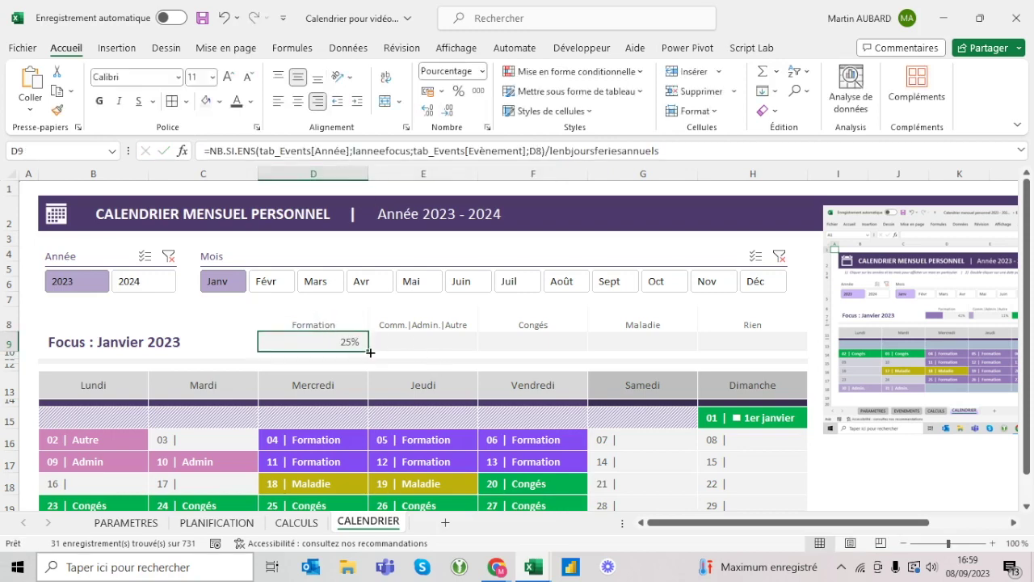
drag(368, 350, 668, 370)
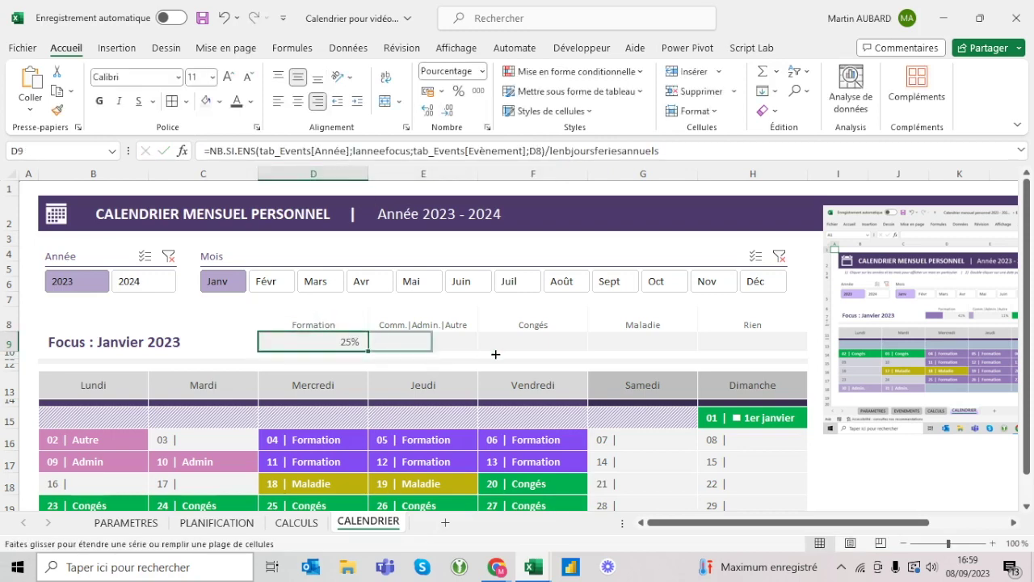
Inspect the copied formulas in F9, D9 and E9, which show 0% with shifted columns.
click(561, 340)
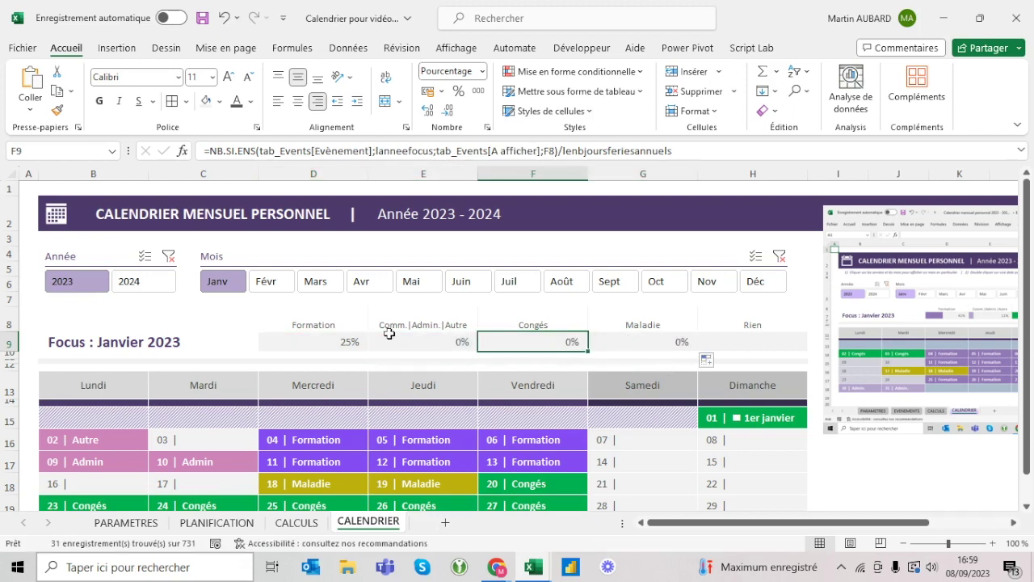
click(340, 337)
click(349, 146)
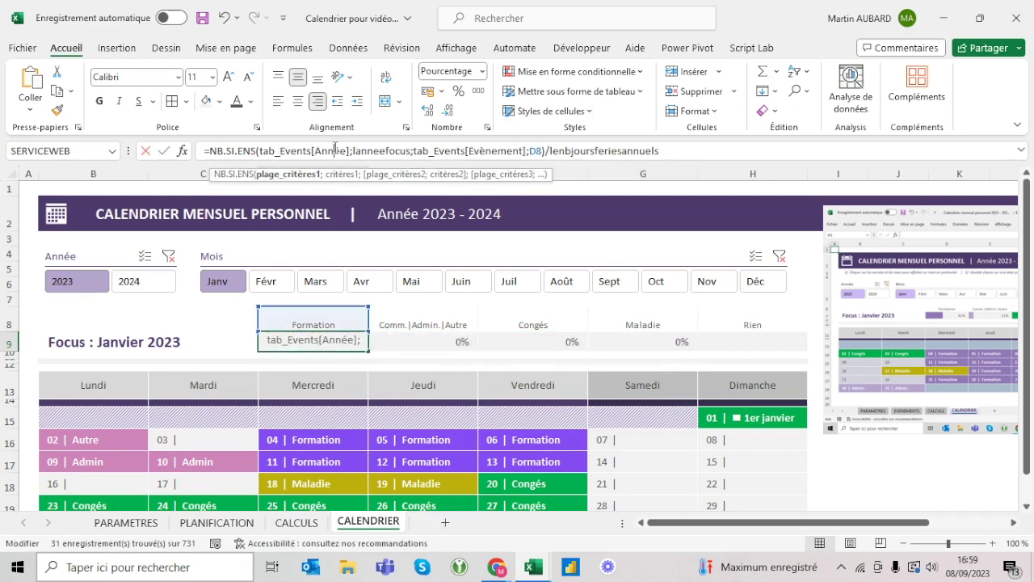
click(470, 151)
key(Return)
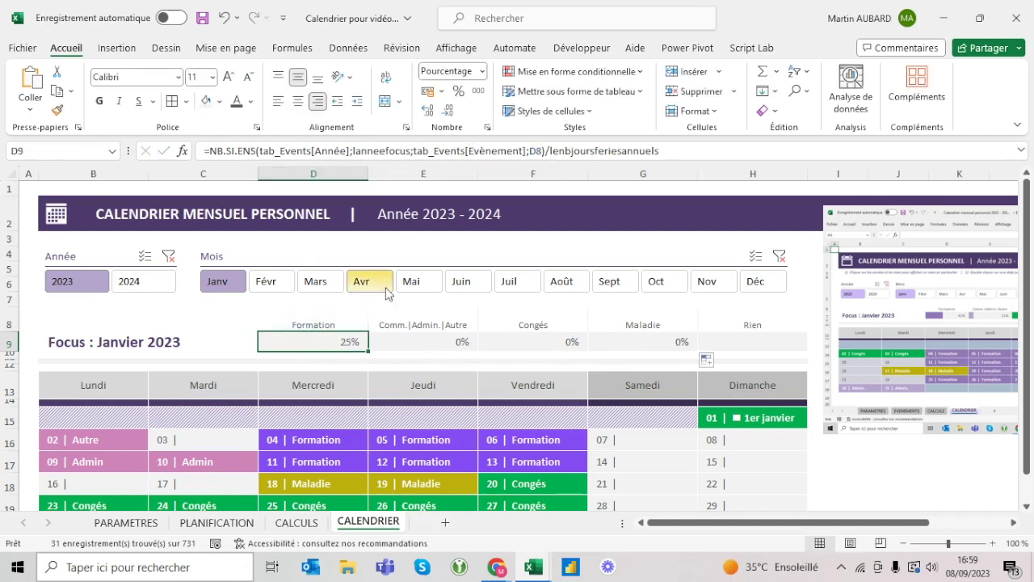
click(426, 343)
click(330, 150)
click(492, 151)
key(Escape)
click(315, 340)
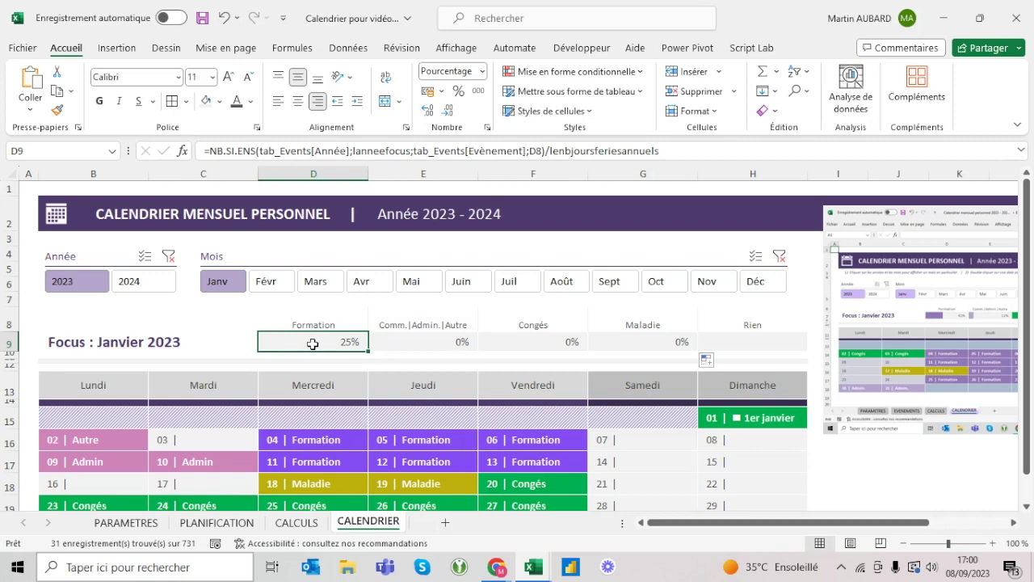
Replace D9's year range argument with the anchored tab_Events[[Année]:[Année]] reference.
drag(351, 153, 260, 152)
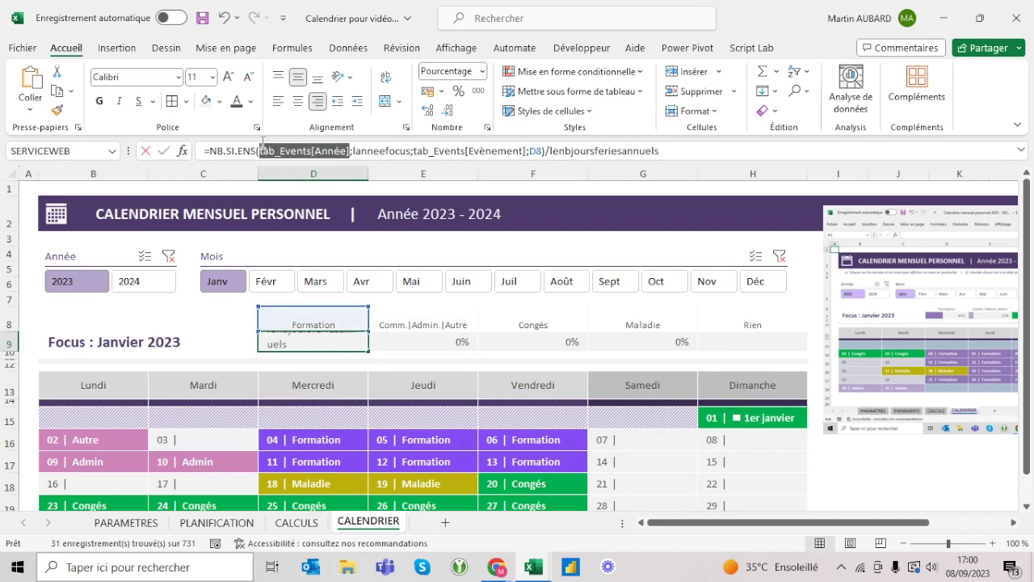
key(BackSpace)
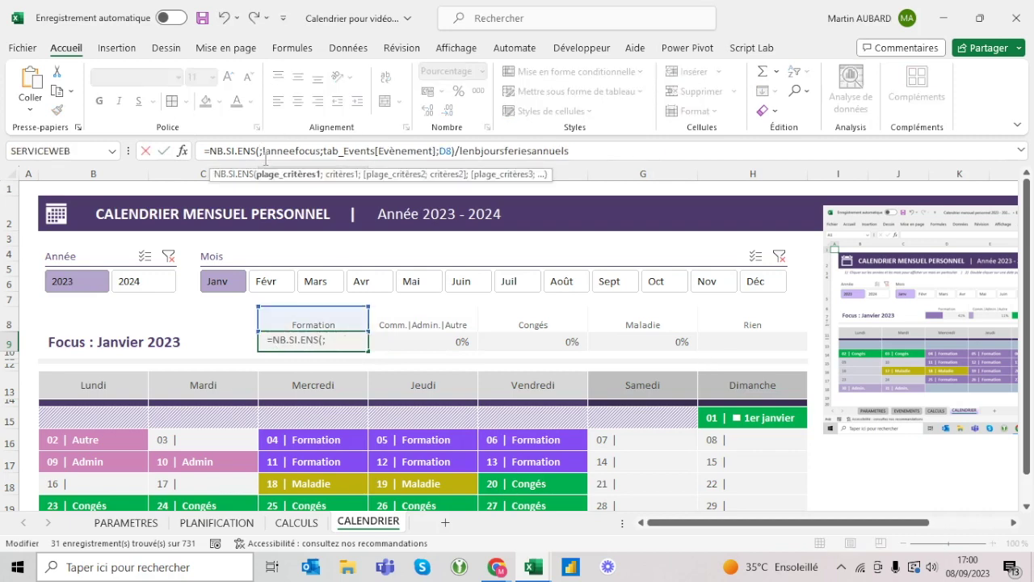
click(194, 521)
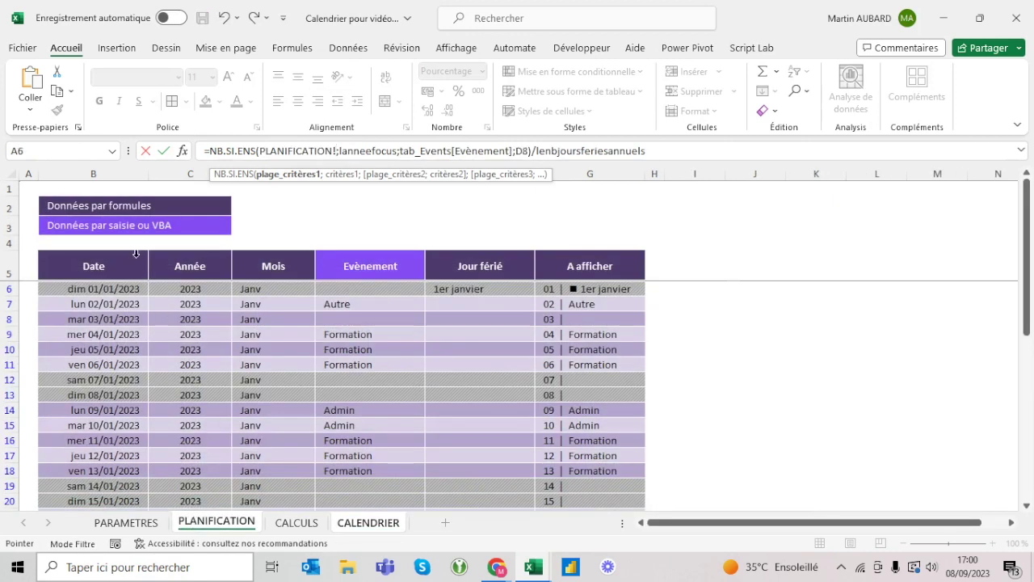
drag(175, 256, 265, 259)
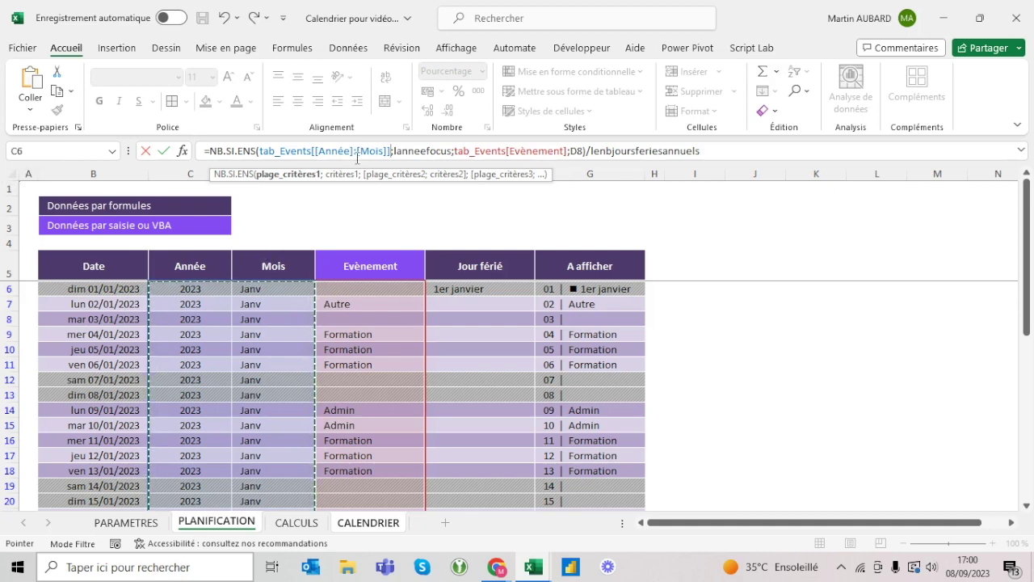
click(384, 151)
key(BackSpace)
key(BackSpace)
key(BackSpace)
key(BackSpace)
text(Année)
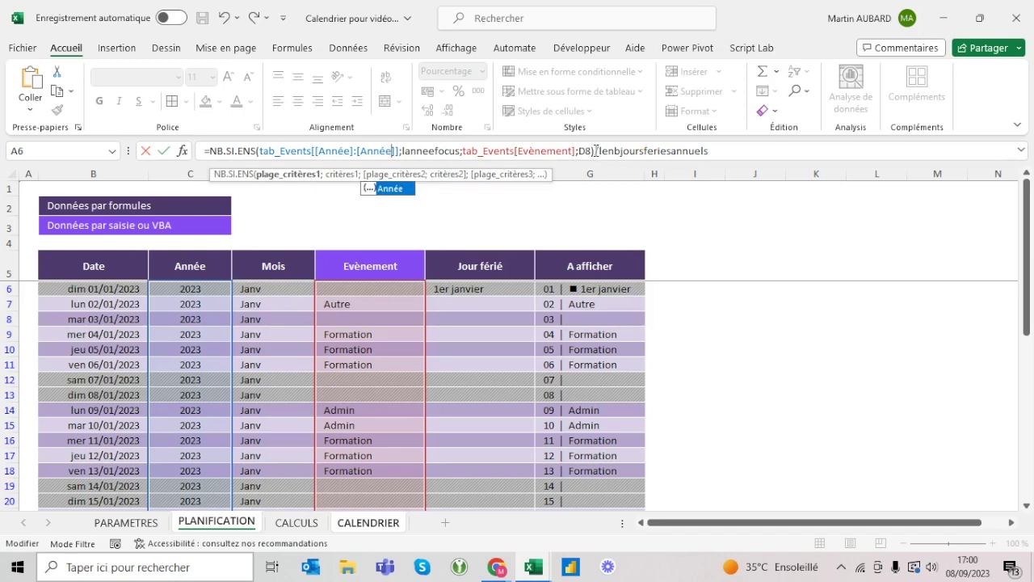
Replace the event range with tab_Events[[Evènement]:[Evènement]] and commit D9, still 25%.
drag(575, 151, 462, 151)
key(BackSpace)
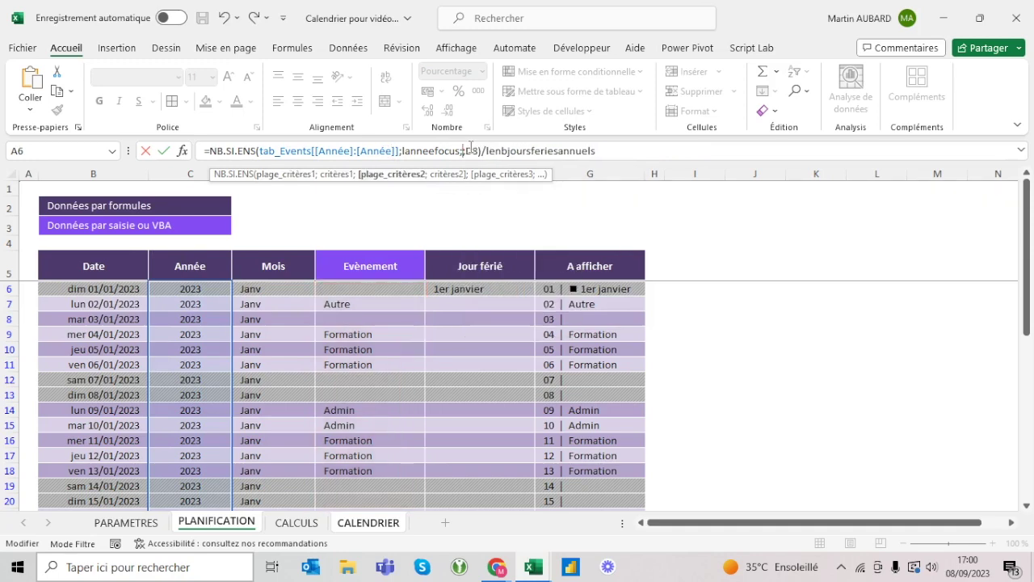
drag(404, 247, 448, 257)
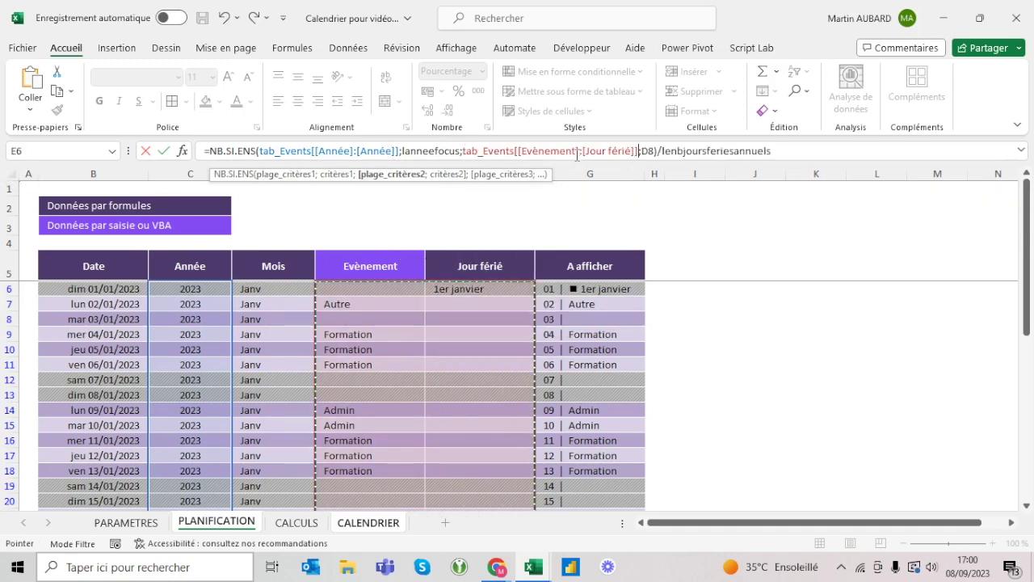
click(633, 151)
key(BackSpace)
key(BackSpace)
key(BackSpace)
key(BackSpace)
key(BackSpace)
key(BackSpace)
key(BackSpace)
key(BackSpace)
text(E)
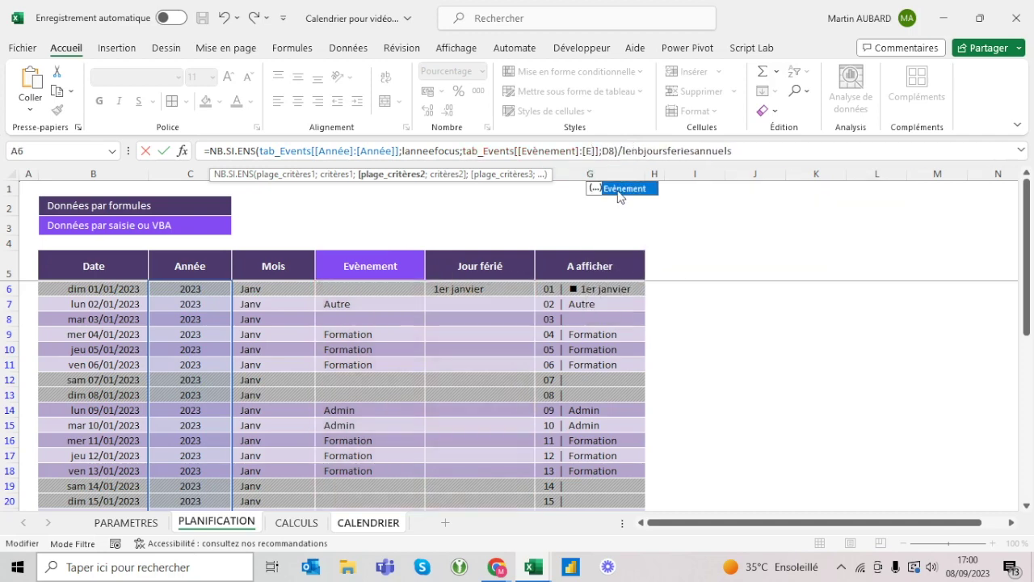
double_click(619, 192)
click(666, 150)
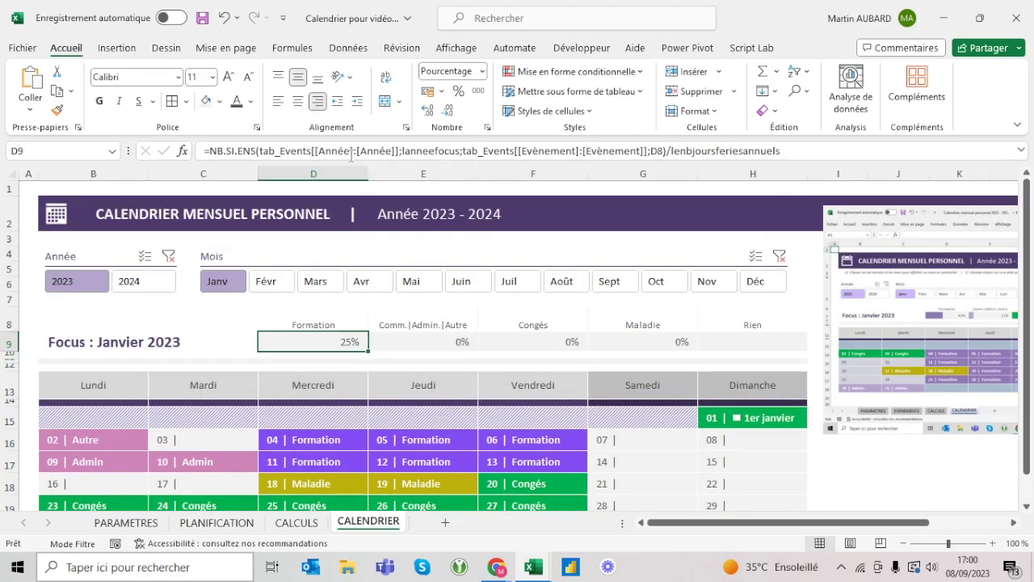
click(344, 153)
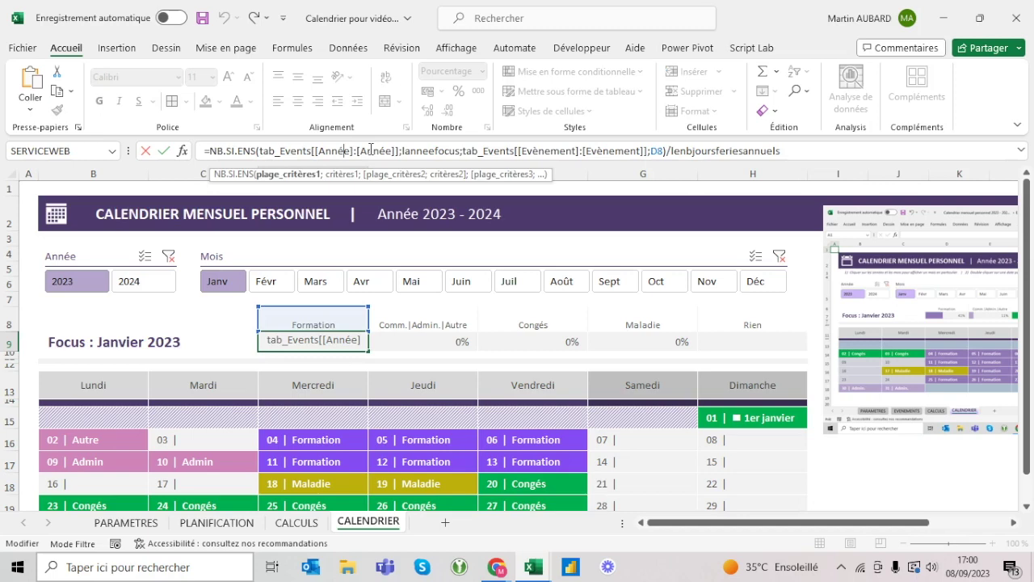
key(ctrl+Return)
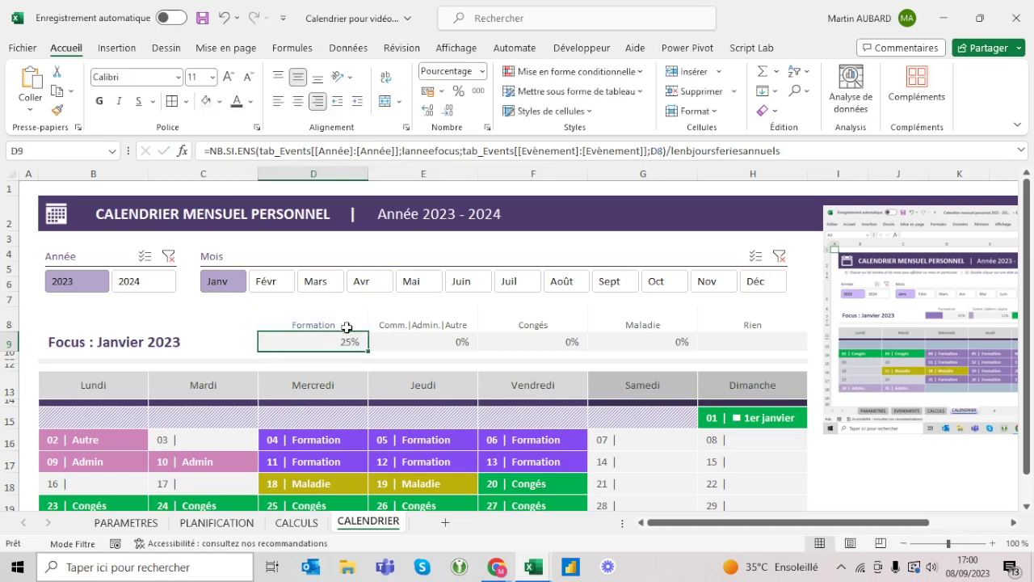
Fill D9 across to G9, giving 0% in E9, 10% Congés in F9, 1% Maladie in G9.
drag(367, 353, 700, 367)
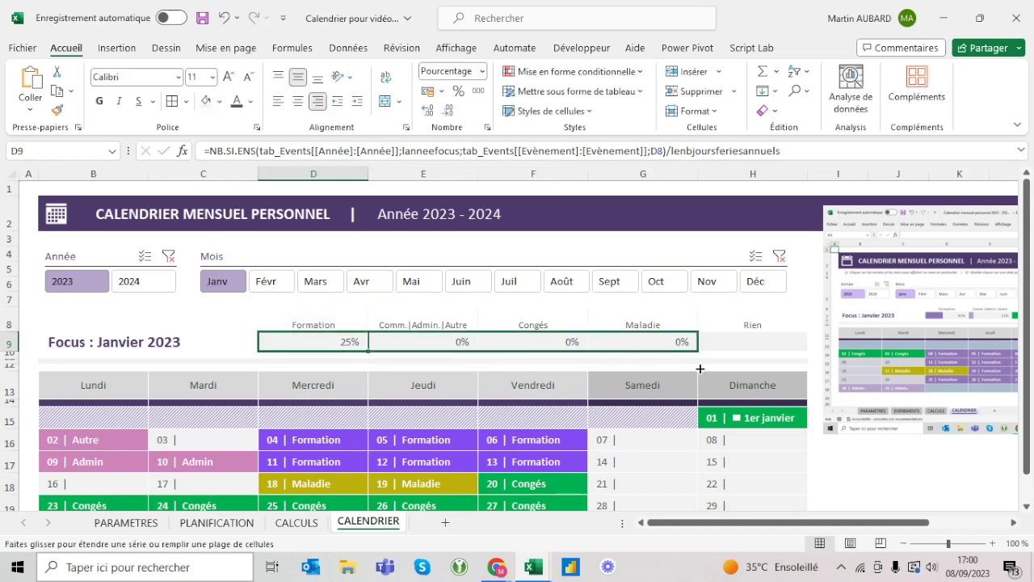
click(546, 342)
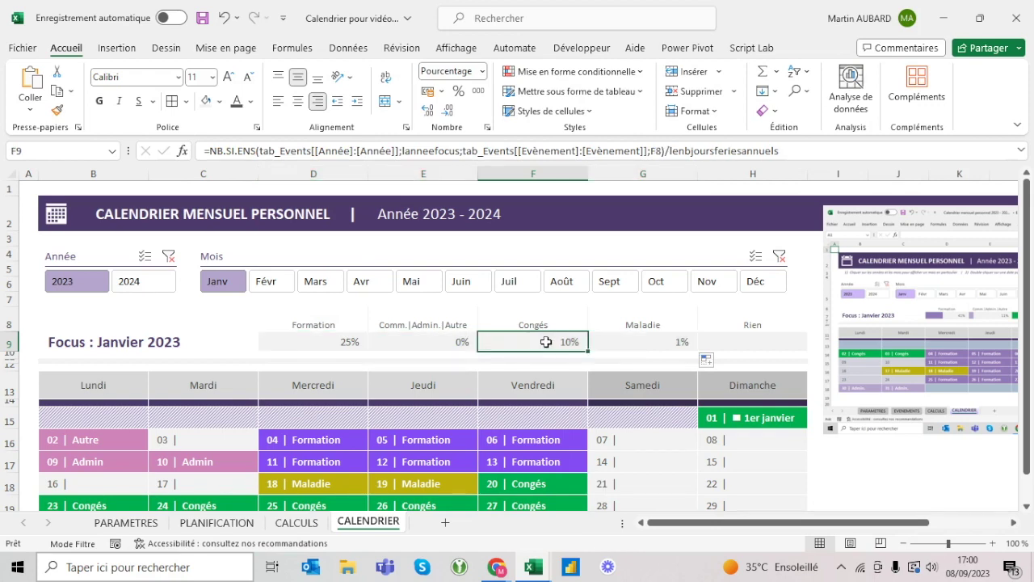
click(648, 341)
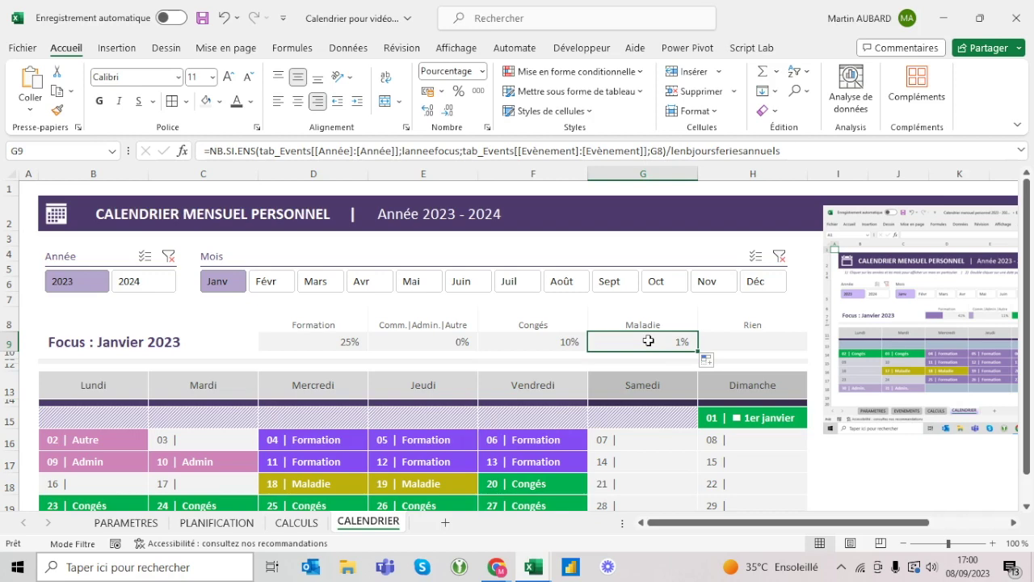
click(462, 342)
click(426, 320)
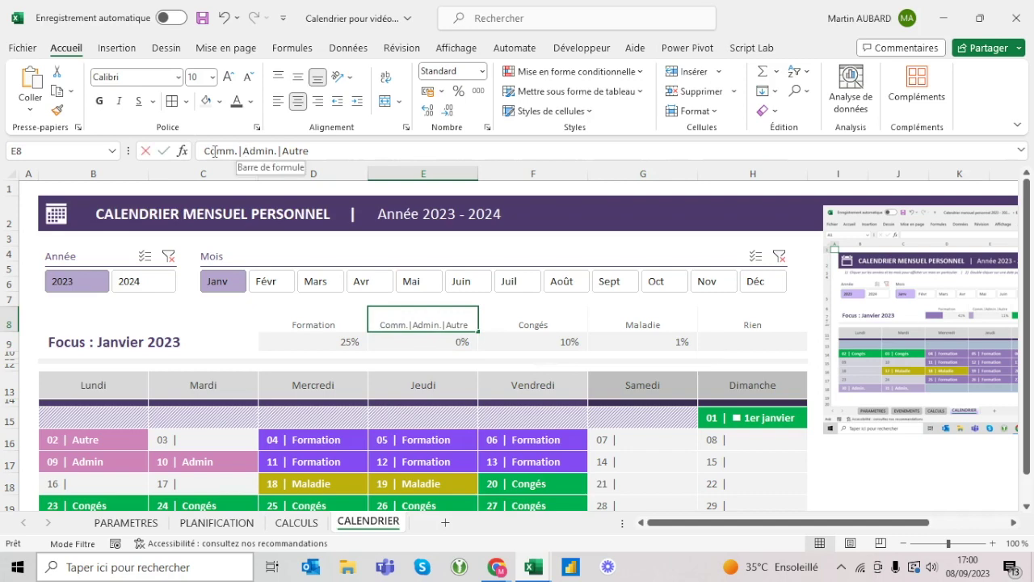
Delete the 'Comm.|' prefix so the E8 heading reads 'Admin | Autre'.
drag(244, 152, 186, 151)
key(BackSpace)
key(BackSpace)
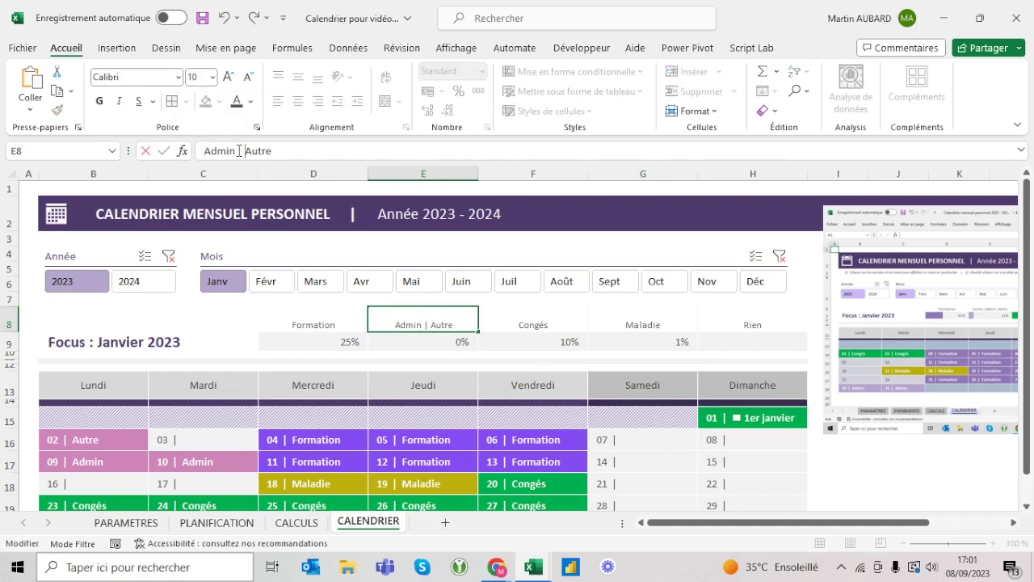
key(Return)
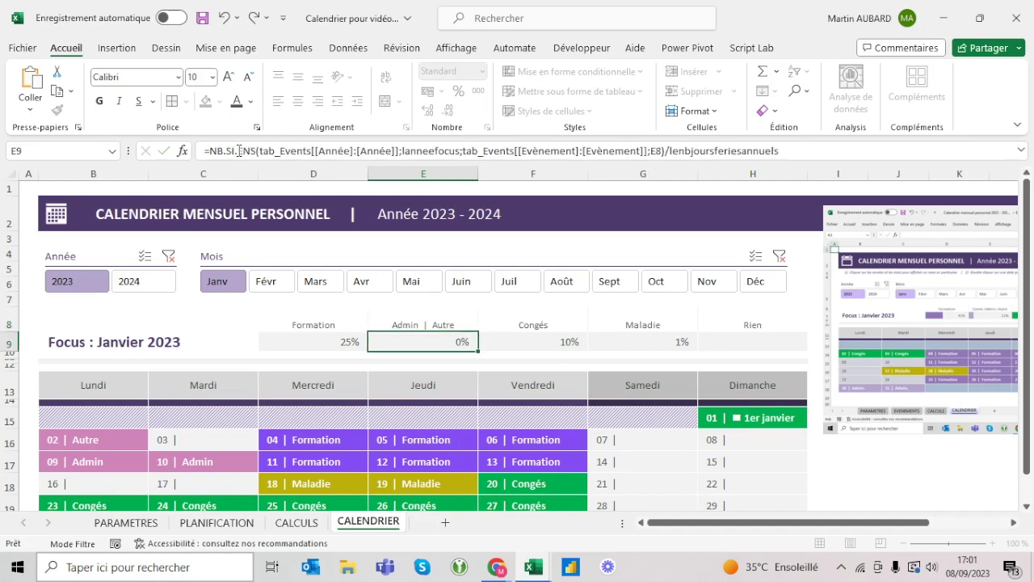
key(Up)
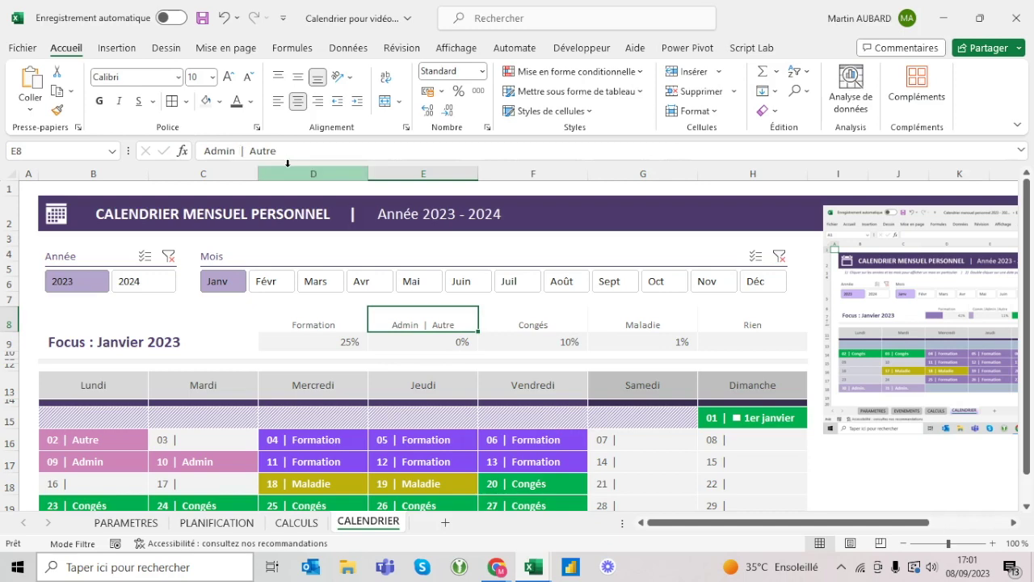
click(437, 339)
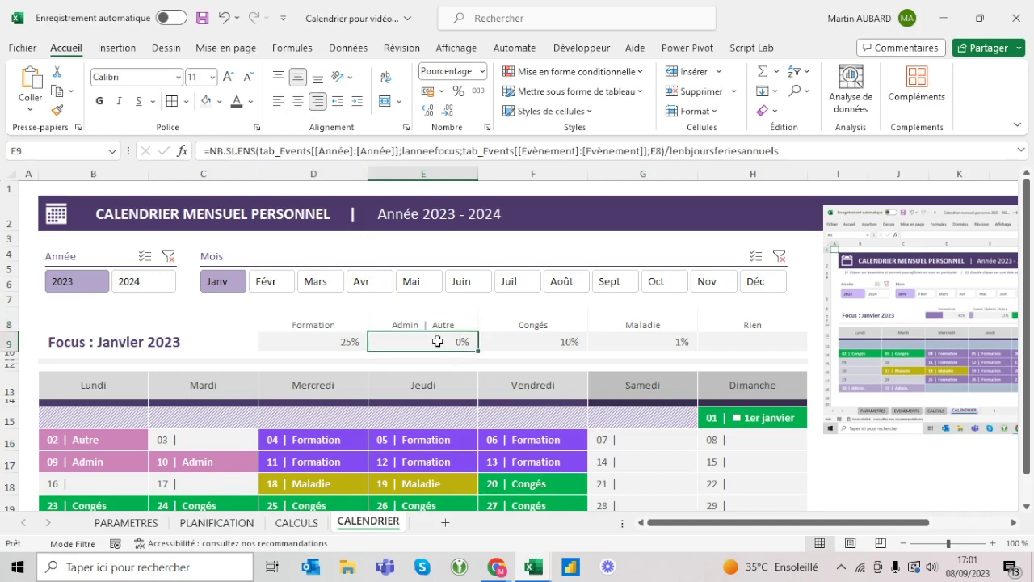
Duplicate E9's NB.SI.ENS count onto a second line before the /lenbjoursferiesannuels division.
click(476, 145)
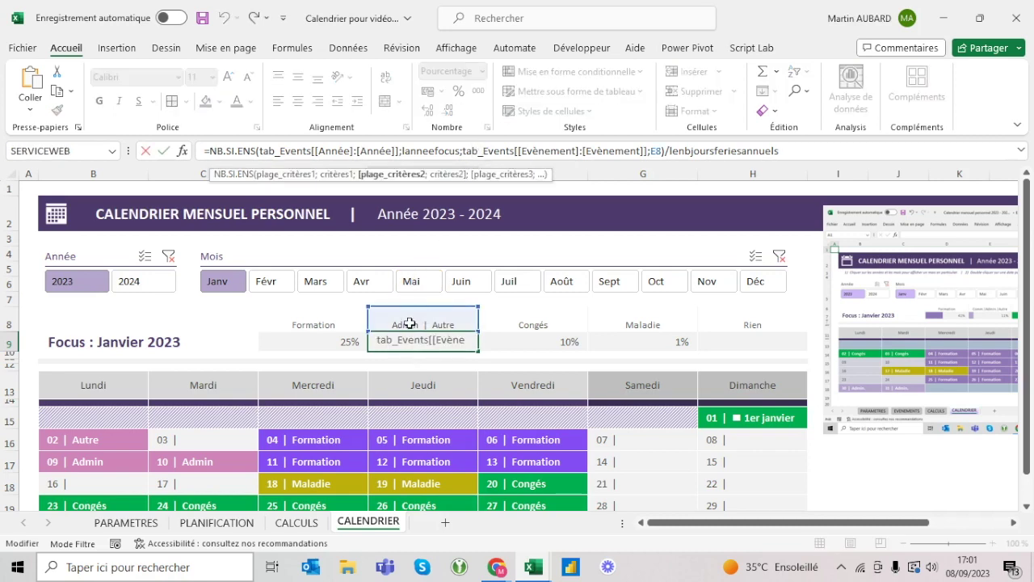
key(Escape)
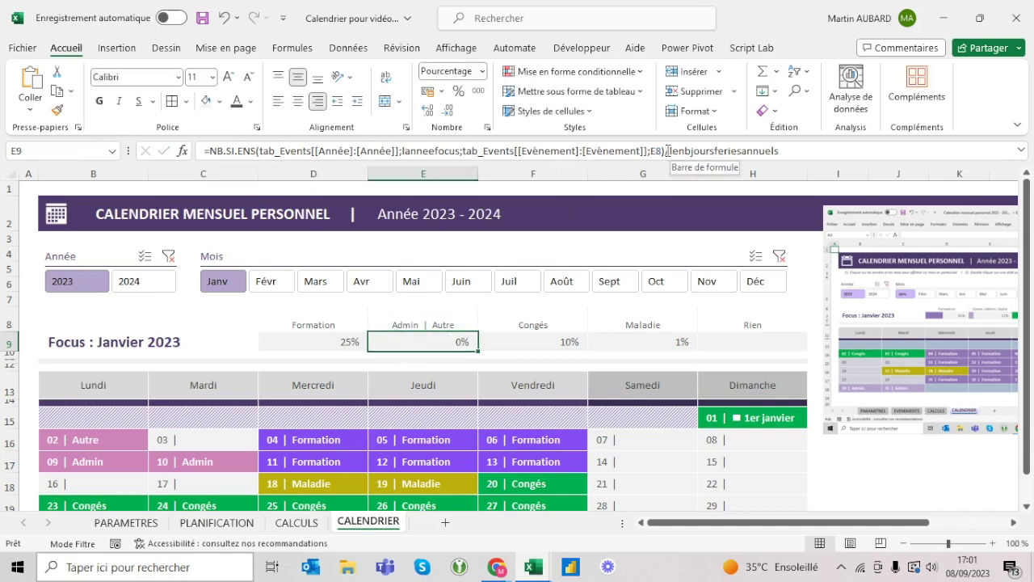
drag(666, 150, 210, 141)
key(ctrl+c)
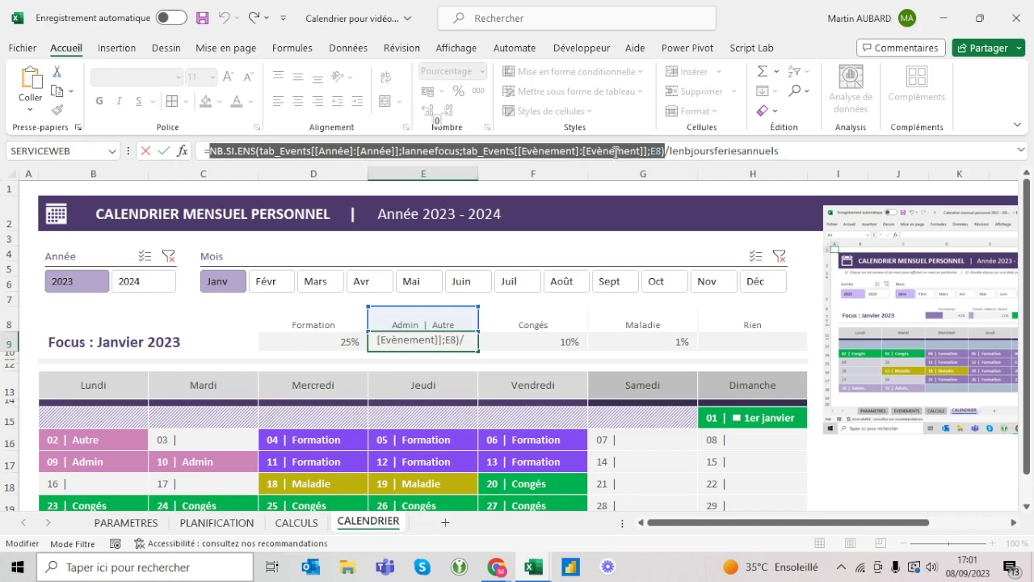
click(667, 151)
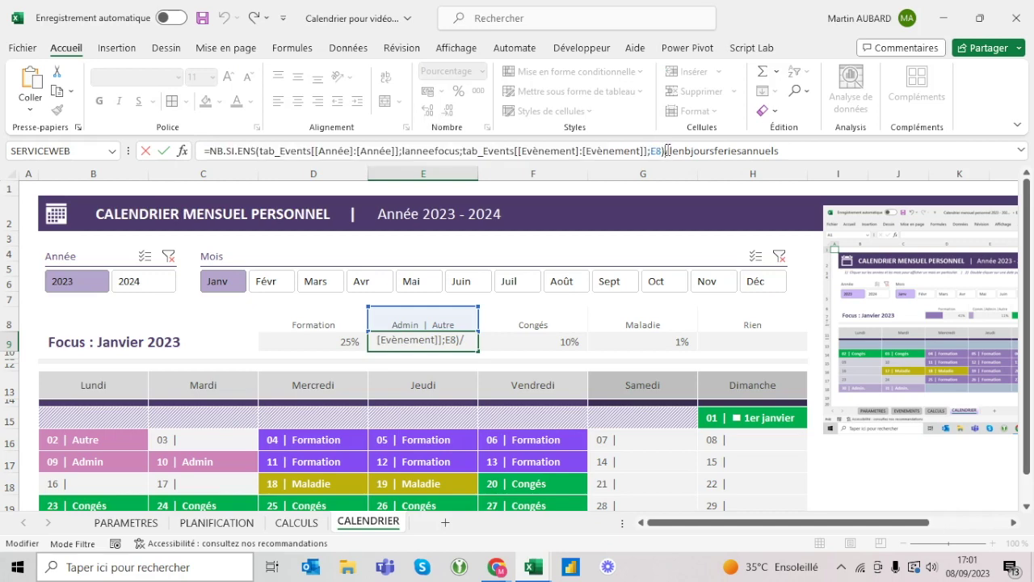
key(shift+Return)
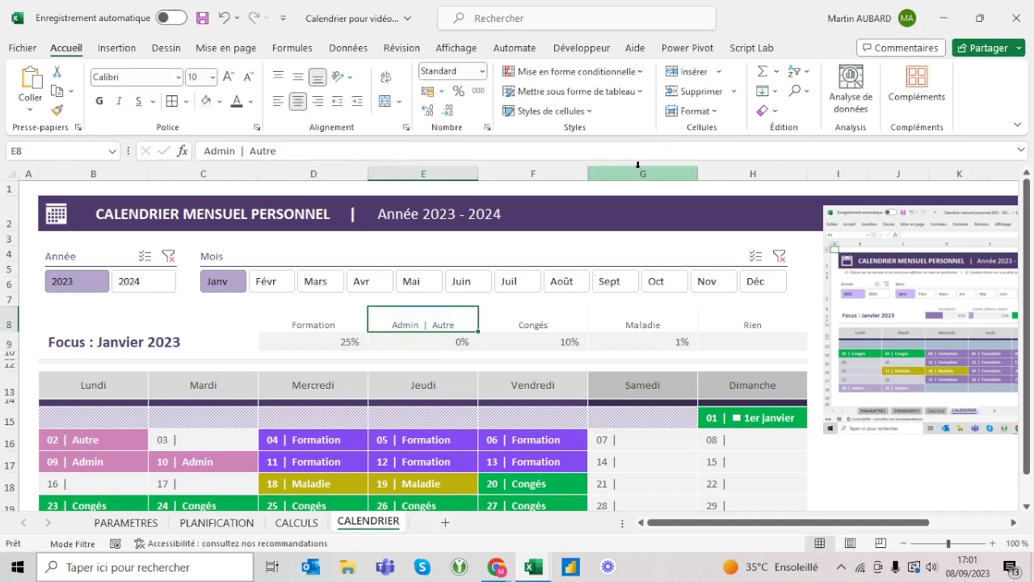
key(Return)
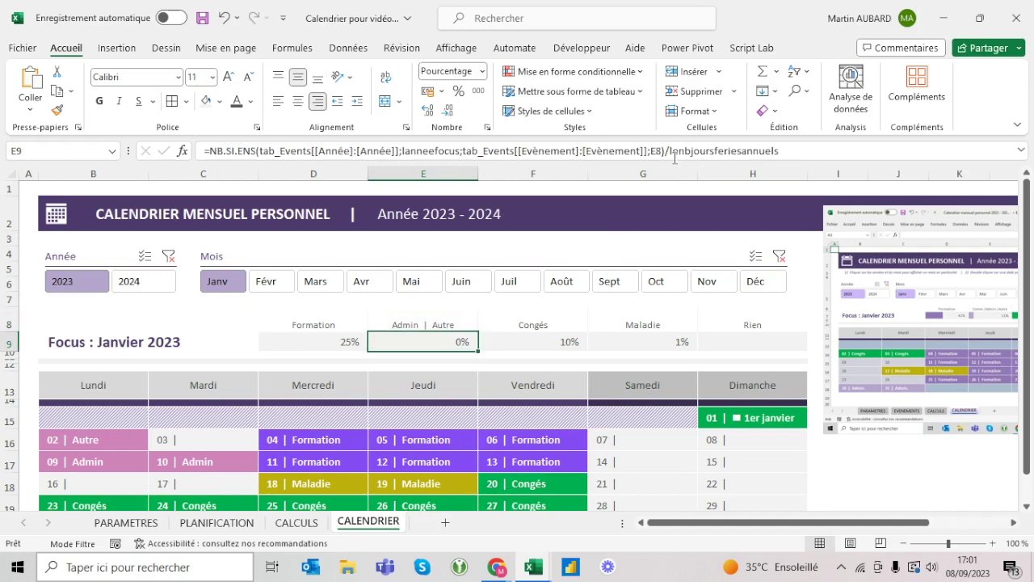
click(667, 151)
key(shift+Home)
key(BackSpace)
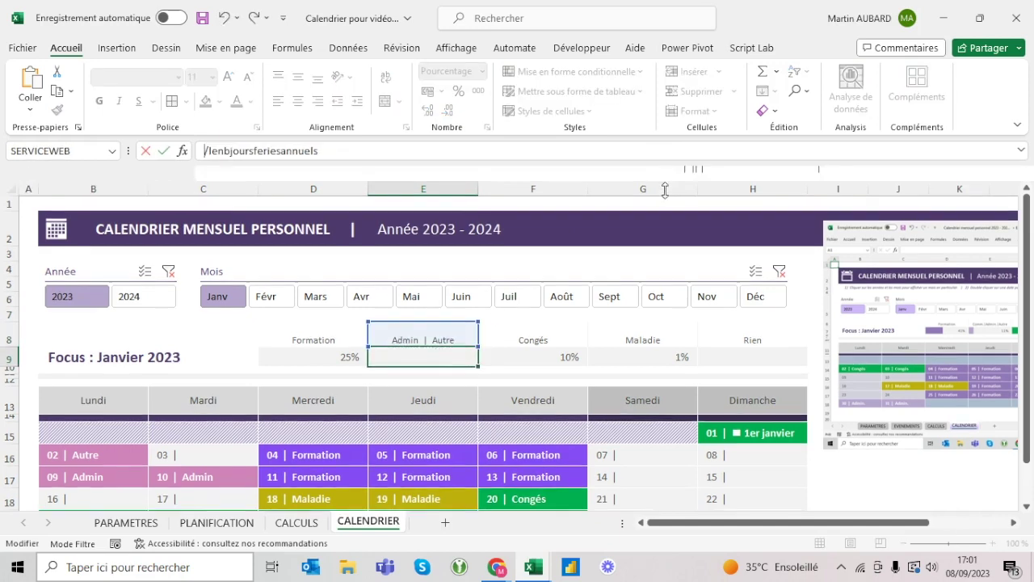
drag(663, 161, 664, 190)
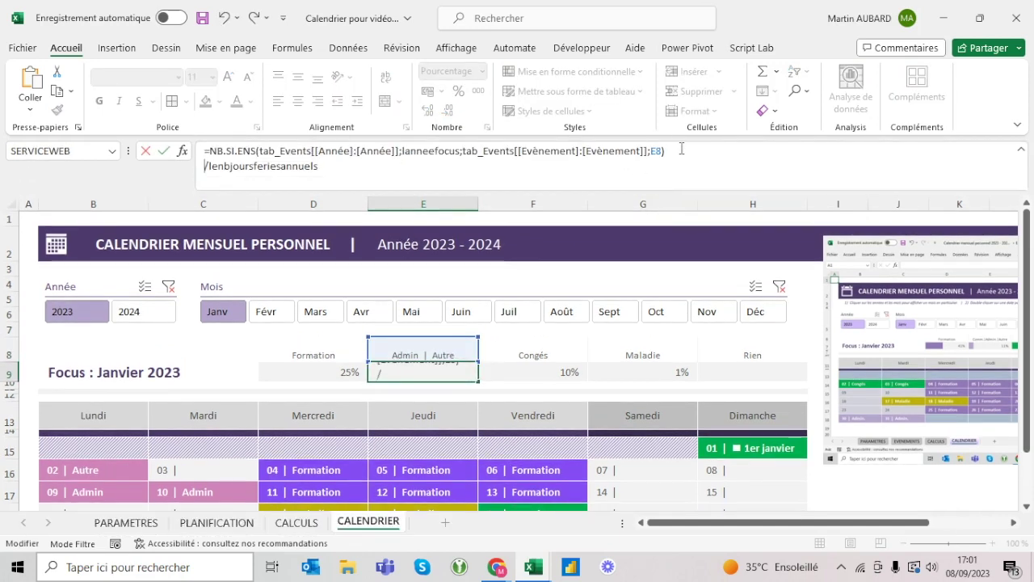
key(alt+Return)
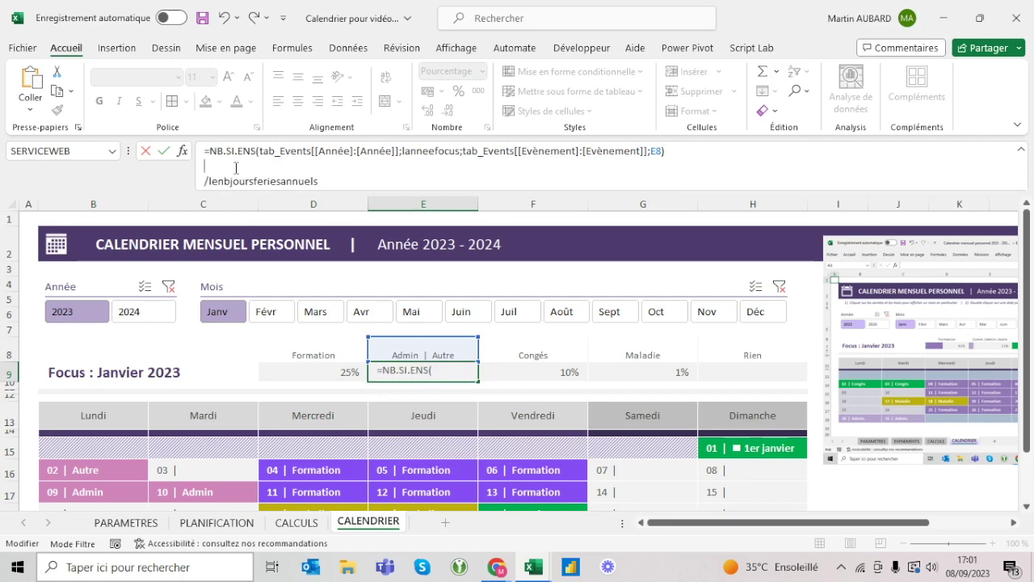
key(ctrl+v)
Set the two counts' criteria to "Admin" and "Autre" and wrap them in parentheses.
click(657, 163)
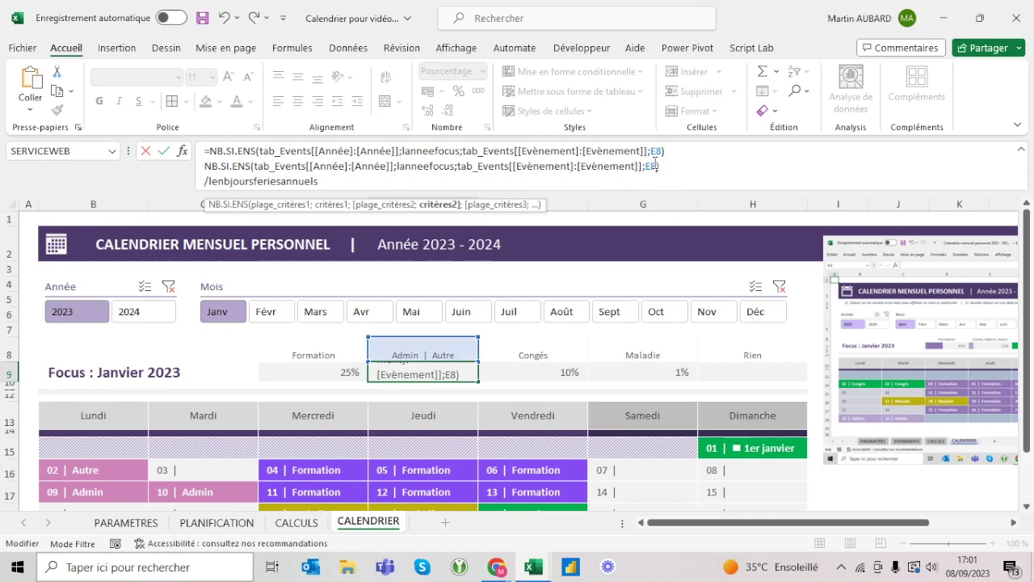
key(BackSpace)
key(BackSpace)
text("Autre")
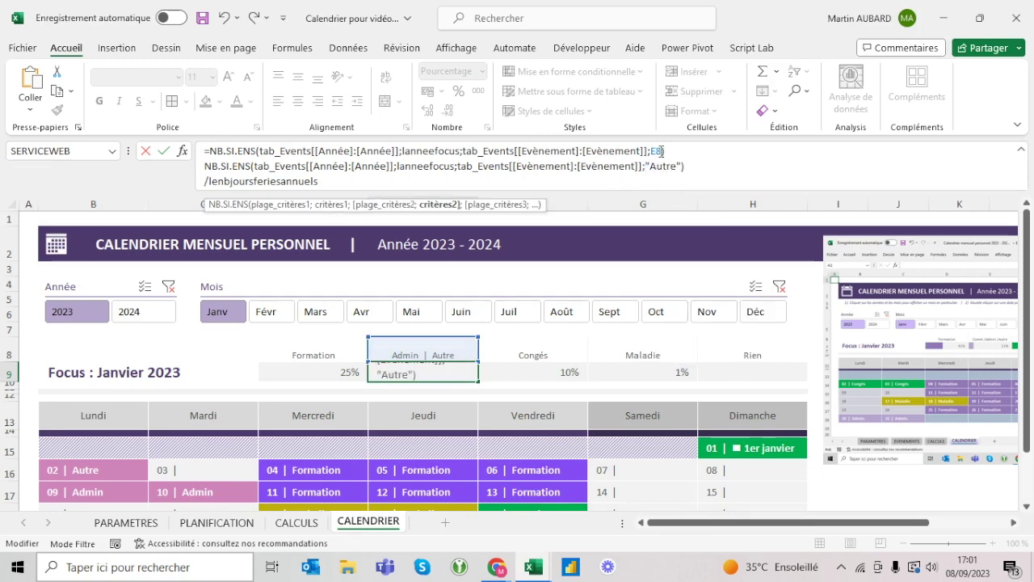
click(661, 150)
key(BackSpace)
key(BackSpace)
text(dmin")
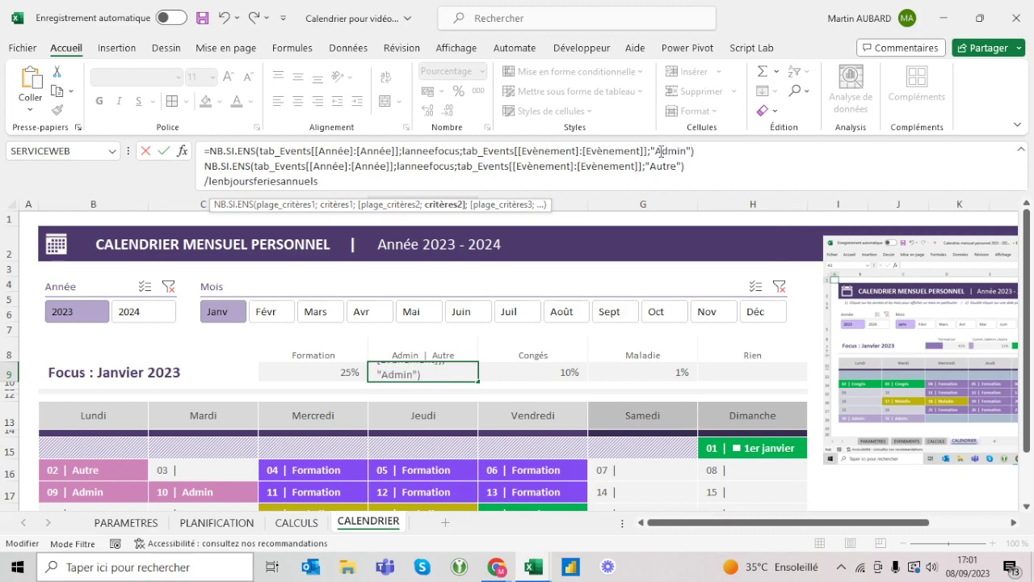
click(708, 150)
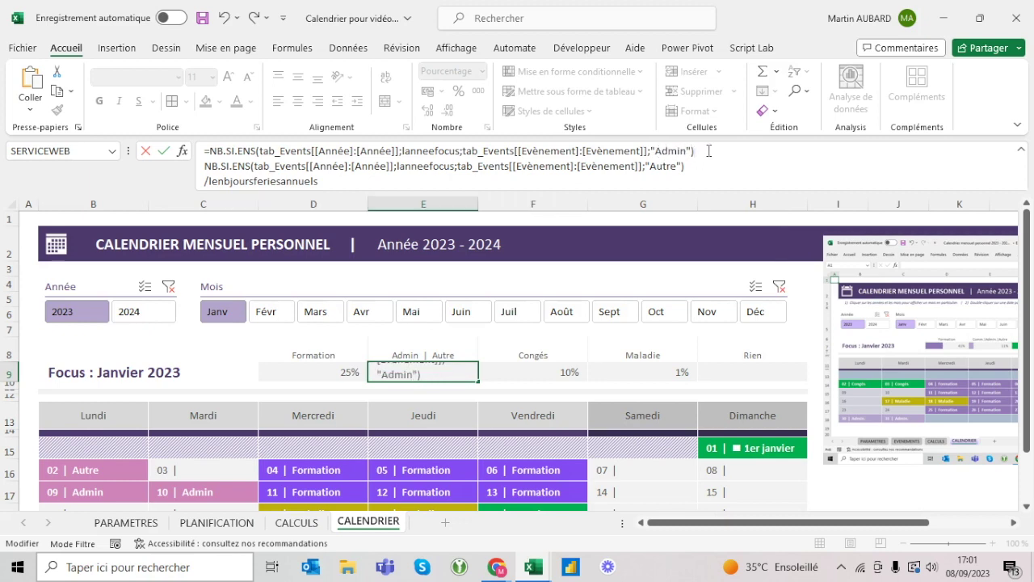
text(+)
click(705, 165)
text())
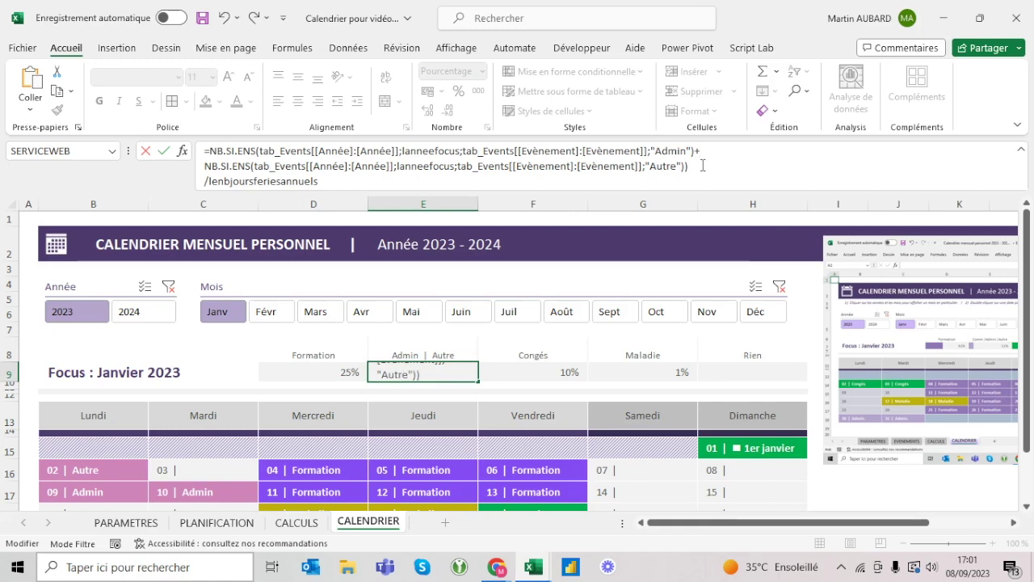
click(210, 151)
text(()
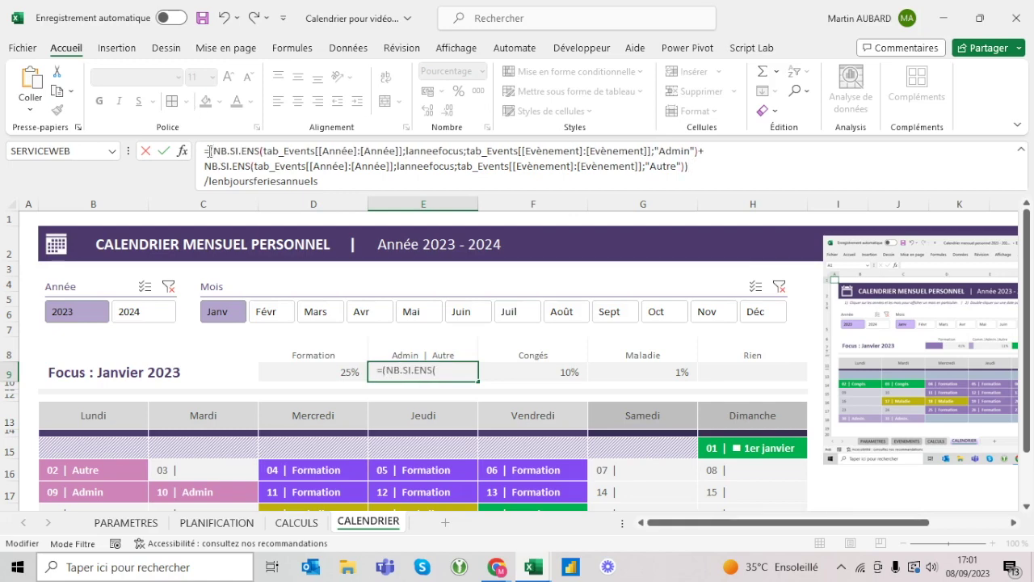
Join the division onto the second line and commit E9, now showing 2%.
click(671, 150)
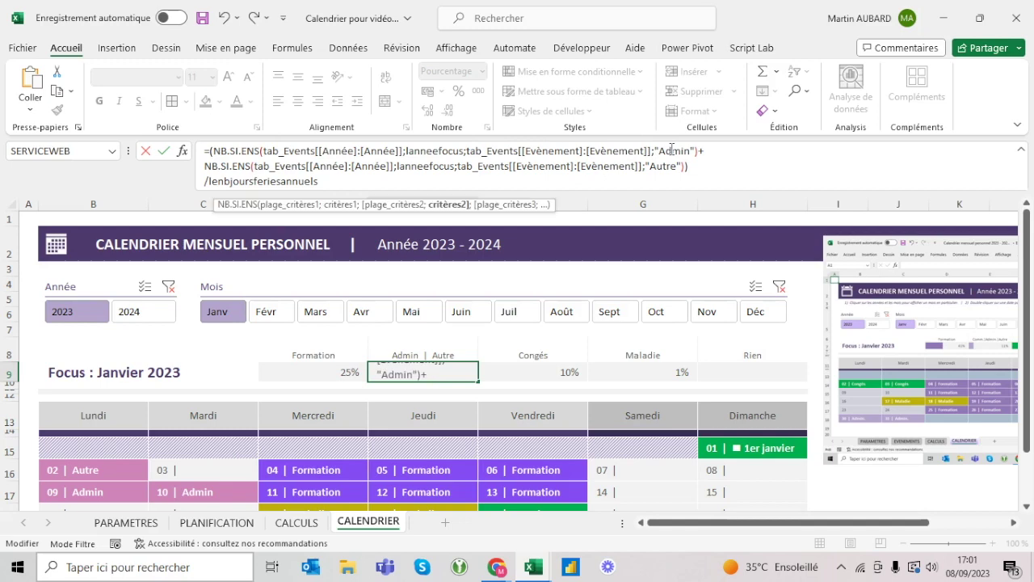
click(668, 165)
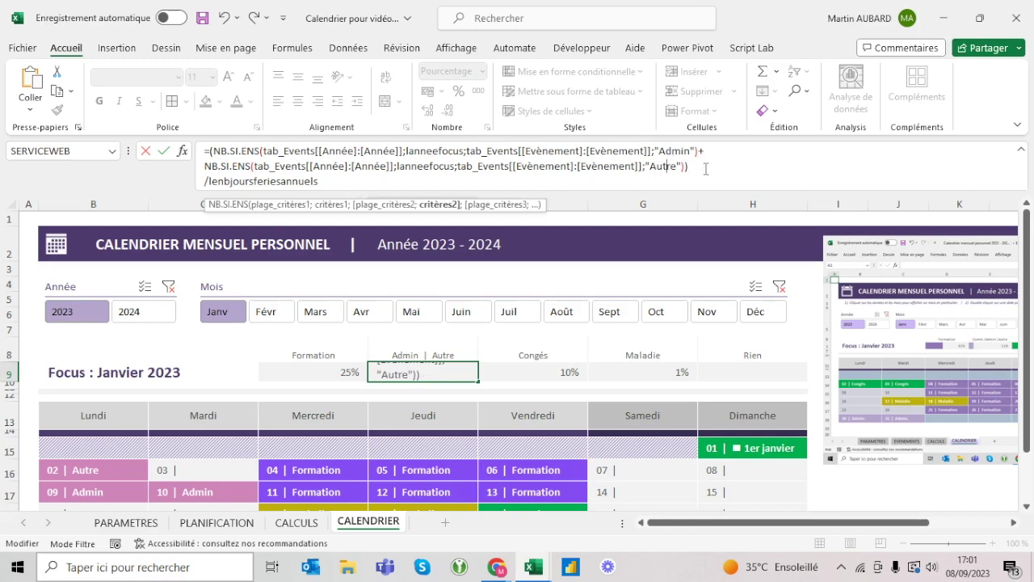
click(204, 183)
key(BackSpace)
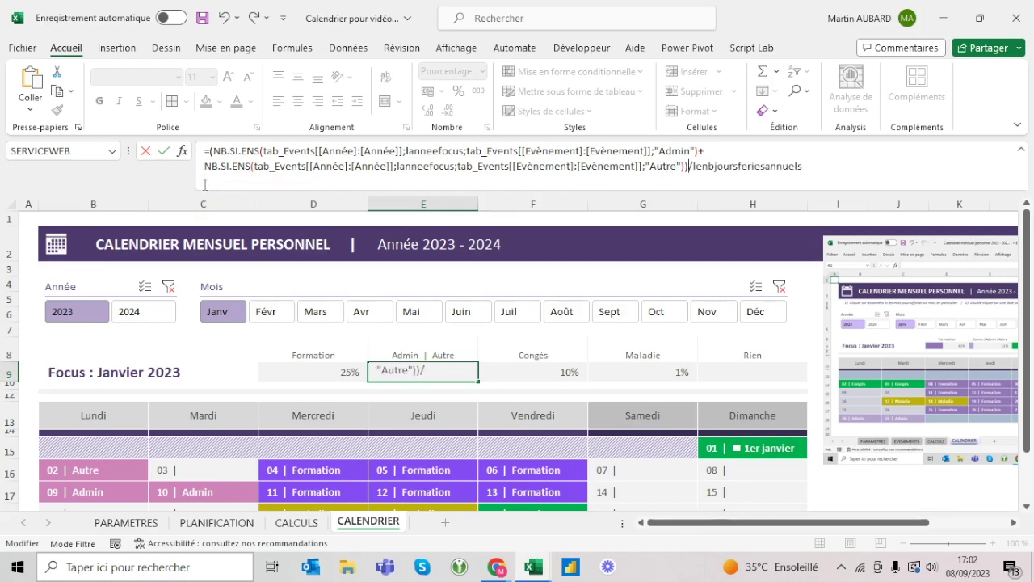
key(ctrl+Return)
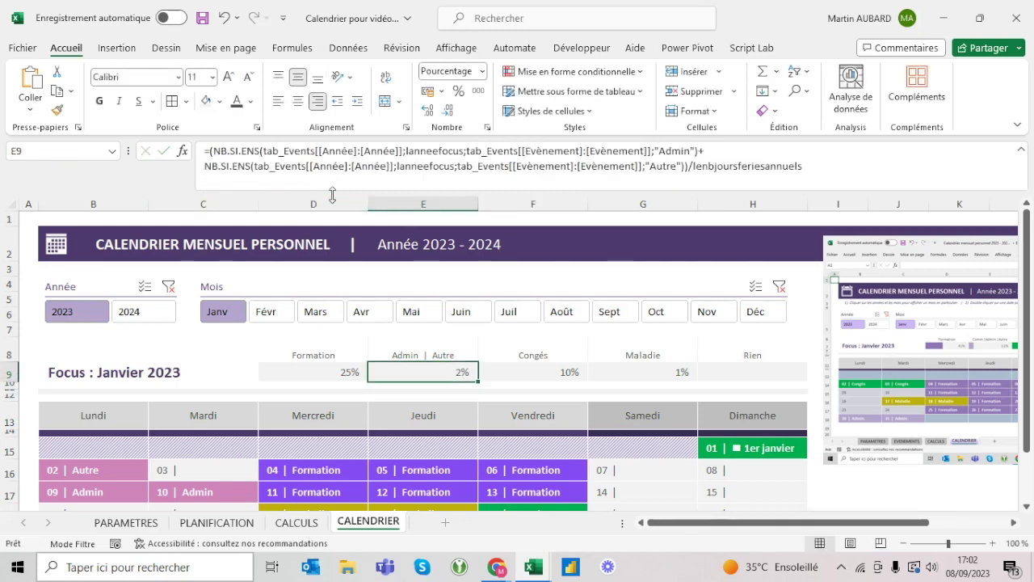
drag(332, 195, 346, 120)
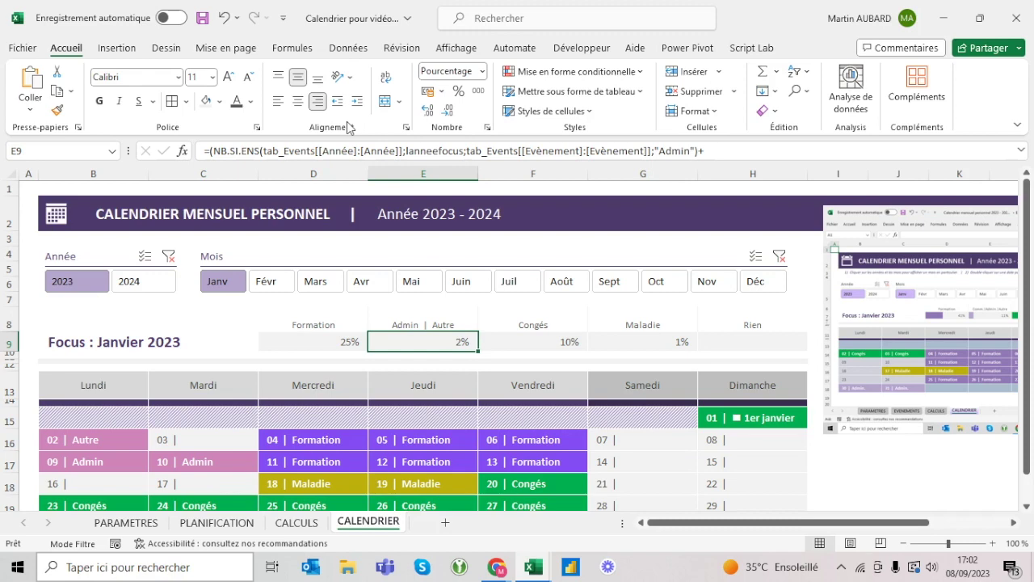
Enter =100%-SOMME(D9:G9) in H9 so the Rien share shows 62%.
key(Right)
key(Right)
key(Right)
text(=)
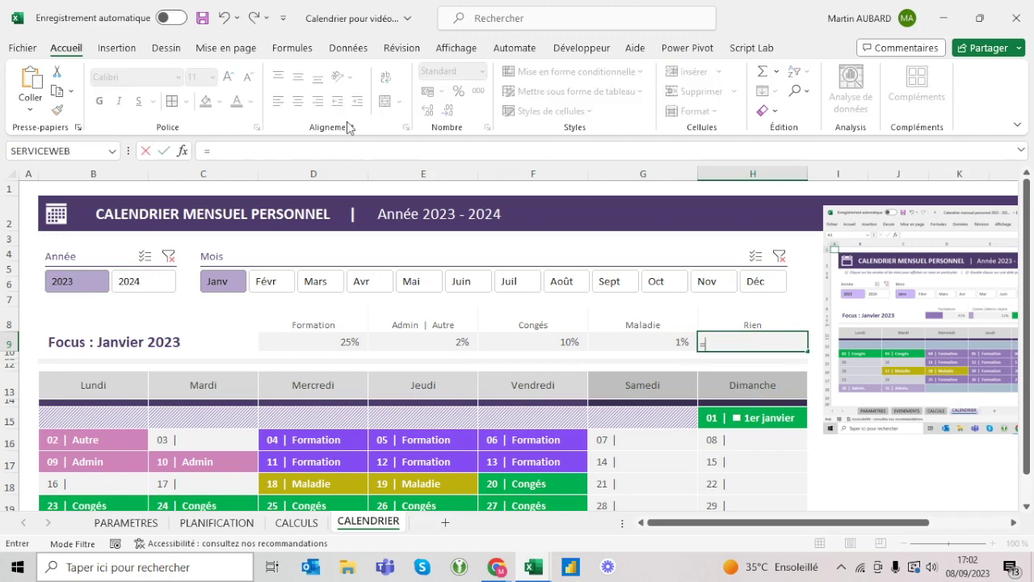
text(100%)
key(Escape)
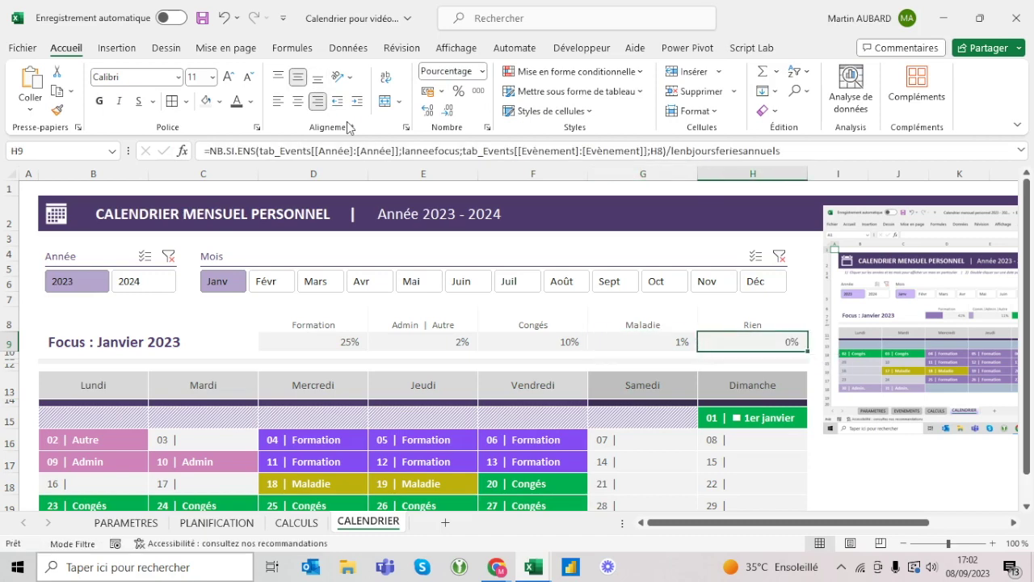
text(=so)
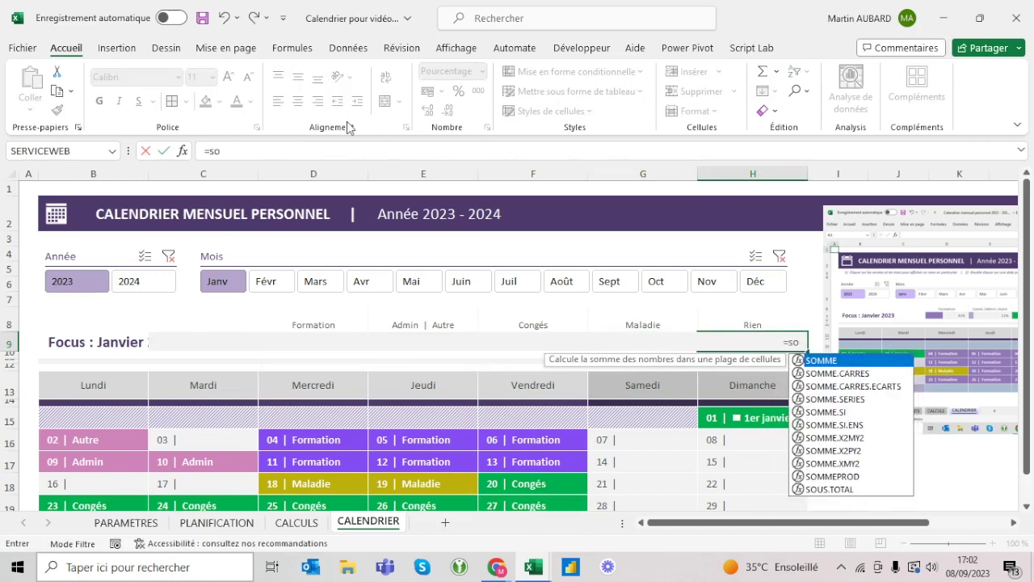
key(BackSpace)
key(BackSpace)
text(19)
text(0%)
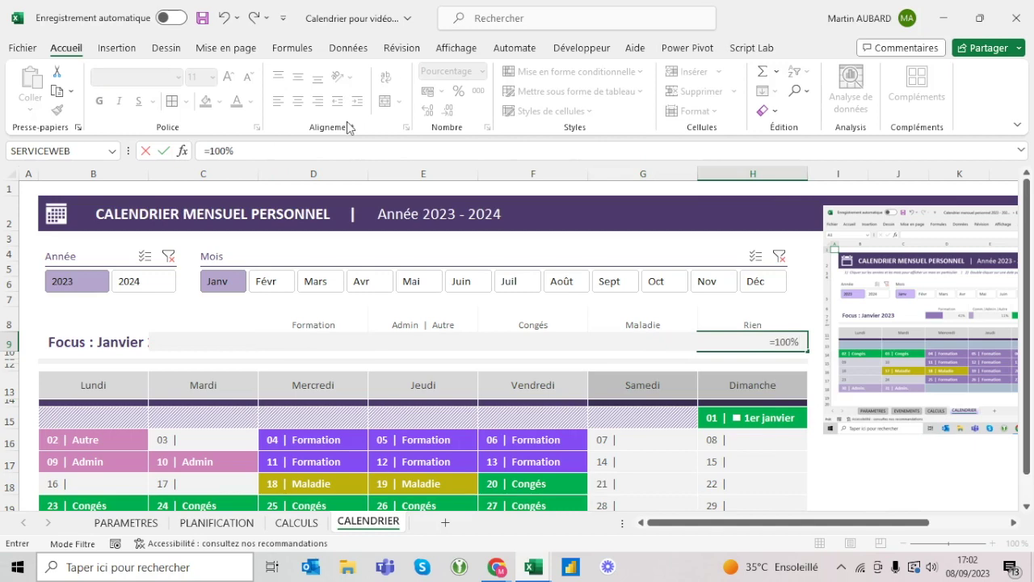
text(-(somm)
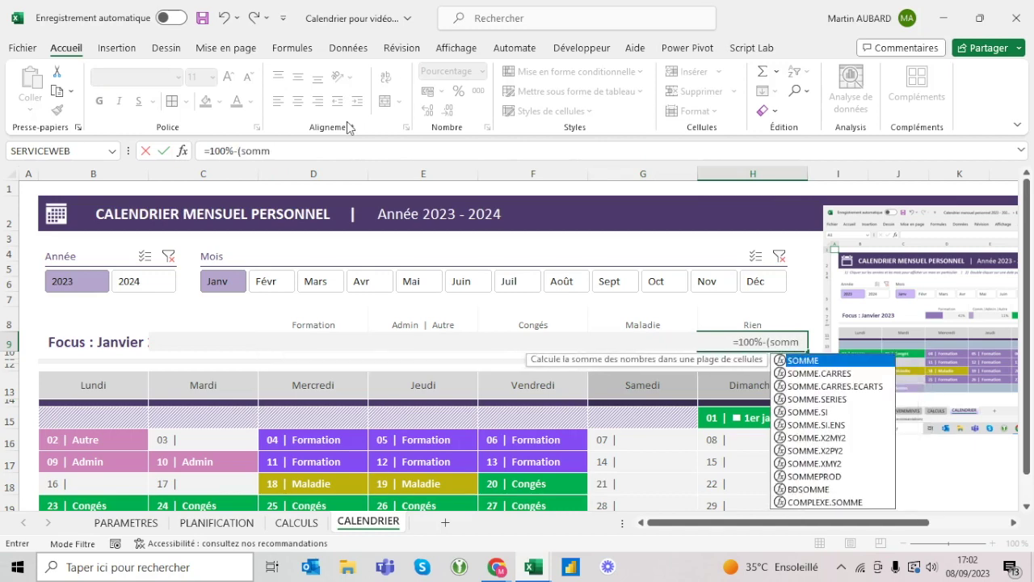
key(BackSpace)
key(BackSpace)
key(BackSpace)
text(somme()
key(Left)
key(shift+Left)
key(shift+Left)
key(shift+Left)
text())
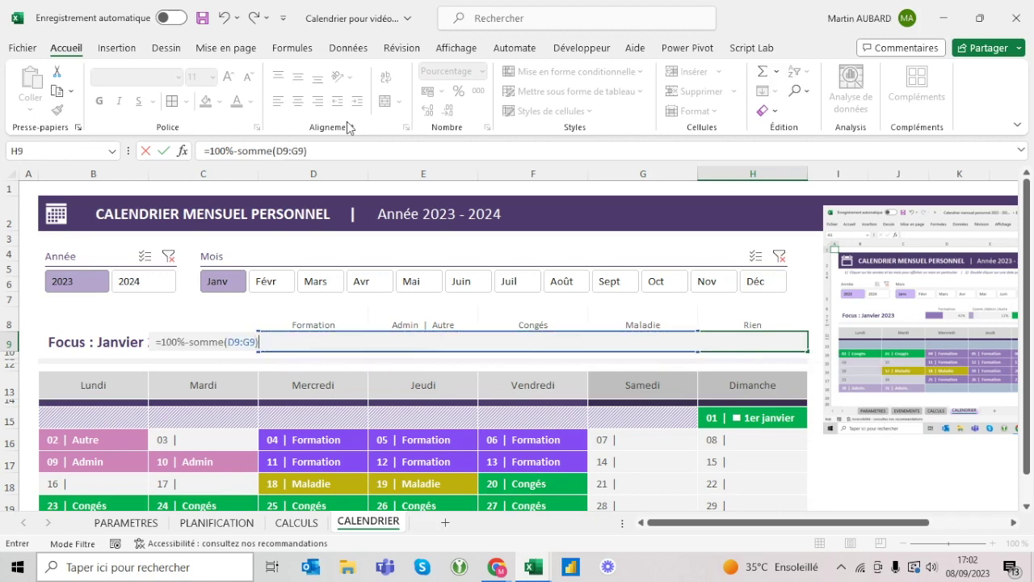
key(Return)
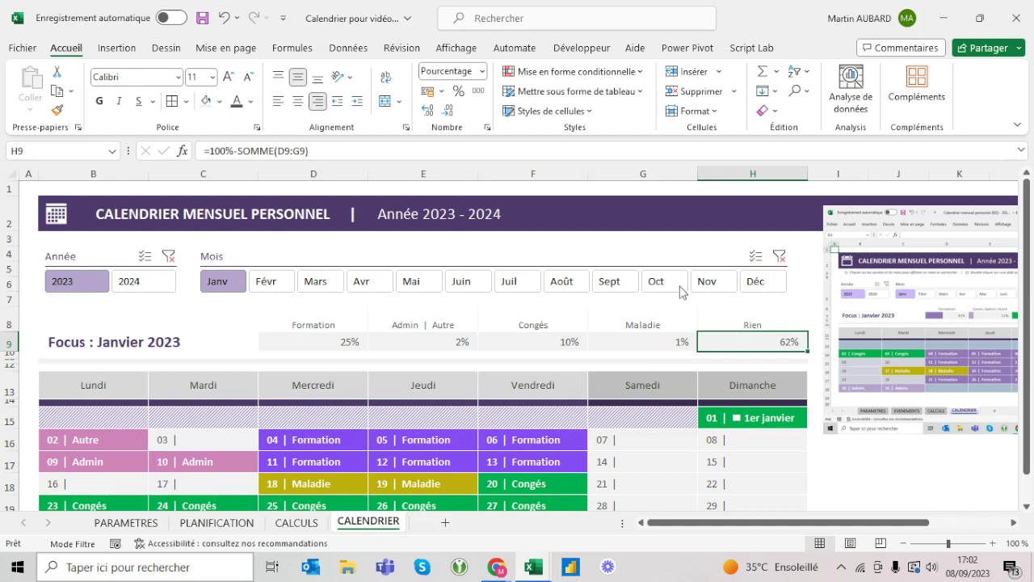
Mark Monday 6 to Friday 10 November 2023 as Formation on the PLANIFICATION sheet.
click(707, 282)
click(233, 445)
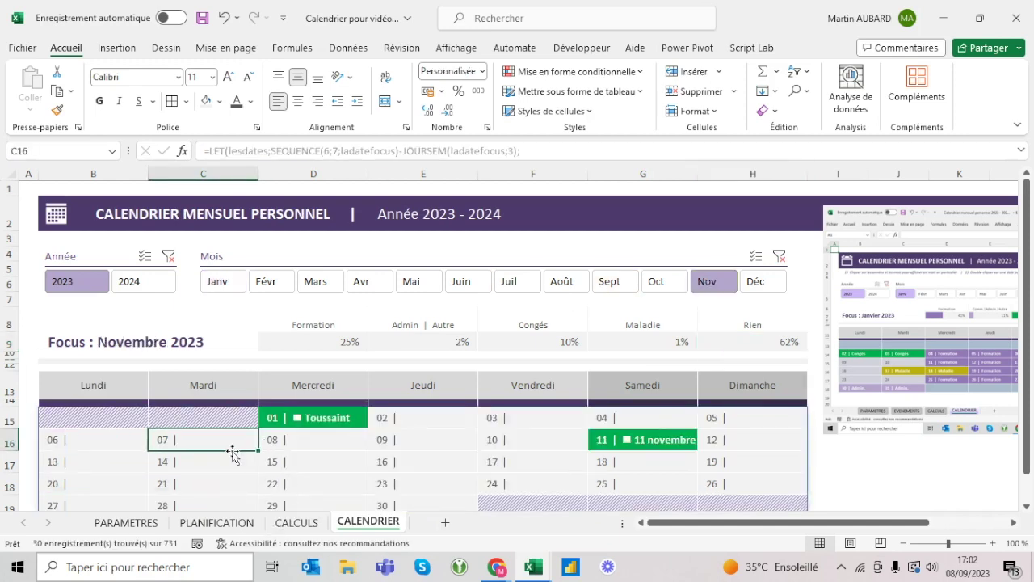
click(217, 522)
click(368, 364)
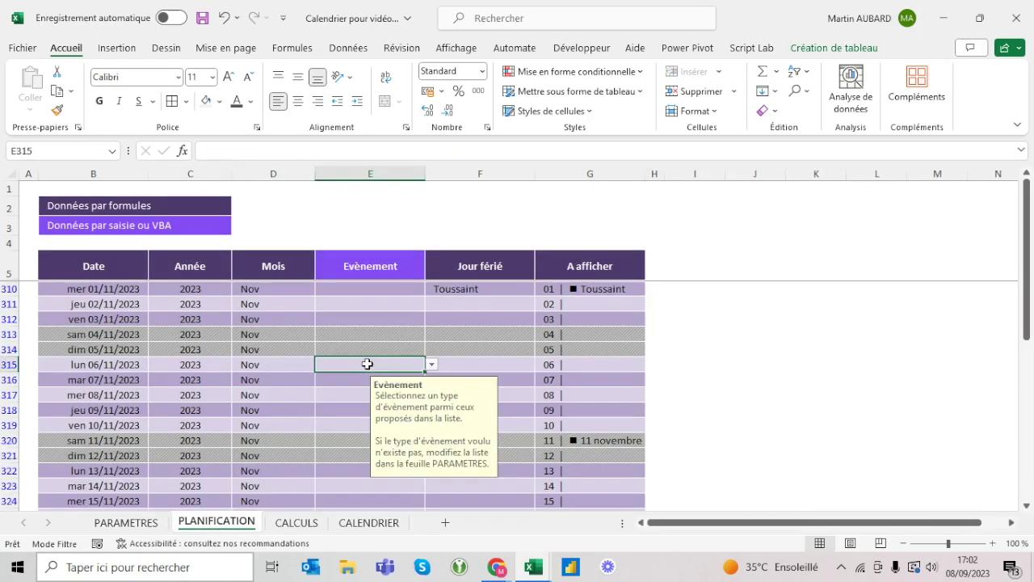
click(432, 365)
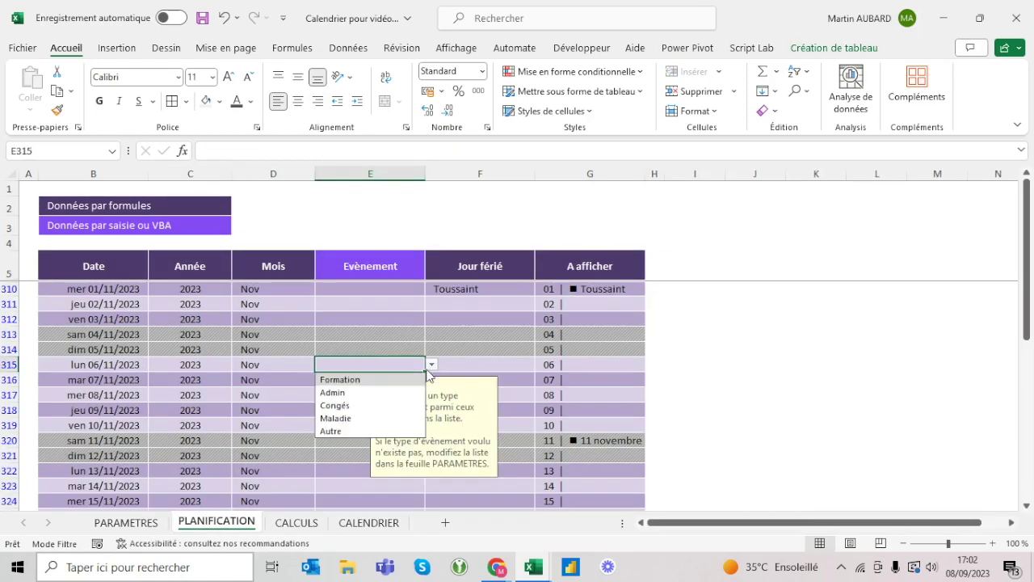
click(379, 385)
key(ctrl+c)
key(shift+Down)
key(shift+Down)
key(shift+Down)
key(shift+Down)
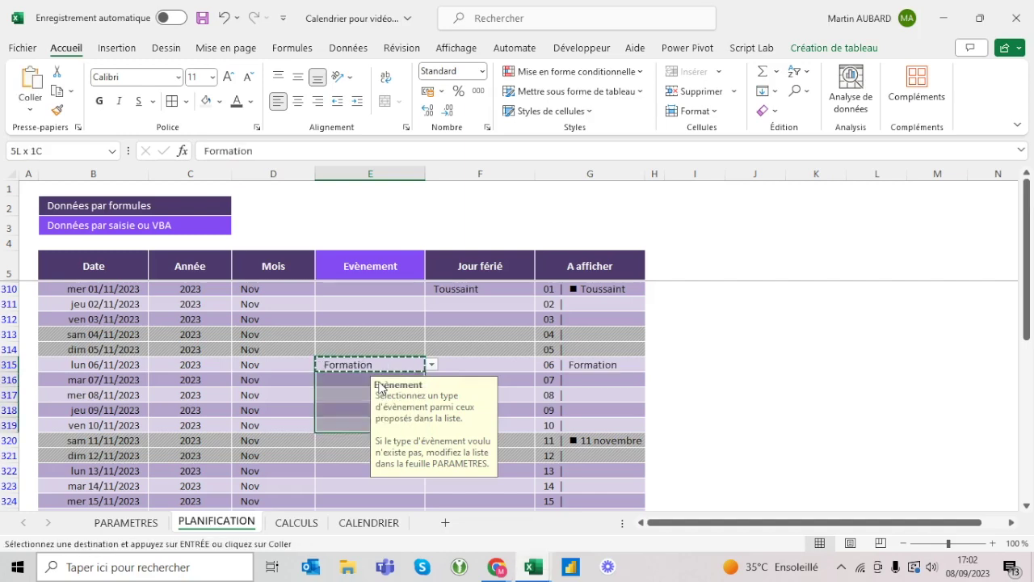
key(ctrl+v)
Show December 2023 in the calendar and bring up December's rows on PLANIFICATION.
click(369, 523)
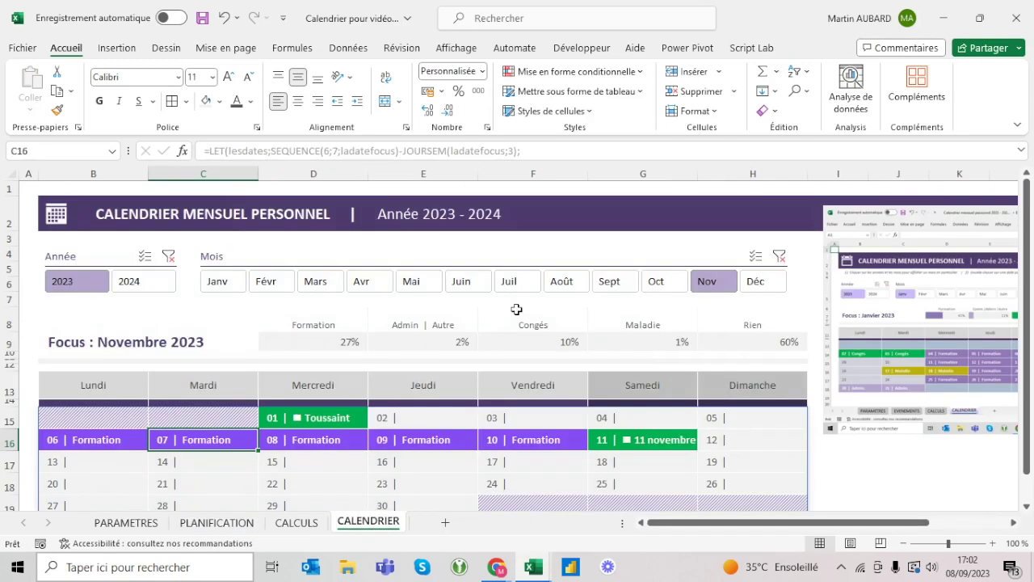
click(755, 282)
click(126, 522)
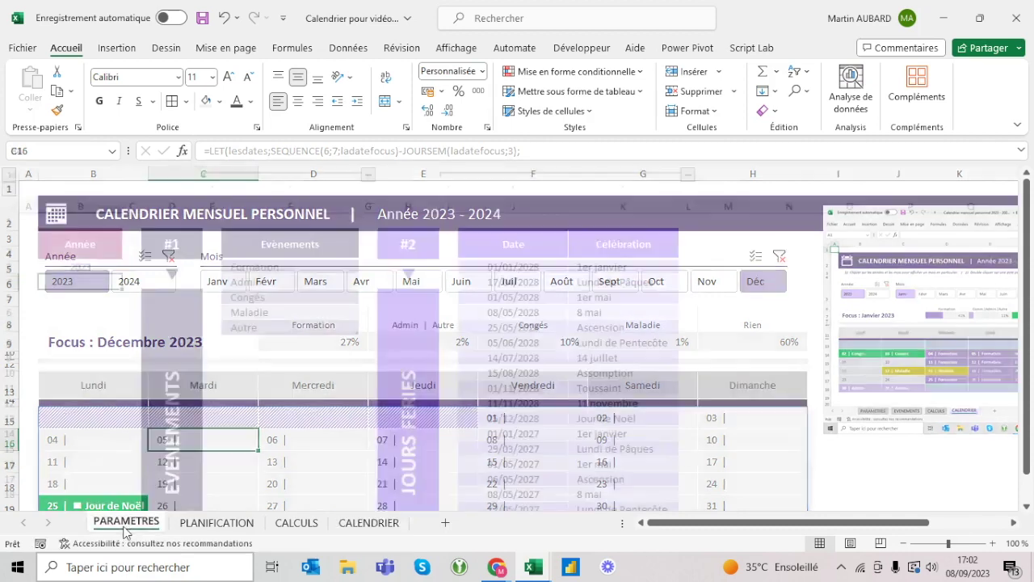
click(188, 525)
click(354, 440)
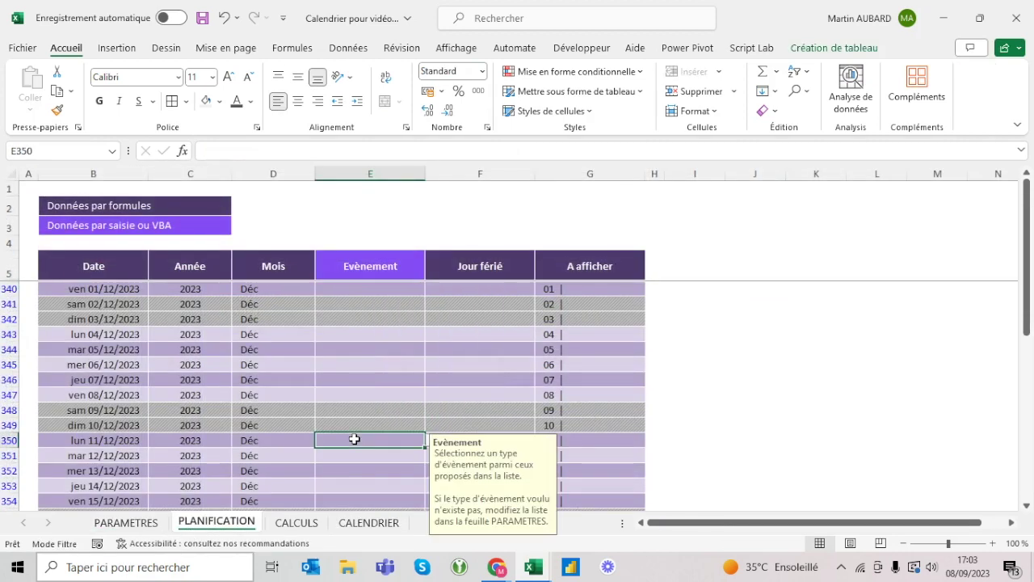
scroll(353, 438, down, 5)
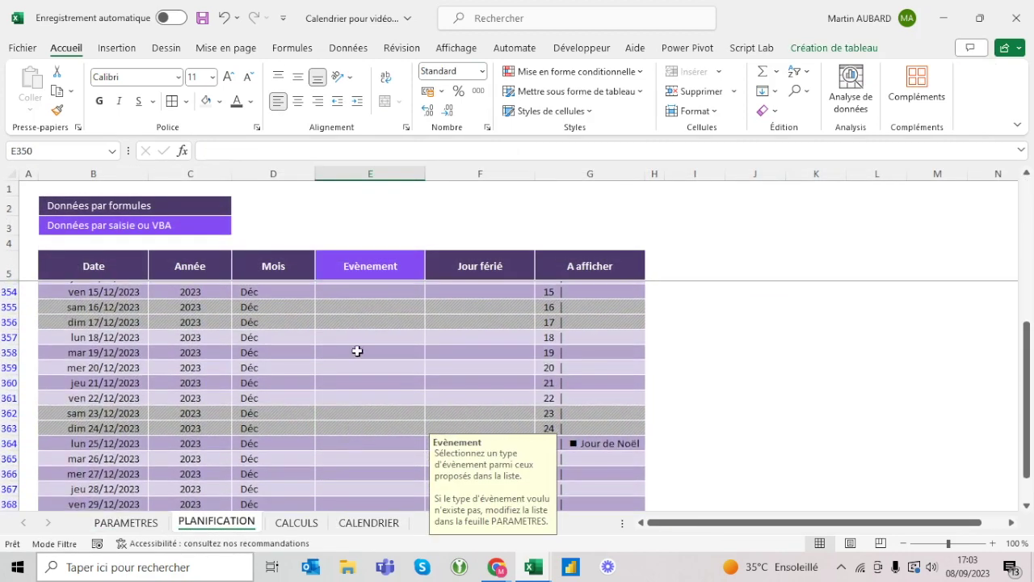
Mark 18–22 and 25–29 December 2023 as Congés.
click(356, 339)
click(431, 338)
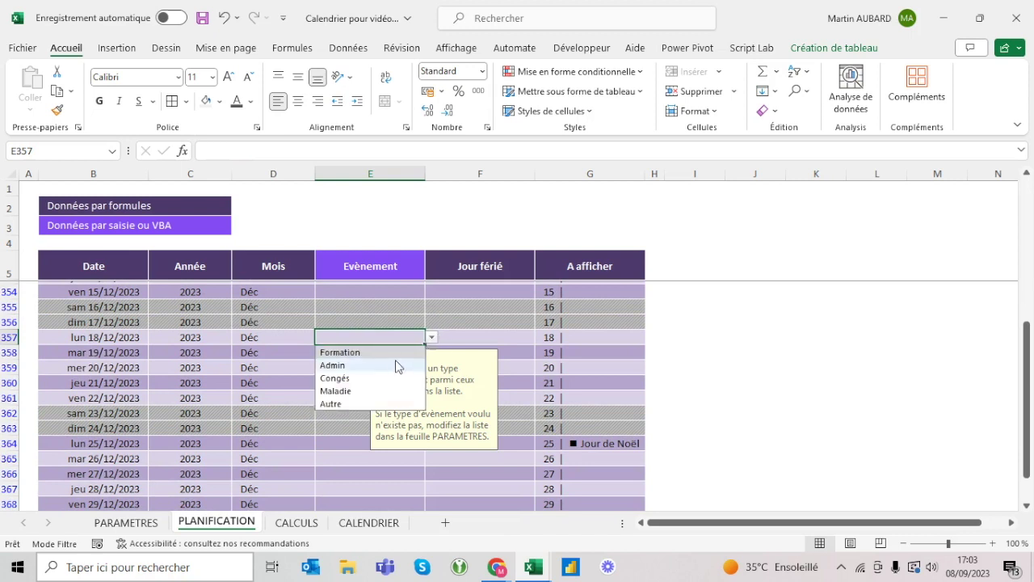
click(335, 378)
key(ctrl+c)
drag(339, 337, 337, 375)
key(ctrl+v)
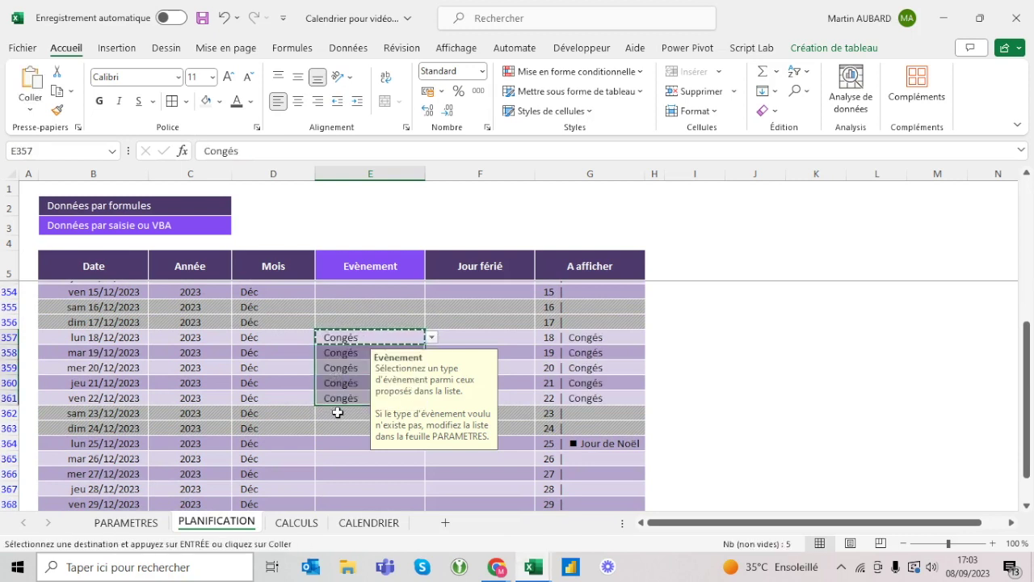
drag(334, 443, 334, 503)
key(ctrl+v)
Check the updated Rien percentage on CALENDRIER, then return the calendar to January 2023.
scroll(334, 439, down, 3)
scroll(334, 439, up, 7)
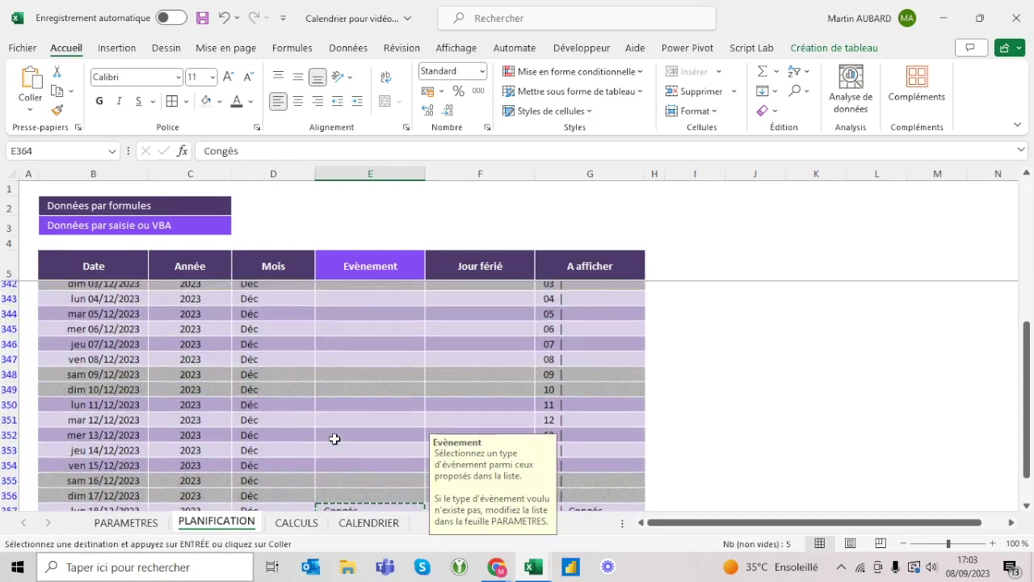
click(368, 522)
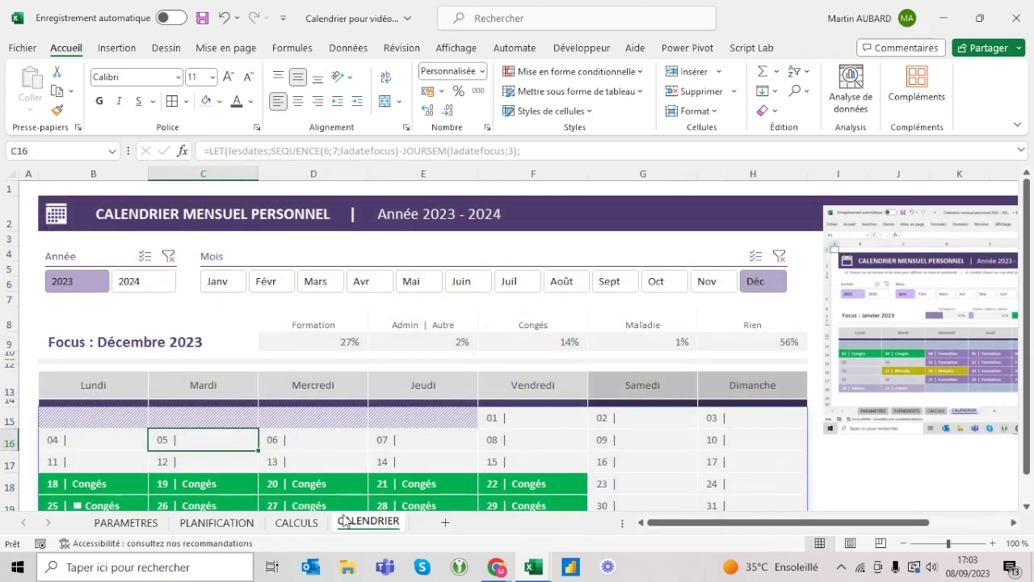
click(765, 340)
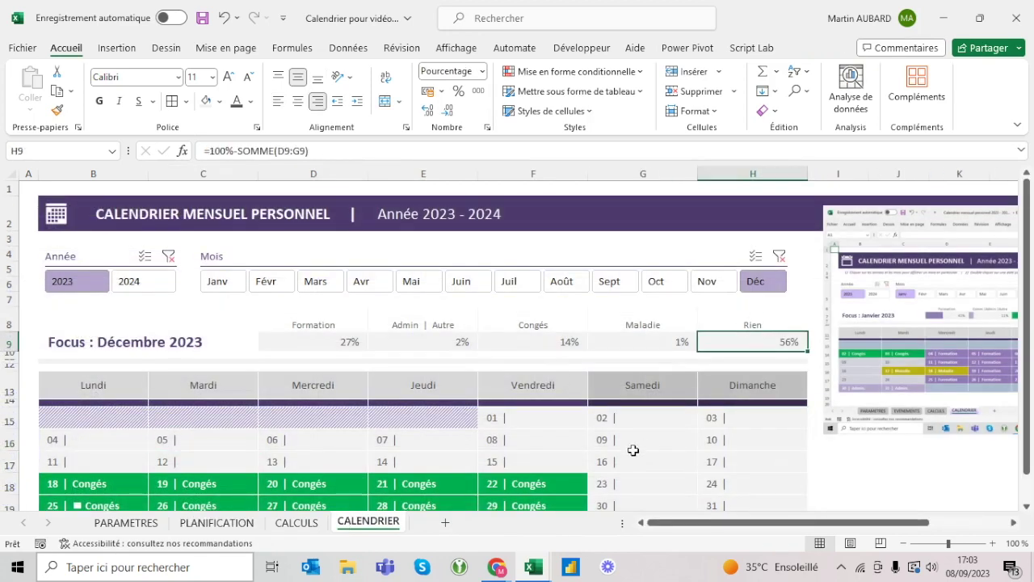
scroll(632, 448, down, 2)
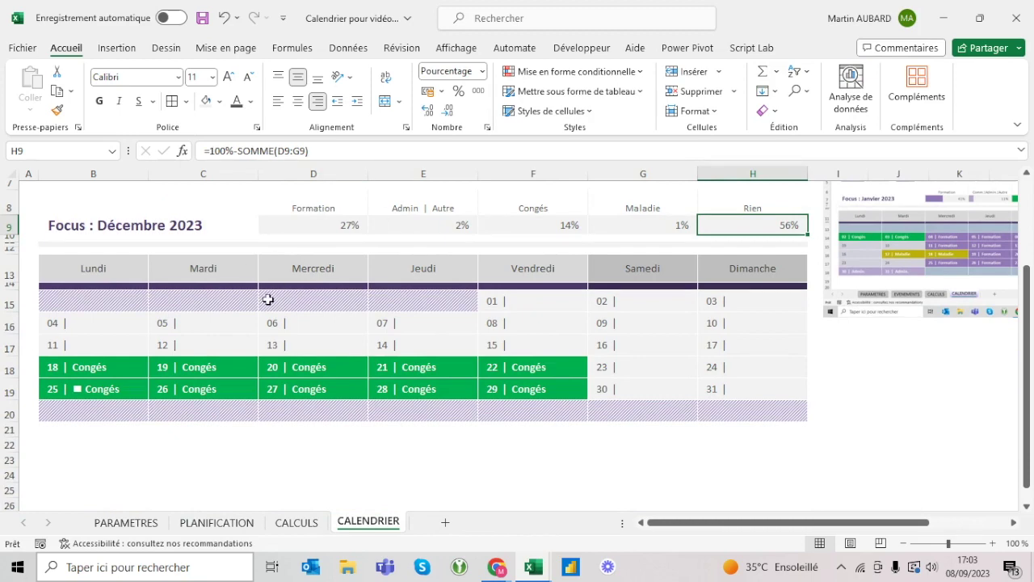
scroll(266, 296, up, 2)
click(723, 283)
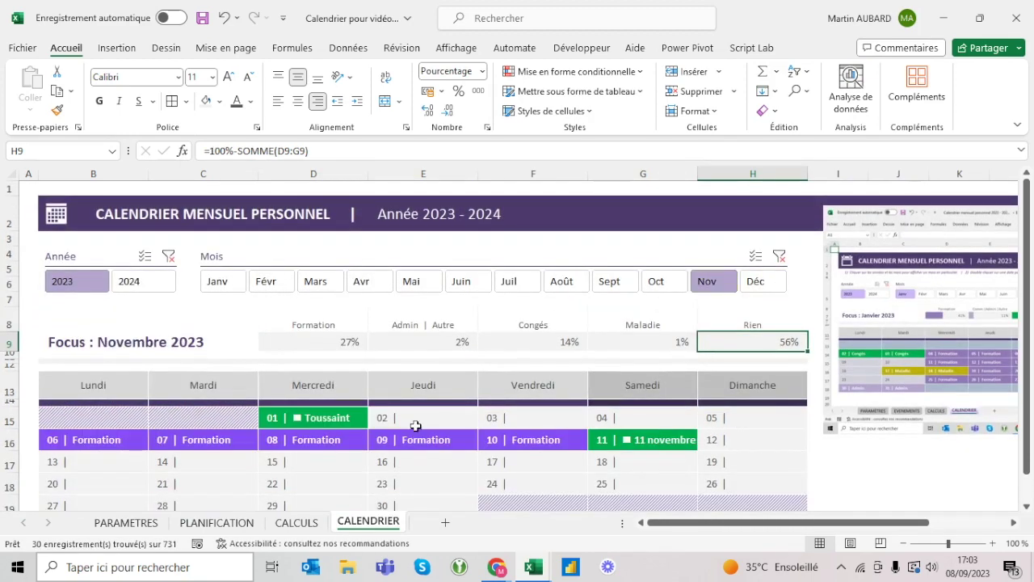
click(231, 289)
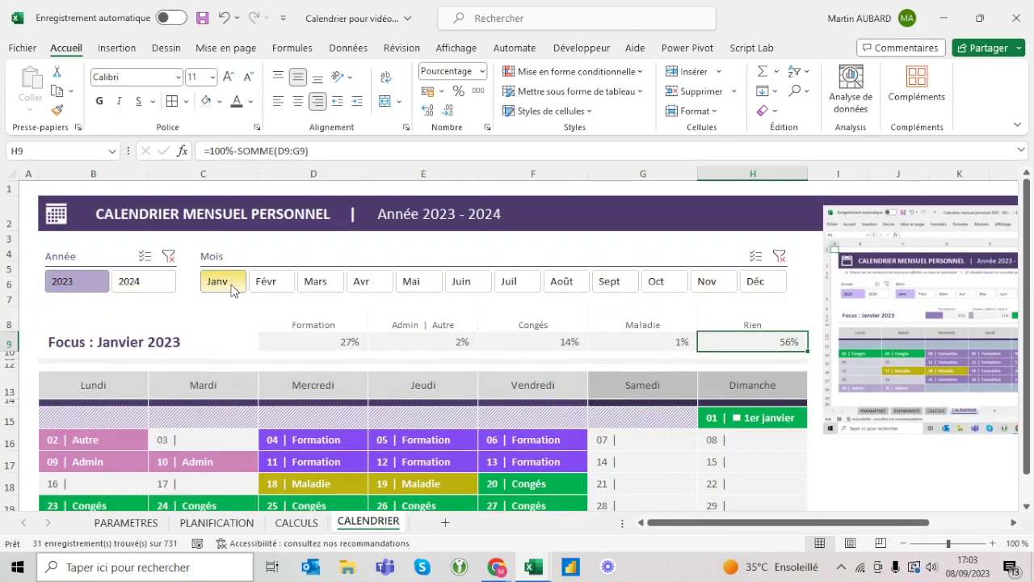
Inspect the percentage formulas in E9, D9 and H7, then save the workbook.
click(400, 342)
key(Up)
key(Down)
key(Left)
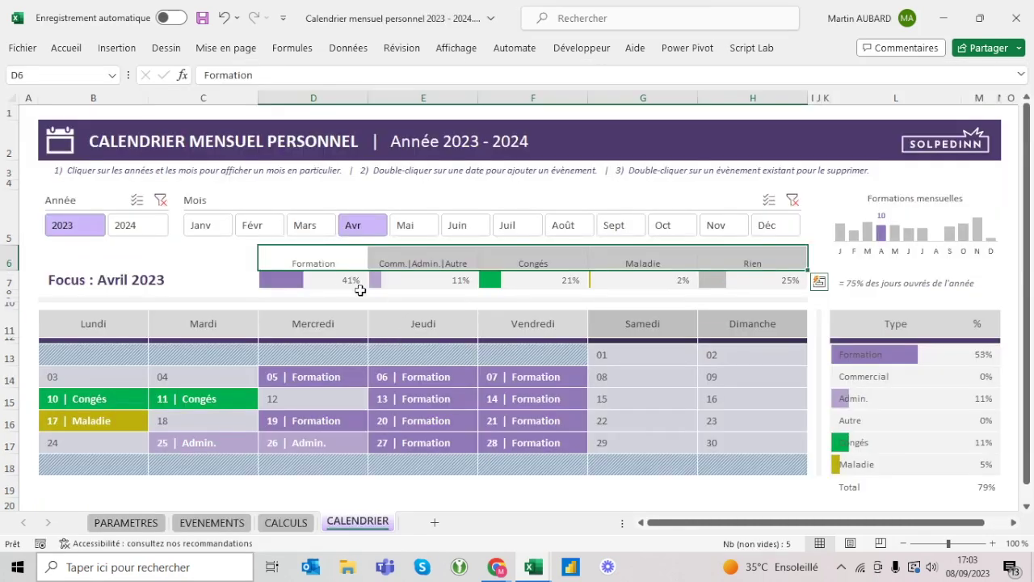
click(338, 276)
click(764, 283)
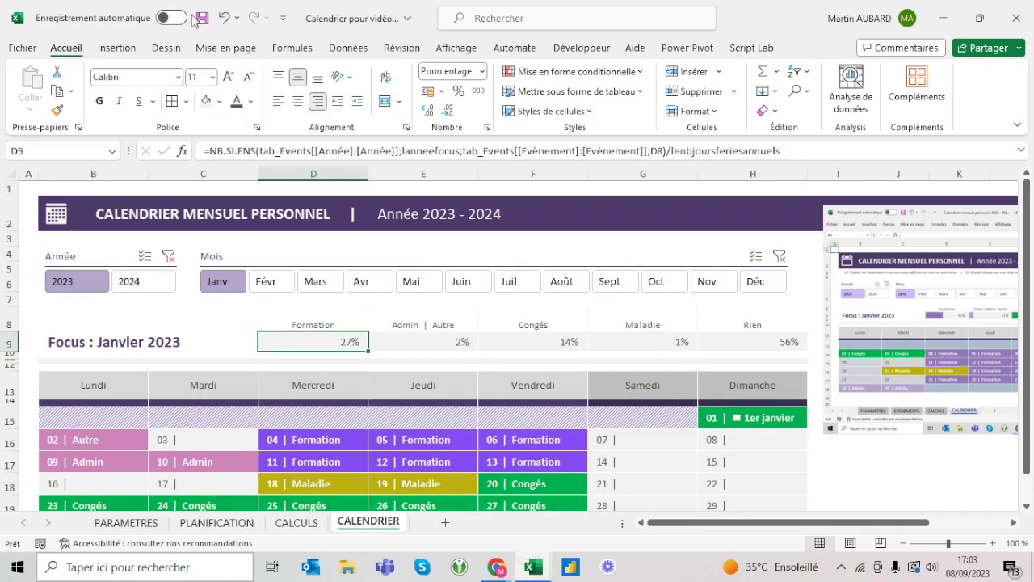
click(198, 17)
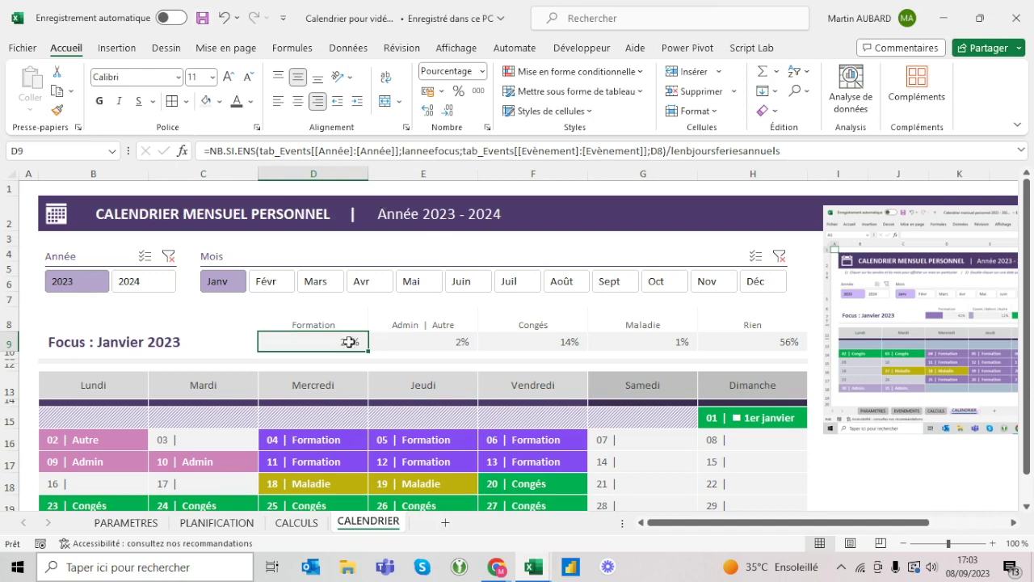
Add a solid-fill blue data bar to the 27% Formation percentage in D9.
click(620, 74)
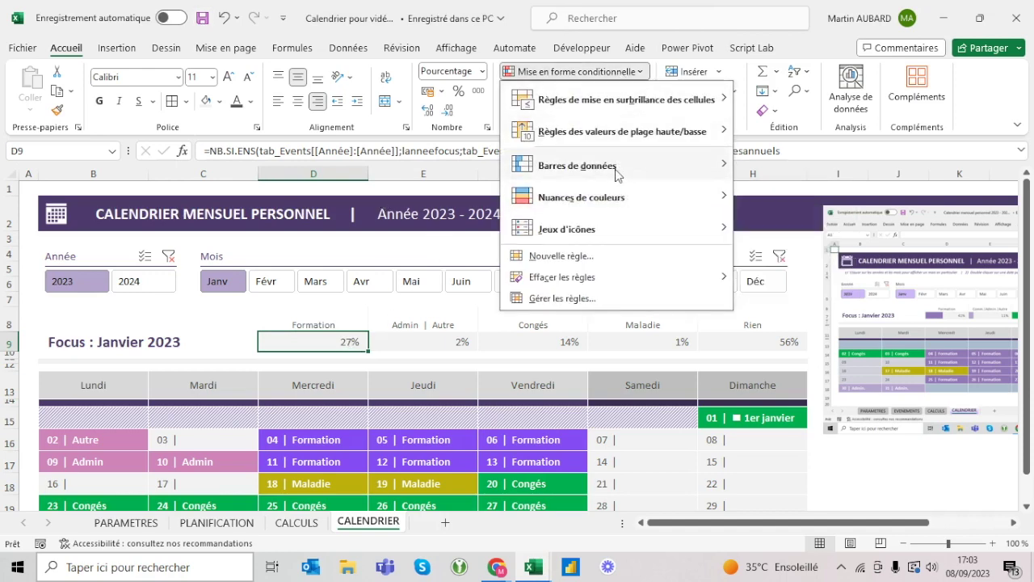
mouse_move(577, 165)
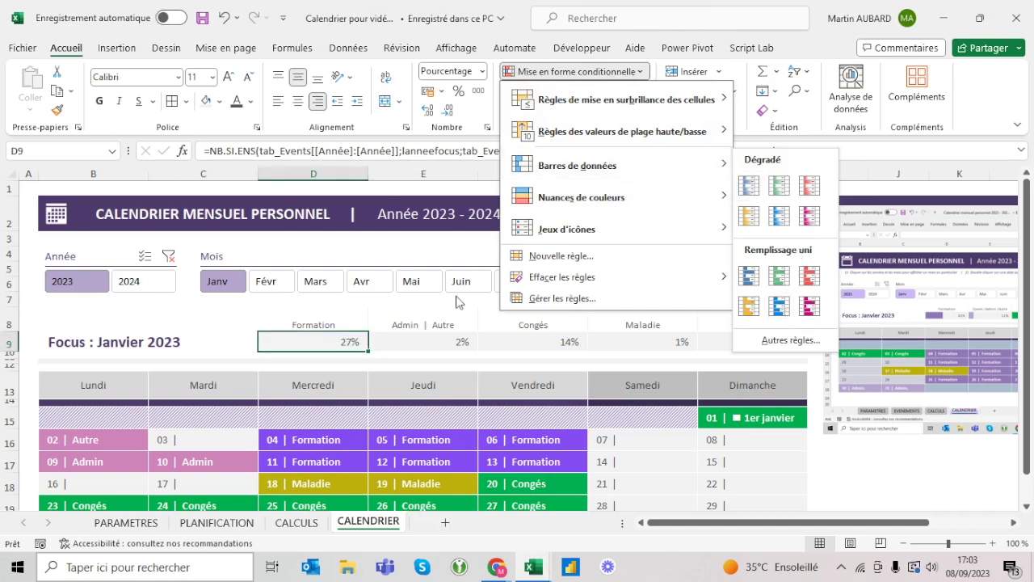
click(313, 344)
click(606, 73)
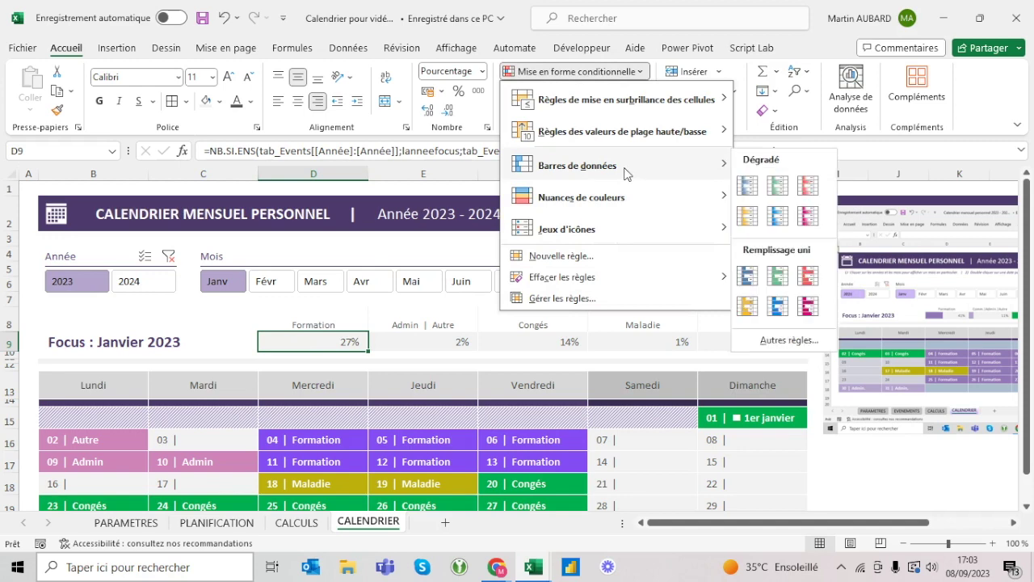
click(779, 306)
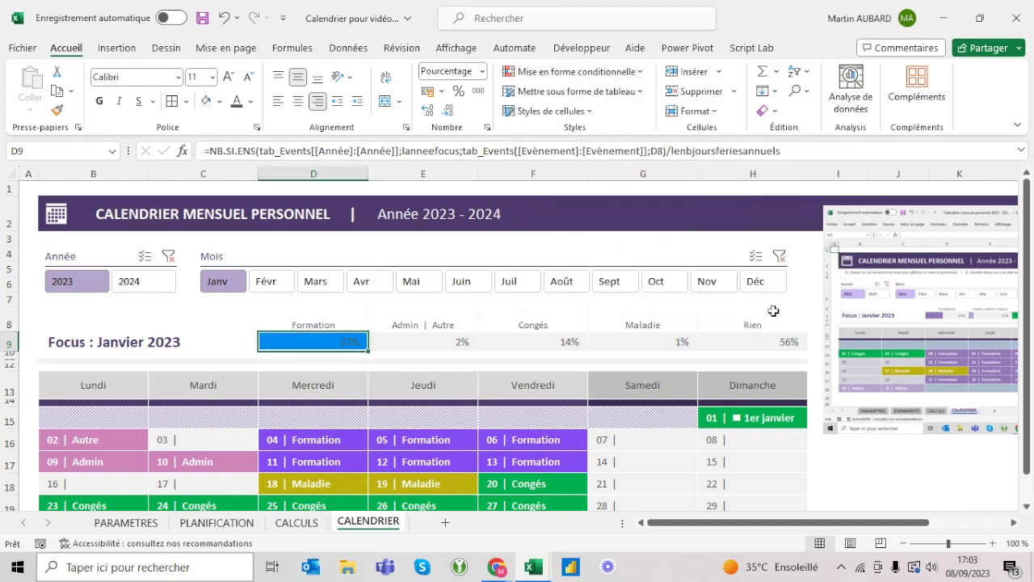
click(429, 341)
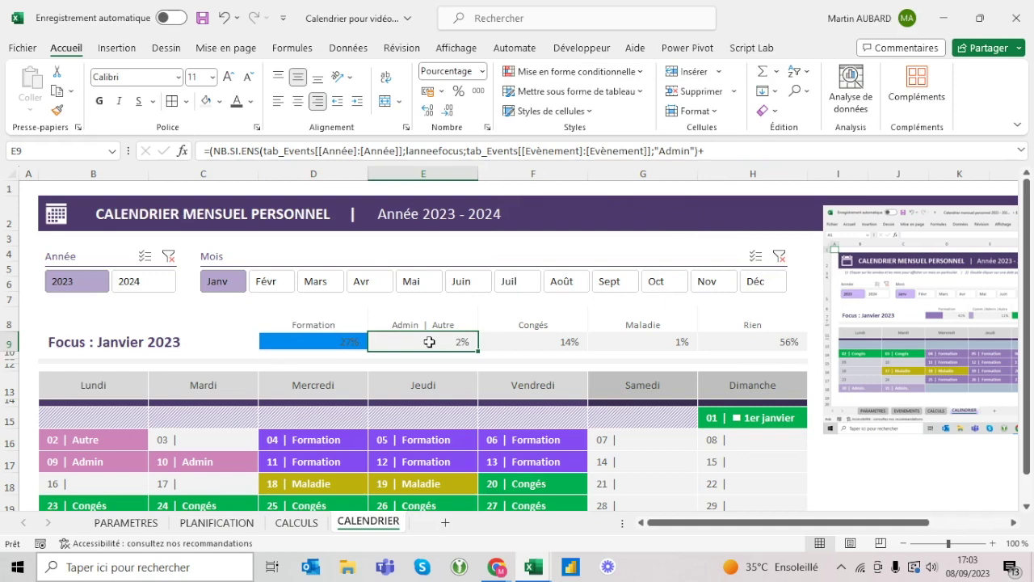
key(Left)
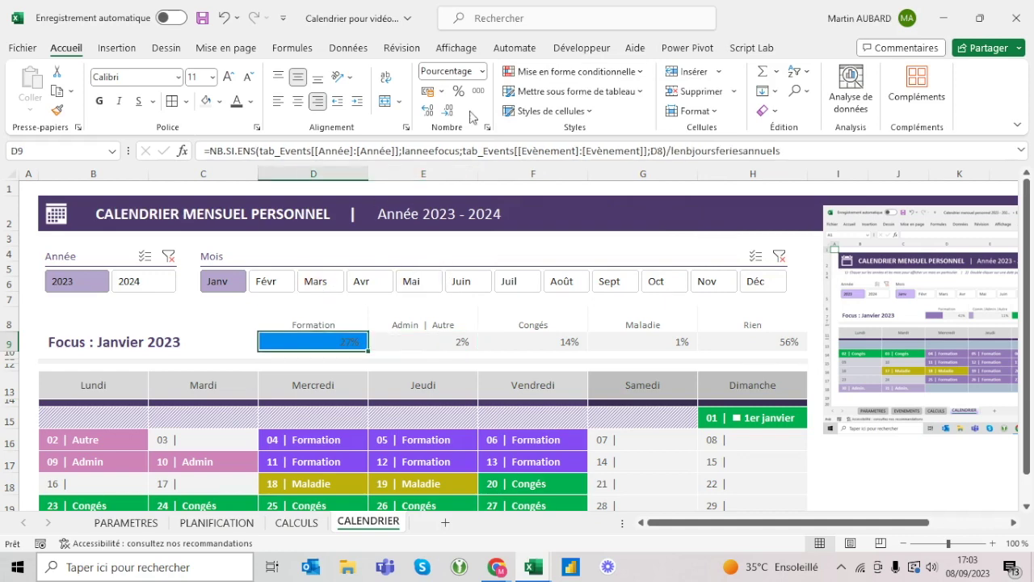
click(587, 75)
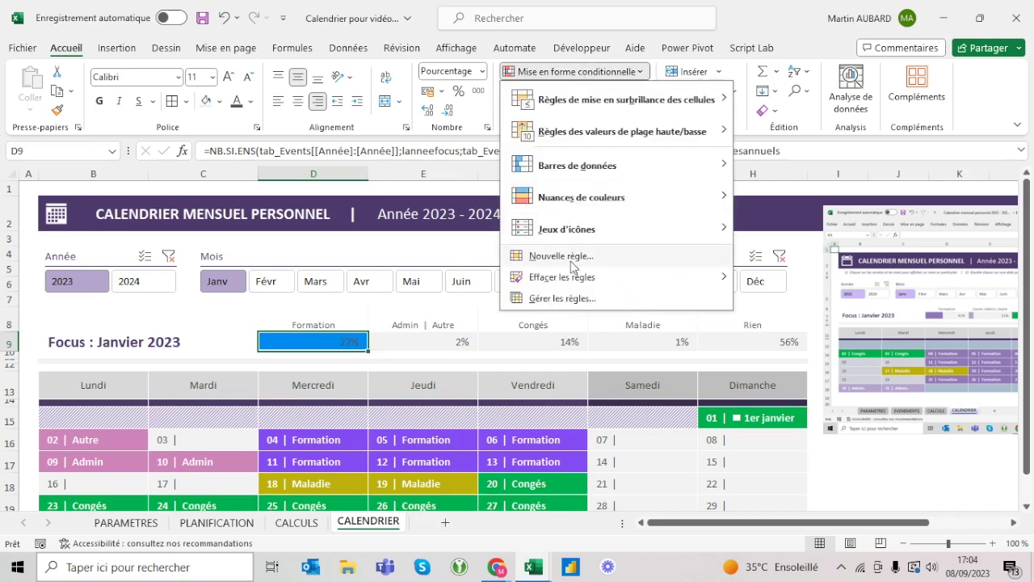
Edit D9's data bar rule and change its bar colour to purple.
key(Escape)
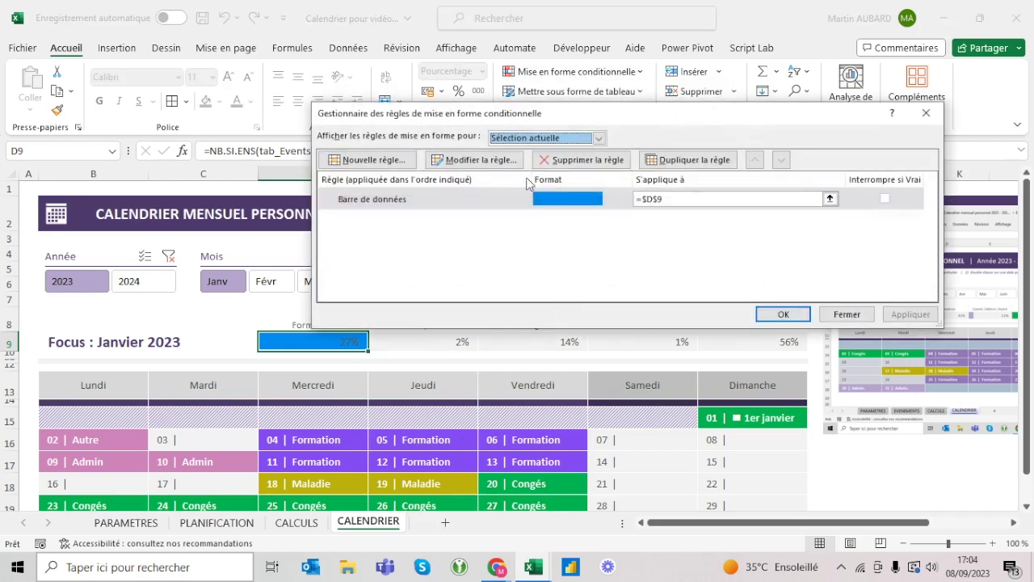
click(500, 162)
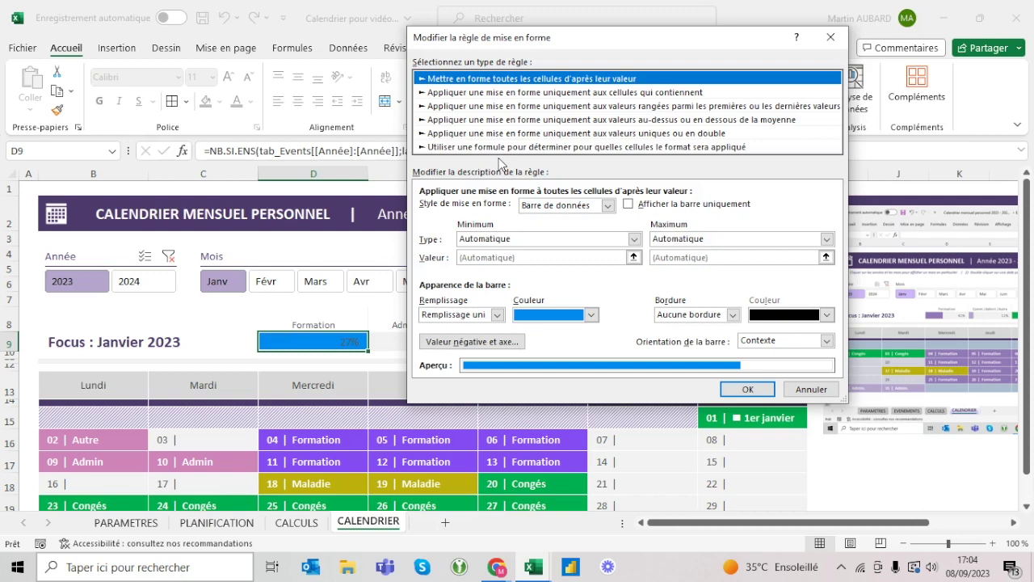
click(590, 315)
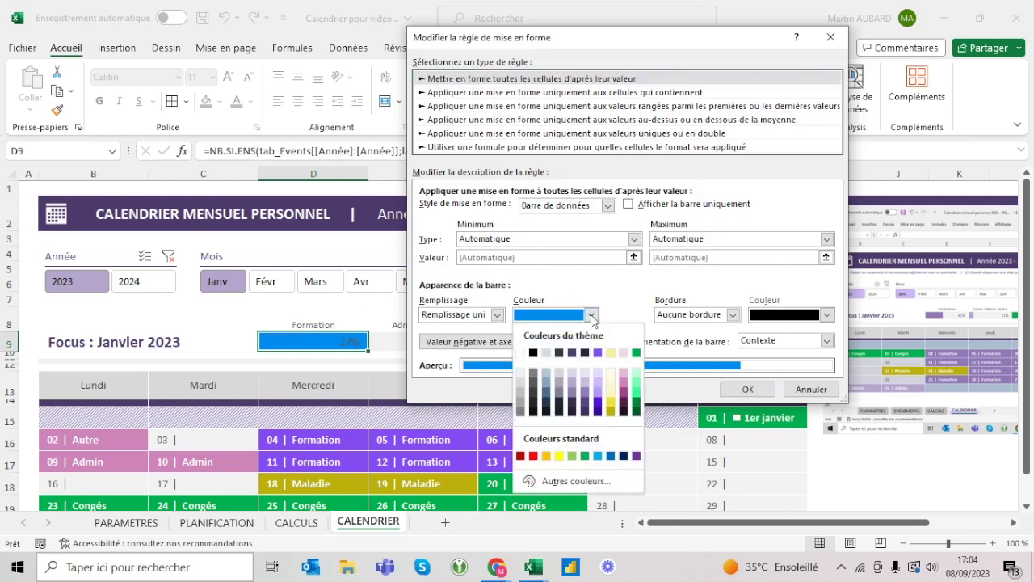
click(597, 353)
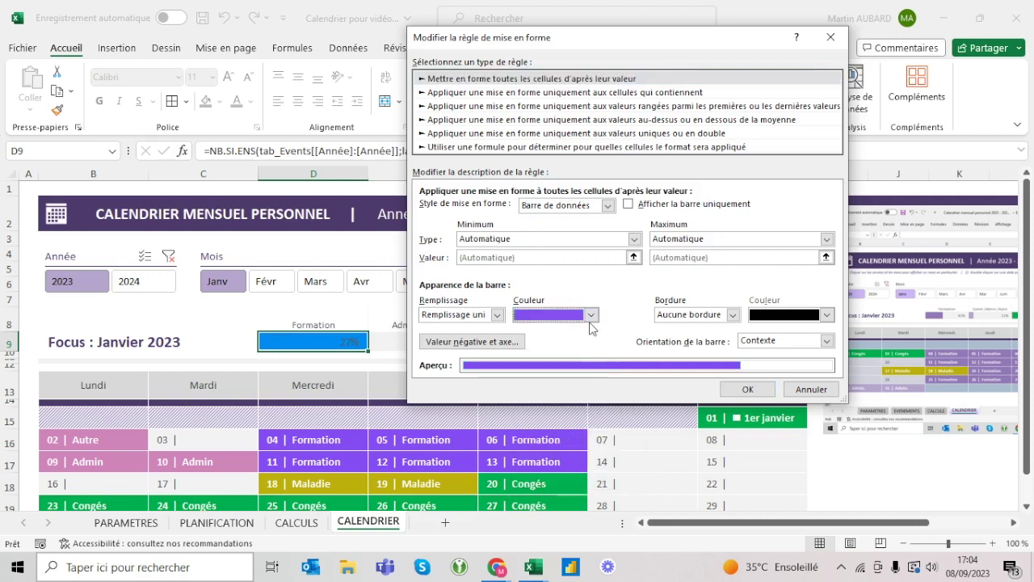
click(591, 315)
click(598, 353)
Set the bar's minimum and maximum to numbers 0 and 1, and apply the rule.
click(580, 240)
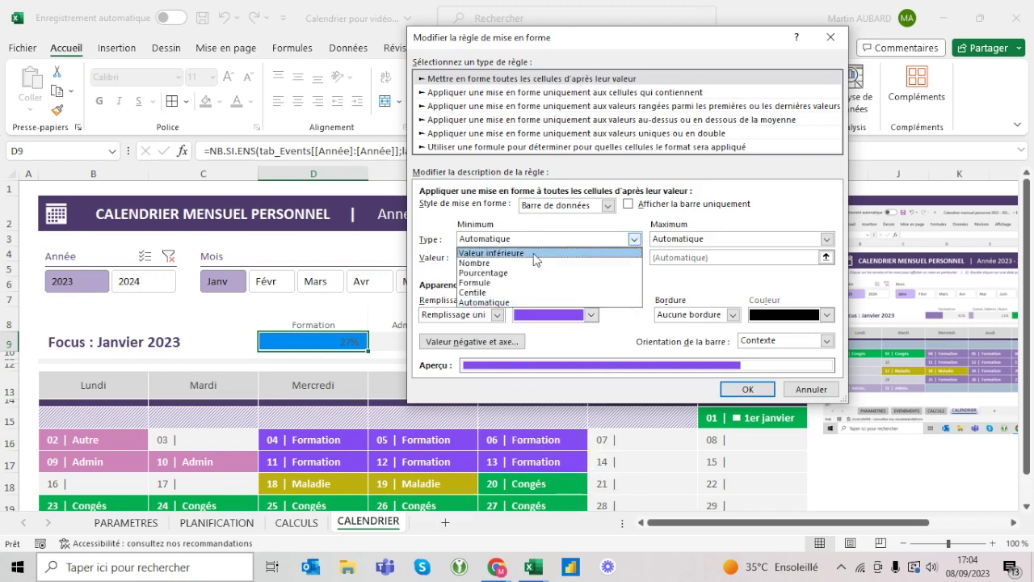
click(492, 264)
click(693, 240)
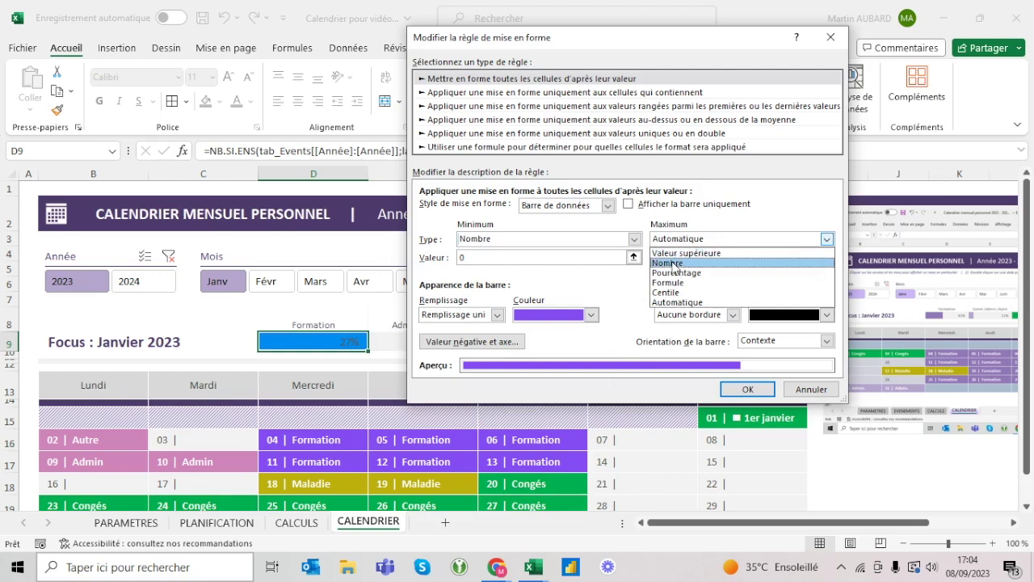
click(667, 262)
click(688, 257)
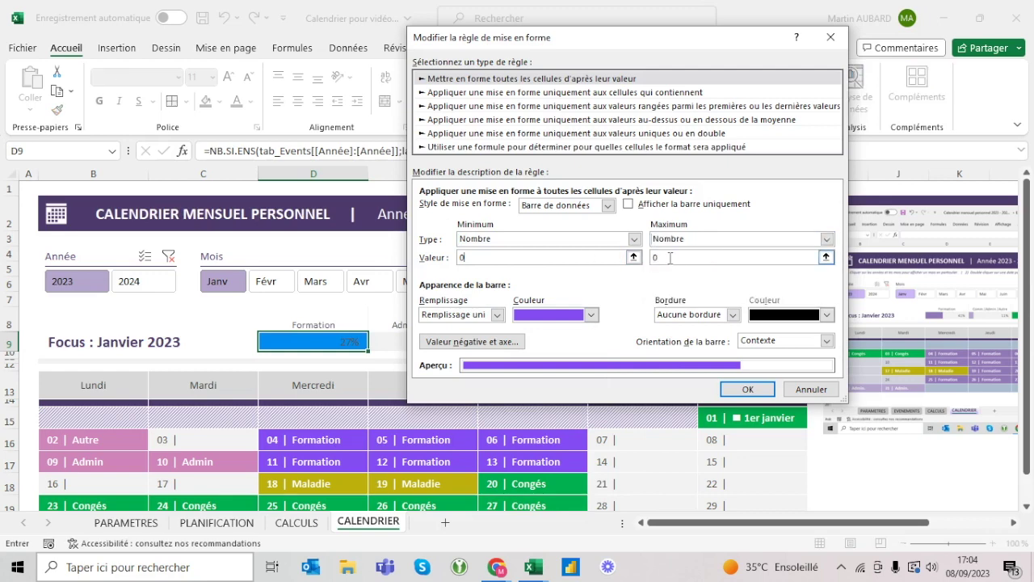
text(100)
click(747, 389)
click(785, 315)
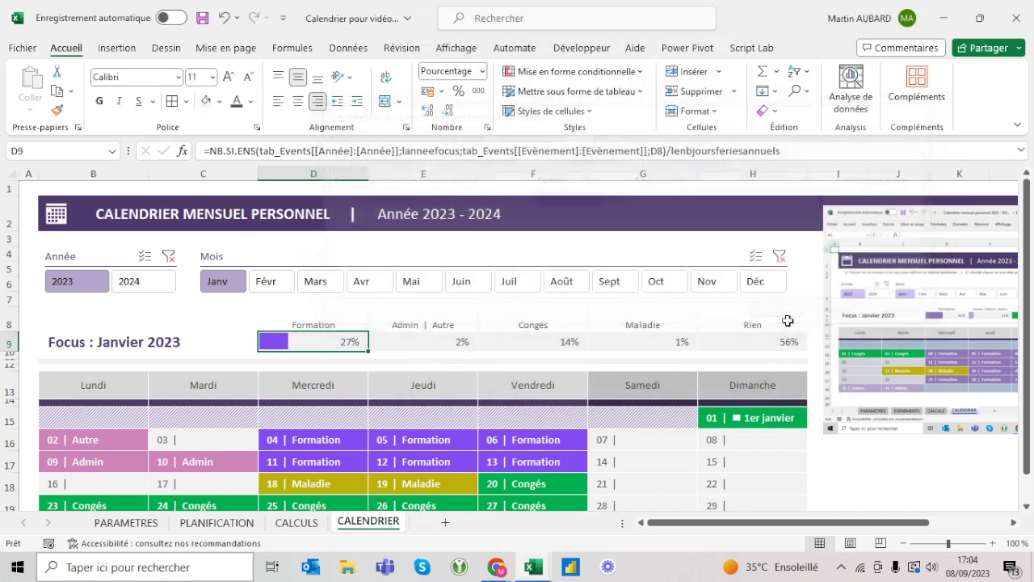
click(273, 365)
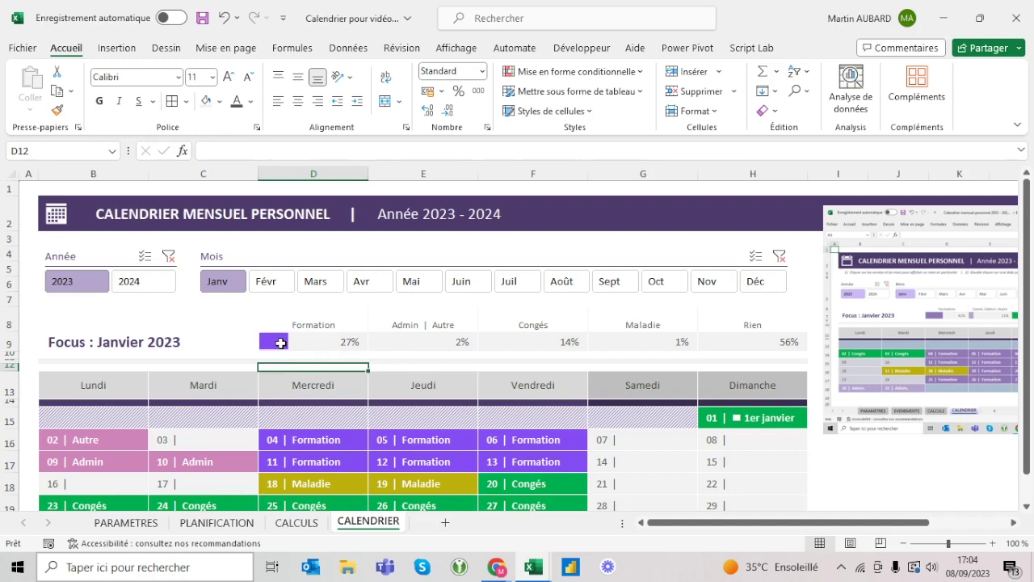
click(280, 343)
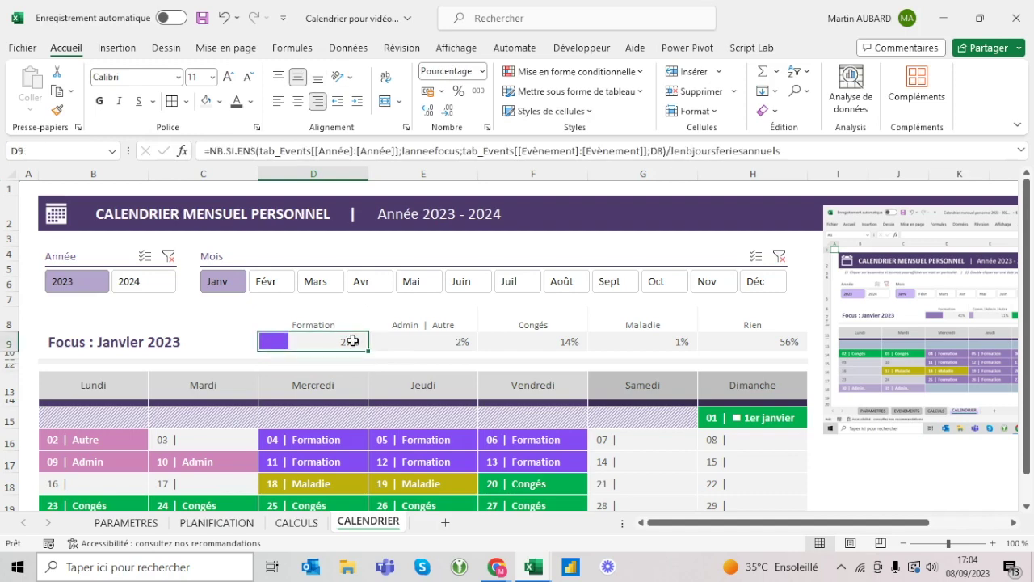
Duplicate D9's purple data-bar rule four times in the rule manager, giving five rules.
click(629, 72)
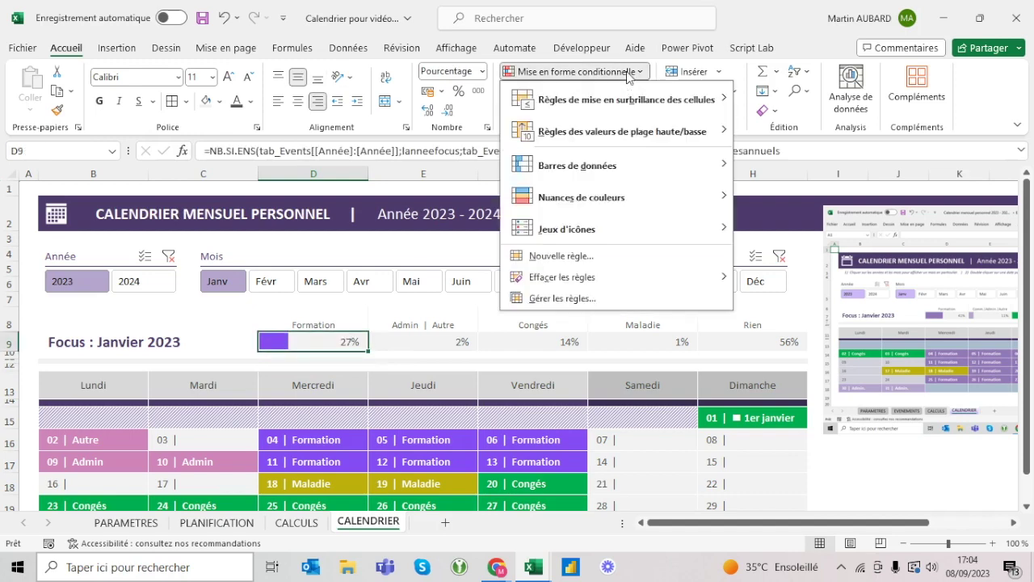
click(573, 300)
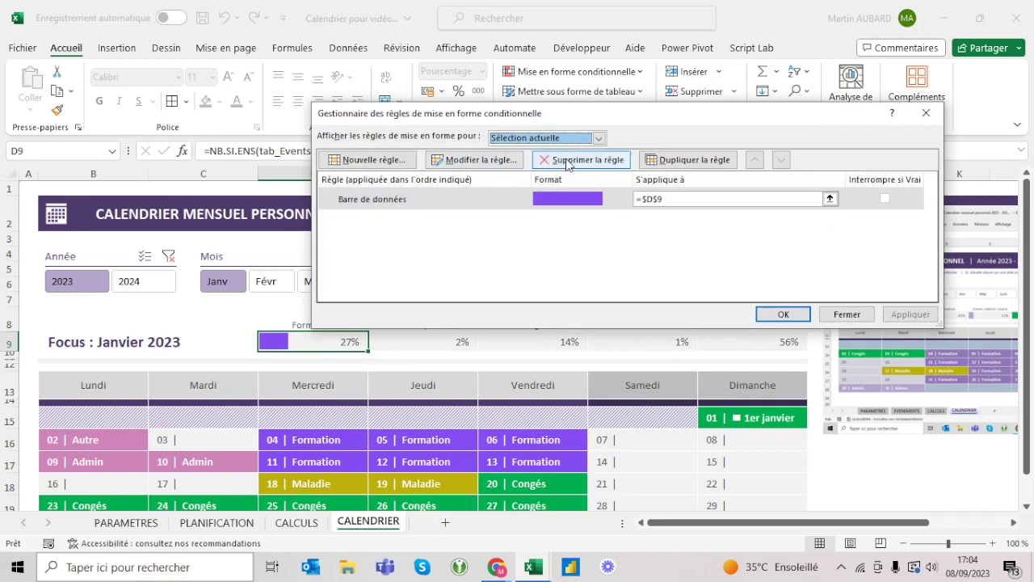
click(683, 160)
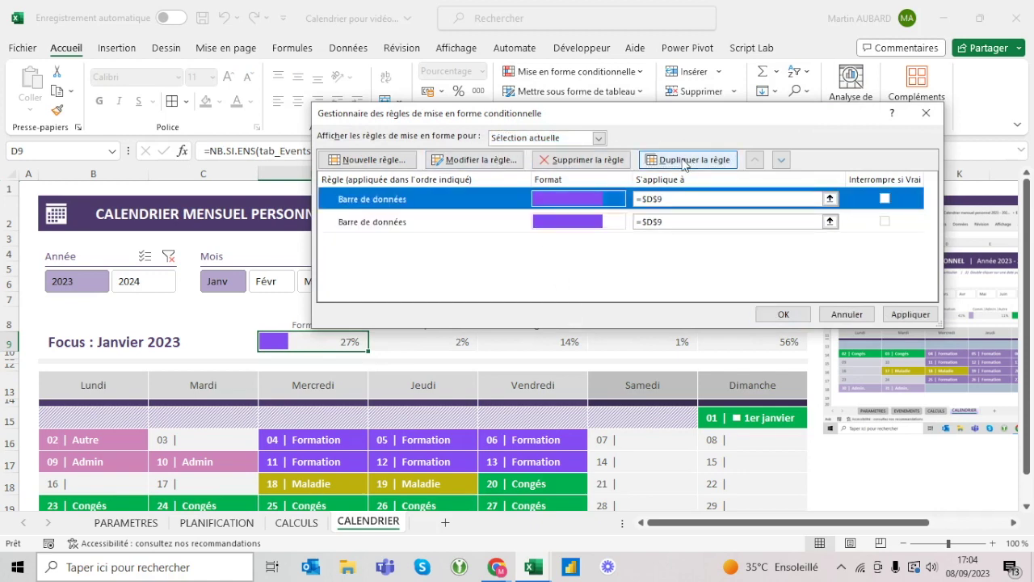
click(684, 160)
click(683, 161)
click(683, 161)
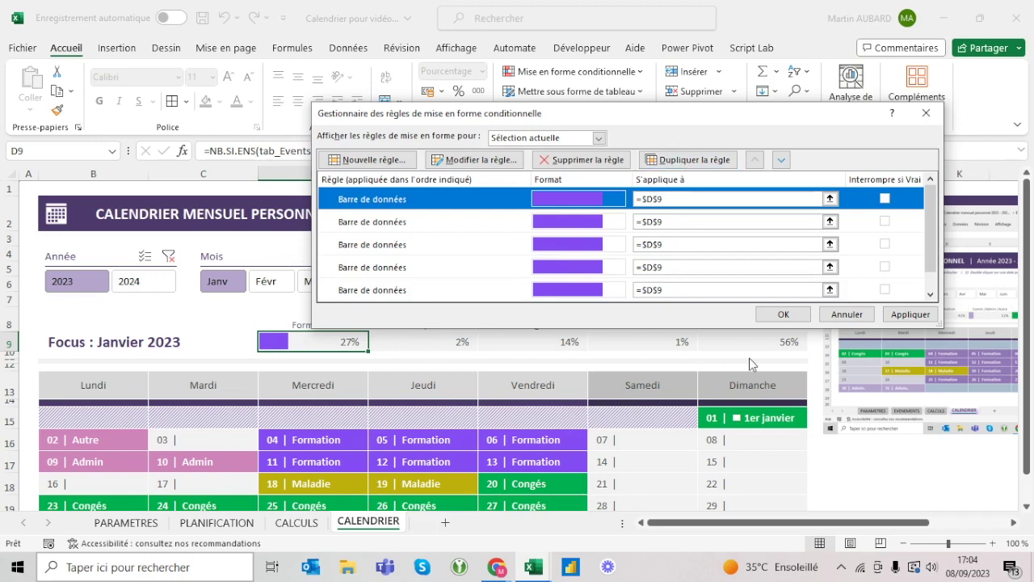
click(584, 224)
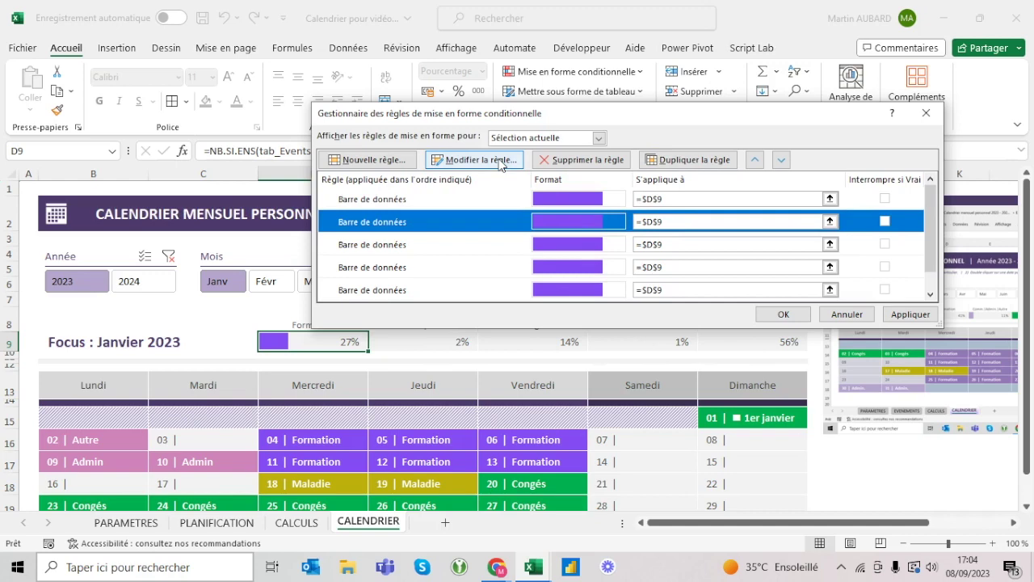
click(501, 162)
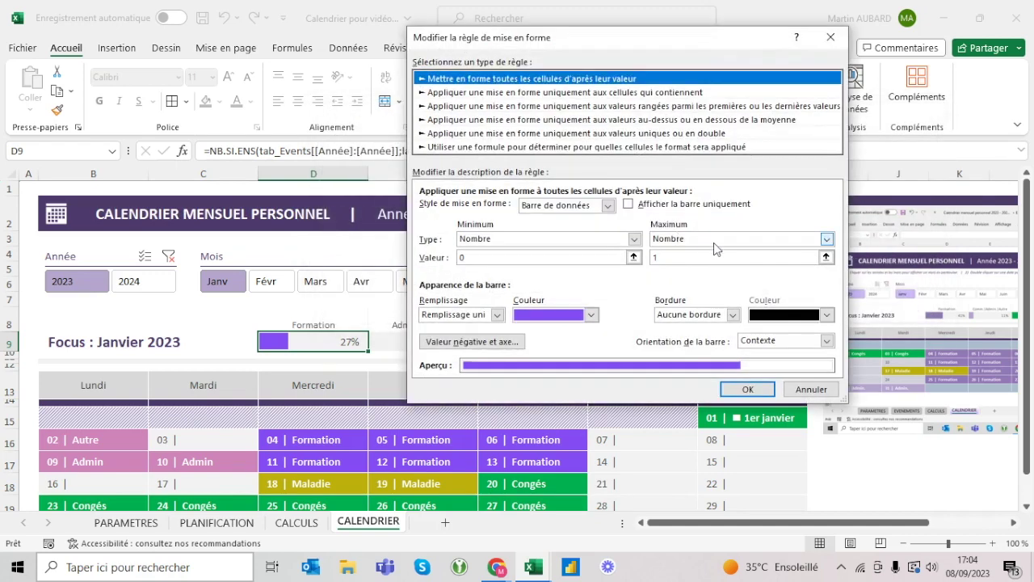
Recolour the second data-bar rule pink and the third green.
click(592, 315)
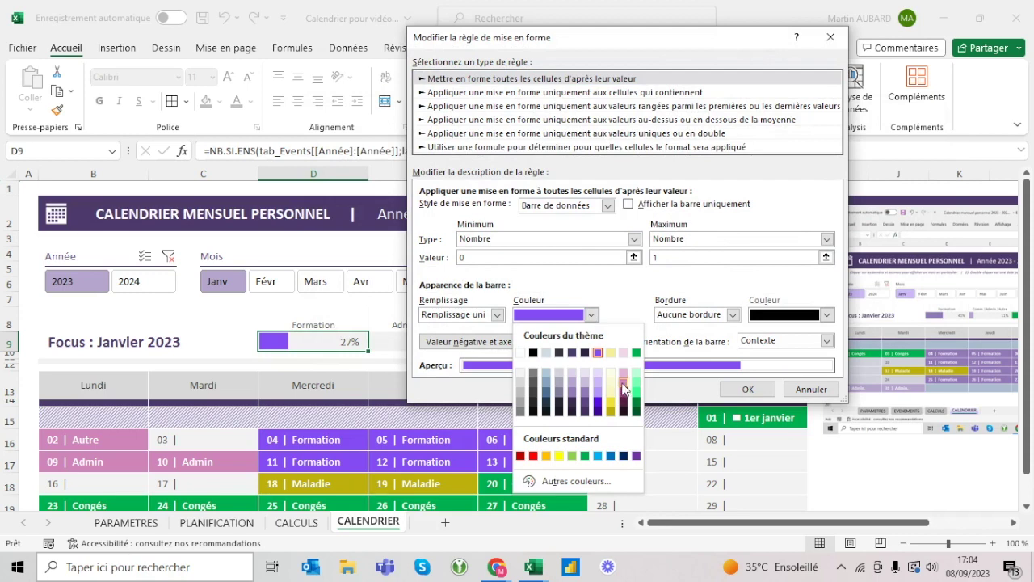
click(622, 386)
click(759, 389)
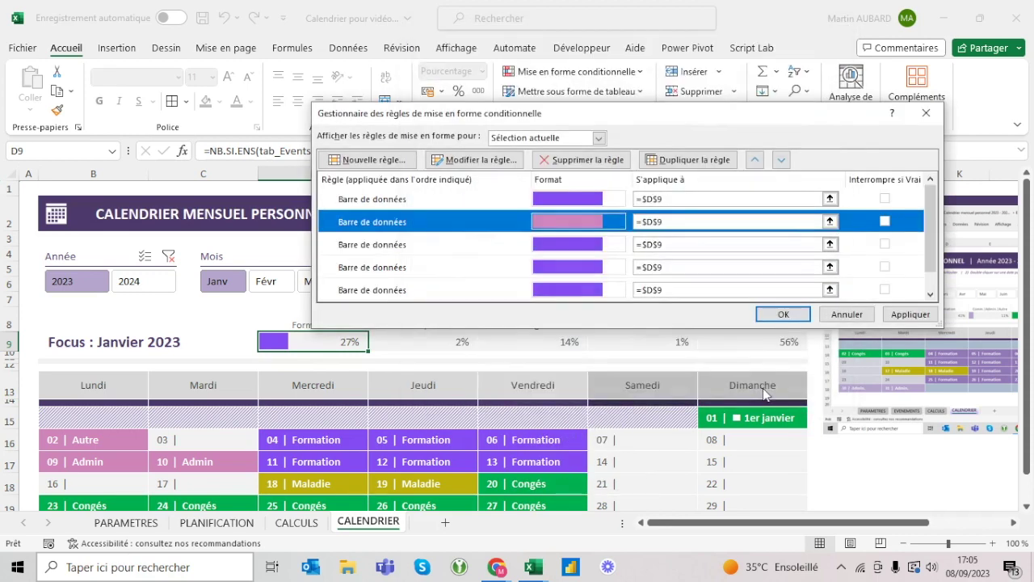
click(563, 246)
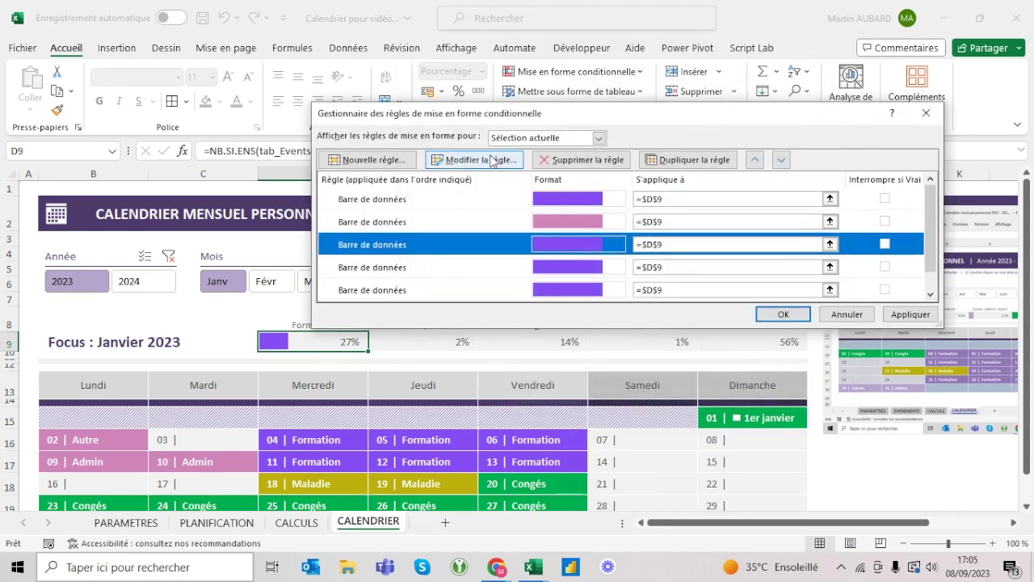
drag(569, 114, 550, 81)
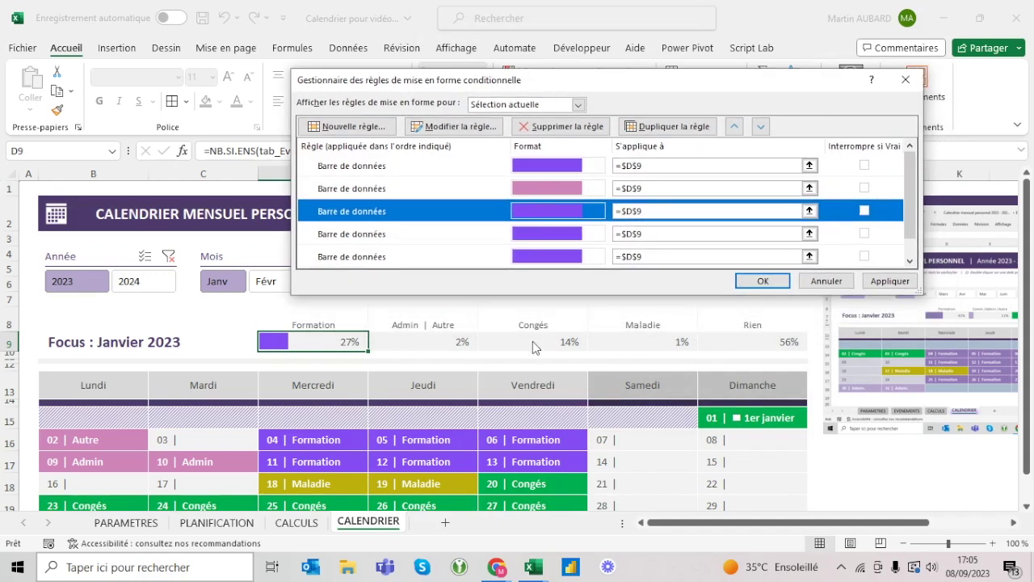
click(480, 131)
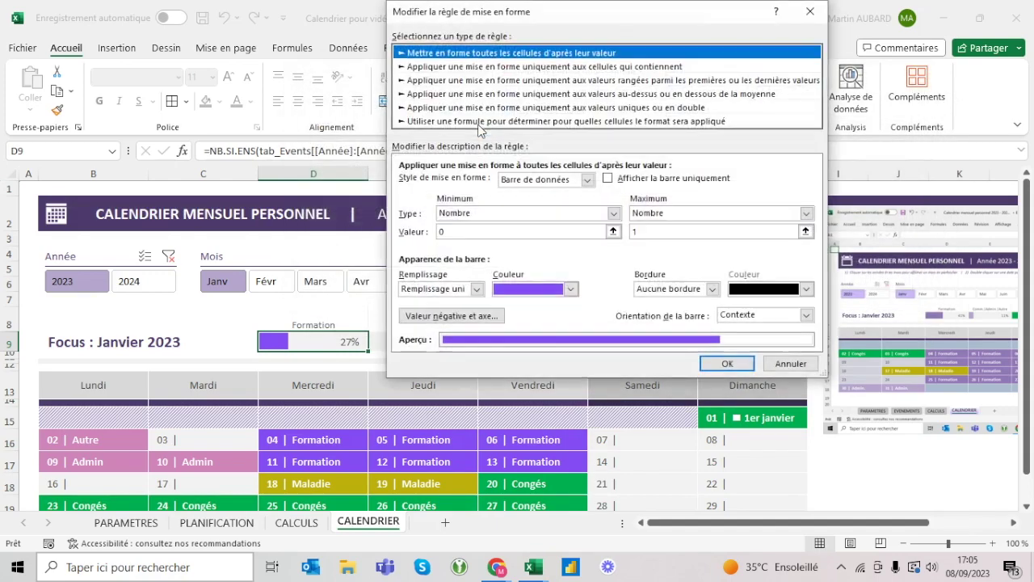
click(570, 288)
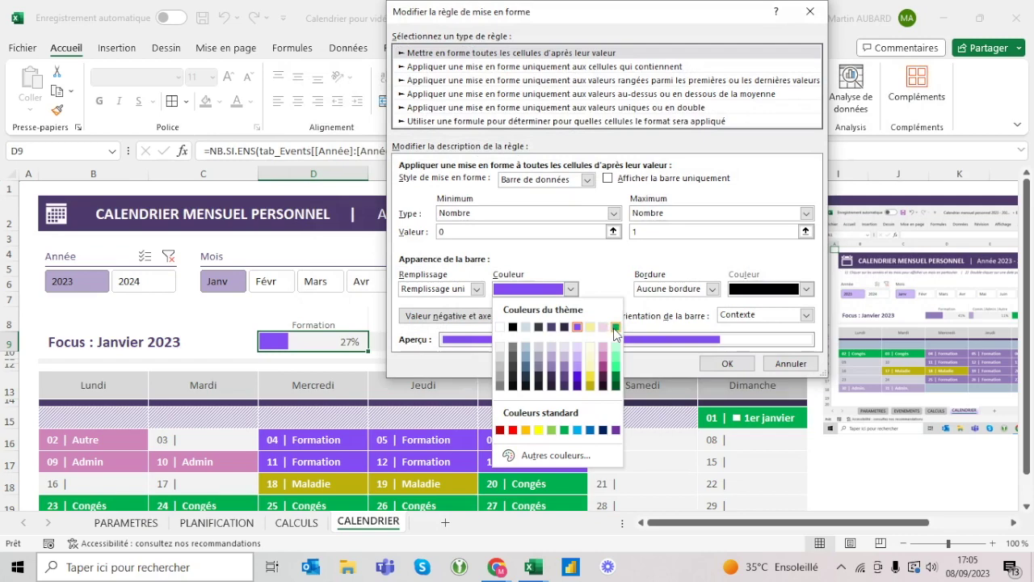
click(616, 326)
click(727, 364)
Set the fourth rule's bar to olive and the fifth rule's bar to light grey.
click(559, 236)
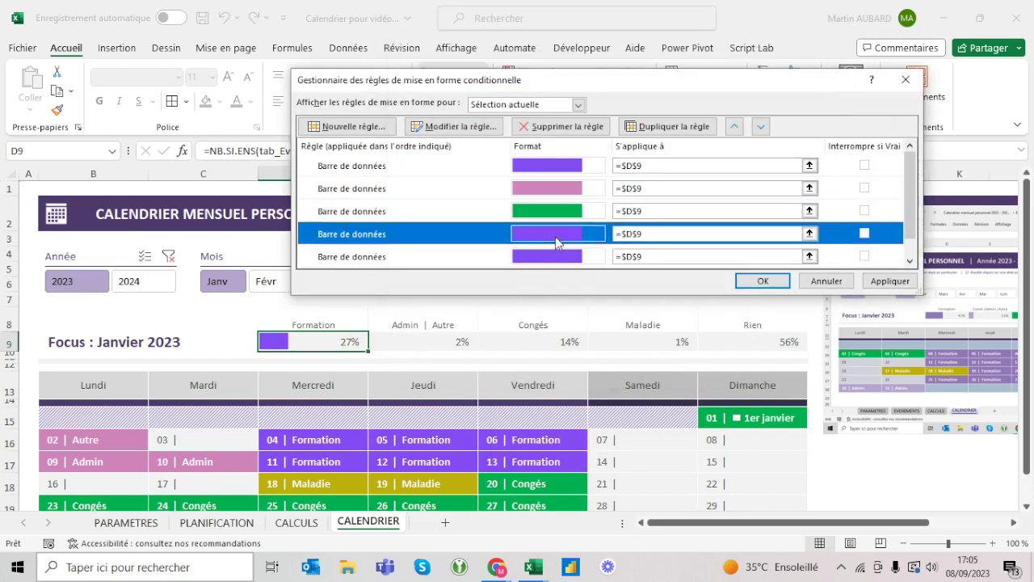
click(485, 130)
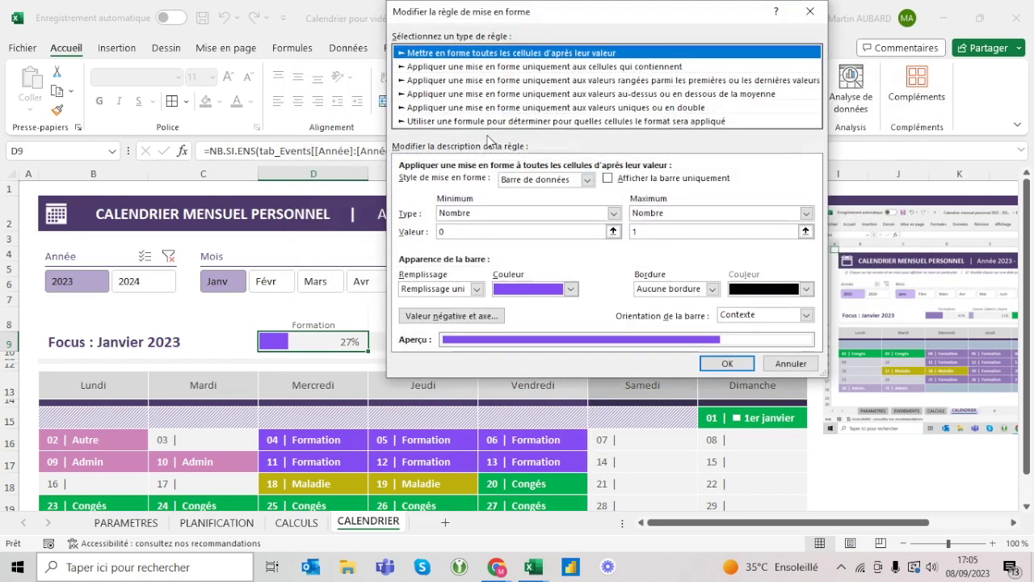
click(571, 289)
click(602, 315)
click(727, 363)
click(559, 258)
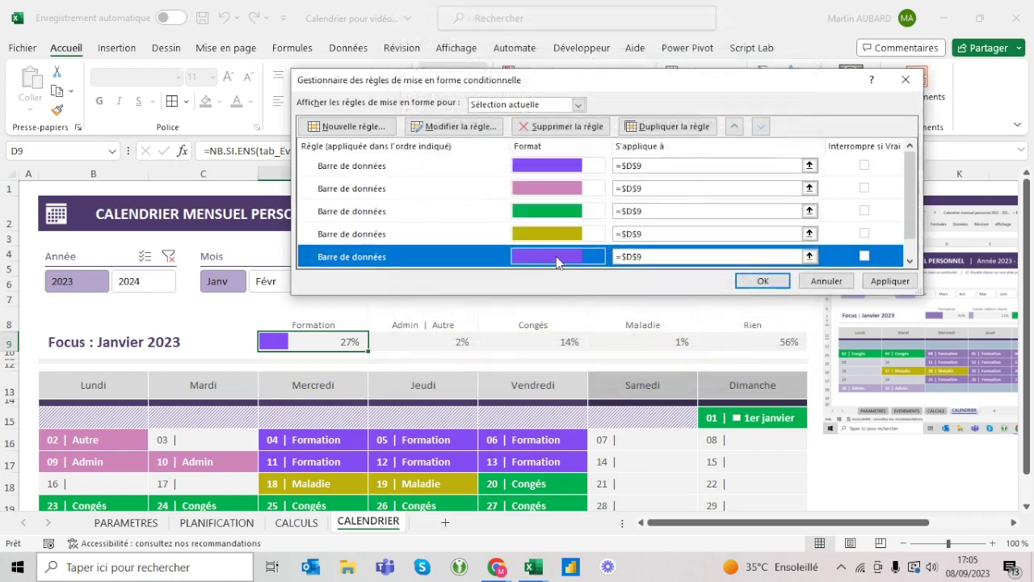
click(485, 130)
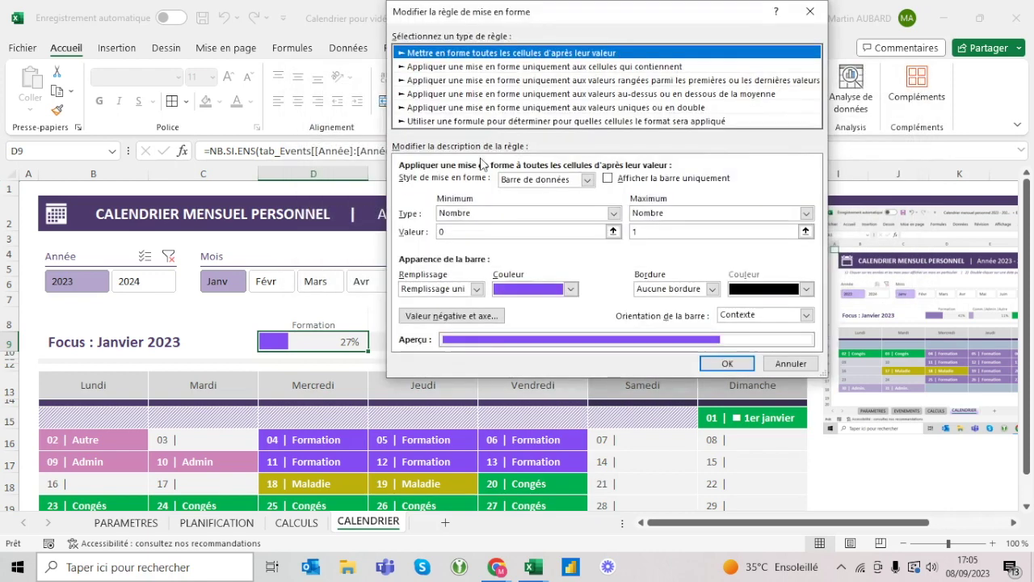
click(570, 288)
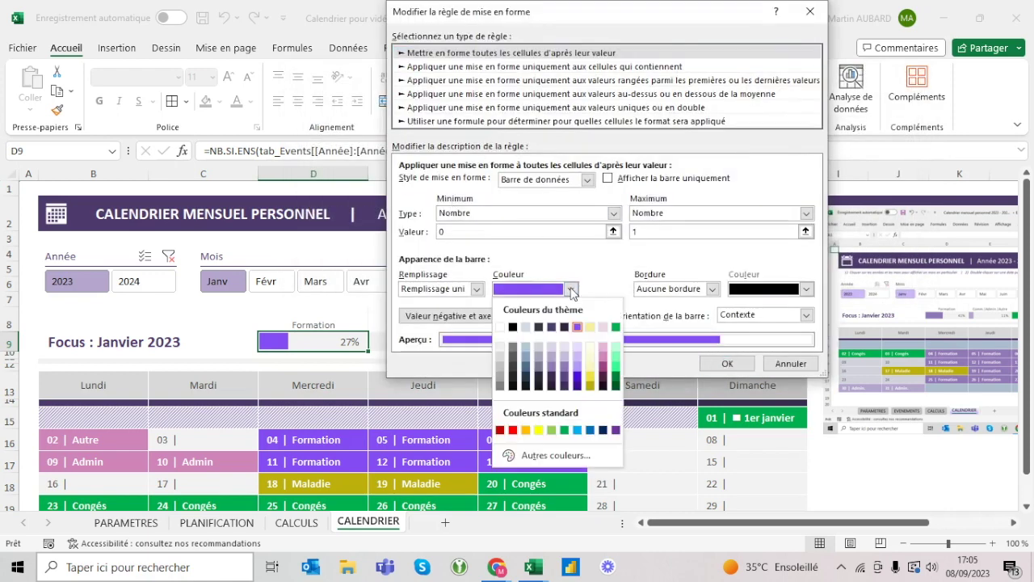
click(501, 372)
click(727, 364)
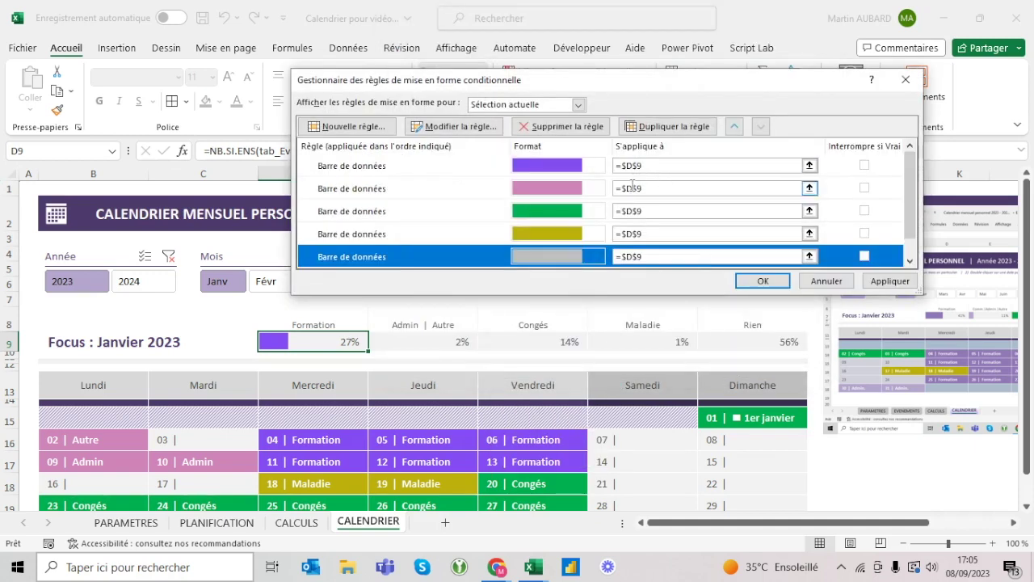
click(631, 188)
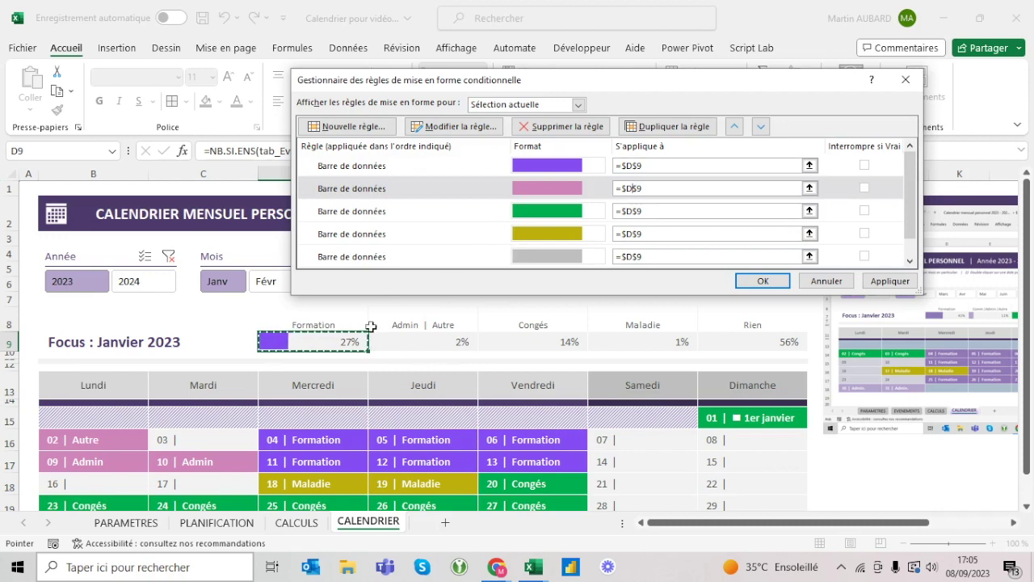
Change the Applies To of rules 2–5 to $E$9, $F$9, $G$9 and $H$9, and apply.
key(BackSpace)
text(E)
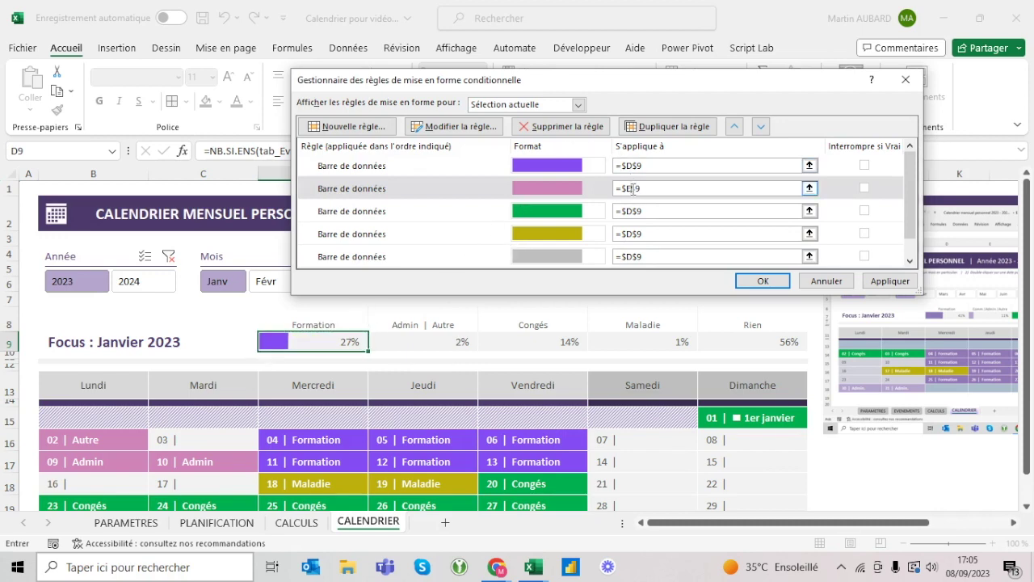
click(631, 210)
key(BackSpace)
text(F)
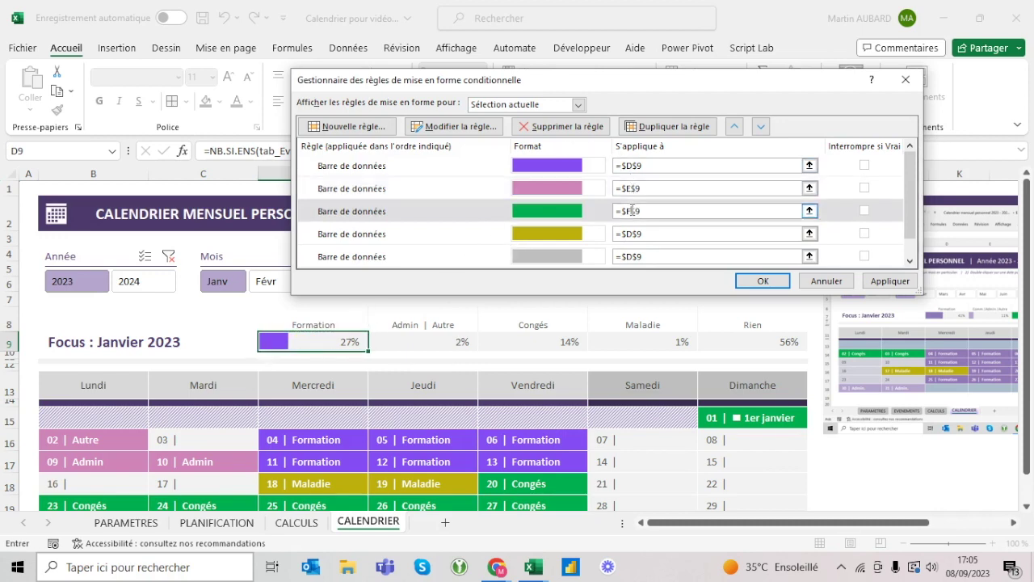
click(631, 235)
key(BackSpace)
text(G)
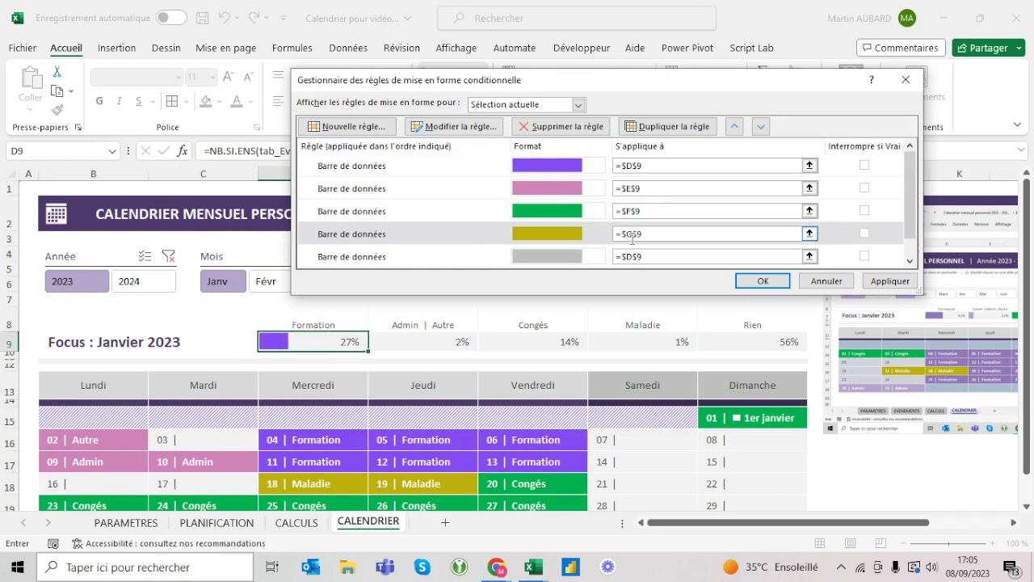
click(631, 256)
key(BackSpace)
text(H)
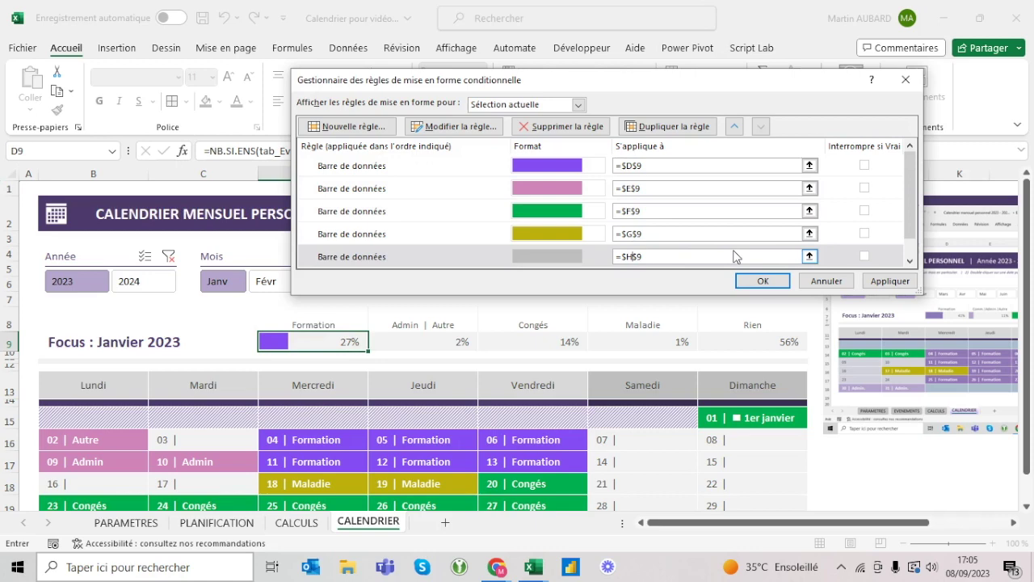
click(869, 170)
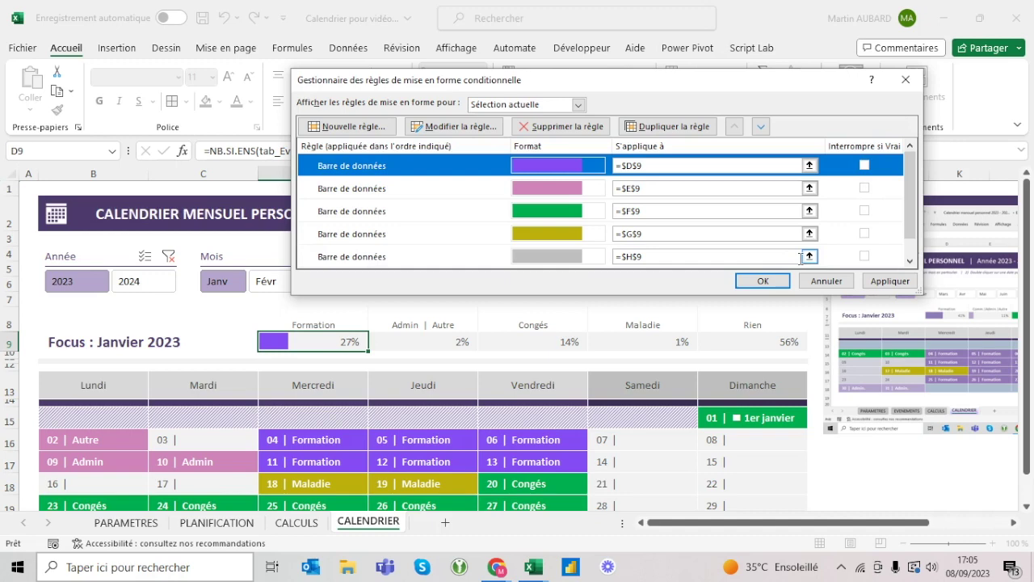
click(763, 280)
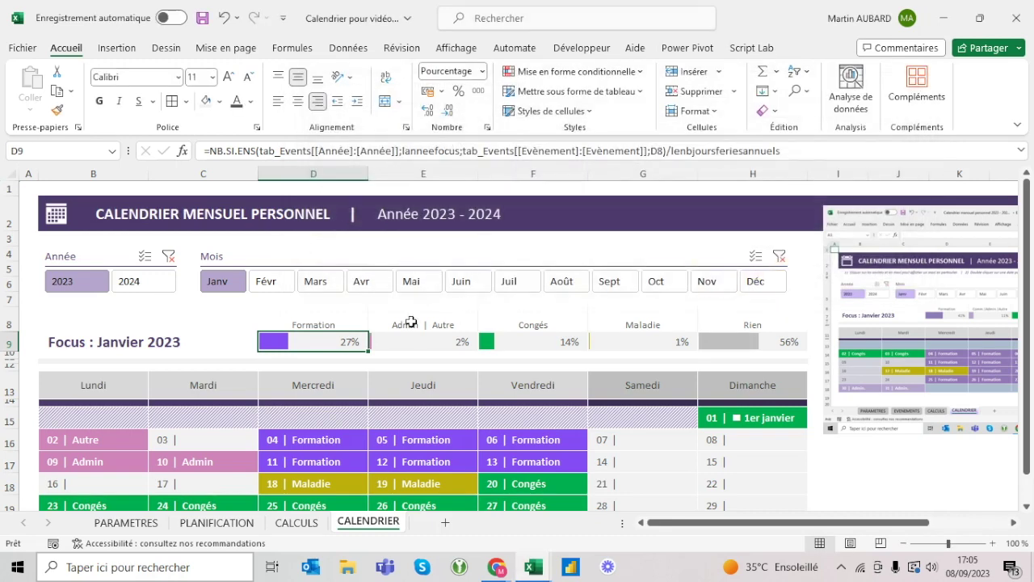
Check the E9 and G9 percentages and test the Année slicer with 2024, then 2023.
click(406, 322)
click(393, 345)
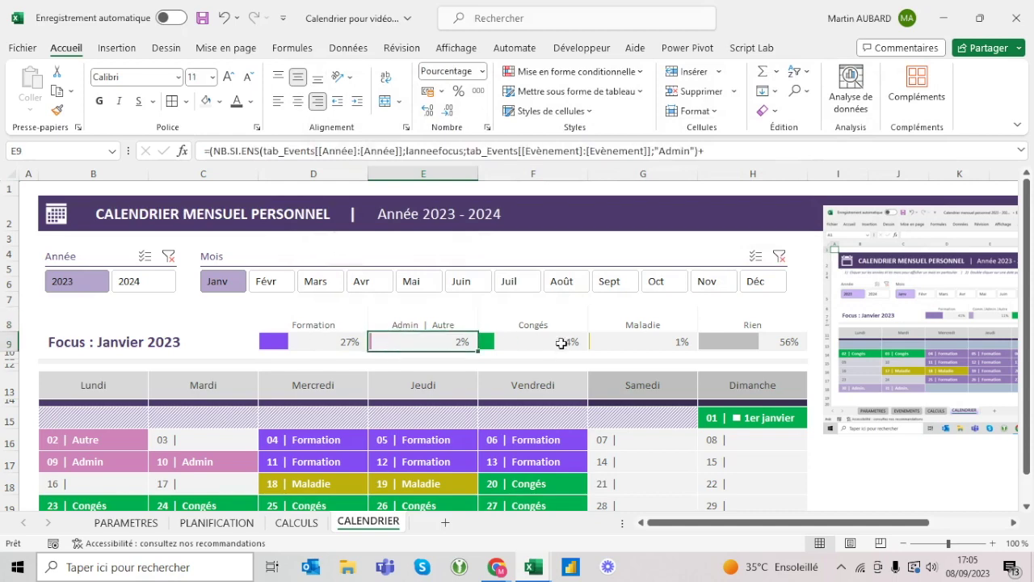
click(607, 342)
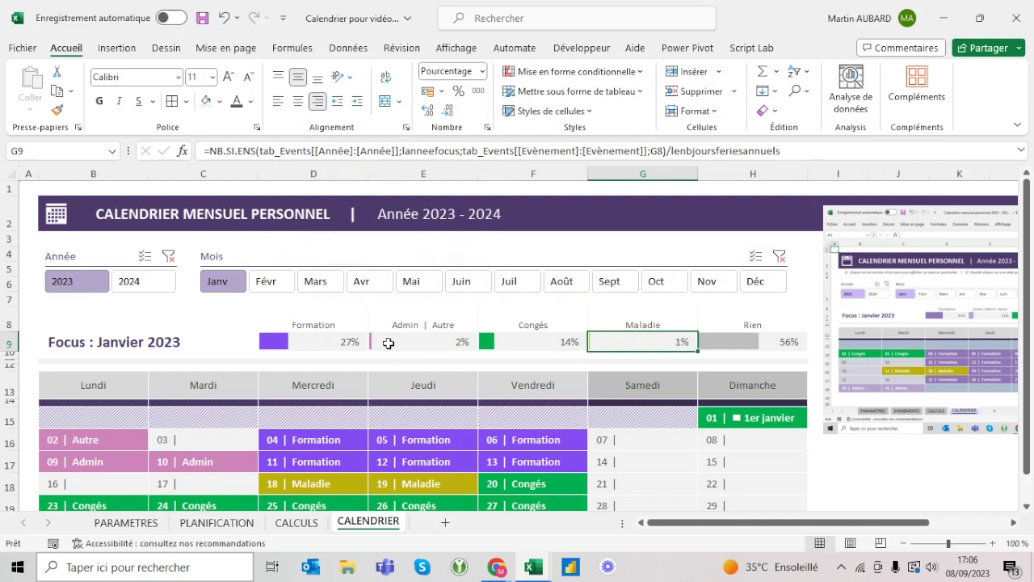
click(162, 285)
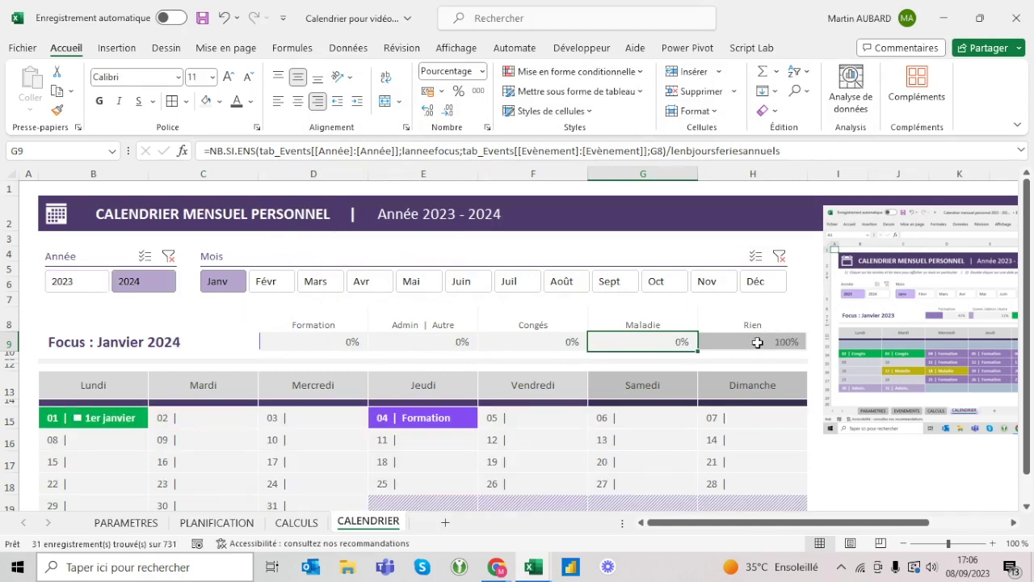
click(74, 289)
Rename the H8 heading from Rien to 'Non planifié' and collapse the ribbon.
click(743, 320)
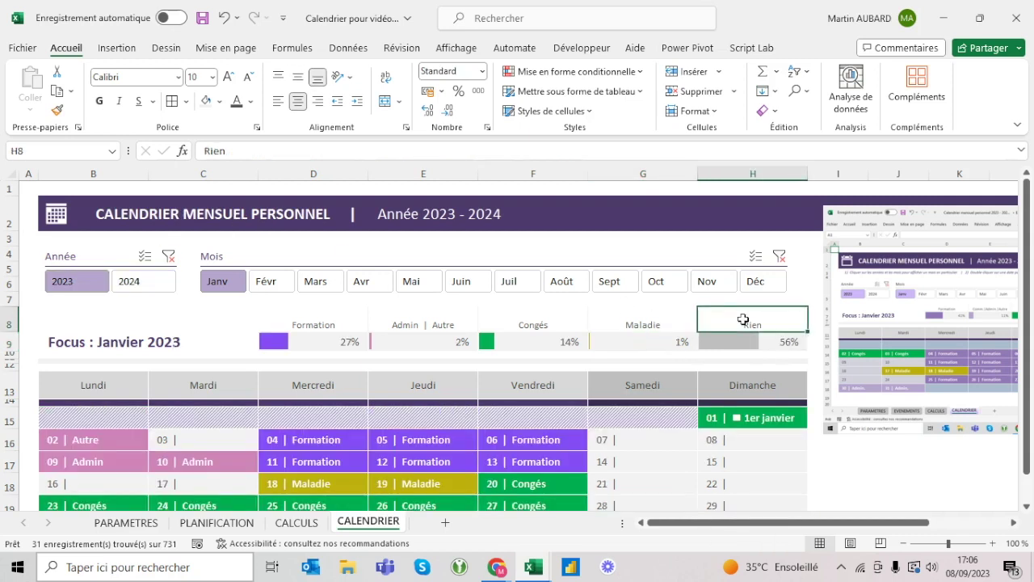
text(Non planif)
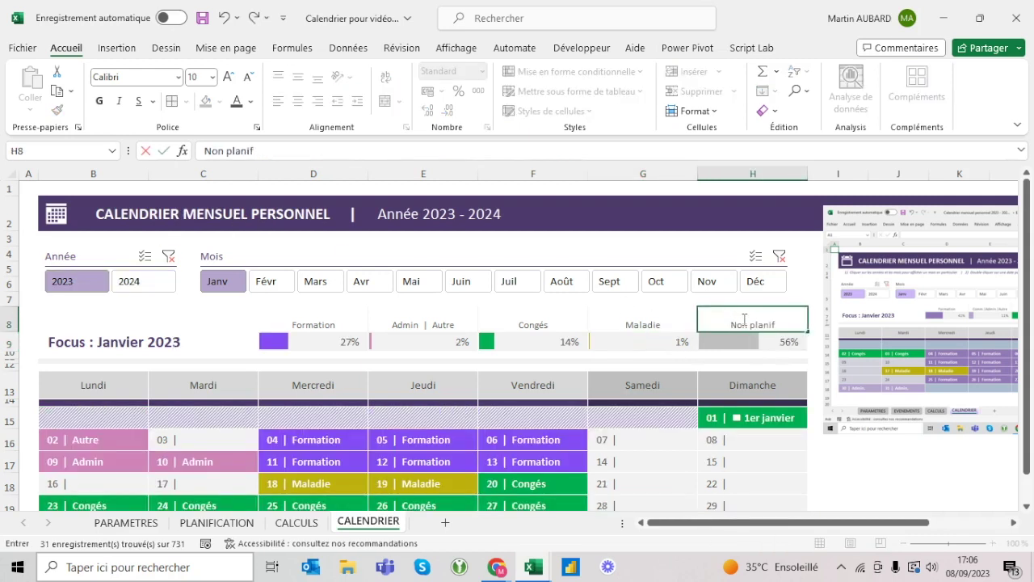
text(ié)
key(Return)
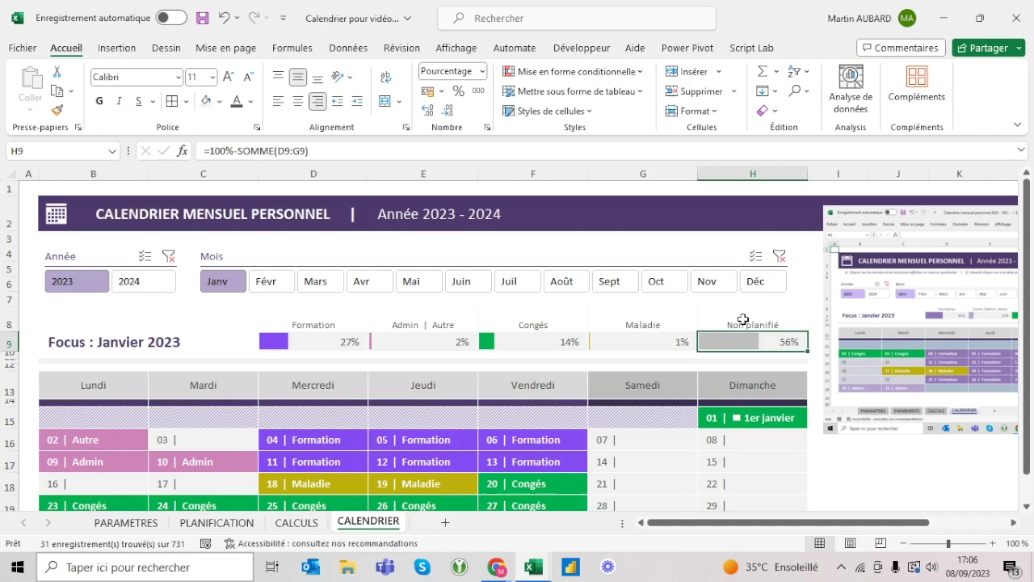
double_click(67, 48)
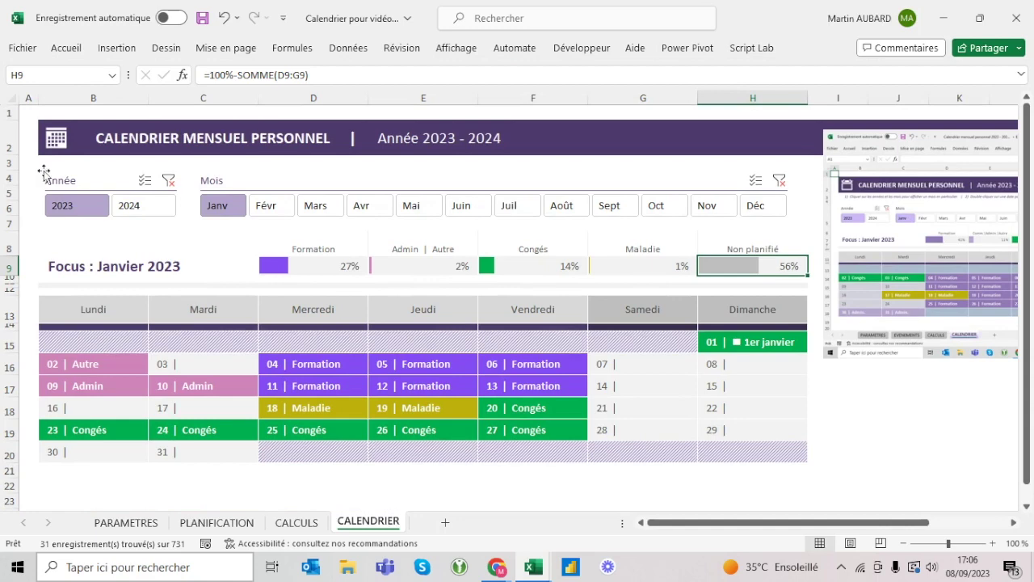
click(266, 207)
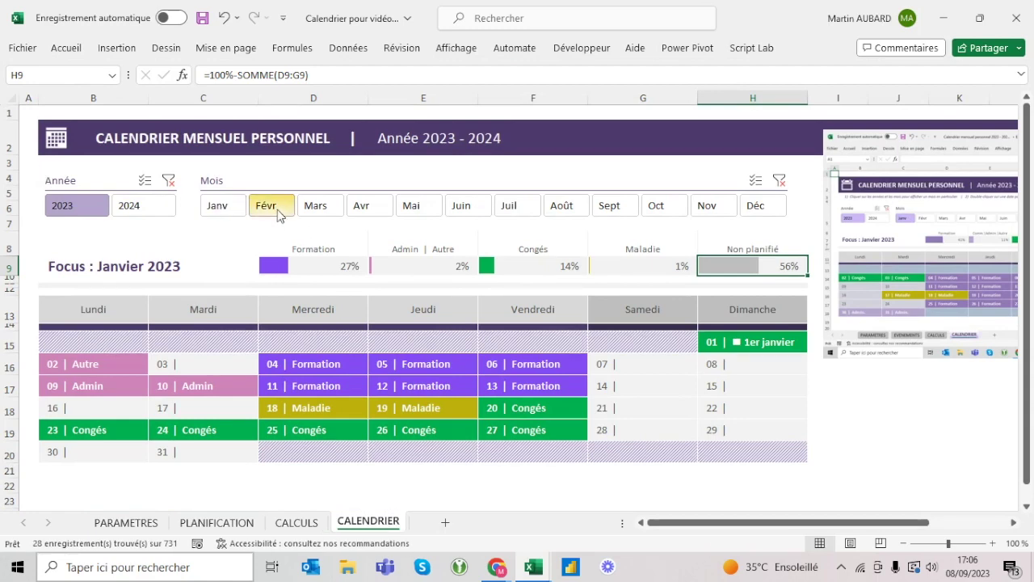
click(315, 206)
click(364, 206)
click(410, 205)
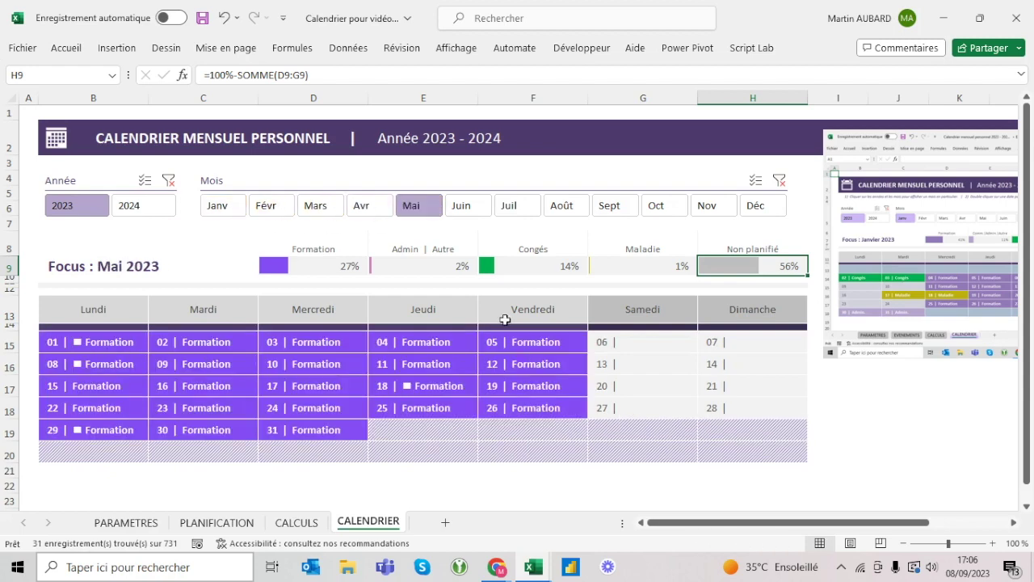
click(216, 207)
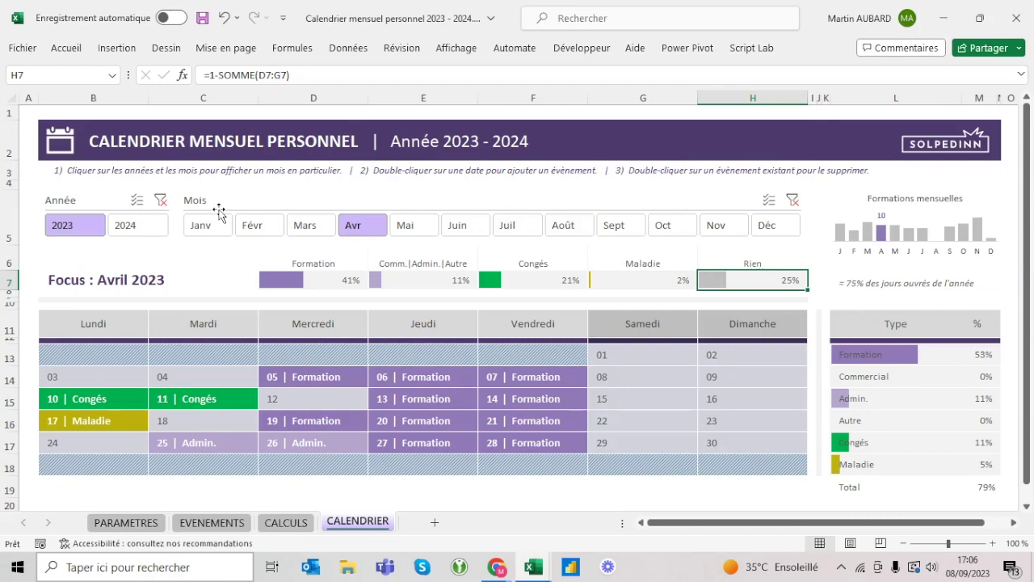
click(305, 224)
click(405, 224)
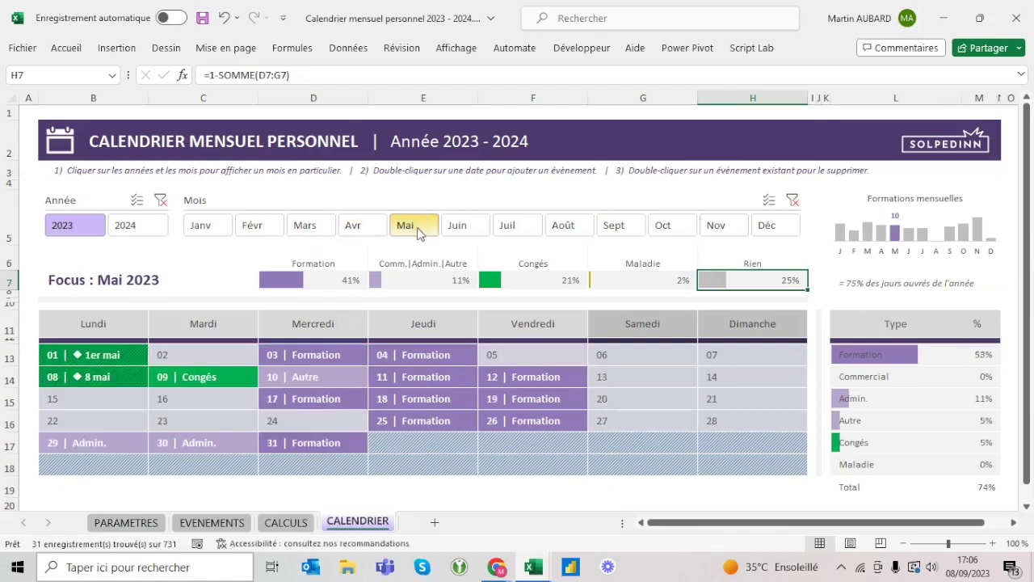
click(357, 227)
click(252, 225)
click(202, 225)
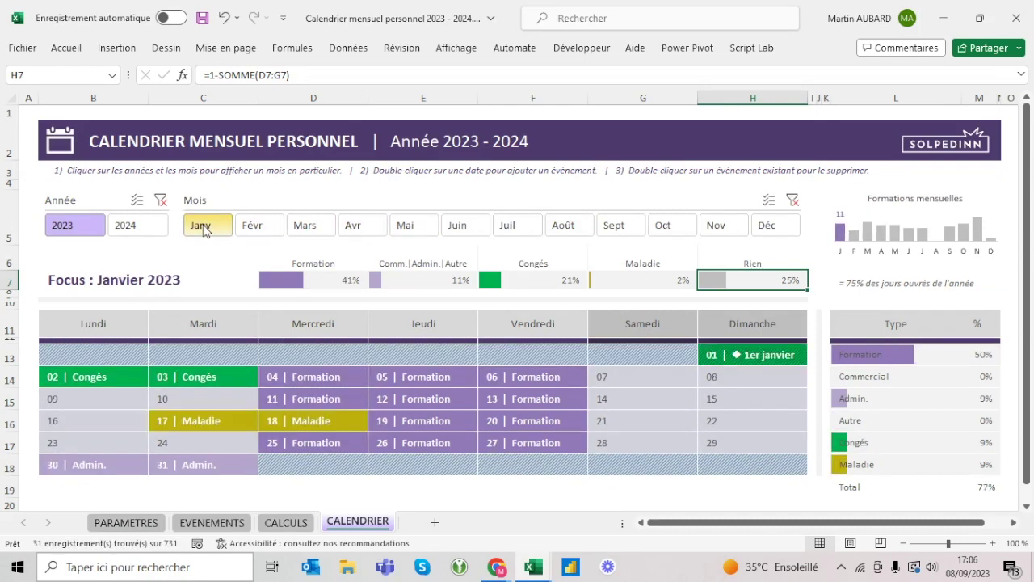
click(432, 233)
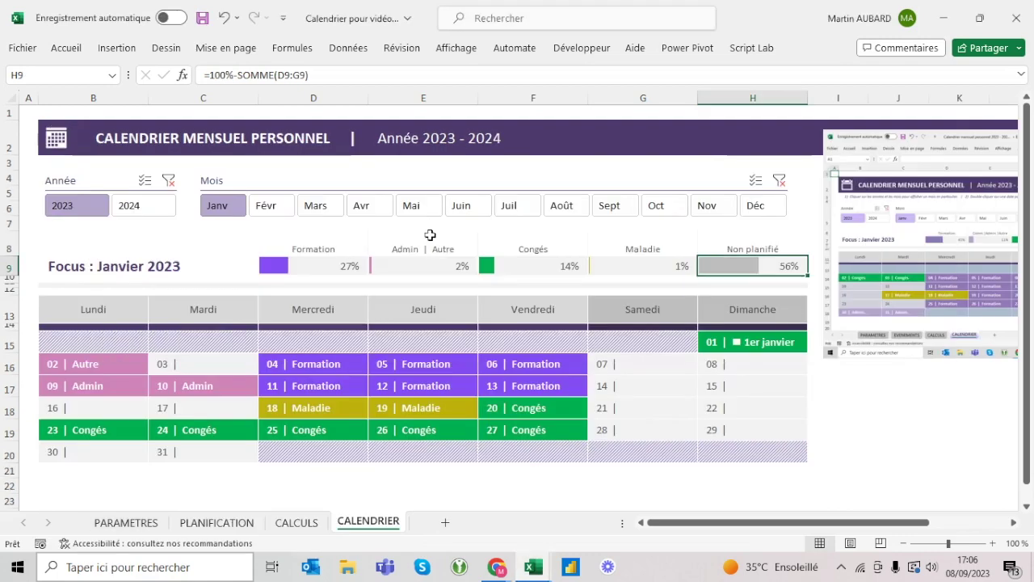
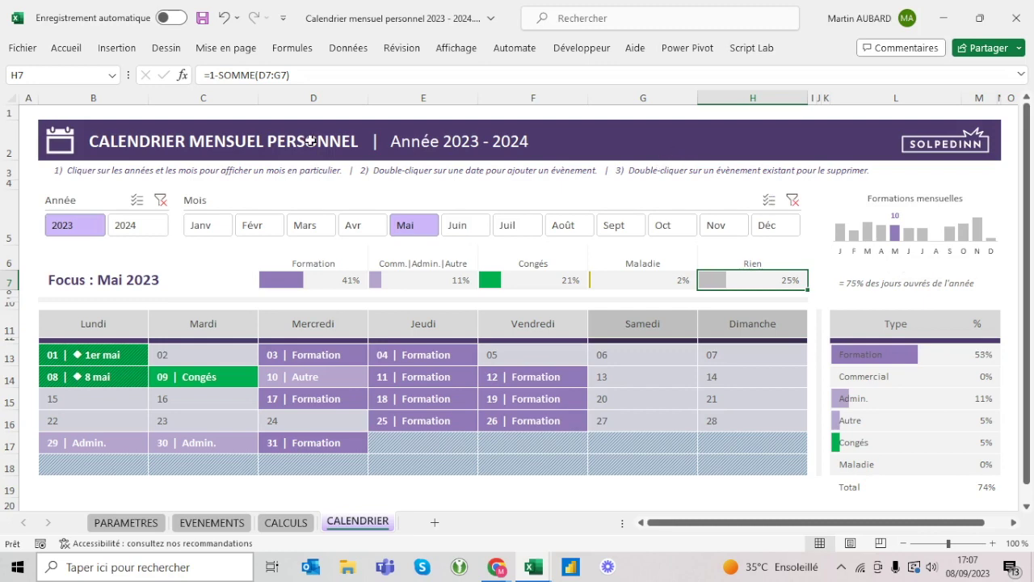
Book Tuesday 16 May 2023 as a Formation event.
double_click(204, 399)
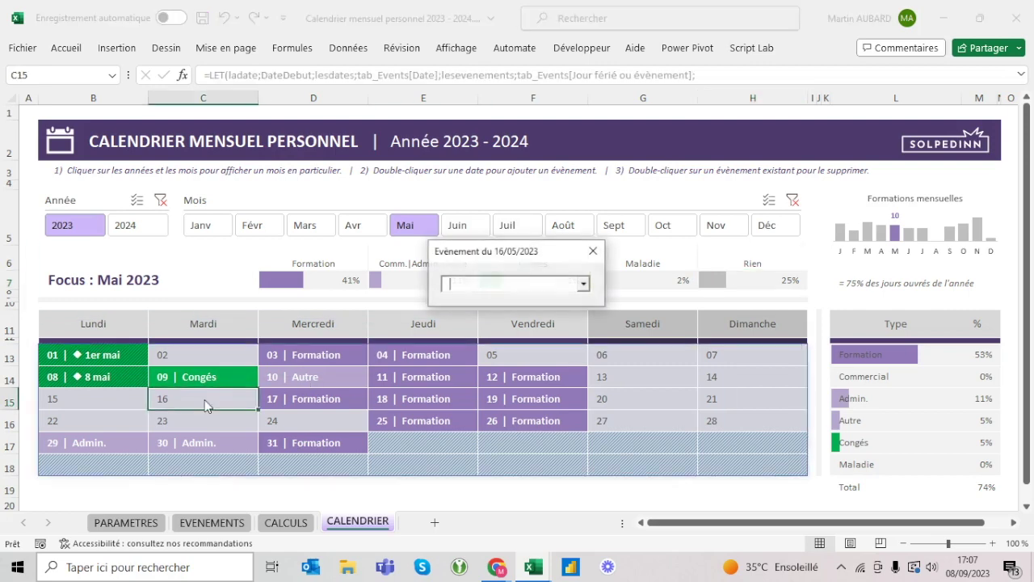
click(584, 288)
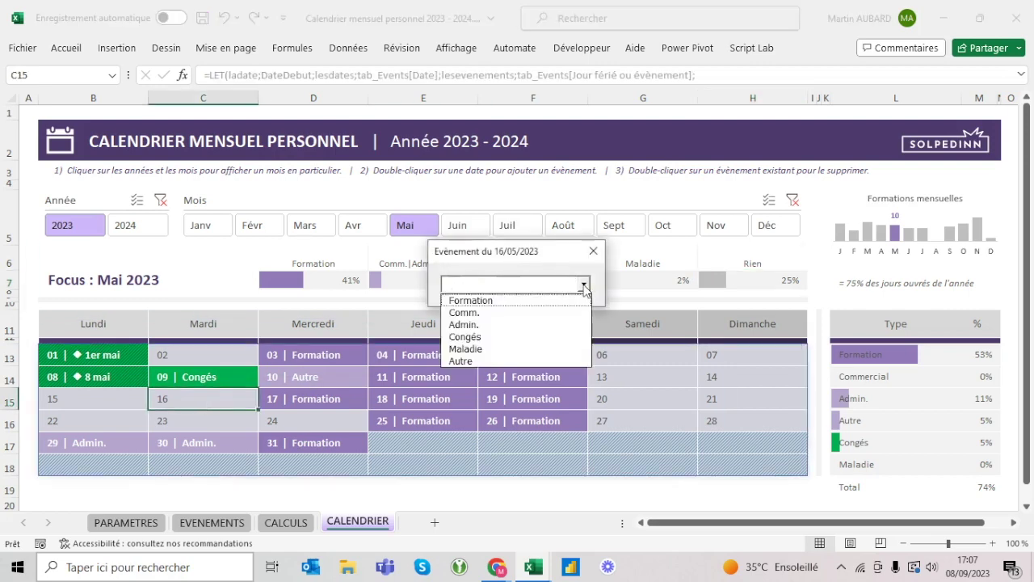
click(485, 300)
Book Tuesday 23 May 2023 as Congés.
double_click(246, 427)
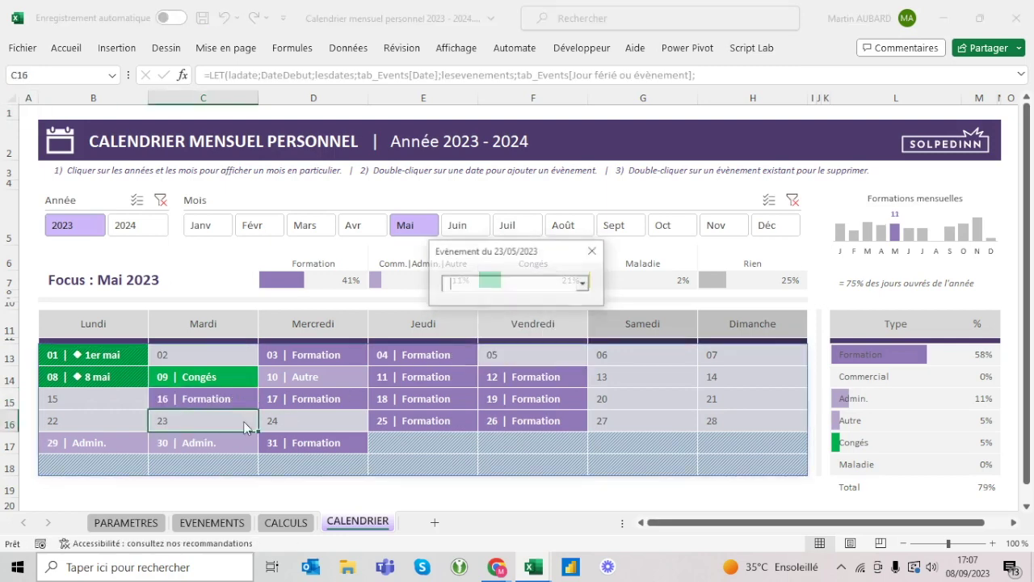
click(584, 288)
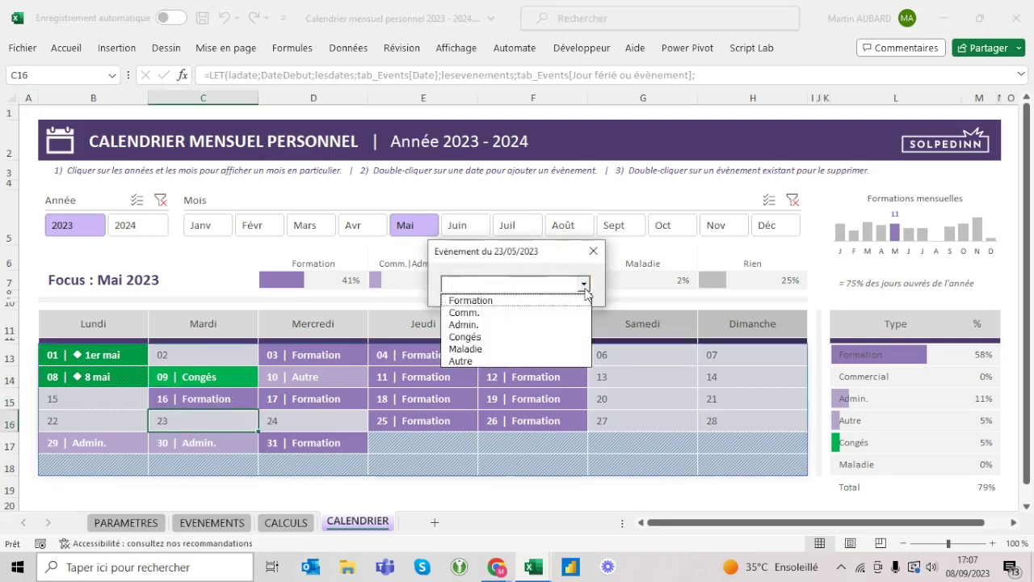
click(488, 335)
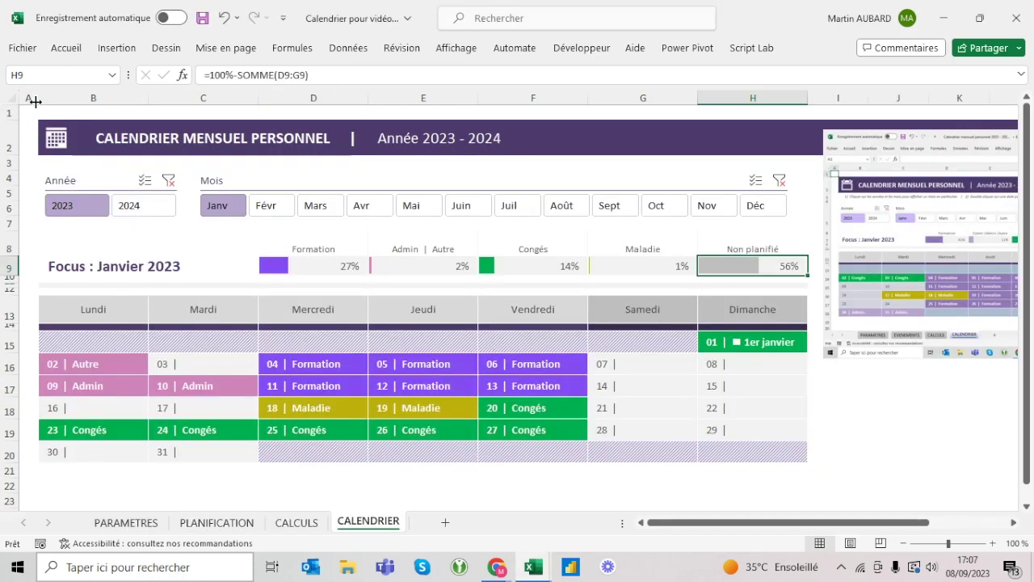
Test the month and year slicers, switching between January–March 2023 and 2024.
click(31, 111)
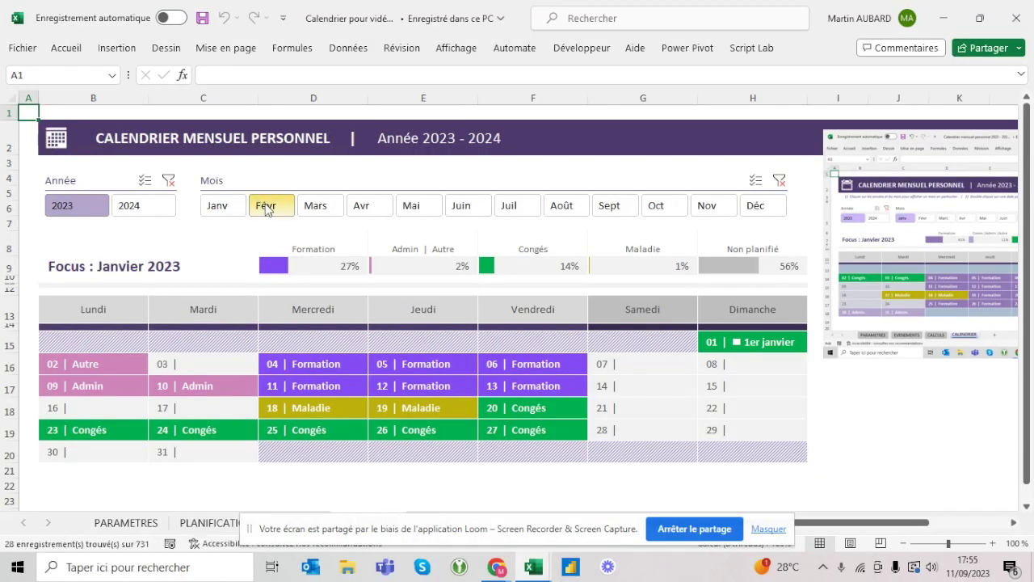
click(267, 205)
click(332, 211)
click(266, 205)
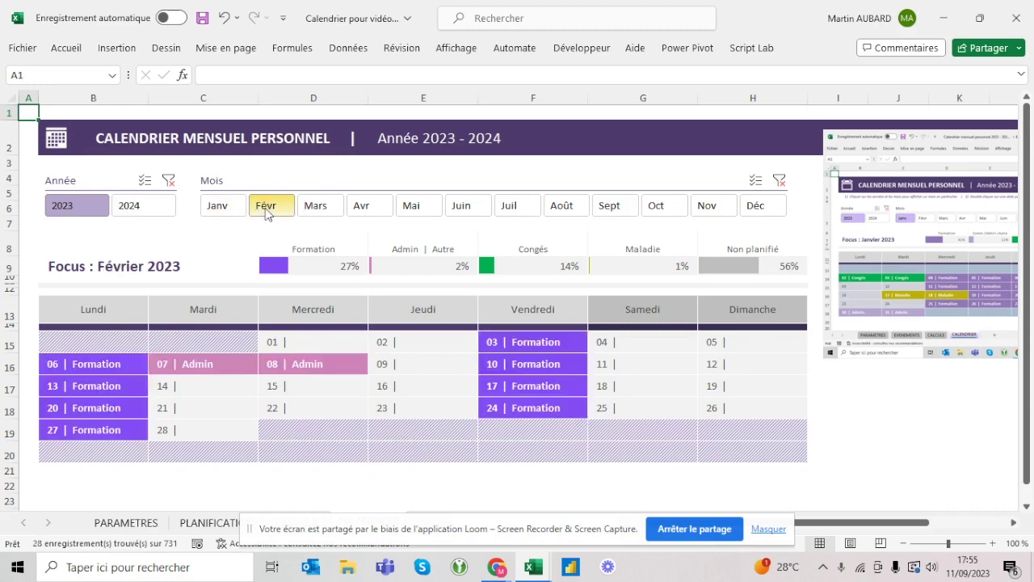
click(223, 206)
click(328, 215)
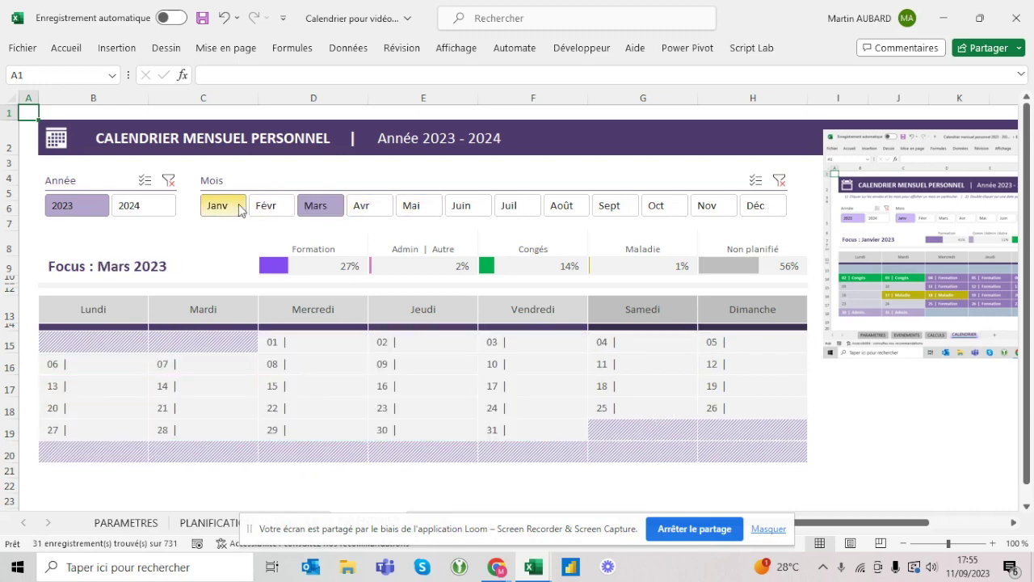
click(234, 209)
click(147, 208)
click(85, 205)
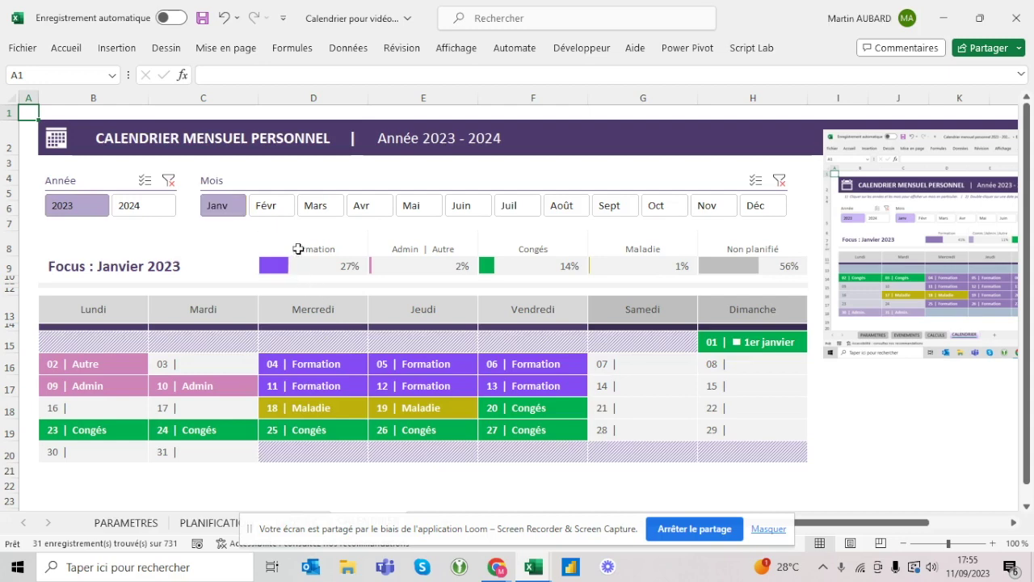
click(136, 206)
click(67, 209)
Return the calendar to January 2023 and delete the reference screenshot.
click(258, 212)
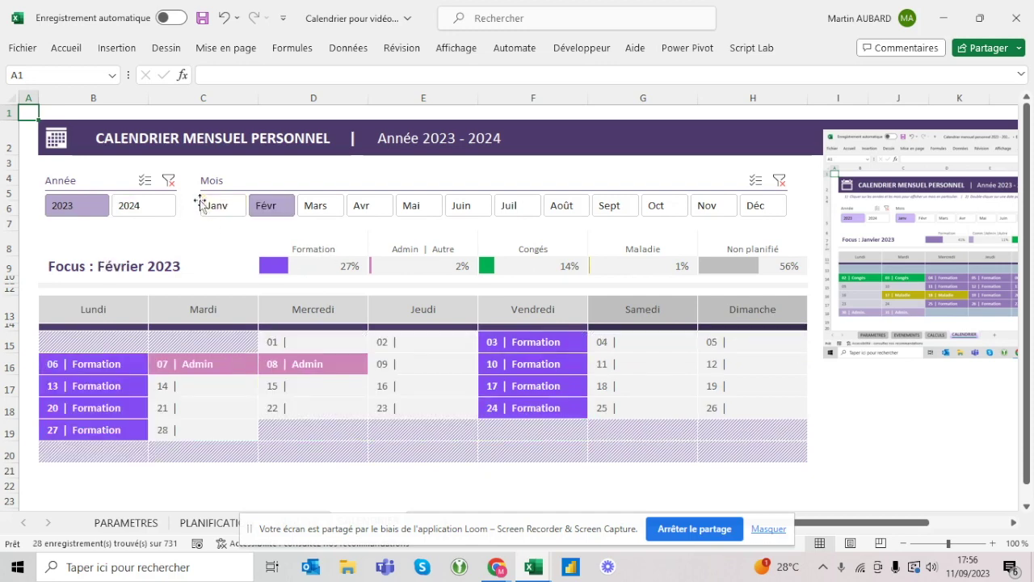
click(218, 205)
click(919, 299)
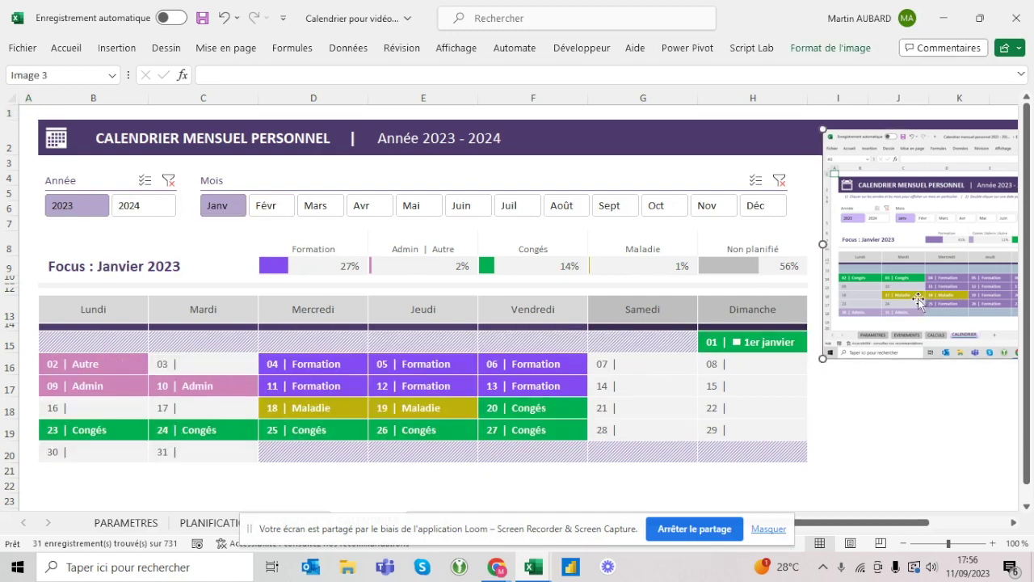
key(Delete)
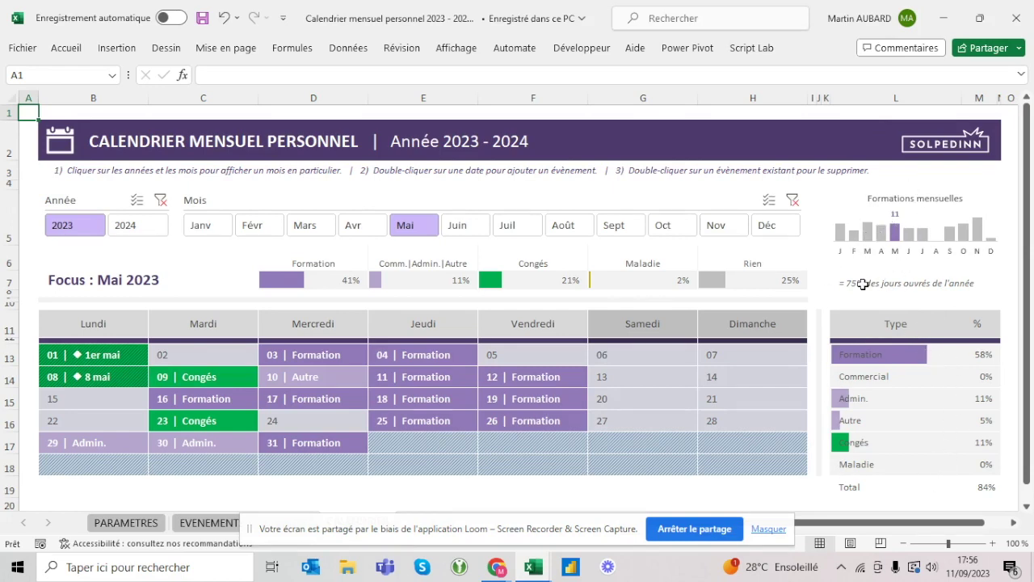
In the finished calendar, try April 2023 and April 2024, then step back through March to January 2023.
key(alt+Tab)
key(alt+Tab)
click(380, 230)
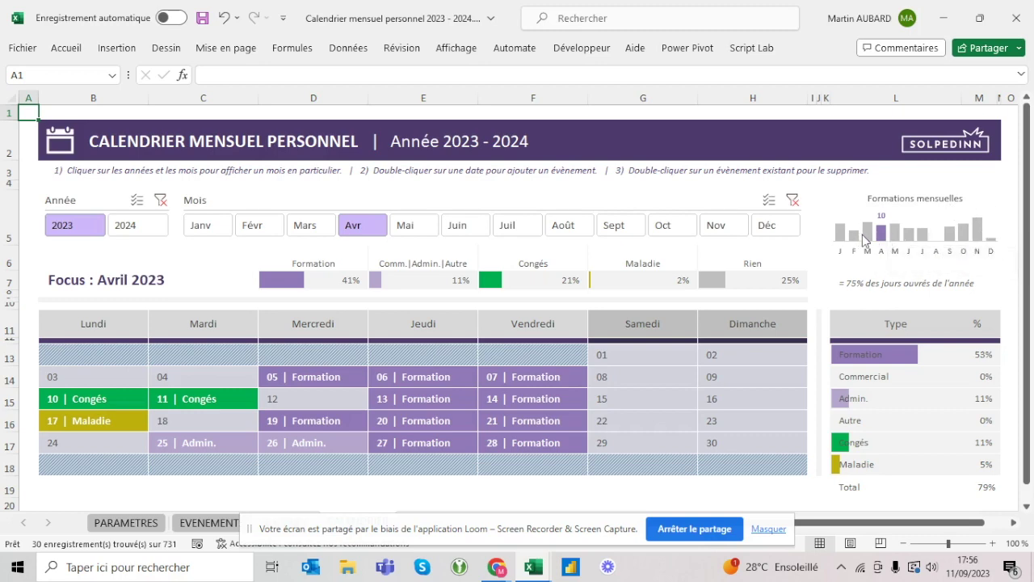
mouse_move(978, 231)
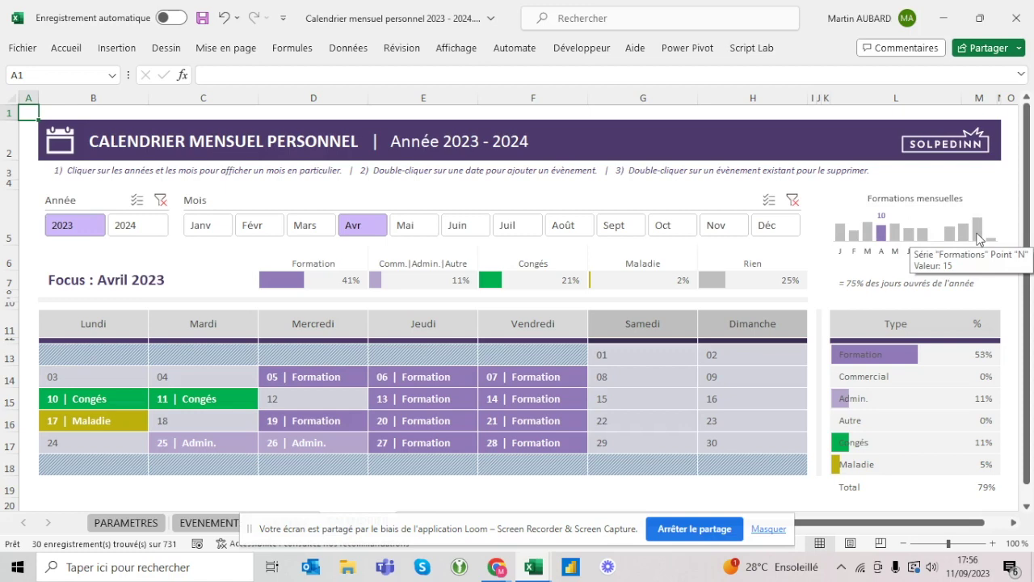
click(127, 226)
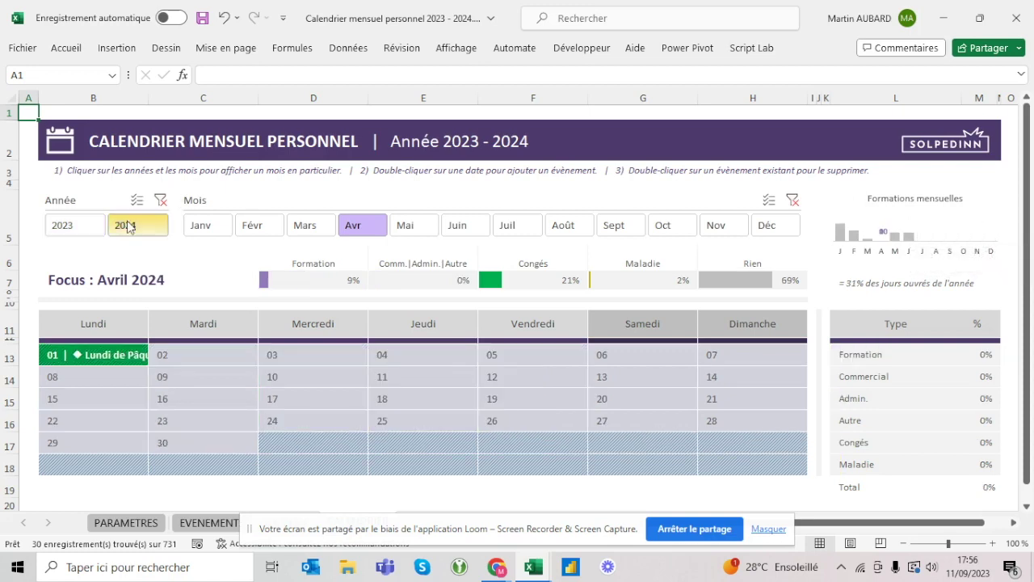
click(75, 226)
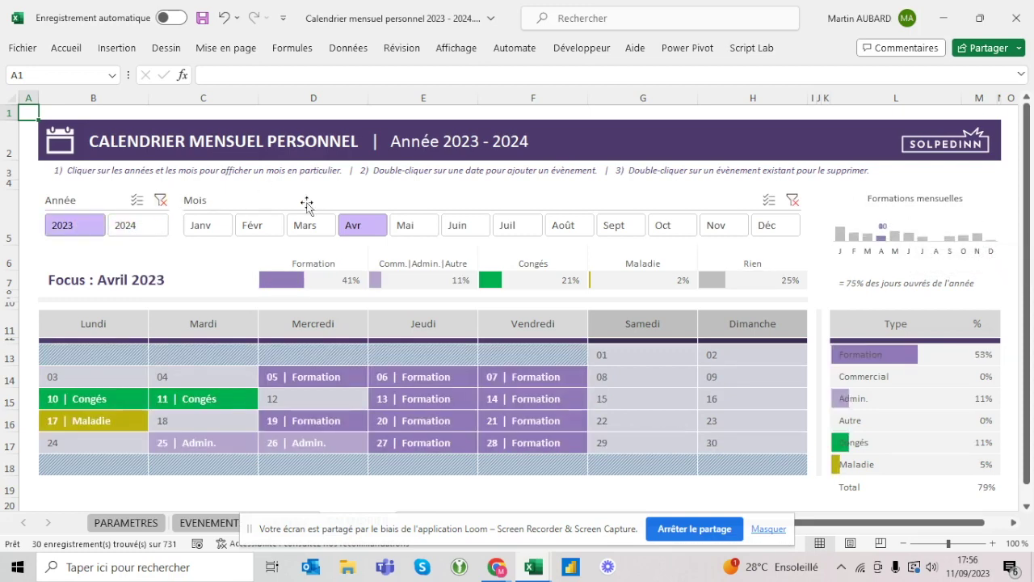
click(299, 227)
click(254, 228)
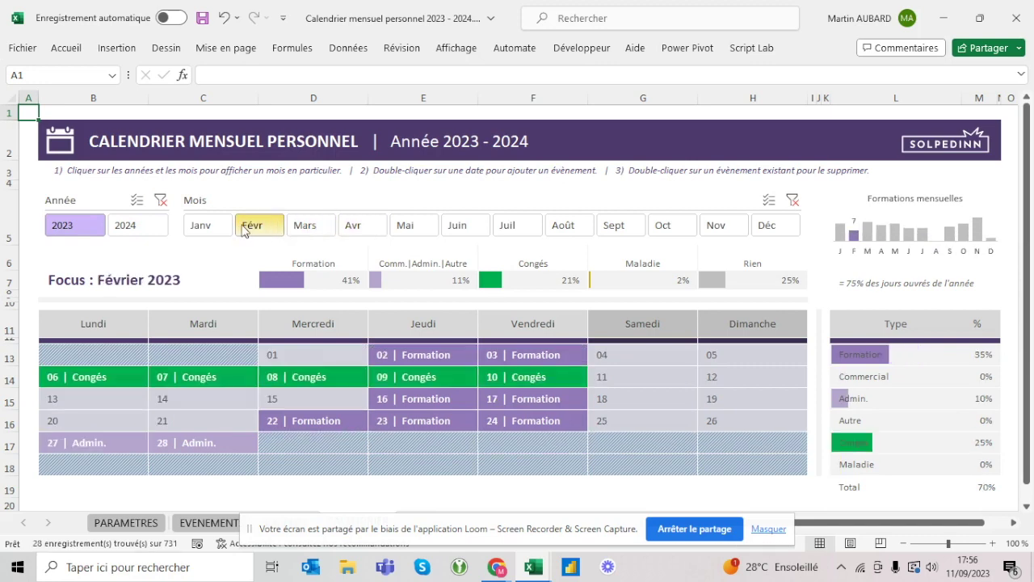
click(206, 227)
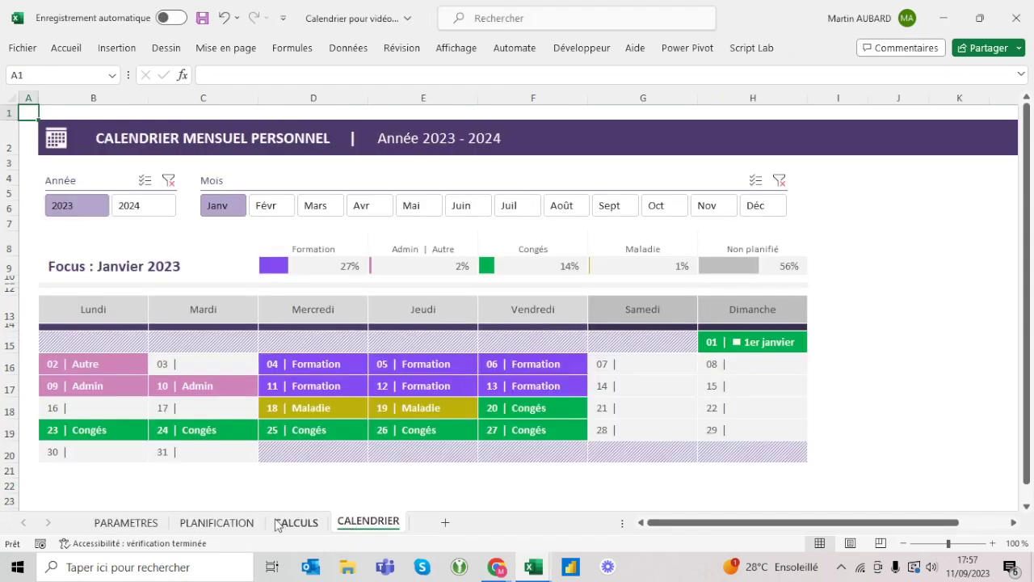
On the CALCULS sheet, set column A's width to 3.
click(282, 525)
click(109, 126)
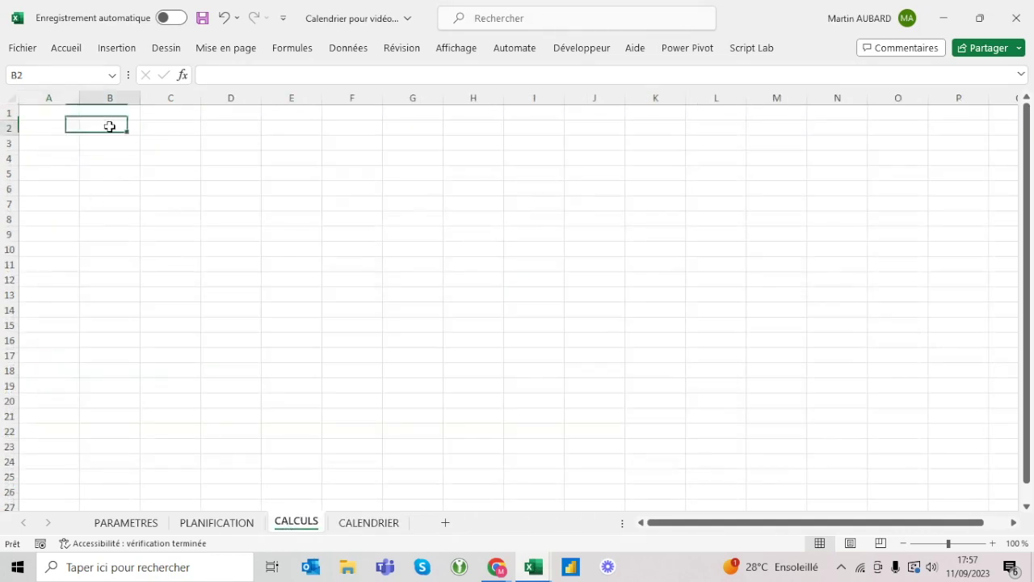
right_click(65, 103)
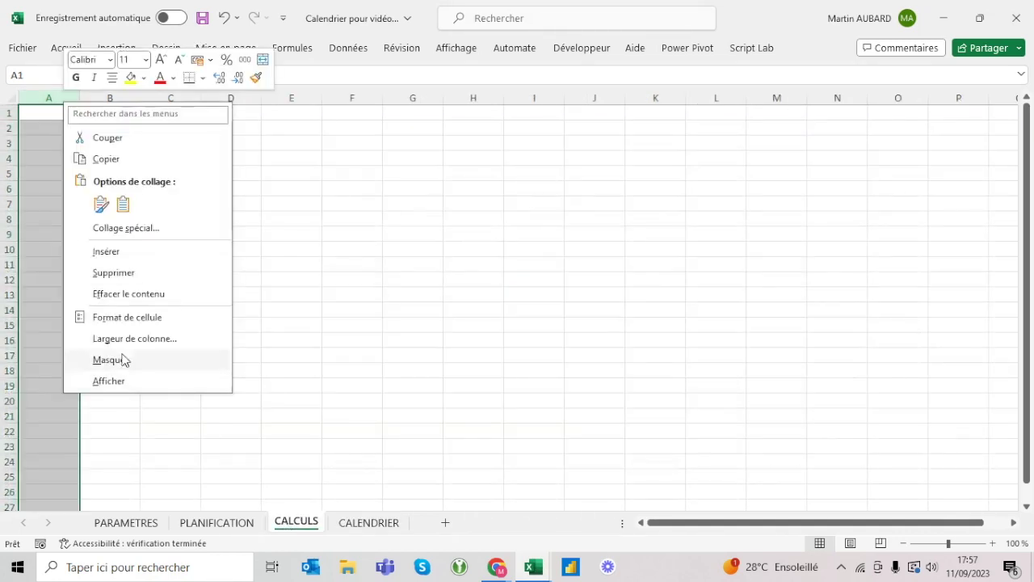
click(122, 340)
text(3)
key(Return)
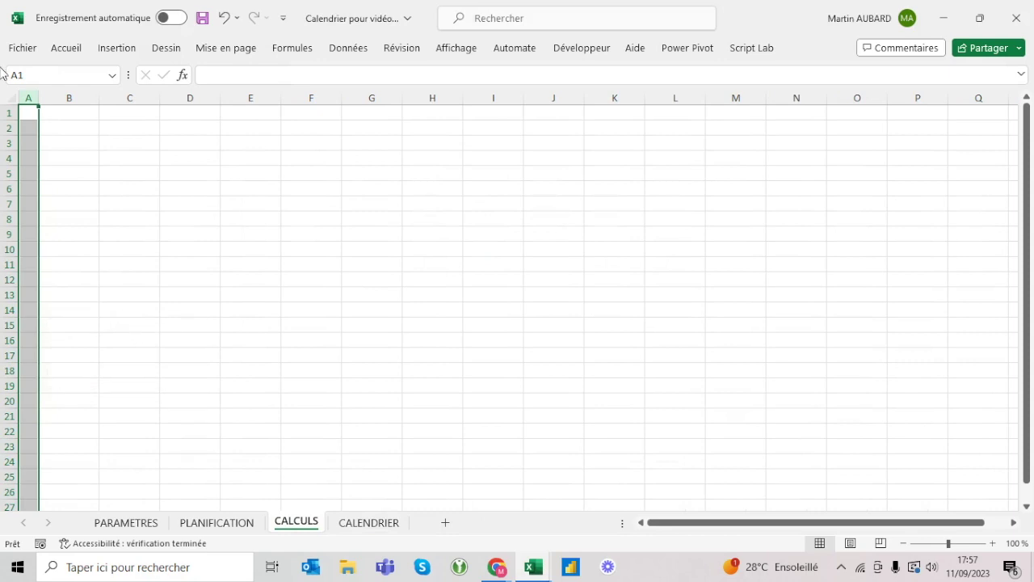
Set row 2's height to 30.
click(10, 128)
right_click(9, 127)
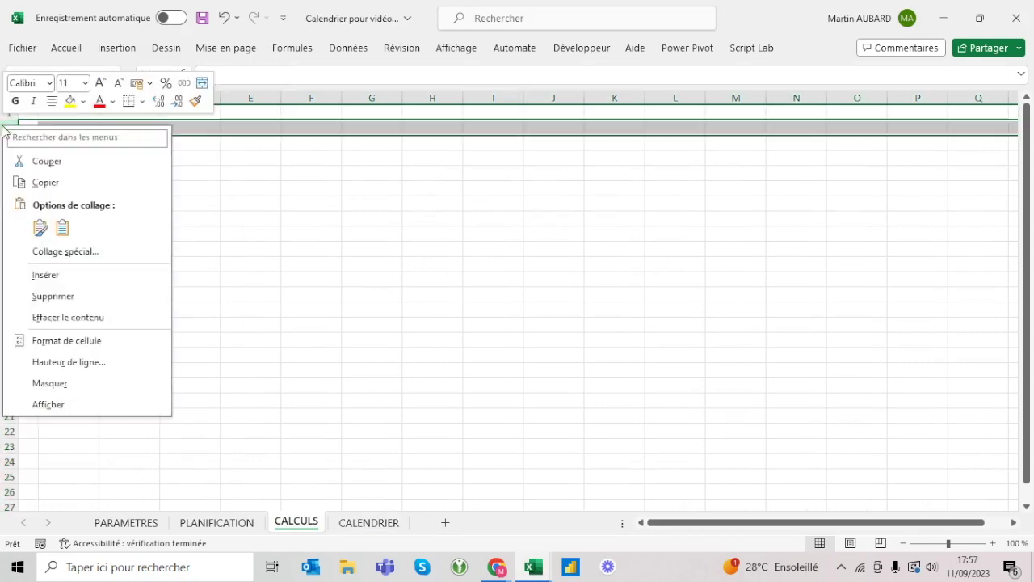
click(80, 364)
text(30)
key(Return)
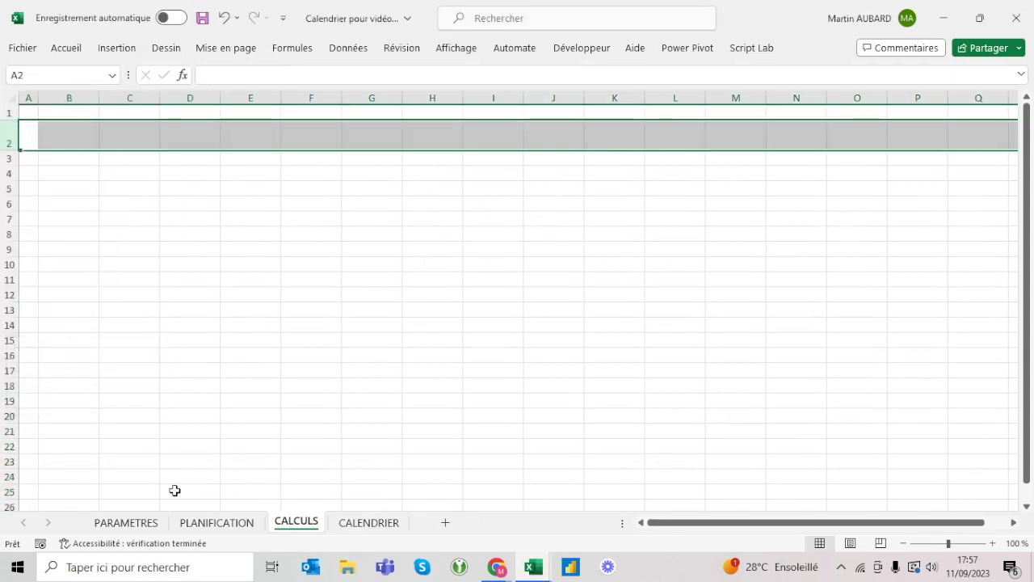
Check header row 5's height on PLANIFICATION, then return to CALCULS at cell B2.
click(208, 524)
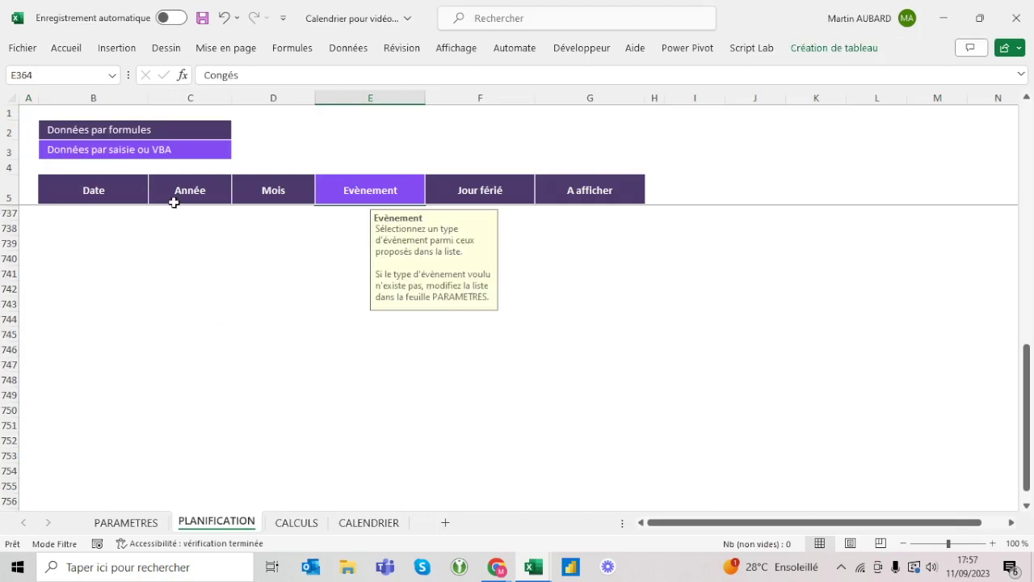
click(10, 196)
right_click(10, 196)
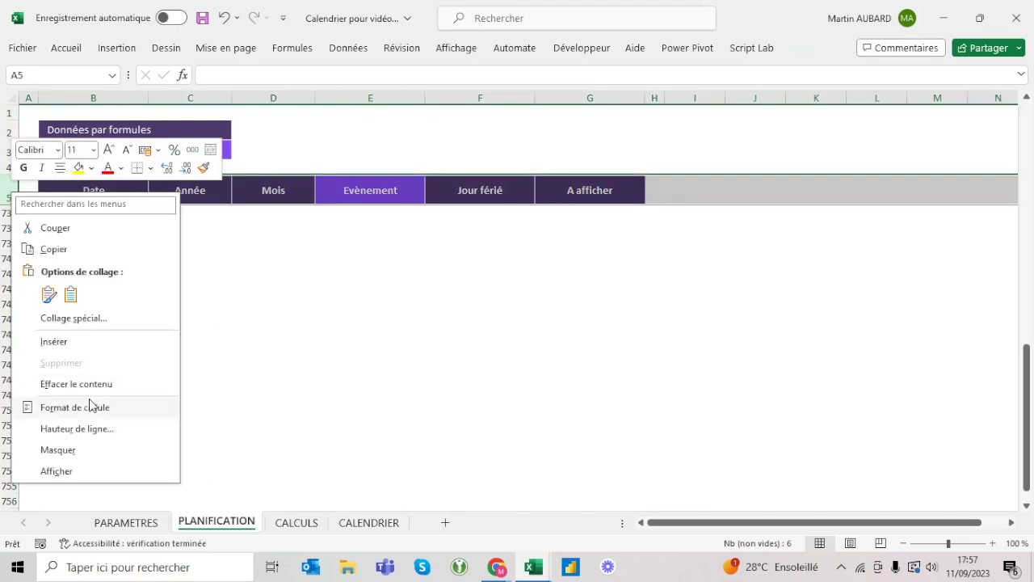
click(77, 428)
key(Return)
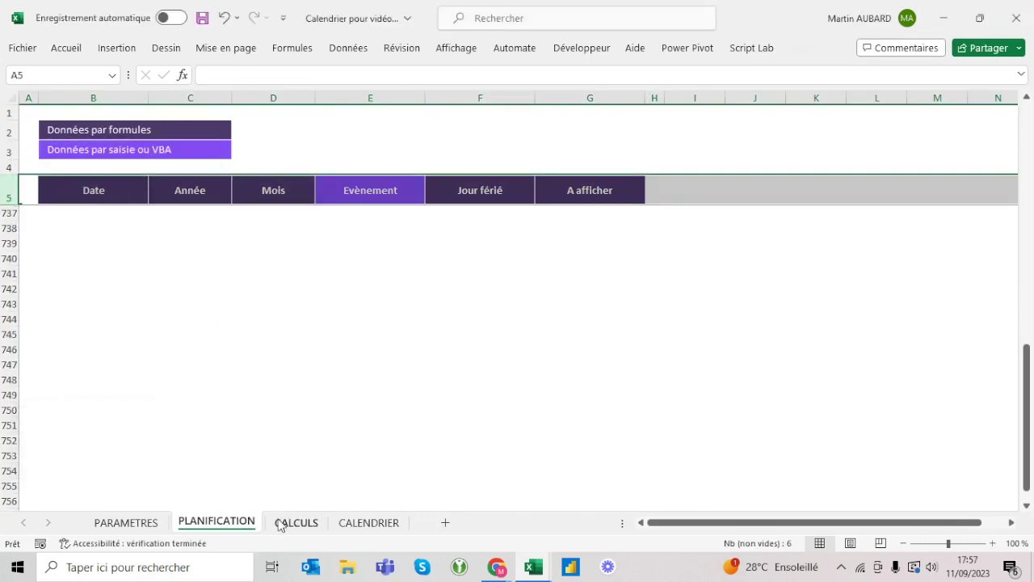
click(283, 522)
click(66, 132)
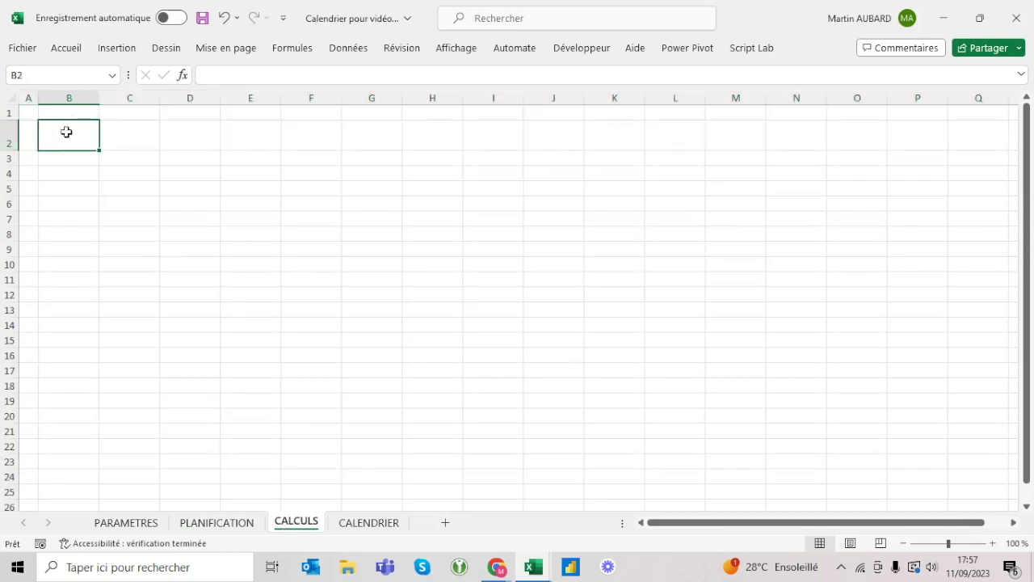
Format B2:E11 as a purple styled table.
drag(96, 155, 260, 279)
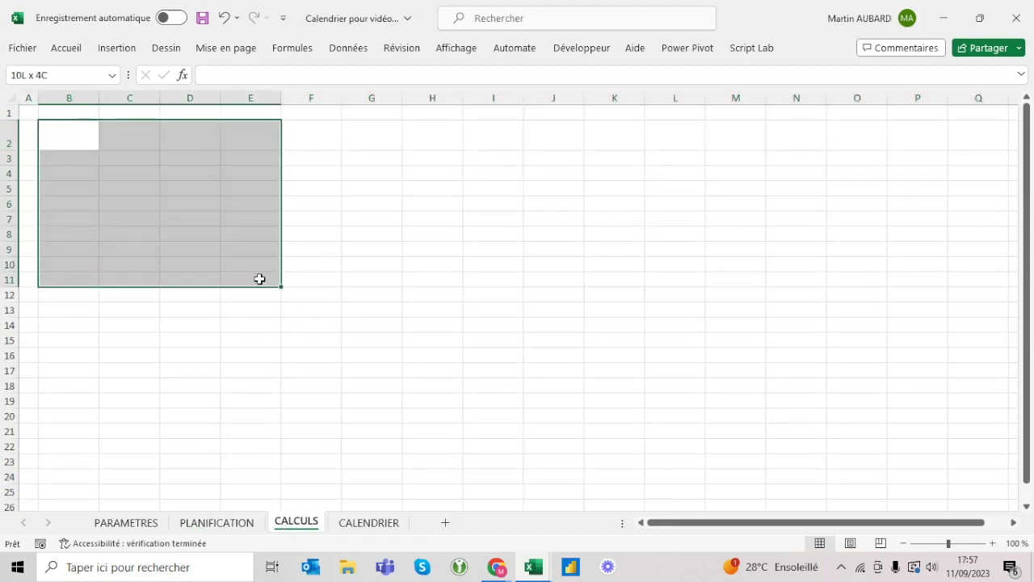
click(60, 49)
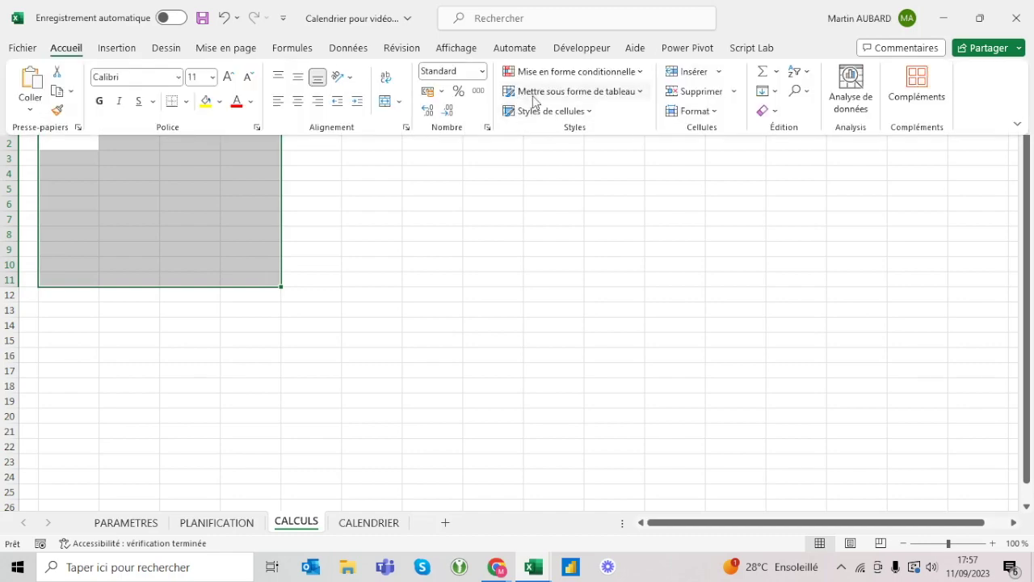
click(535, 94)
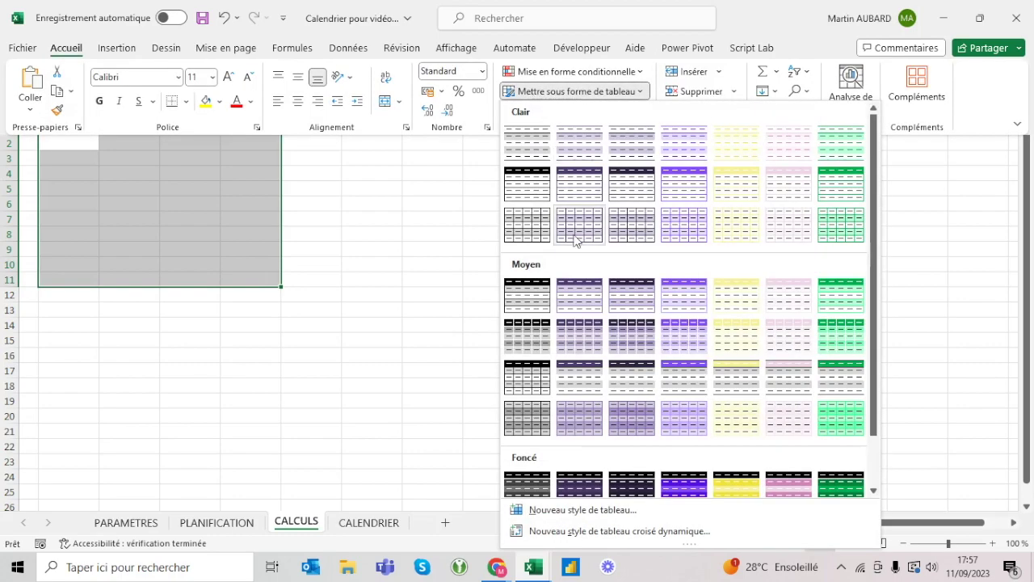
click(575, 343)
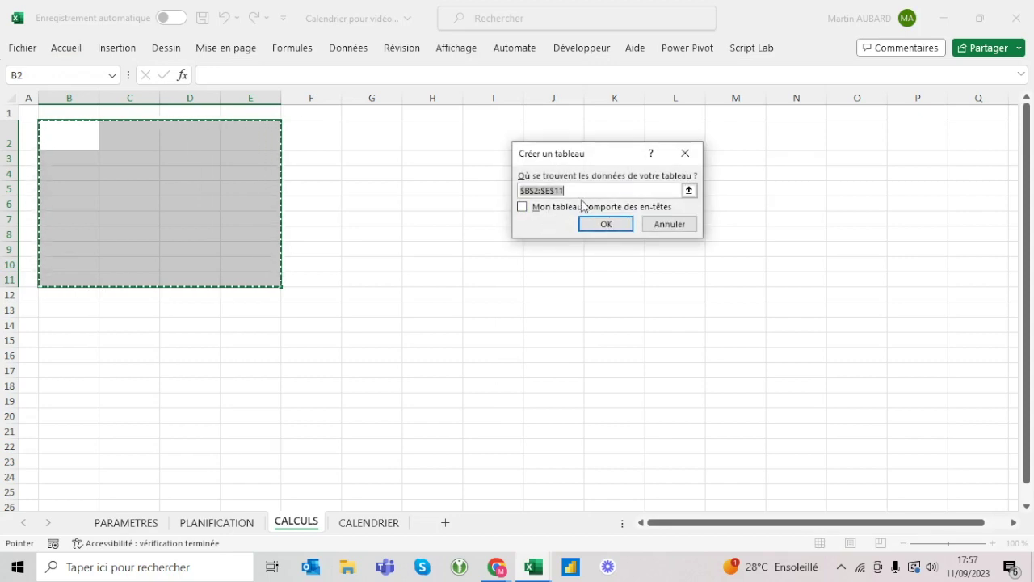
click(598, 223)
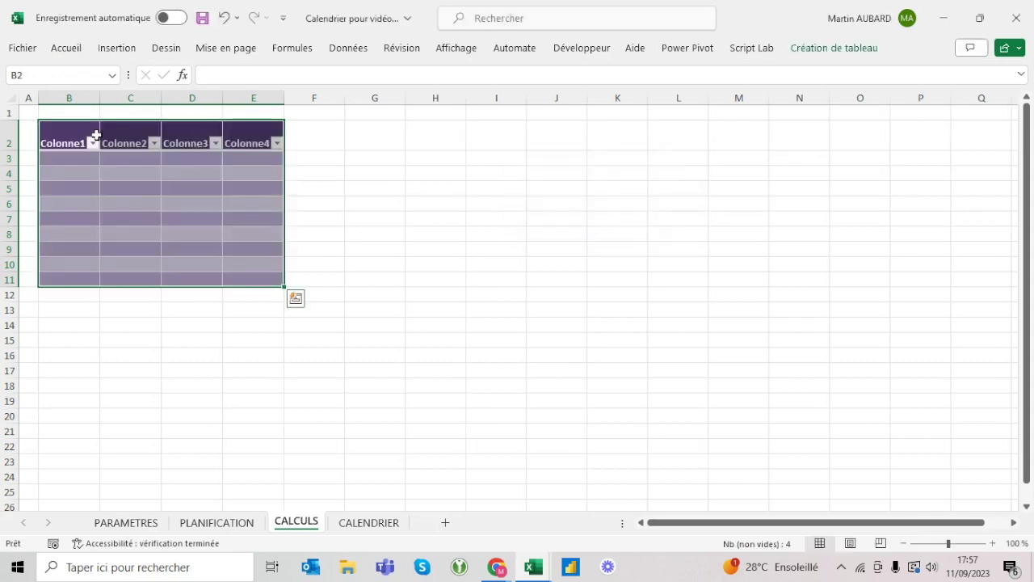
Name the table headers Mois, Mois (2), Formations and Formations (2).
text(Mois)
key(Tab)
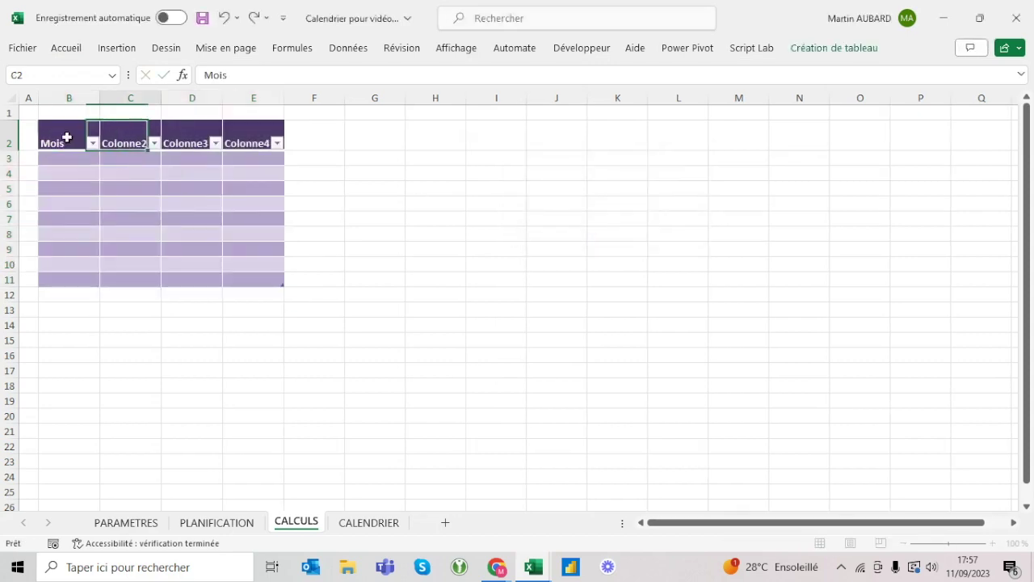
text(Mois (2)
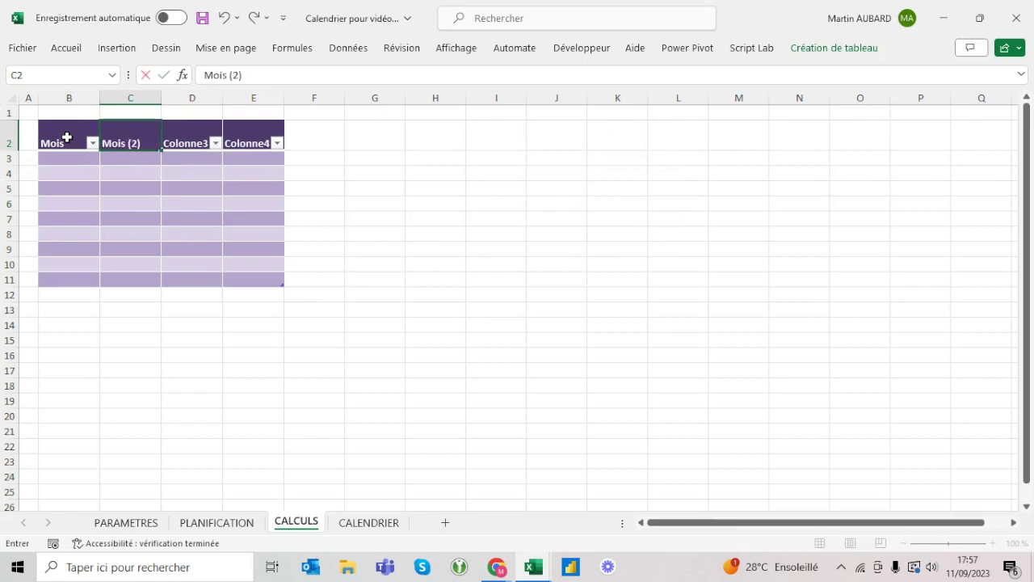
key(Tab)
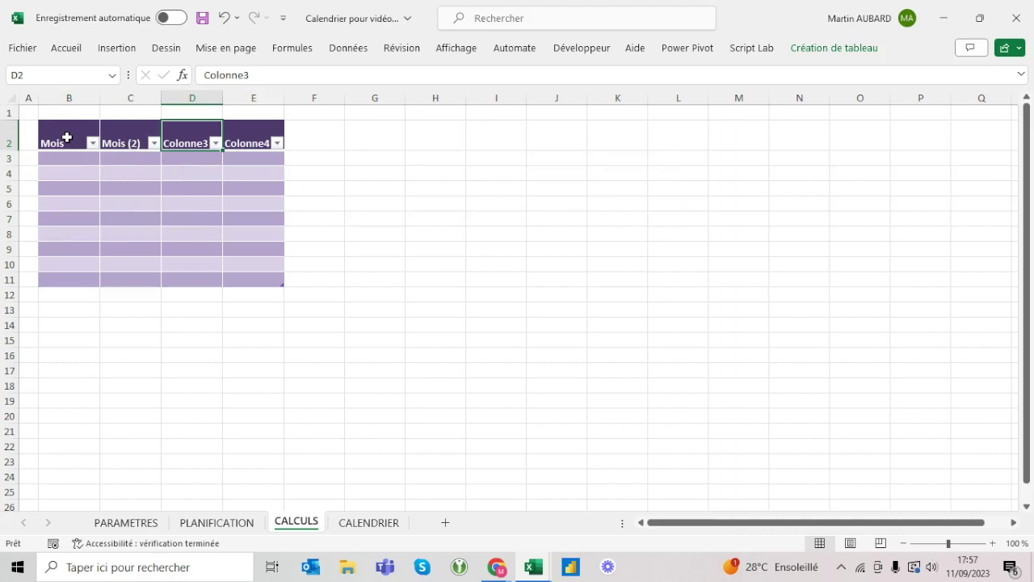
text(Formations)
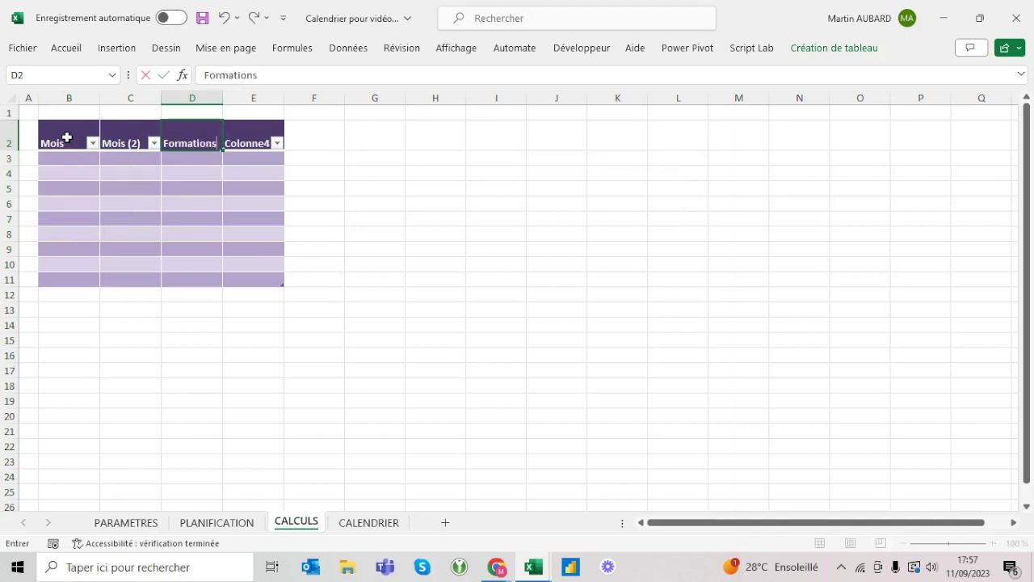
key(Tab)
text(For)
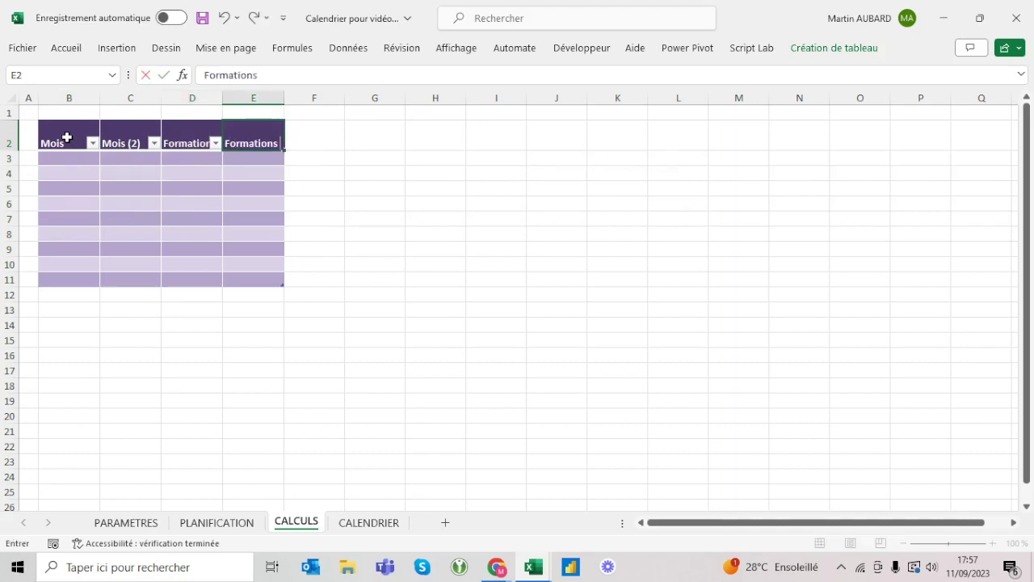
text( (2)
key(Return)
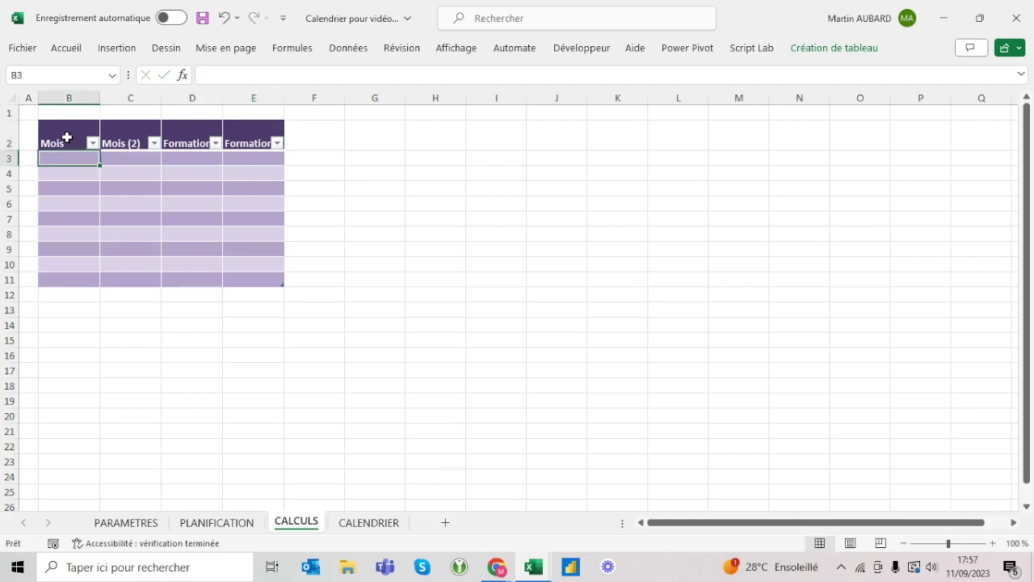
Autofit columns B through E to their headers.
drag(68, 98, 234, 93)
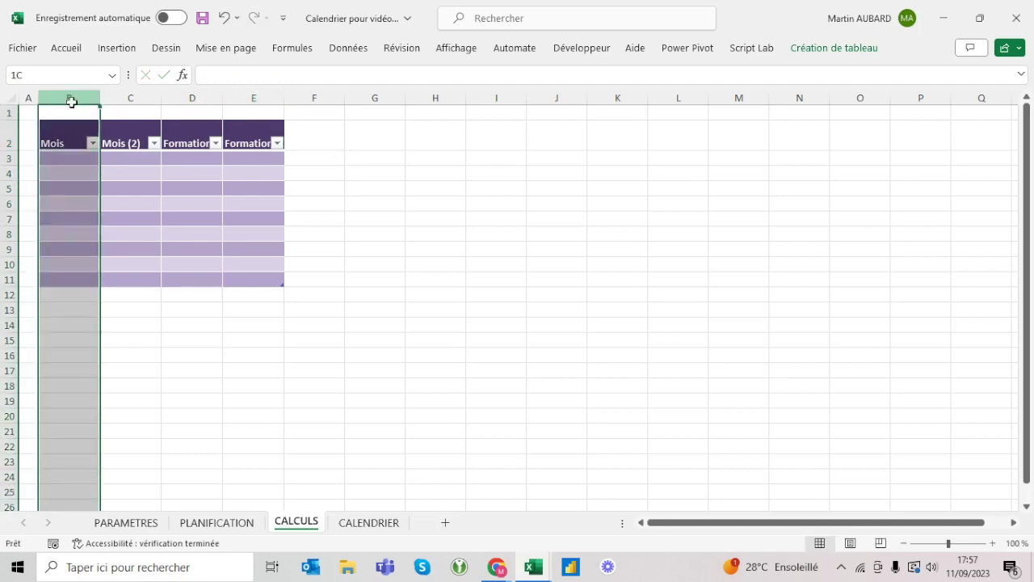
right_click(234, 93)
double_click(99, 97)
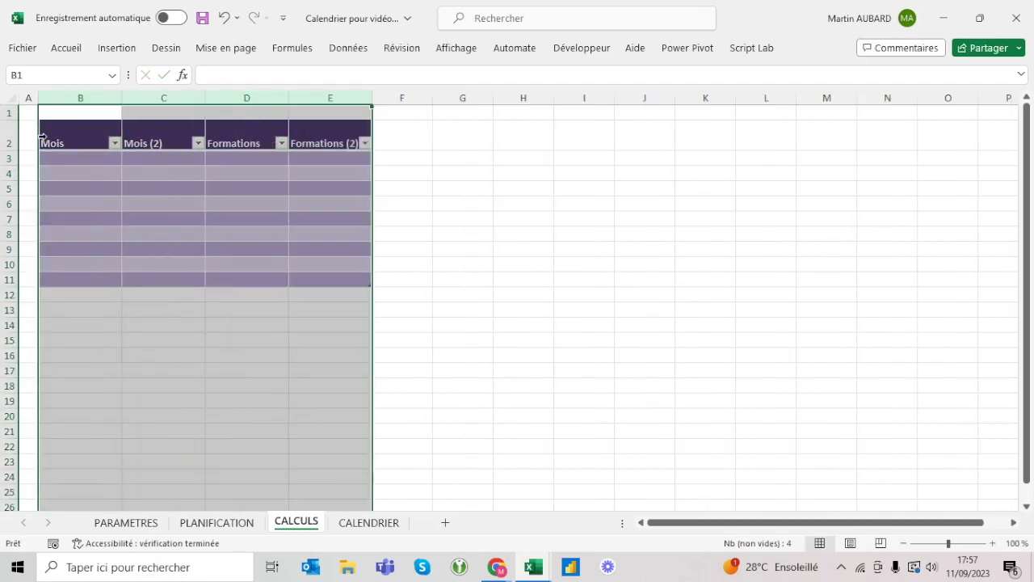
click(42, 138)
click(68, 49)
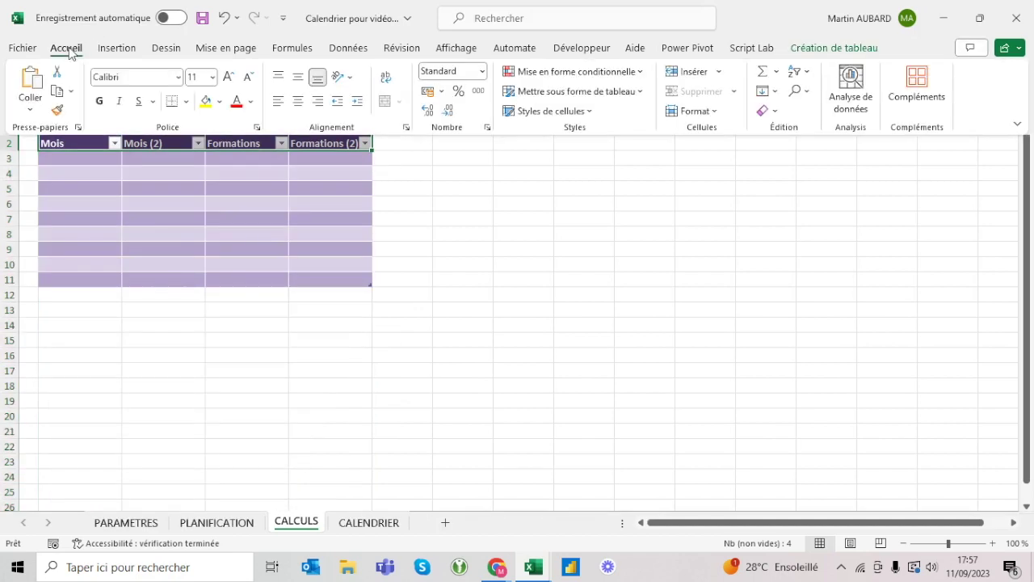
Centre the table headers horizontally and vertically.
double_click(69, 50)
click(298, 101)
click(298, 76)
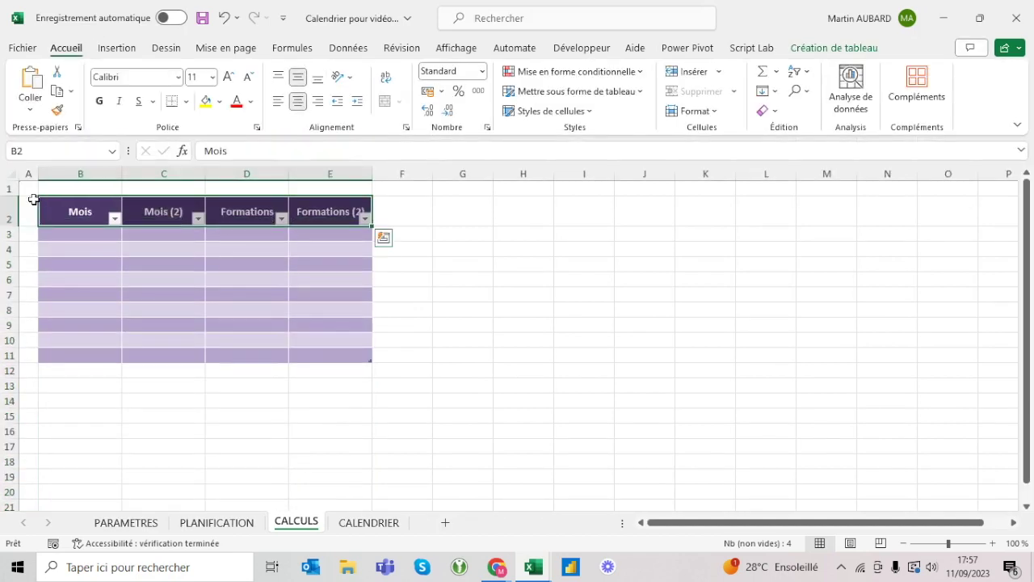
Give column F the same narrow width as column A.
click(29, 174)
key(ctrl+c)
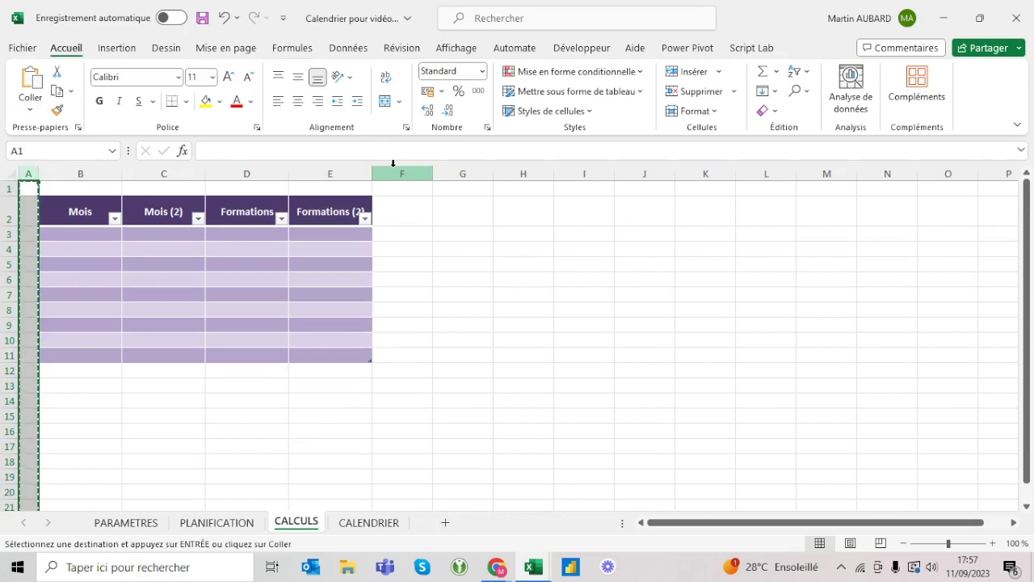
click(391, 165)
key(ctrl+v)
key(Escape)
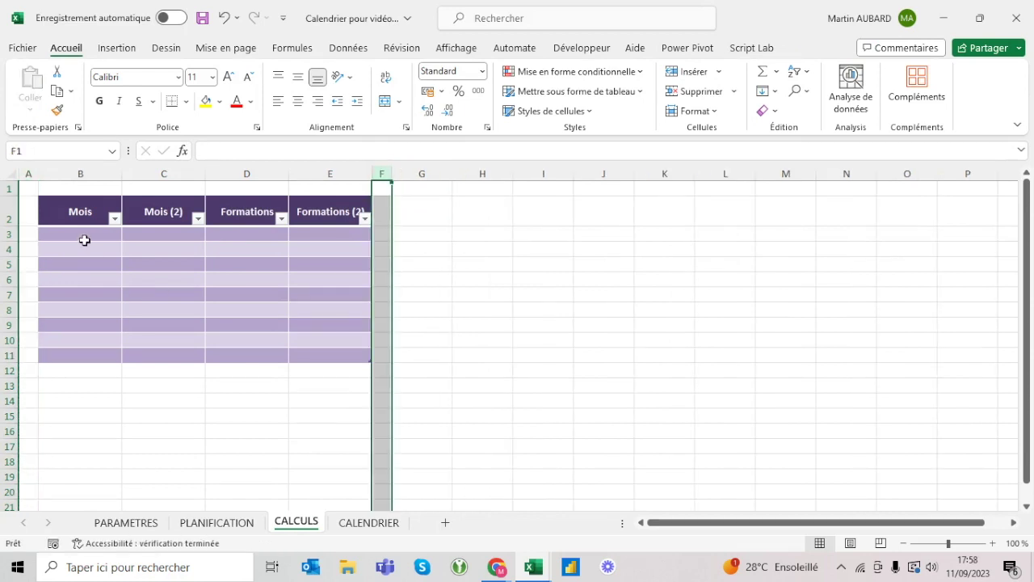
Fill Janvier through Décembre in B3:B14, right-aligned with a slight indent.
click(84, 241)
text(Janvier)
key(Return)
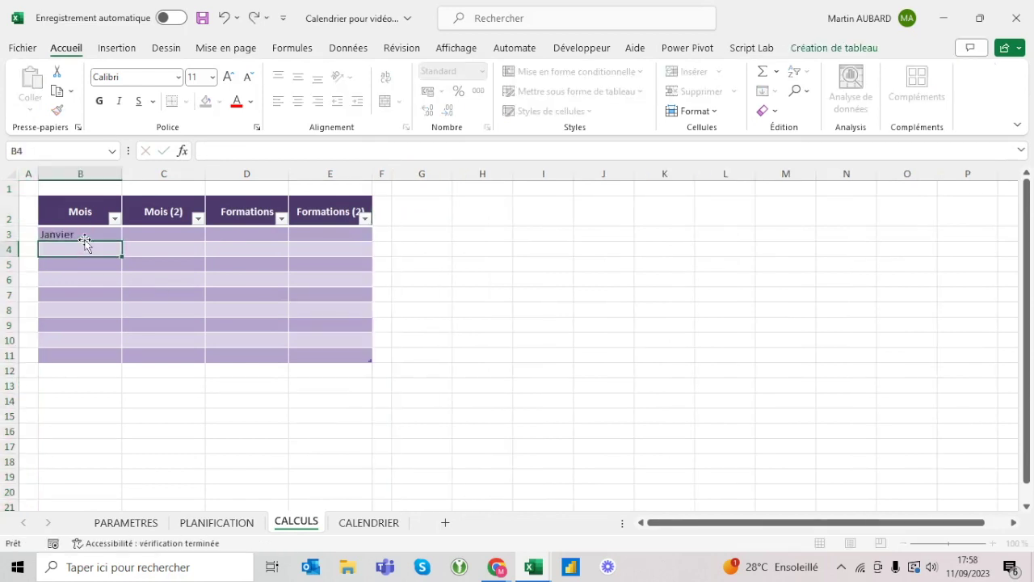
key(Up)
drag(123, 243, 121, 415)
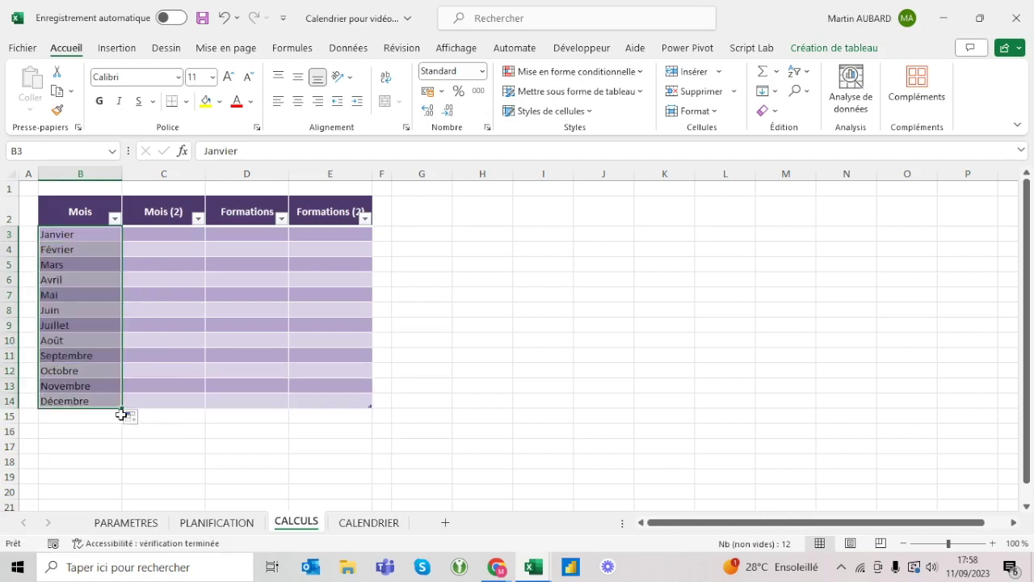
click(317, 103)
click(356, 103)
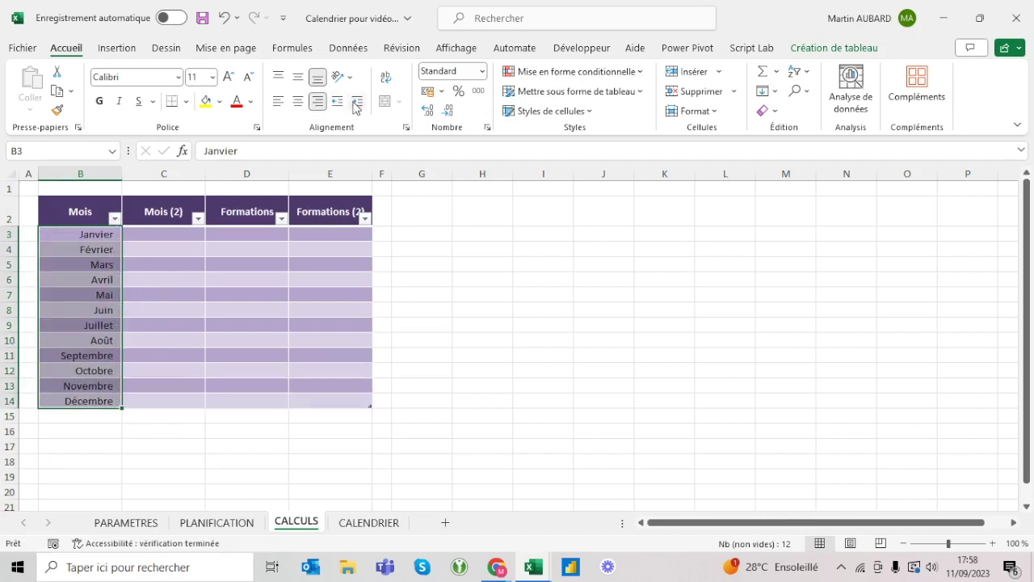
click(173, 235)
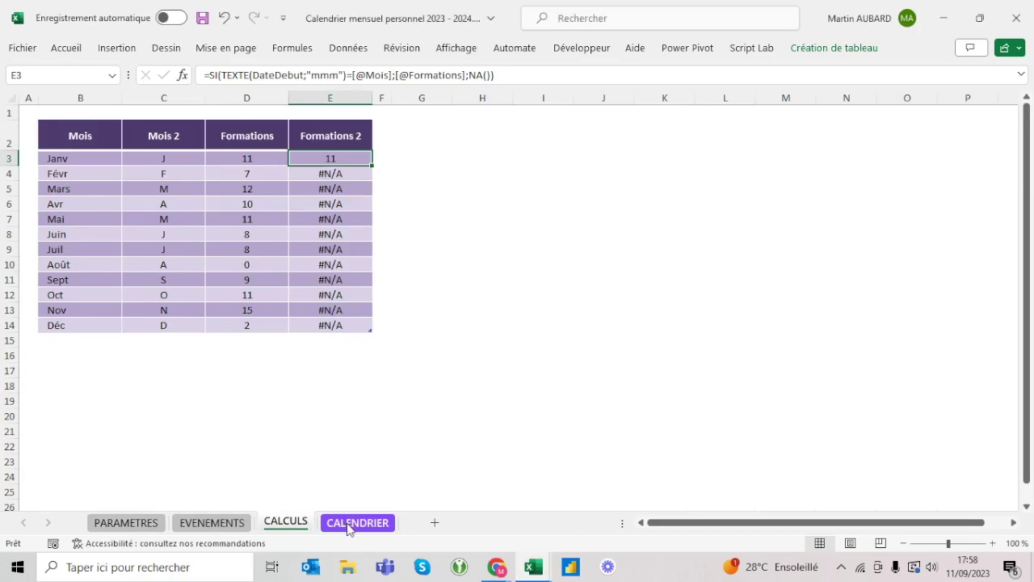
click(348, 522)
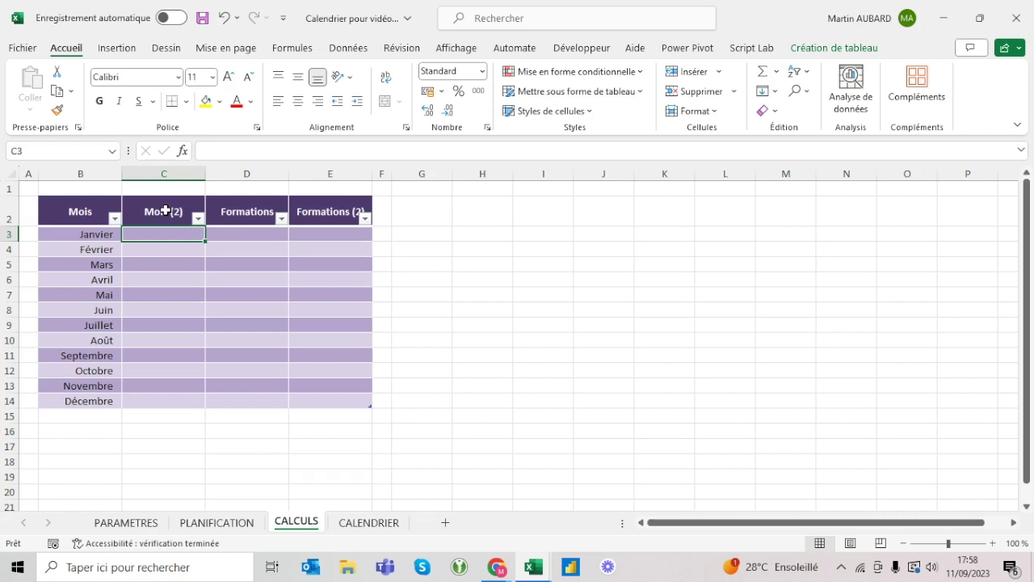
text(=)
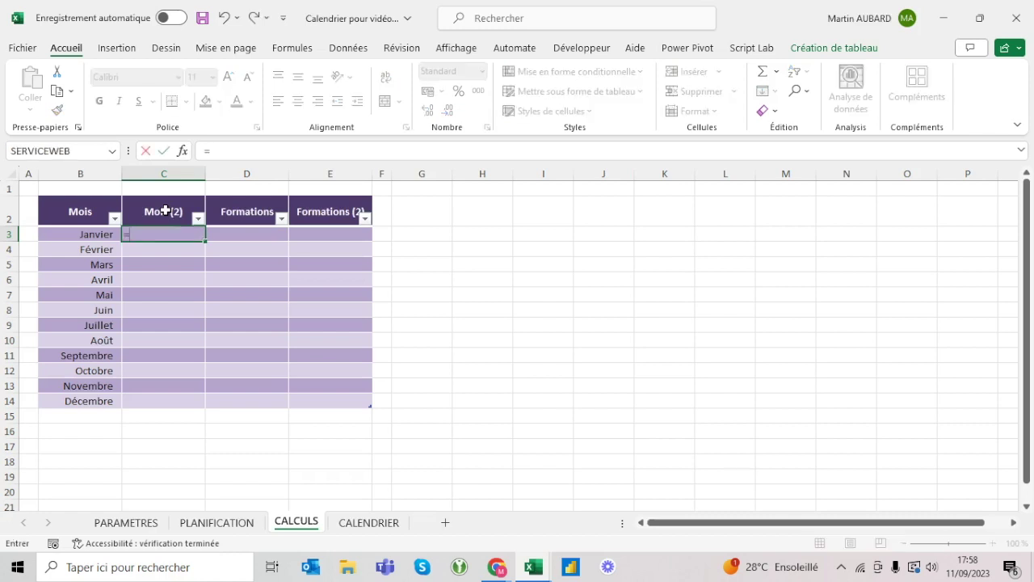
text(gauche()
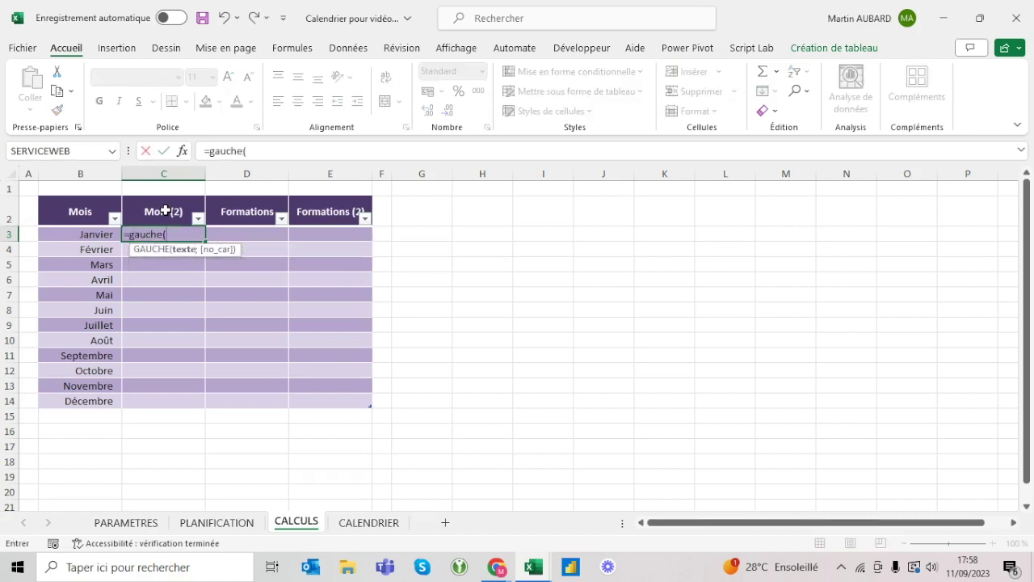
key(Left)
text())
key(BackSpace)
text(;))
key(BackSpace)
key(BackSpace)
key(BackSpace)
key(Return)
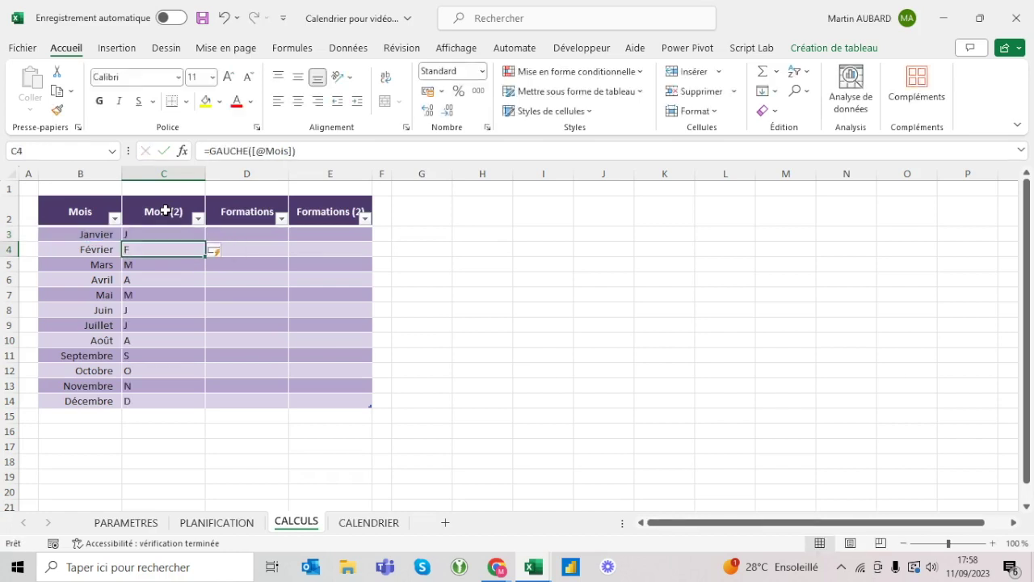
Centre the month initials in C3:C14.
key(Up)
key(ctrl+shift+Down)
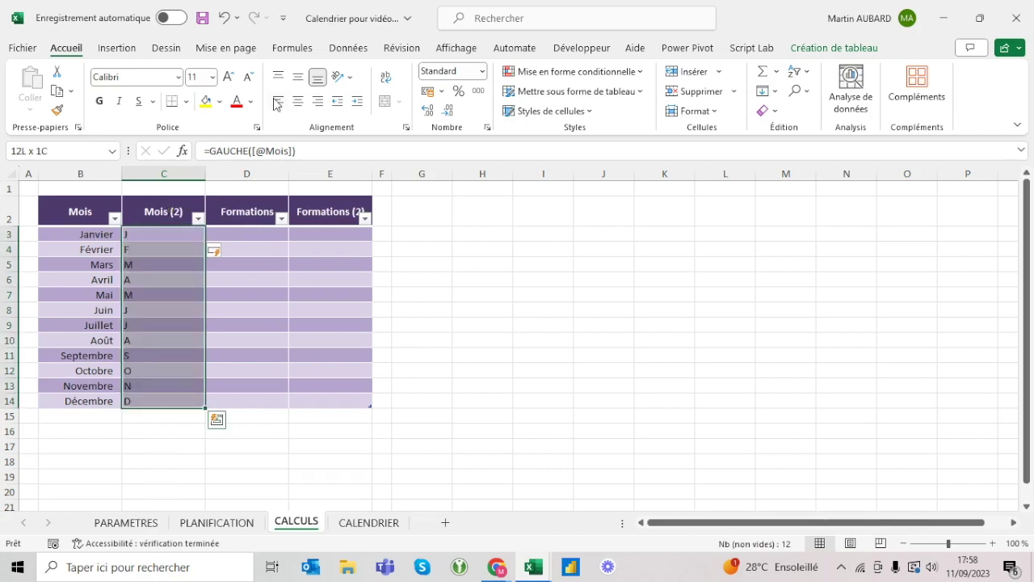
click(304, 103)
key(Right)
key(Left)
key(Down)
key(Down)
key(Down)
key(Down)
key(Down)
key(Down)
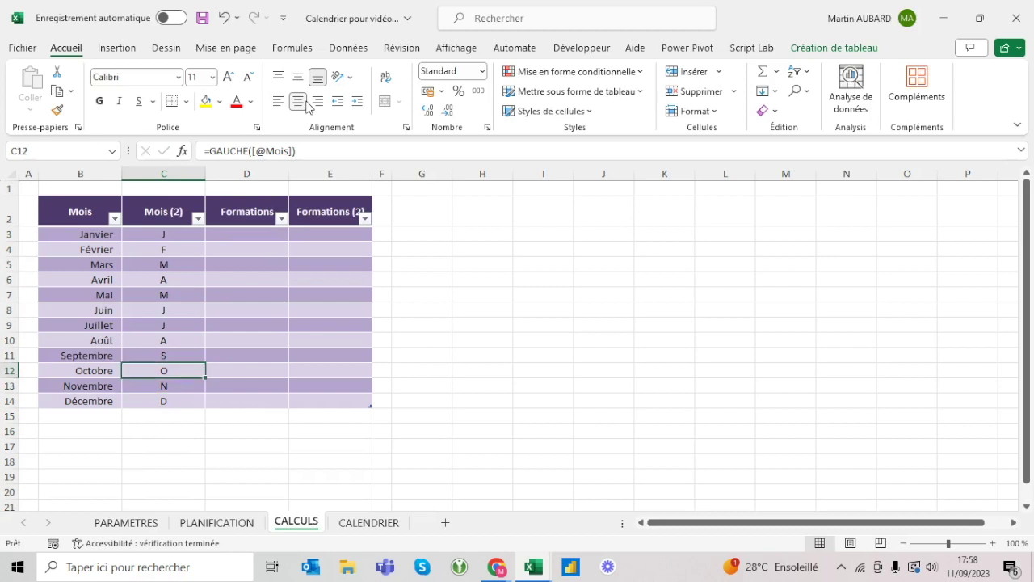
key(shift+Down)
key(shift+Down)
click(265, 250)
click(255, 234)
drag(254, 234, 262, 228)
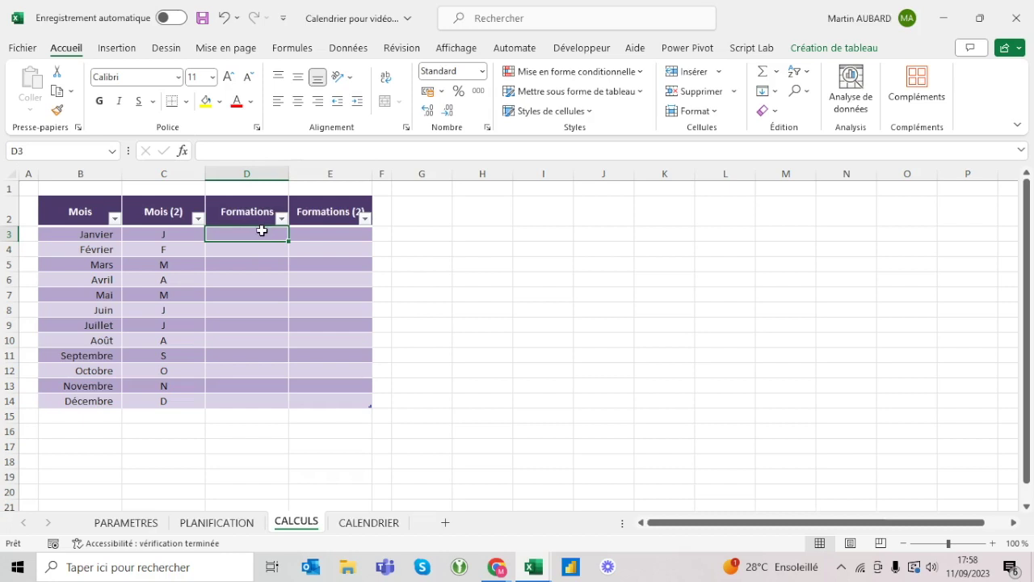
click(227, 521)
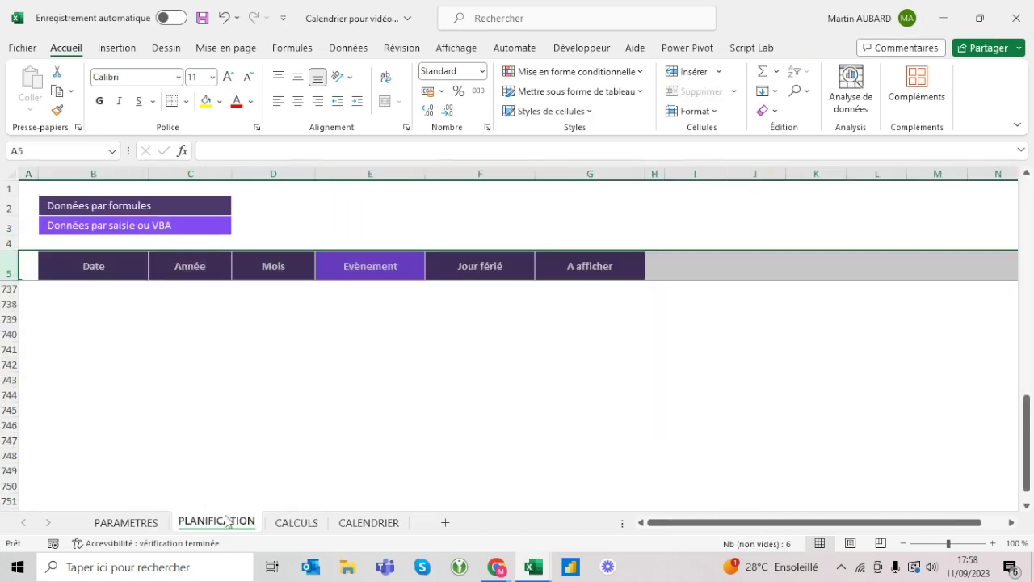
click(352, 224)
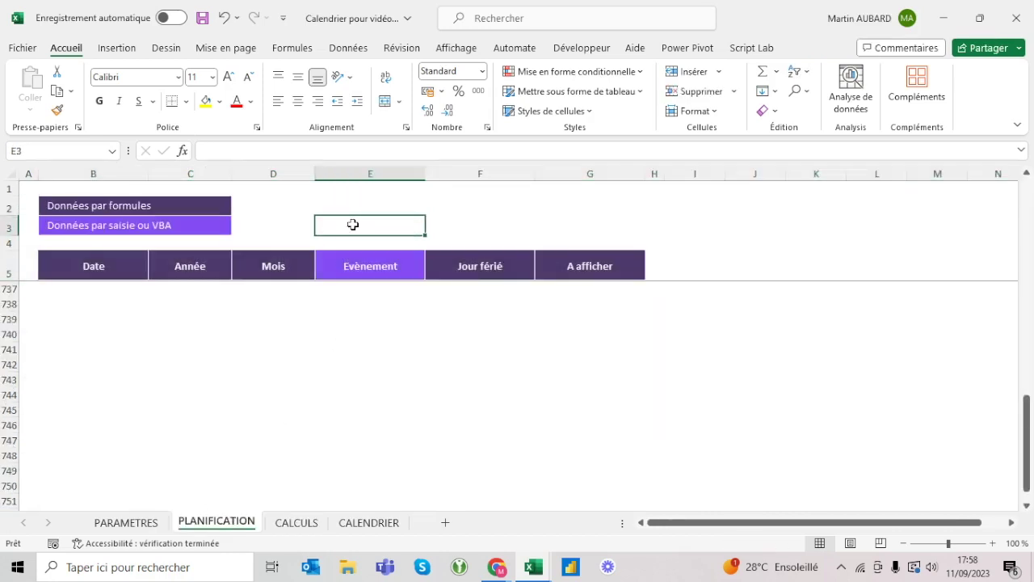
key(Down)
key(Down)
key(Down)
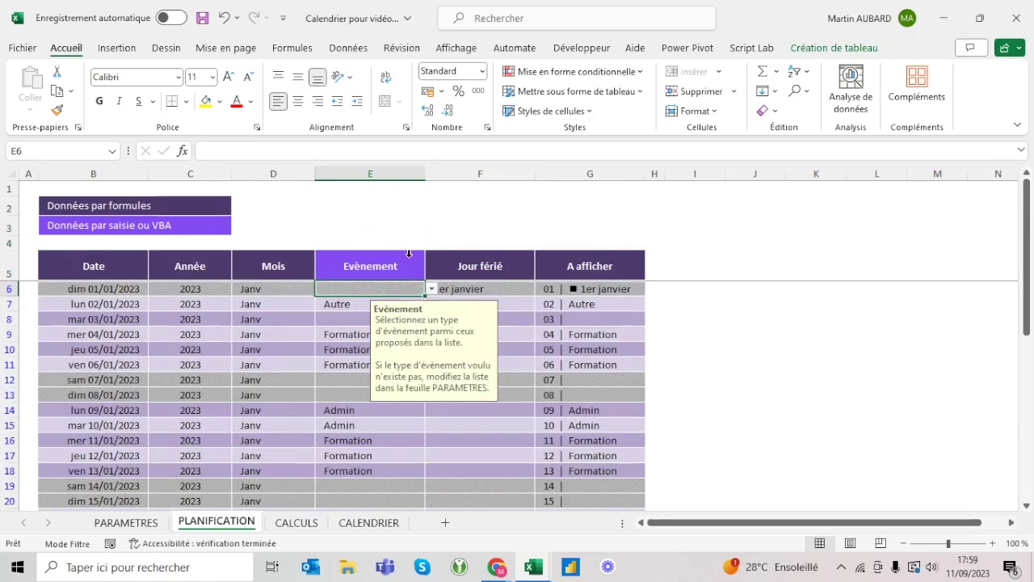
click(401, 253)
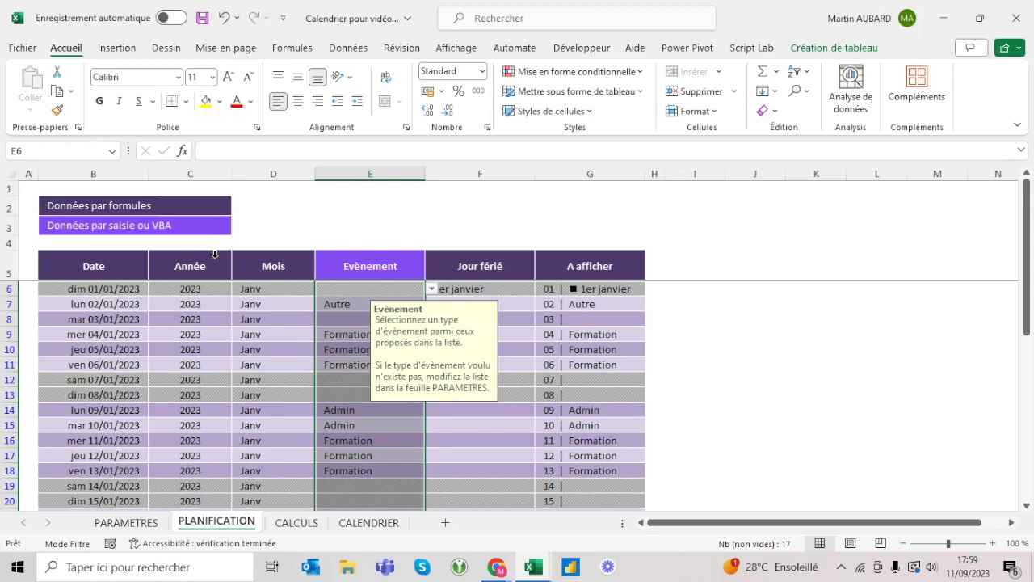
click(269, 254)
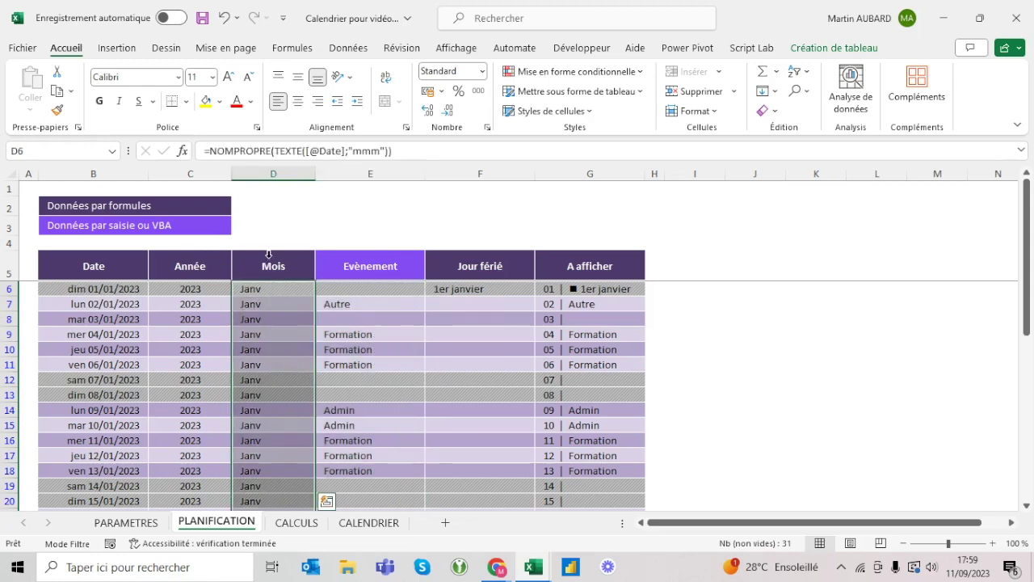
click(307, 521)
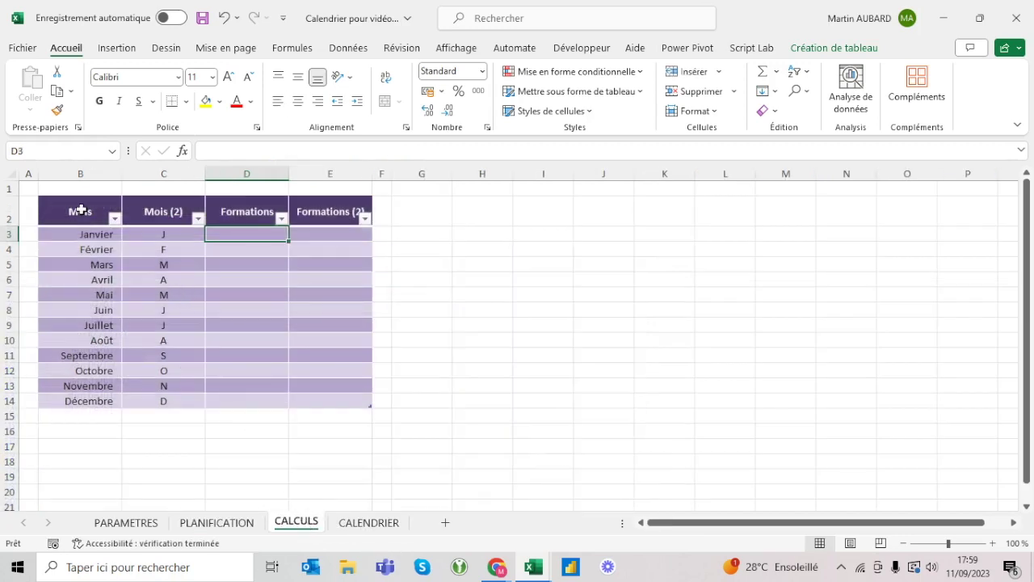
Shorten B3 to Janv and fill the abbreviated months down to row 14.
click(74, 234)
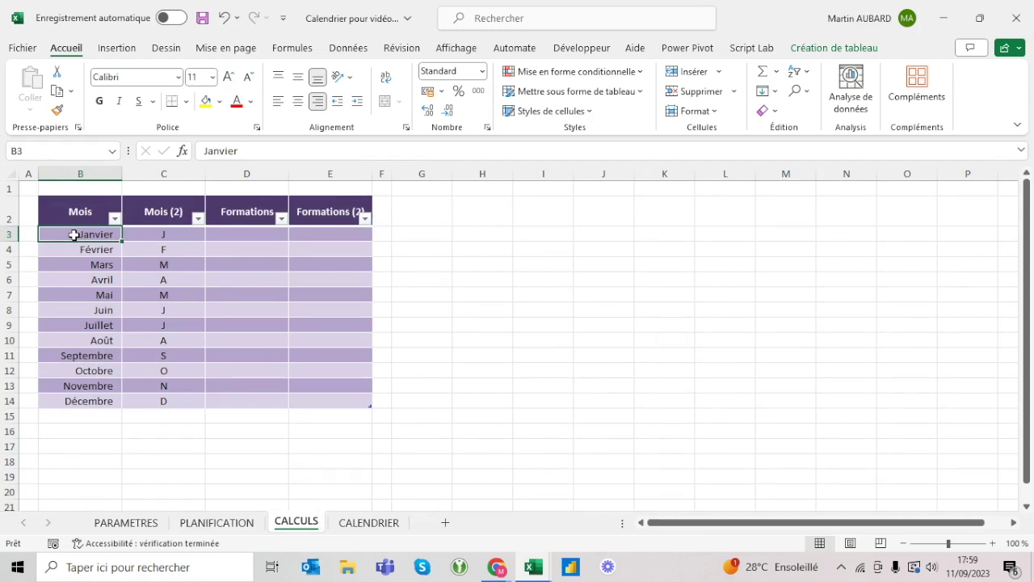
click(287, 152)
key(BackSpace)
key(BackSpace)
key(BackSpace)
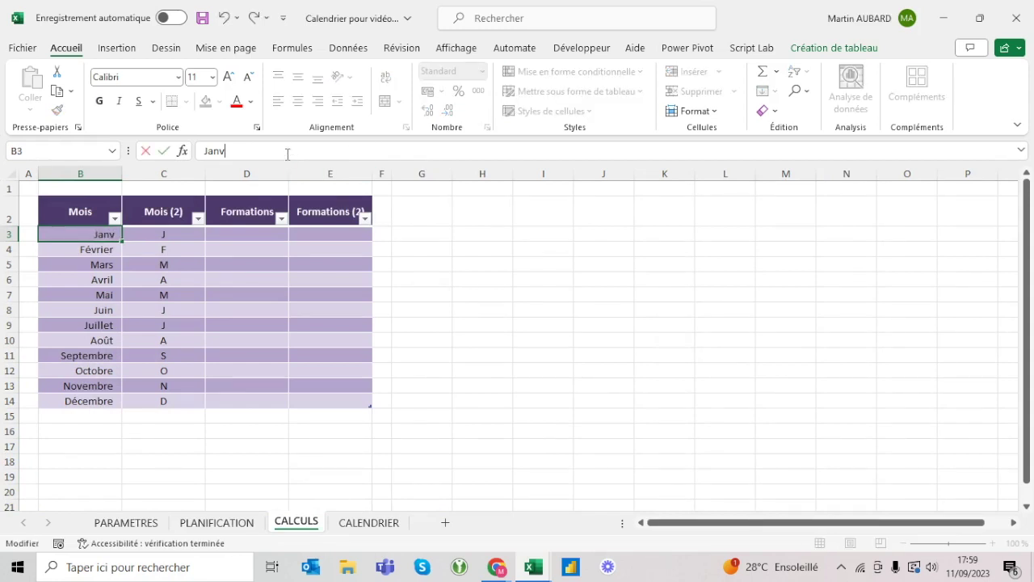
key(Return)
key(Up)
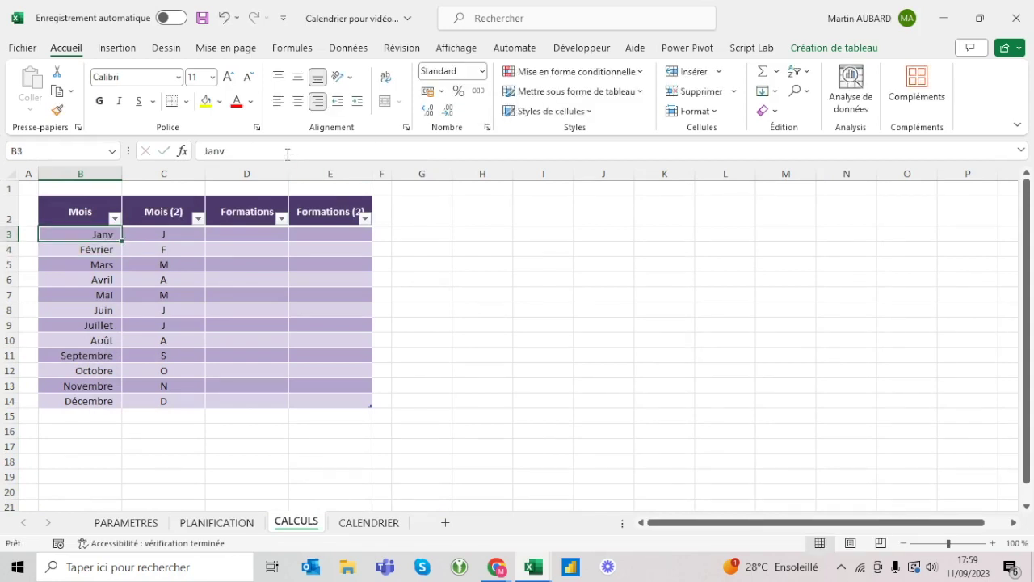
drag(123, 242, 110, 412)
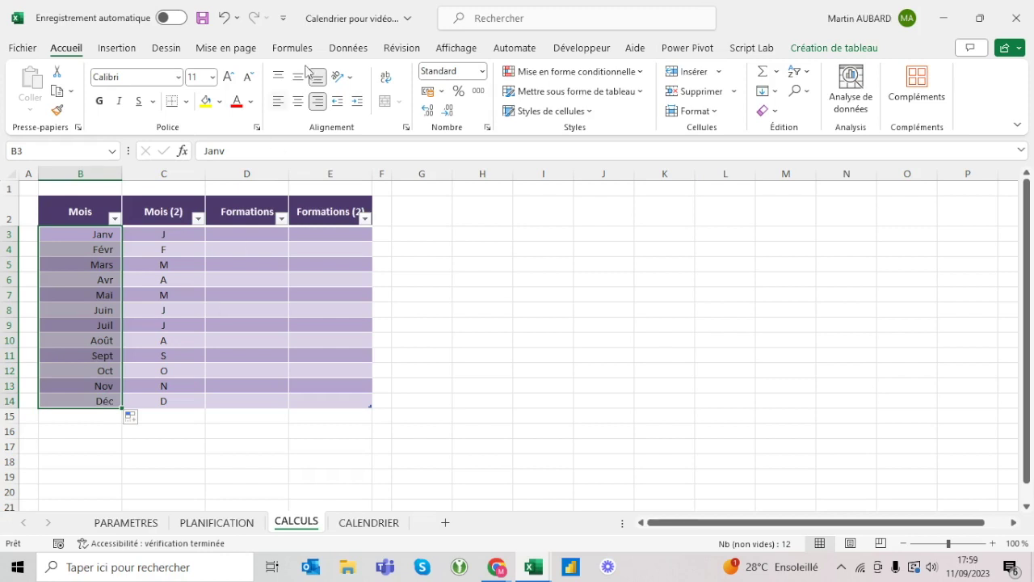
Refill the month series from Janv, then undo the repeated fill.
click(105, 237)
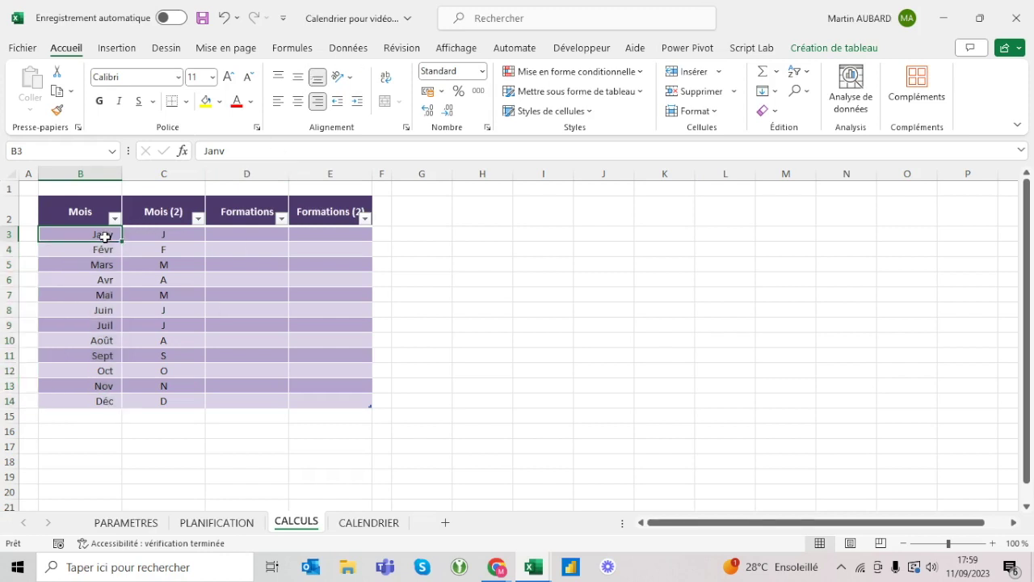
double_click(105, 237)
key(Return)
click(105, 237)
mouse_move(122, 241)
mouse_down()
mouse_move(116, 368)
mouse_move(123, 327)
mouse_up()
click(226, 17)
click(20, 48)
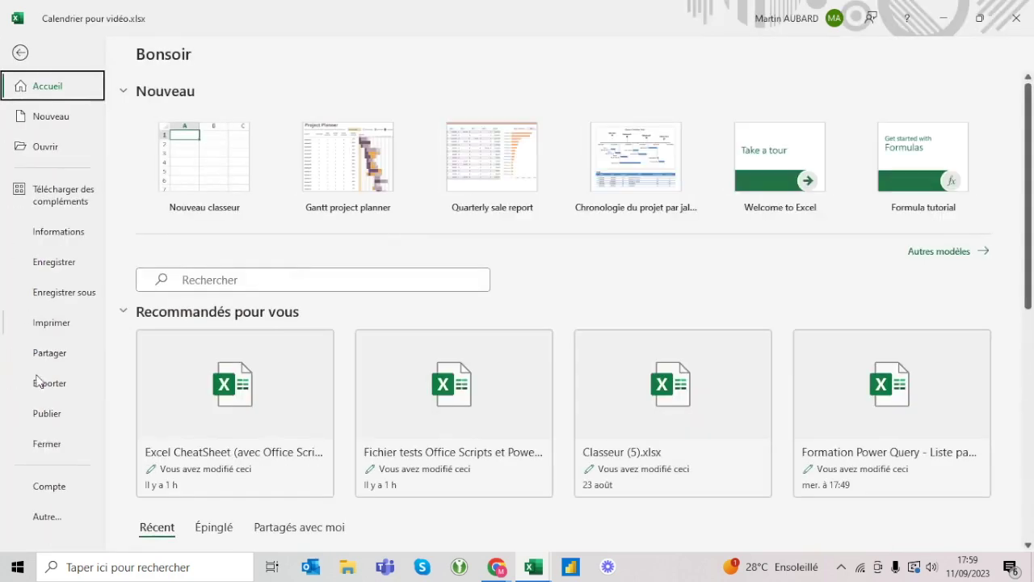
Go to the Advanced page of Excel Options.
click(52, 522)
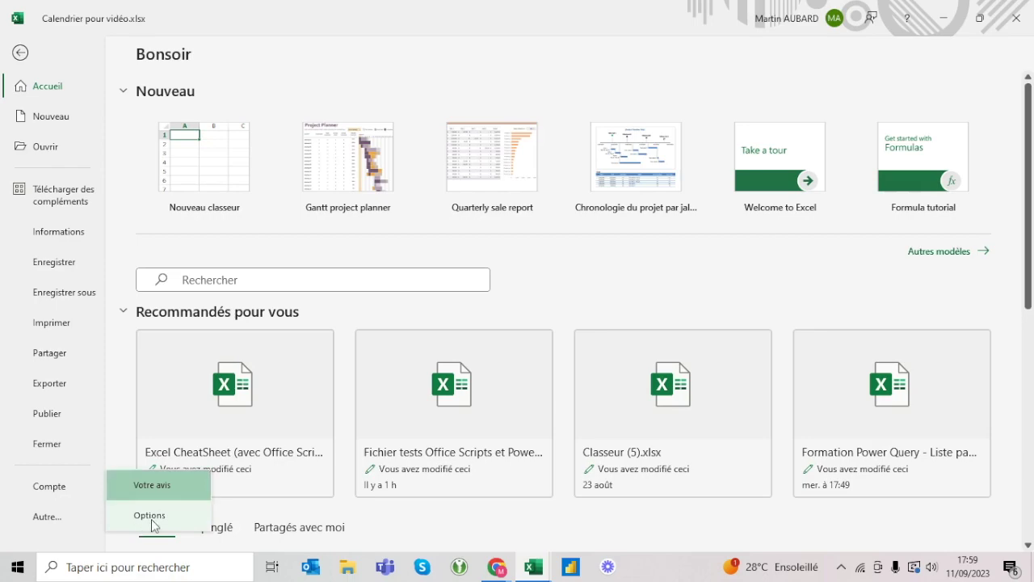
click(151, 520)
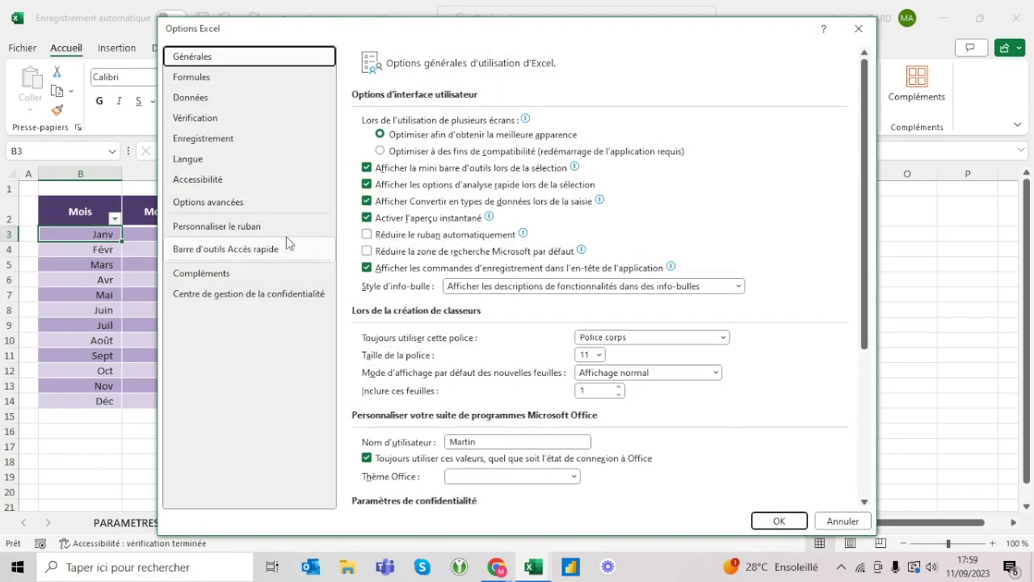
click(230, 212)
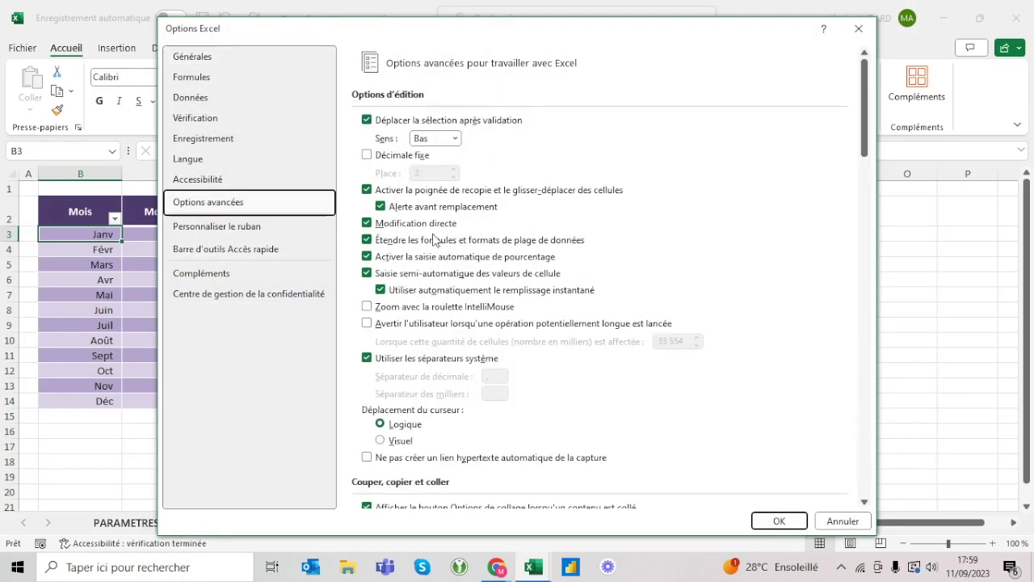
scroll(434, 239, down, 15)
scroll(434, 239, down, 10)
scroll(434, 239, up, 1)
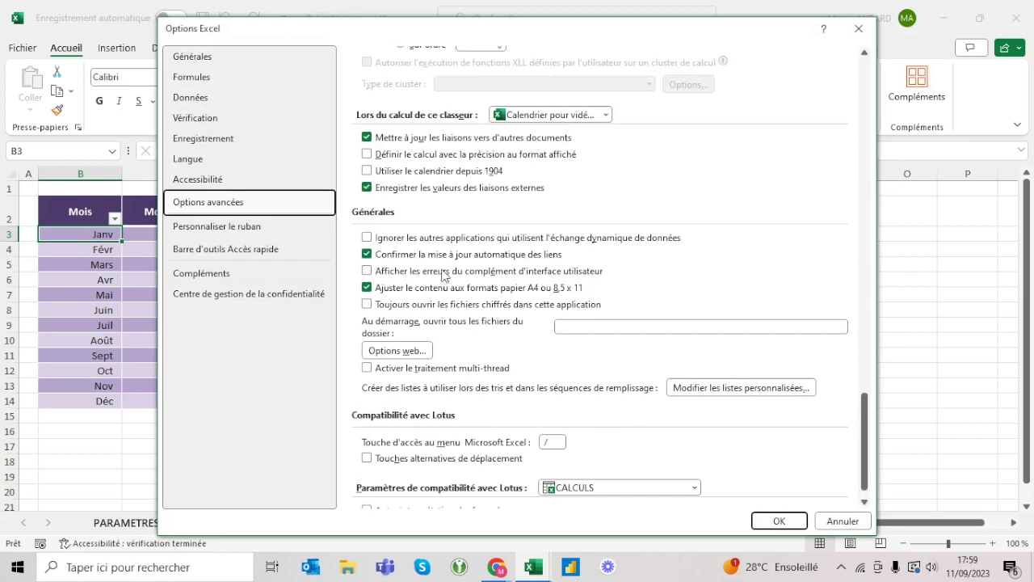
scroll(442, 276, up, 2)
scroll(442, 276, up, 2)
scroll(442, 275, up, 2)
scroll(442, 275, up, 2)
key(f)
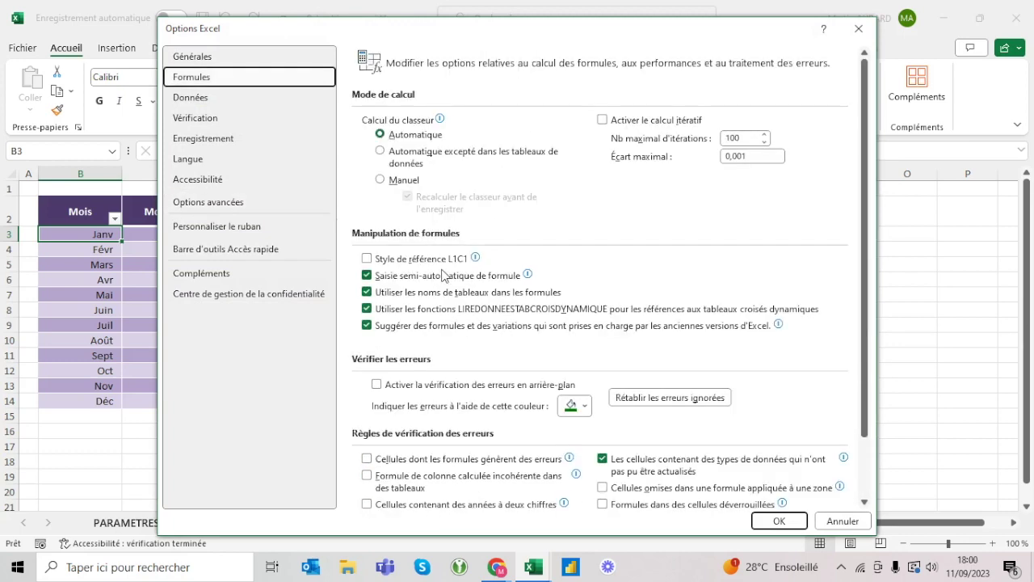
click(217, 202)
scroll(534, 259, down, 7)
scroll(533, 258, down, 1)
scroll(534, 258, down, 1)
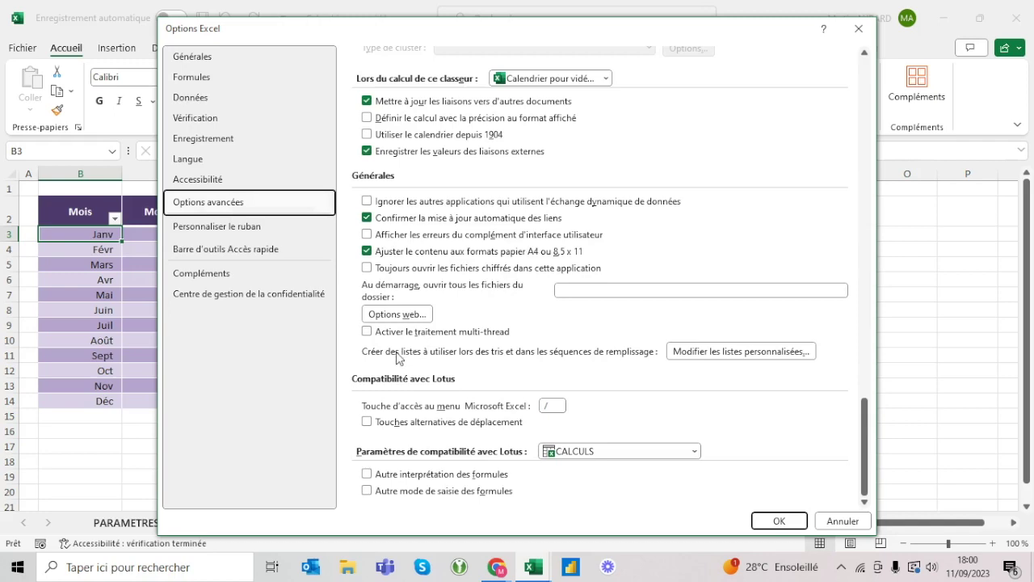
Review the month and weekday custom lists unchanged, then glance at the CALENDRIER sheet.
click(751, 357)
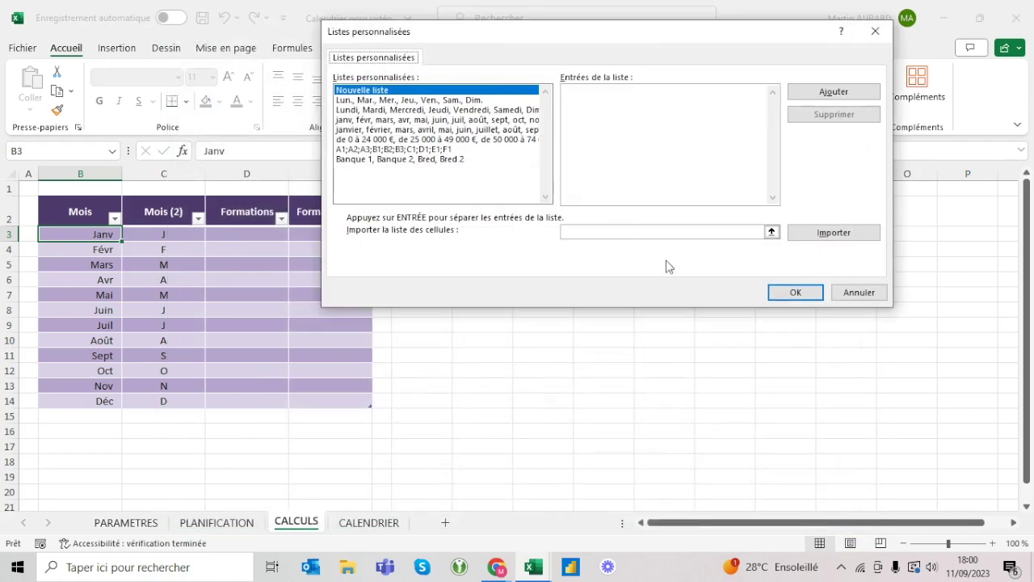
click(355, 121)
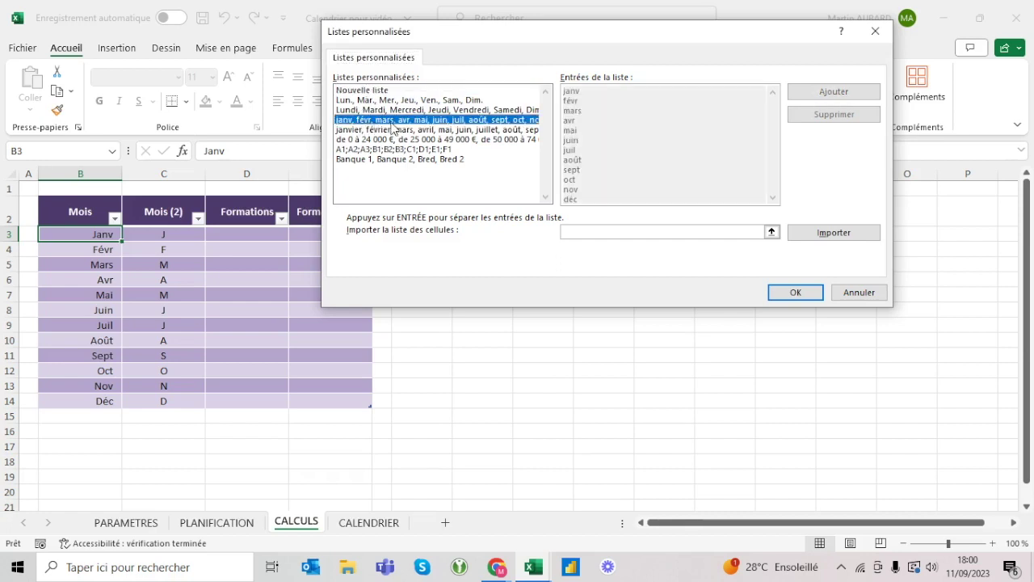
click(359, 130)
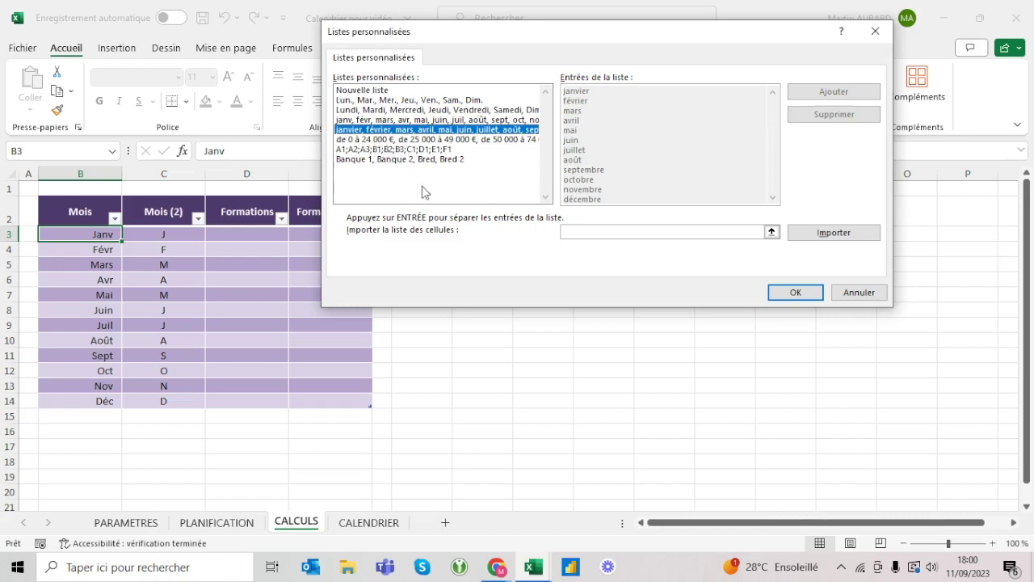
click(356, 119)
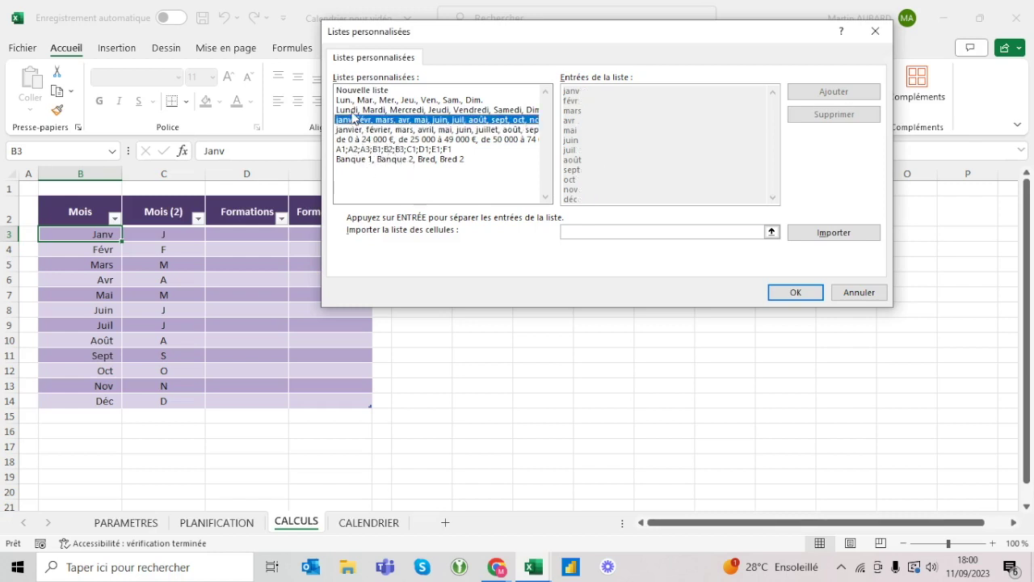
click(352, 100)
click(352, 109)
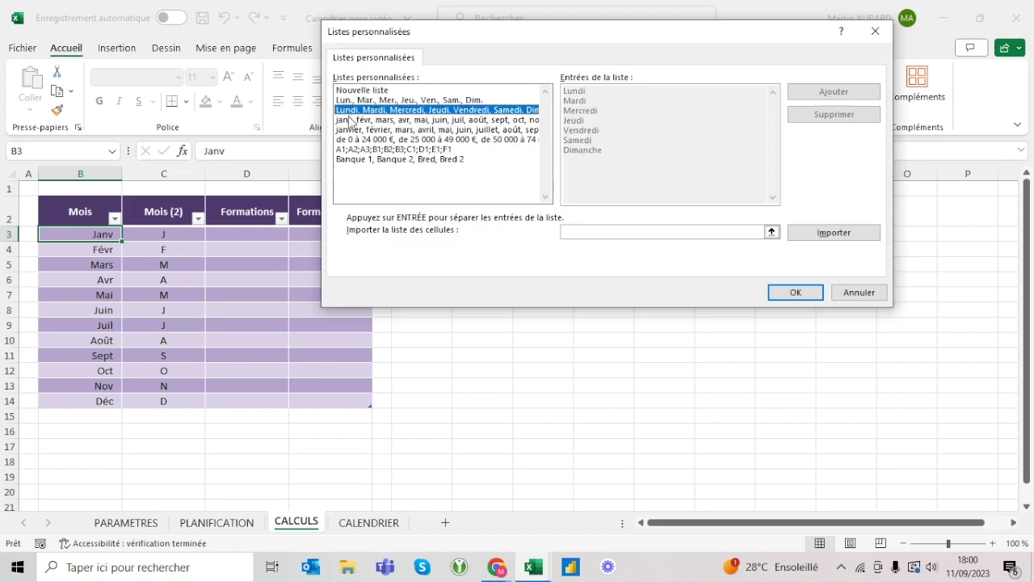
click(352, 120)
click(352, 129)
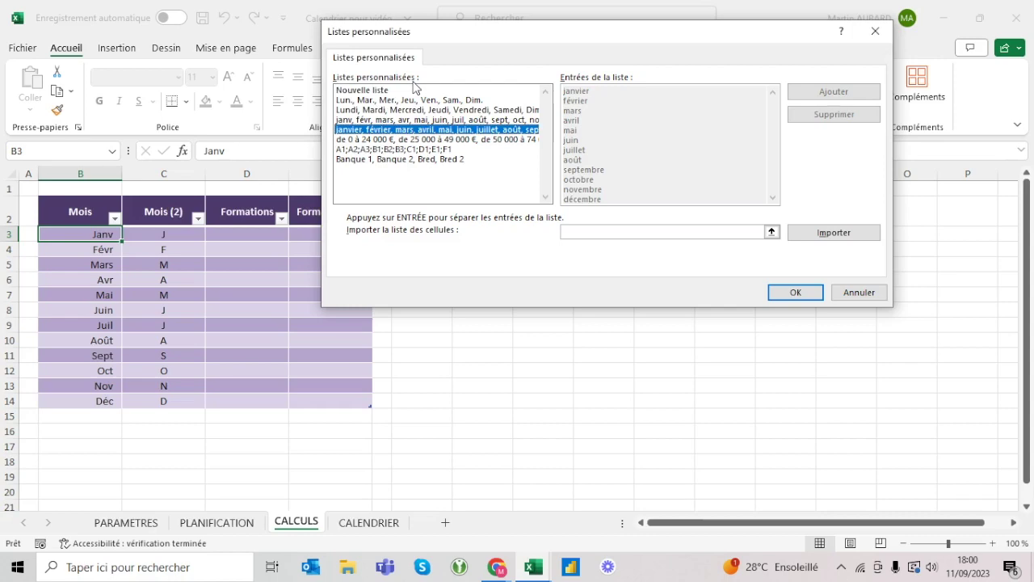
key(Escape)
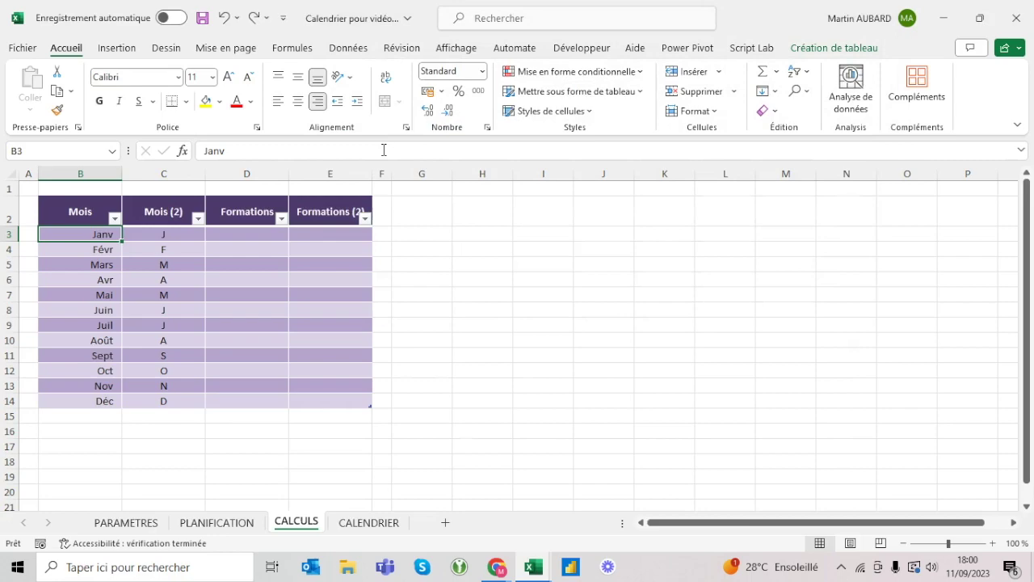
click(370, 522)
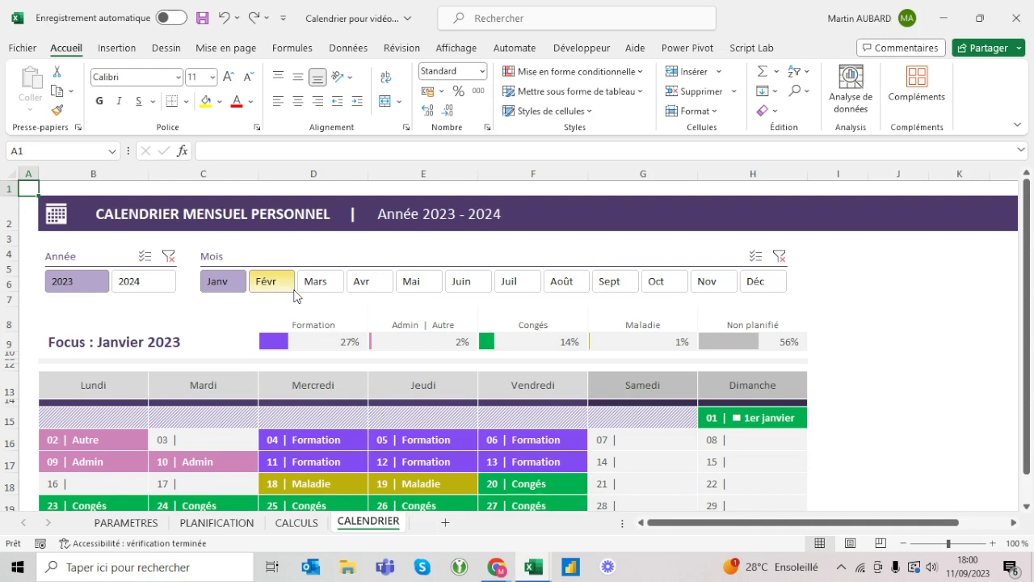
click(297, 522)
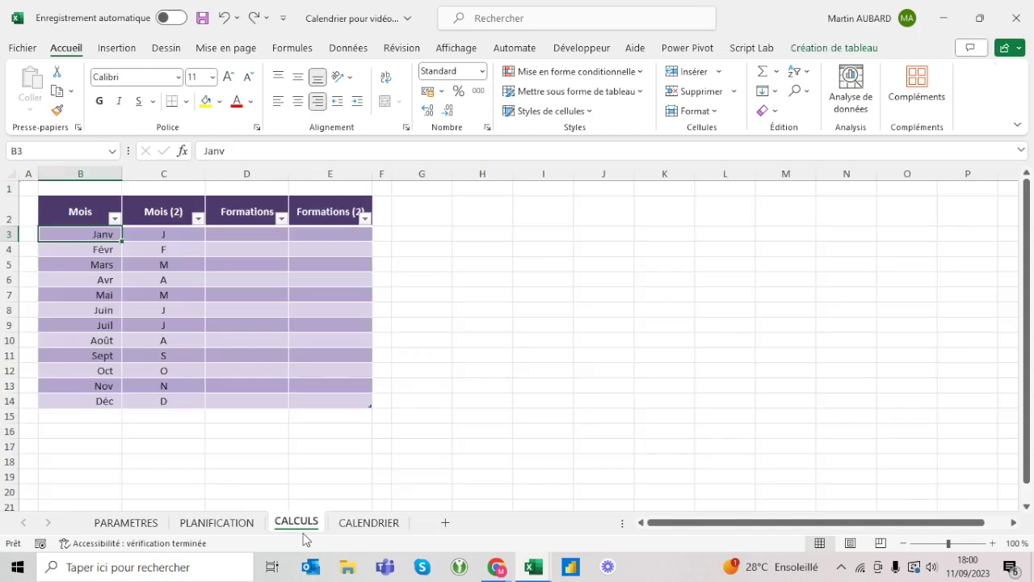
click(239, 227)
click(232, 234)
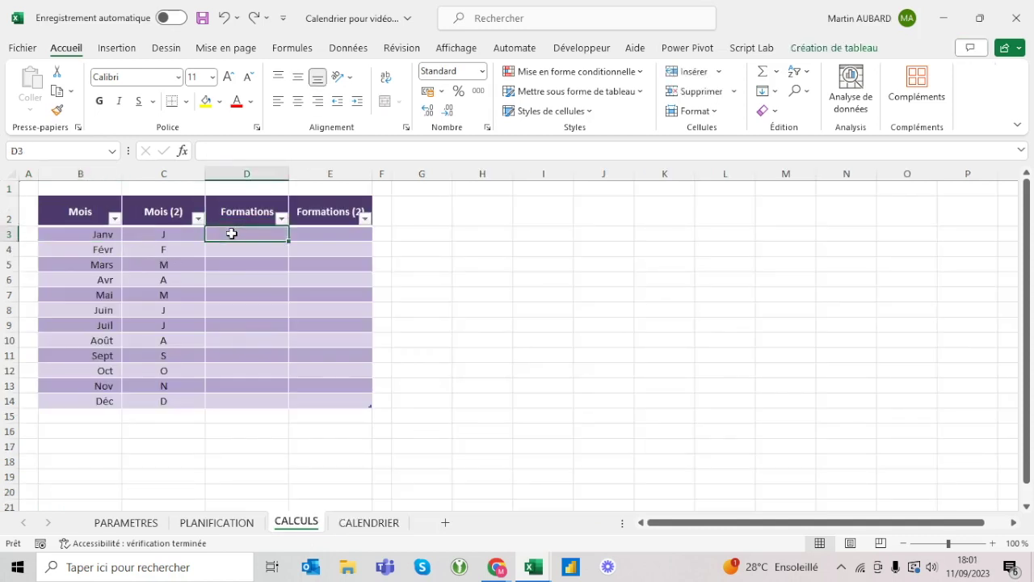
text(=so)
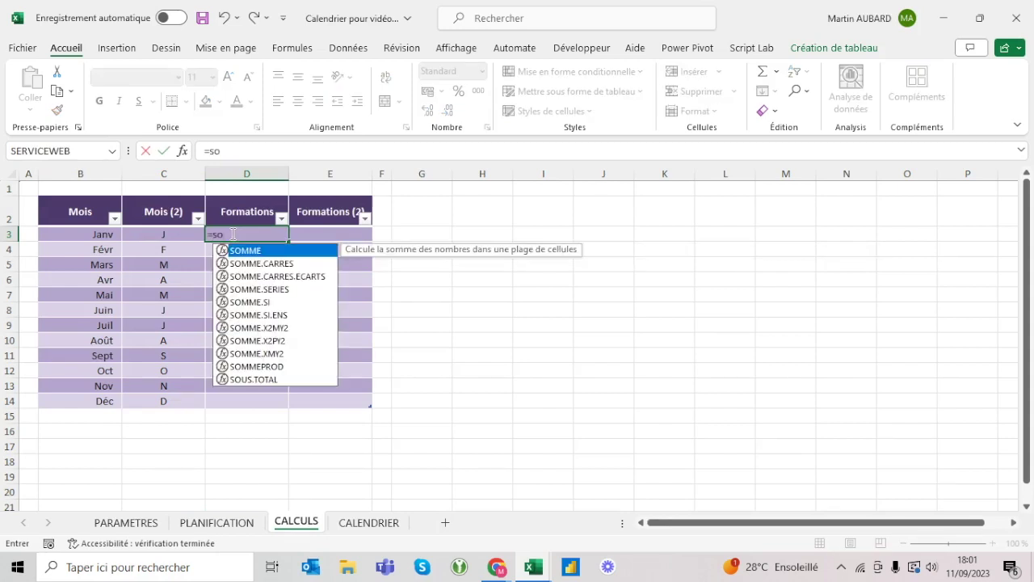
text(mme.x)
key(BackSpace)
text(s)
key(BackSpace)
text(c)
key(BackSpace)
key(BackSpace)
key(BackSpace)
text(nb.si.ens(PLANIFICATION!)
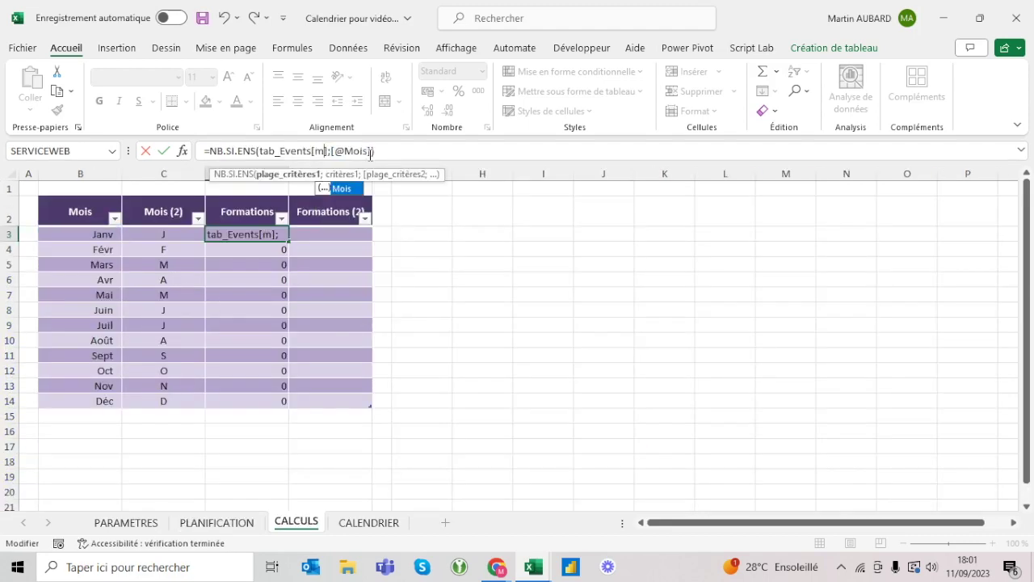
key(Tab)
key(ctrl+Return)
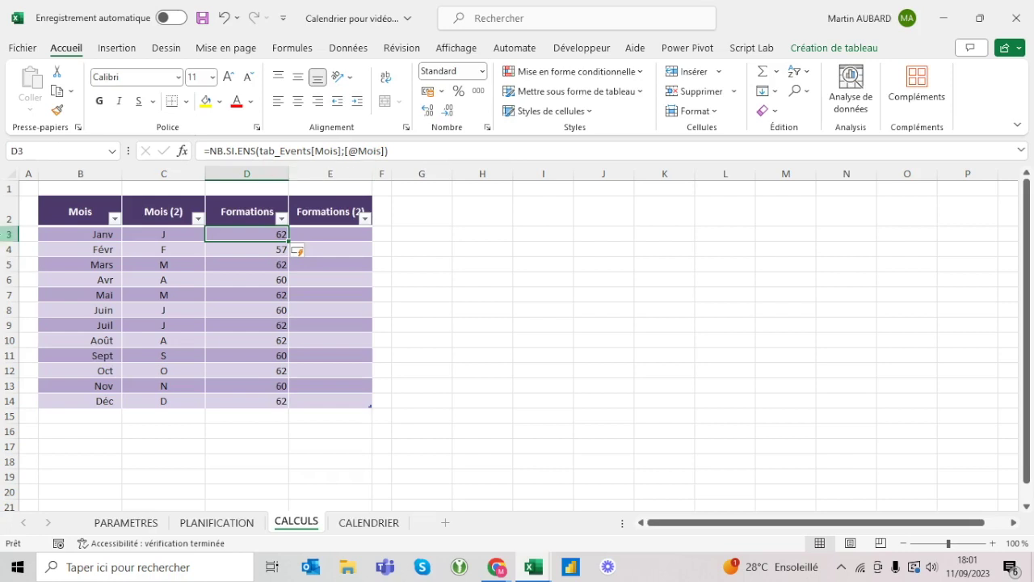
Check the per-month counts, such as 62 for Janv and 57 for Févr.
click(90, 233)
click(246, 237)
key(ctrl+shift+Down)
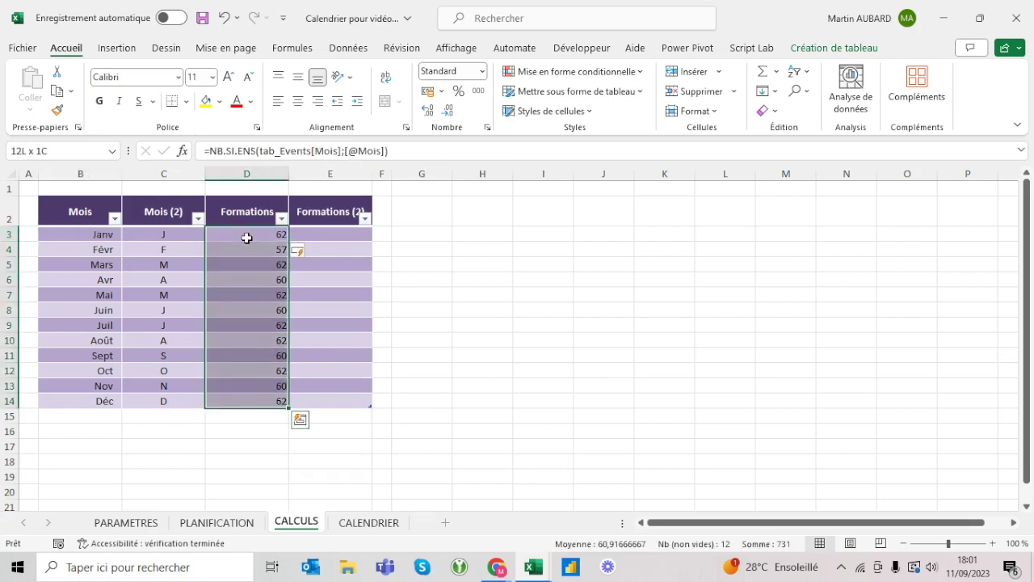
click(247, 237)
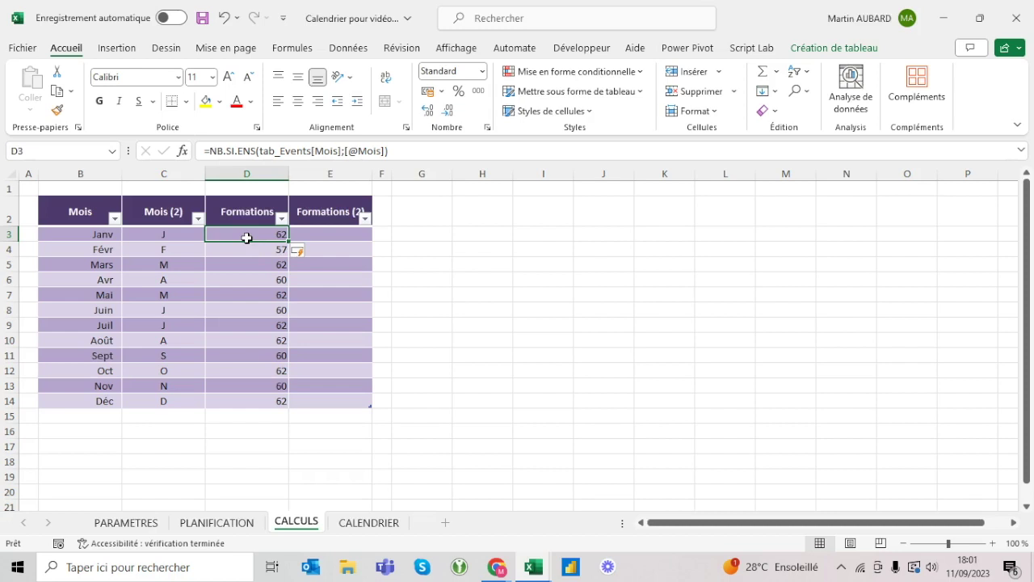
click(105, 247)
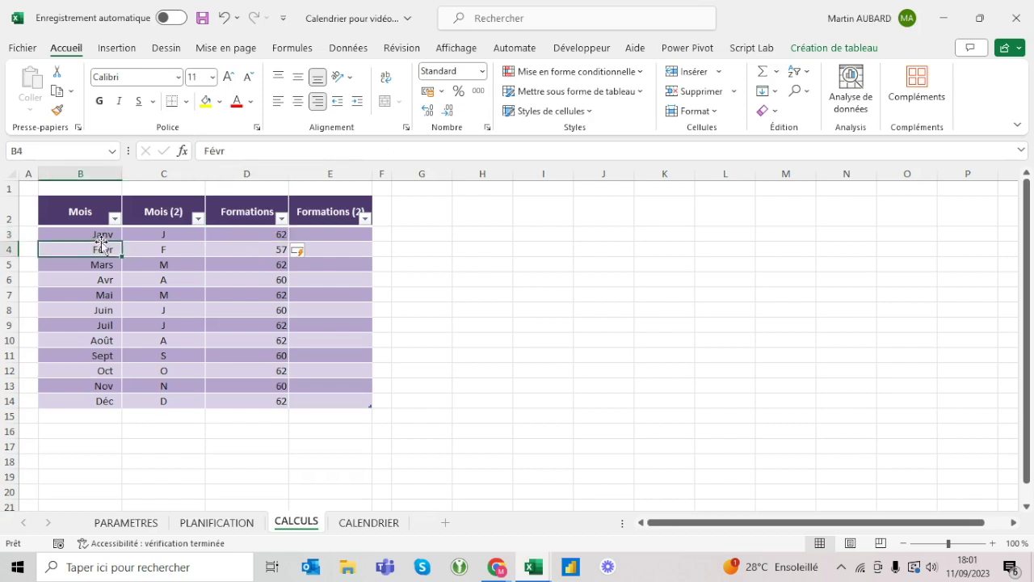
click(101, 235)
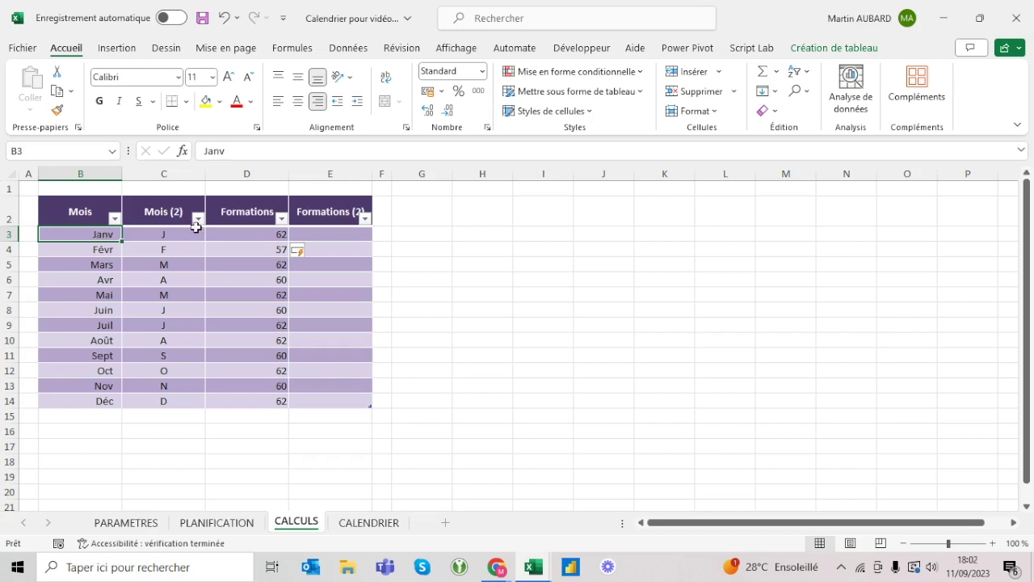
Rewrite D3 to count Formation events in PLANIFICATION's Evènement column.
click(235, 231)
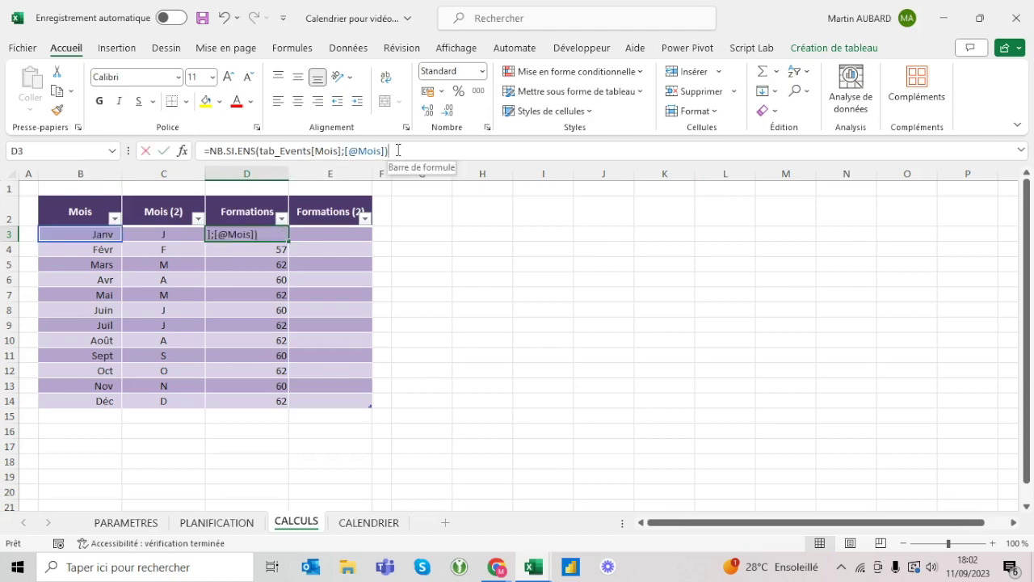
drag(389, 151, 261, 151)
key(BackSpace)
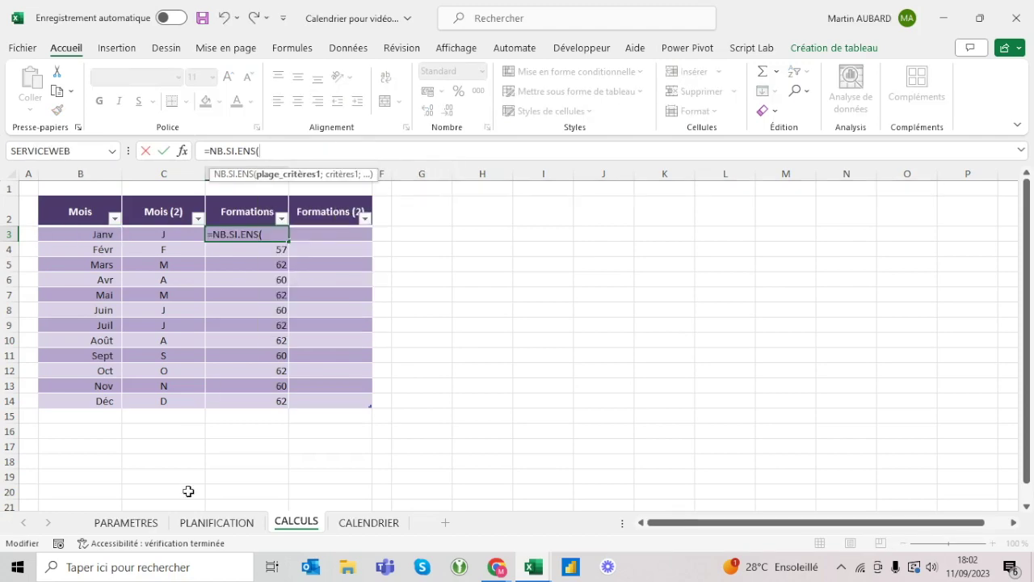
click(206, 522)
click(361, 249)
text(;"Form)
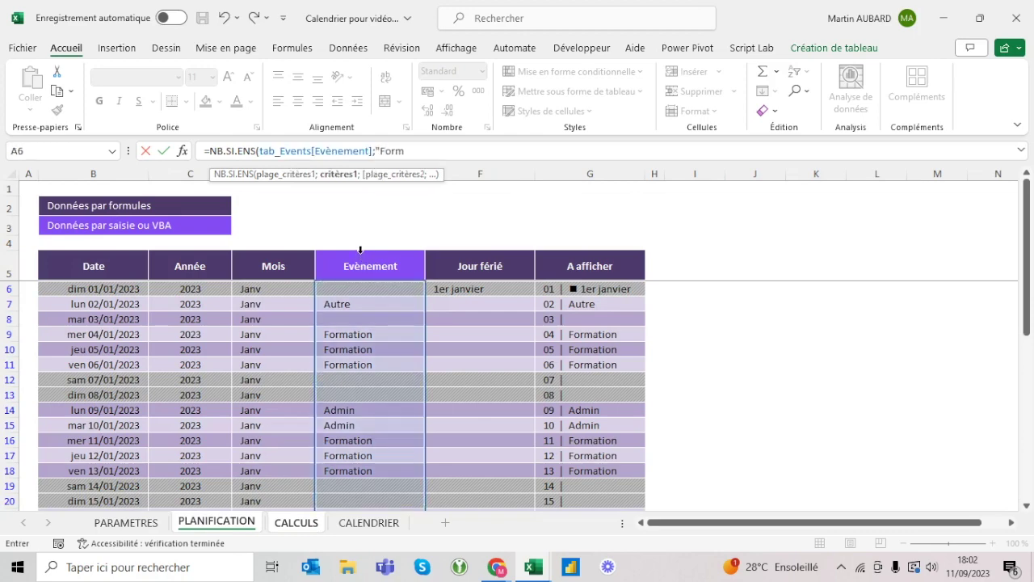
text(ation"))
key(Return)
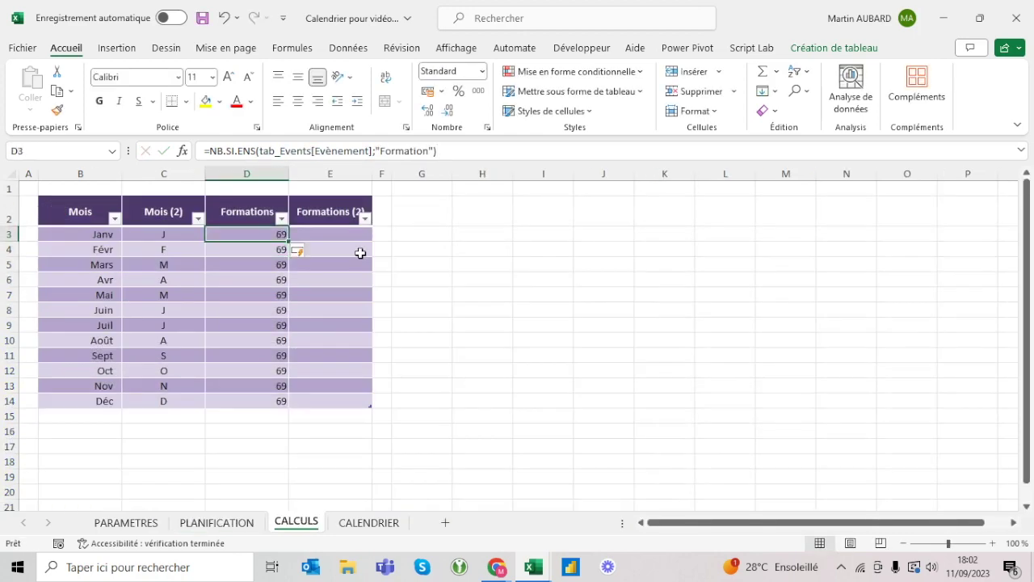
key(ctrl+shift+Down)
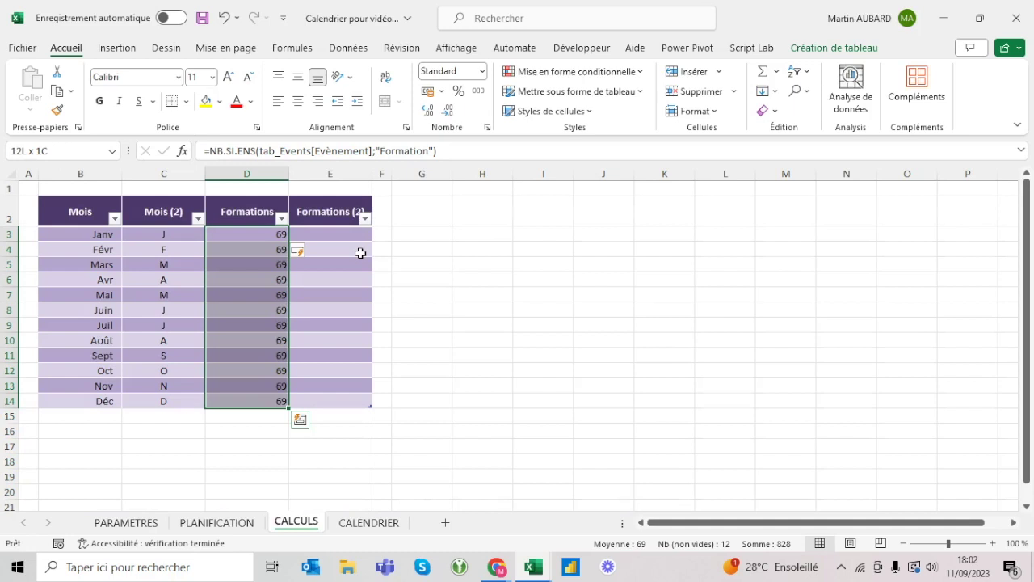
key(Left)
key(Right)
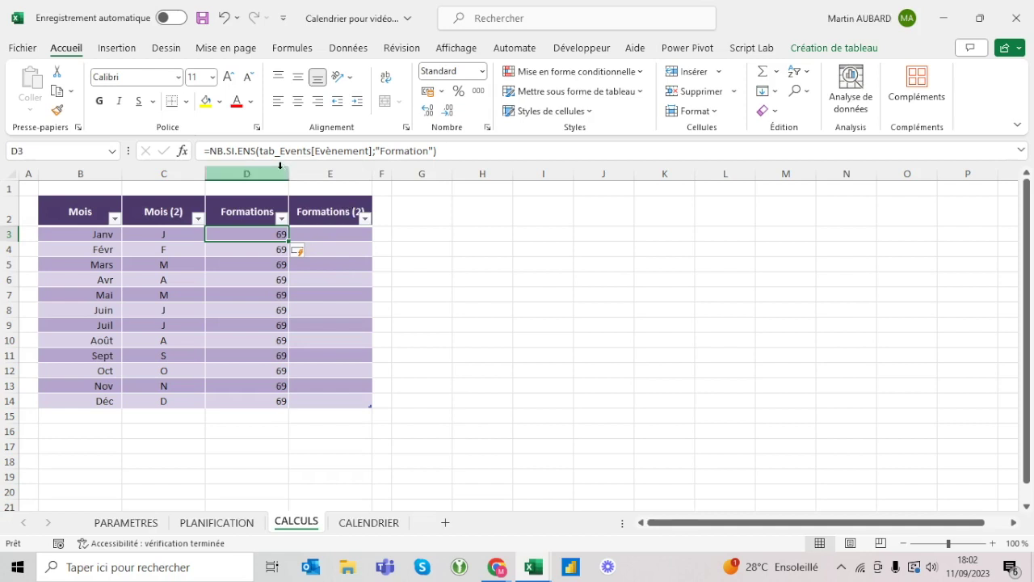
Add PLANIFICATION's Mois column with each row's month as a second criterion in D3.
click(454, 153)
key(BackSpace)
text(;)
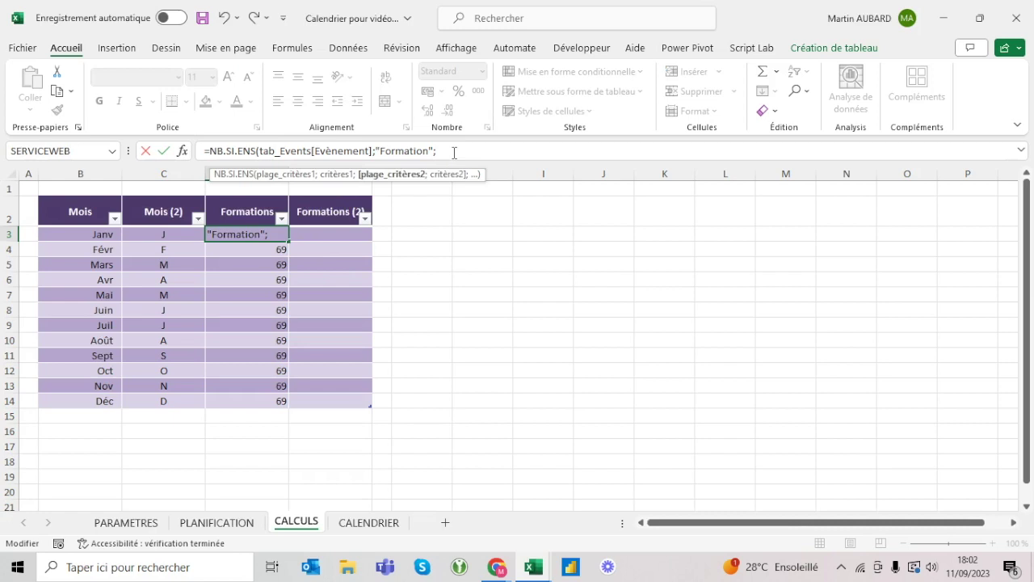
click(216, 522)
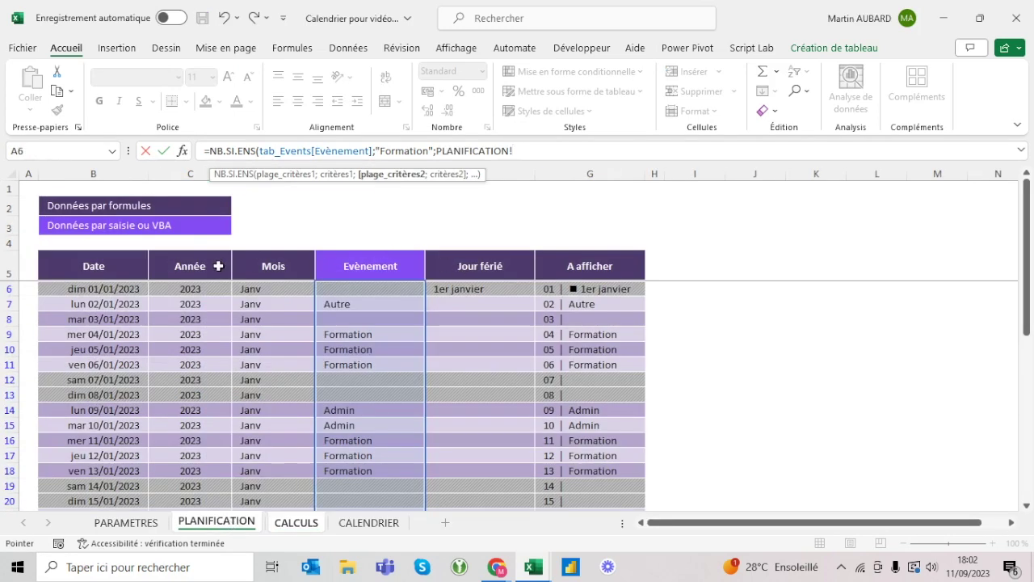
click(264, 254)
text(;)
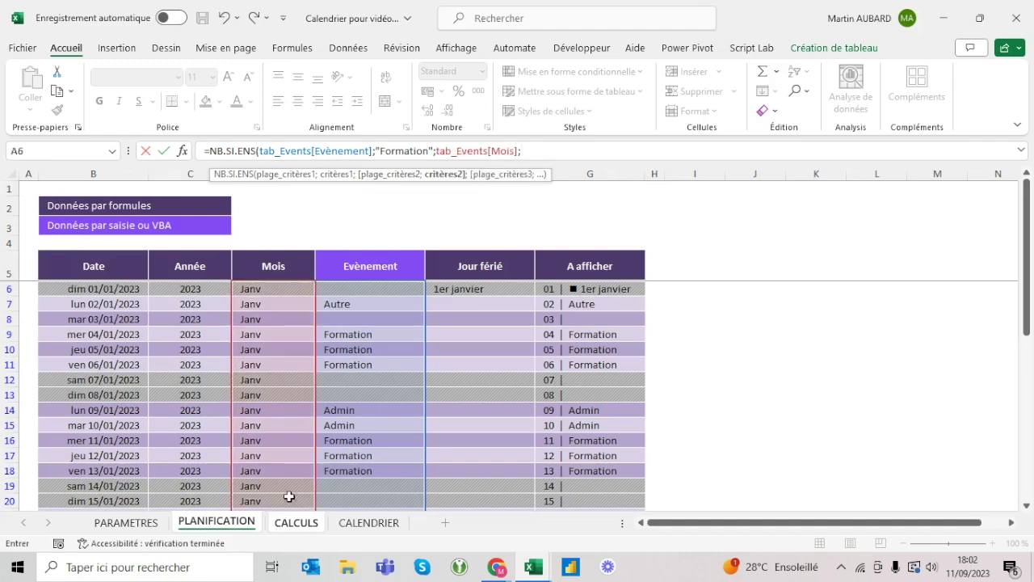
click(301, 523)
click(103, 235)
key(ctrl+Return)
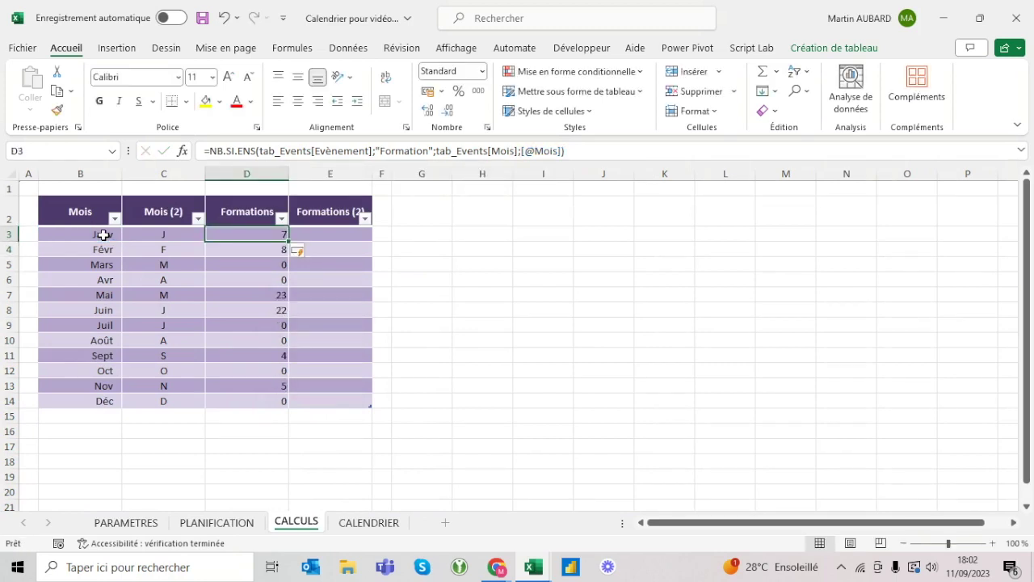
Review the monthly Formation counts, such as 7 for Janv and 23 for Mai.
key(ctrl+shift+Down)
key(Down)
key(Down)
key(Down)
key(Down)
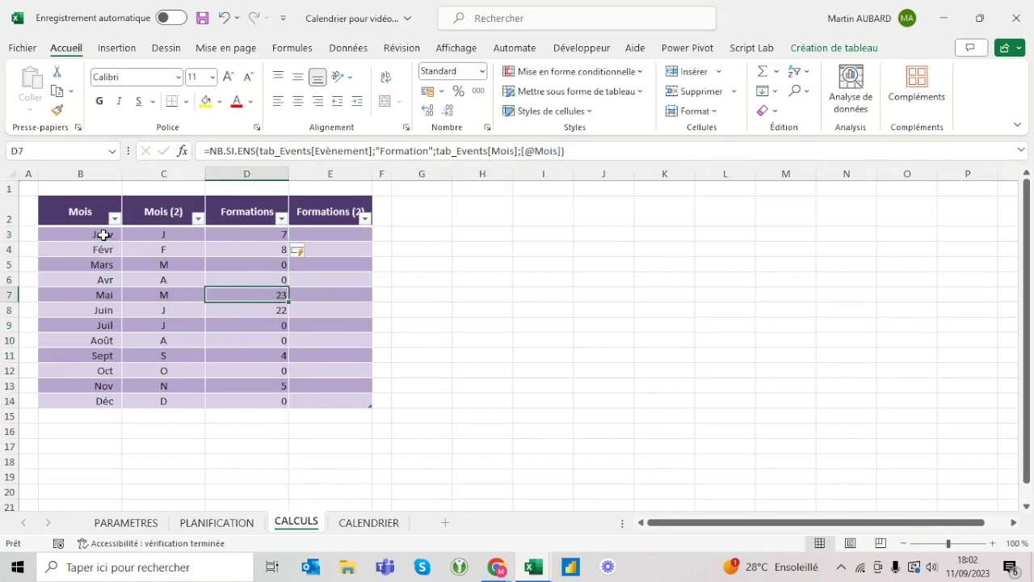
key(shift+Down)
key(Up)
key(Down)
key(Up)
key(Up)
key(Down)
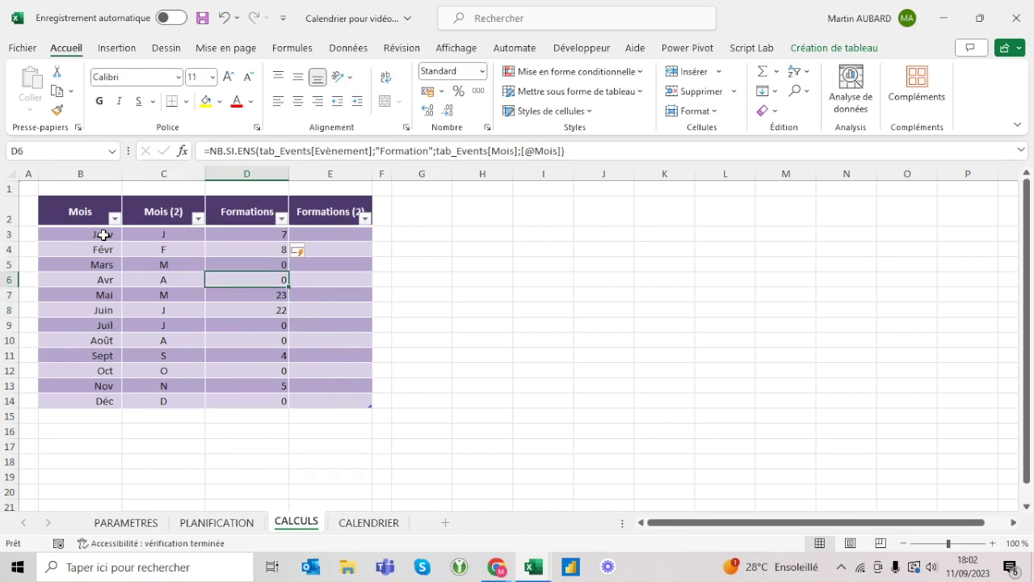
click(359, 521)
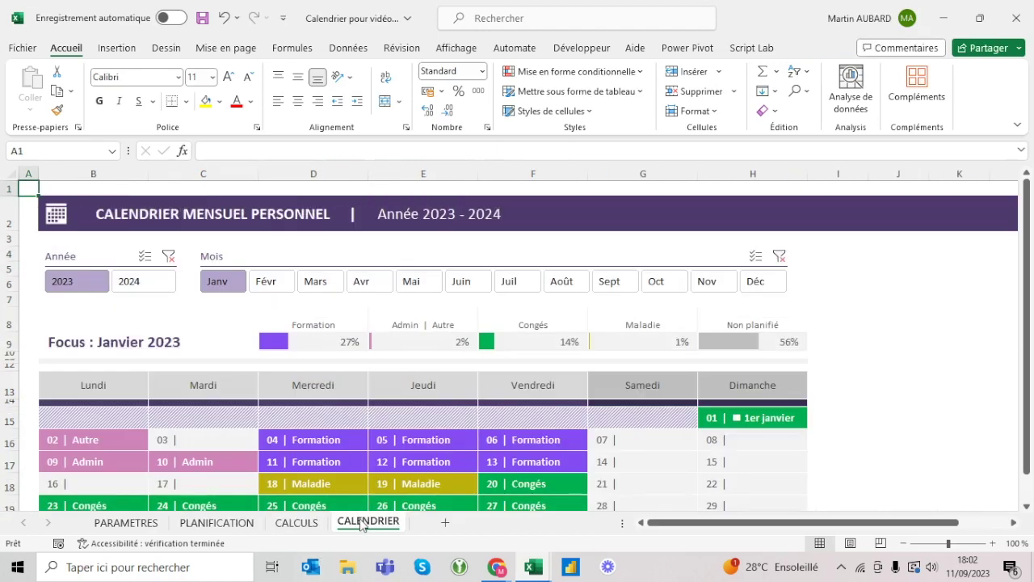
Switch the calendar slicer through Mars and Juin to Mai, then return to CALCULS.
click(323, 280)
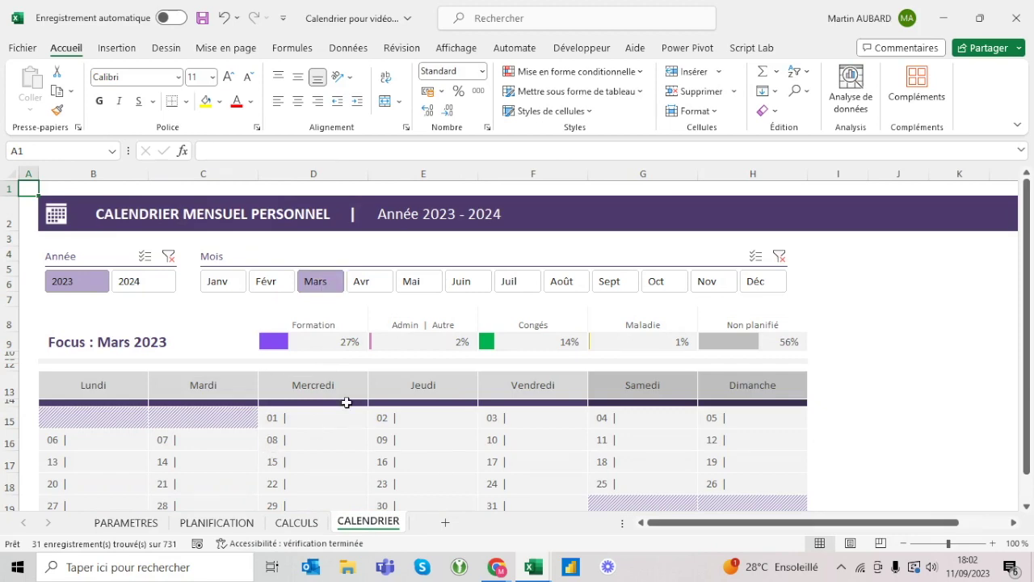
click(428, 280)
click(459, 280)
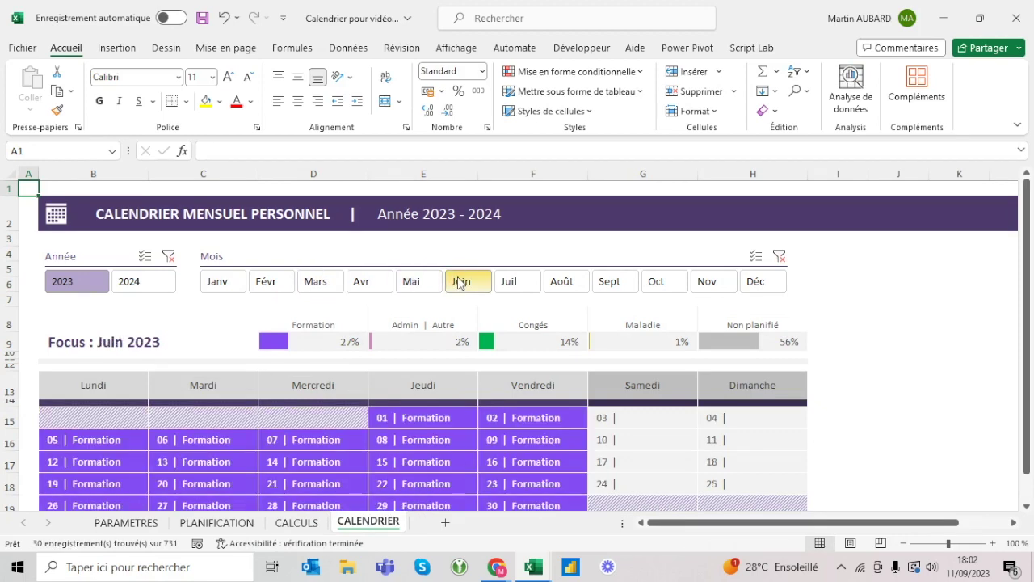
click(427, 280)
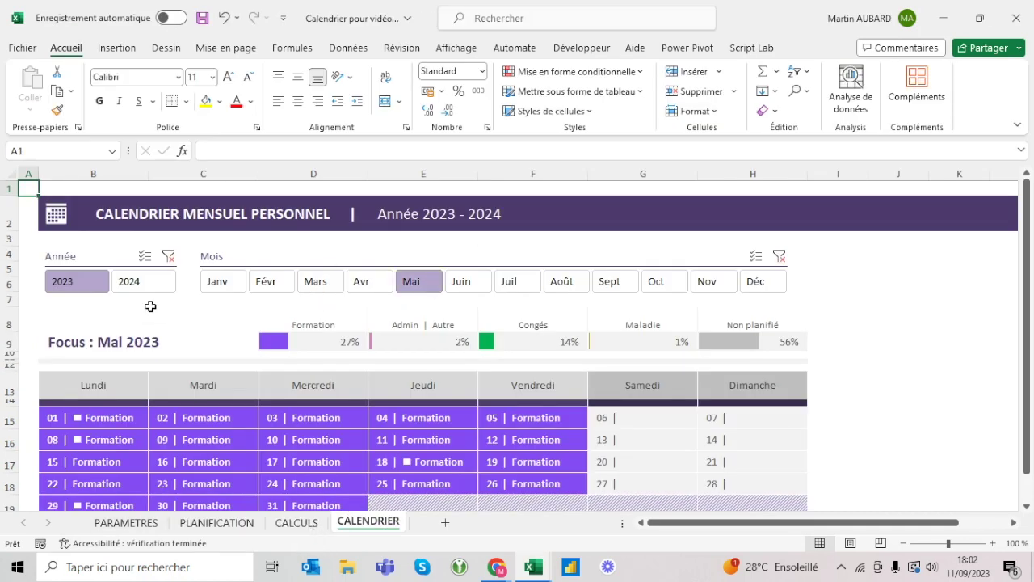
click(296, 523)
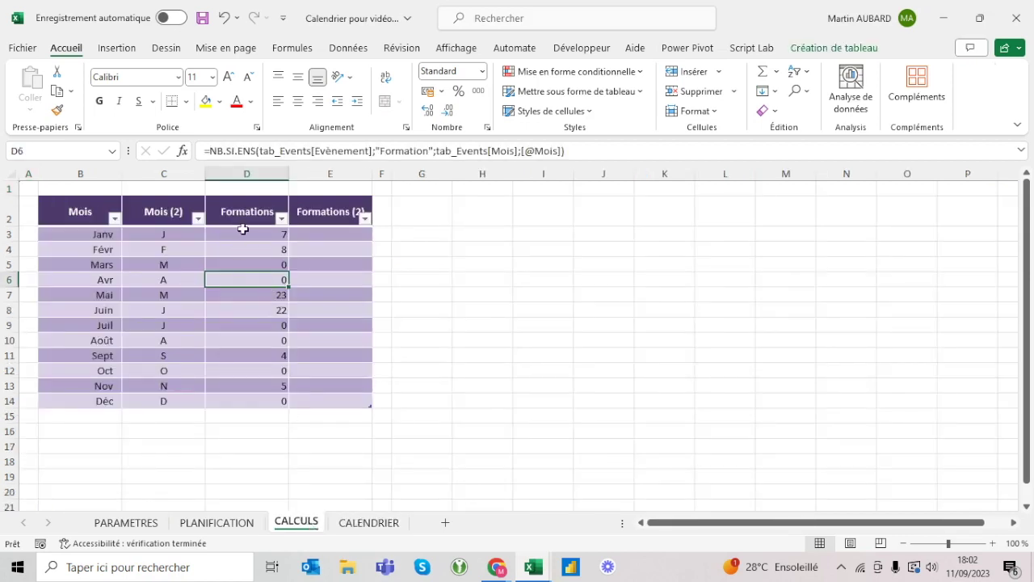
Add PLANIFICATION's Année column as a third criteria range in the D3 formula.
click(244, 233)
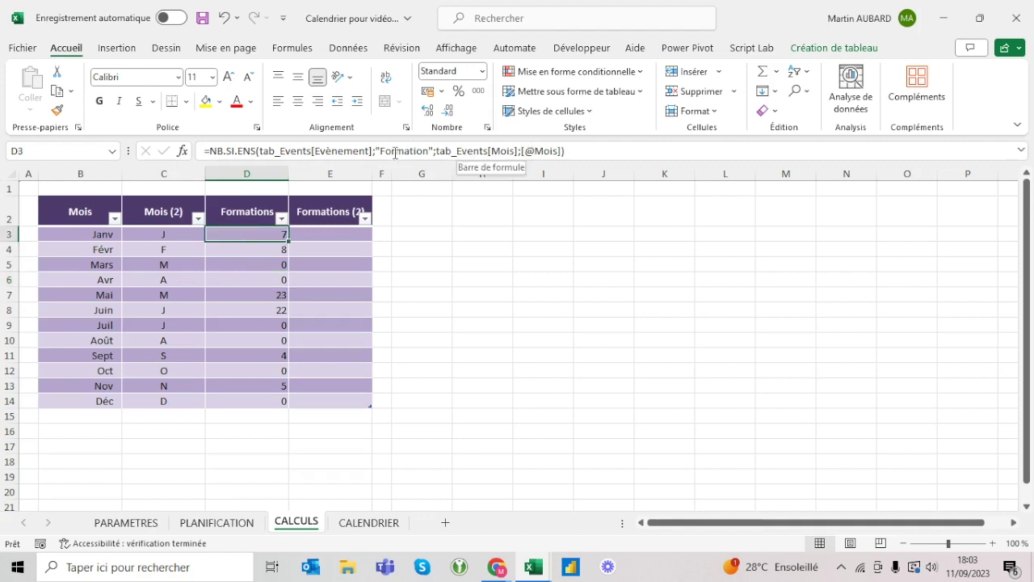
click(436, 151)
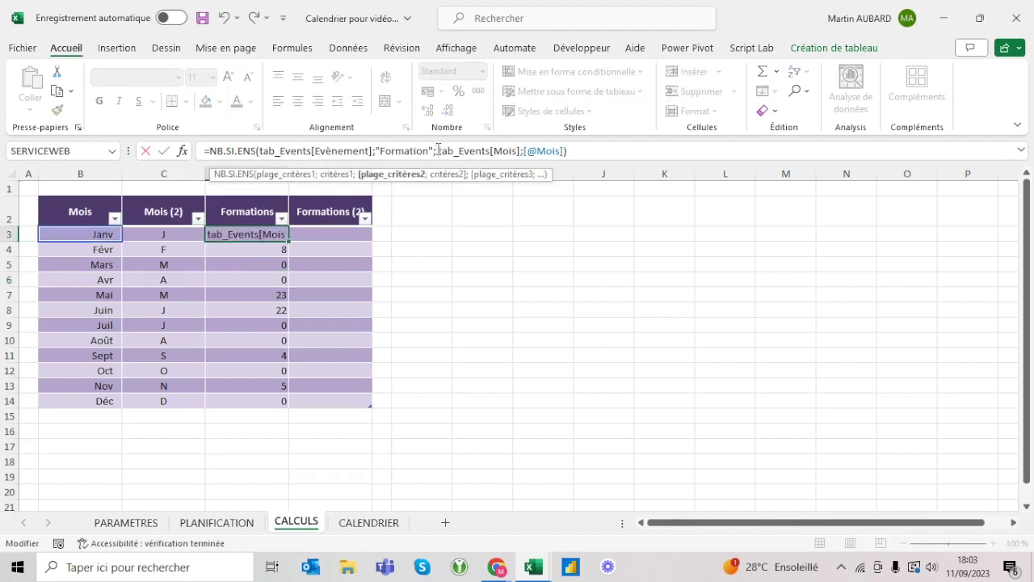
text(;)
click(438, 151)
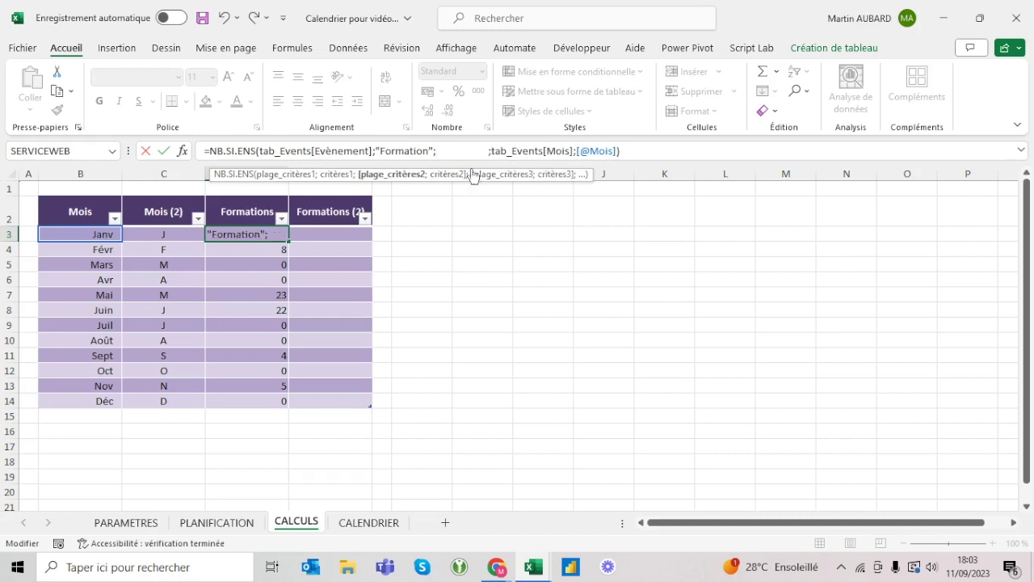
click(370, 522)
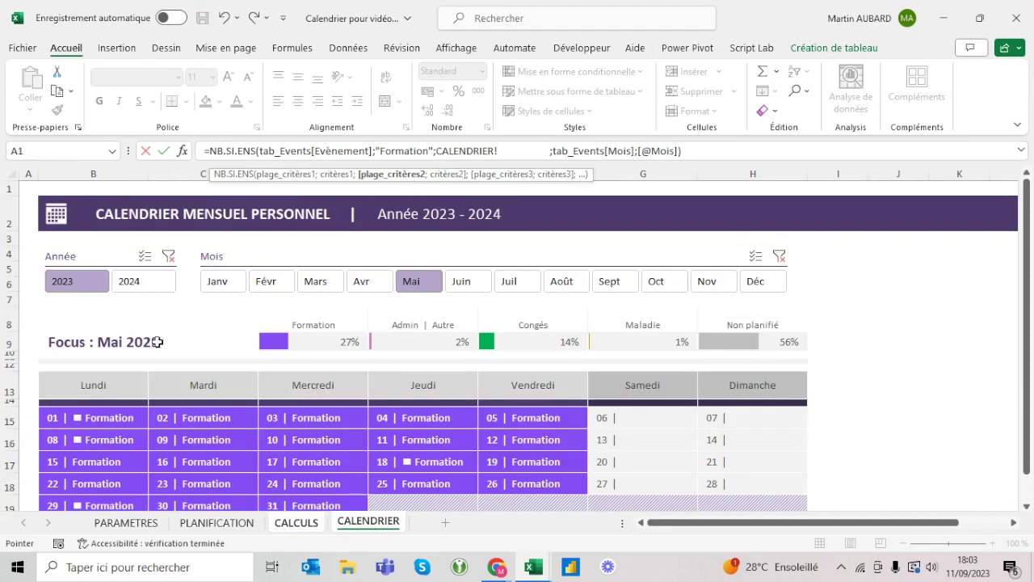
click(217, 522)
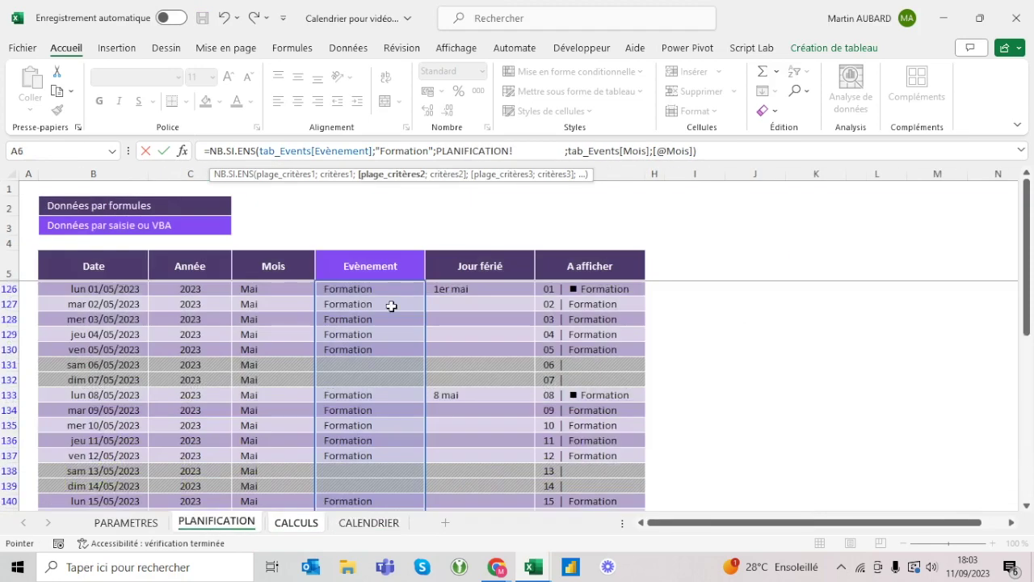
click(187, 252)
Use the lanneefocus name as the year criterion and commit the formula.
text(;)
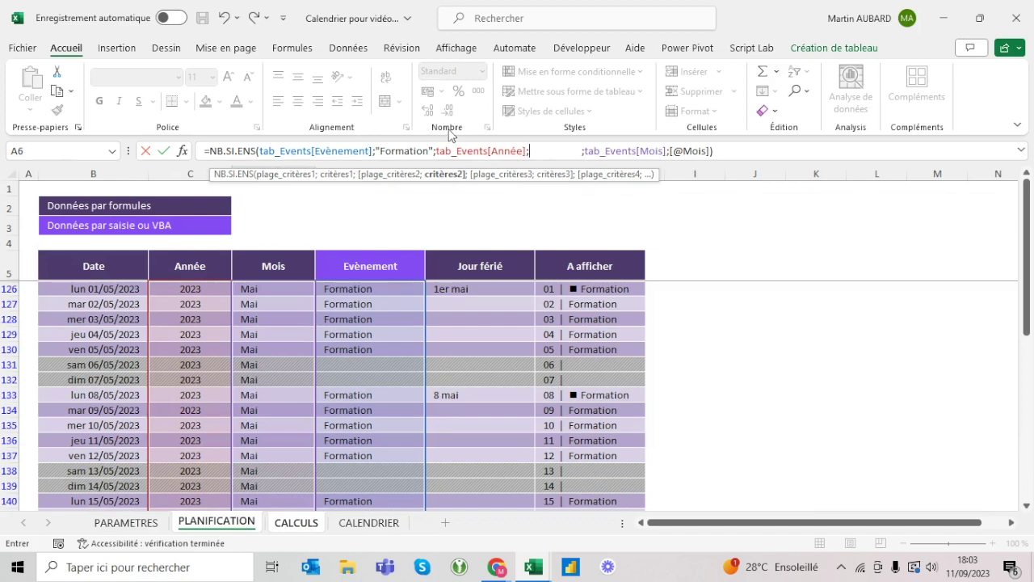
text(ann)
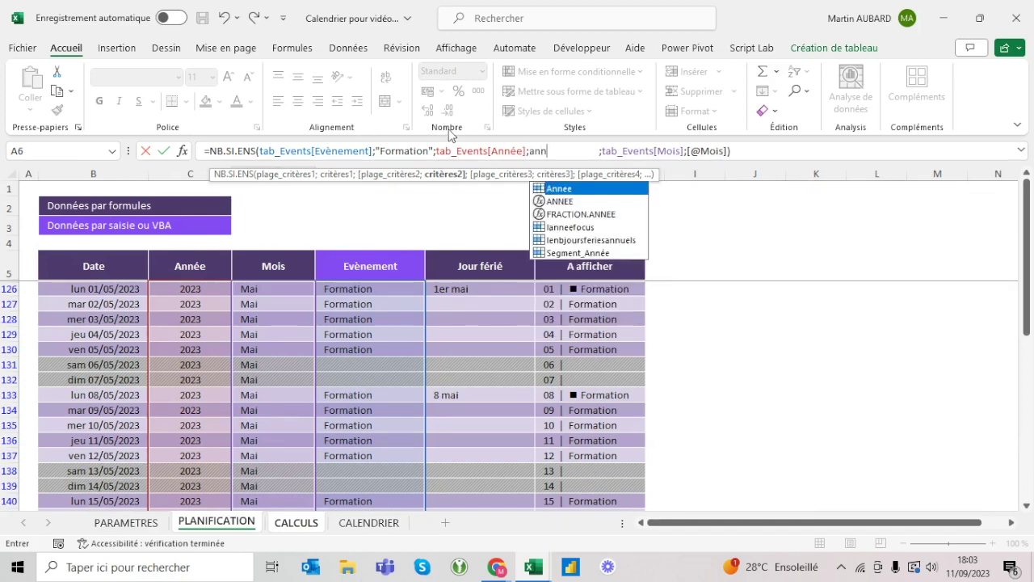
key(Down)
key(Down)
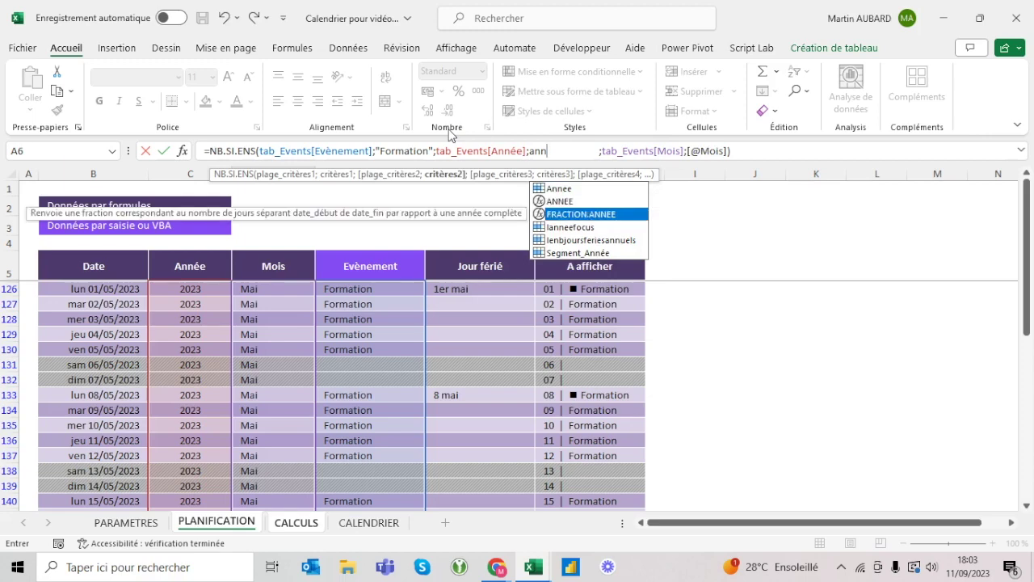
key(Down)
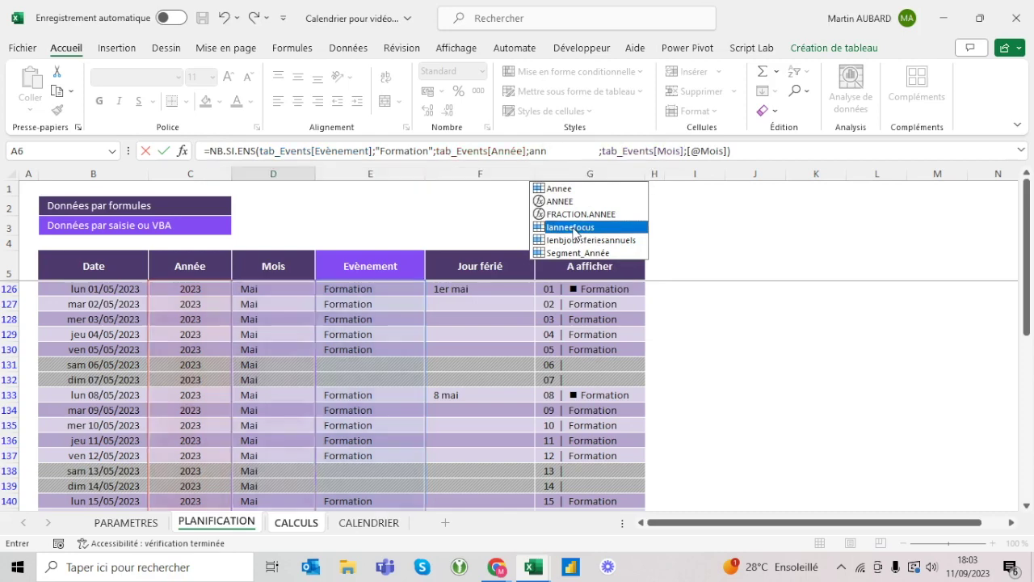
double_click(574, 229)
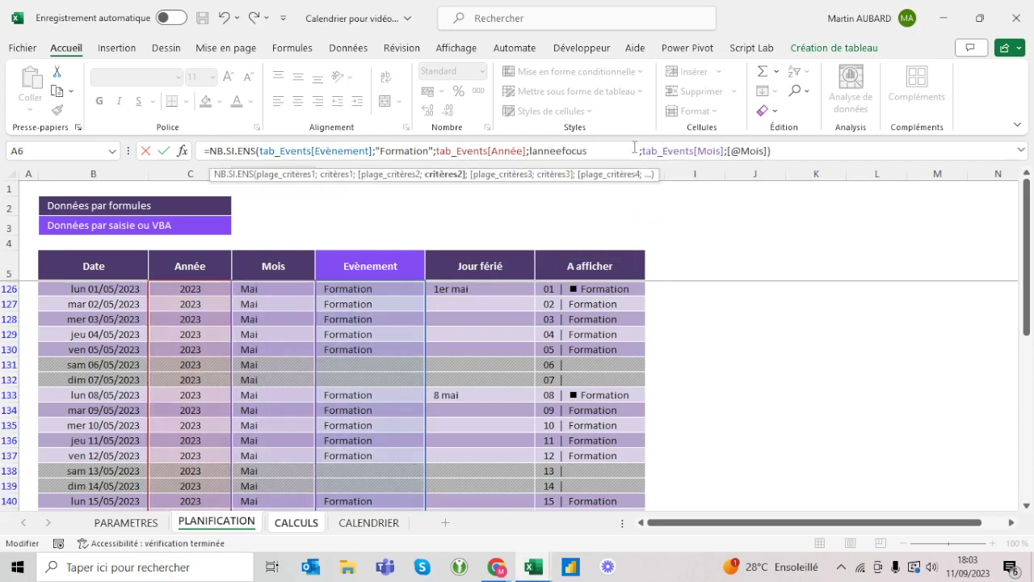
key(BackSpace)
key(BackSpace)
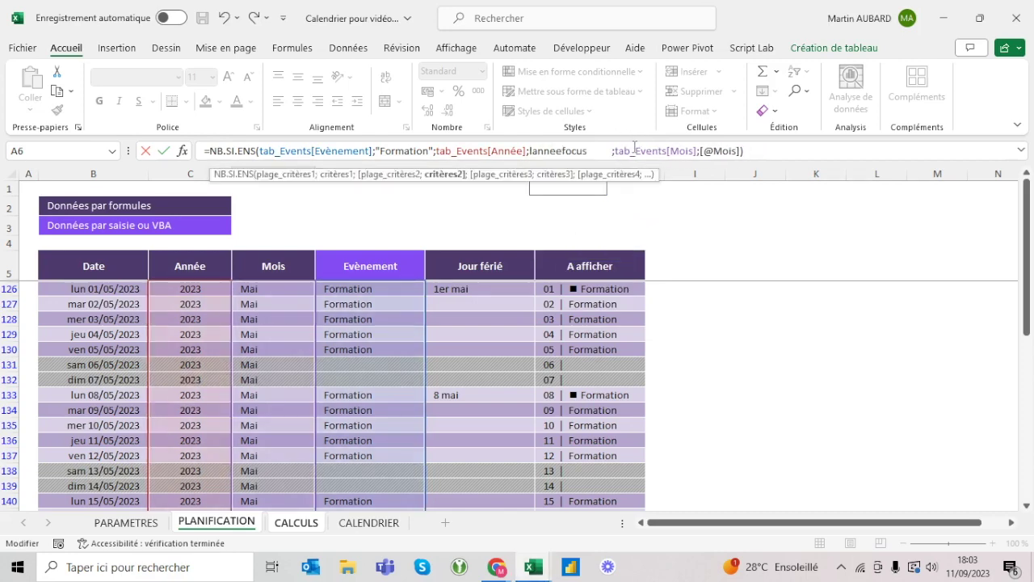
key(BackSpace)
key(Return)
key(Down)
key(Down)
key(Down)
key(Down)
key(Down)
key(Down)
key(Up)
key(Up)
key(Up)
key(Up)
key(Up)
key(Up)
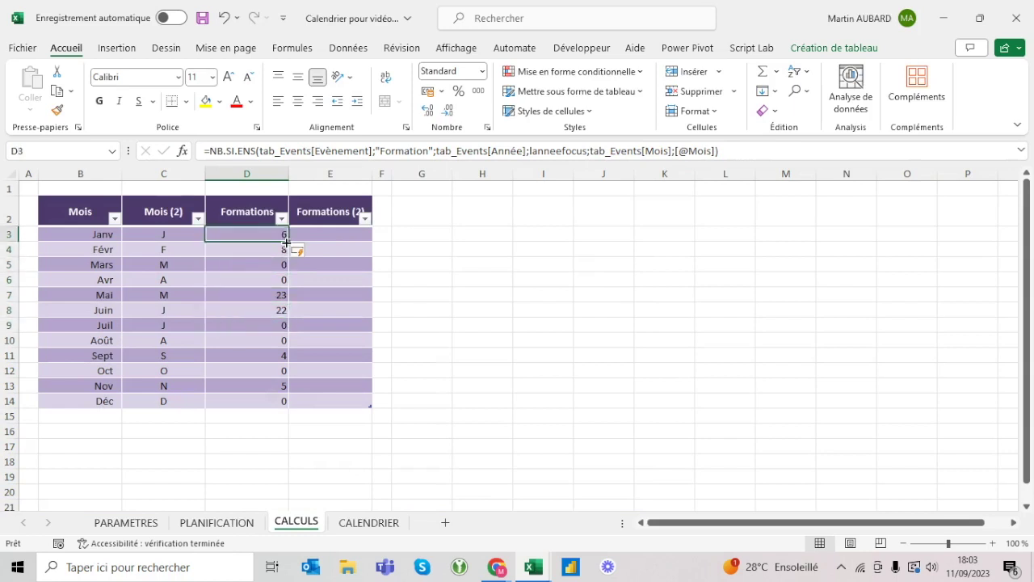
Test the counts with the calendar set to 2024 and Janv, then centre the Formations counts.
click(357, 525)
click(144, 281)
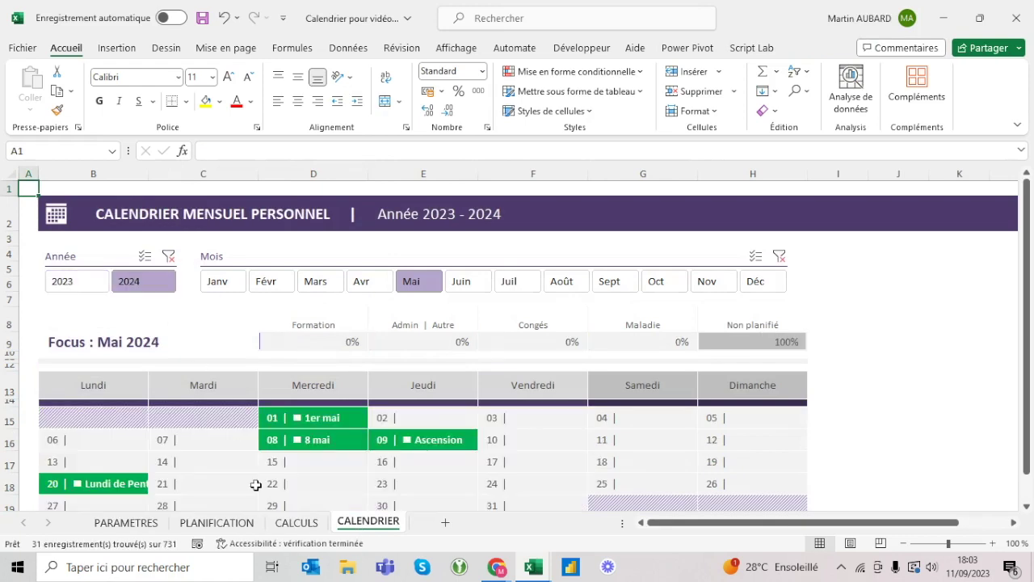
key(ctrl+Page_Up)
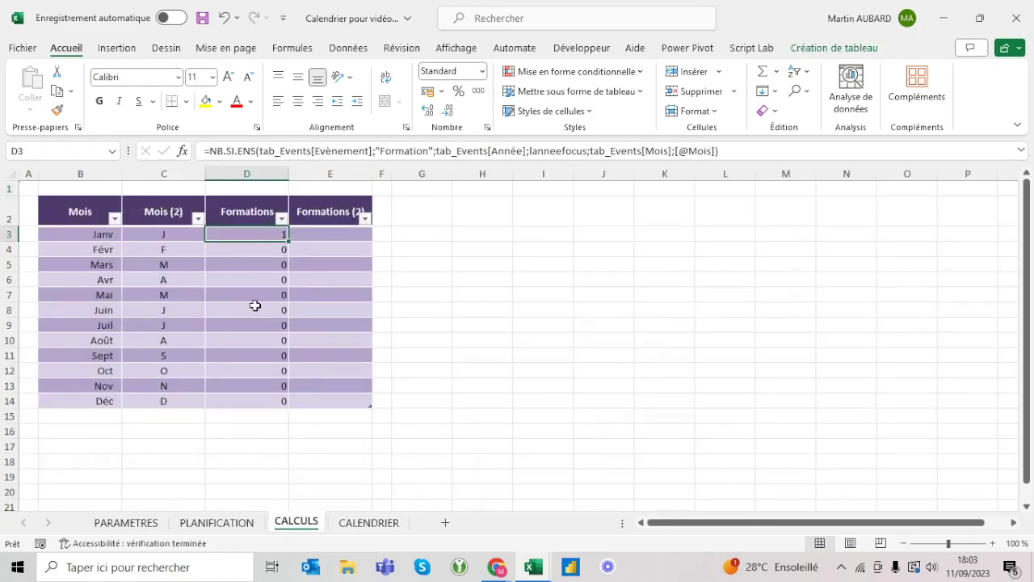
click(375, 526)
click(221, 281)
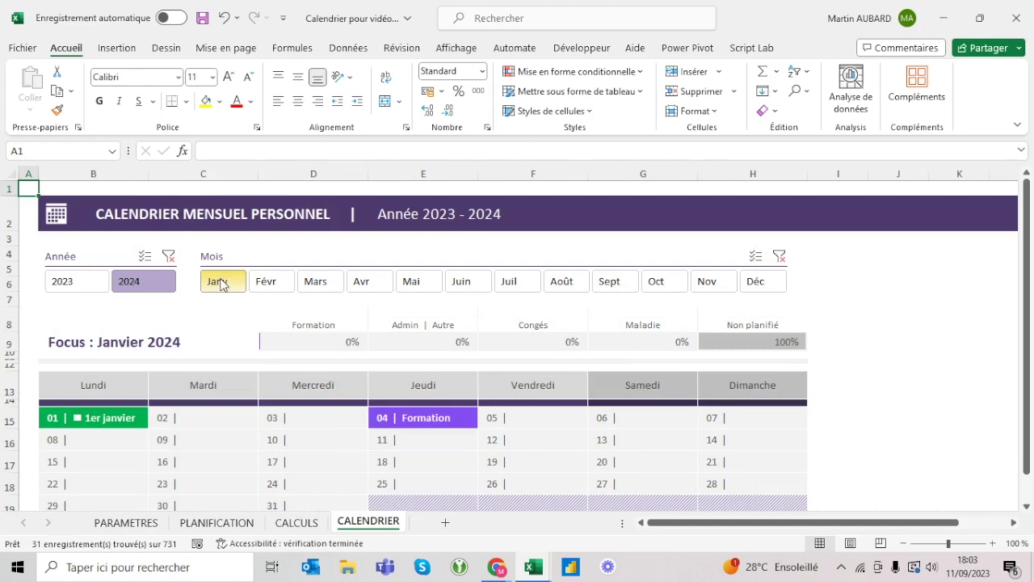
click(310, 521)
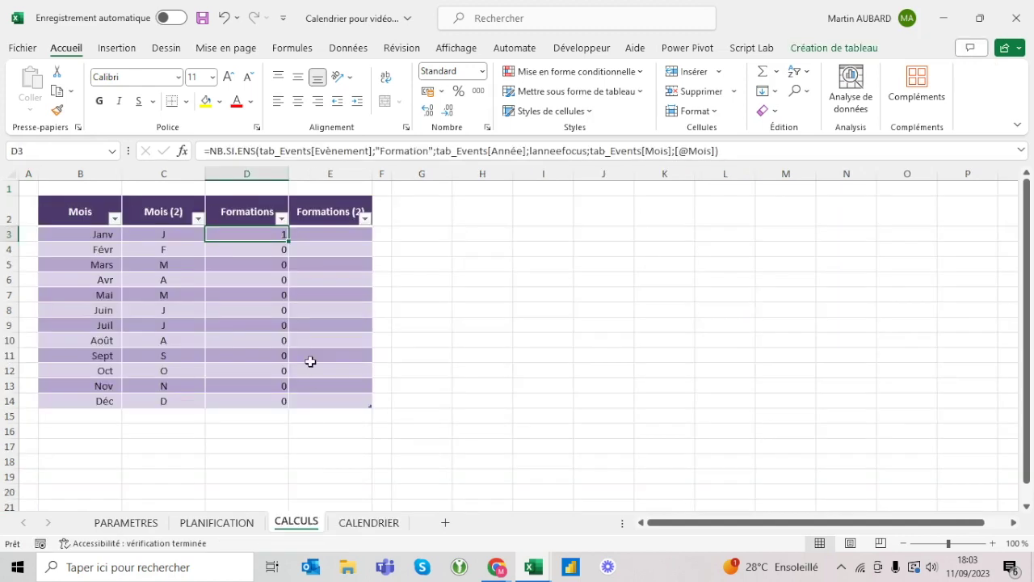
key(ctrl+shift+Down)
click(298, 101)
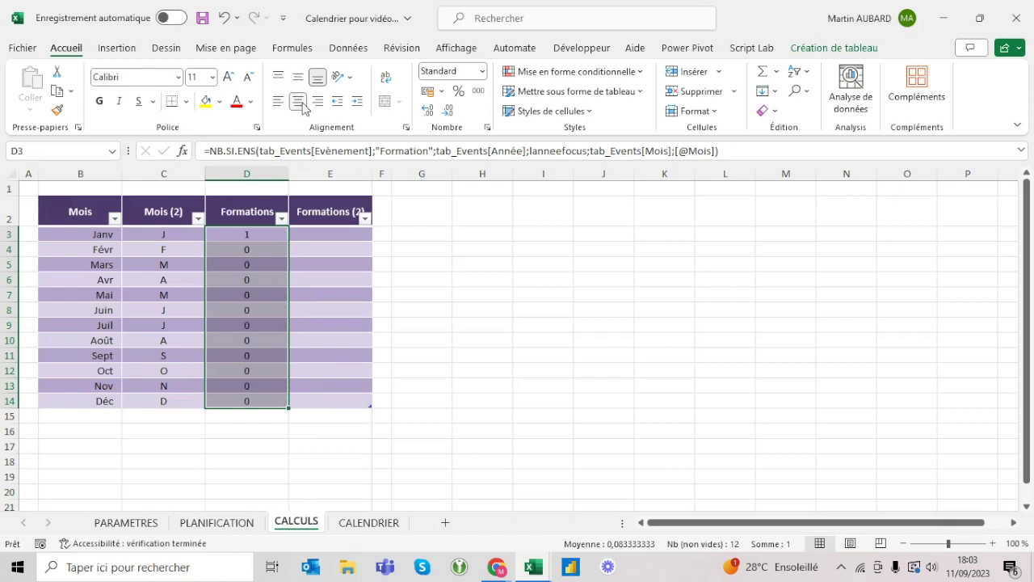
Set the calendar's focus year to 2023 and select the Mois and Formations columns for a chart.
click(375, 523)
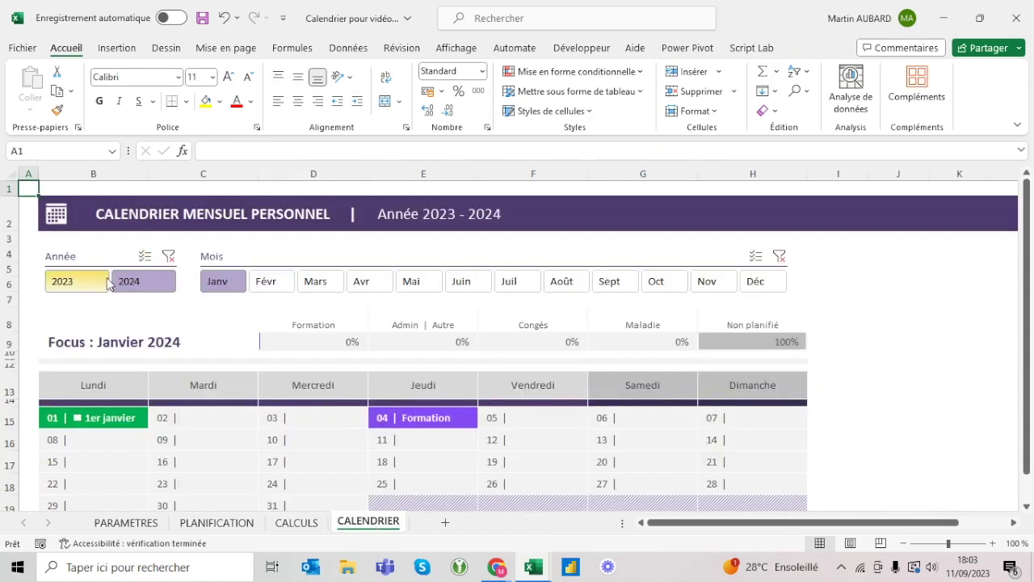
click(107, 282)
click(296, 523)
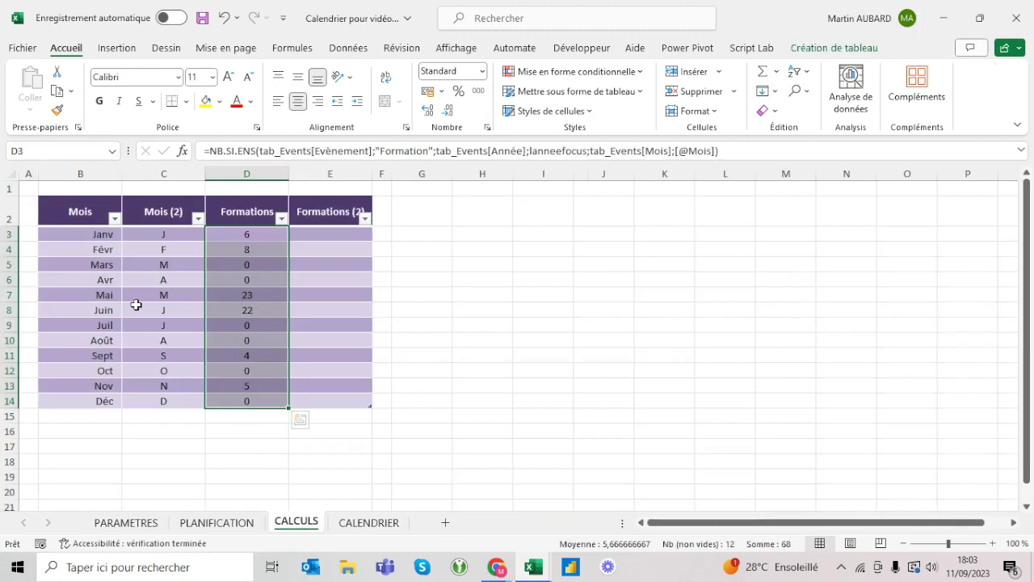
click(94, 198)
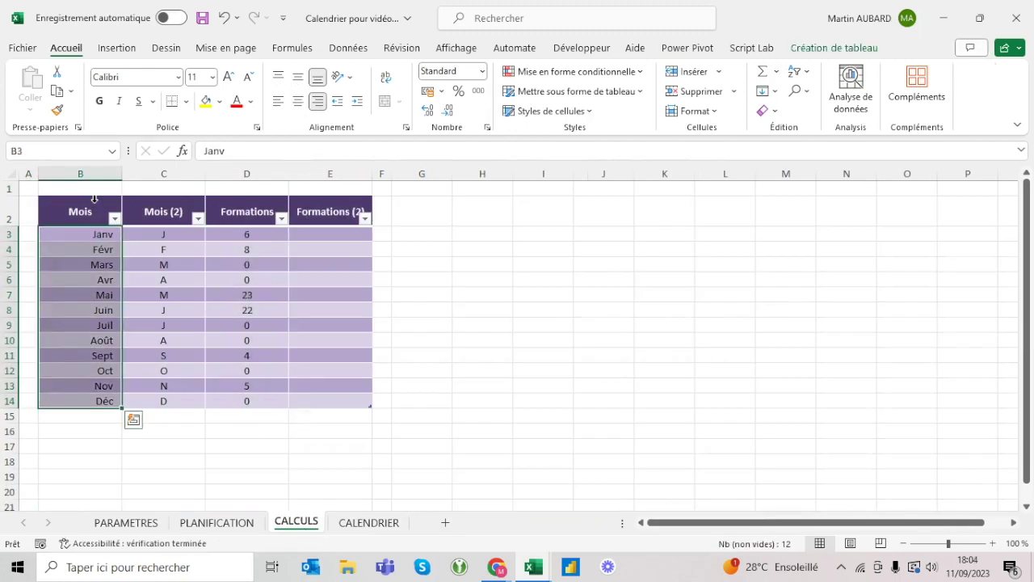
ctrl+click(243, 199)
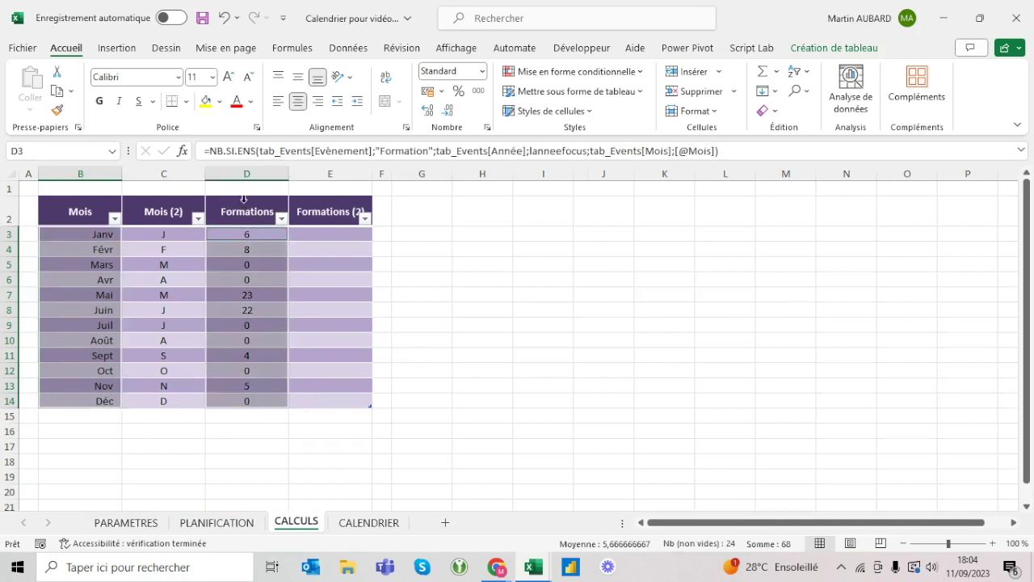
click(121, 50)
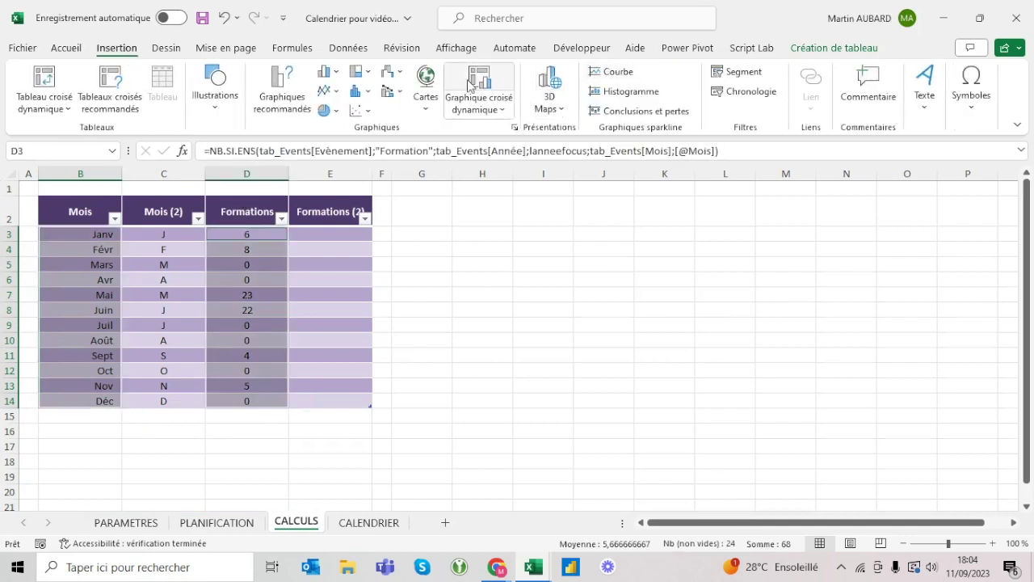
click(326, 71)
click(339, 135)
drag(587, 251, 702, 234)
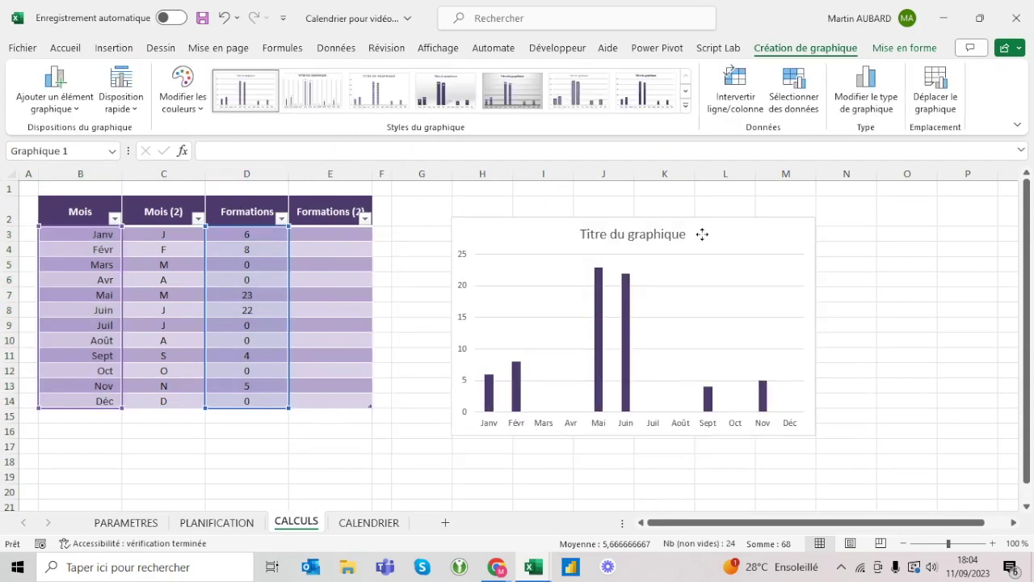
drag(451, 325, 429, 324)
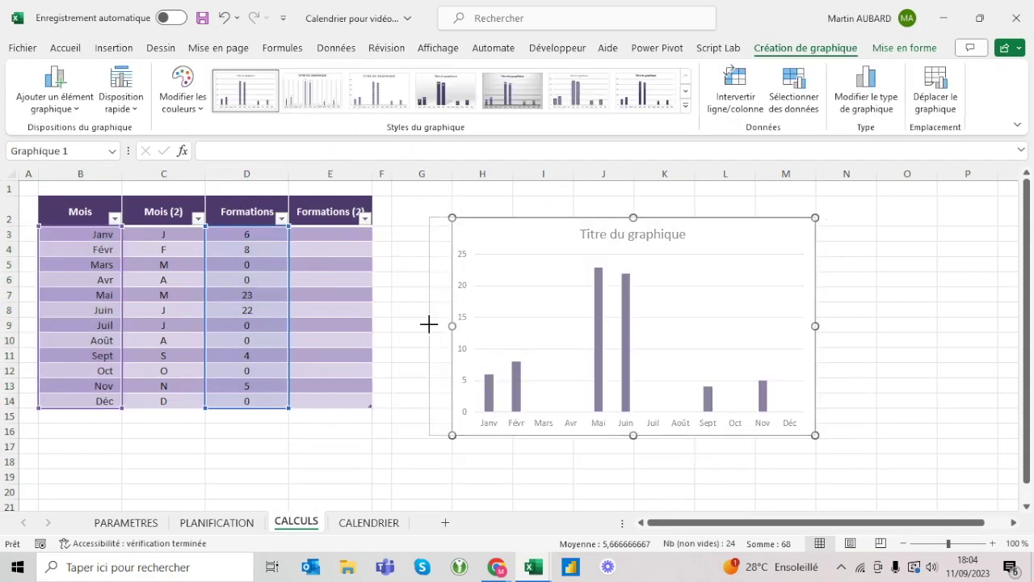
drag(816, 326, 882, 326)
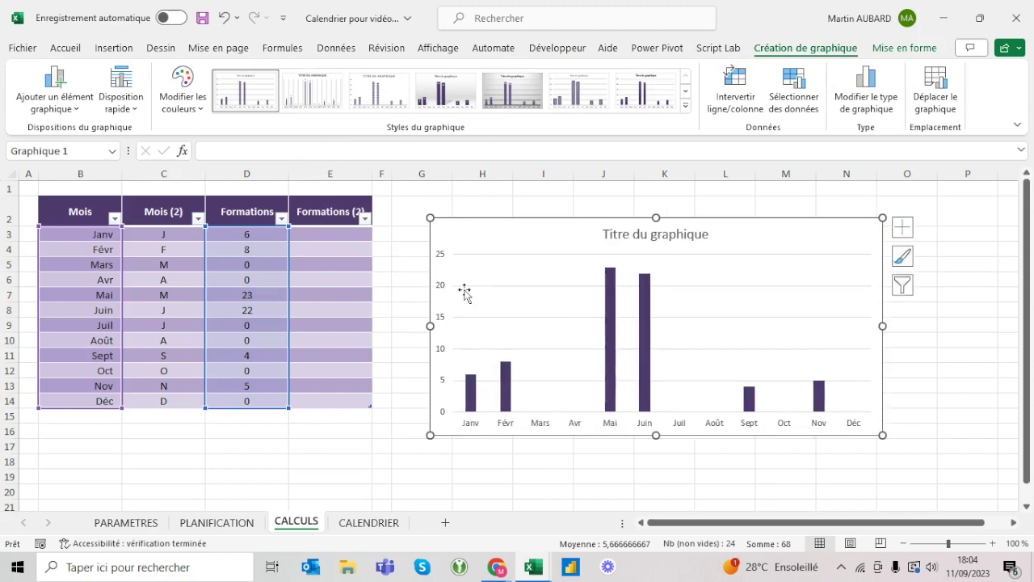
click(360, 300)
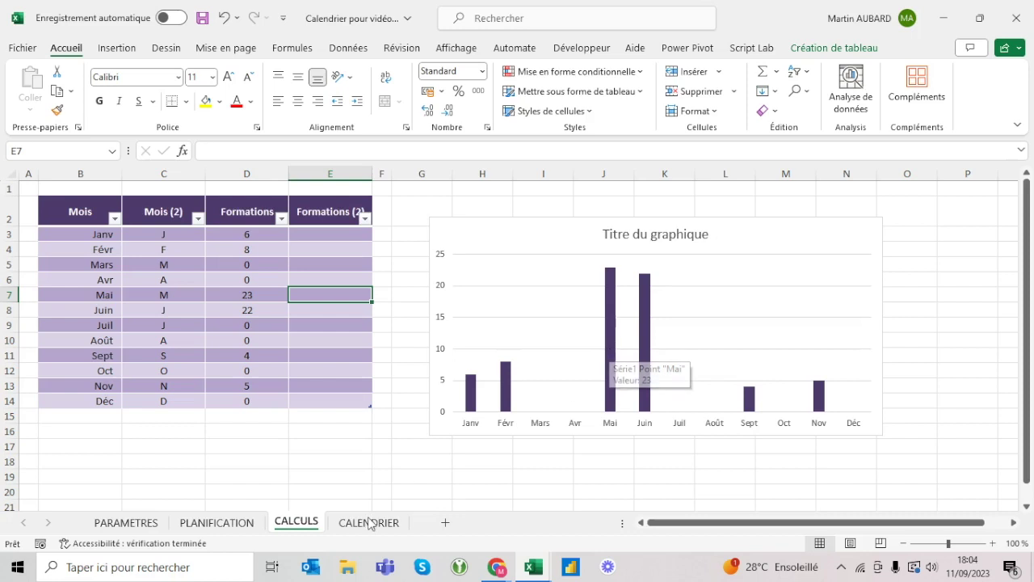
mouse_move(470, 393)
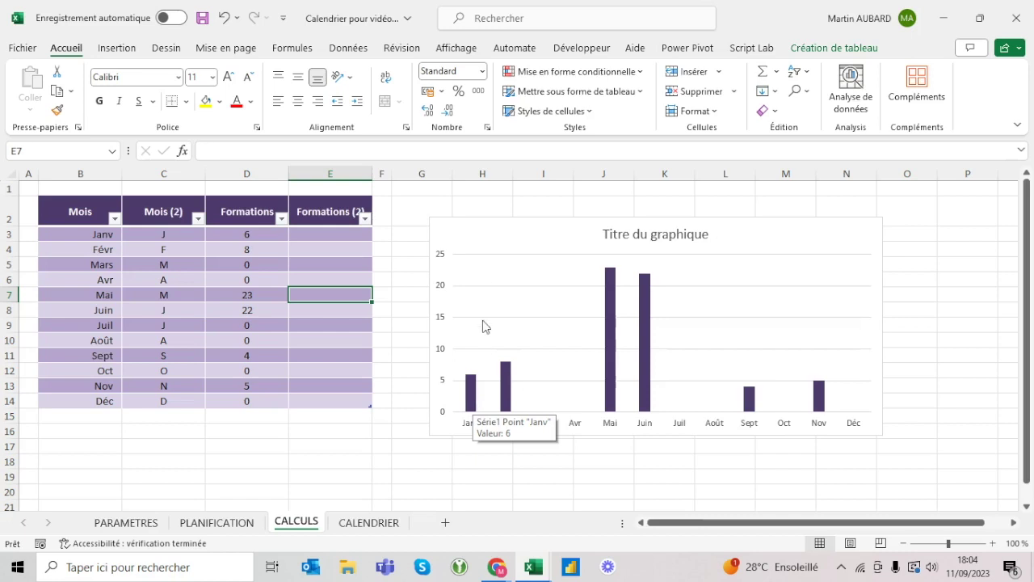
click(488, 229)
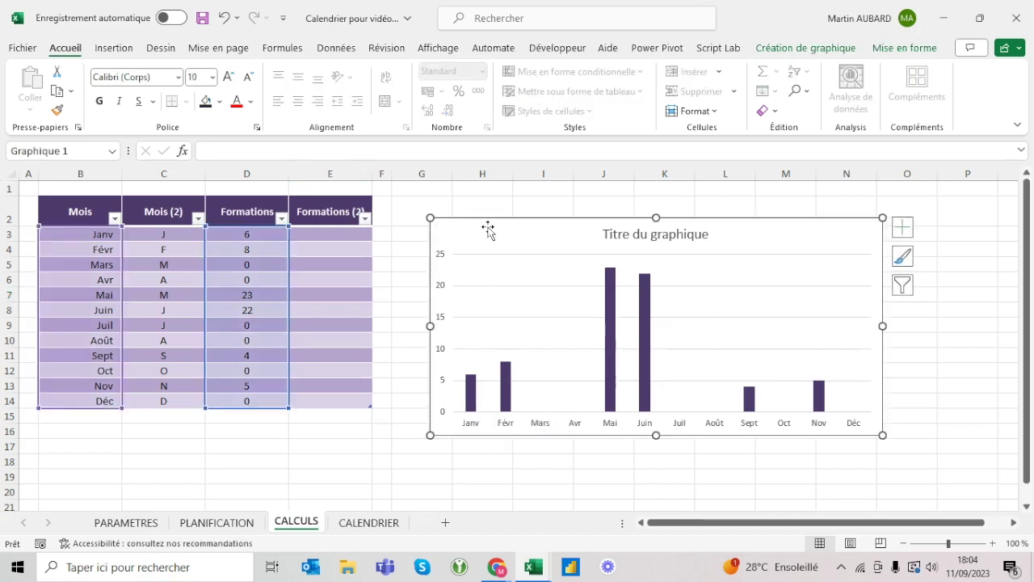
key(Delete)
click(323, 235)
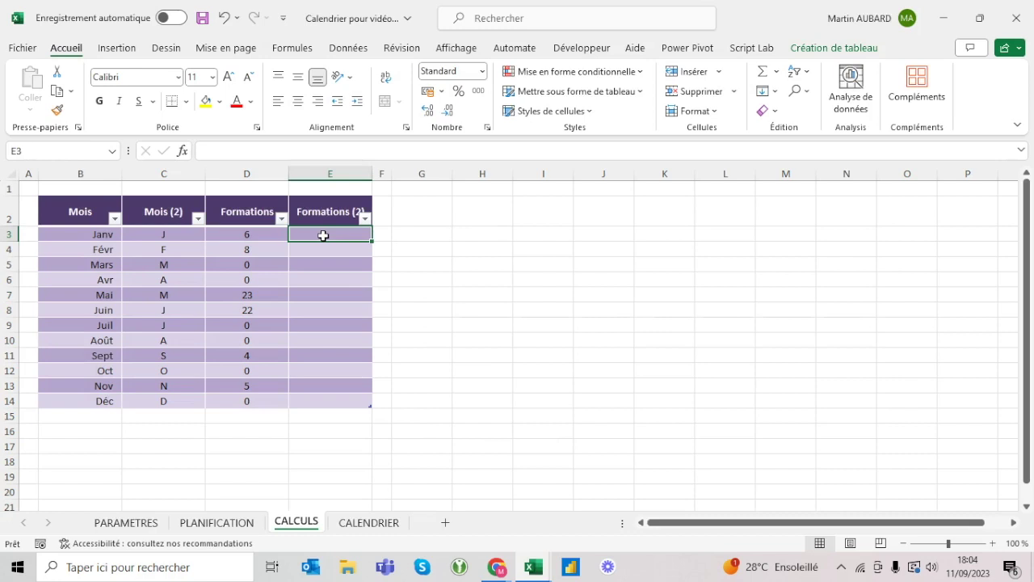
Set the width of columns B through E to 20 via Largeur de colonne.
drag(97, 174, 325, 175)
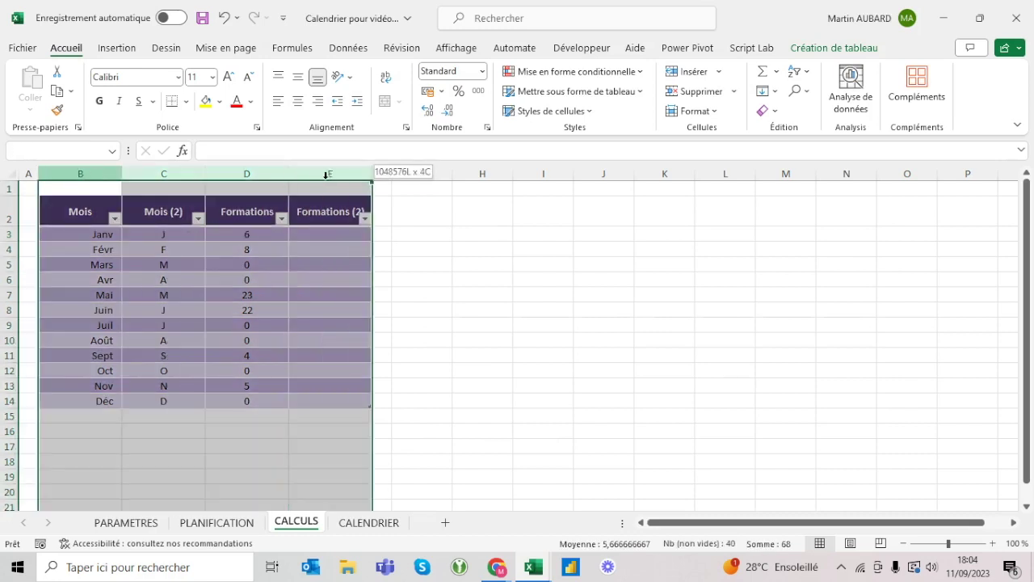
right_click(326, 176)
click(405, 417)
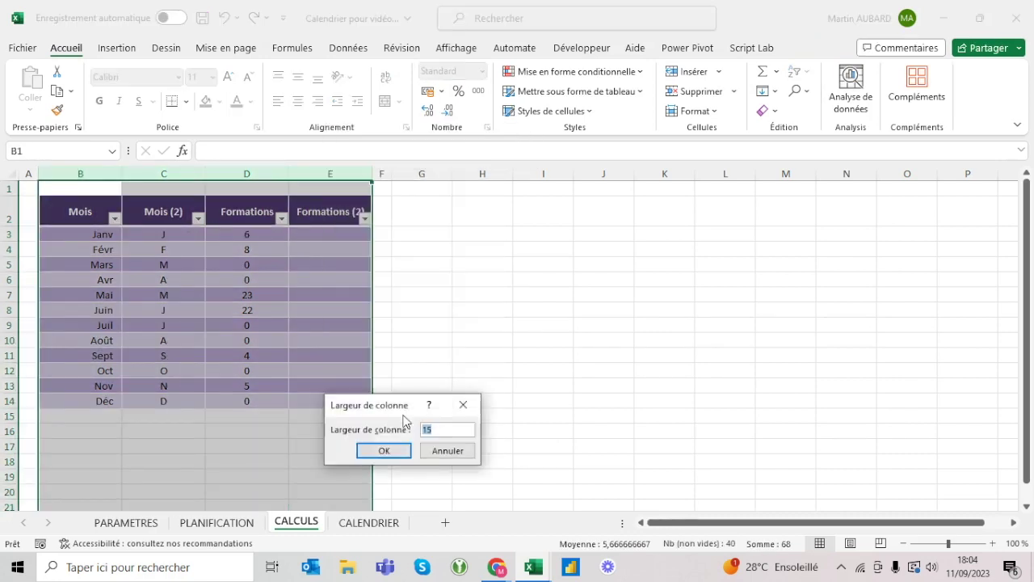
text(20)
key(Return)
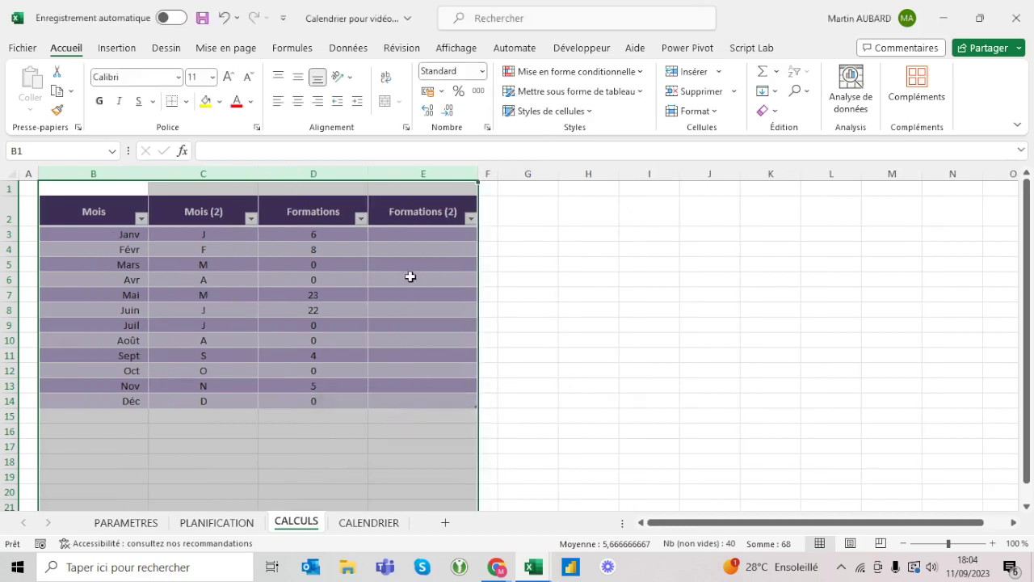
click(419, 235)
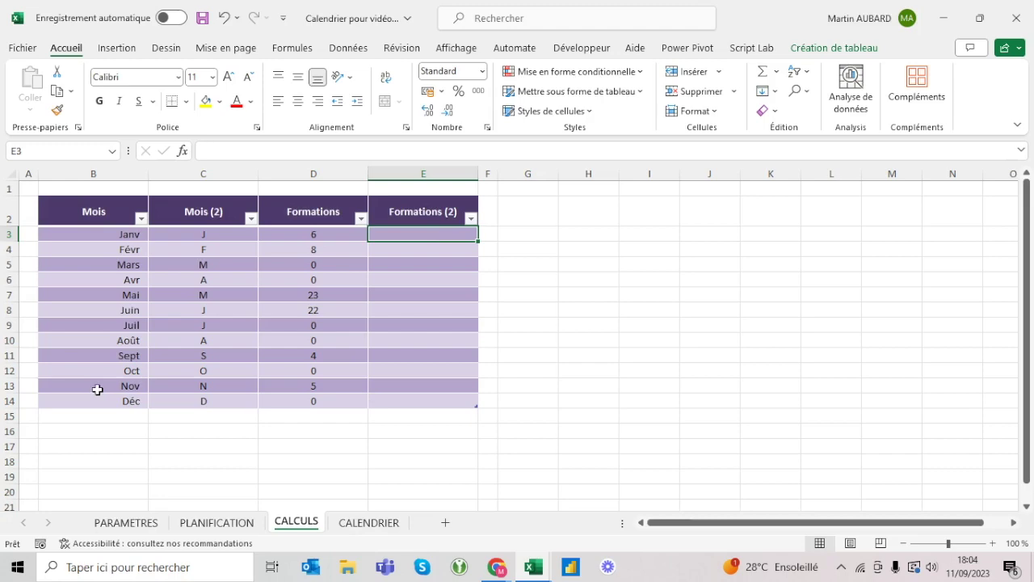
Inspect the ladatefocus definition in the list of defined names.
click(351, 50)
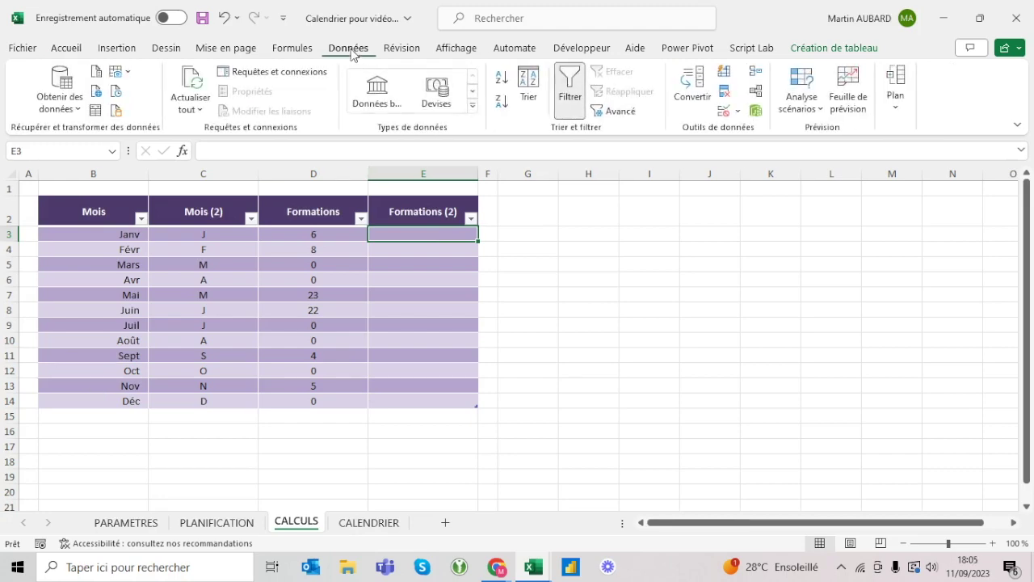
click(292, 49)
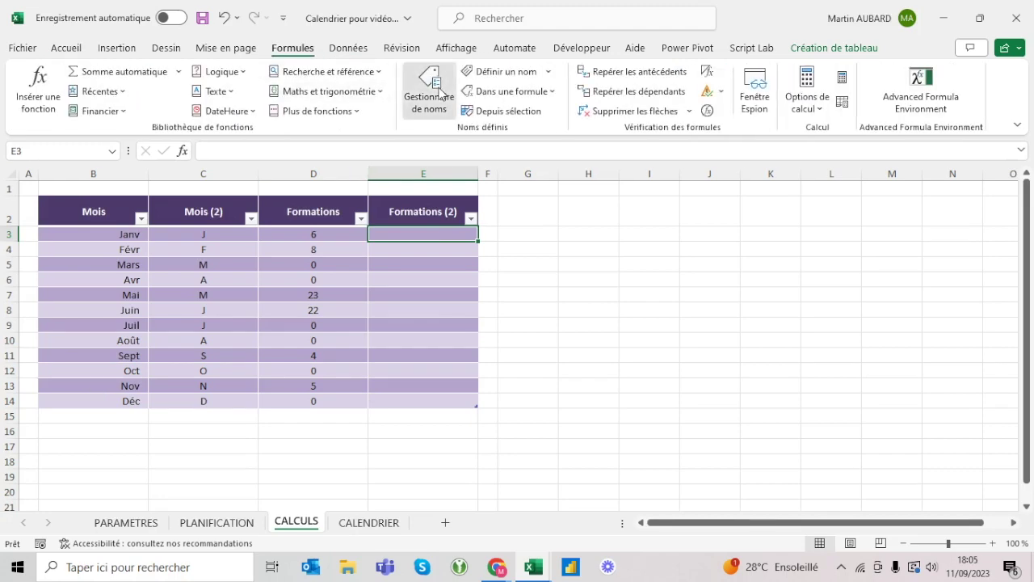
click(430, 87)
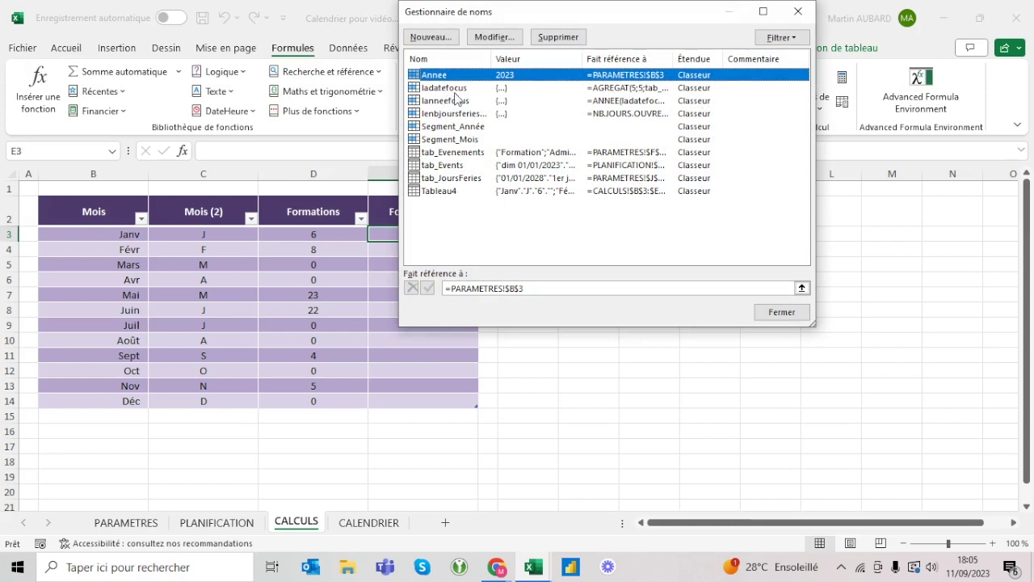
click(455, 93)
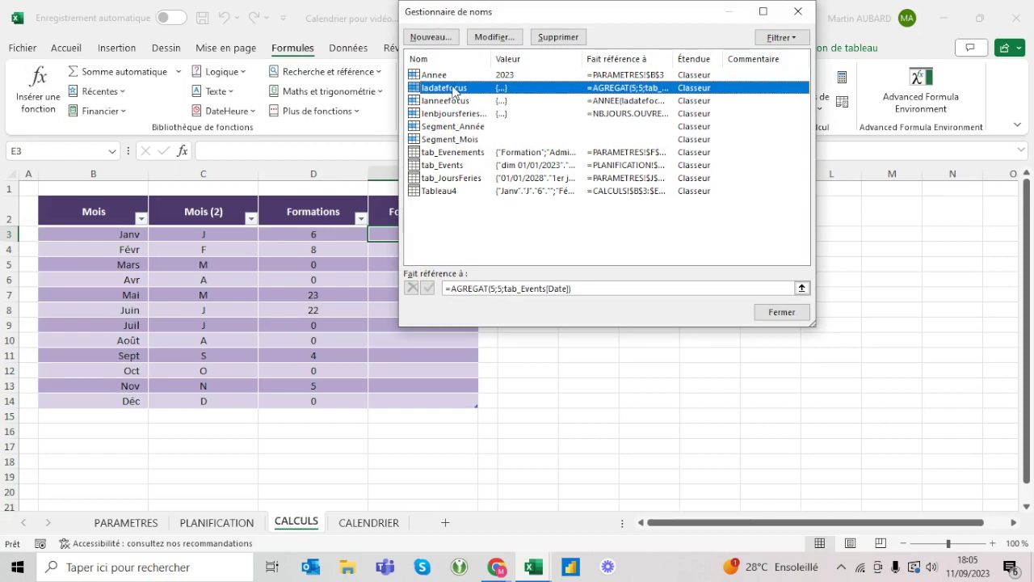
key(Escape)
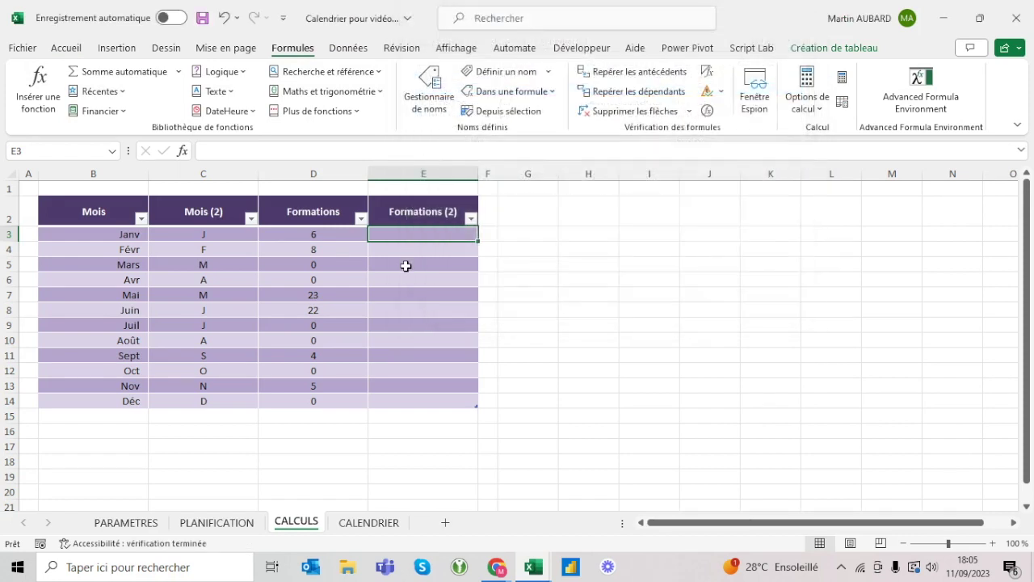
Fill the Formations (2) column with =ladatefocus, formatted as Date courte (01/01/2023).
text(=lad)
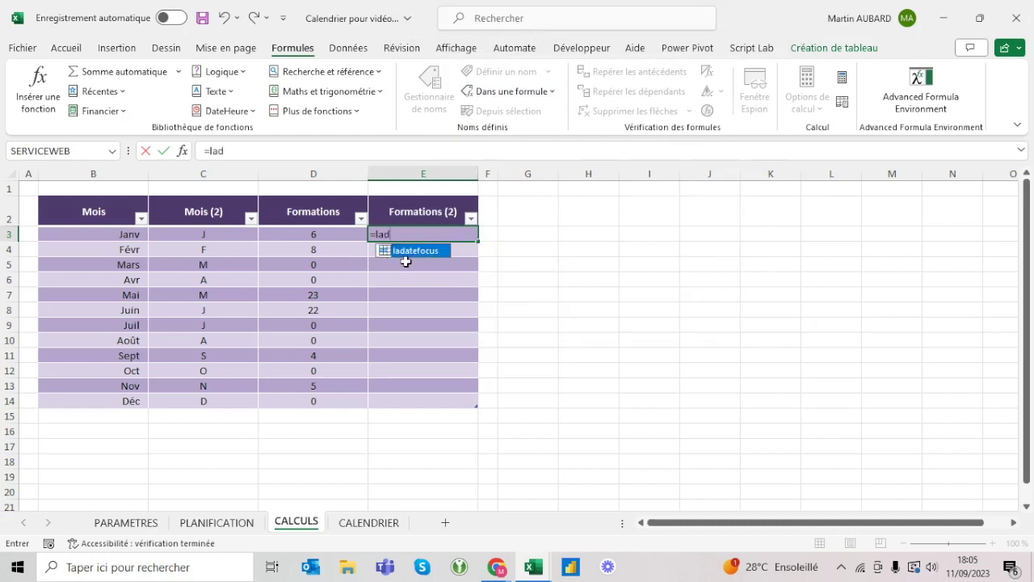
text(atefocus)
key(Return)
key(Up)
key(ctrl+shift+Down)
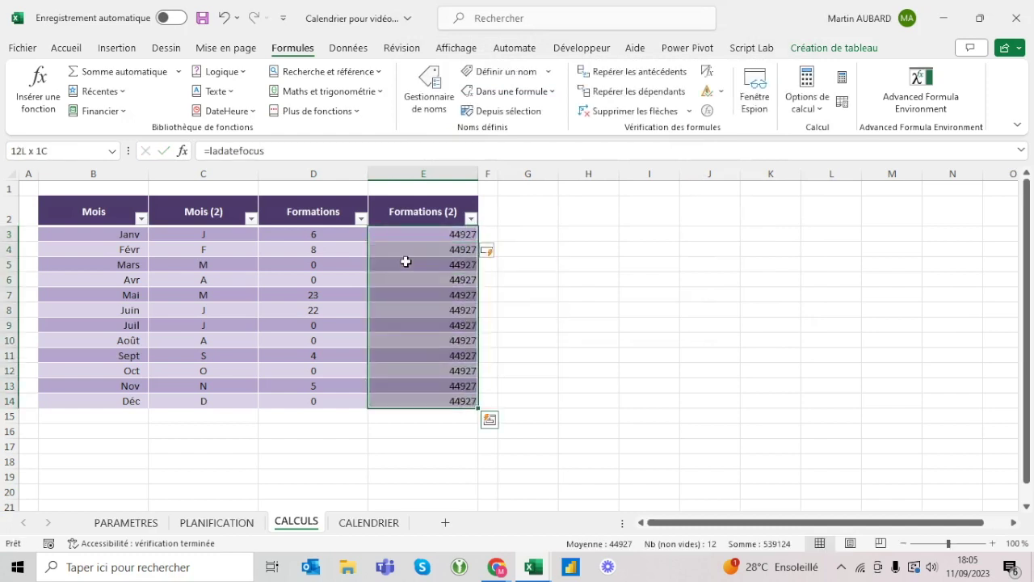
click(66, 48)
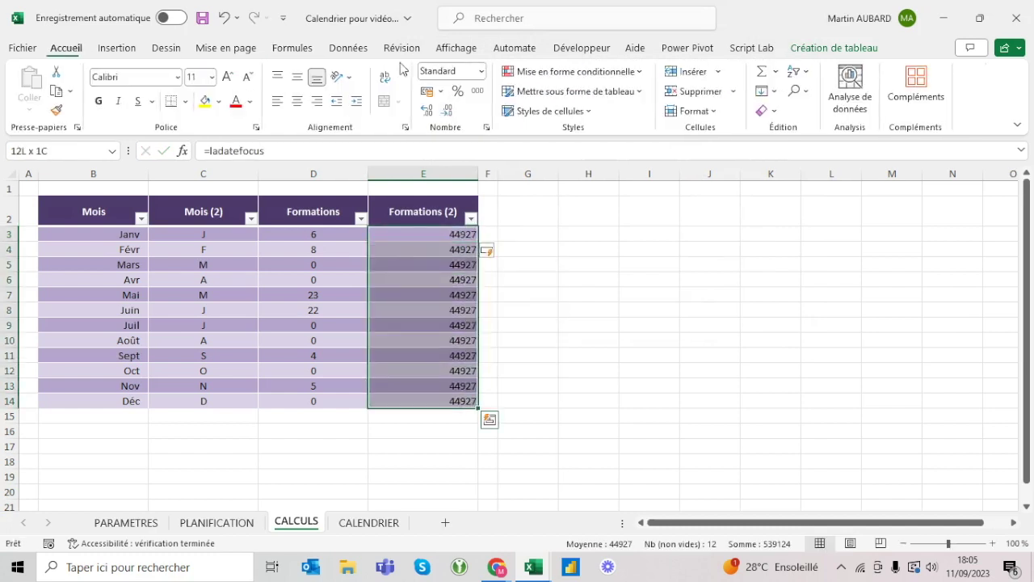
click(482, 71)
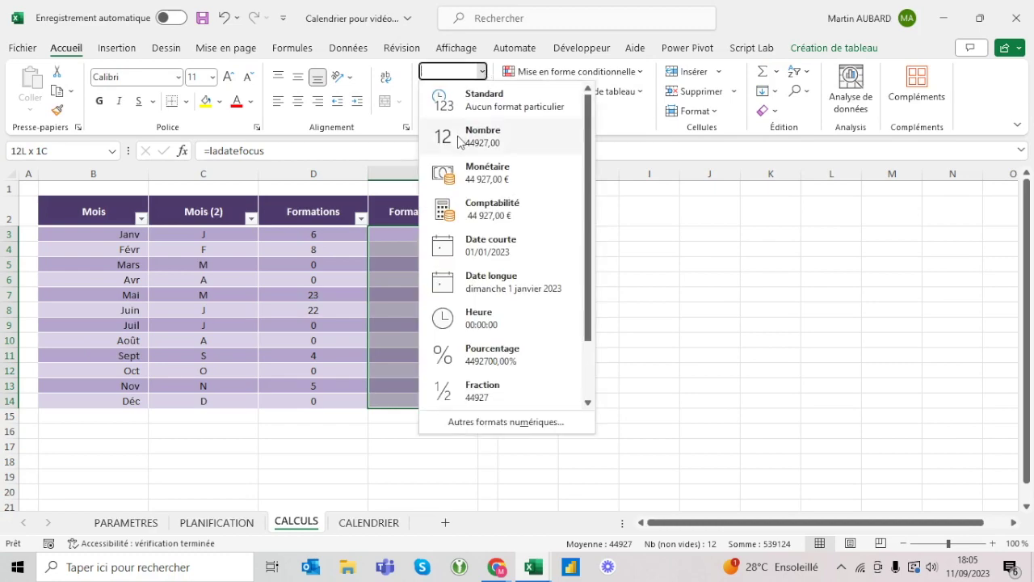
click(483, 257)
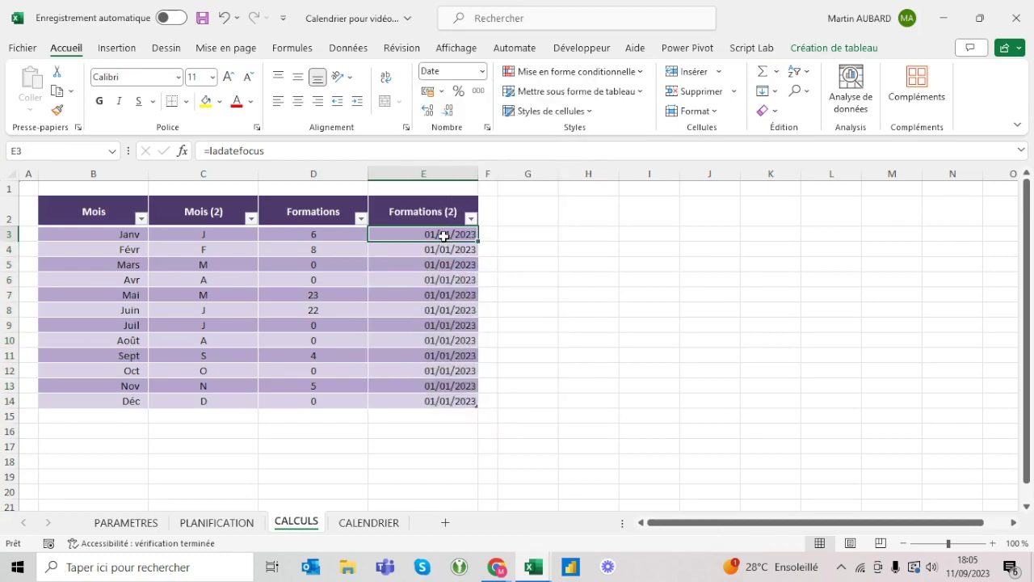
click(420, 294)
click(358, 524)
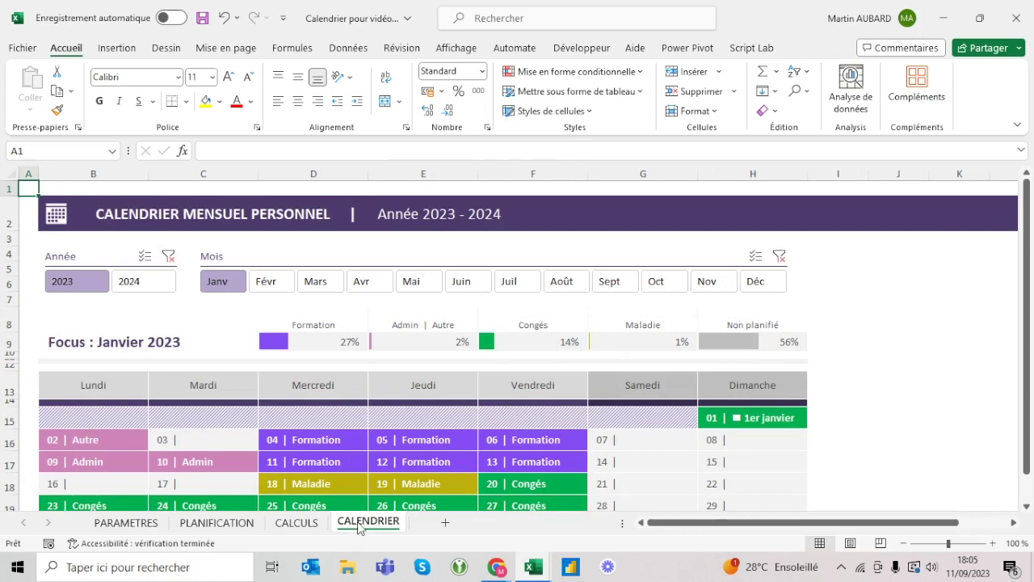
Set the calendar's focus month to Février and start, then cancel, a TEXTE formula in E3.
click(287, 287)
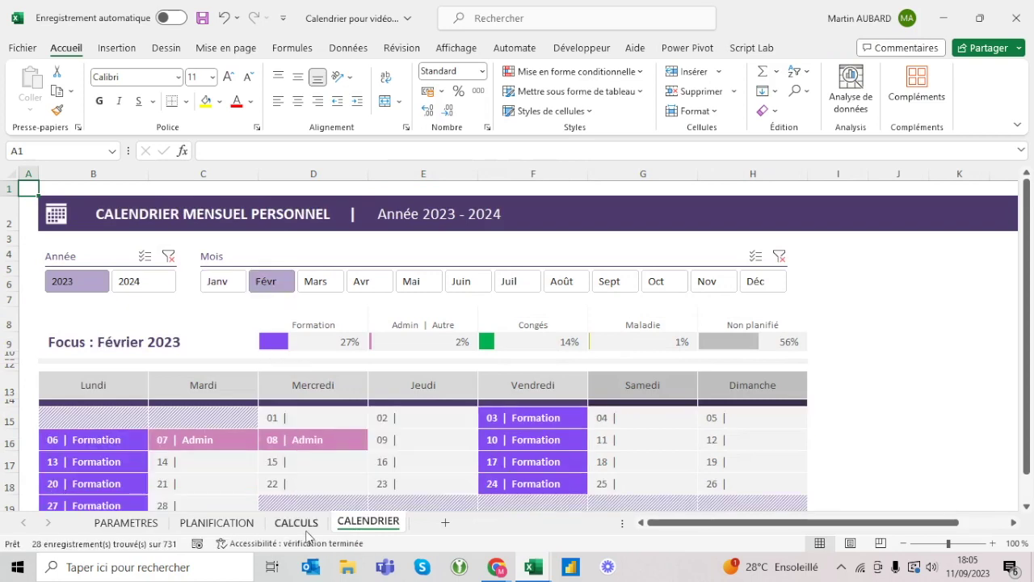
click(297, 523)
click(445, 234)
click(209, 152)
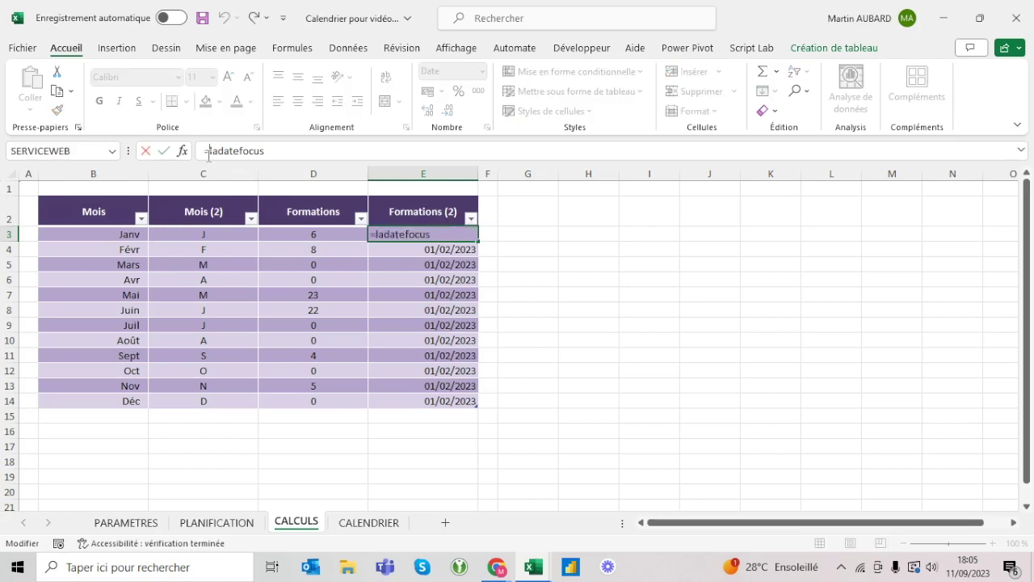
text(texte)
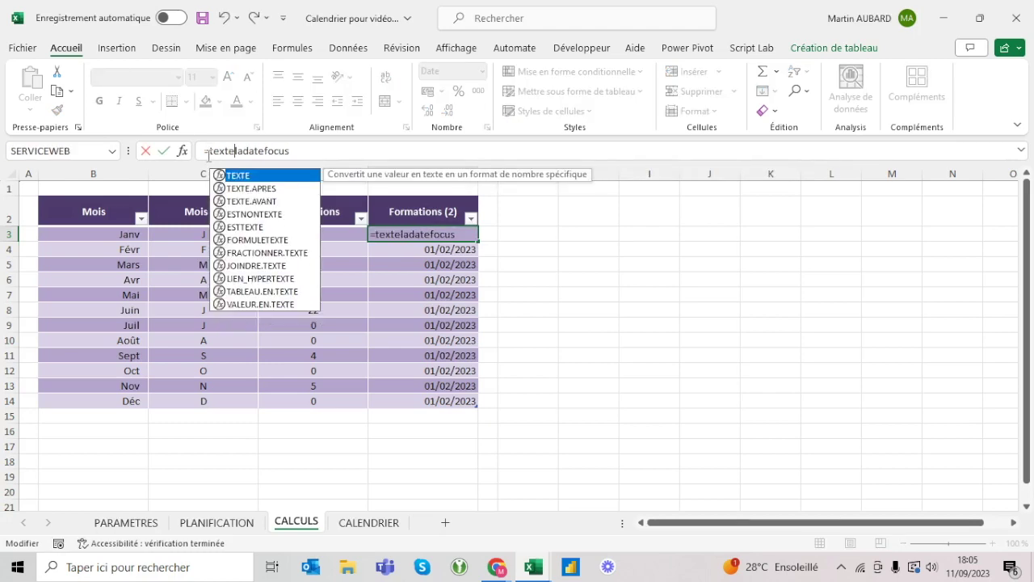
text(()
key(Escape)
Copy the month formula from PLANIFICATION and enter a TEXTE(ladatefocus;"mmm") formula in E3.
click(216, 523)
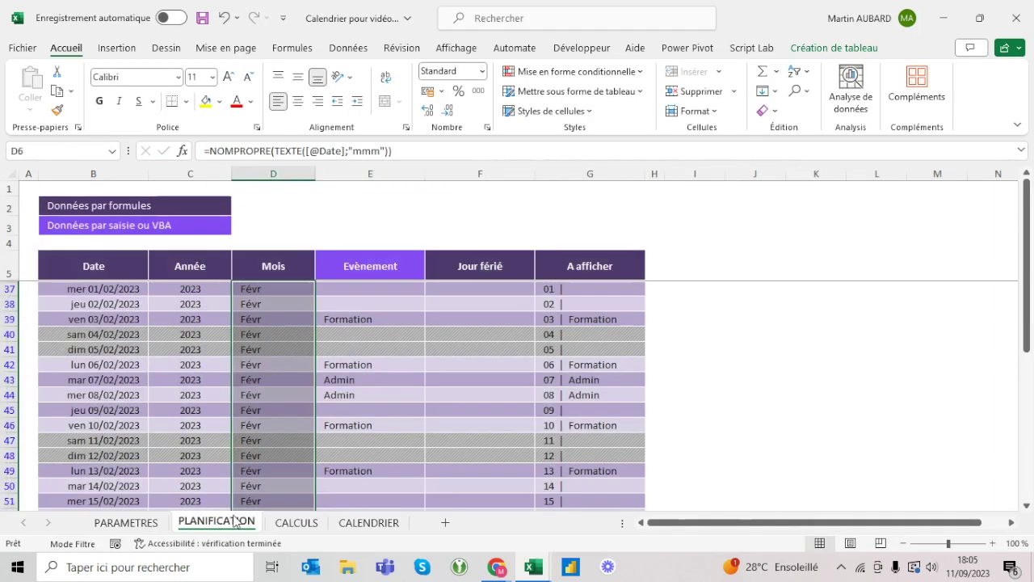
click(270, 300)
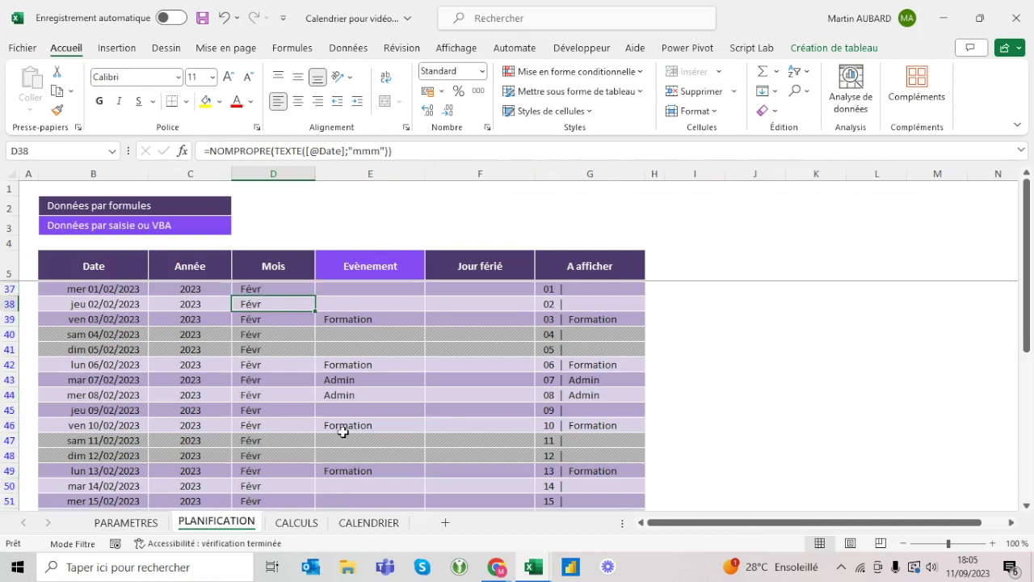
click(273, 290)
drag(395, 151, 208, 149)
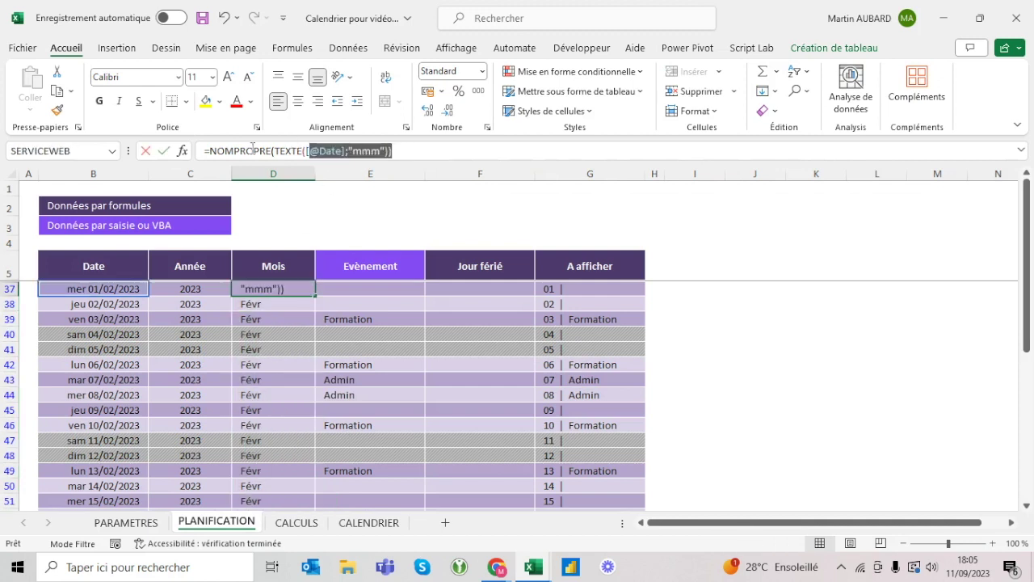
key(ctrl+c)
key(Escape)
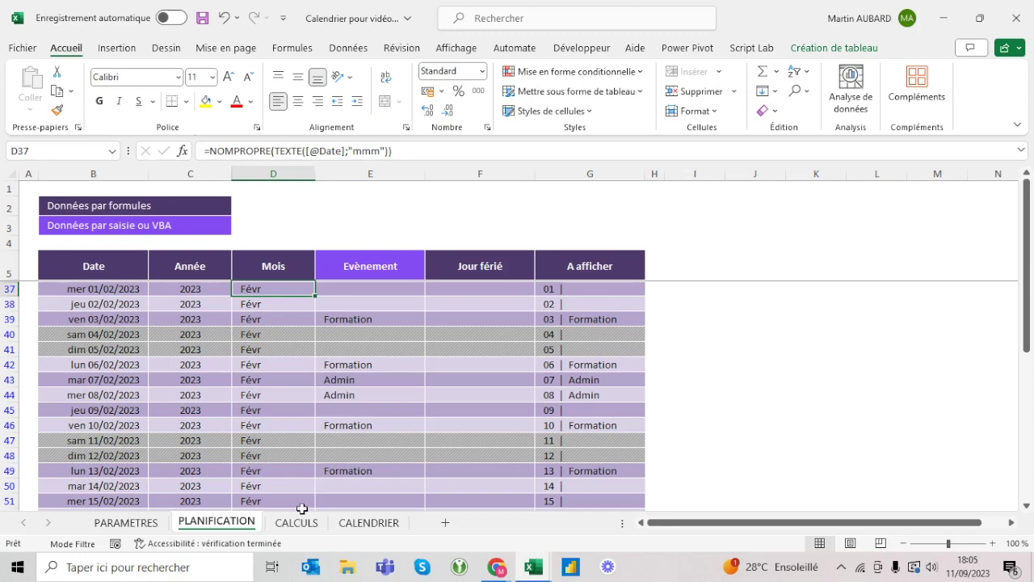
click(296, 523)
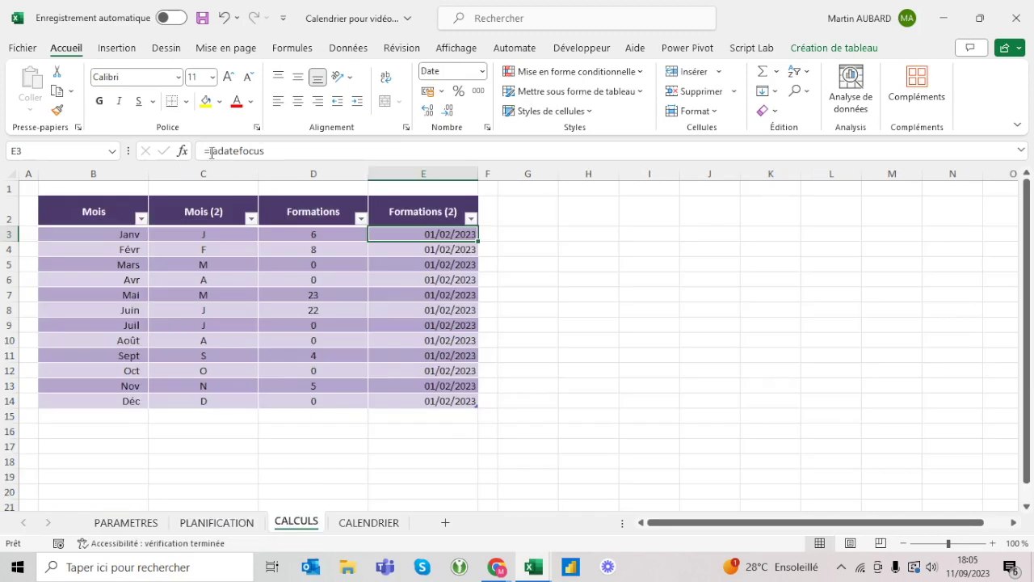
click(209, 151)
text(texte()
text(;)
text(mmm"))
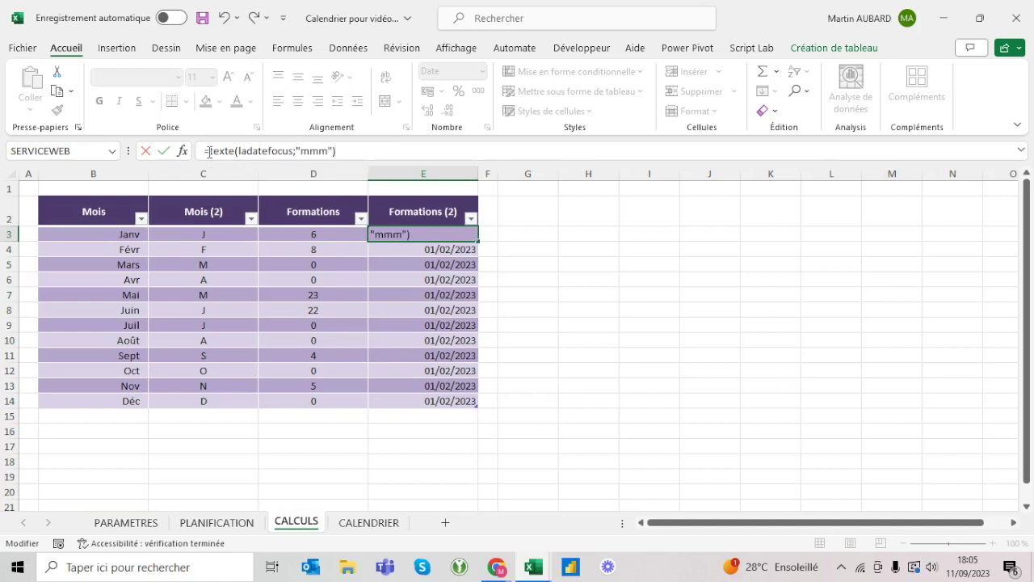
key(Return)
key(Up)
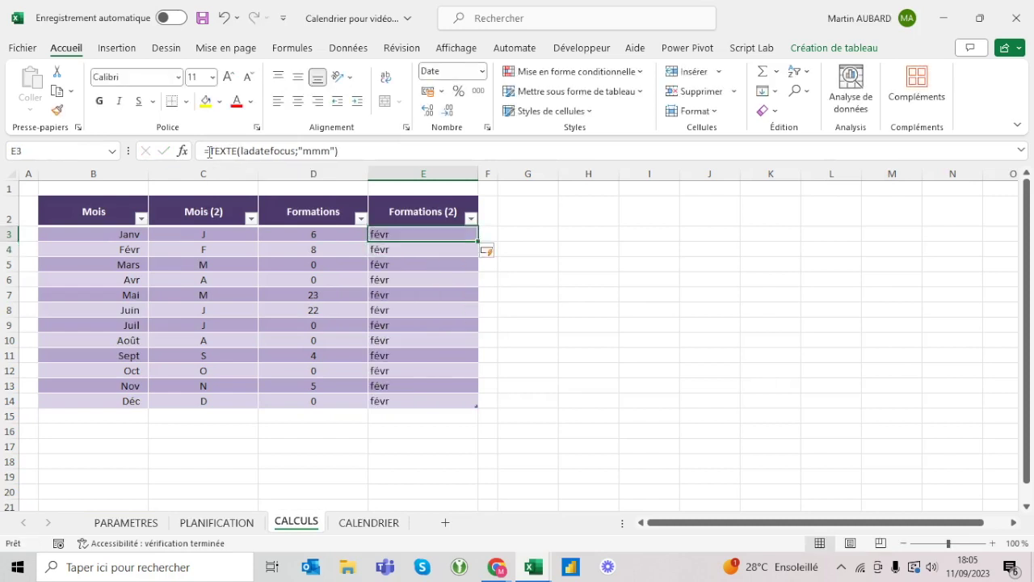
Wrap the E3 formula in NOMPROPRE and test it with Mars and Janv focused.
click(208, 151)
text(nom)
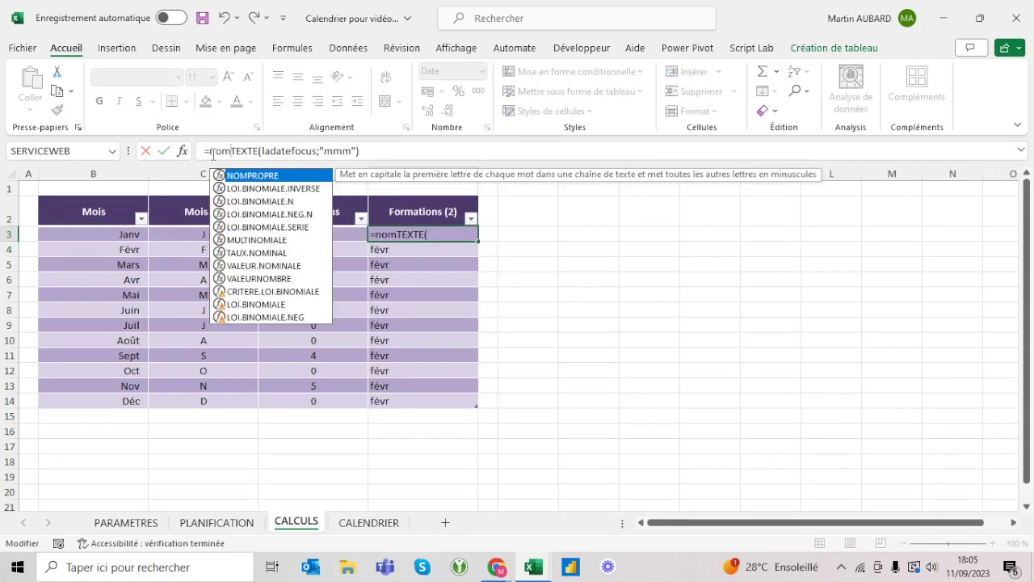
key(Tab)
key(Return)
key(Up)
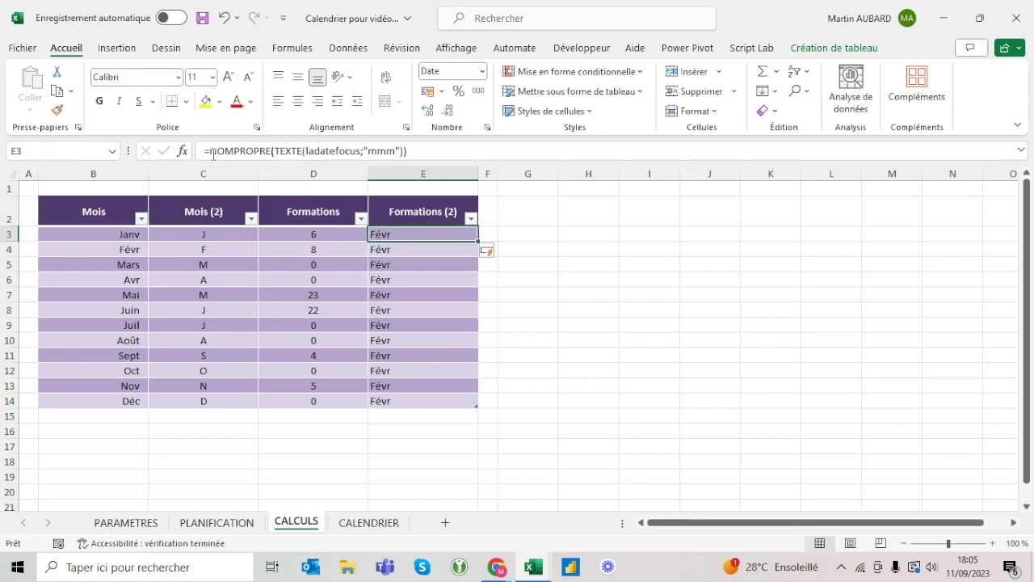
click(370, 522)
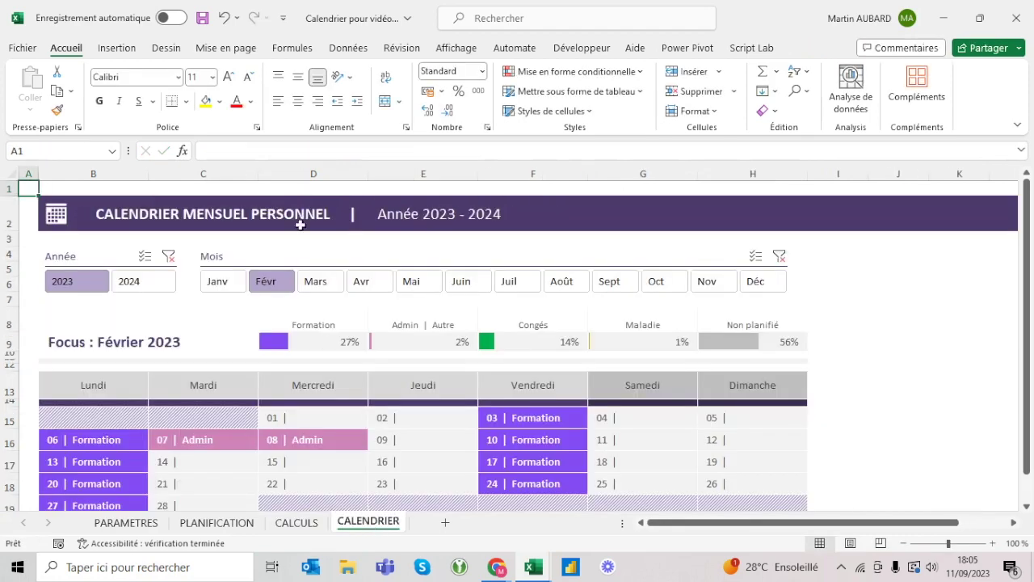
click(315, 281)
click(294, 522)
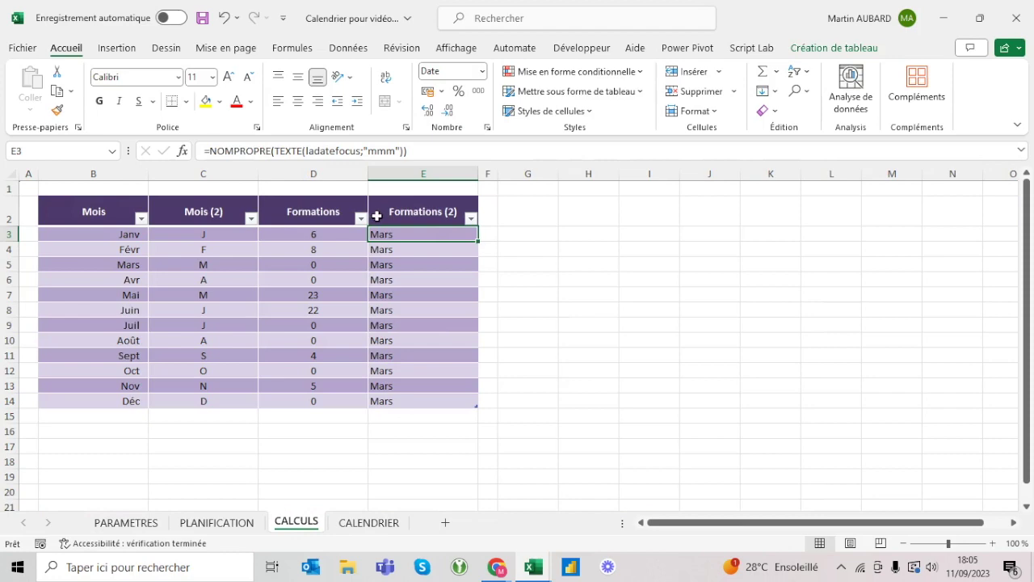
click(369, 523)
click(217, 281)
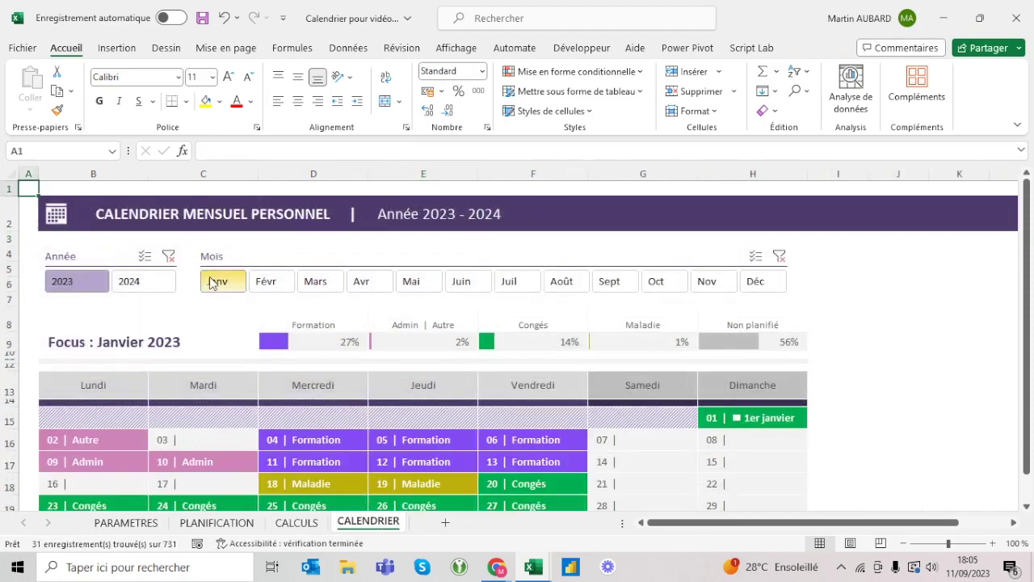
click(296, 523)
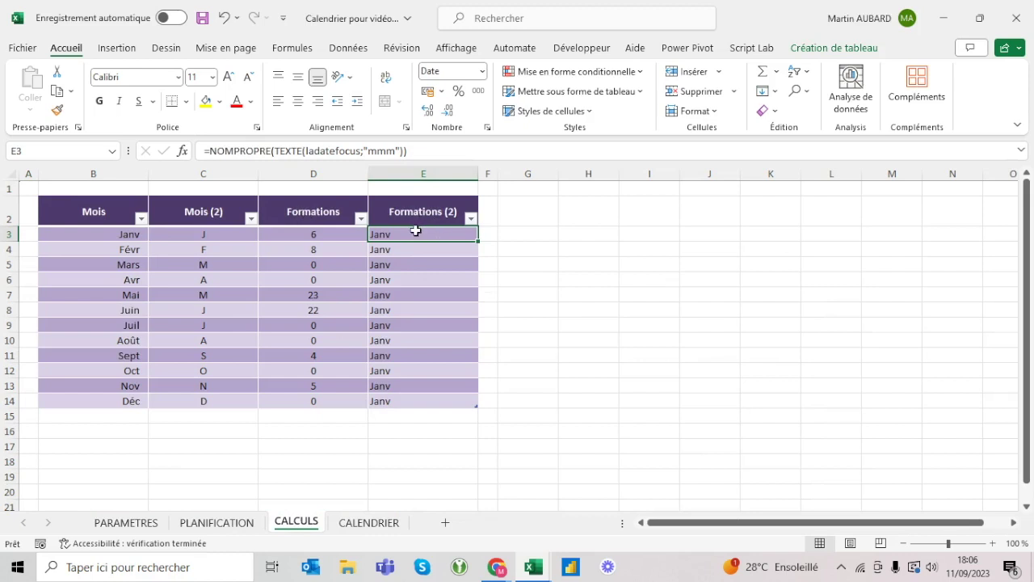
click(127, 233)
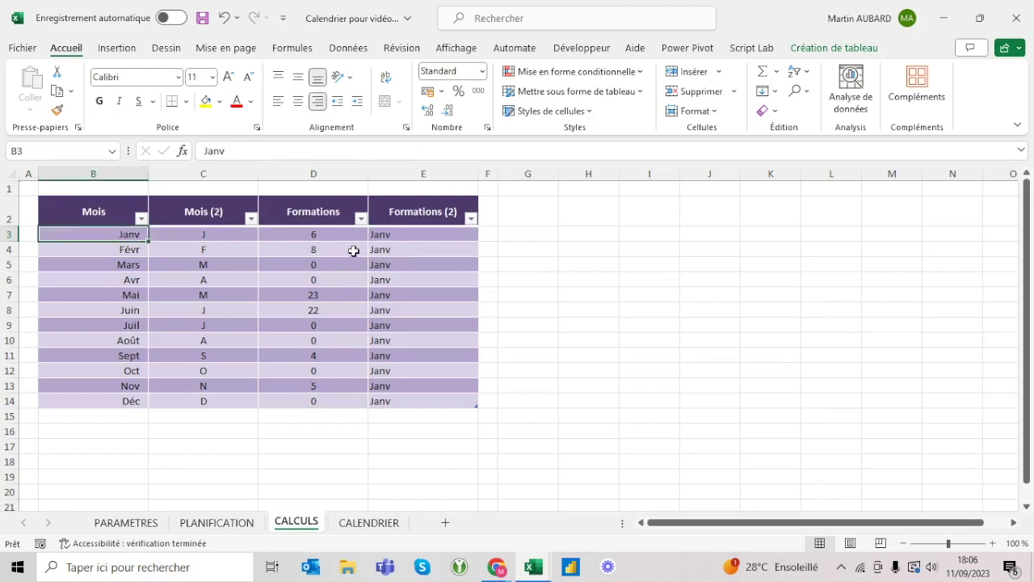
click(401, 236)
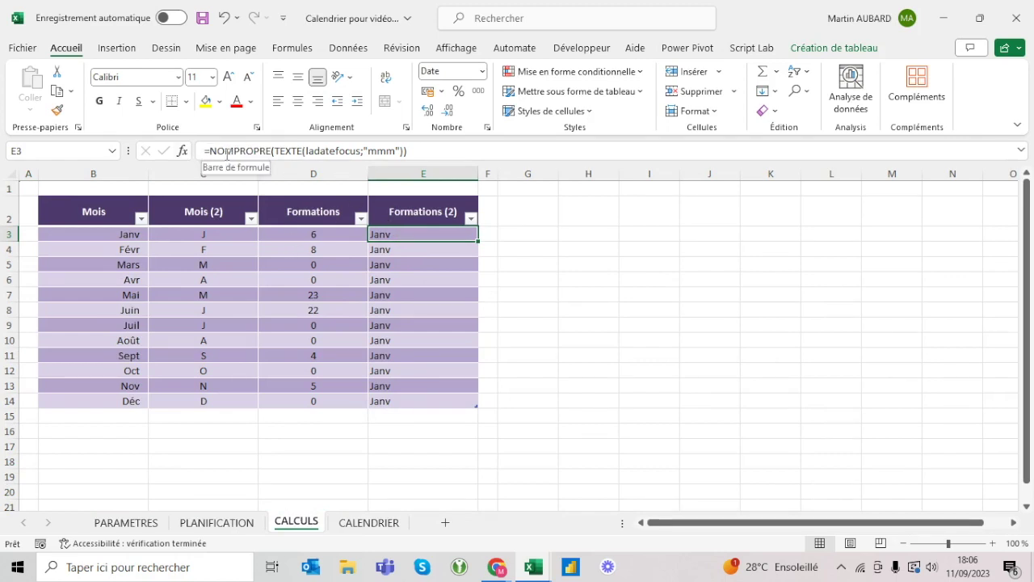
click(212, 151)
click(435, 151)
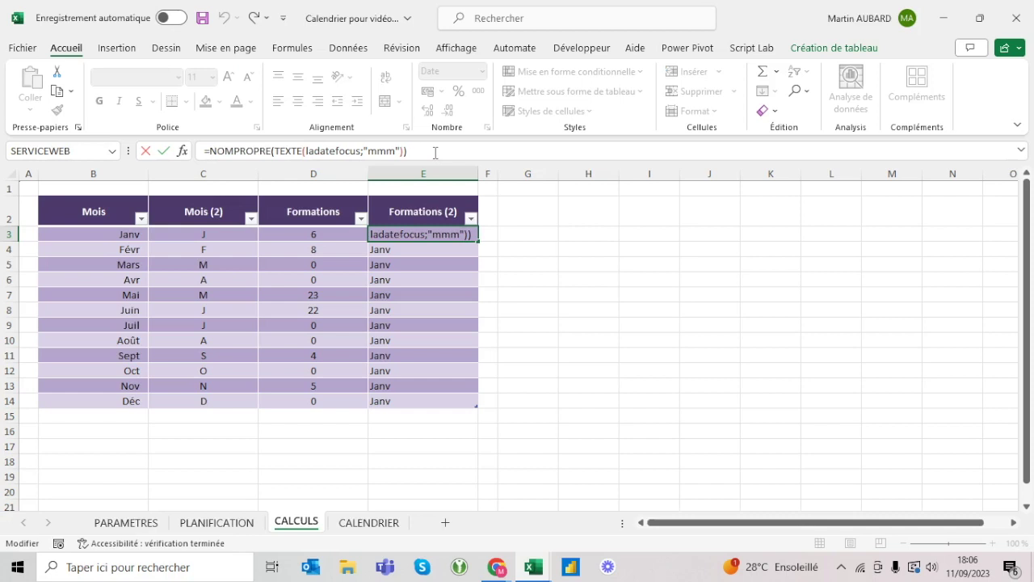
text(=)
click(122, 233)
key(Return)
key(Up)
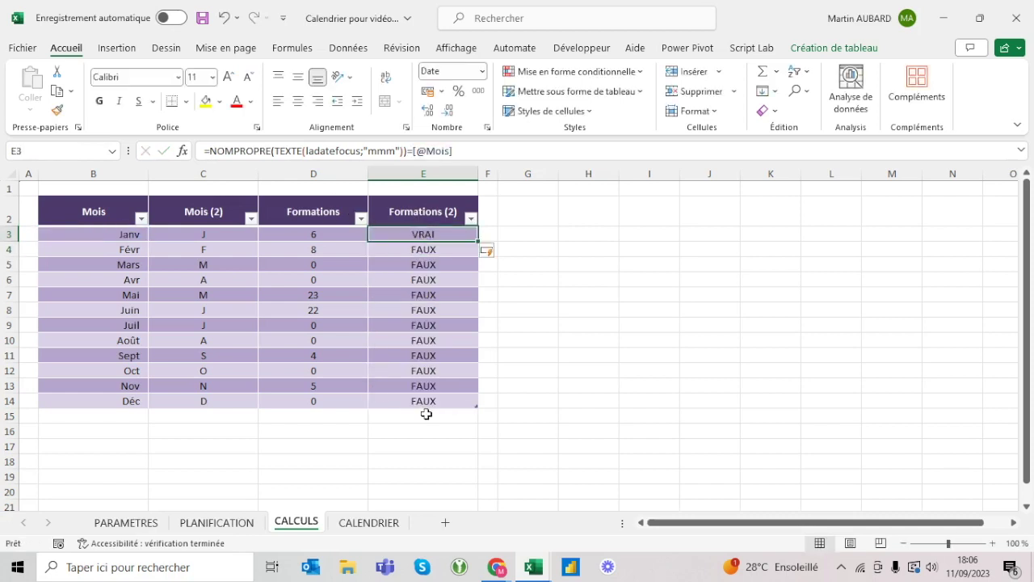
click(366, 523)
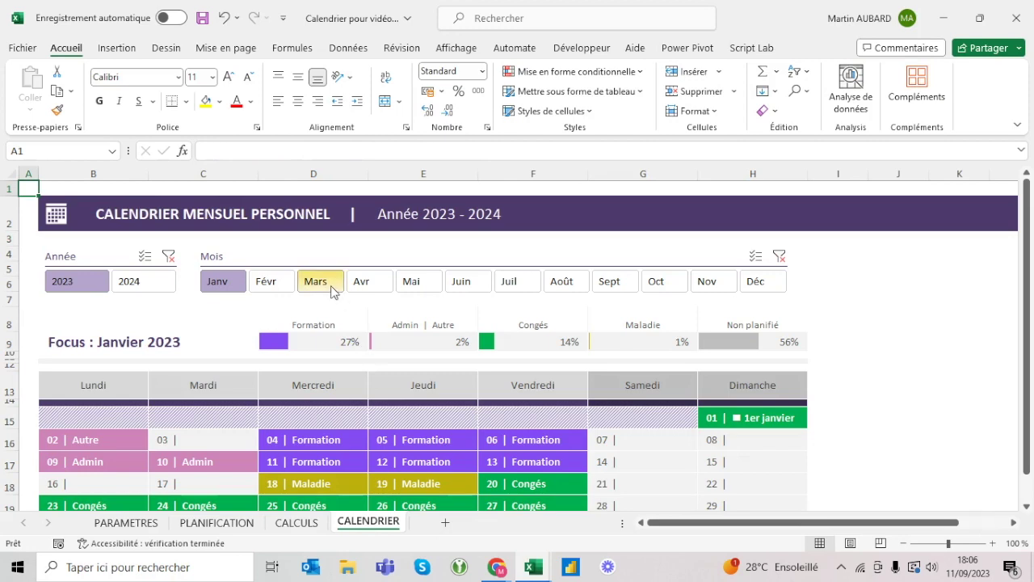
click(389, 290)
click(297, 523)
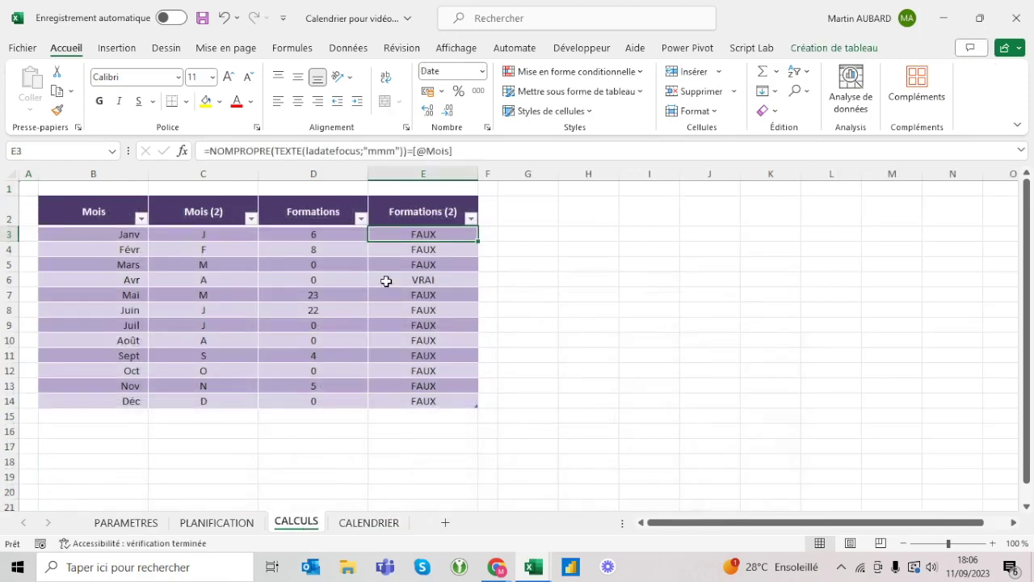
click(417, 278)
click(421, 237)
click(211, 150)
text(si()
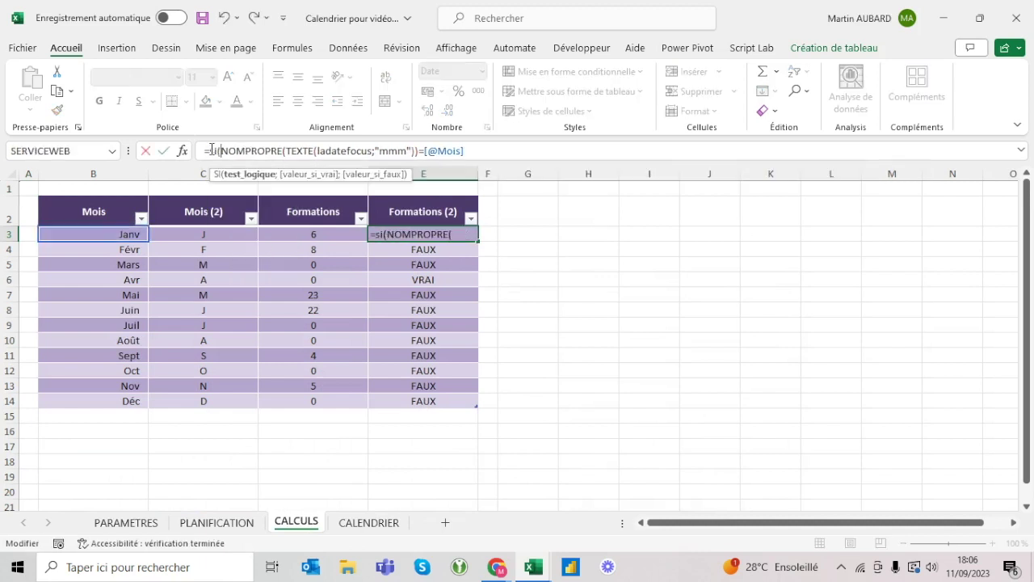
click(533, 148)
text(;)
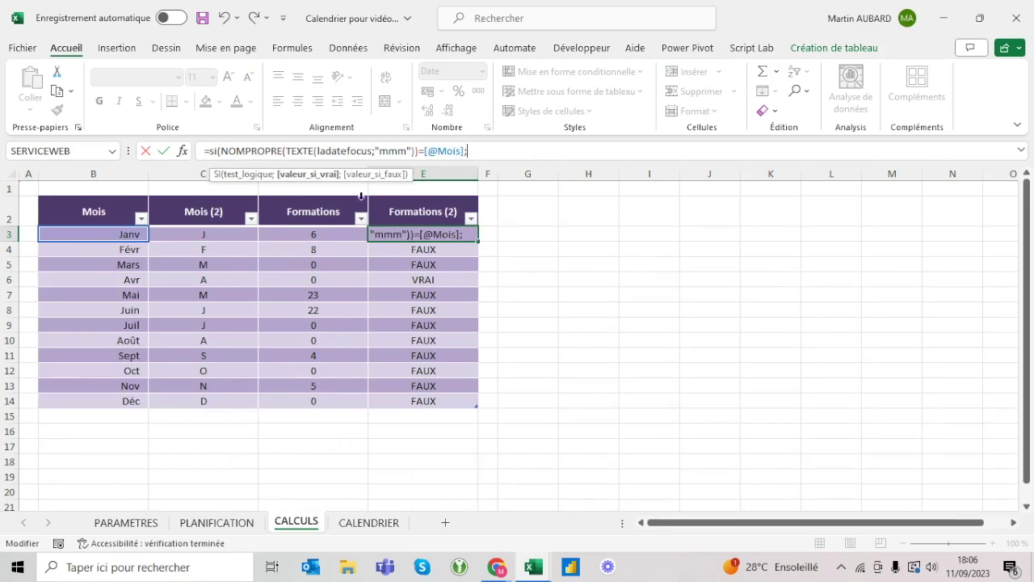
click(323, 234)
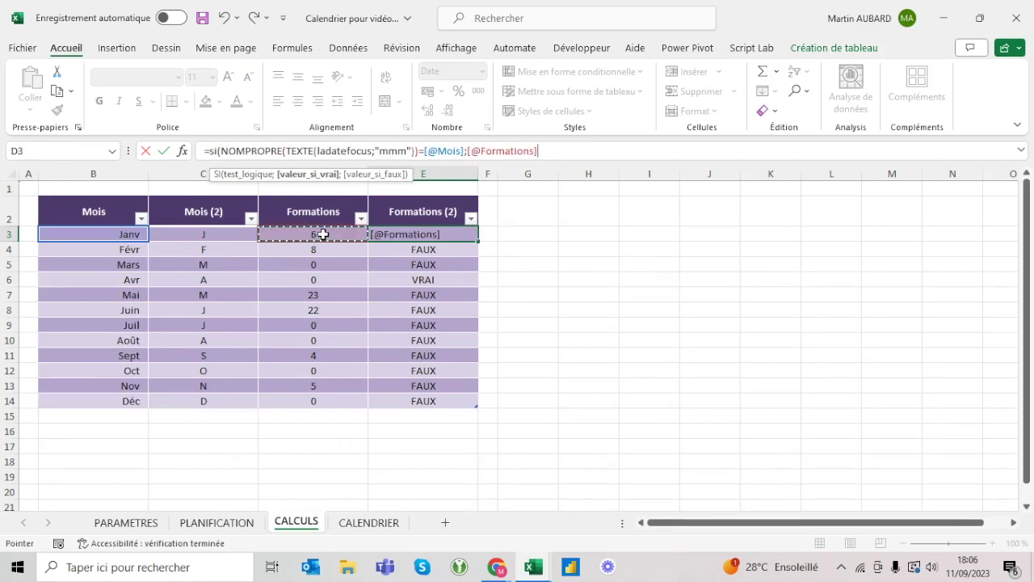
text(;)
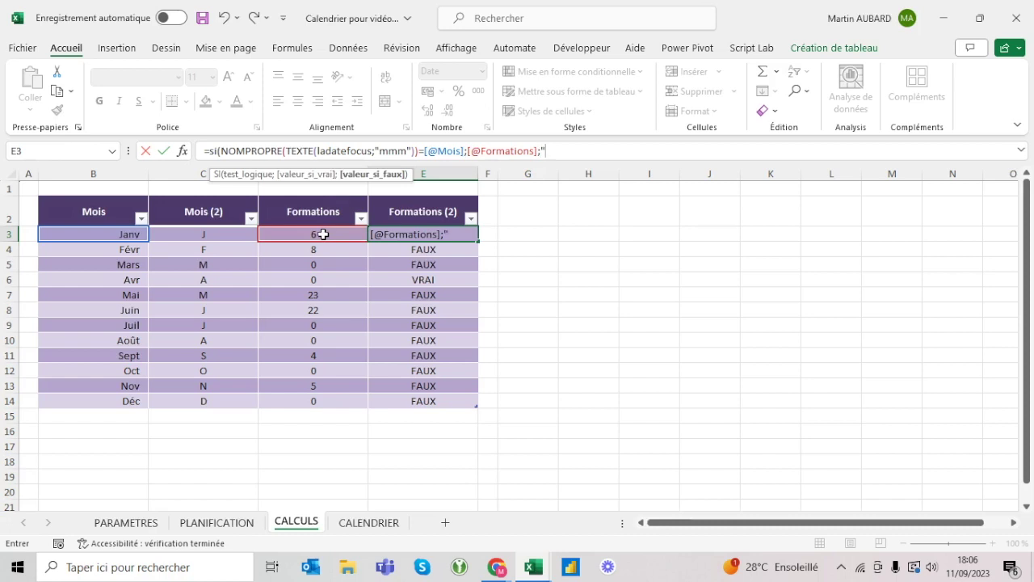
text(NA())
text())
key(BackSpace)
text())
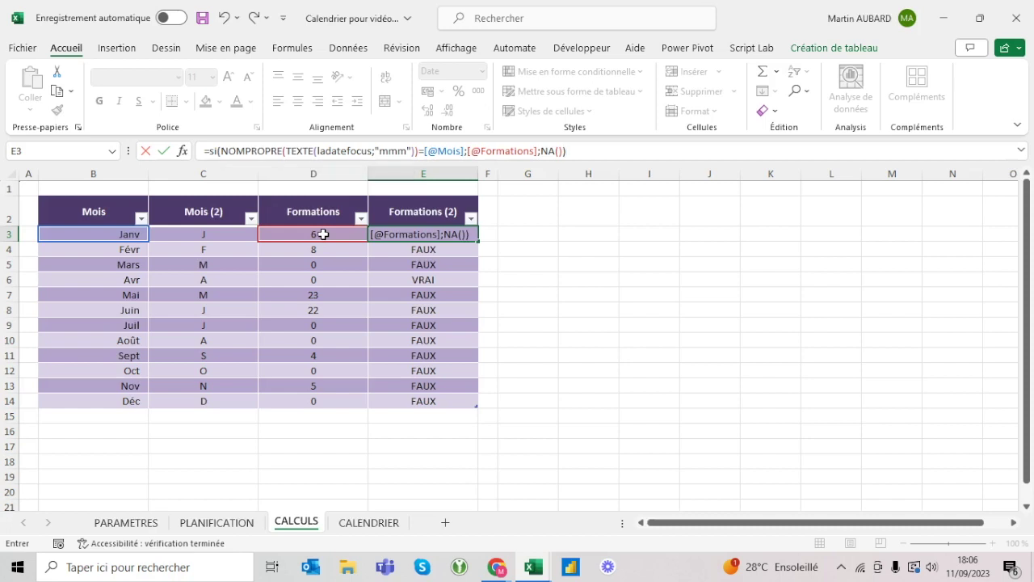
click(561, 155)
click(586, 153)
key(Return)
Give E3:E14 the Standard number format and centre alignment.
key(Up)
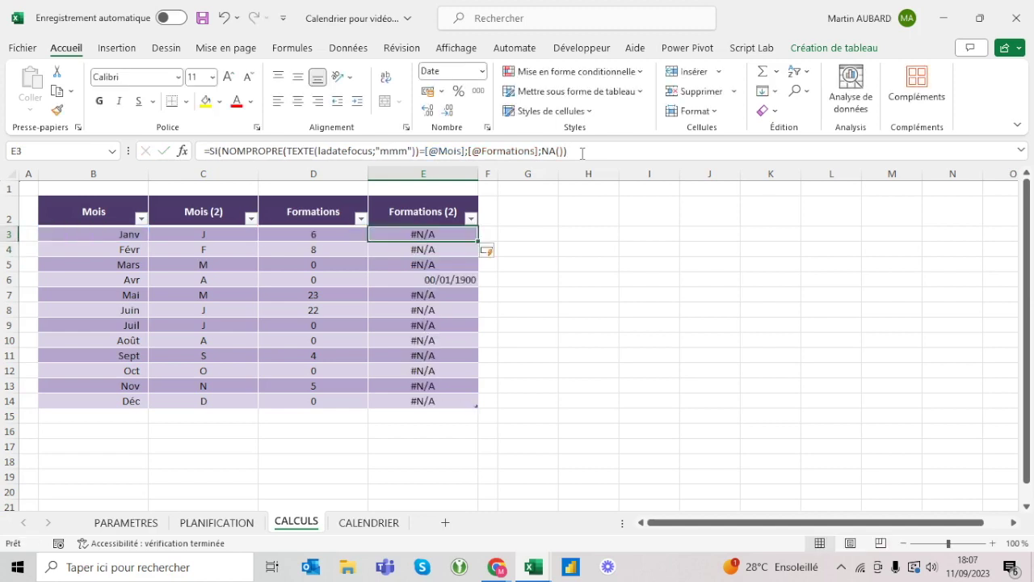
key(ctrl+shift+Down)
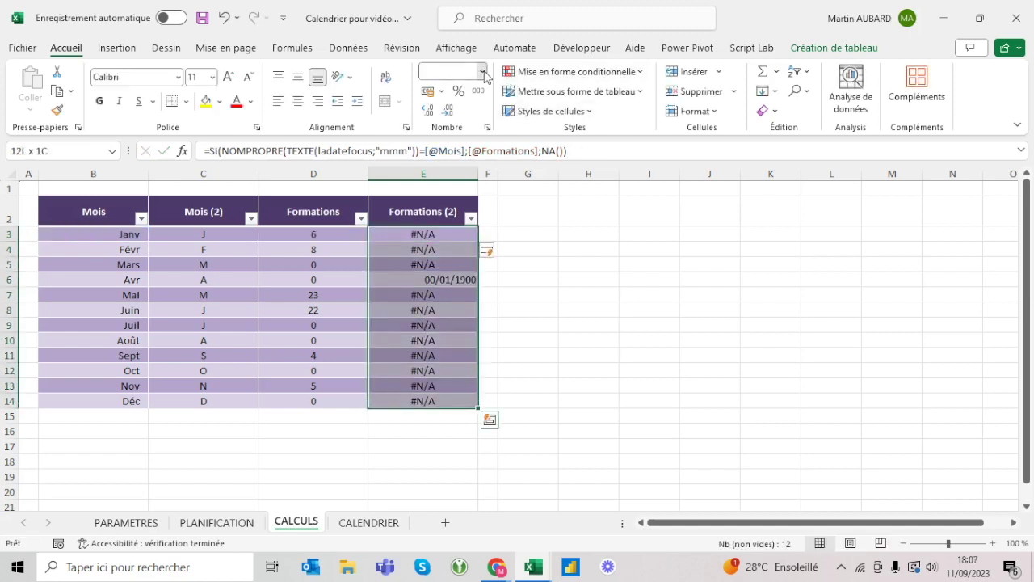
click(483, 72)
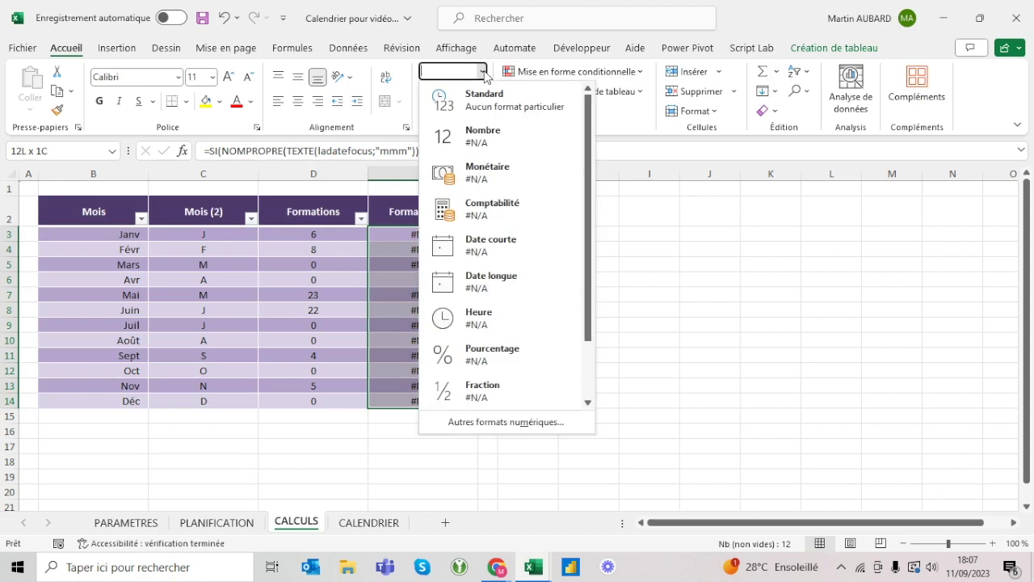
click(467, 113)
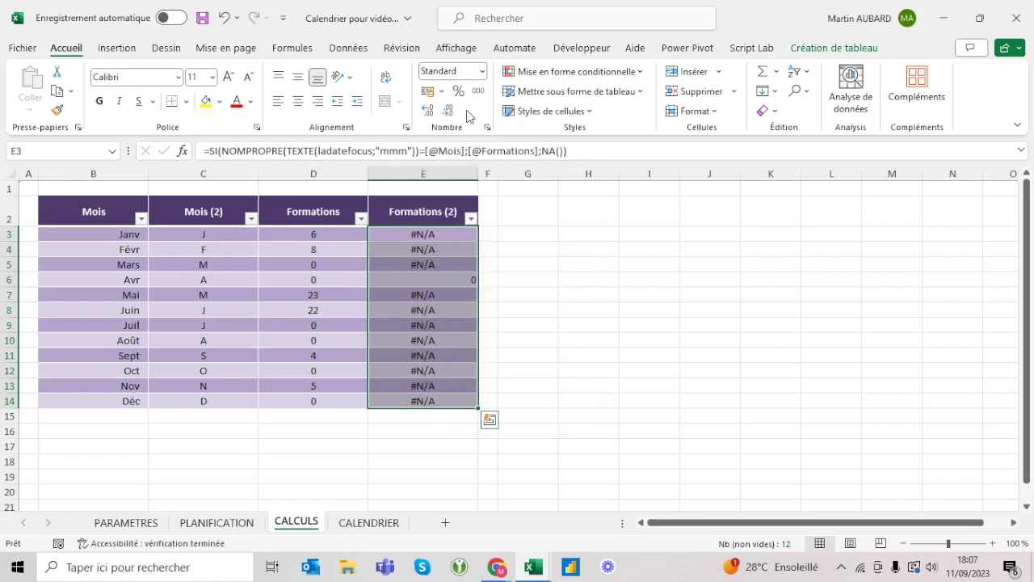
click(298, 101)
click(372, 257)
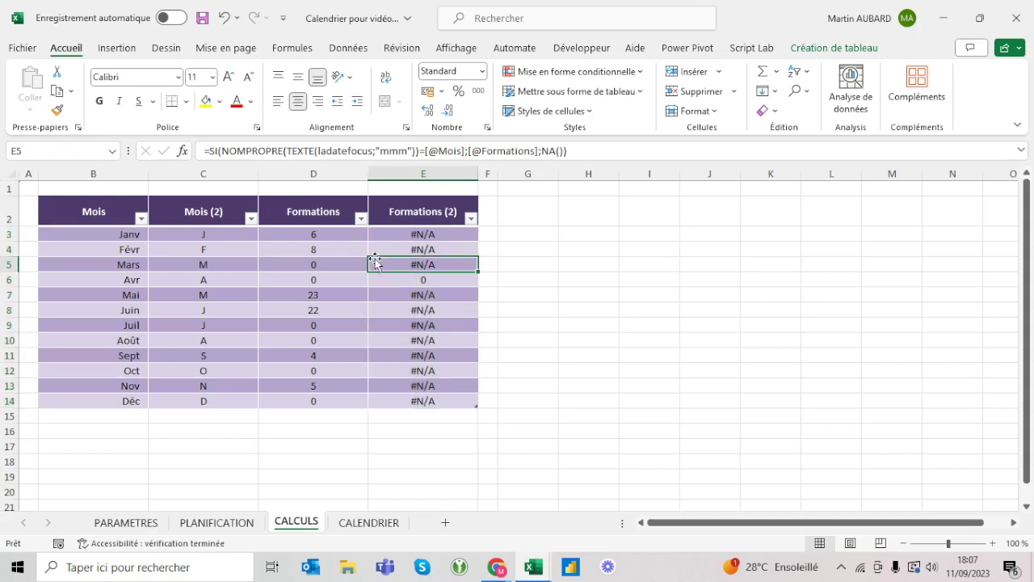
Focus Janv on CALENDRIER, check that E3 on CALCULS shows 6, and select the month names.
click(379, 523)
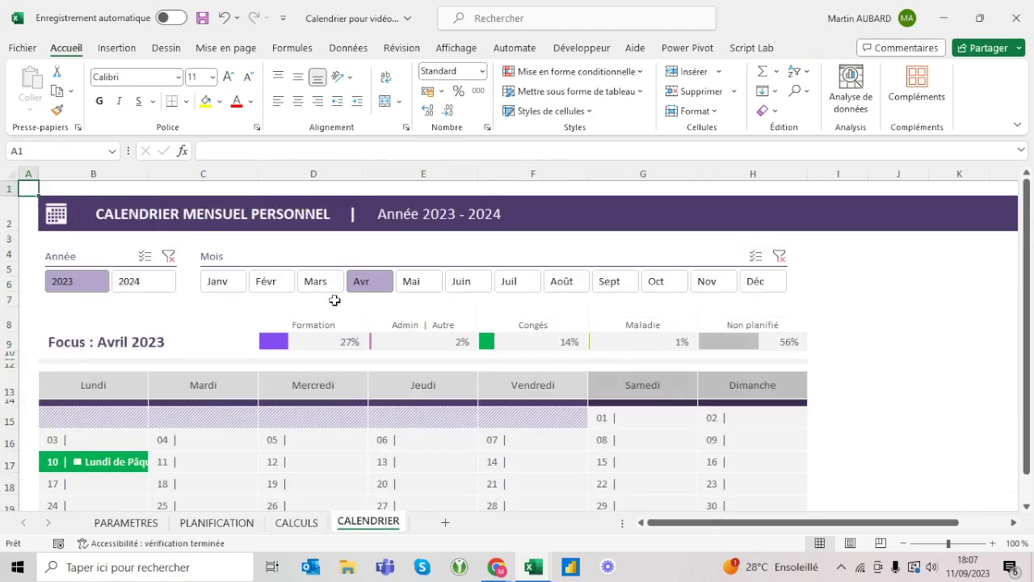
click(216, 281)
click(297, 523)
click(425, 232)
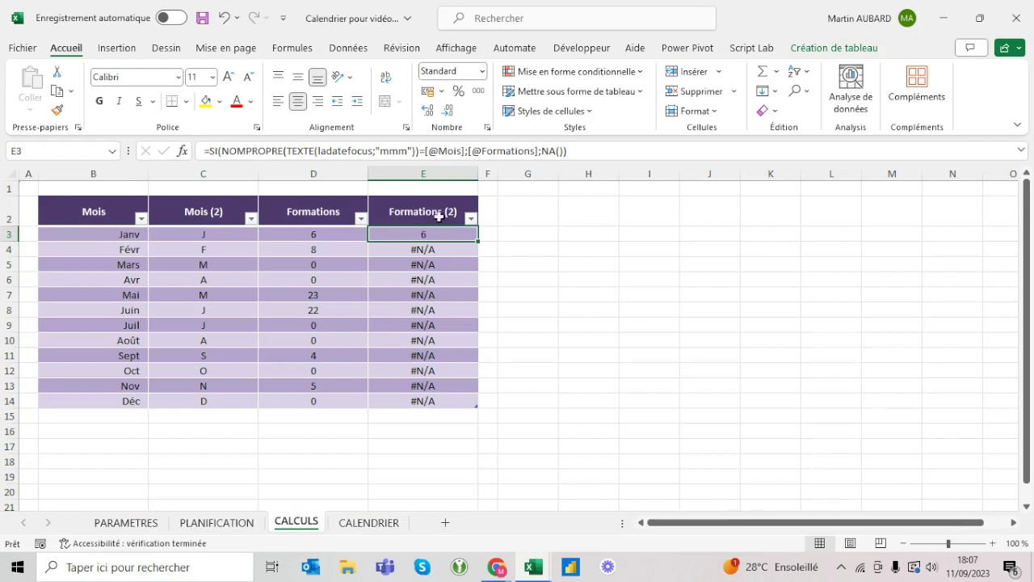
click(95, 208)
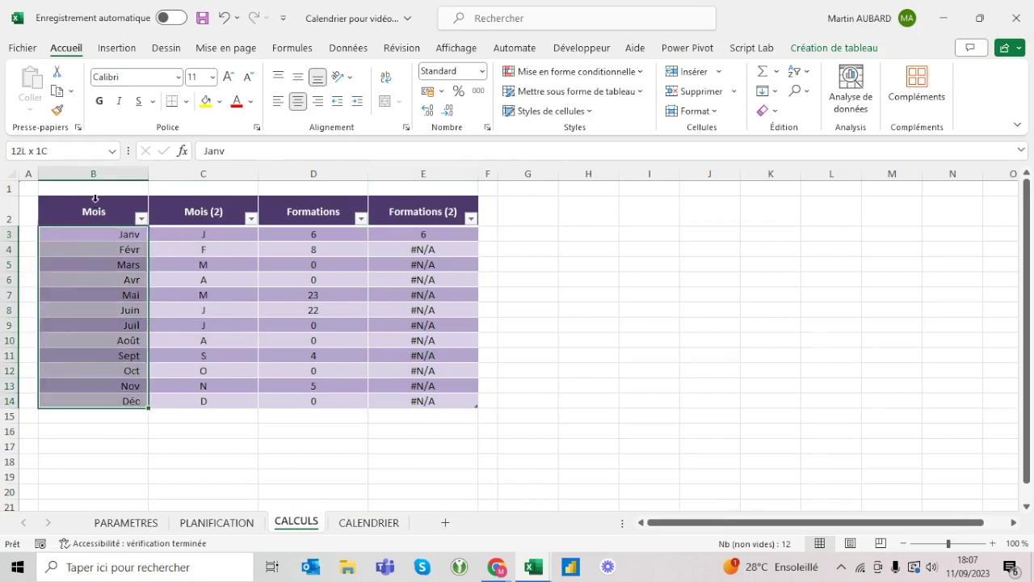
Add Formations and Formations (2) to the month selection and insert a clustered column chart beside the table.
ctrl+click(305, 198)
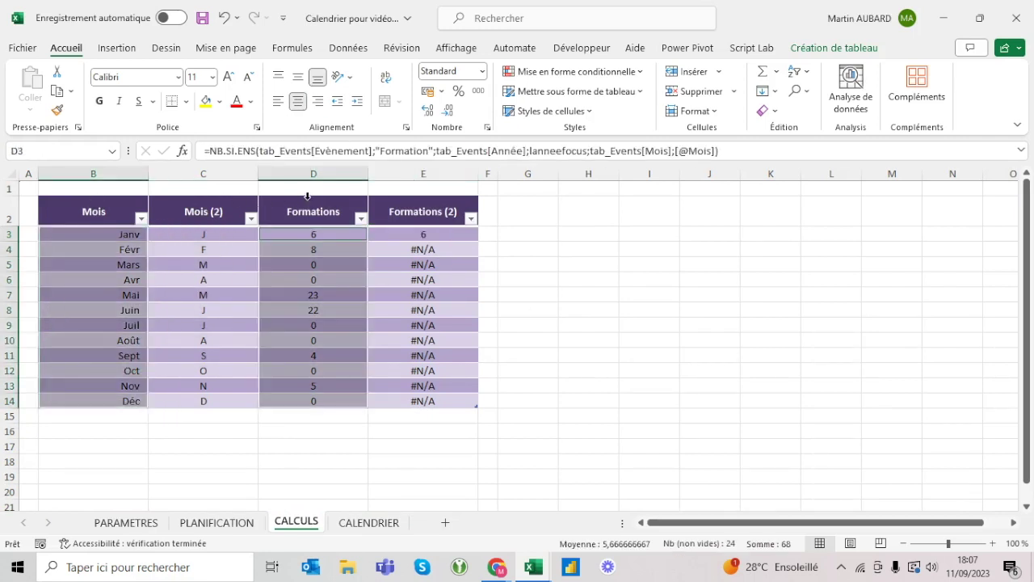
ctrl+click(445, 199)
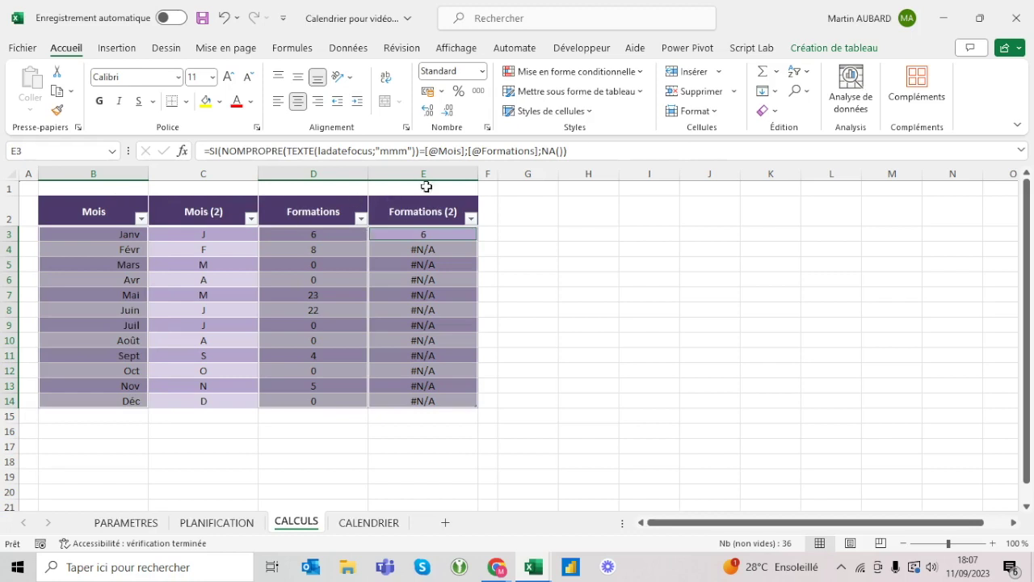
click(116, 48)
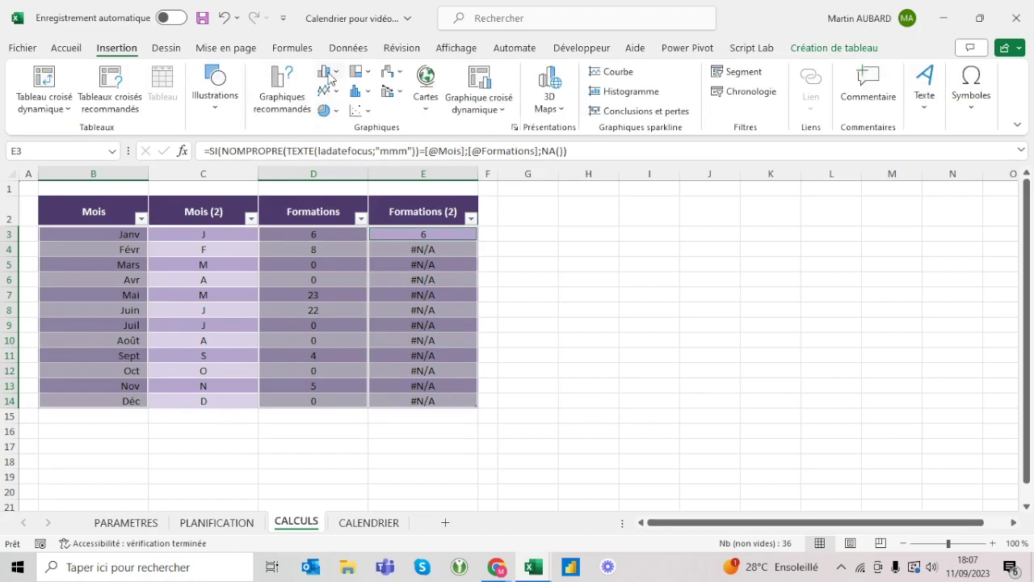
click(328, 77)
click(339, 122)
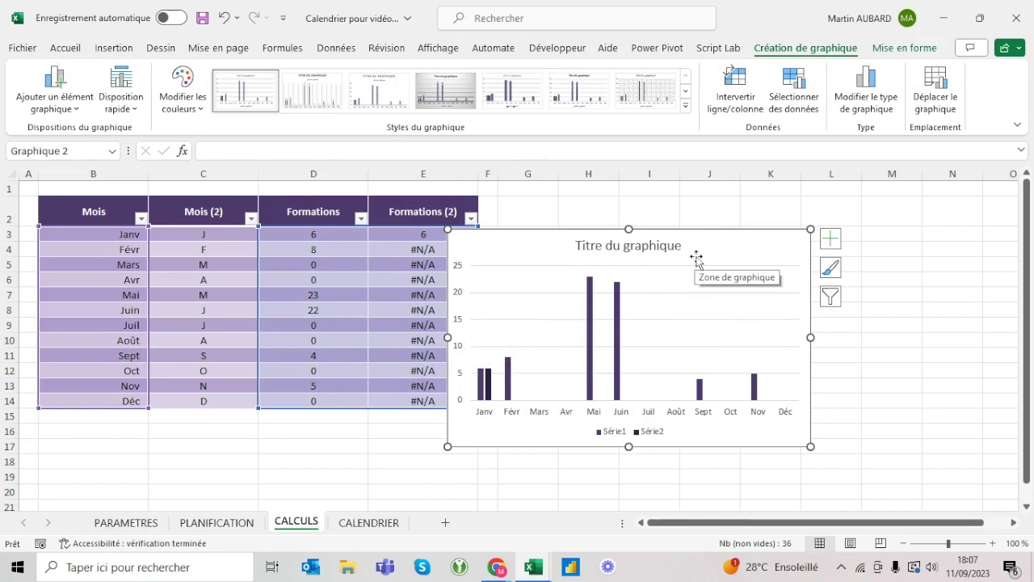
drag(697, 257, 532, 249)
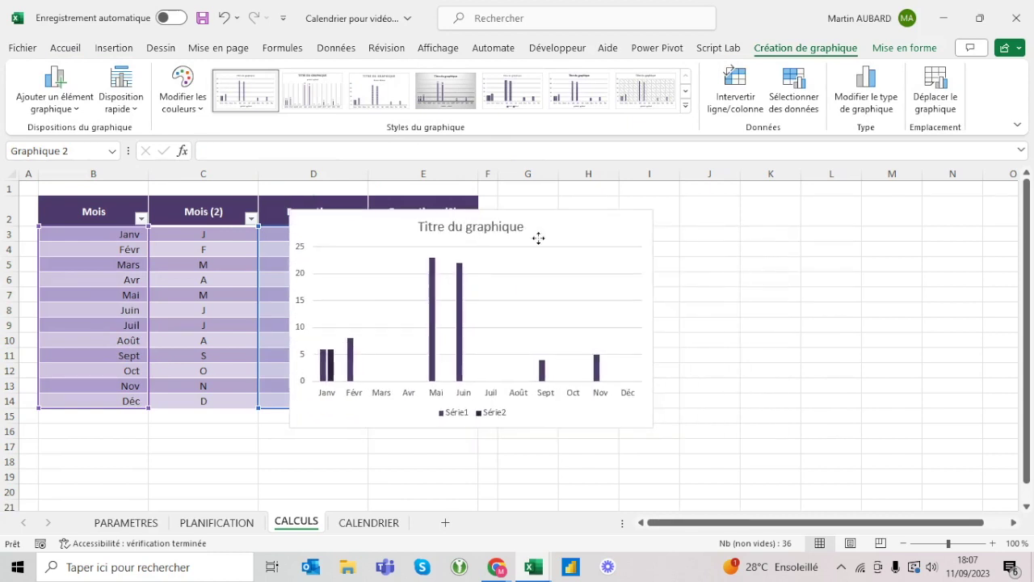
double_click(428, 303)
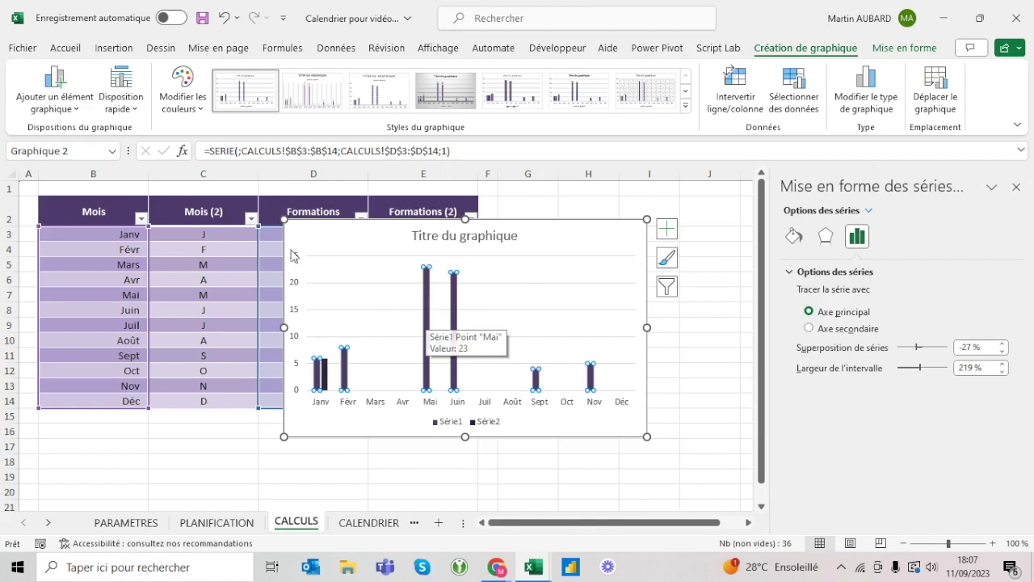
Set the first series' gap width to 50 %.
click(198, 264)
click(427, 319)
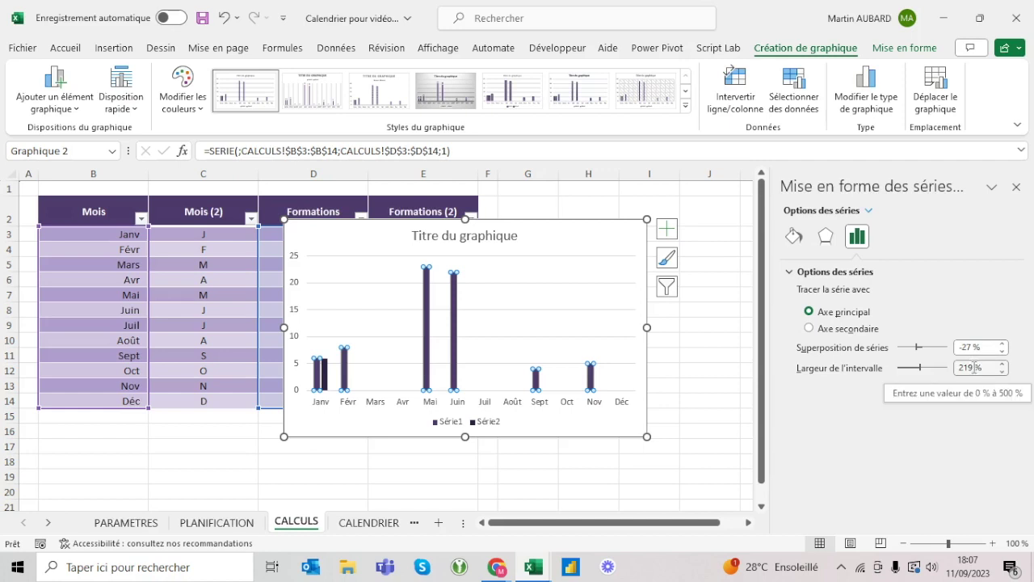
drag(974, 366, 943, 370)
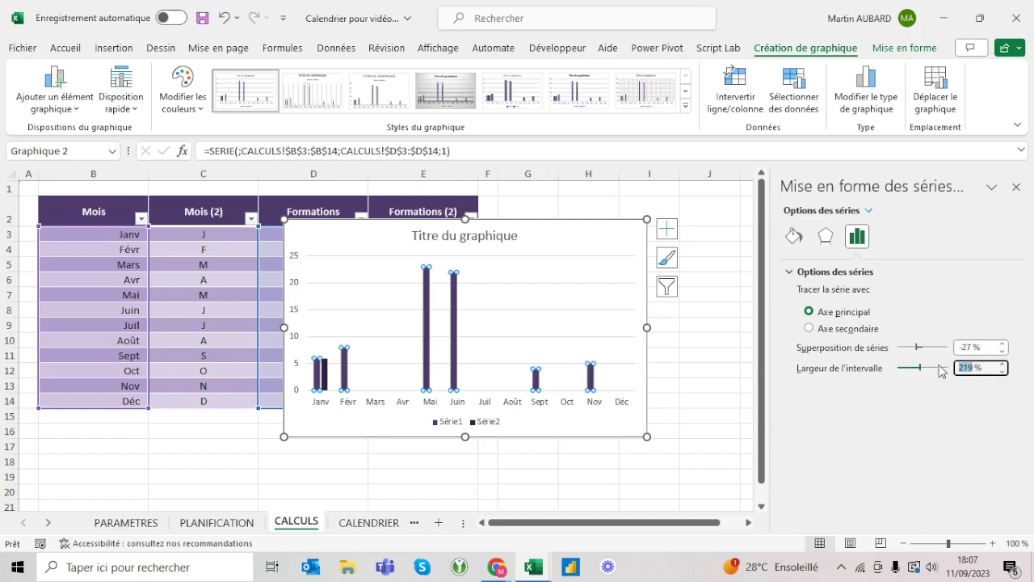
text(50)
key(Return)
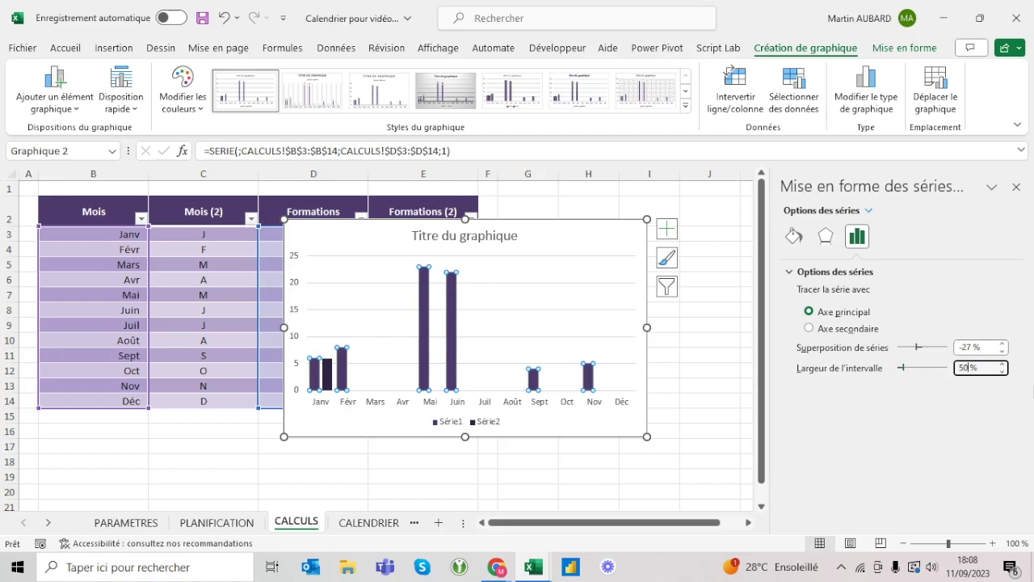
Try gap widths of 0 % and 500 %, then settle back on 50 %.
click(485, 346)
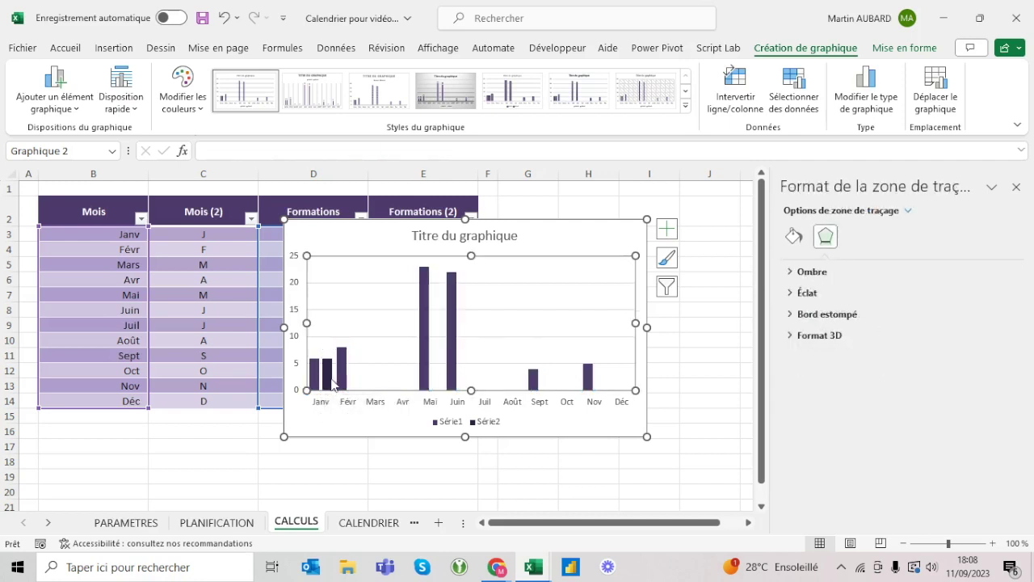
click(341, 386)
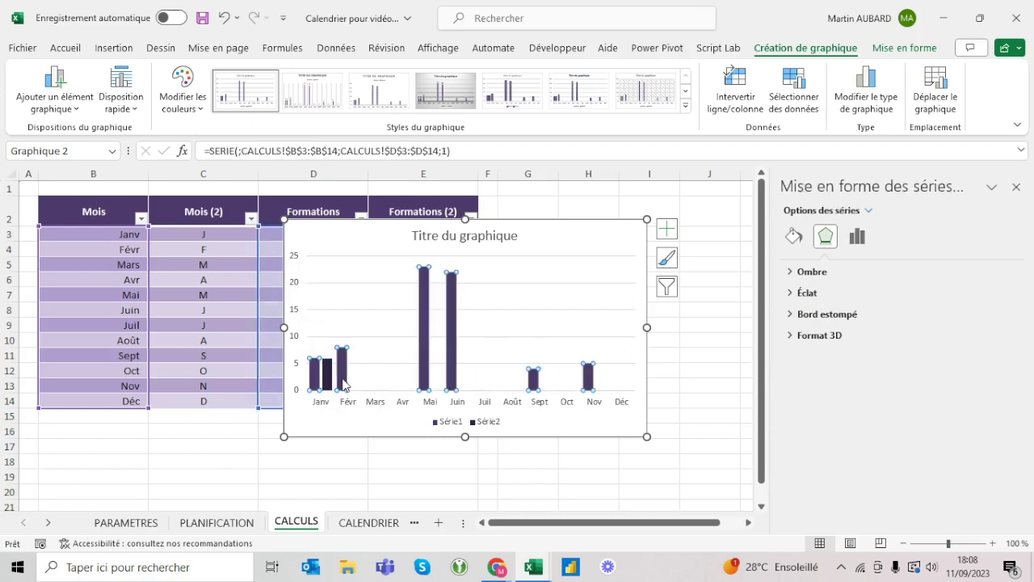
click(336, 385)
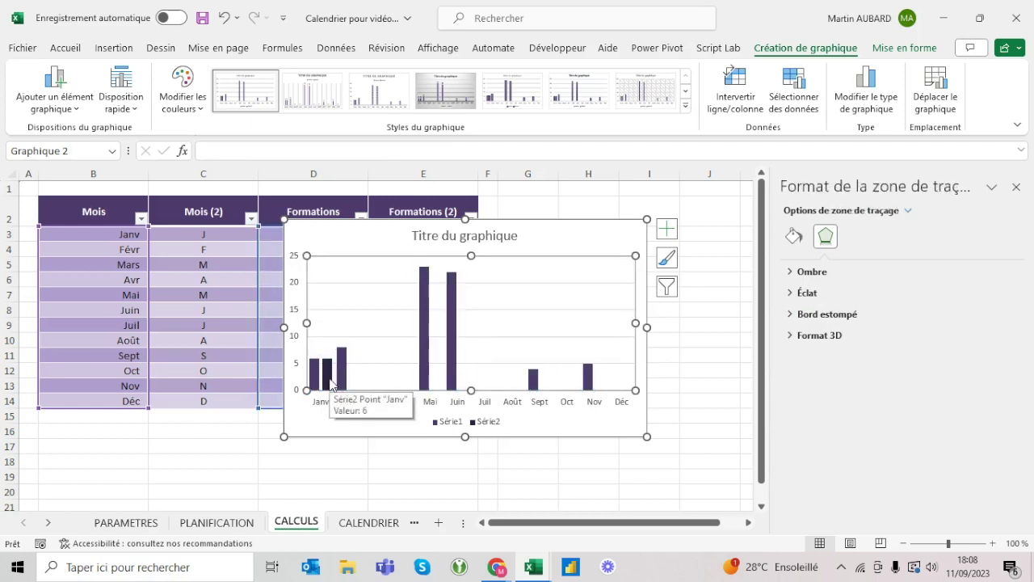
click(353, 242)
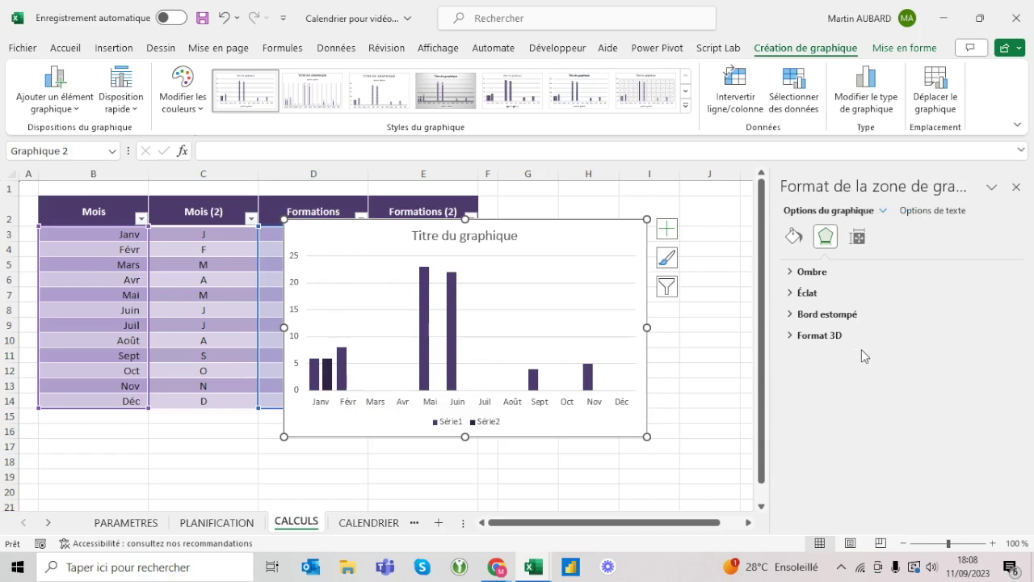
click(423, 339)
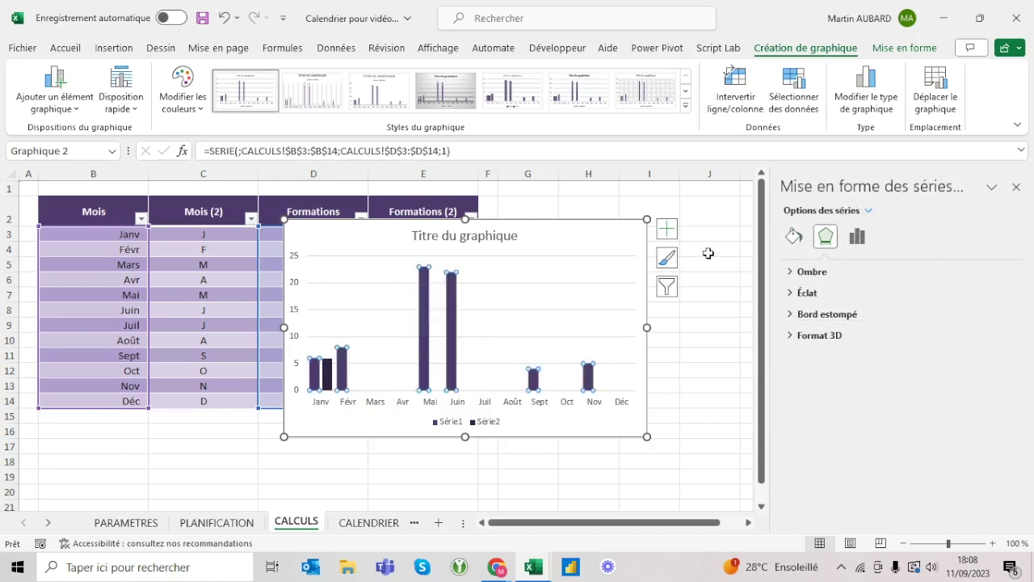
click(857, 236)
double_click(969, 367)
text(0)
key(Return)
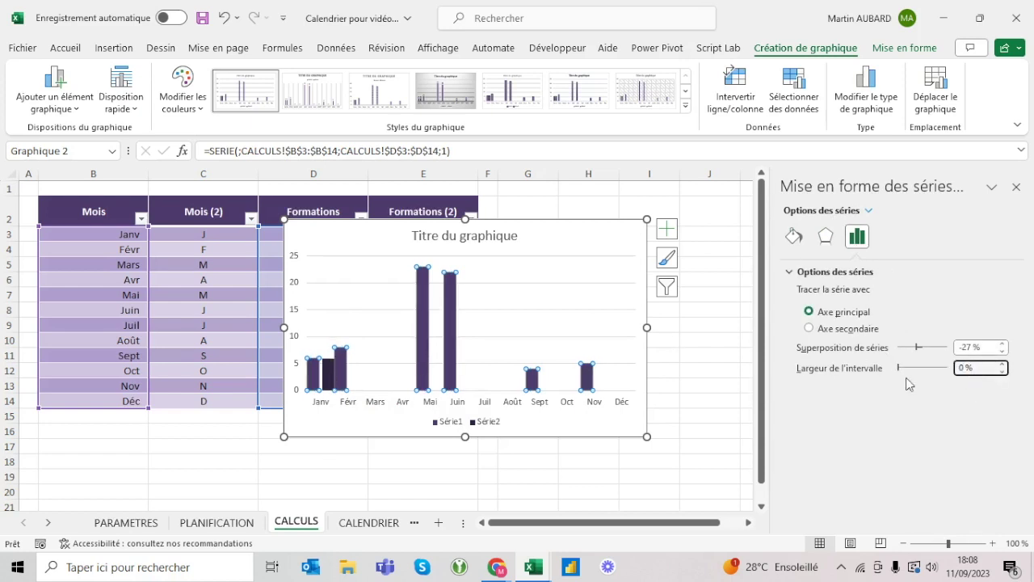
text(500)
key(Return)
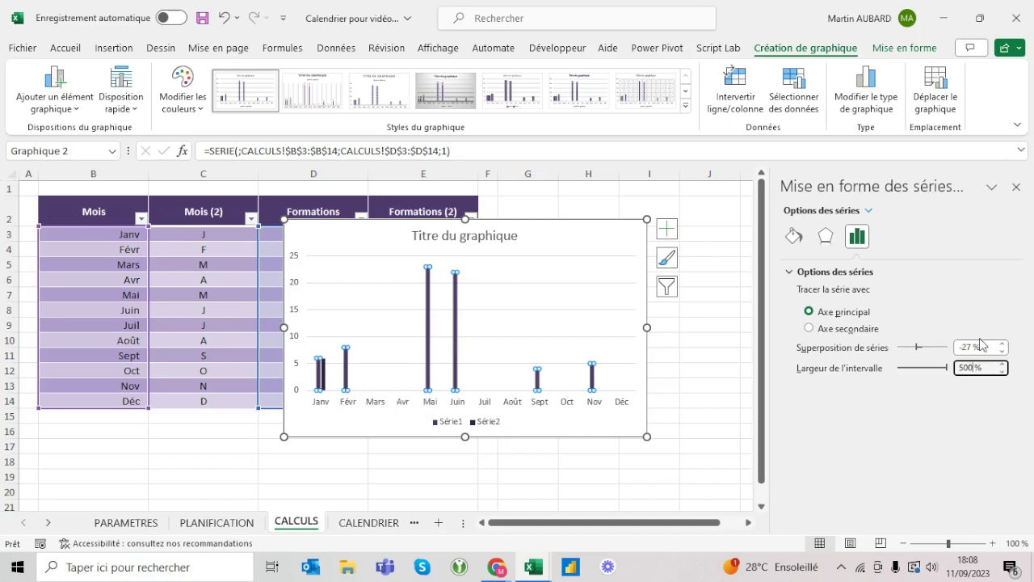
key(Return)
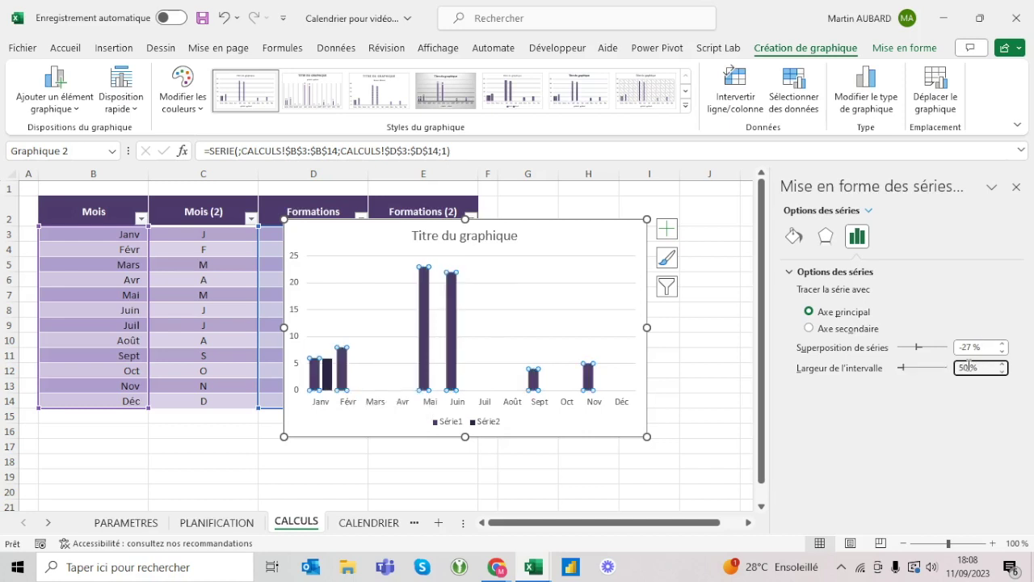
Set the series overlap to 0 %, test 100 %, then restore 0 %.
click(541, 232)
click(423, 294)
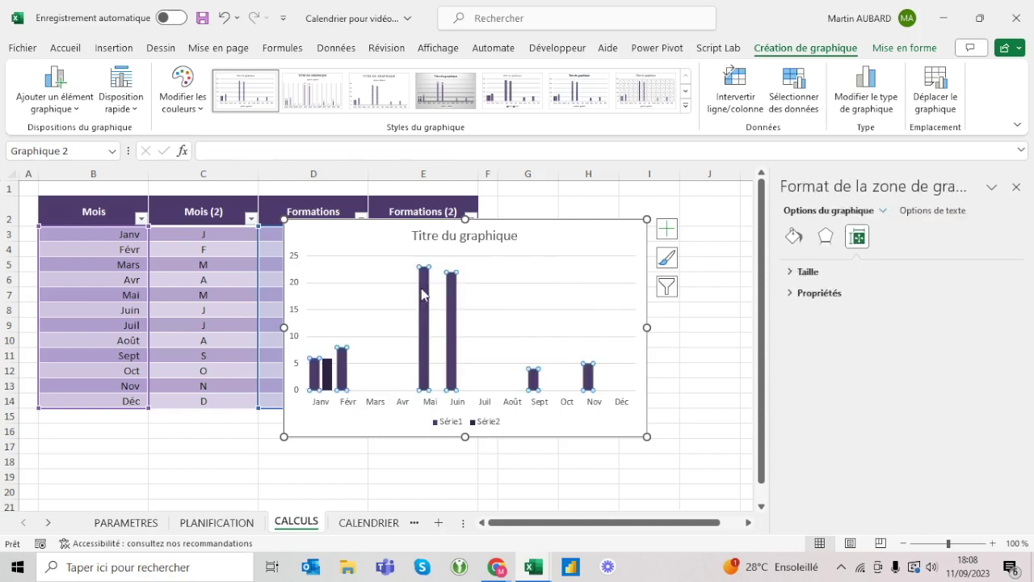
click(976, 348)
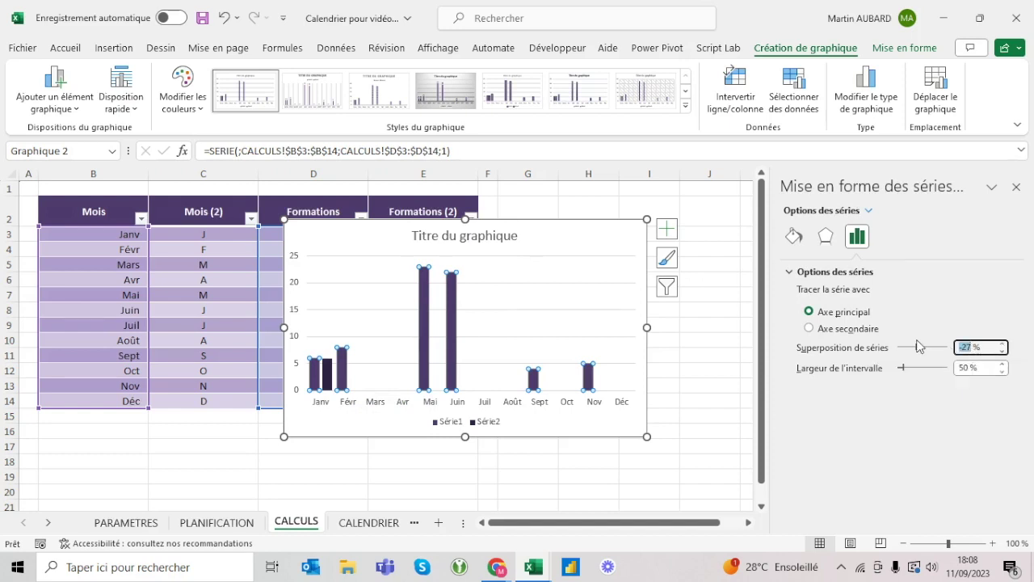
text(0)
key(Return)
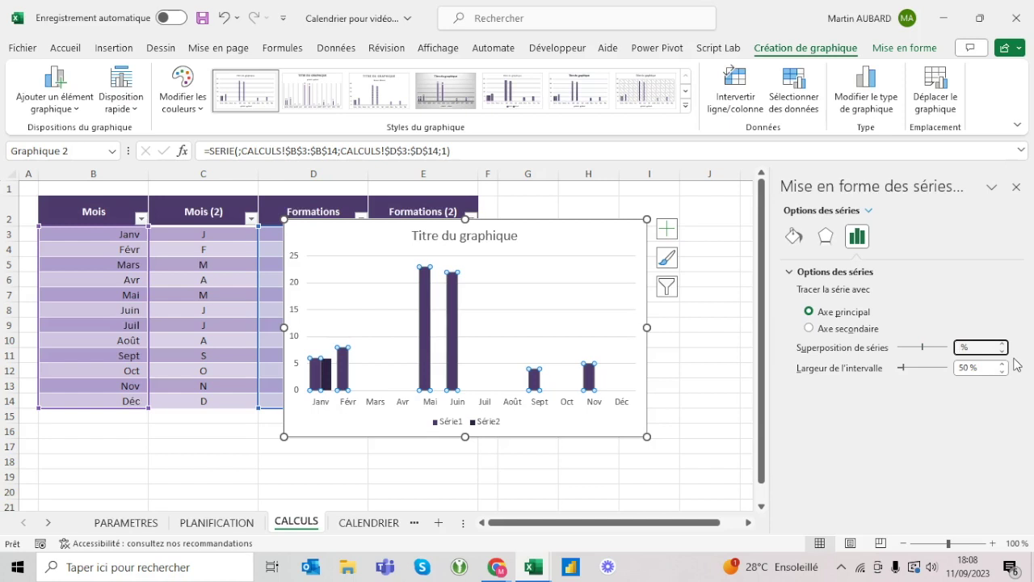
text(100)
key(Return)
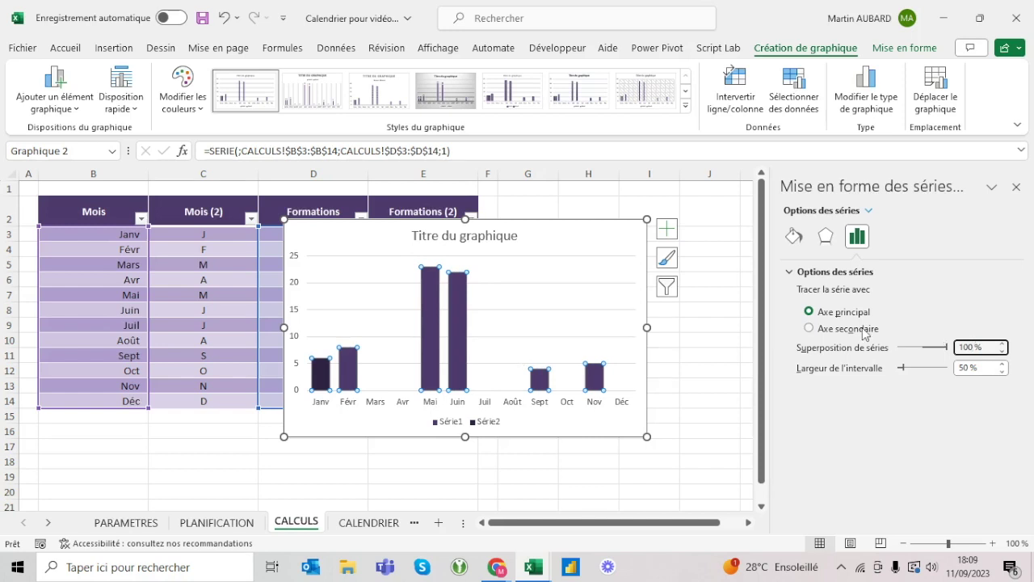
text(0)
key(Return)
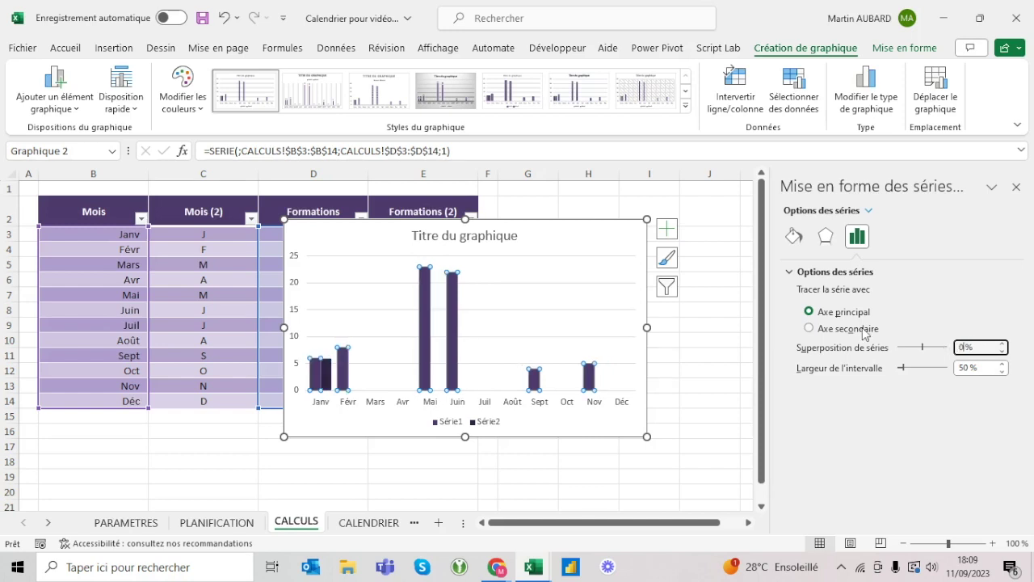
mouse_move(320, 376)
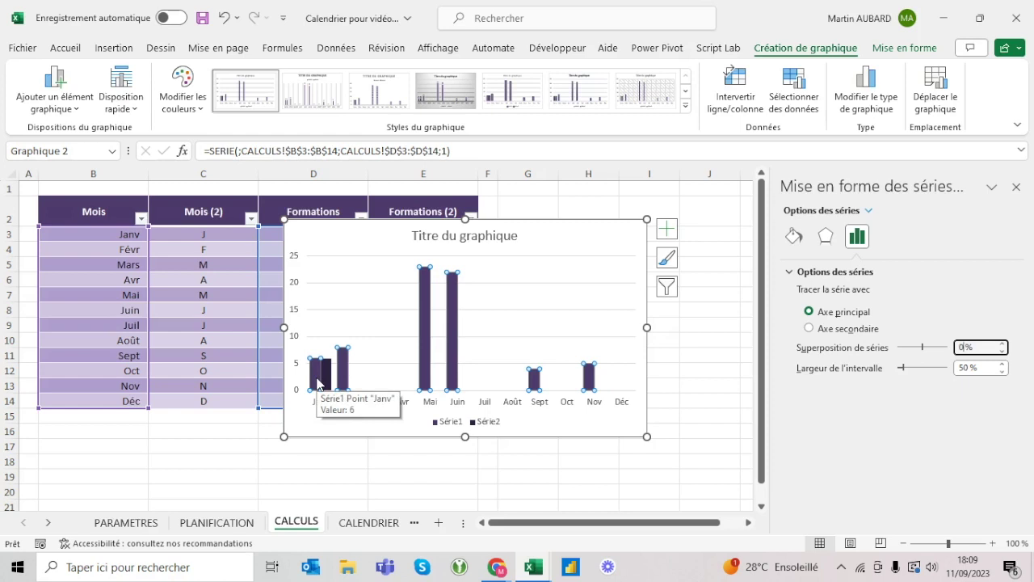
Move the chart down and back up beside the table, then select the second series' January bar.
drag(395, 232, 484, 313)
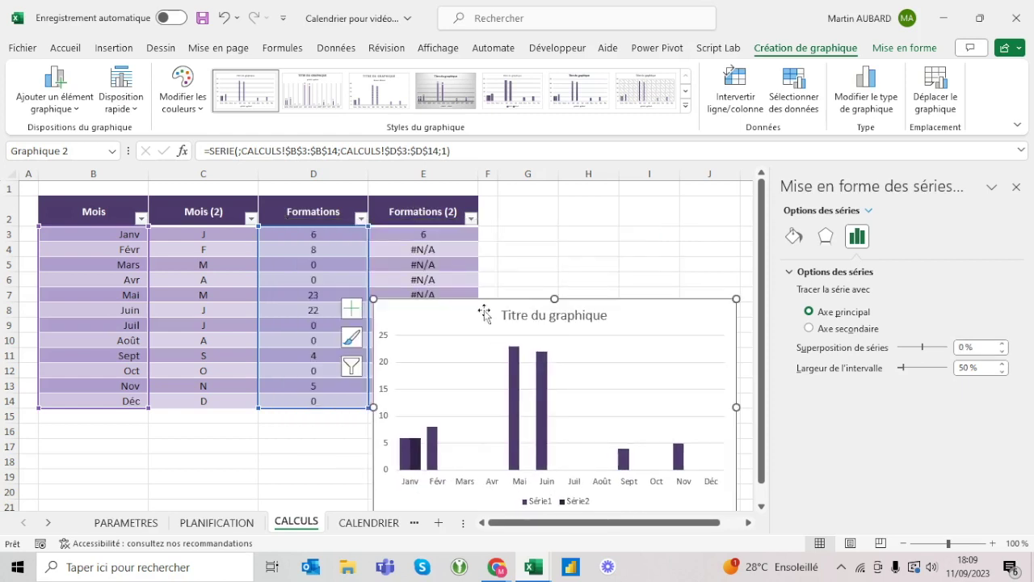
click(406, 456)
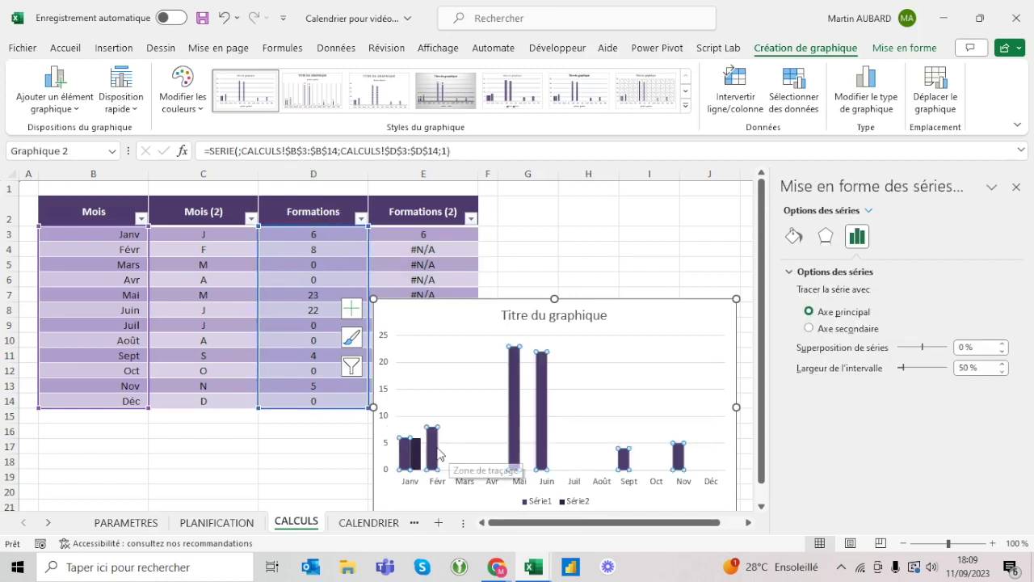
click(419, 454)
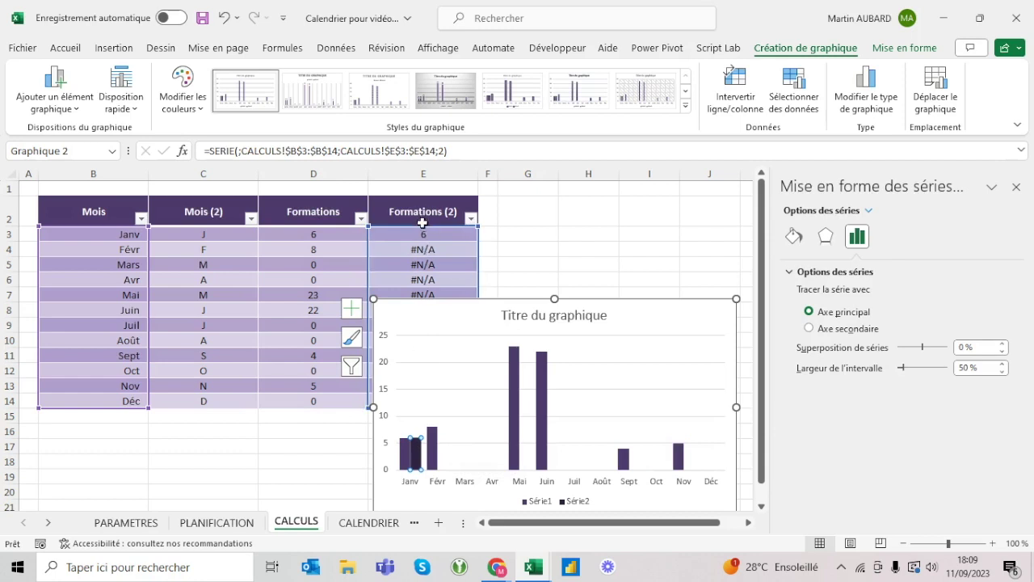
drag(430, 308, 390, 242)
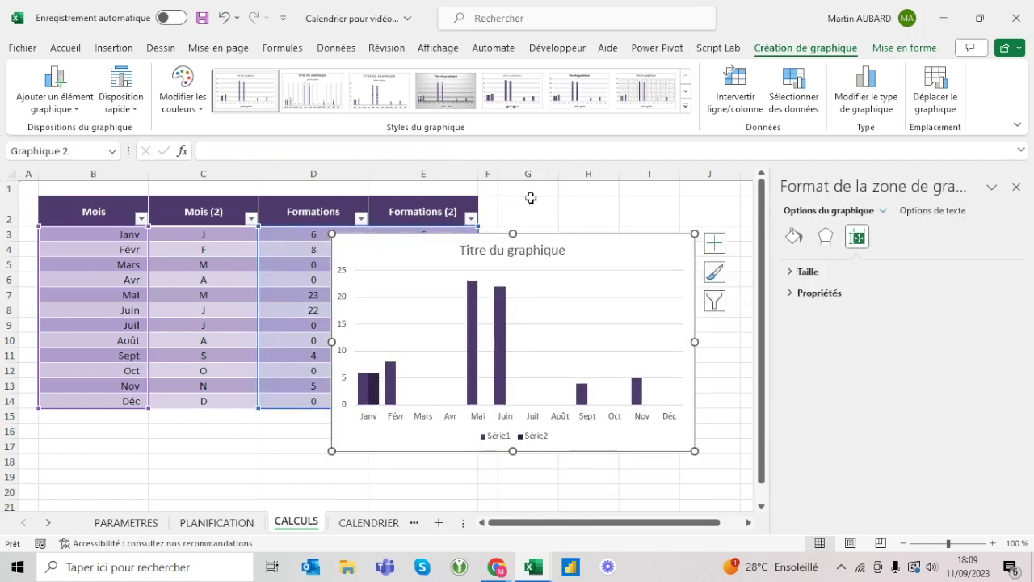
click(529, 198)
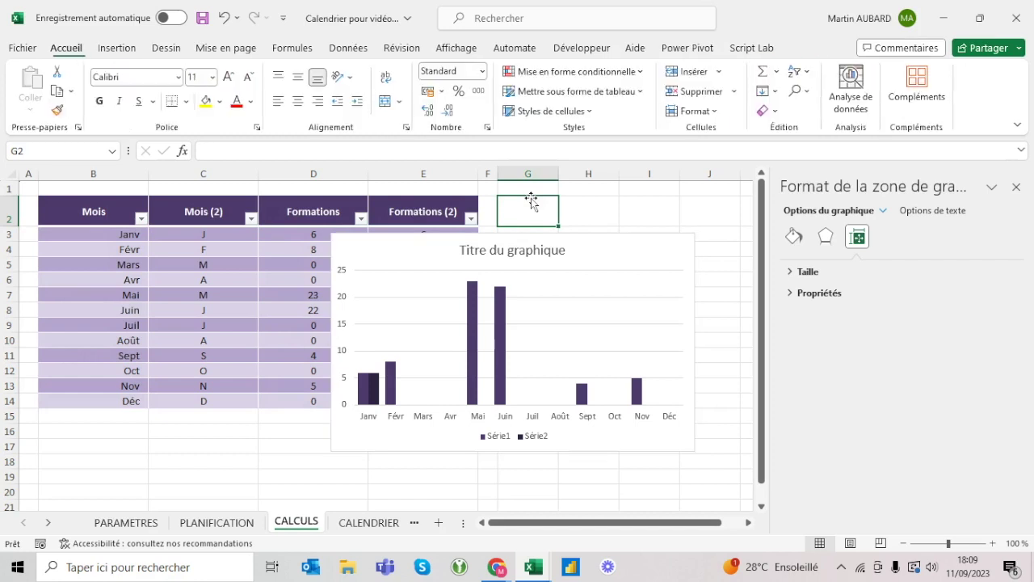
click(374, 393)
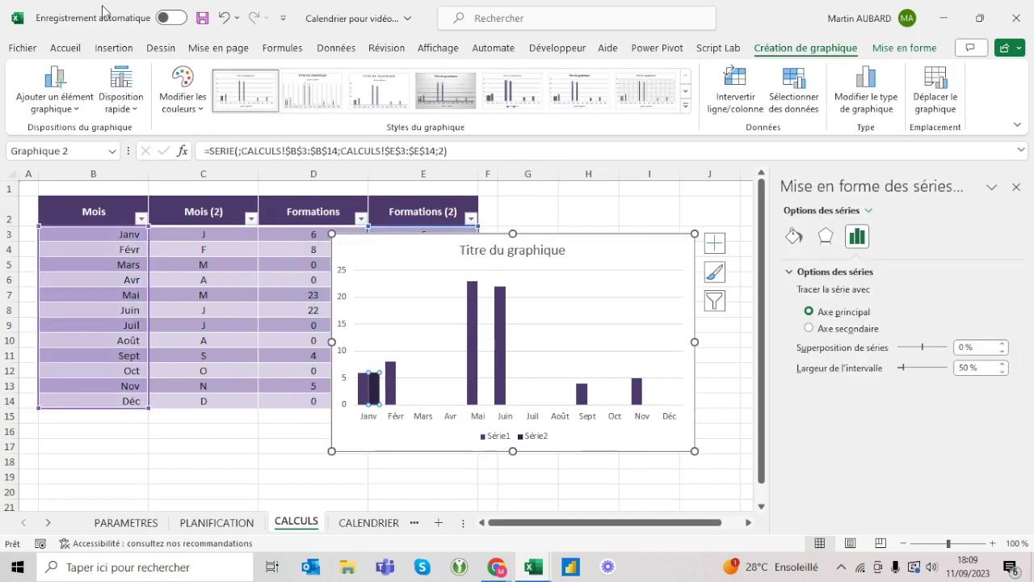
click(66, 48)
Fill the highlighted month bar light violet and the Série1 bars lavender.
click(223, 106)
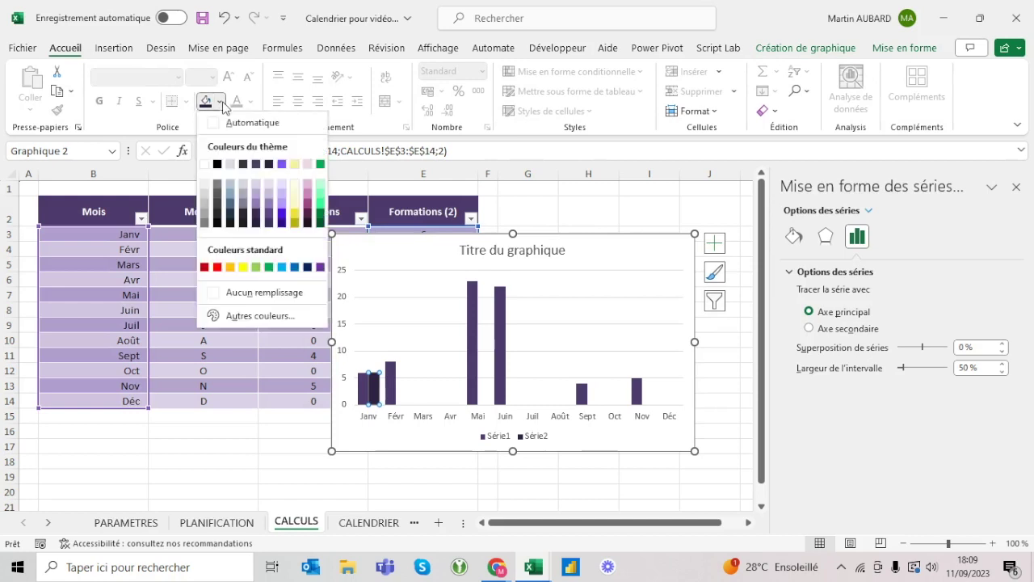
click(282, 163)
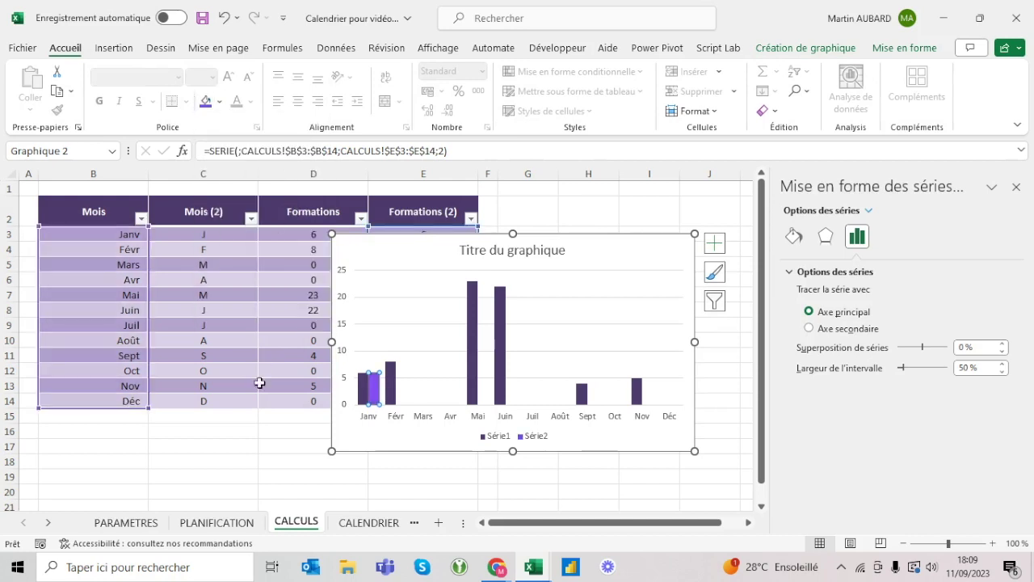
click(362, 381)
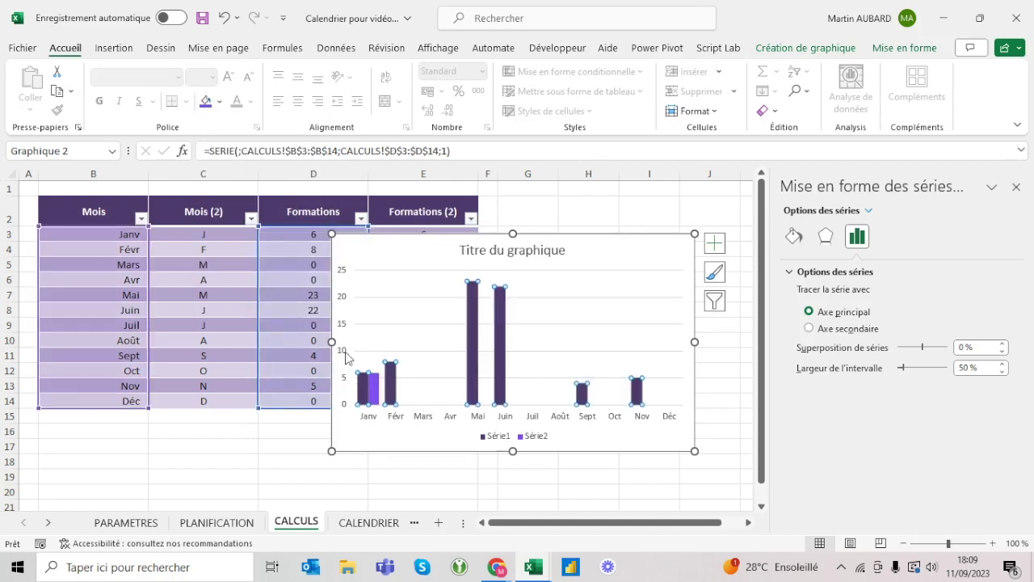
click(220, 101)
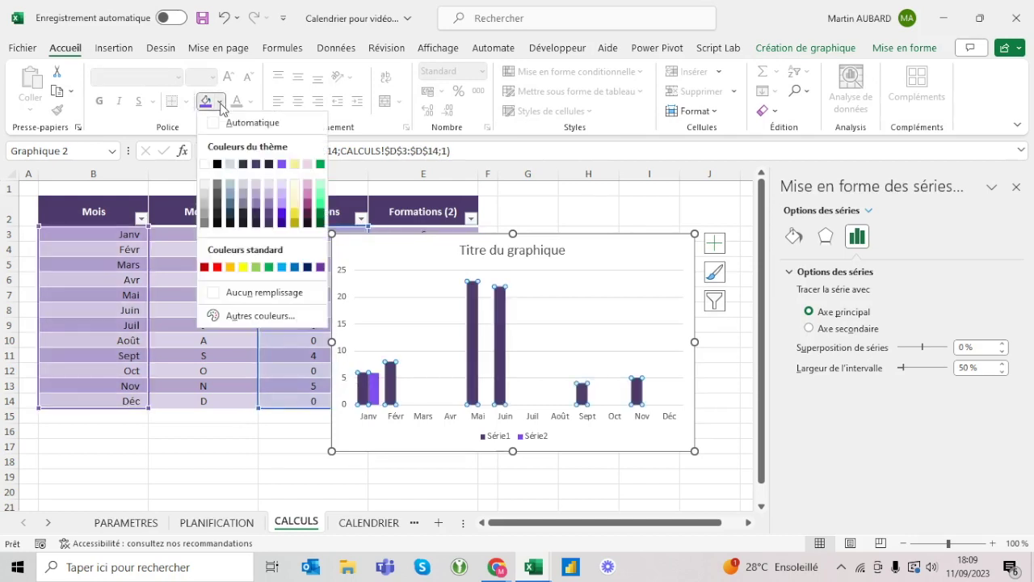
click(257, 198)
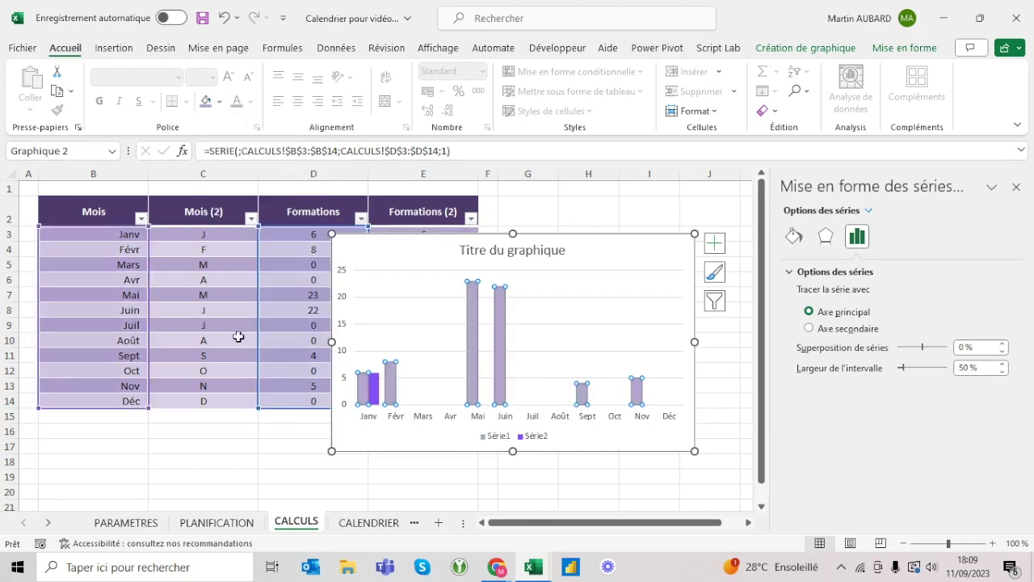
click(226, 447)
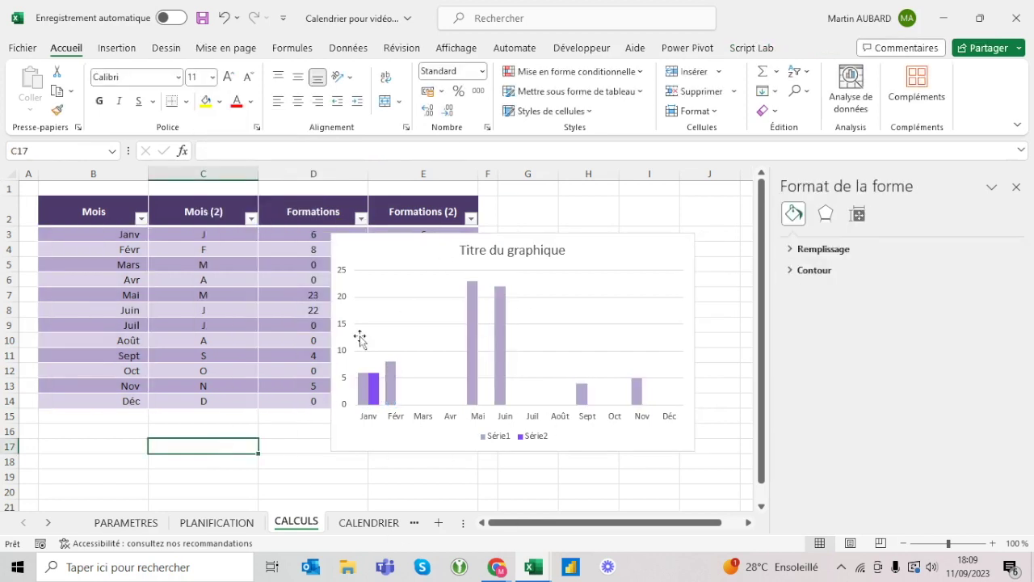
mouse_move(374, 392)
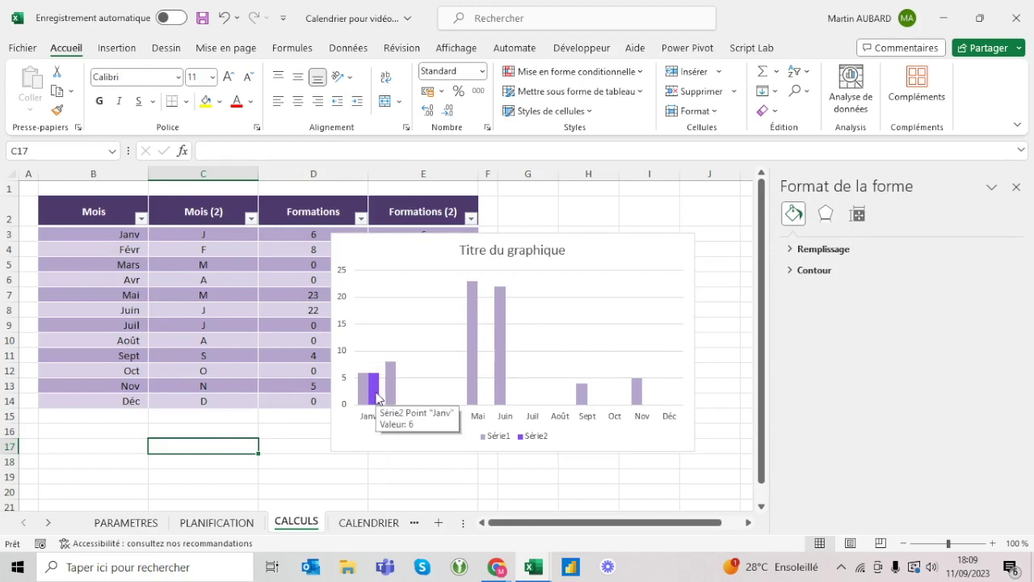
click(379, 527)
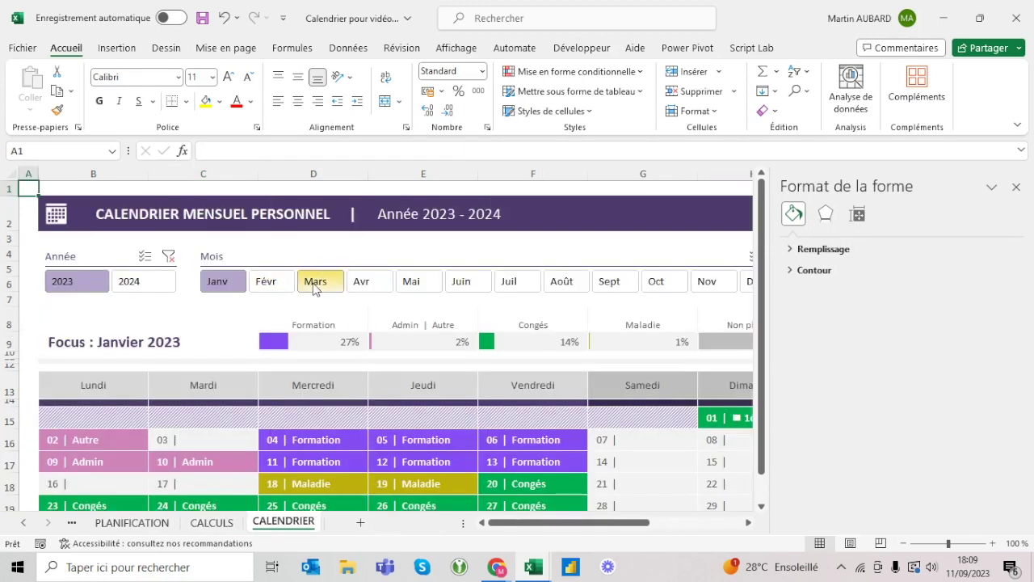
Focus Juin on CALENDRIER, then set the chart's series overlap to 100 %.
click(315, 285)
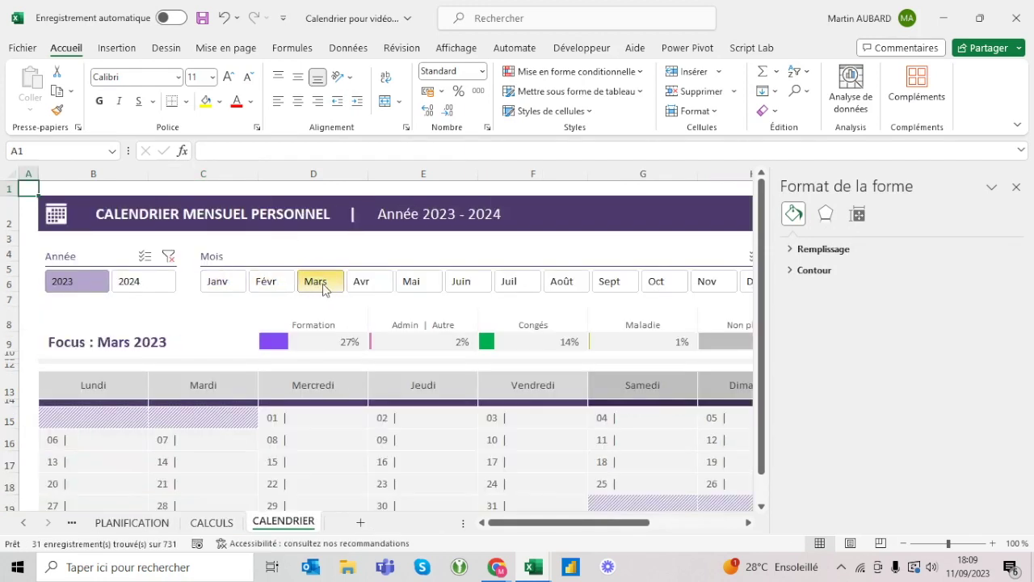
click(457, 282)
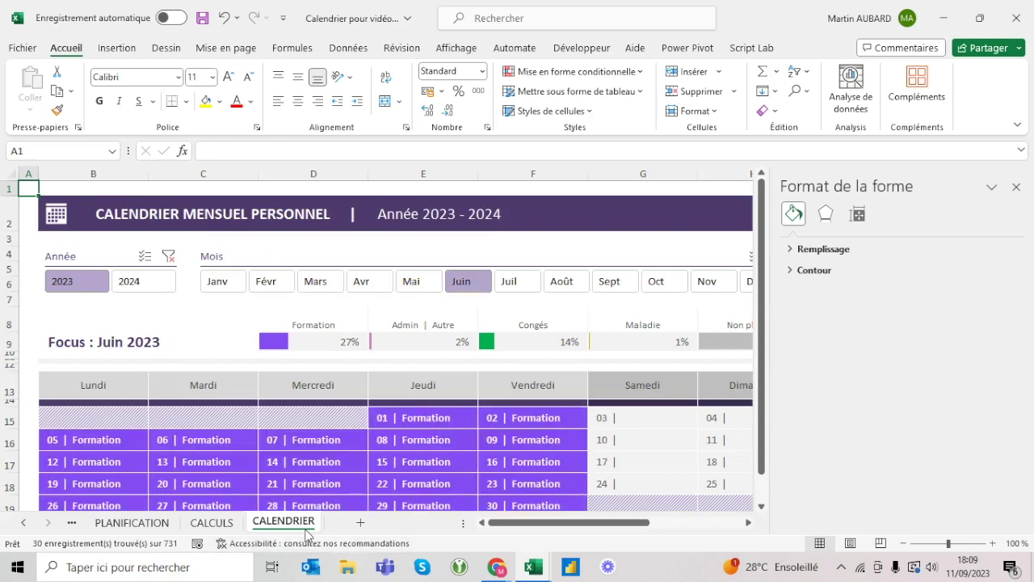
click(212, 522)
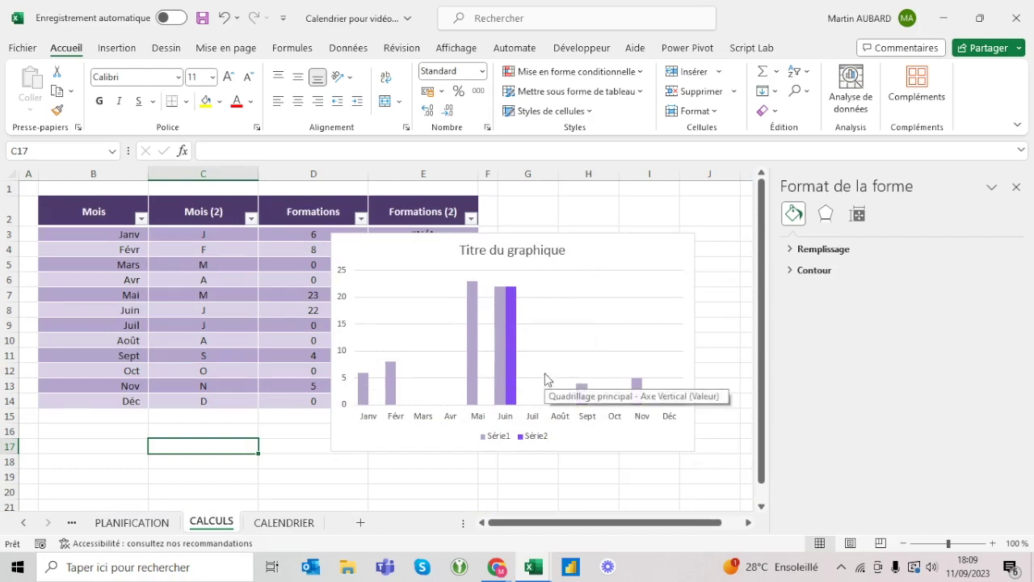
click(510, 307)
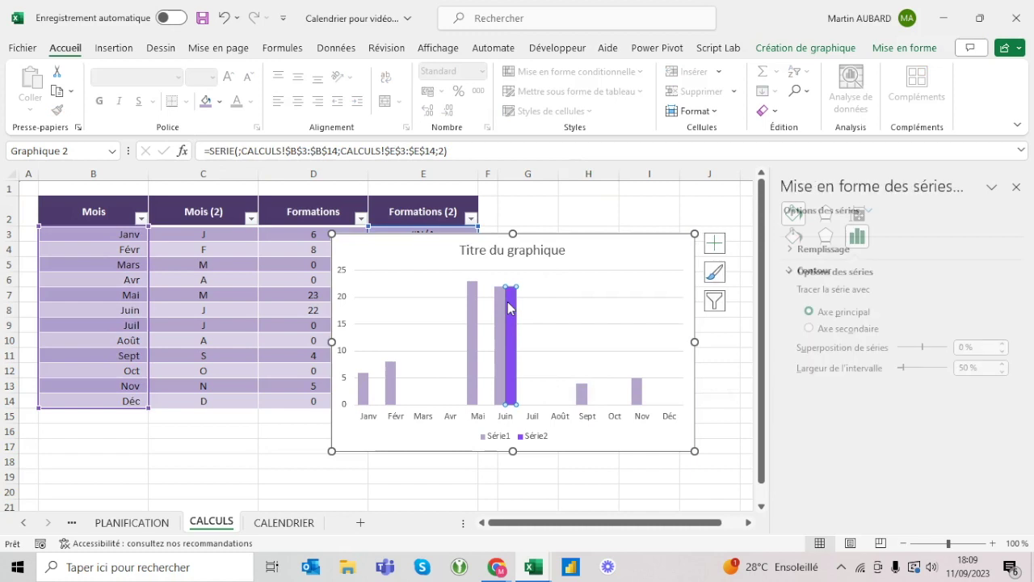
click(968, 347)
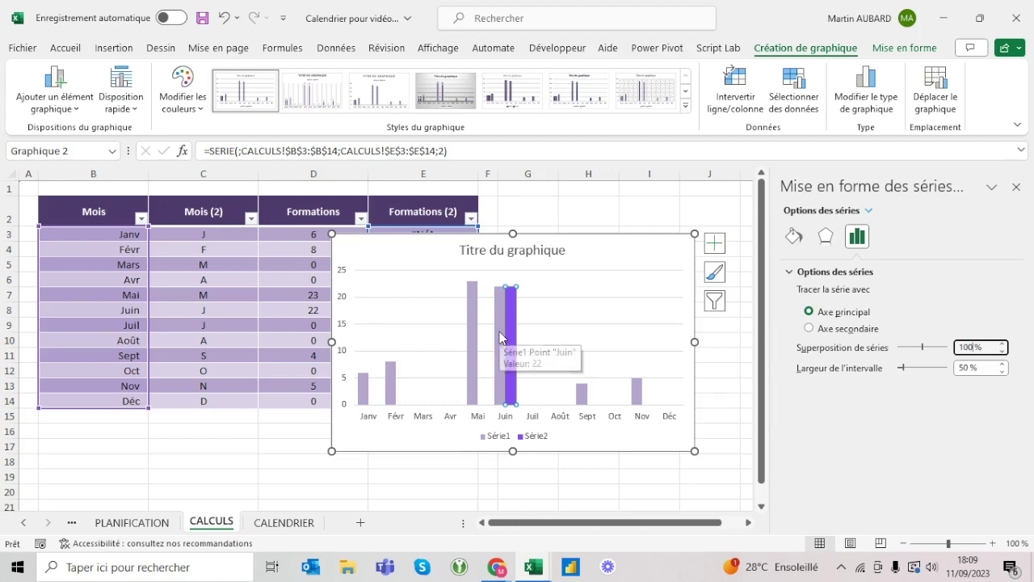
key(Return)
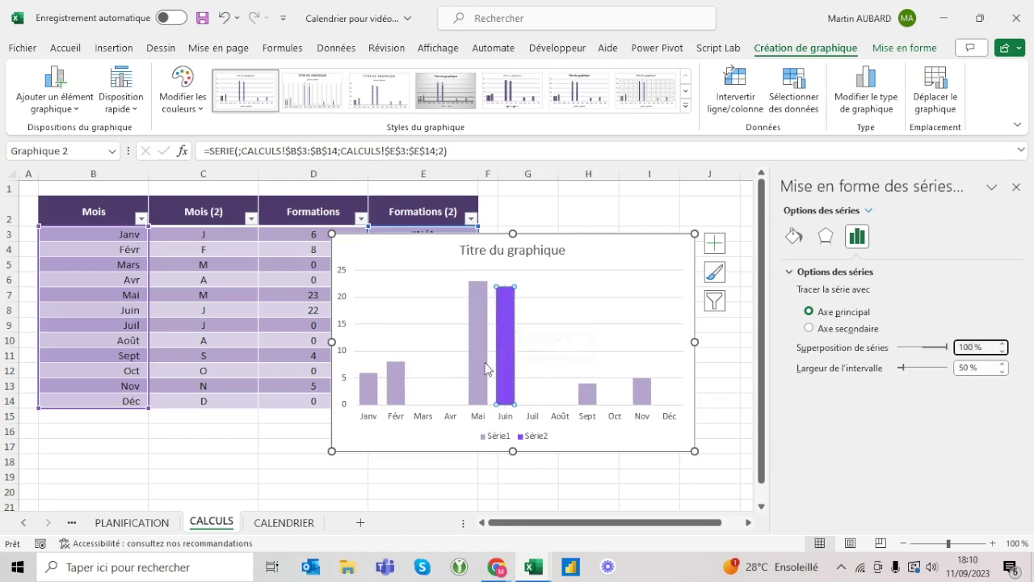
mouse_move(510, 349)
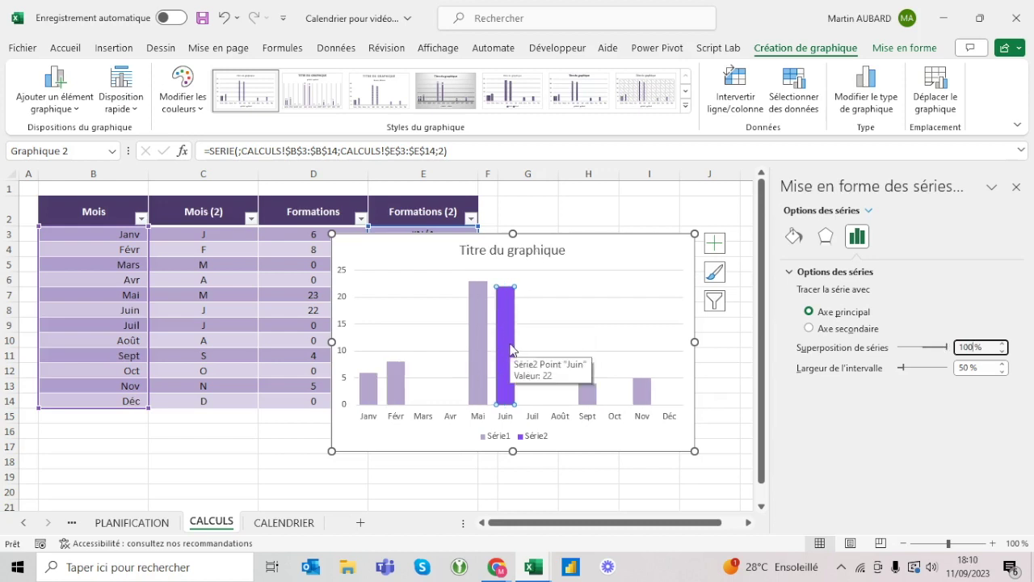
click(546, 214)
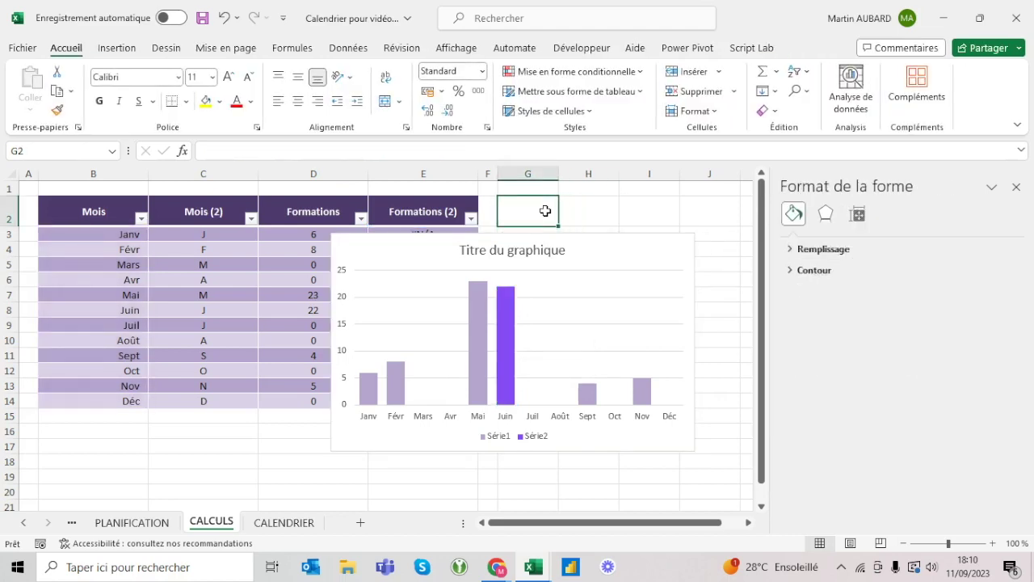
click(446, 244)
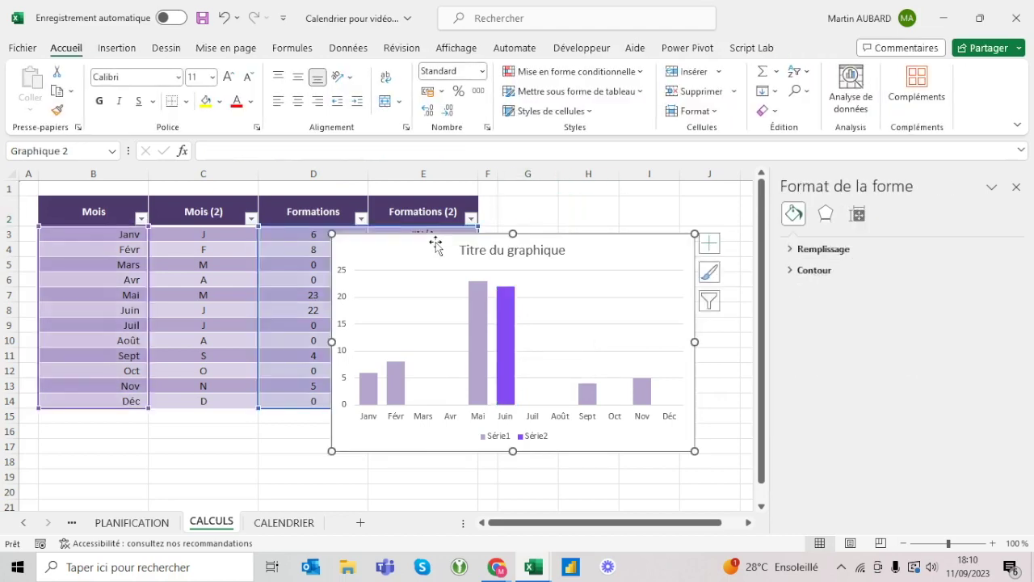
Delete the chart's legend, vertical axis and major gridlines, then select the Juin series.
click(504, 441)
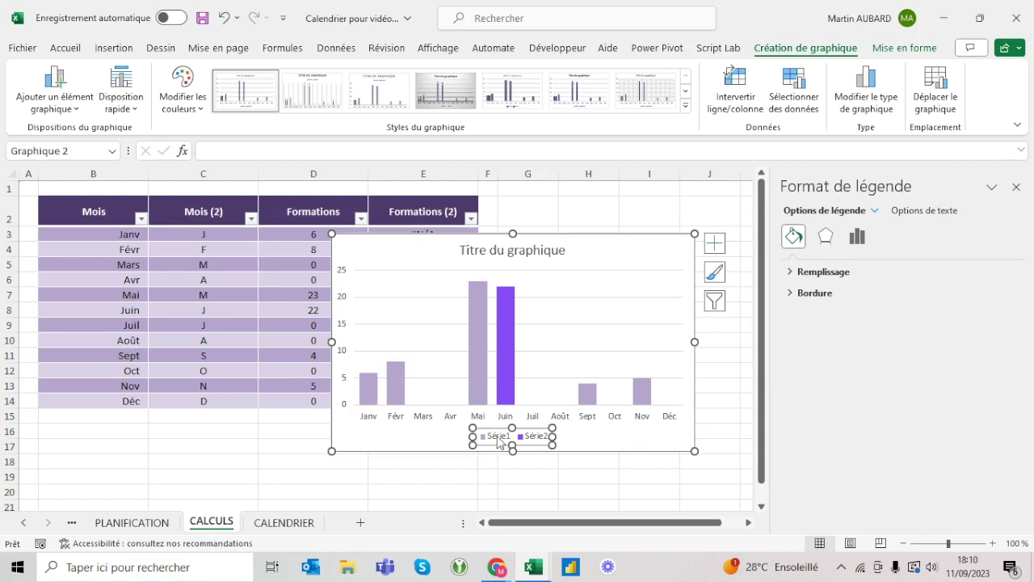
key(Delete)
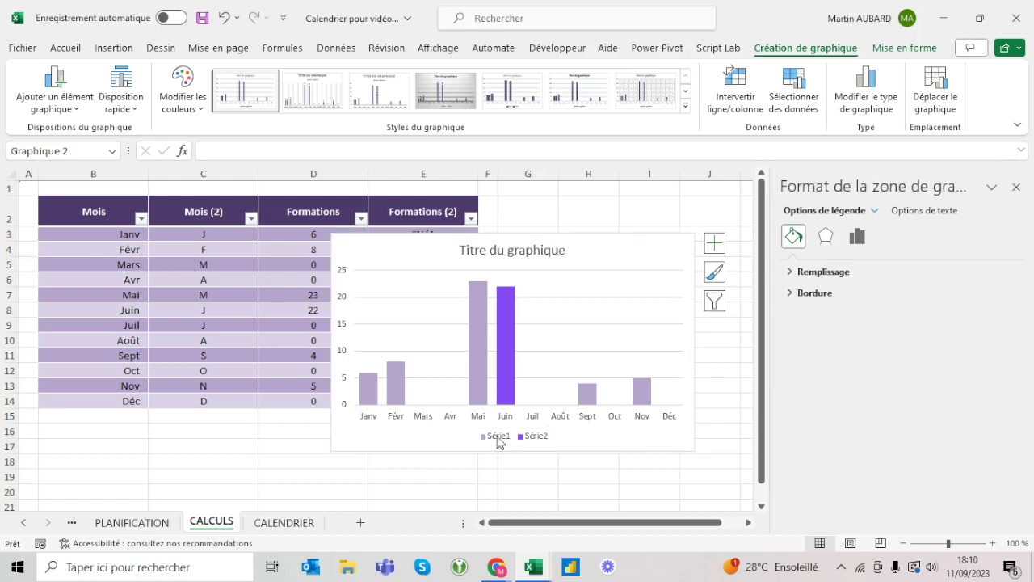
click(345, 345)
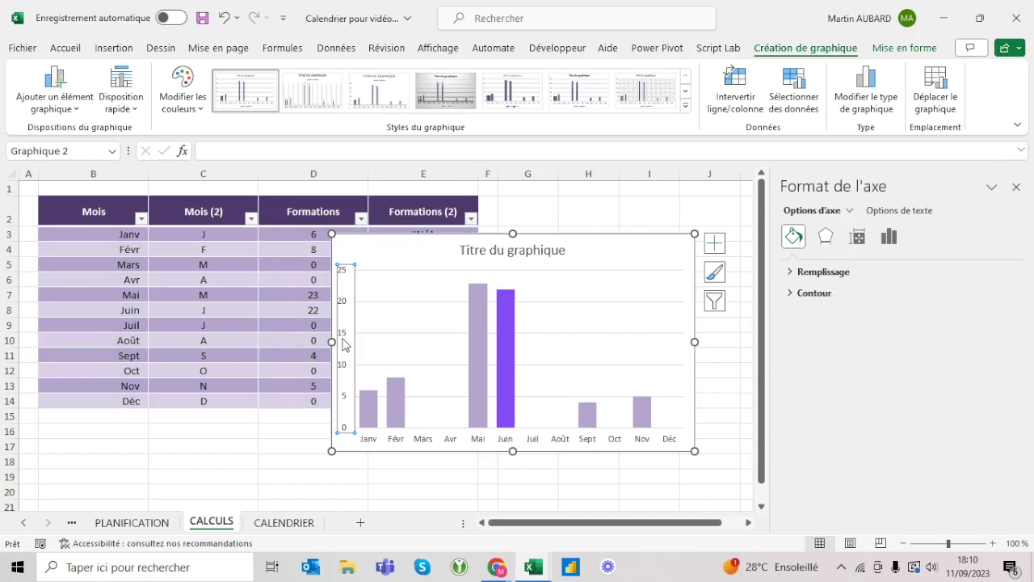
key(Delete)
click(419, 334)
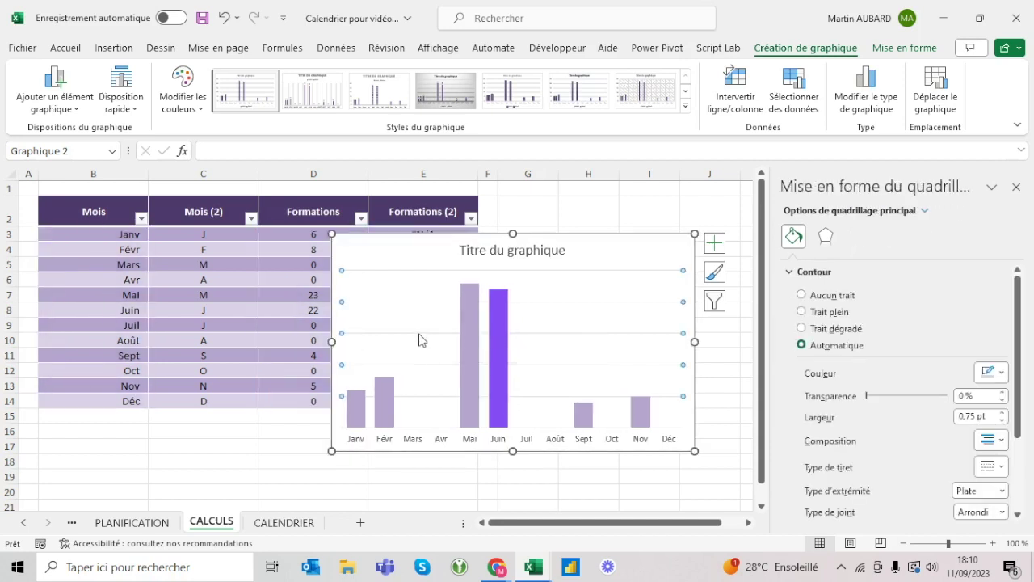
key(Delete)
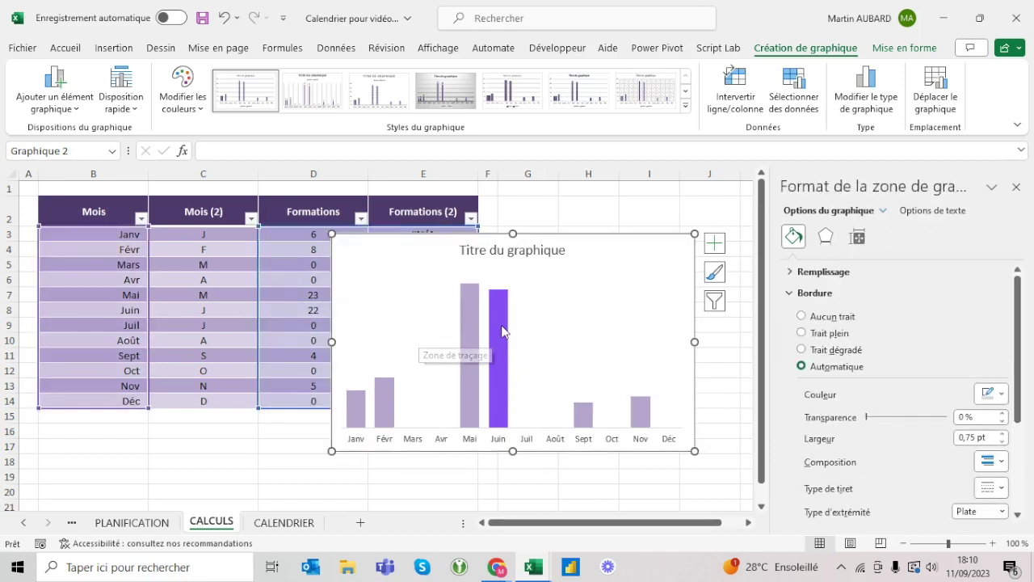
click(504, 333)
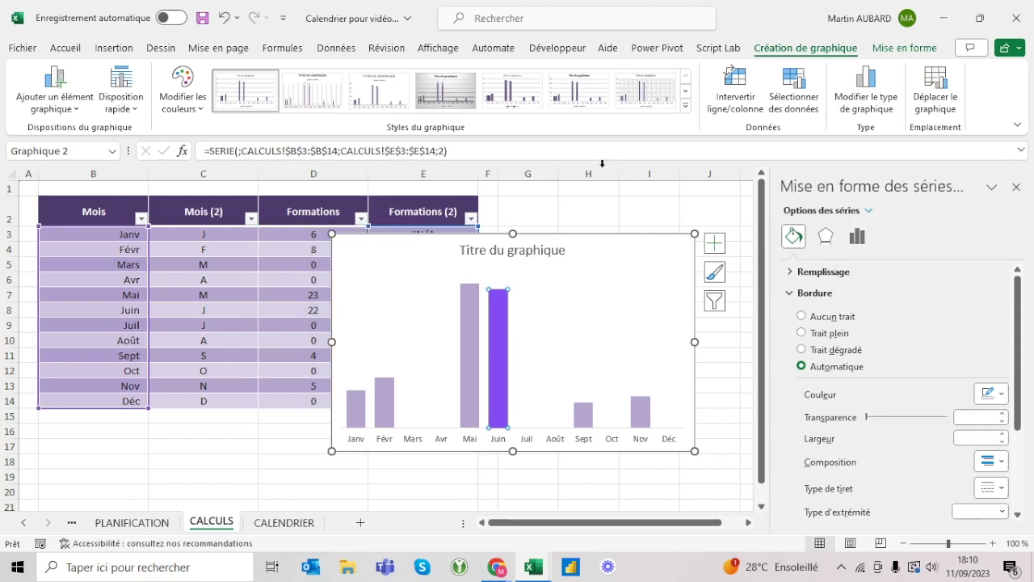
click(588, 186)
click(498, 323)
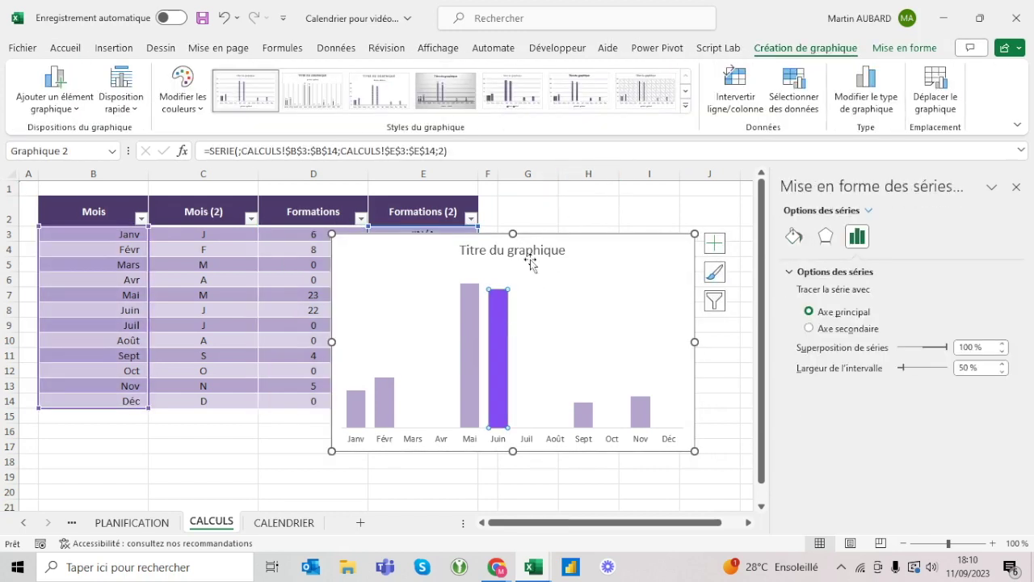
click(552, 215)
click(500, 322)
click(714, 242)
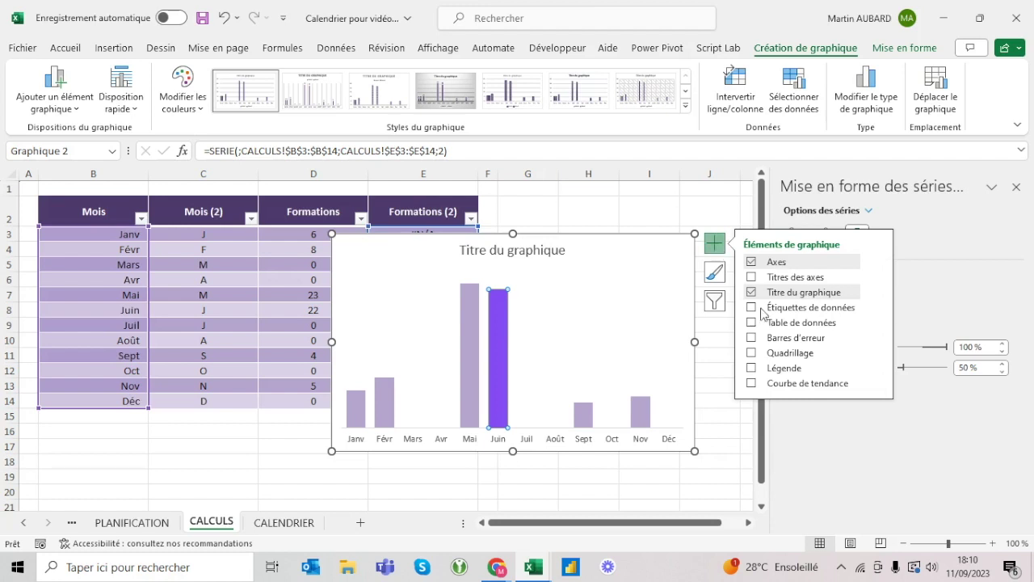
mouse_move(876, 307)
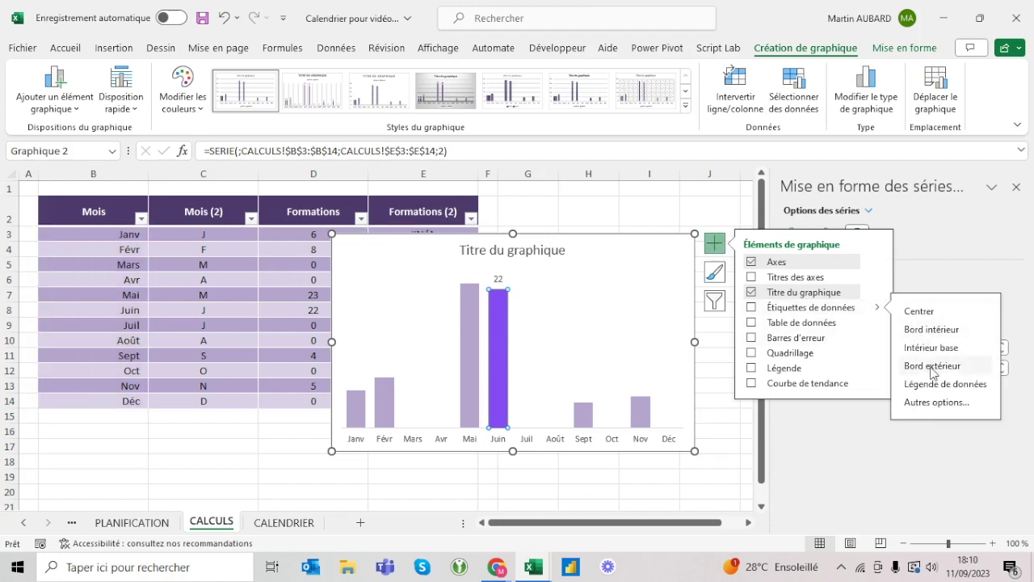
Label Juin's bar with an outer-end value 22, coloured purple and enlarged to size 11.
click(565, 208)
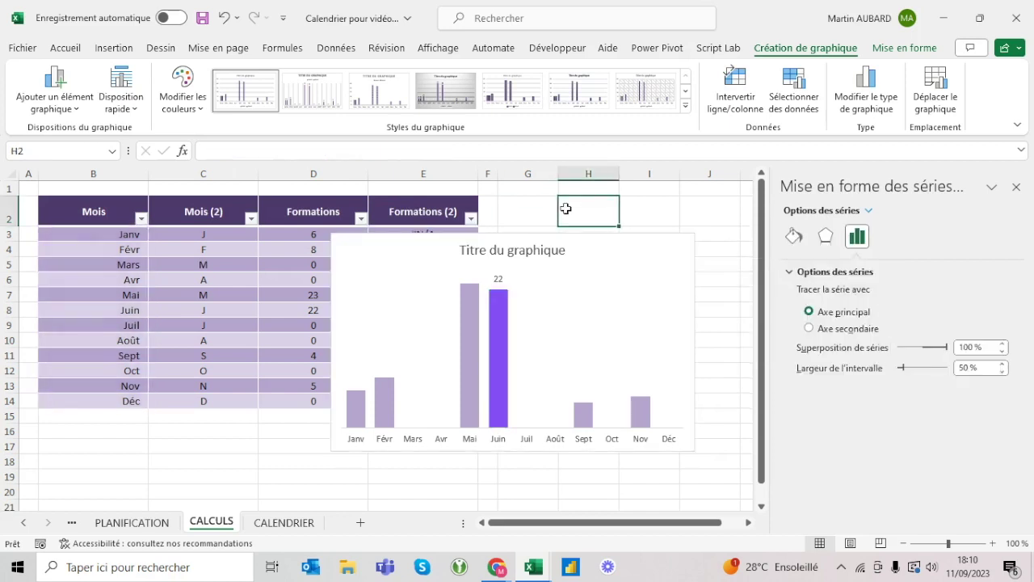
click(500, 279)
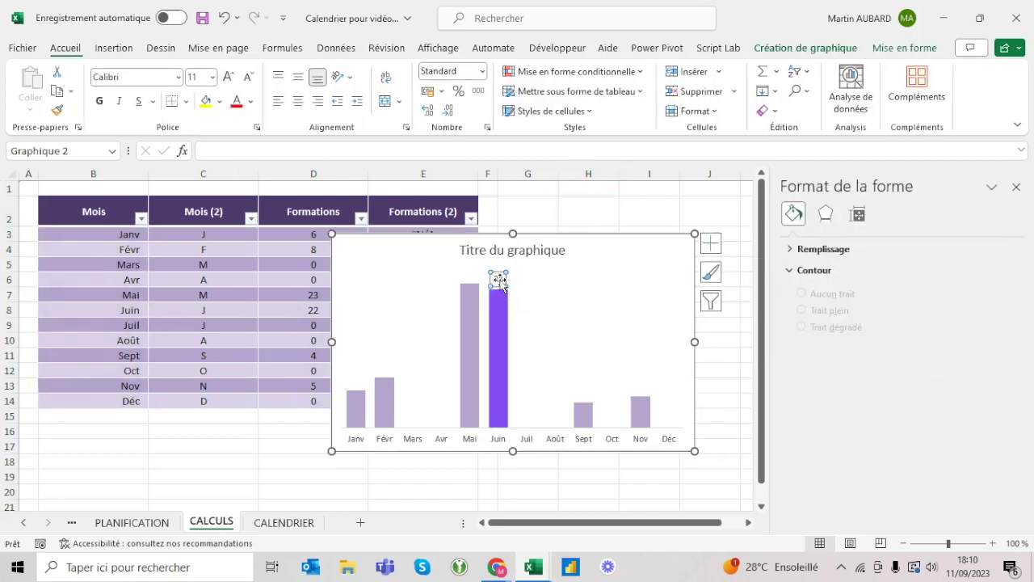
click(65, 49)
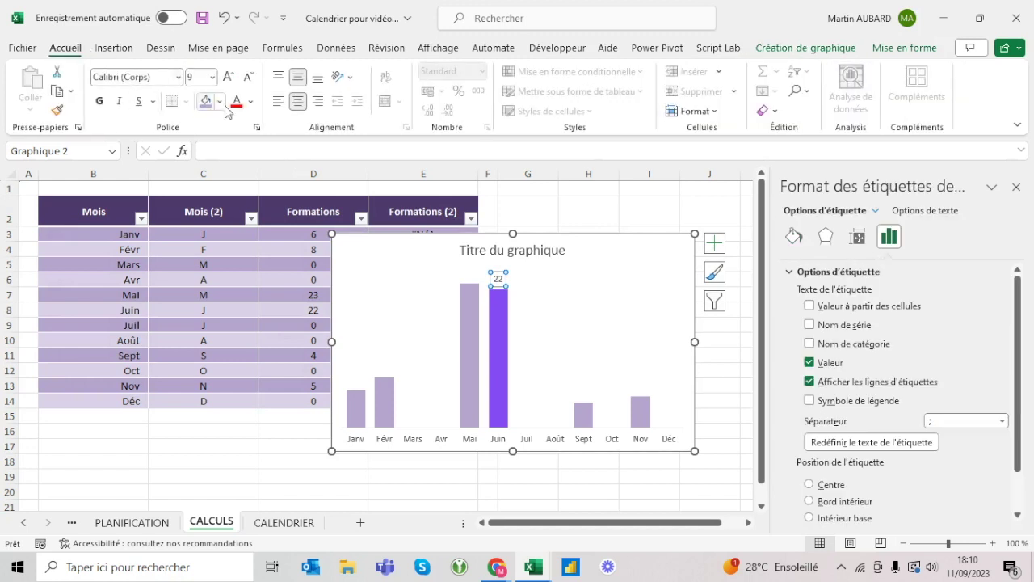
click(252, 102)
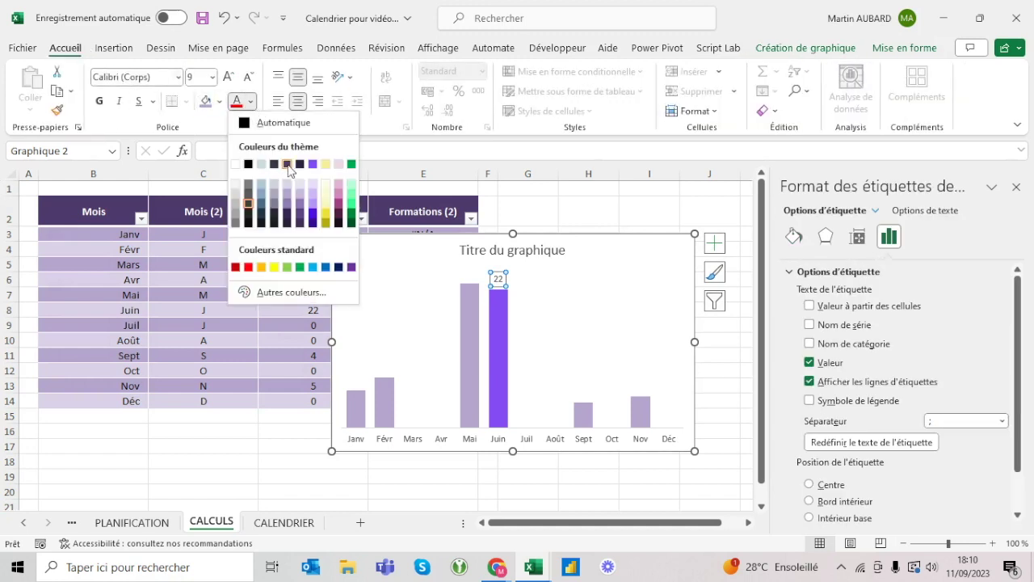
click(315, 165)
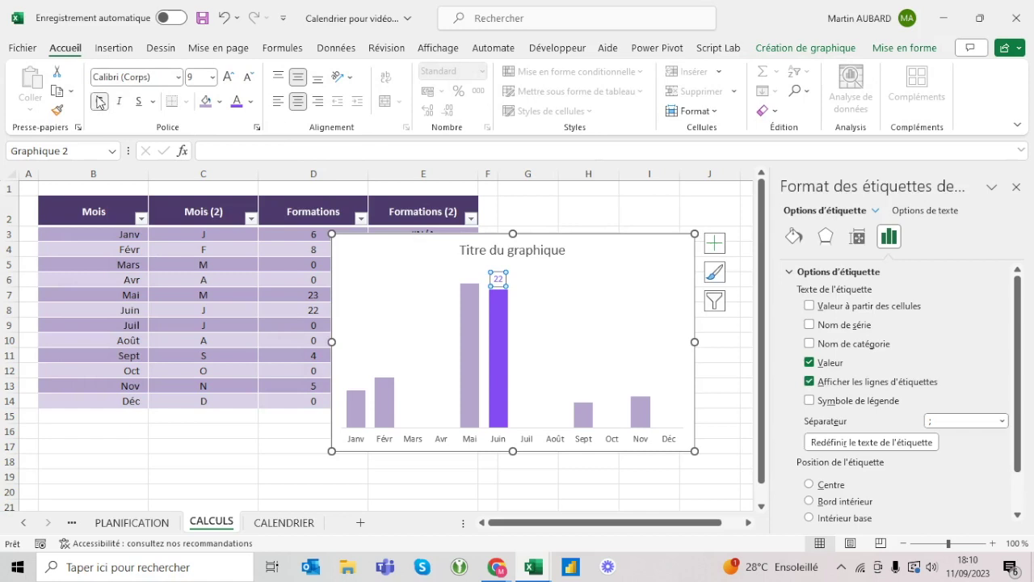
click(228, 80)
click(228, 80)
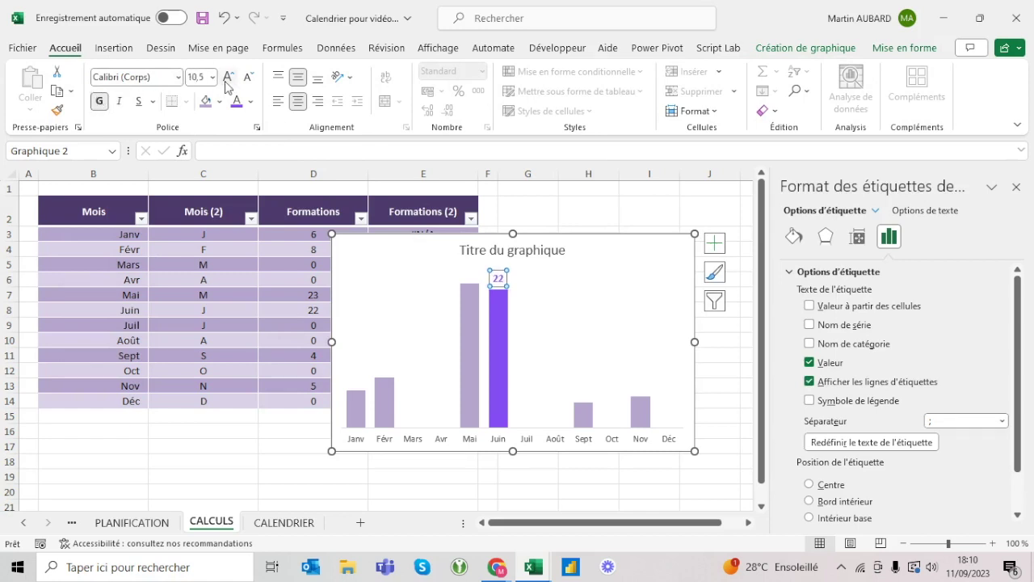
click(228, 81)
Drag the chart's bottom edge up to make it shorter.
click(566, 202)
click(510, 250)
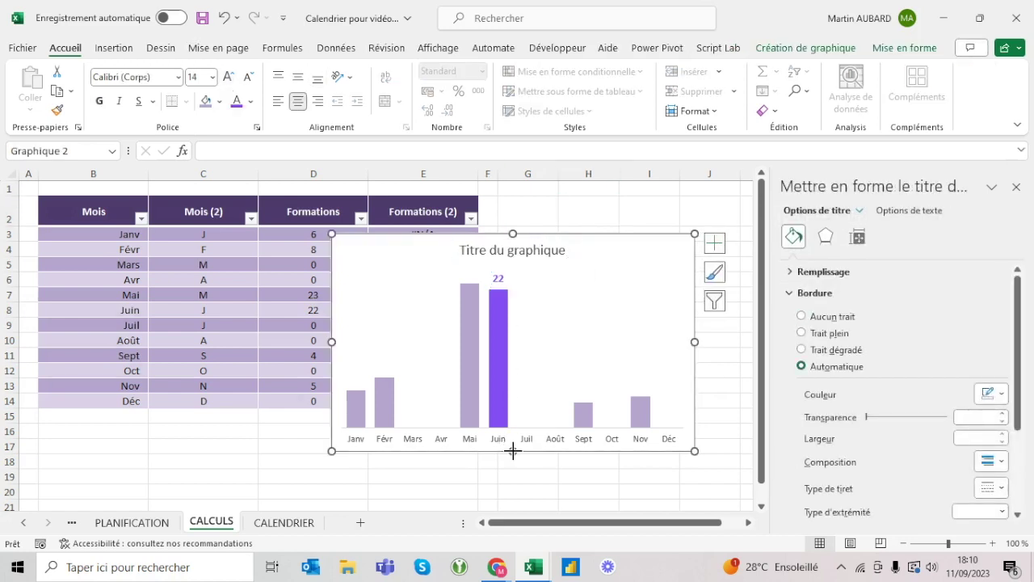
drag(513, 450, 524, 358)
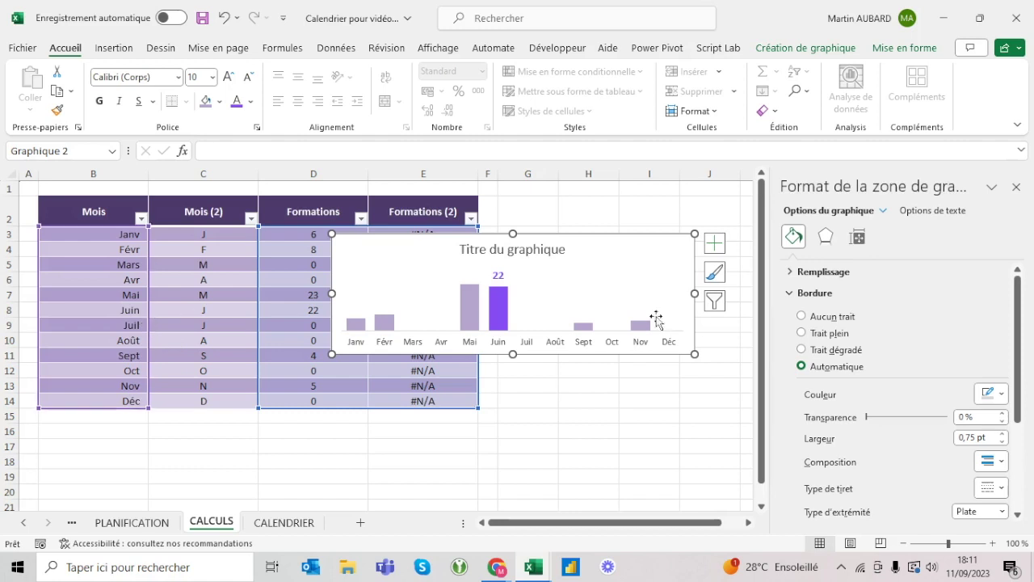
Narrow the monthly Formations column chart by pulling its right edge leftward.
drag(612, 275, 552, 293)
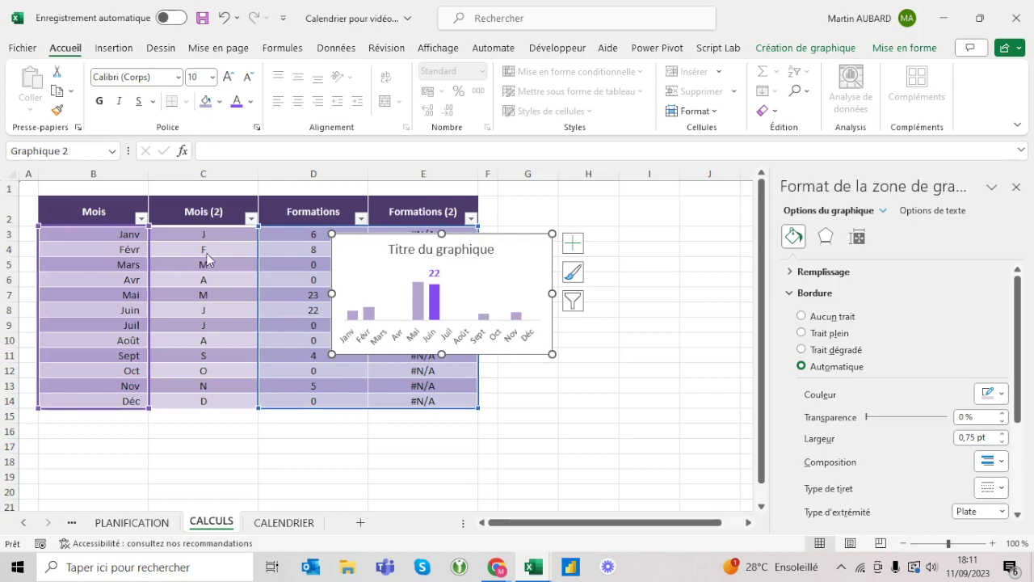
click(351, 241)
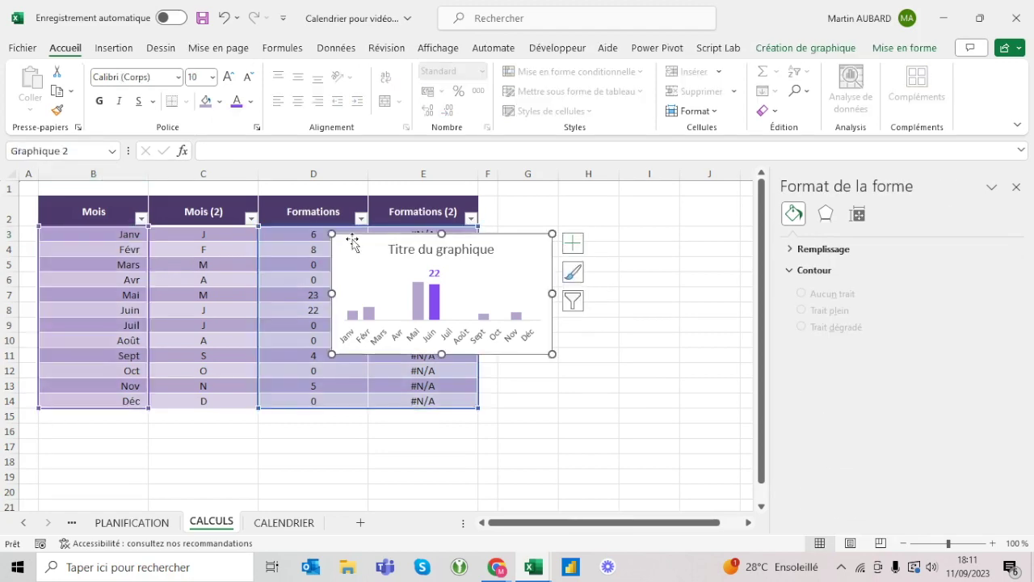
right_click(351, 239)
click(434, 317)
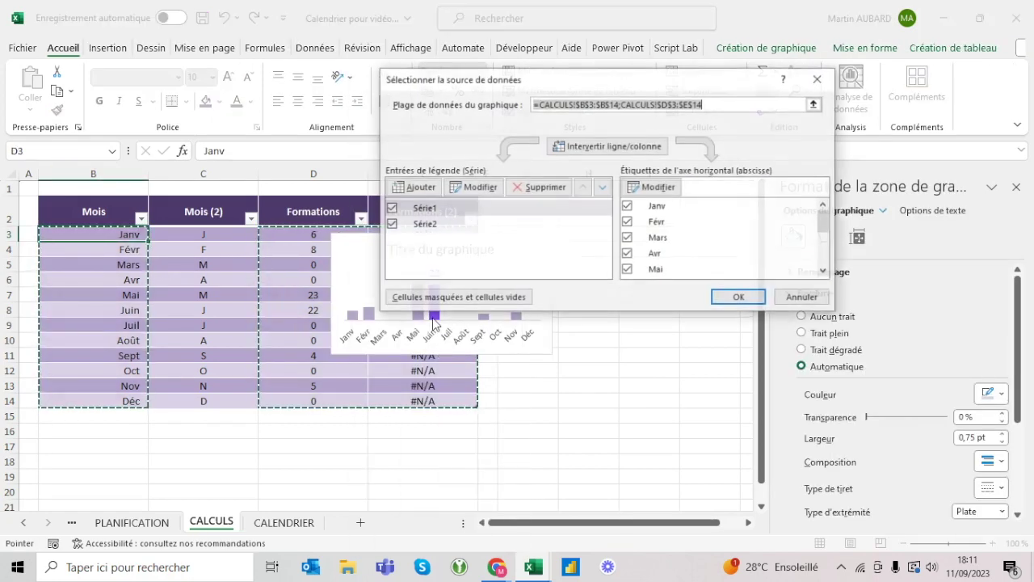
Change the chart's axis label range from CALCULS!$B$3:$B$14 to $C$3:$C$14 for single-letter months.
click(673, 189)
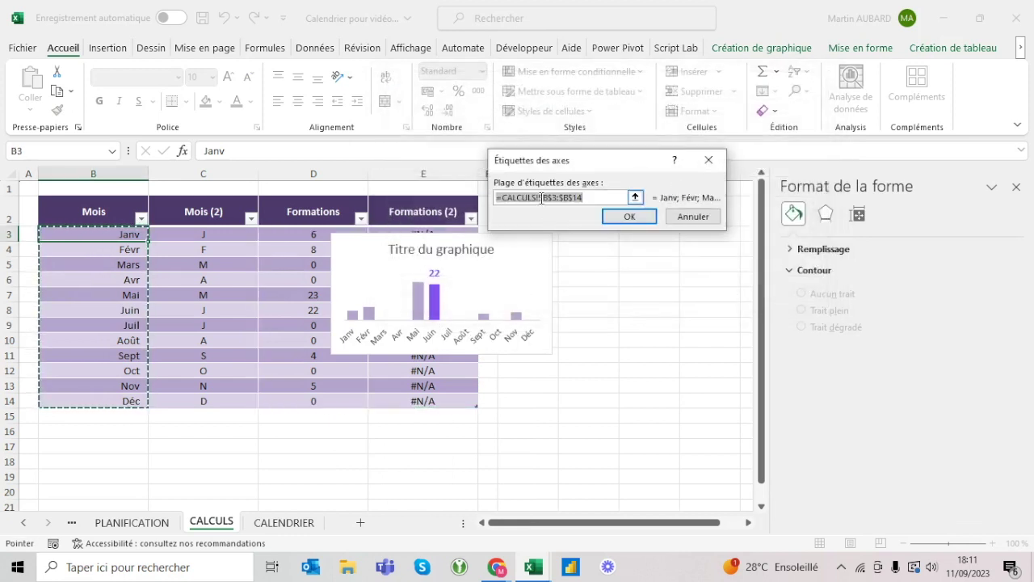
click(551, 198)
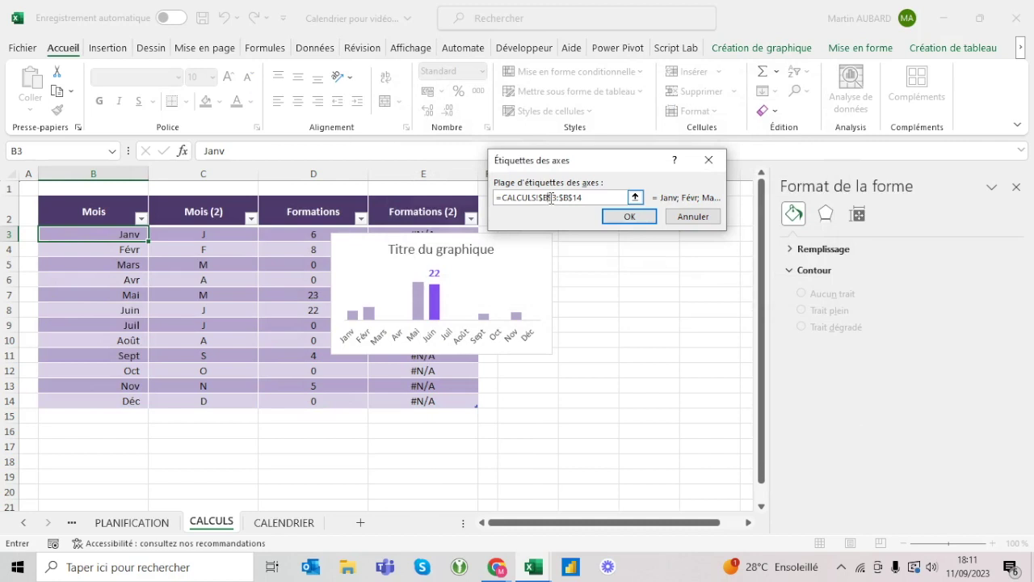
key(BackSpace)
text(C)
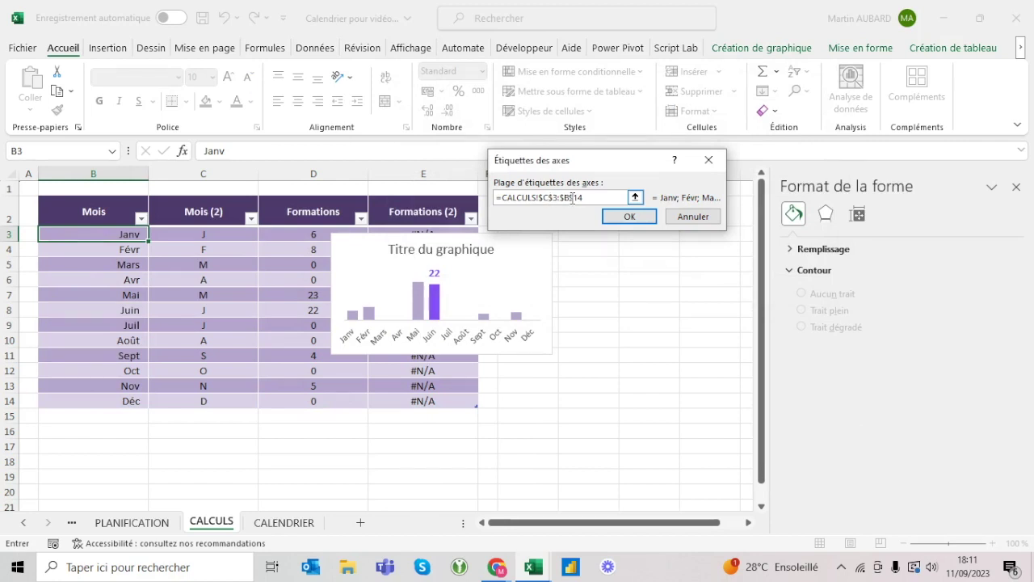
click(624, 217)
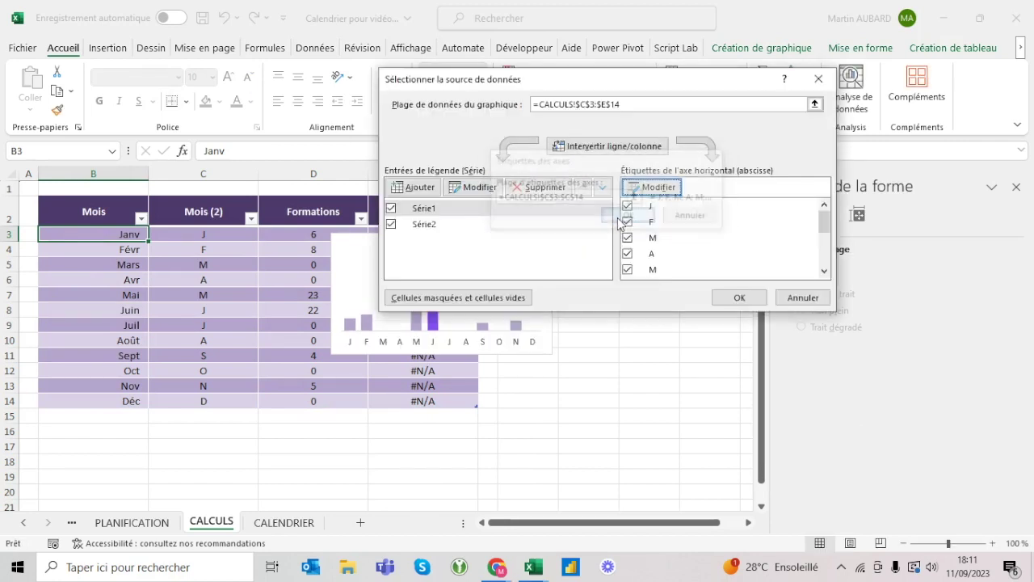
click(740, 294)
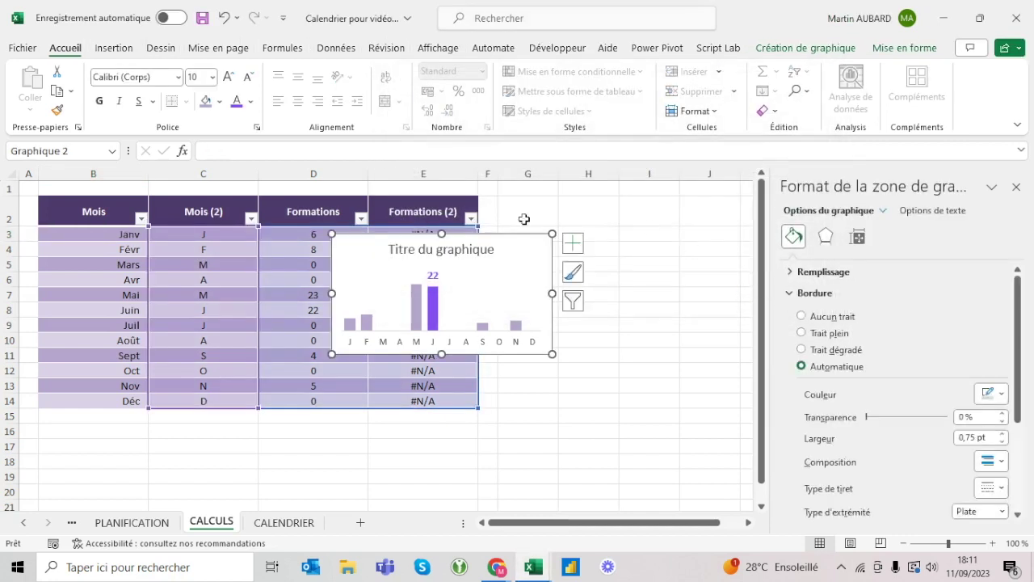
click(638, 260)
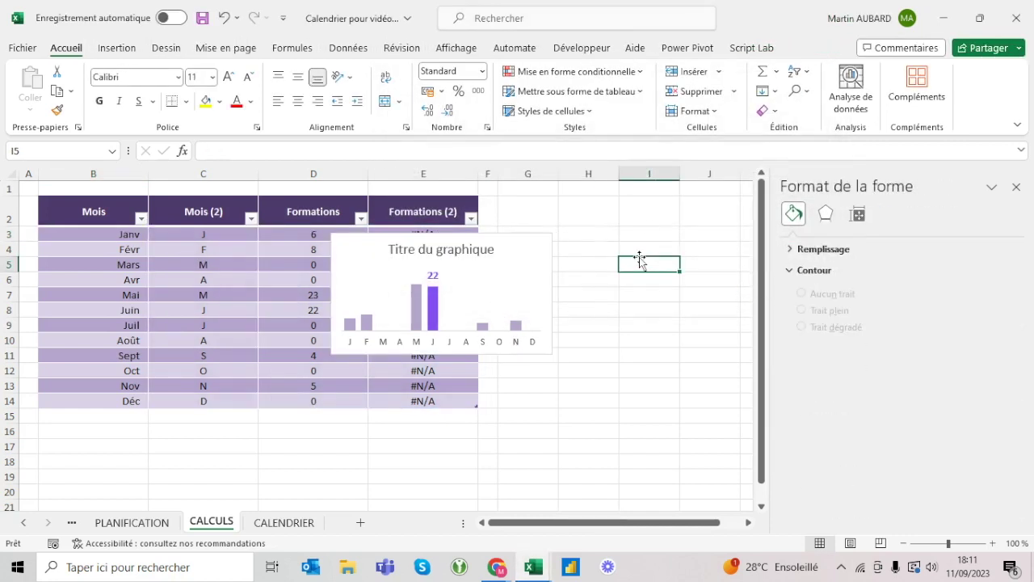
Cut the chart from CALCULS, paste it at cell I5 on CALENDRIER, and narrow it slightly.
click(521, 237)
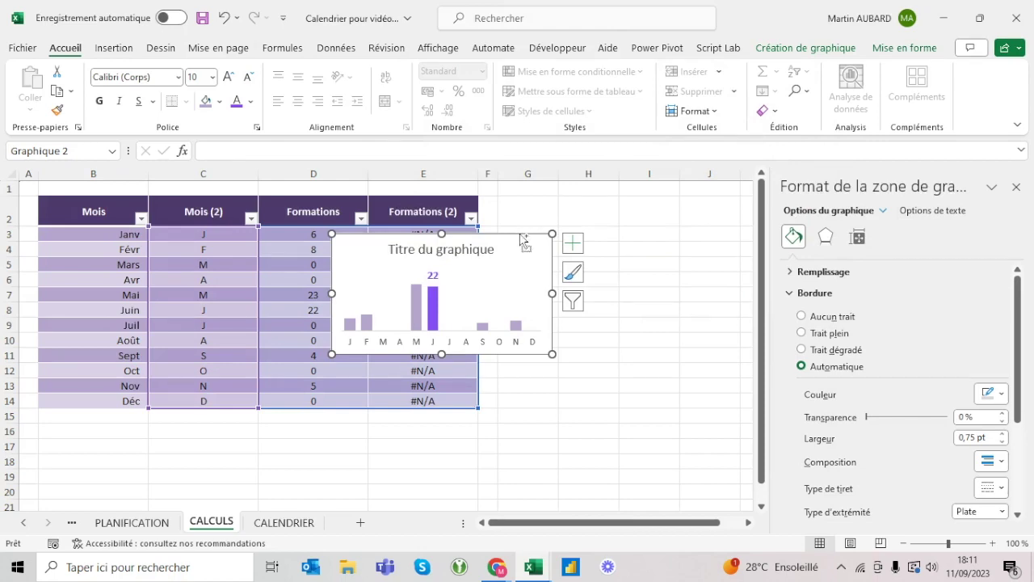
key(Delete)
click(288, 522)
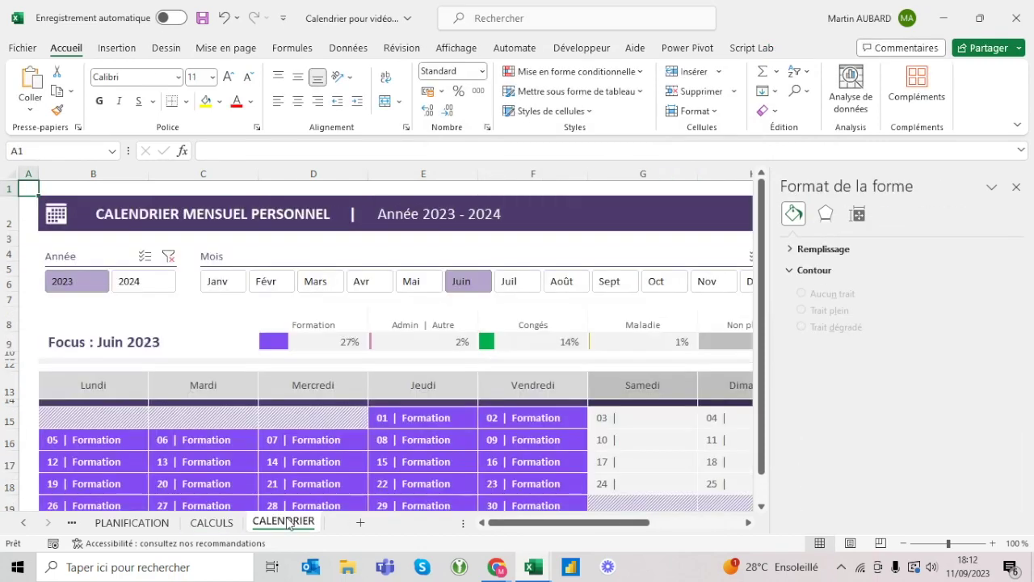
click(1016, 187)
click(824, 263)
key(ctrl+v)
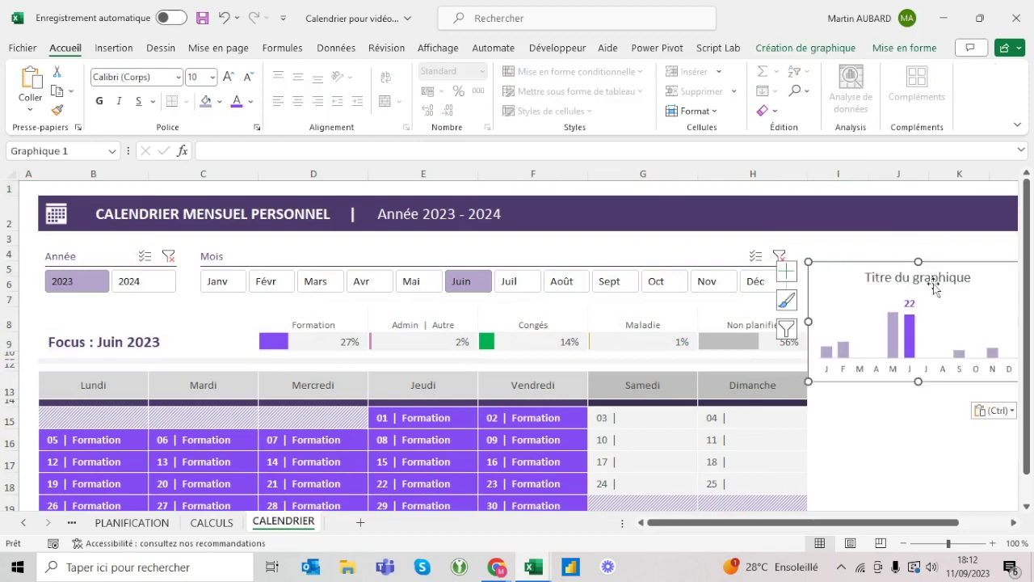
scroll(935, 288, right, 3)
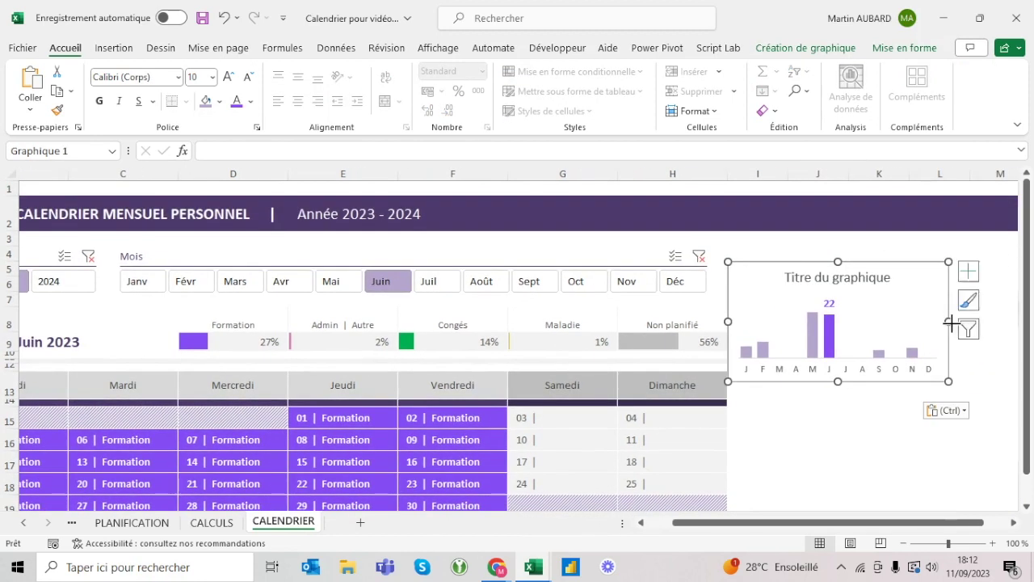
drag(950, 323, 919, 321)
scroll(919, 322, left, 3)
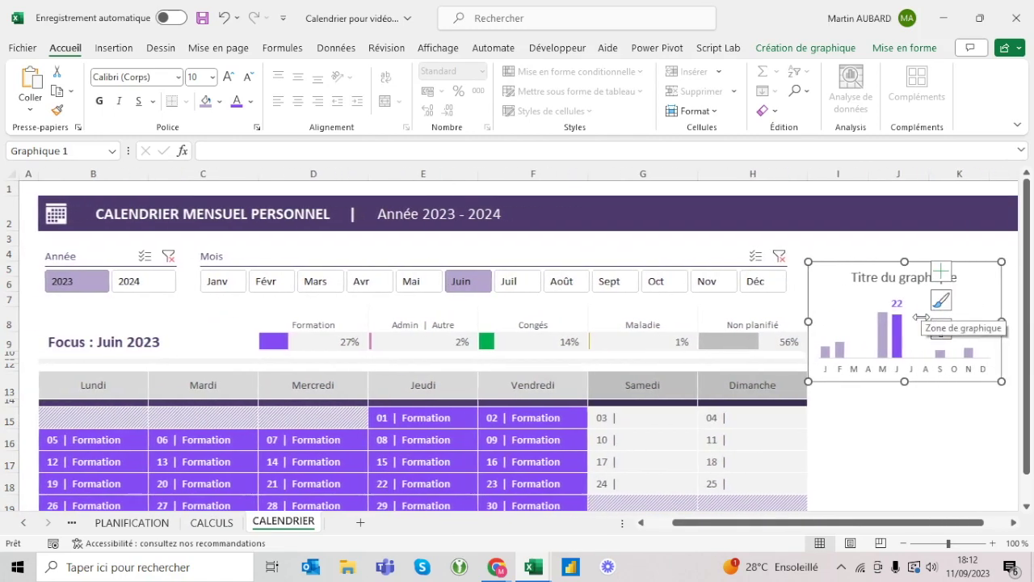
key(Escape)
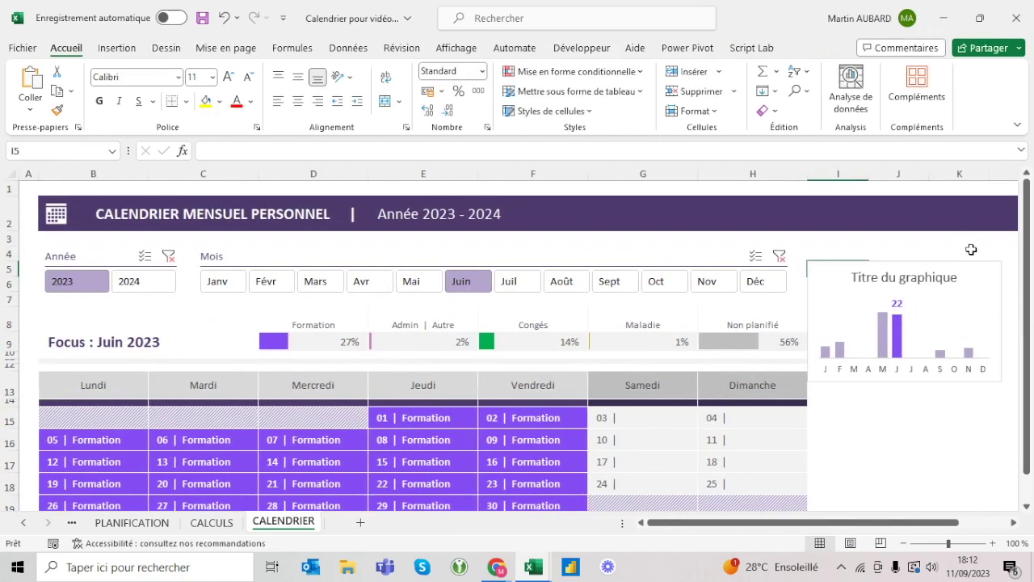
Recolour the chart title and shrink its font size by two steps.
click(26, 174)
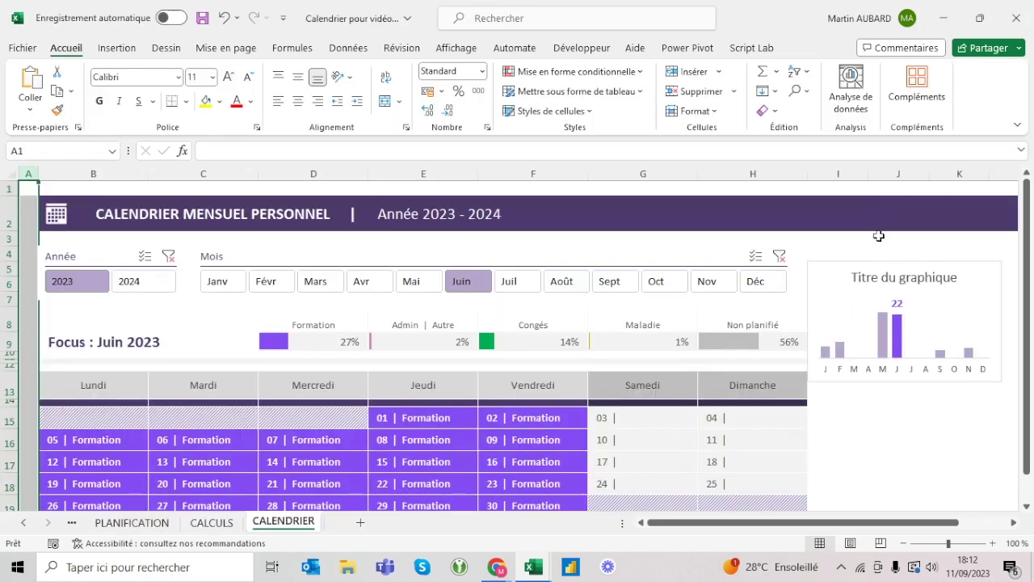
click(877, 278)
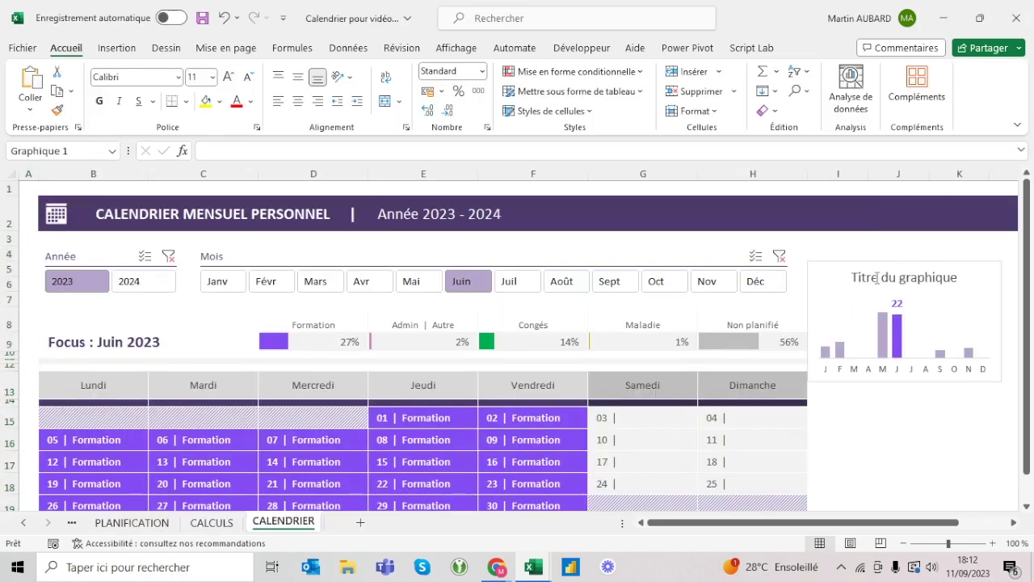
click(251, 103)
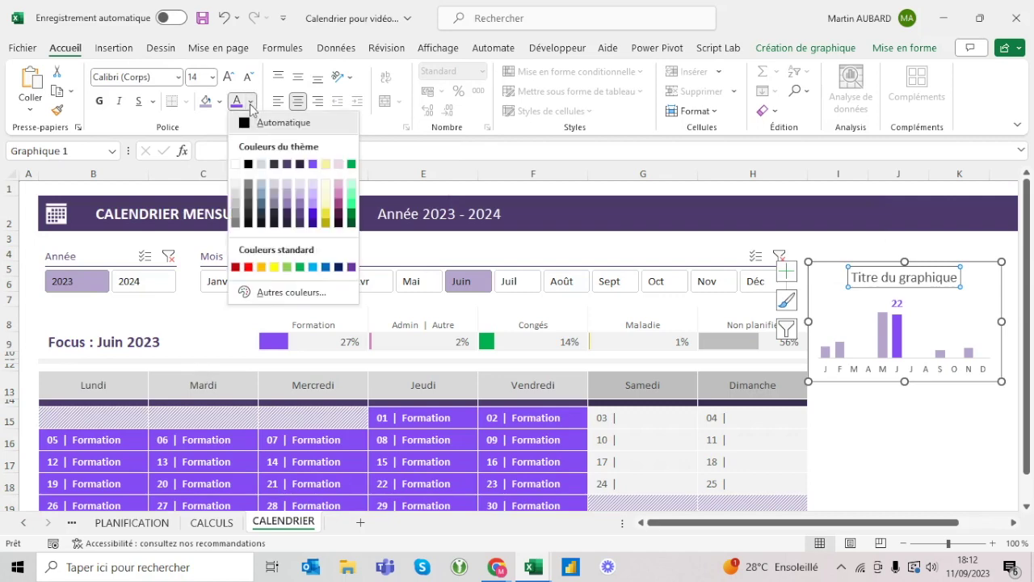
click(251, 195)
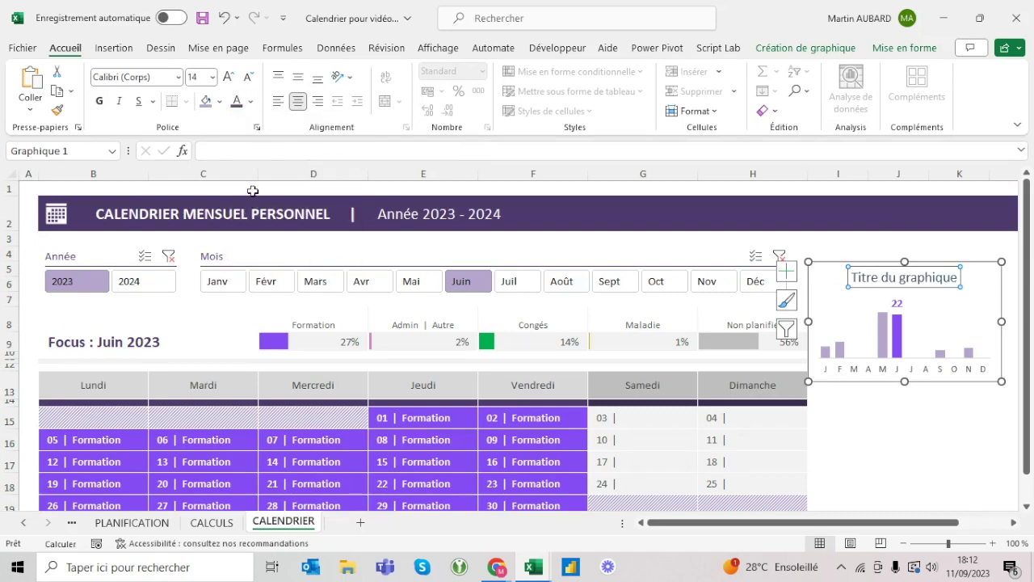
click(248, 78)
click(248, 77)
click(248, 77)
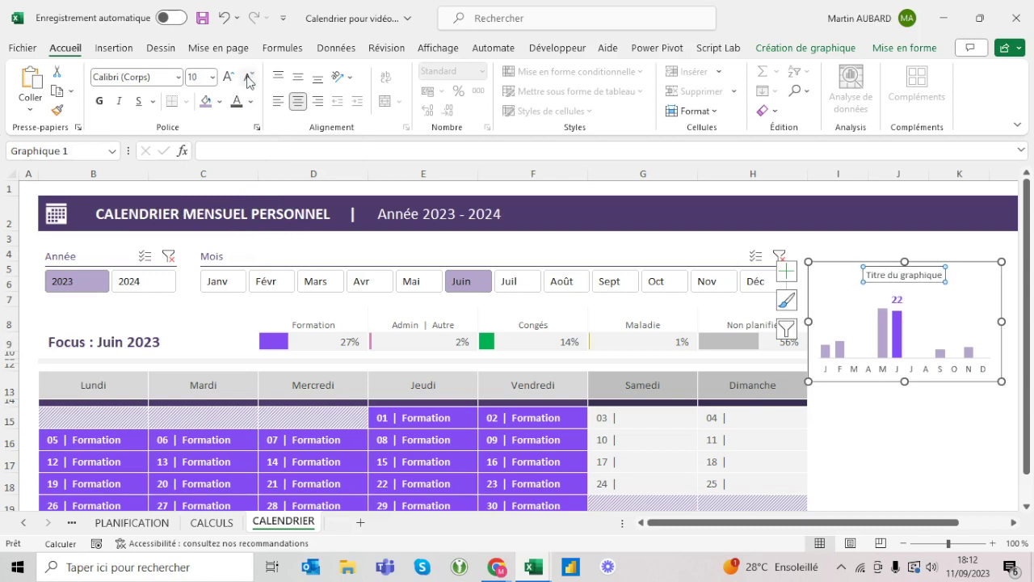
Replace the chart title text with 'Formations mensuelles'.
triple_click(914, 276)
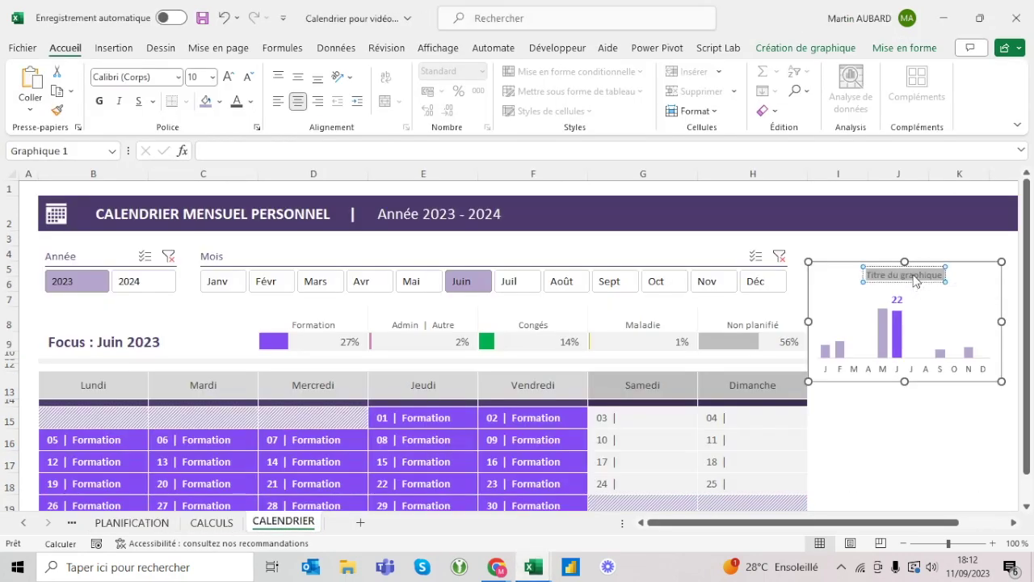
text(Formations mensuelles)
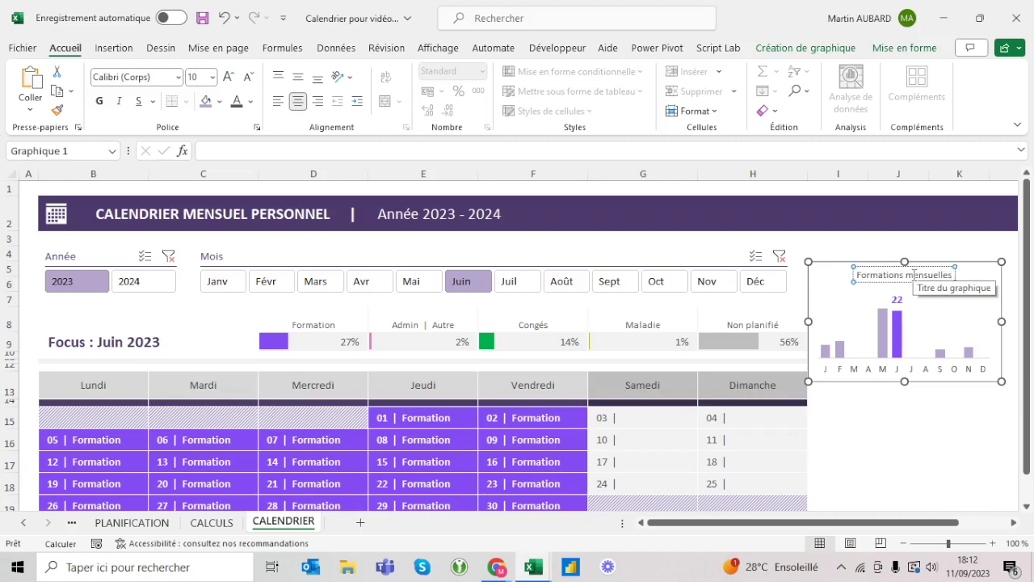
click(893, 254)
click(877, 263)
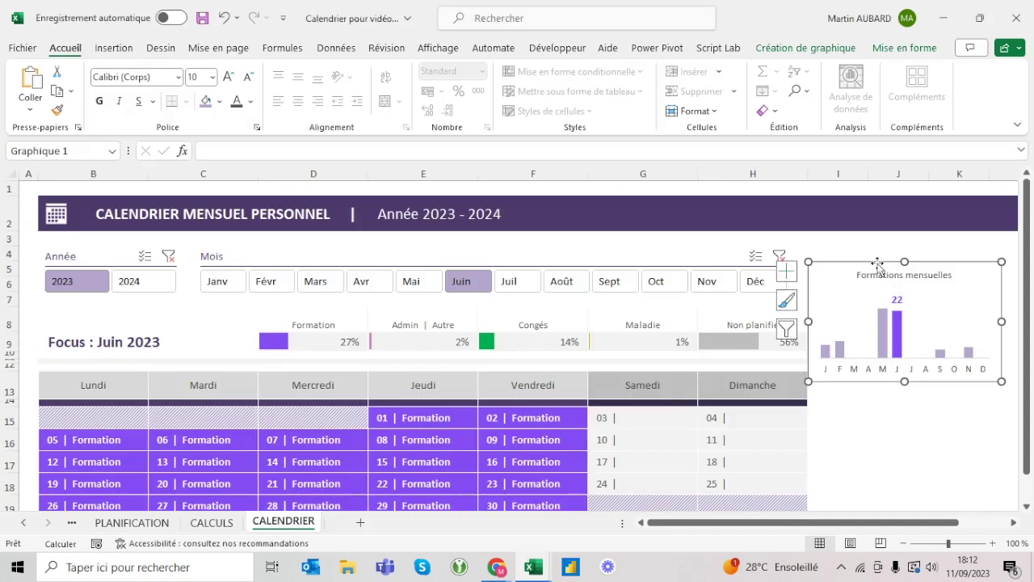
Nudge the chart slightly upward and make it much shorter.
drag(878, 264, 878, 265)
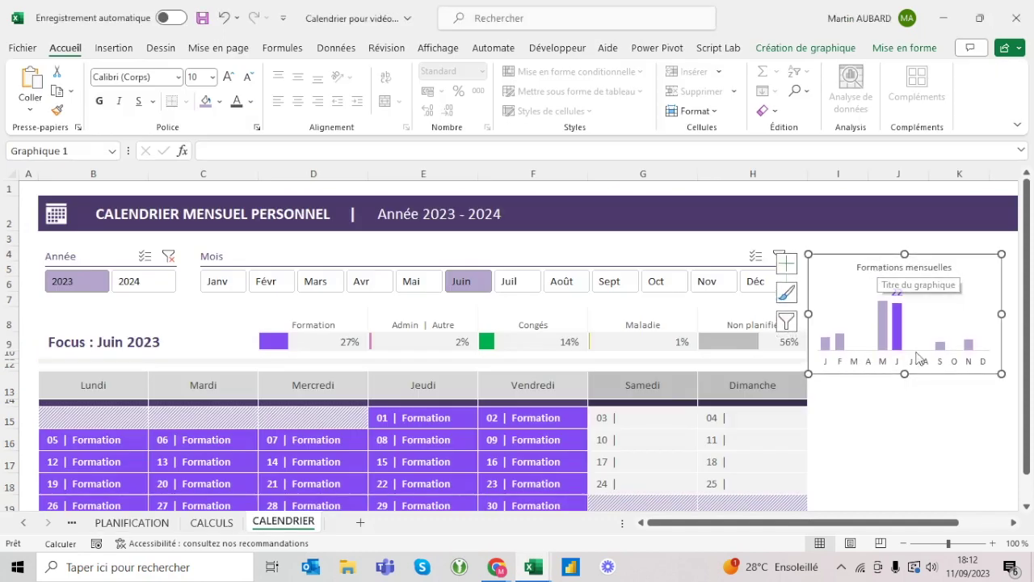
drag(901, 374, 906, 321)
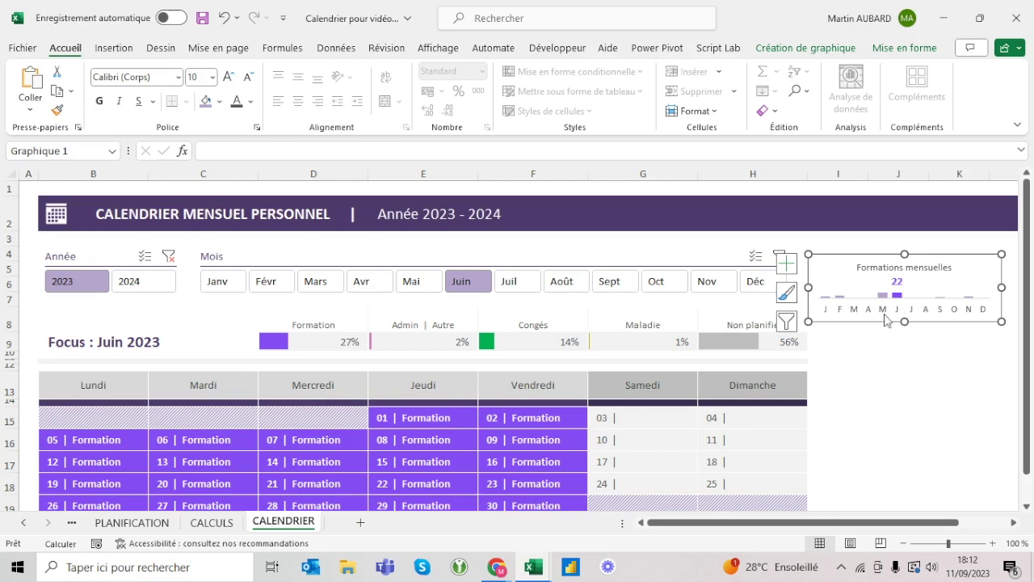
mouse_move(838, 297)
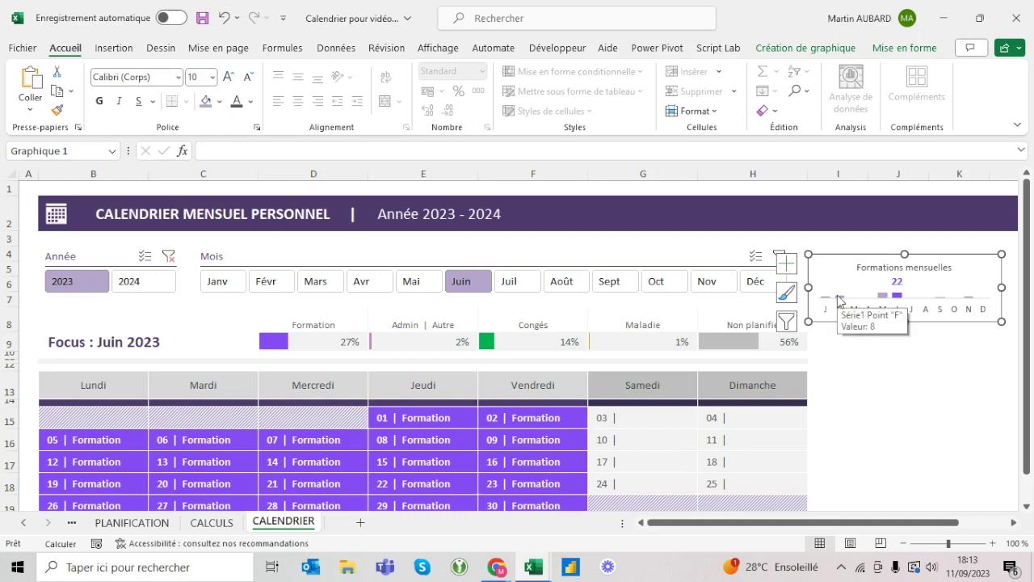
key(alt+Tab)
key(alt+Tab)
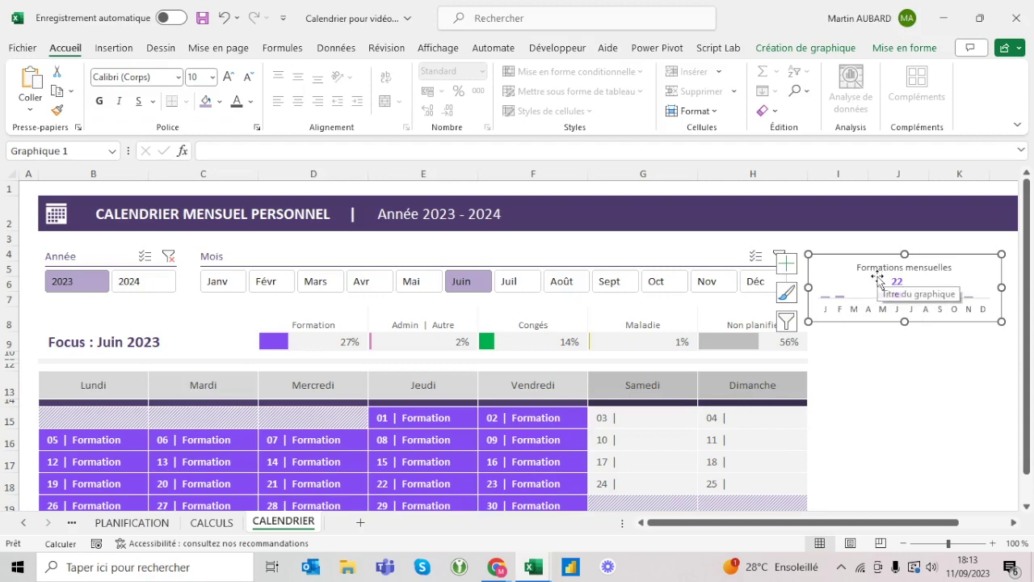
Reduce the font size of the chart's 22 data label.
click(873, 312)
click(897, 282)
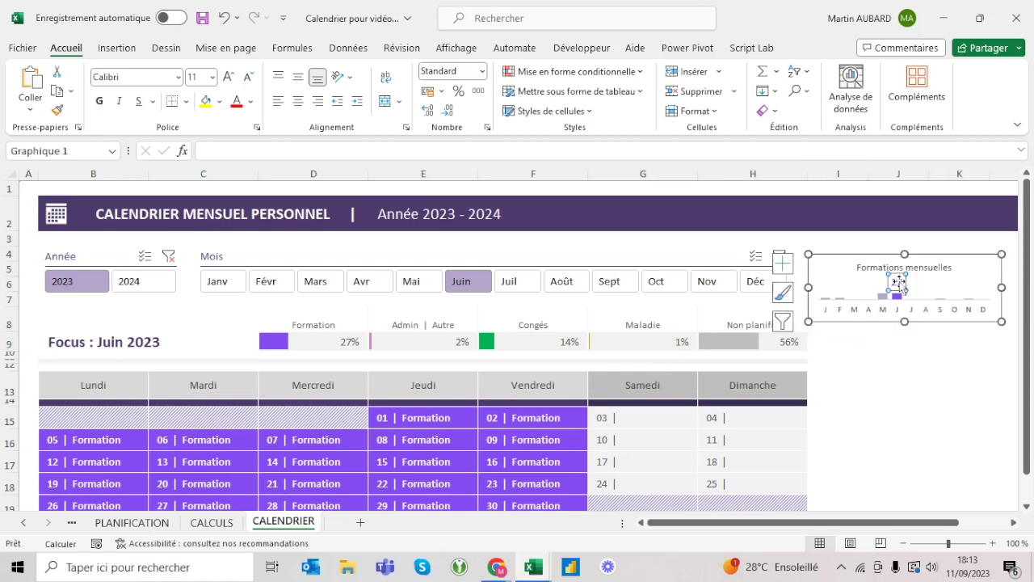
click(247, 81)
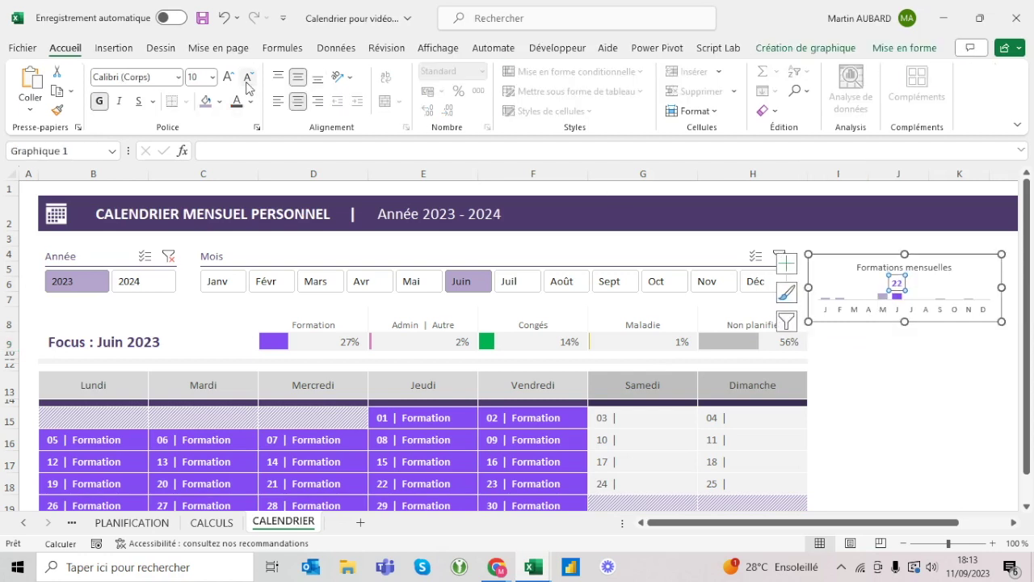
click(906, 248)
Nudge the title upward and extend the chart's bottom edge slightly.
drag(906, 248, 906, 245)
click(902, 263)
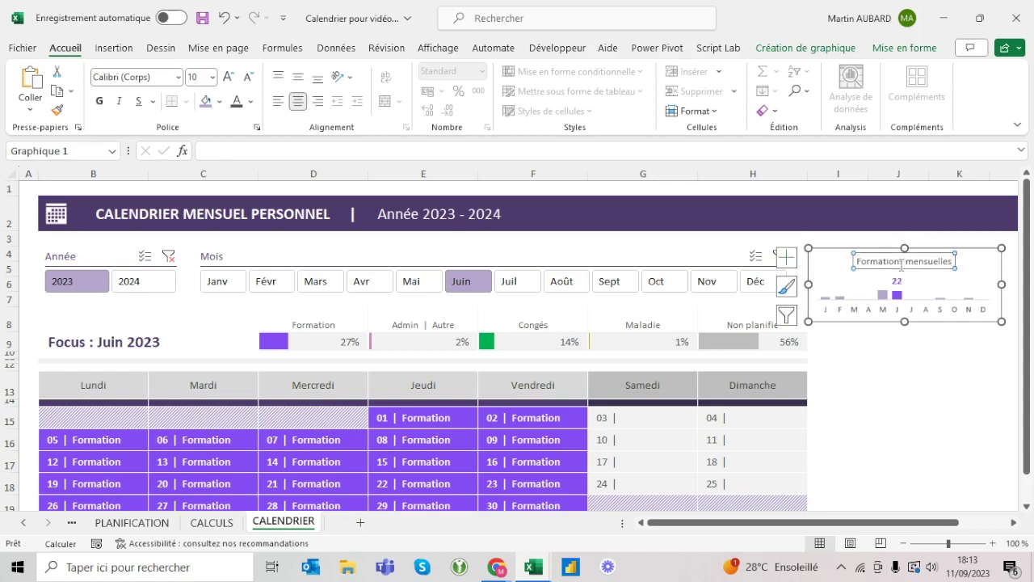
drag(898, 269, 898, 265)
key(Escape)
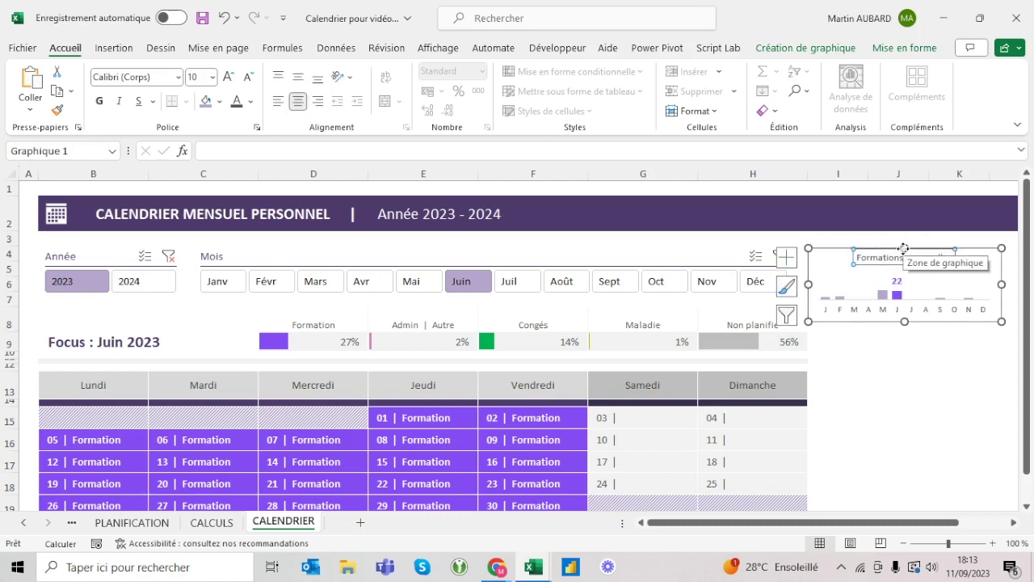
key(Escape)
click(908, 323)
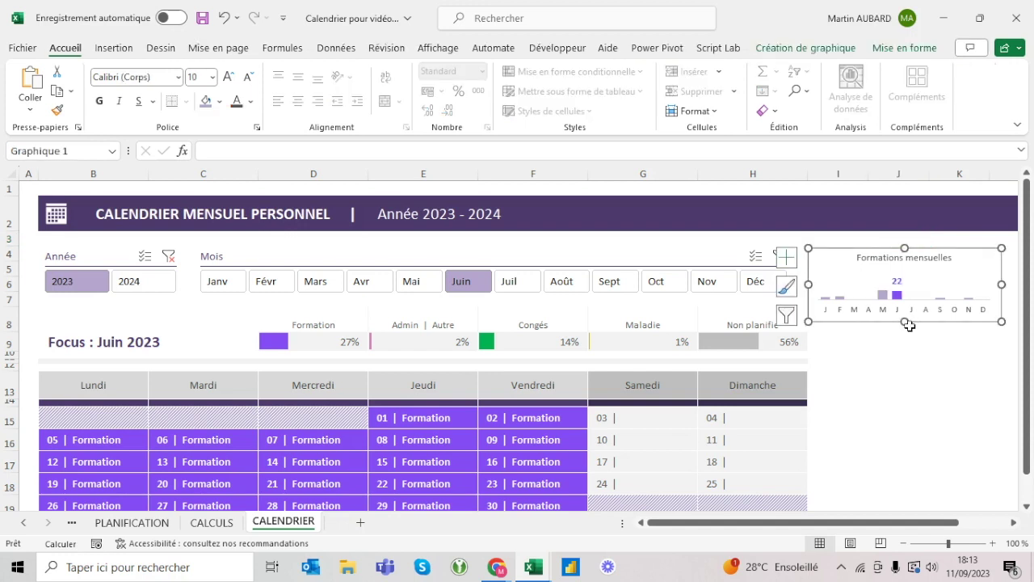
drag(906, 324, 906, 328)
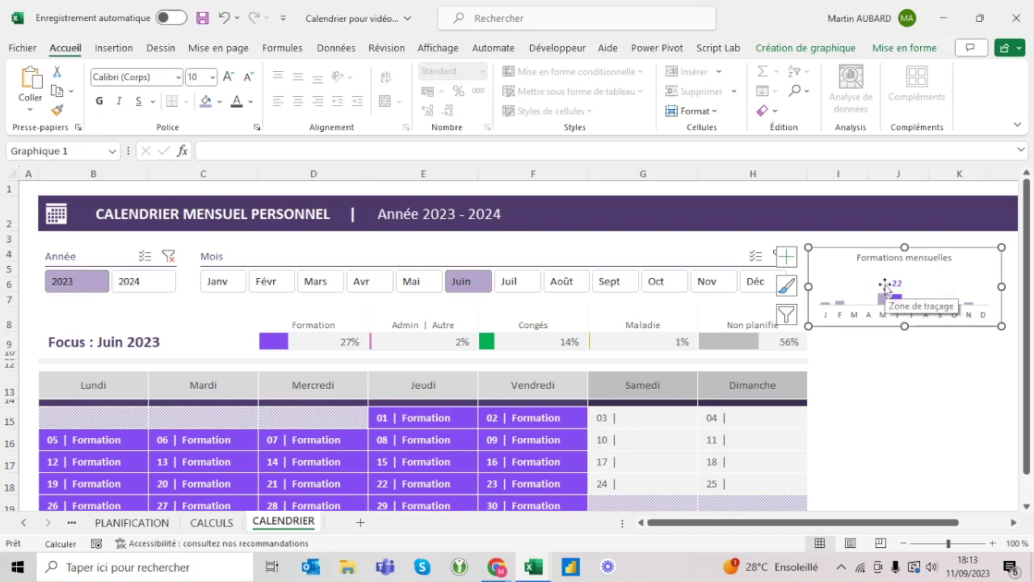
click(835, 241)
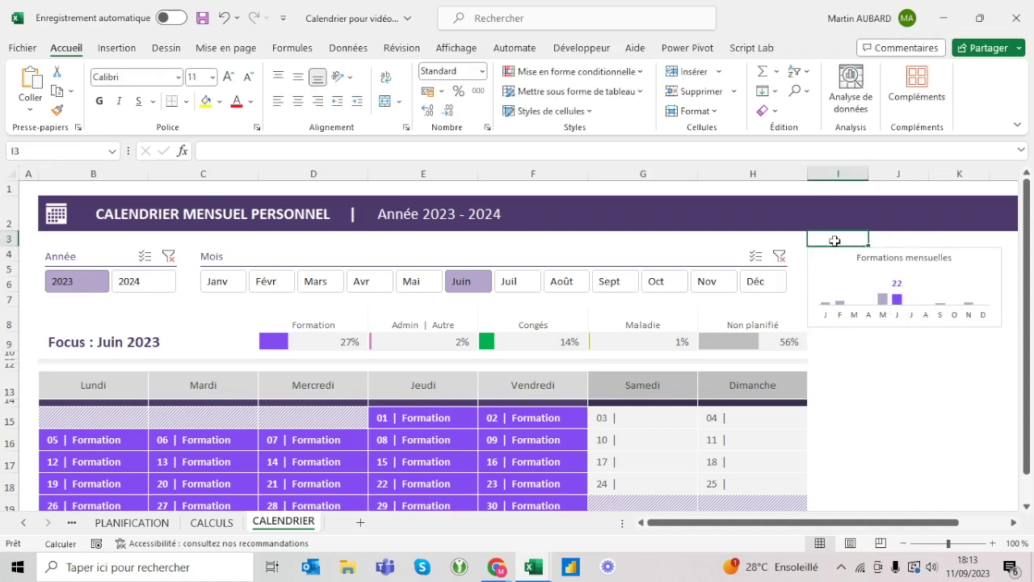
Enlarge the chart's plotting area upward, matching the reference workbook.
key(alt+Tab)
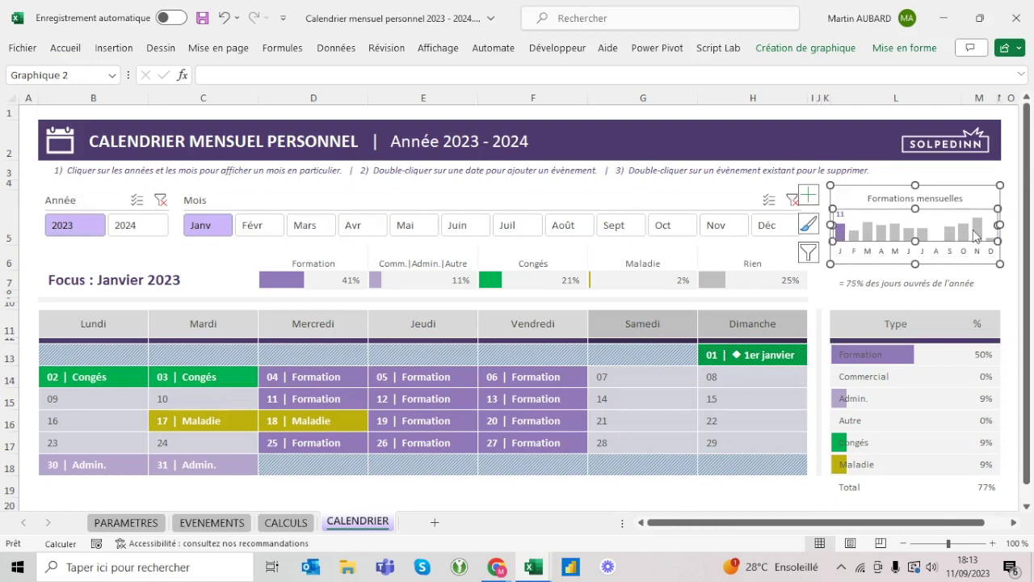
key(Escape)
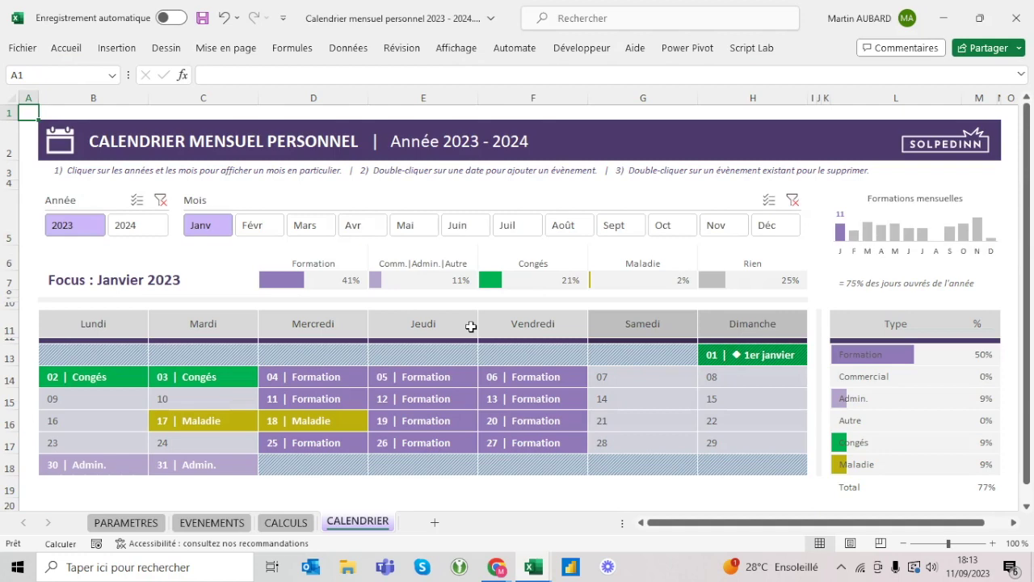
key(alt+Tab)
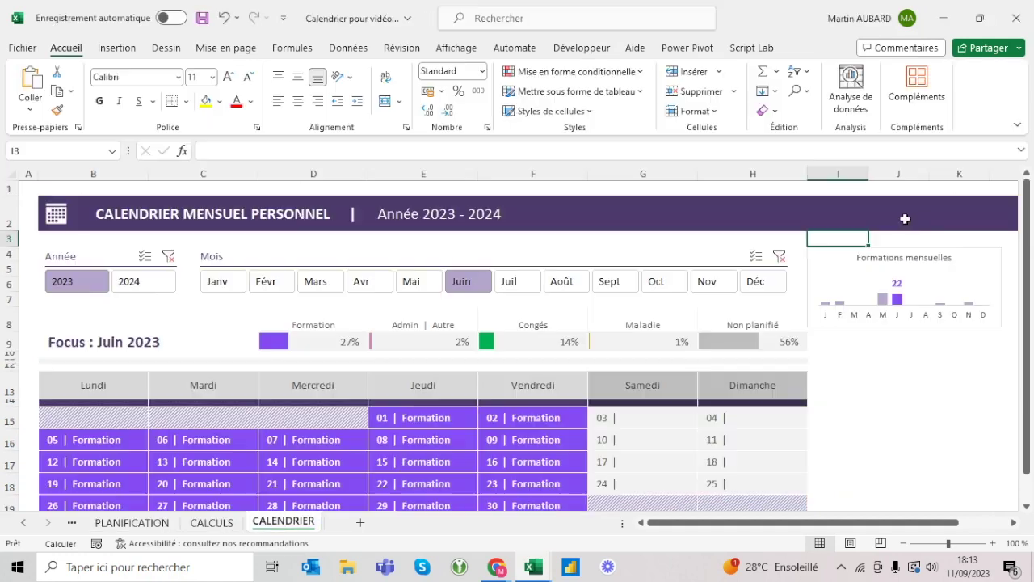
click(884, 266)
click(878, 282)
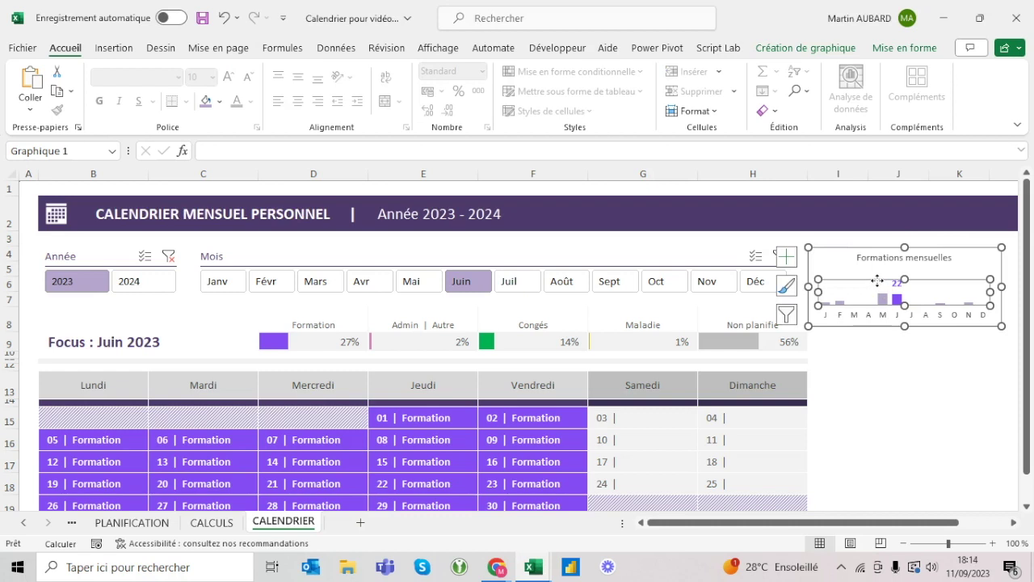
click(826, 238)
click(827, 260)
click(833, 292)
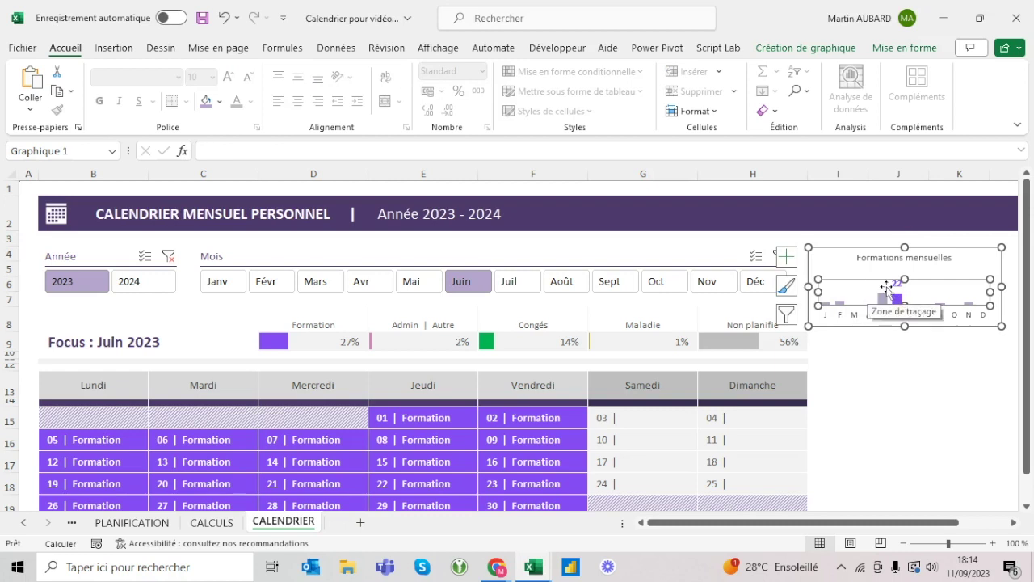
drag(904, 278, 905, 264)
click(864, 376)
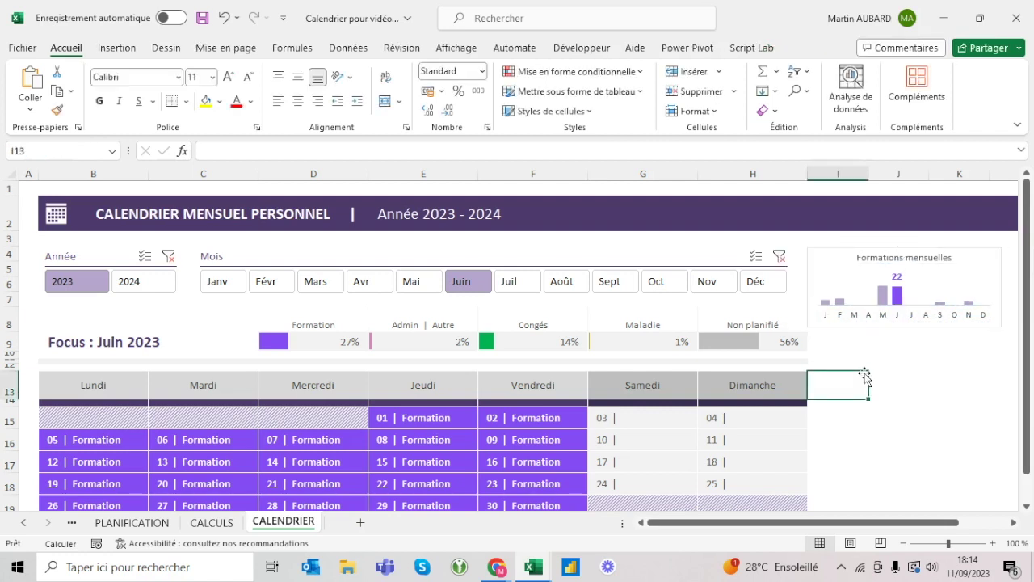
Narrow the Formations mensuelles chart from its left edge.
click(812, 274)
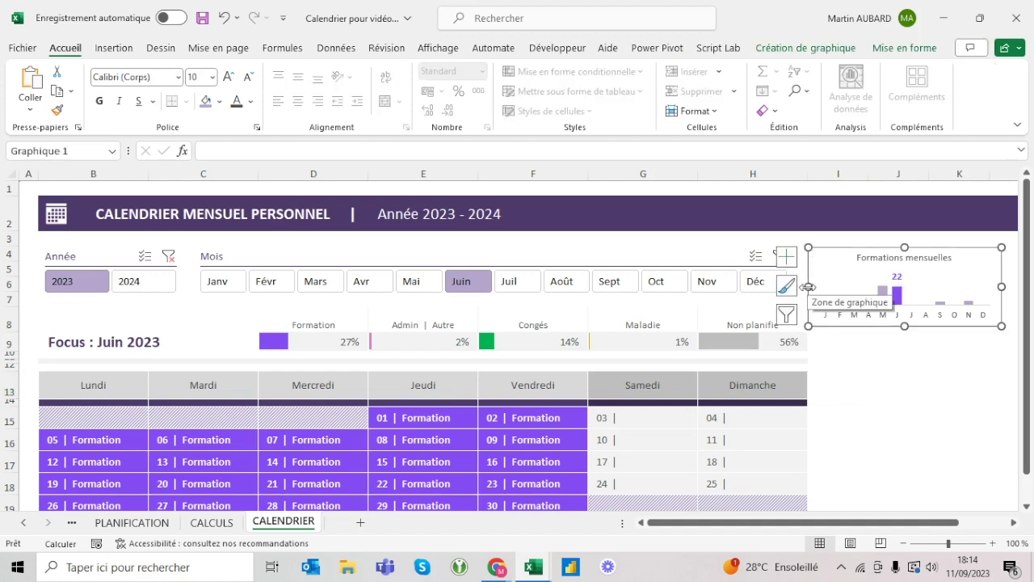
drag(808, 286, 826, 286)
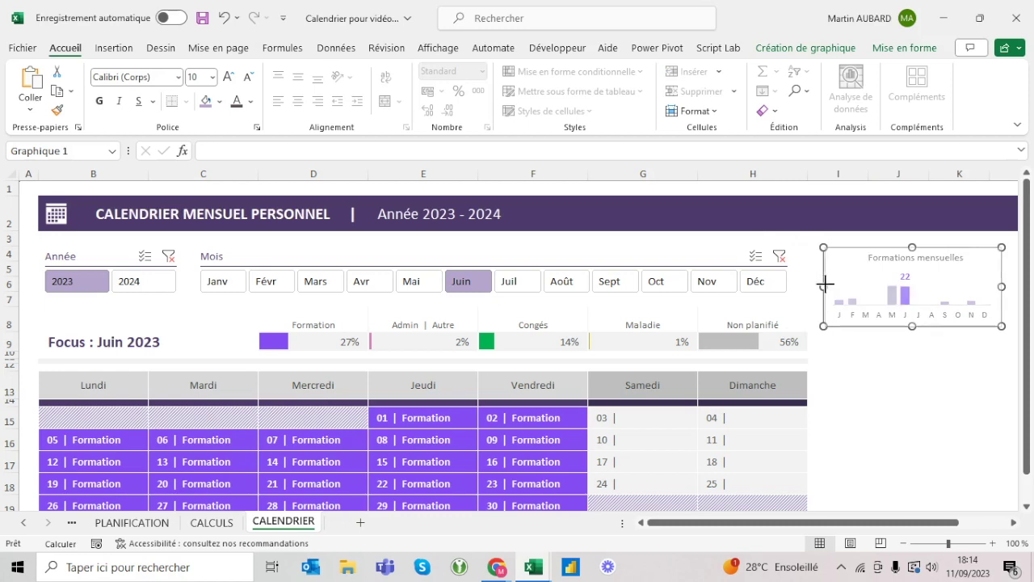
key(Escape)
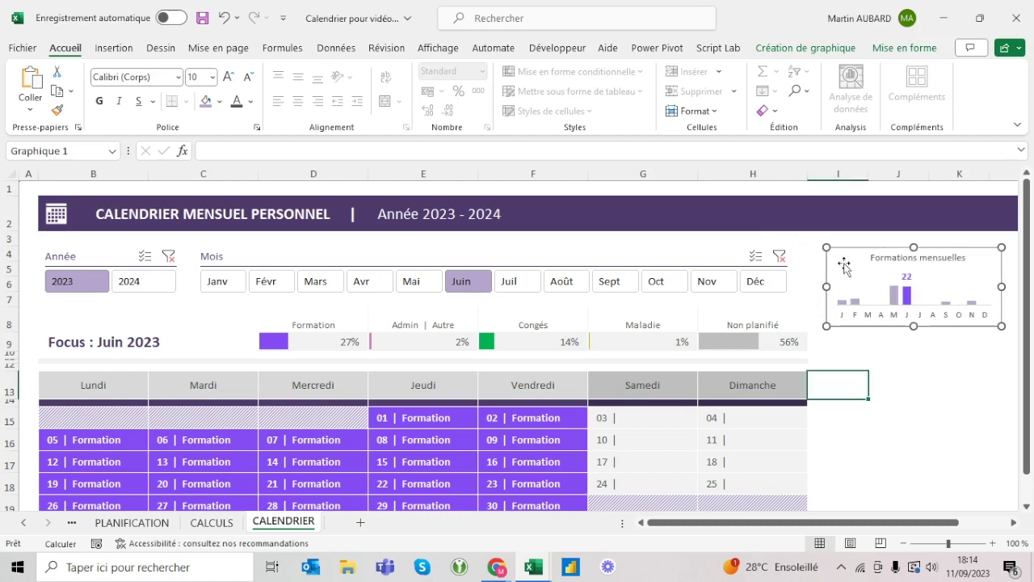
Set the chart's outline to Sans contour to remove its border.
click(846, 253)
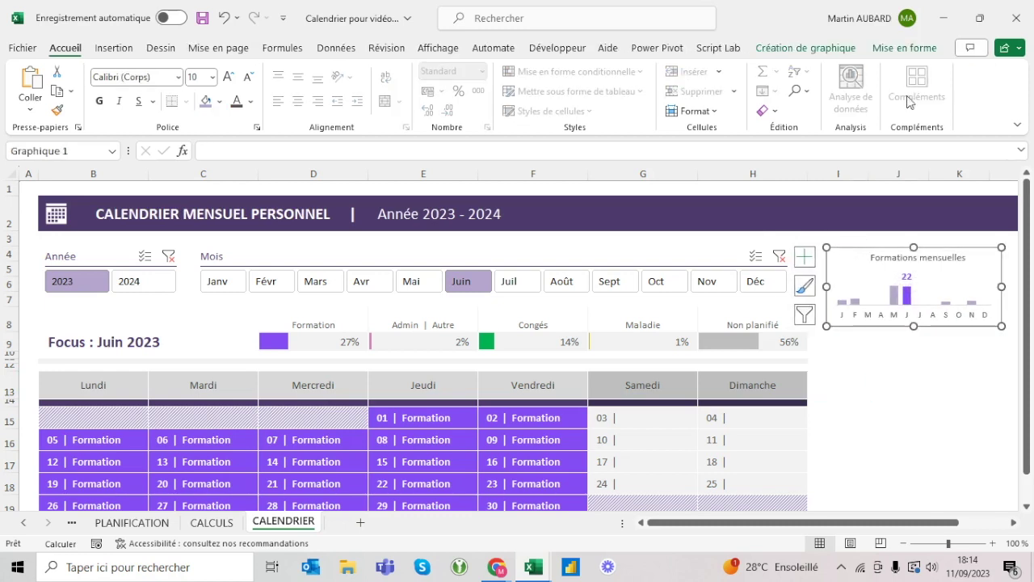
click(923, 50)
click(477, 71)
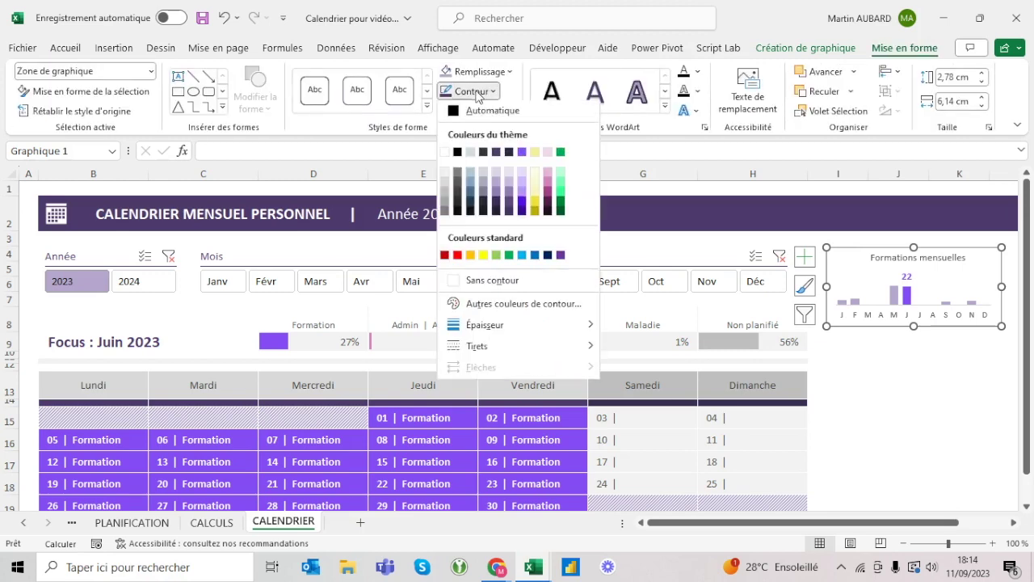
click(479, 285)
click(863, 355)
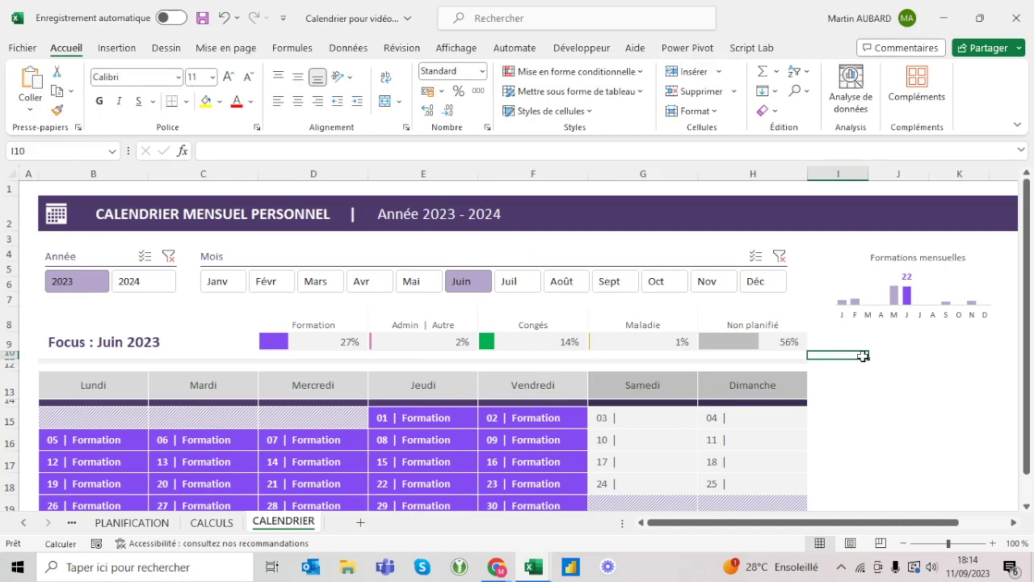
key(alt+Tab)
key(alt+Tab)
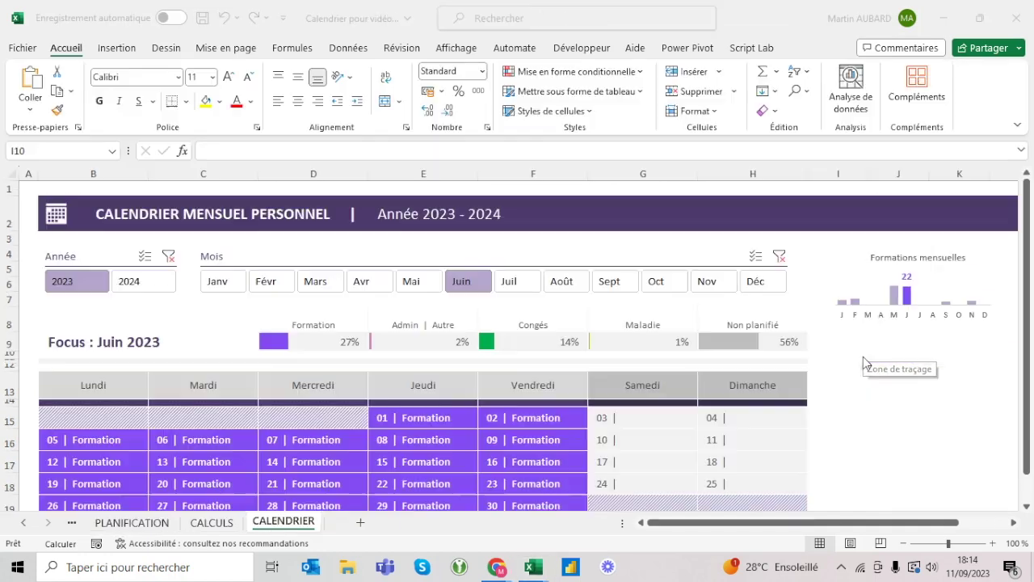
Widen the Mois slicer to the right in two small adjustments.
click(721, 253)
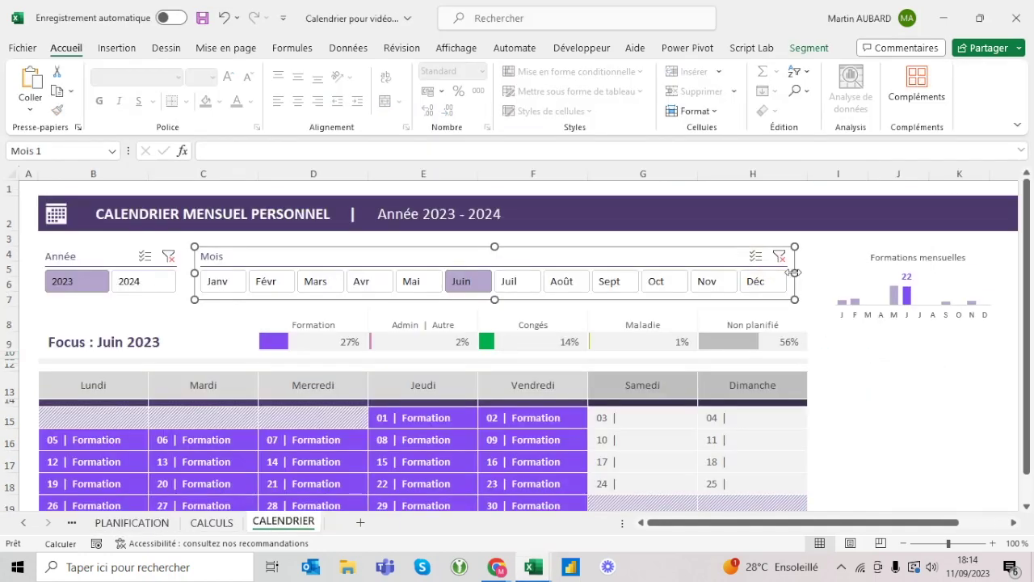
drag(794, 272, 808, 270)
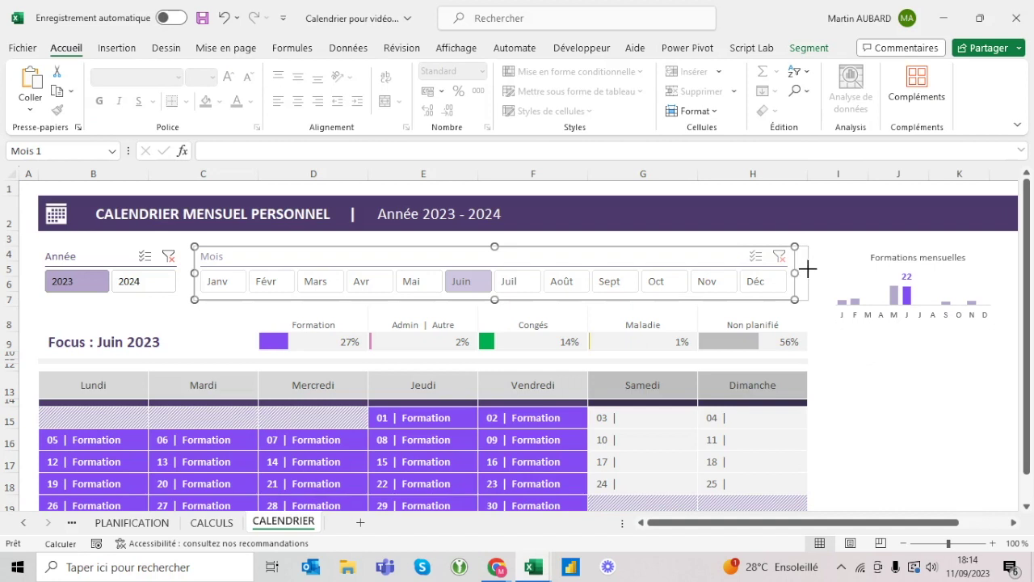
click(819, 171)
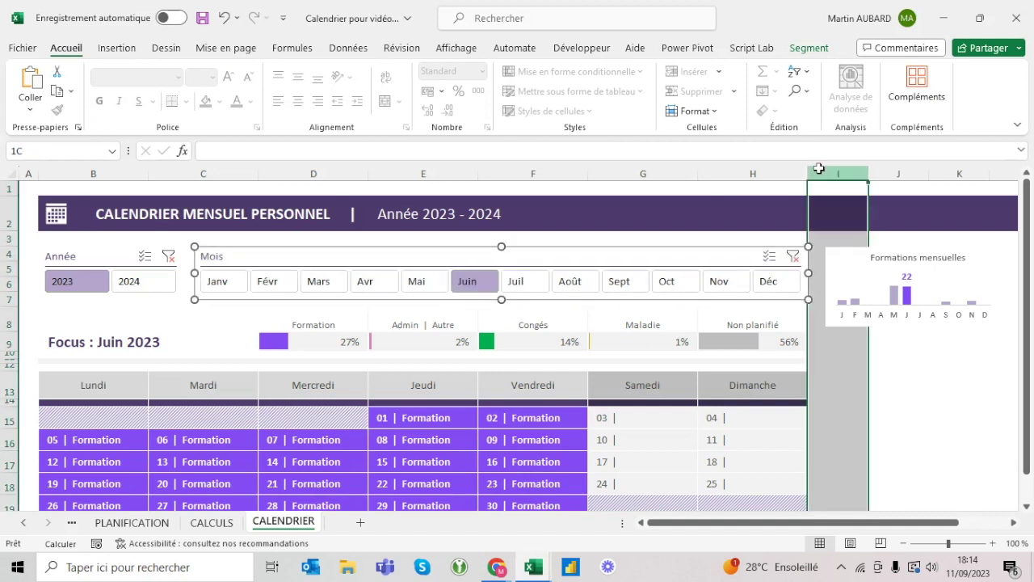
click(897, 412)
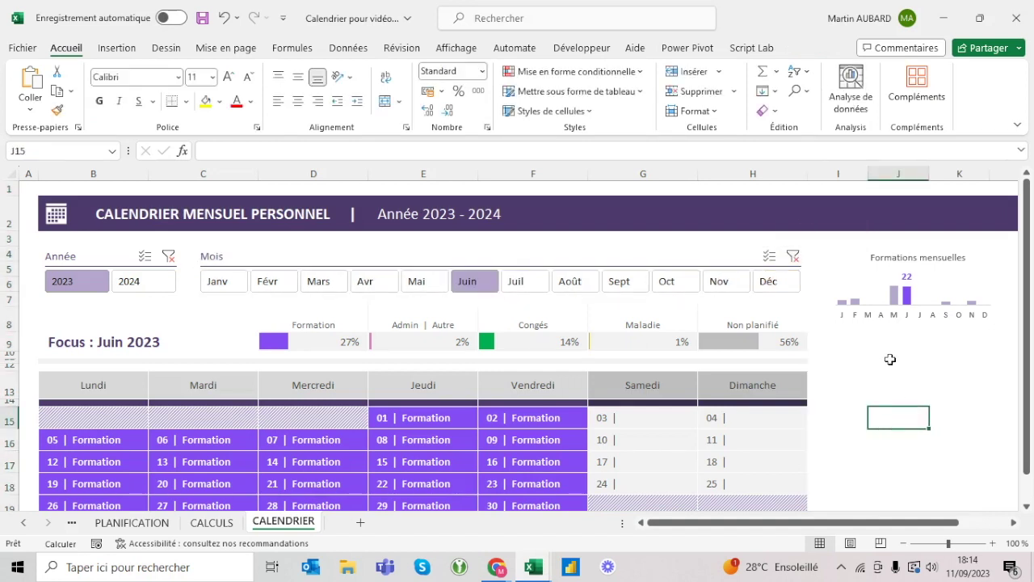
click(730, 252)
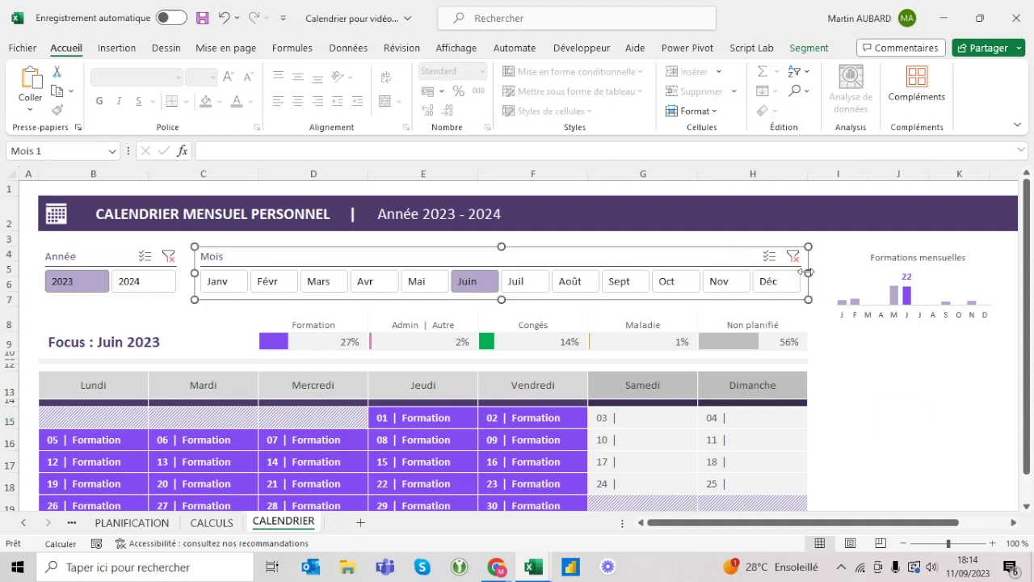
click(824, 353)
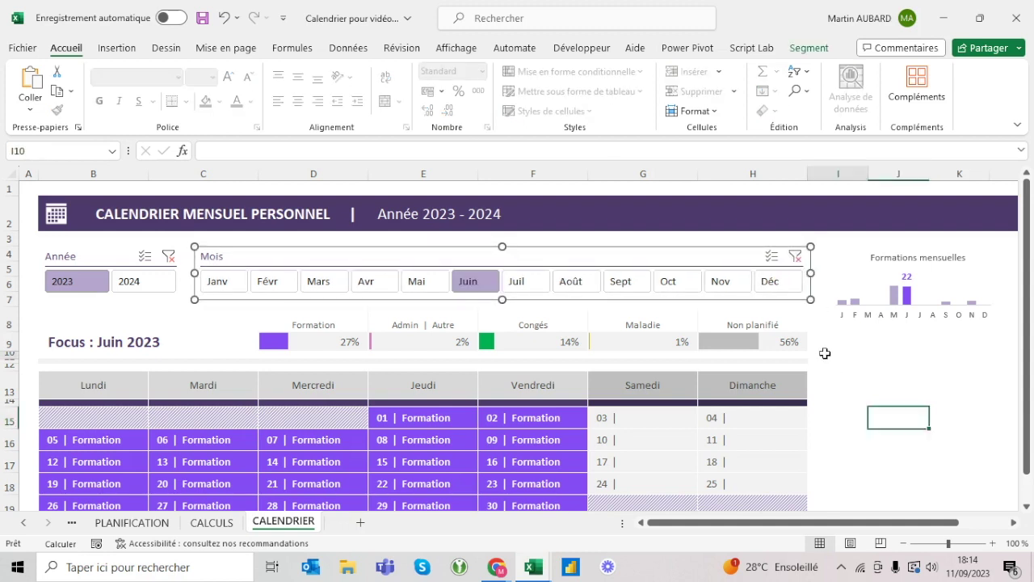
click(740, 252)
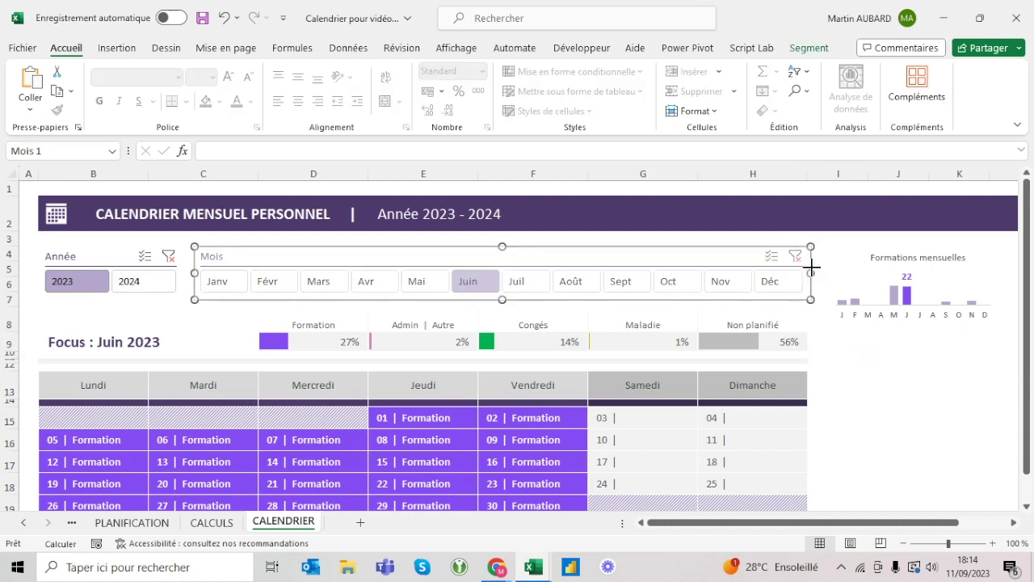
drag(812, 272, 815, 273)
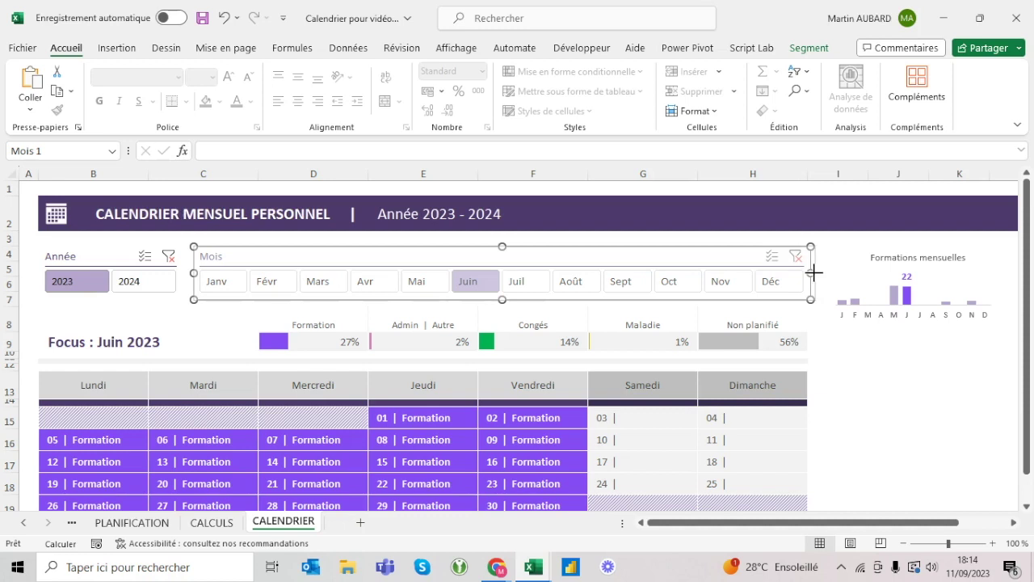
click(834, 359)
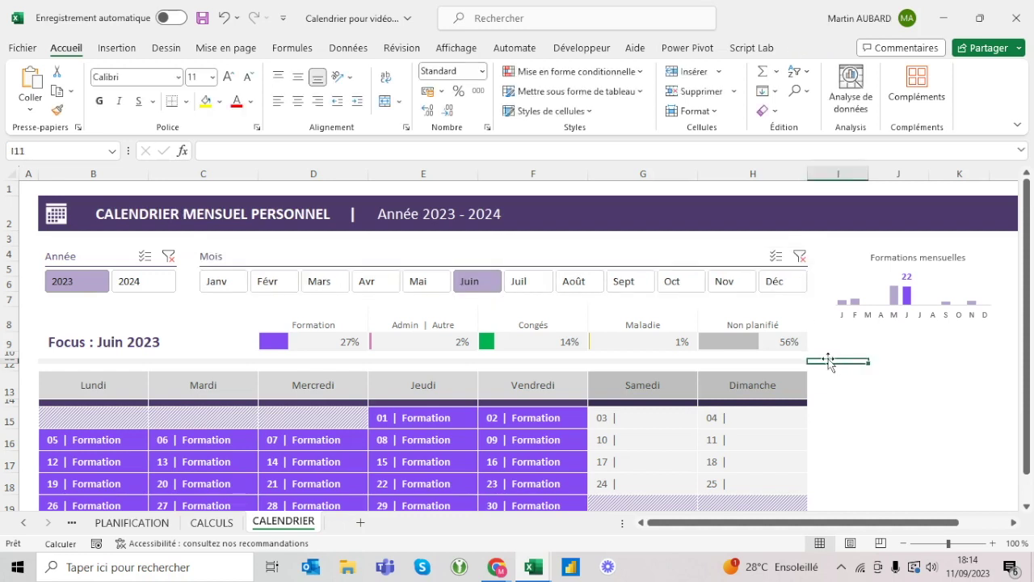
Align the Année slicer's left edge with column B and check the alignment.
click(785, 176)
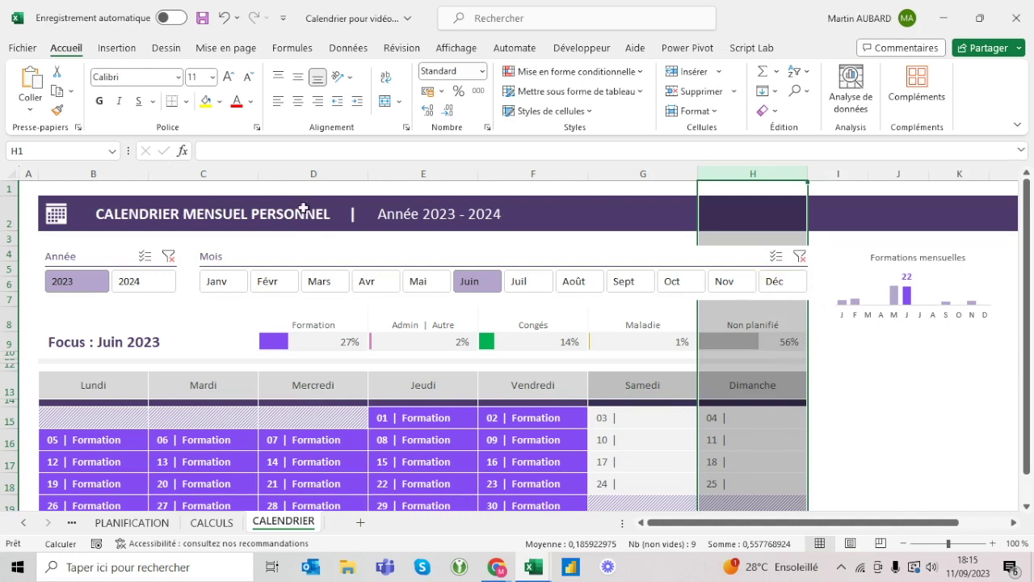
click(81, 175)
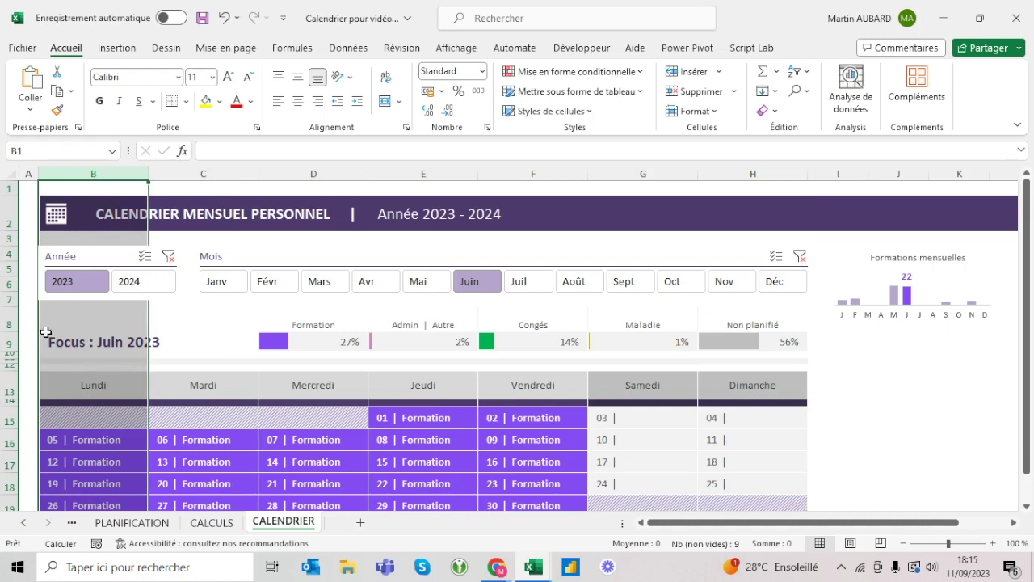
click(40, 279)
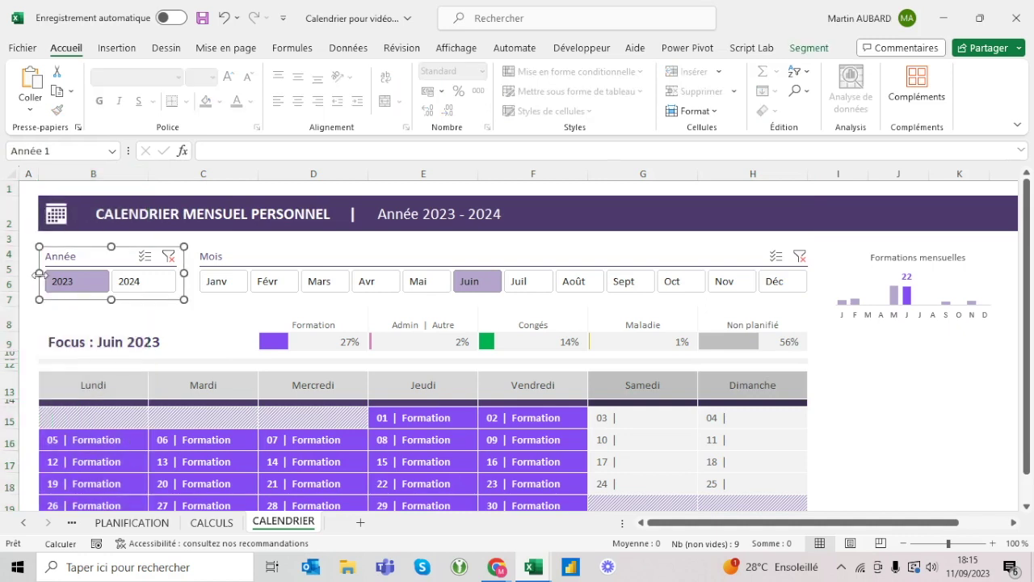
drag(36, 273, 35, 274)
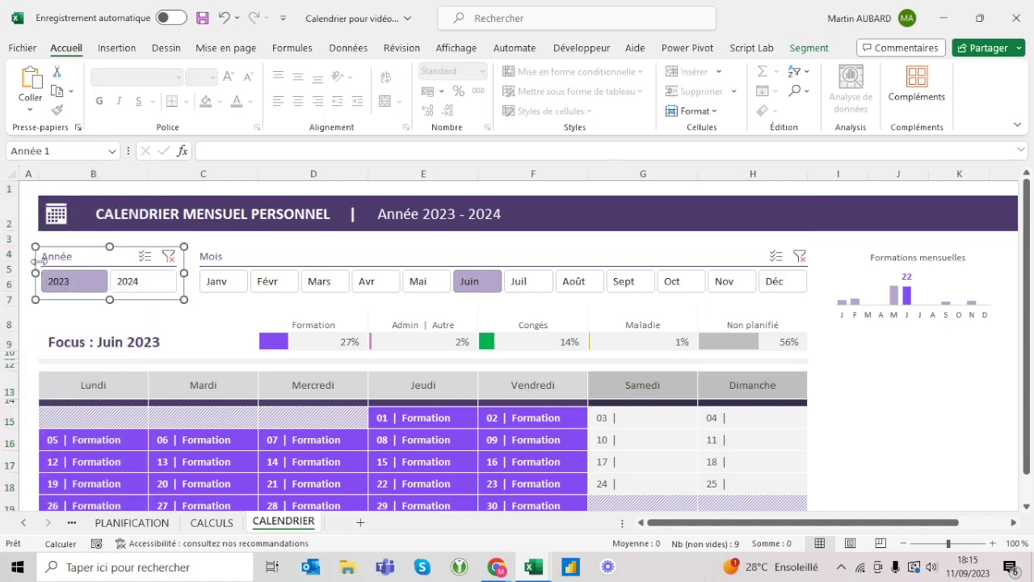
click(73, 173)
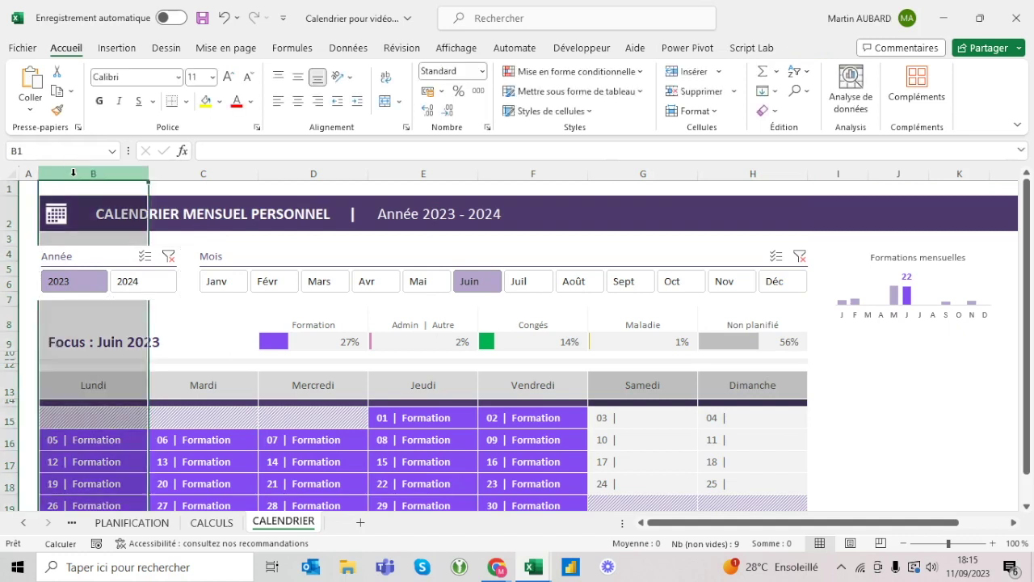
click(38, 252)
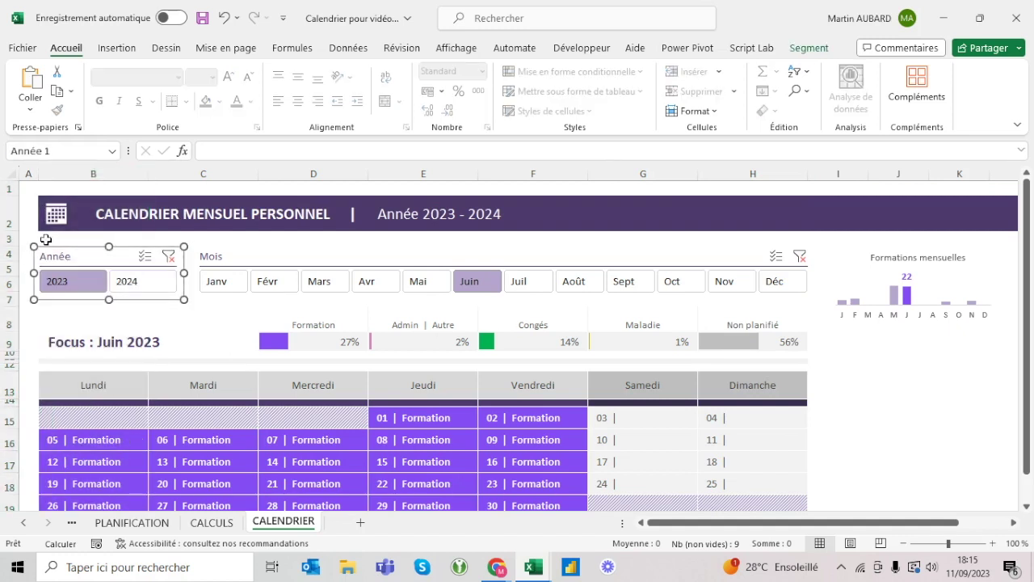
click(78, 171)
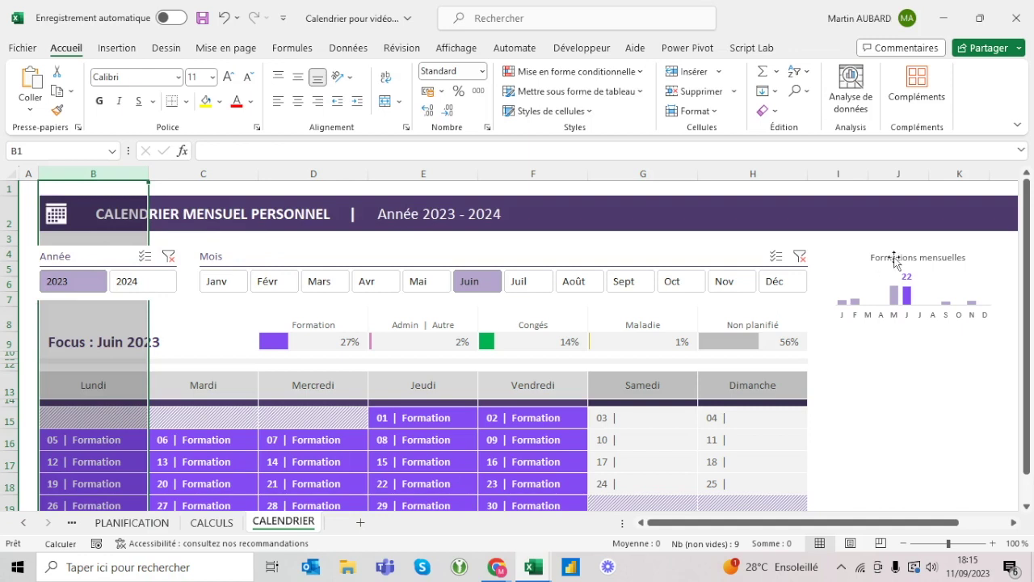
click(846, 260)
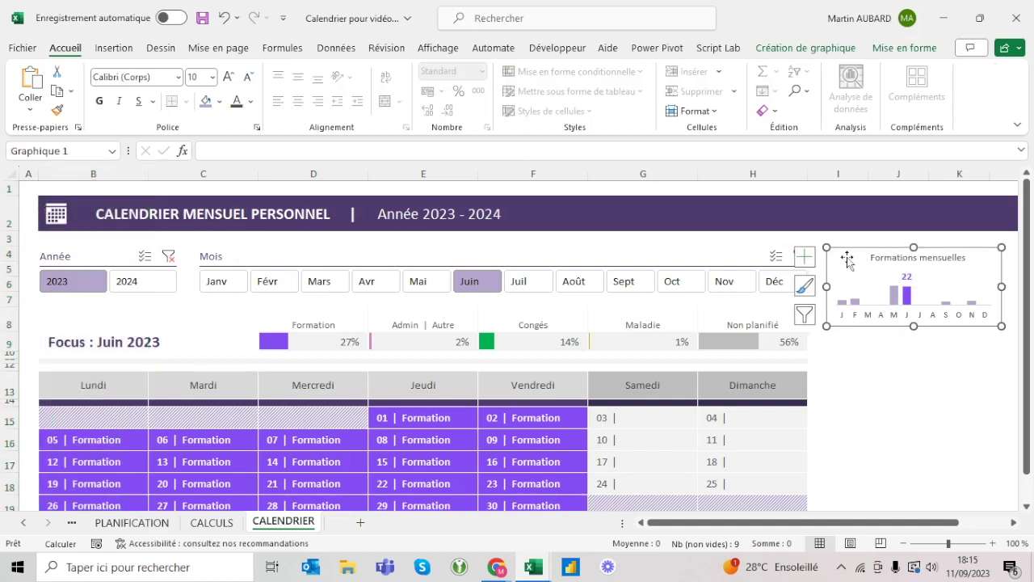
click(872, 353)
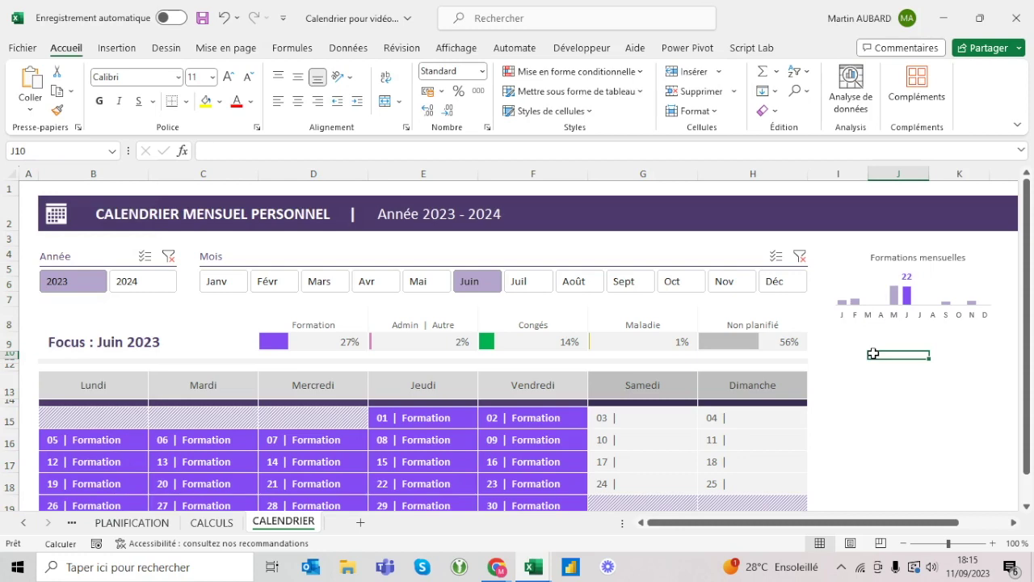
Check the D9:G9 percentage total and read D9's formula.
click(852, 343)
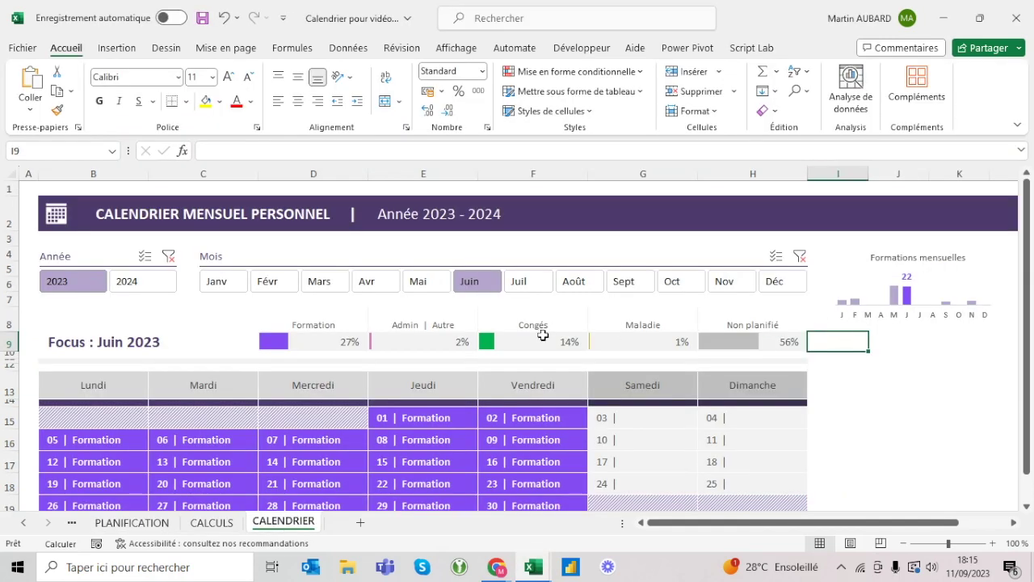
drag(304, 340, 668, 341)
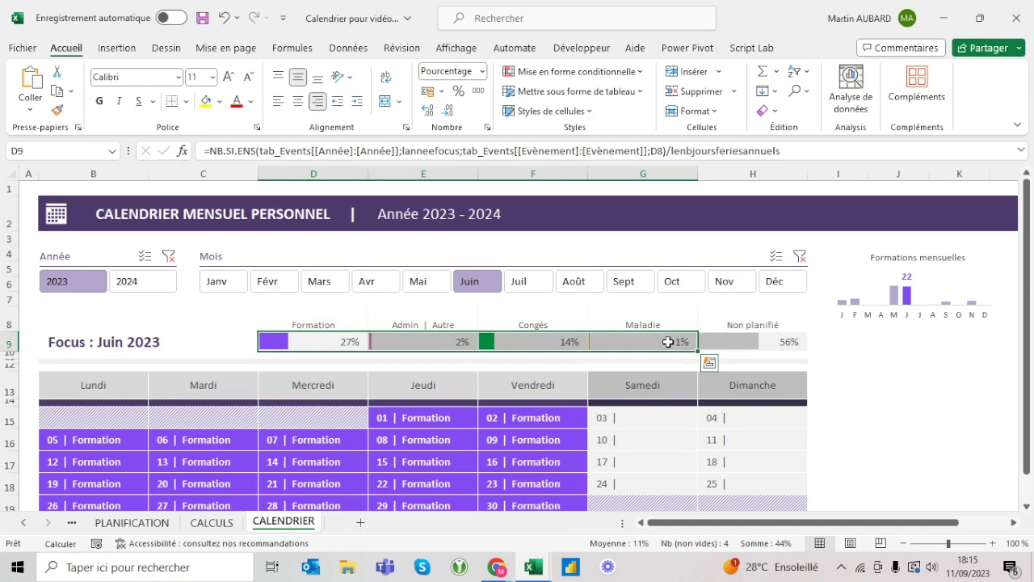
click(314, 340)
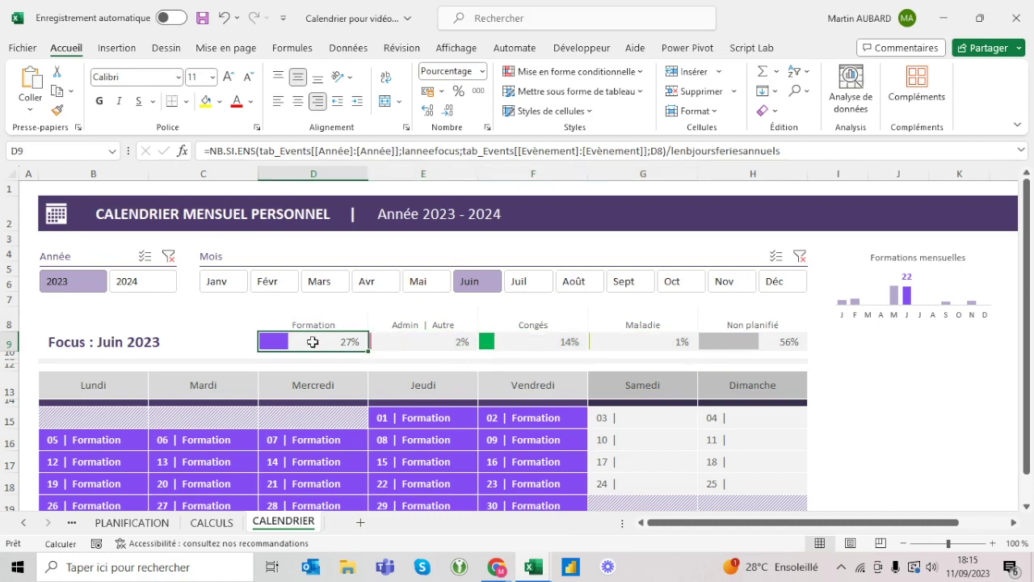
triple_click(365, 147)
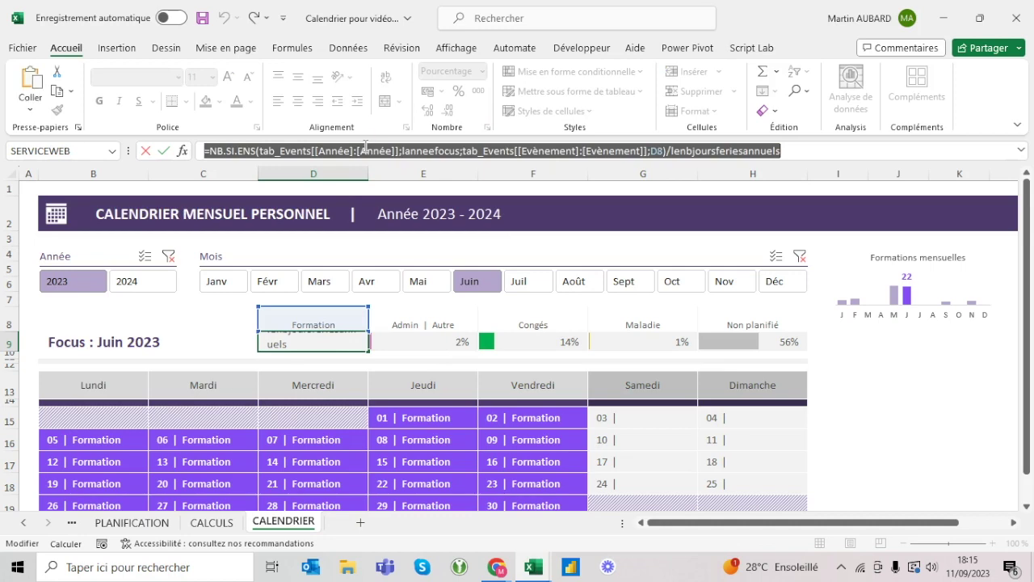
key(Escape)
Enter =SOMME(D9:G9) in I9, showing 44%, and centre it vertically.
click(846, 341)
text(=)
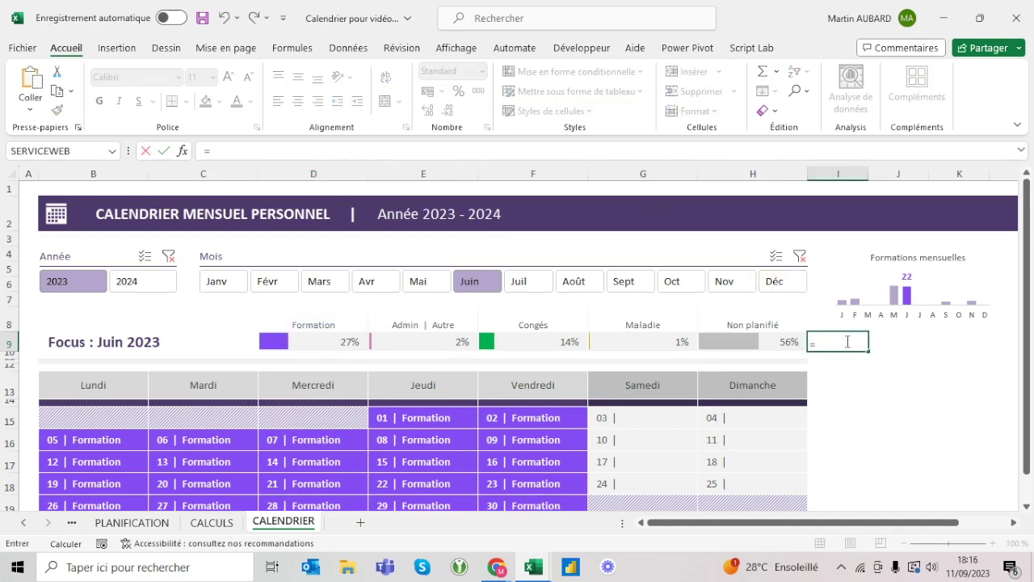
text(somme()
key(Left)
key(Left)
key(Left)
key(Left)
key(Left)
key(shift+Right)
key(shift+Right)
key(shift+Right)
key(Return)
click(846, 341)
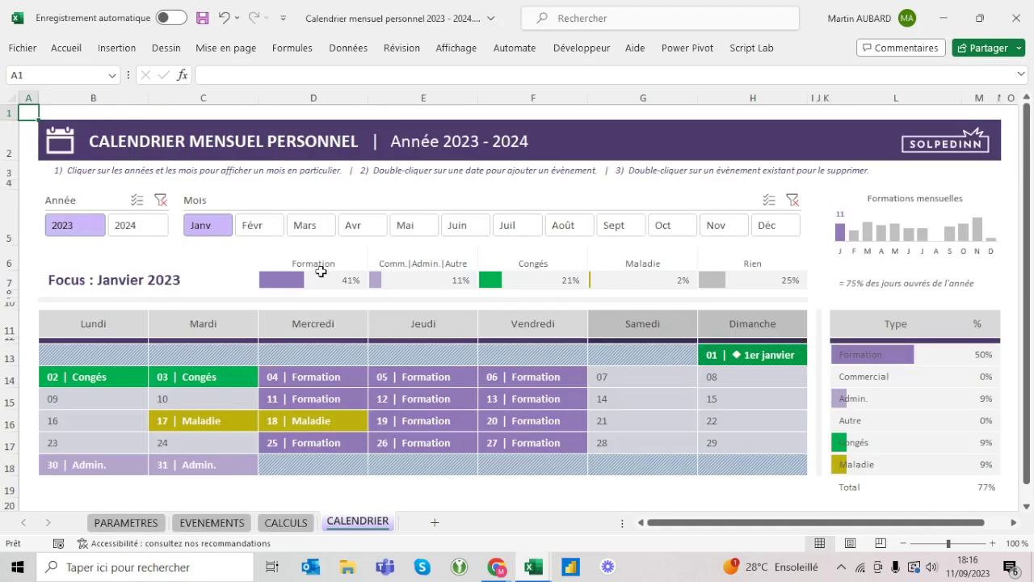
drag(320, 271, 693, 280)
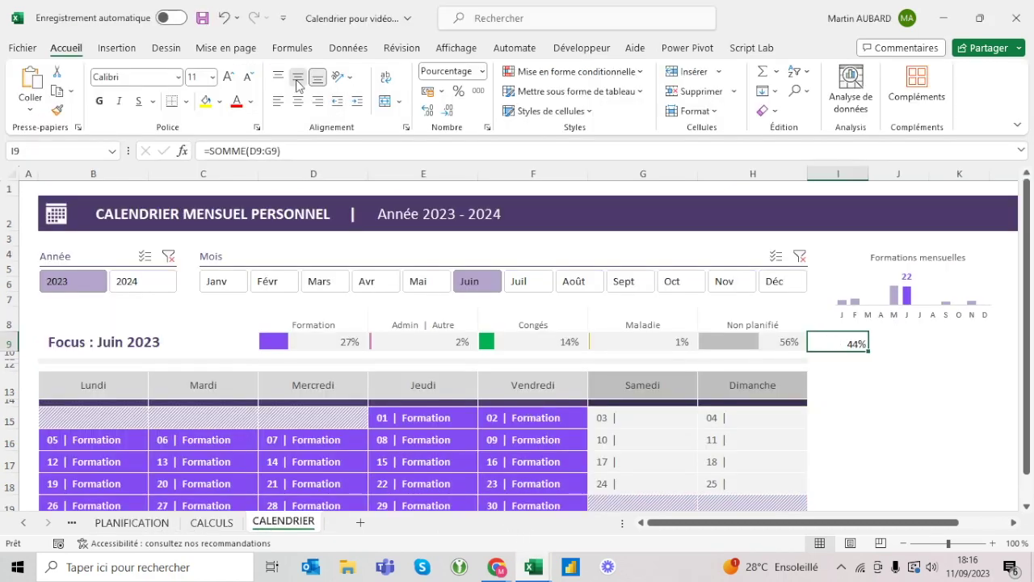
click(298, 76)
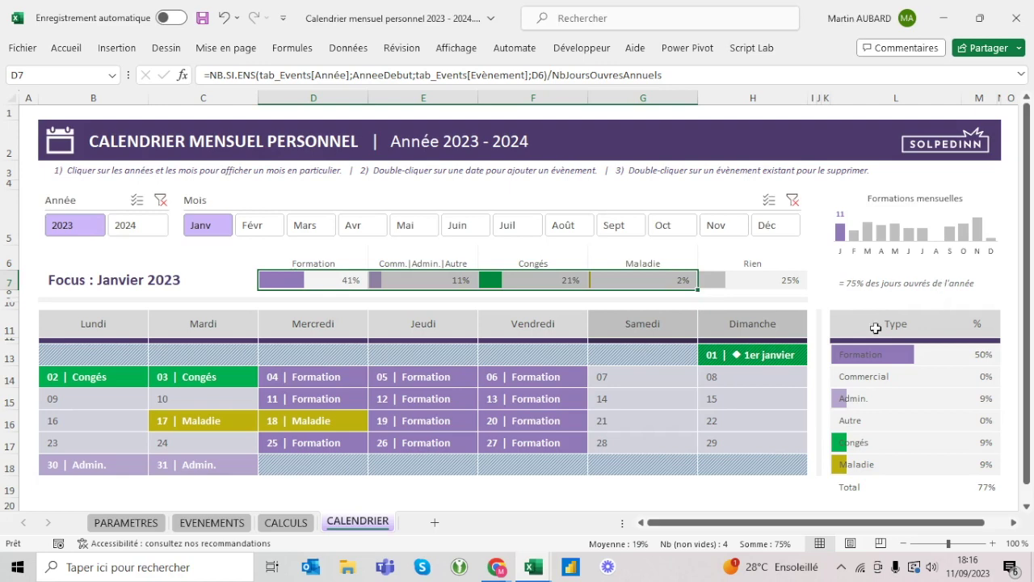
Prefix the I9 sum formula with an '=' text string, following the reference workbook.
key(alt+Tab)
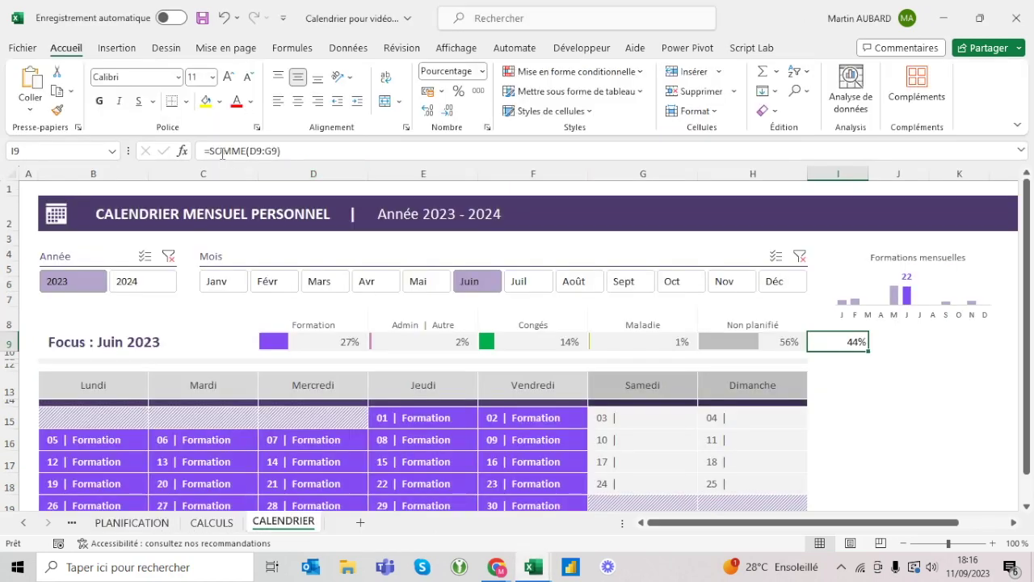
key(alt+Tab)
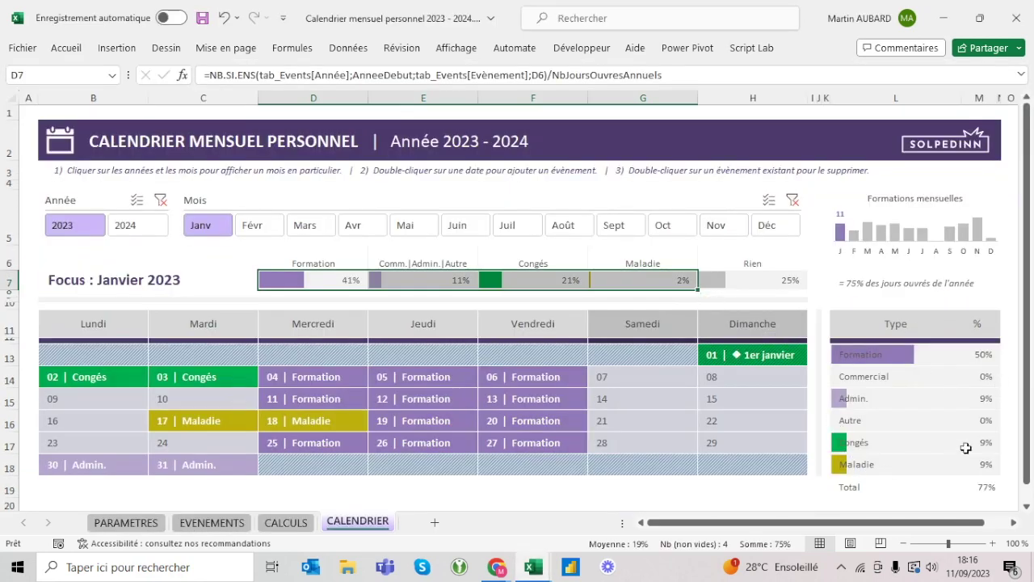
key(alt+Tab)
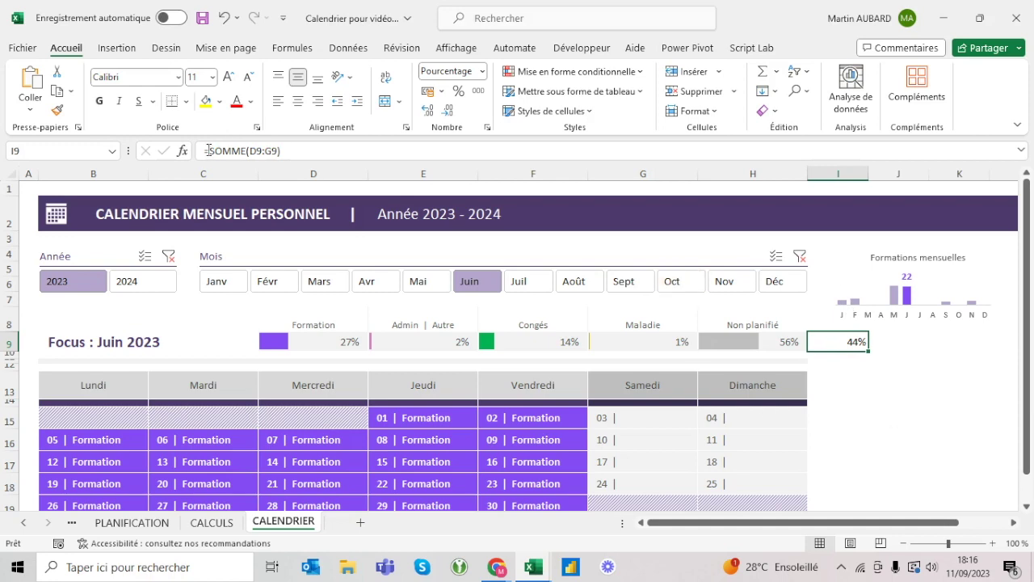
click(209, 150)
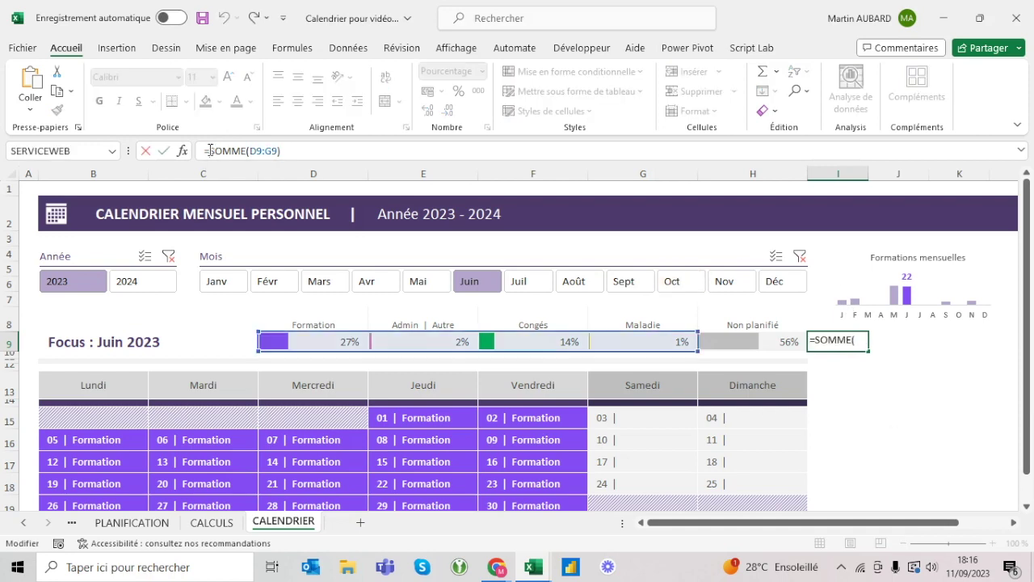
key(alt+Tab)
key(alt+Tab)
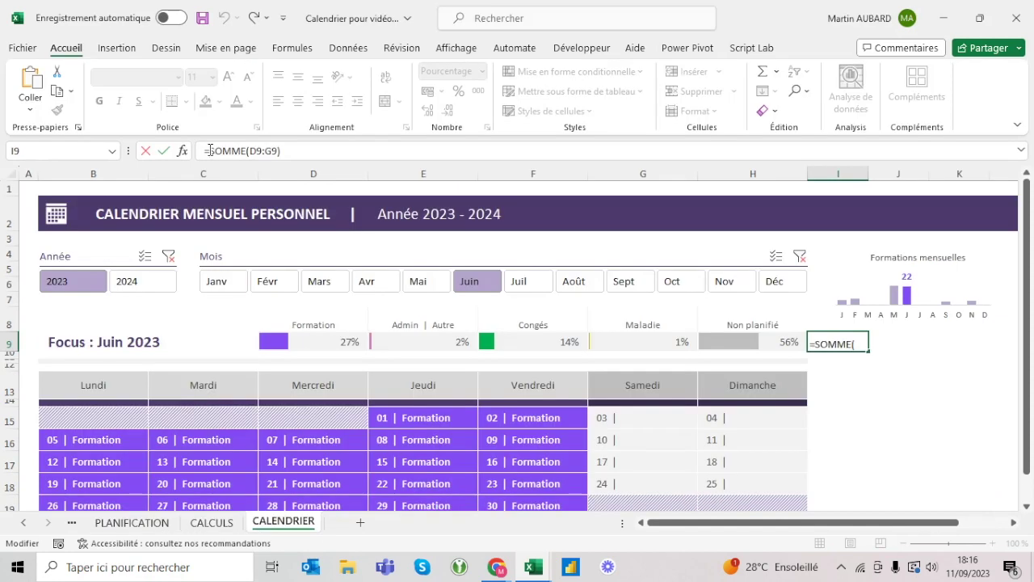
text("=)
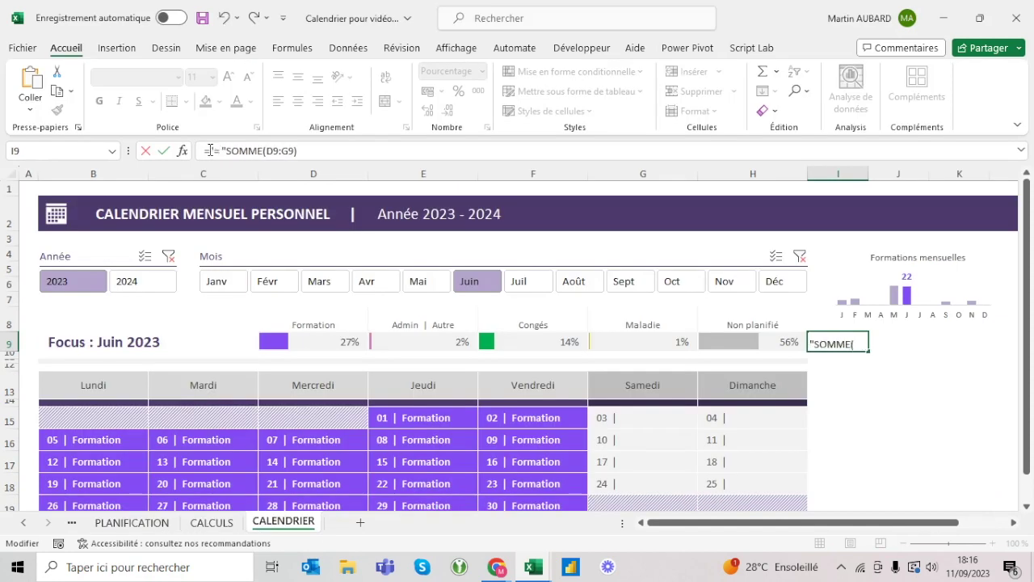
text(&)
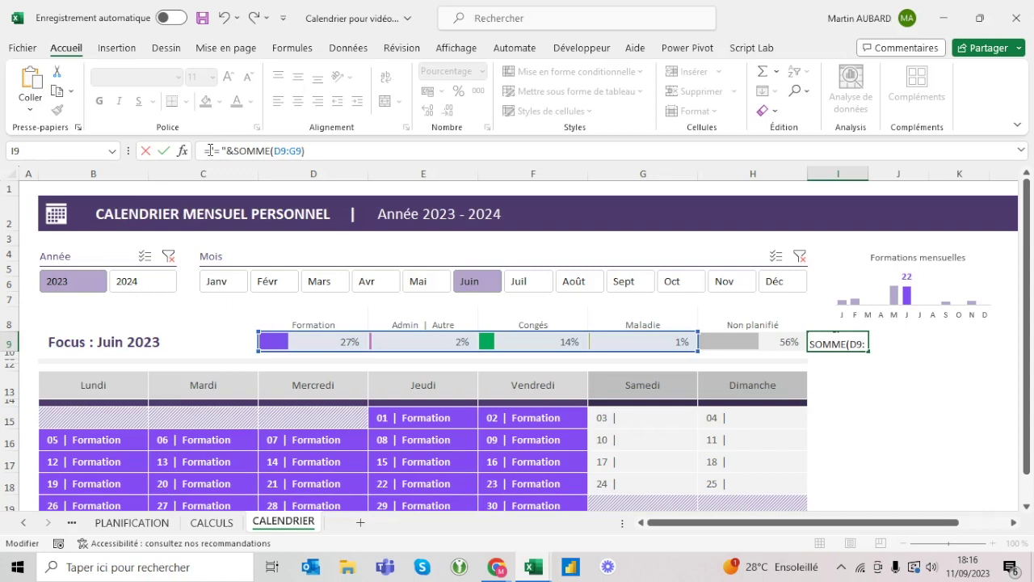
key(ctrl+Return)
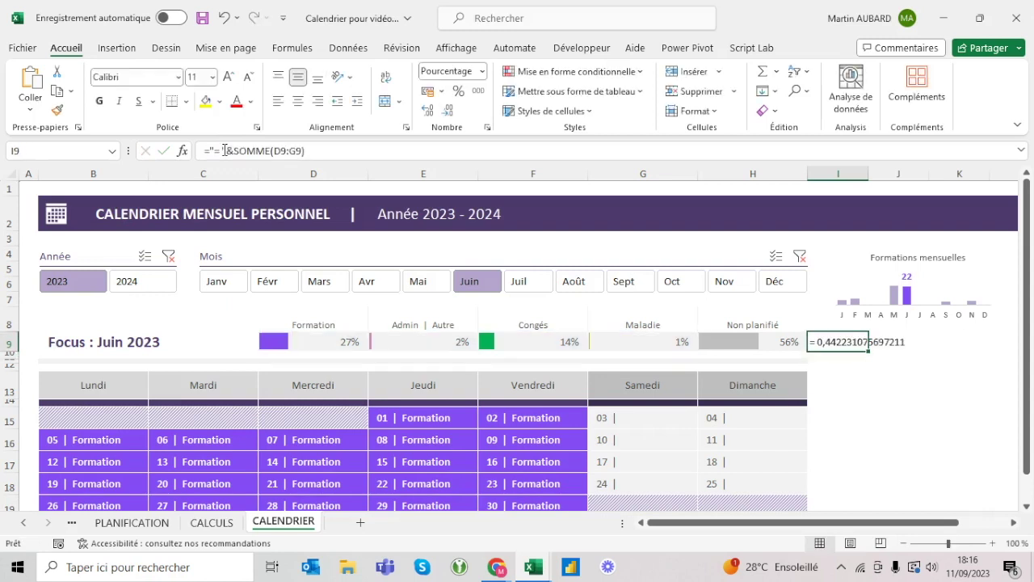
Indent I9 twice and switch it to the Standard number format.
click(357, 102)
click(357, 103)
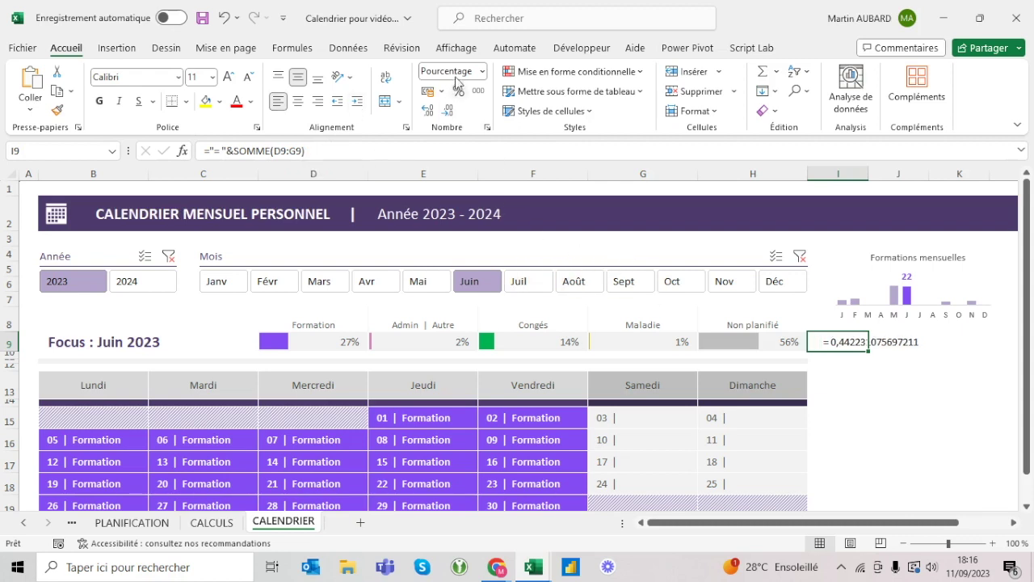
click(481, 71)
click(473, 101)
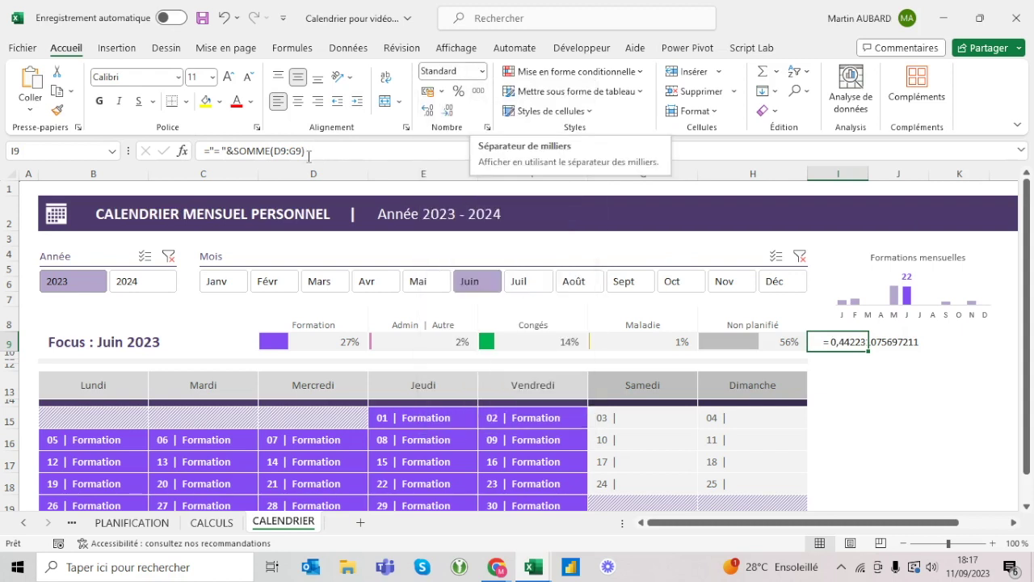
Wrap the sum in TEXTE(SOMME(D9:G9);"0%") so I9 shows 44%.
click(234, 151)
text(texte()
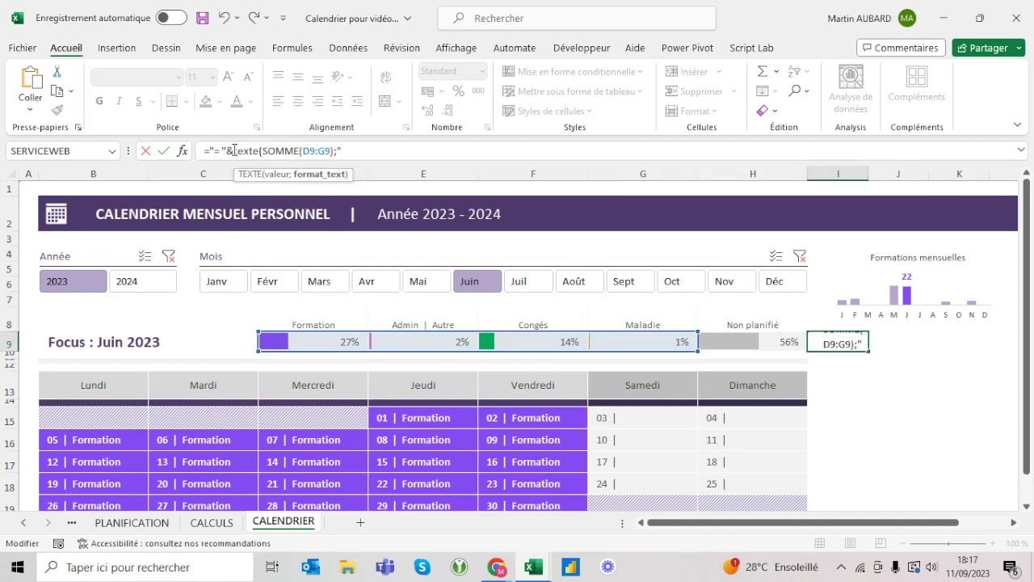
text(%"))
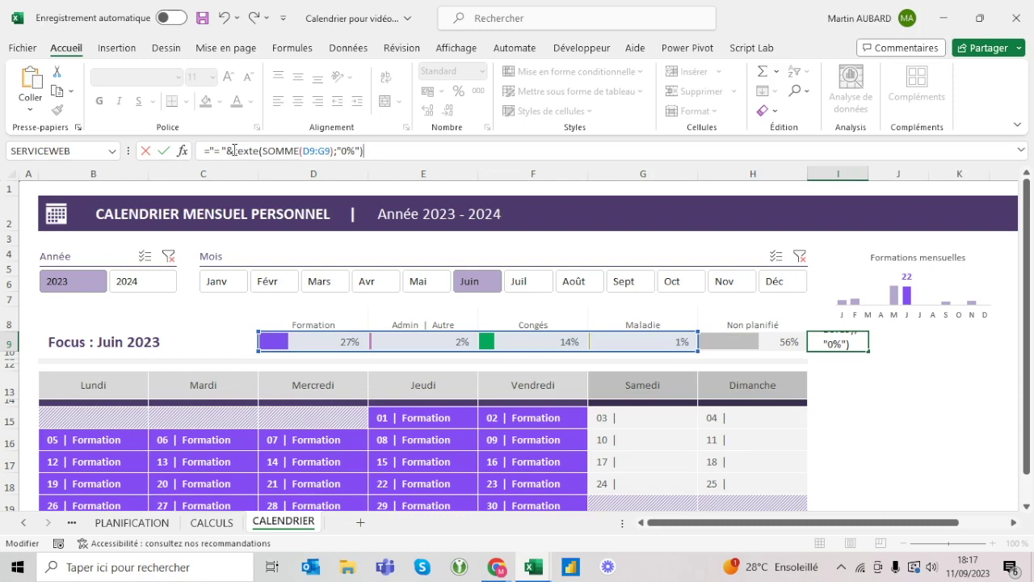
key(ctrl+Return)
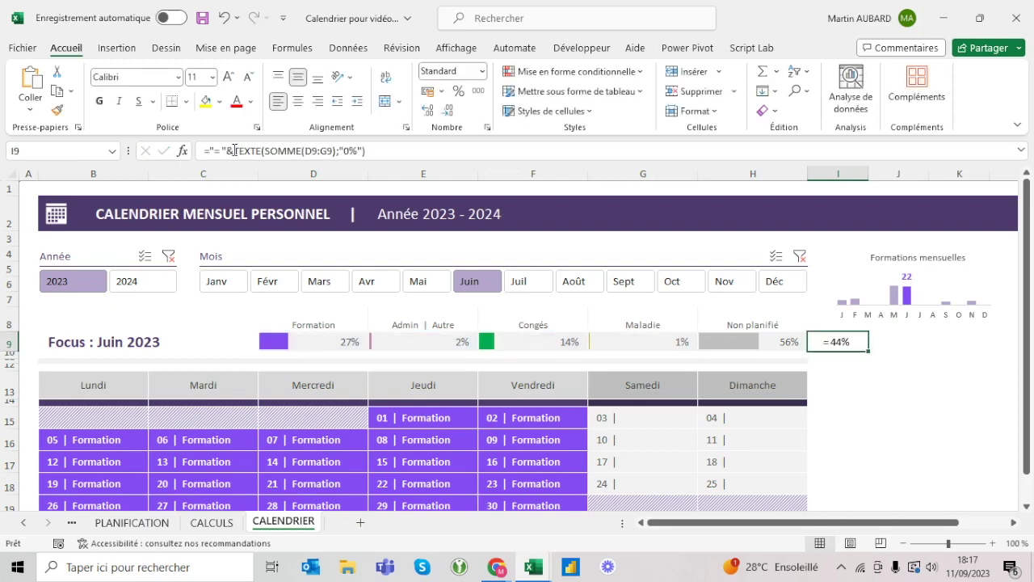
click(343, 151)
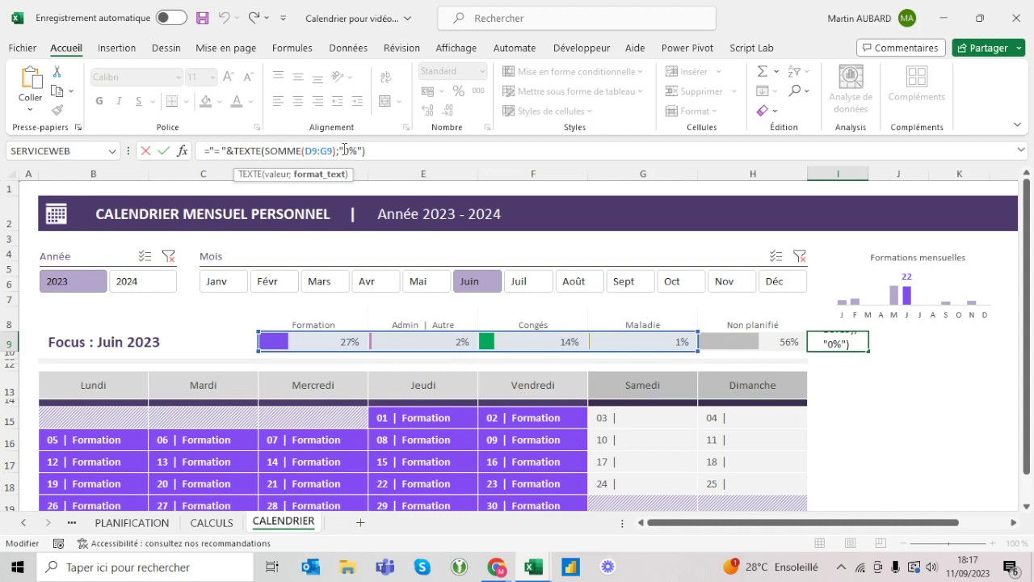
text(000)
key(ctrl+Return)
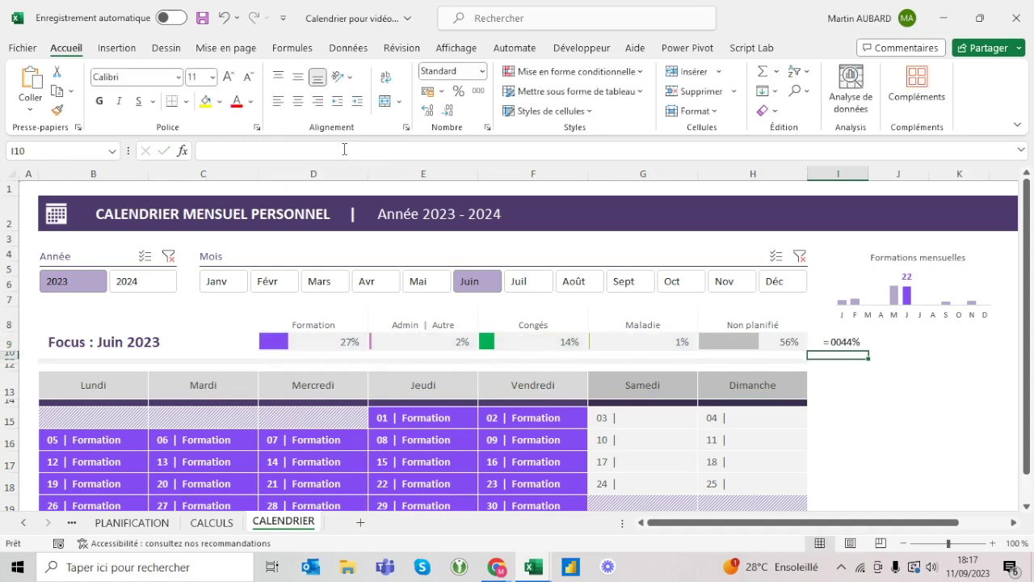
drag(344, 150, 363, 150)
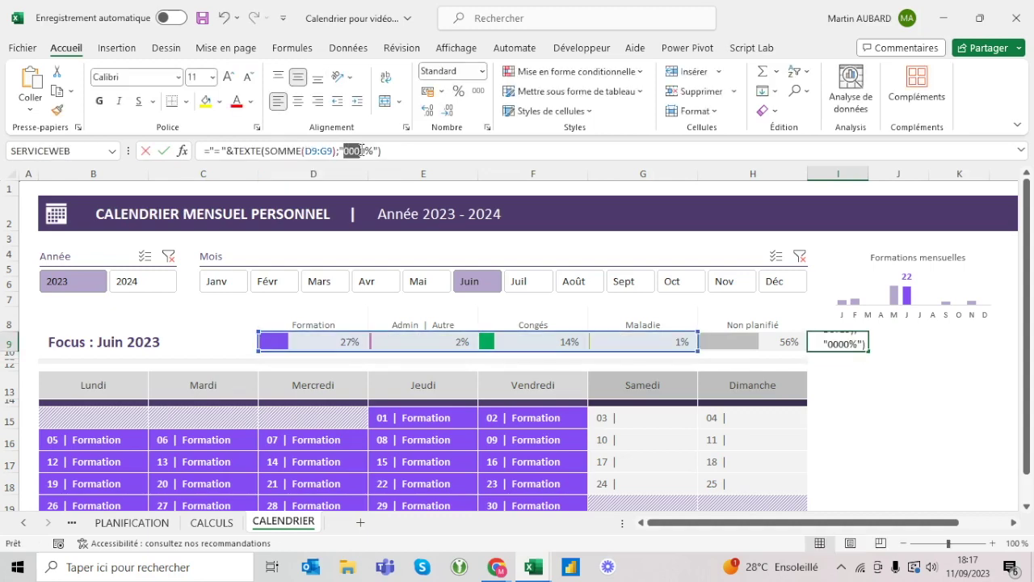
key(Delete)
key(Return)
key(Up)
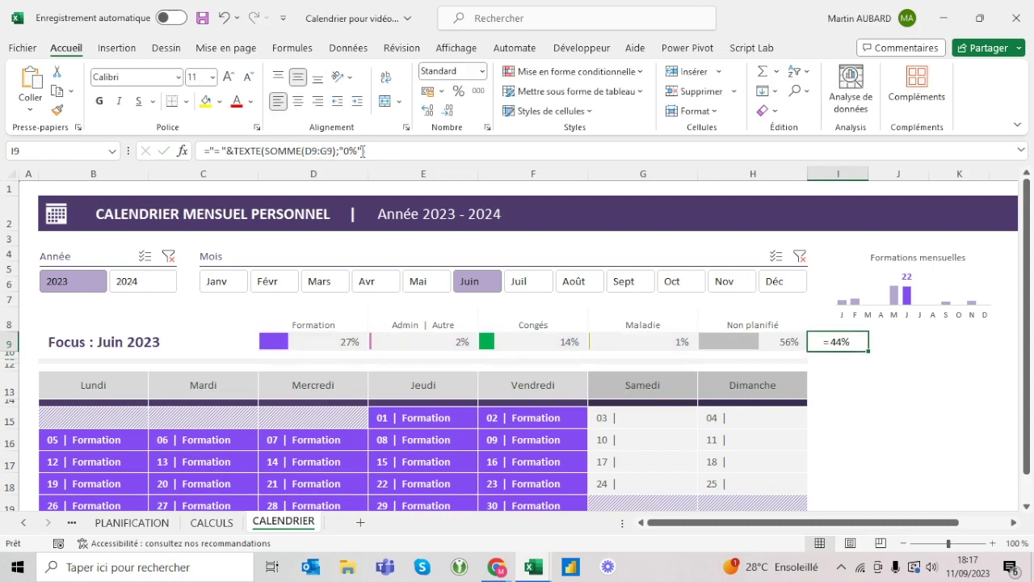
Append " des jours ouvrés de l'année" to the I9 formula.
click(349, 151)
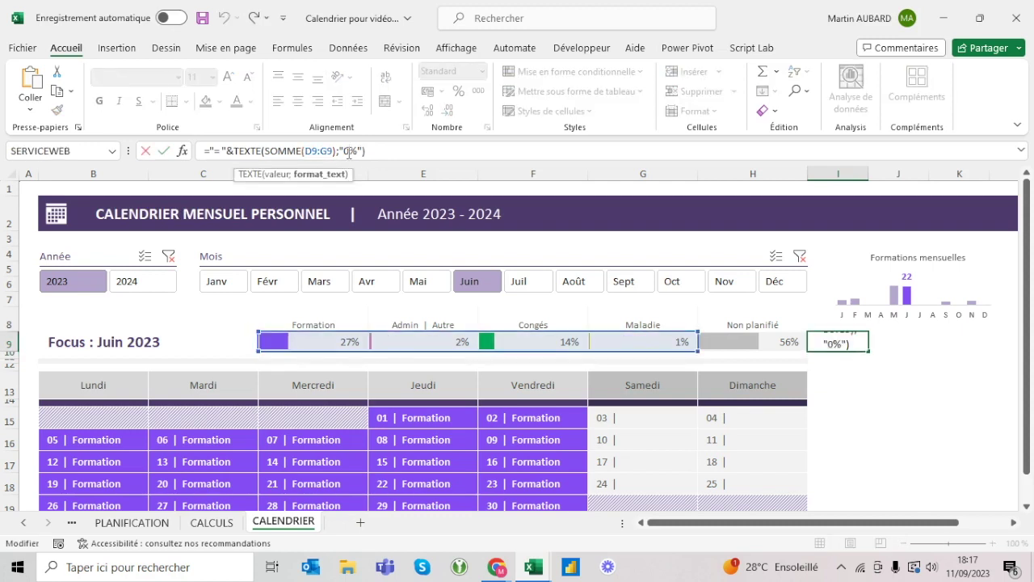
key(Escape)
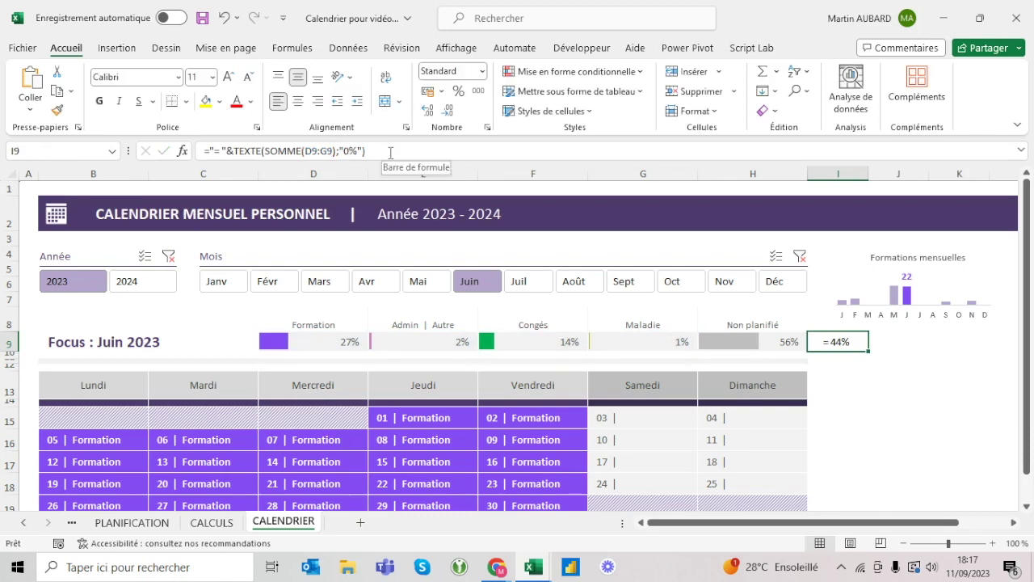
click(390, 151)
key(Escape)
click(347, 151)
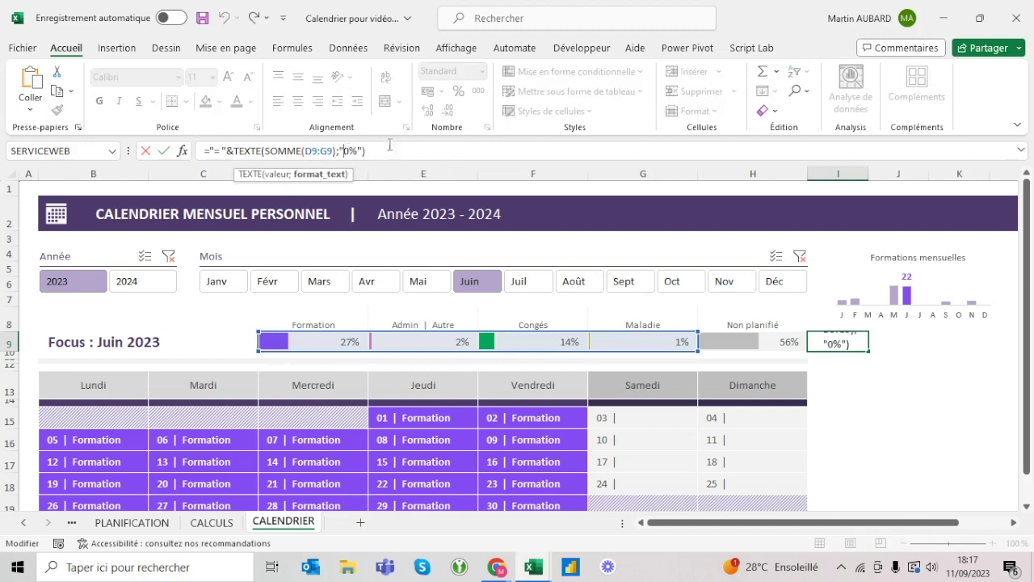
key(Return)
click(417, 152)
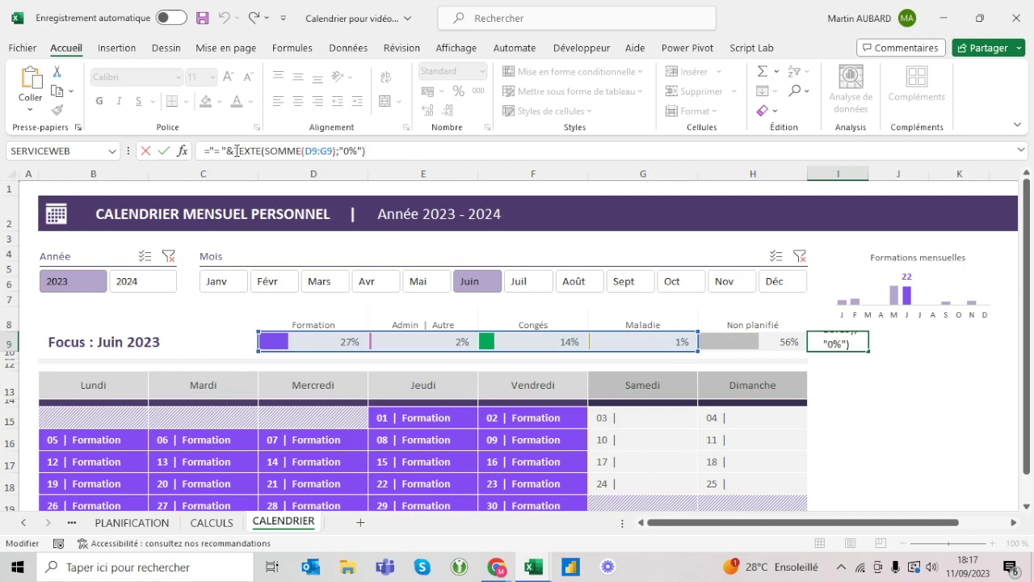
key(Return)
click(380, 151)
text(&")
text( par ra)
text(ppor)
key(Return)
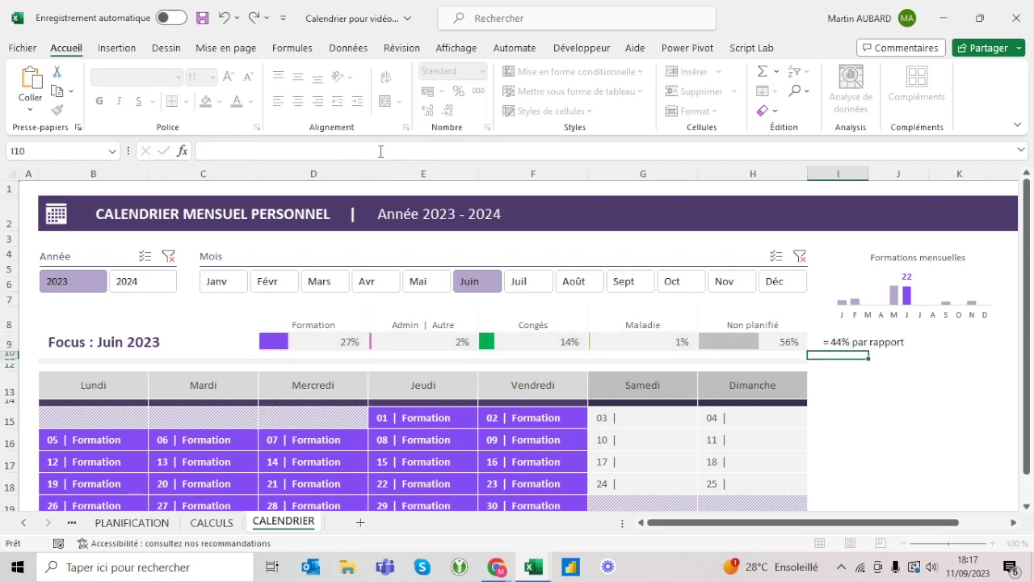
key(Up)
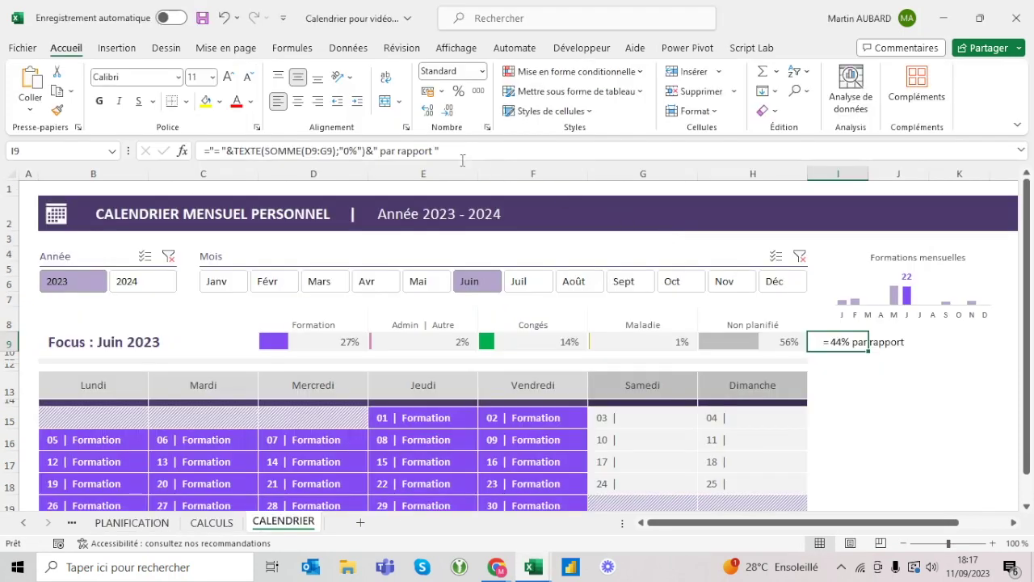
drag(440, 151, 382, 152)
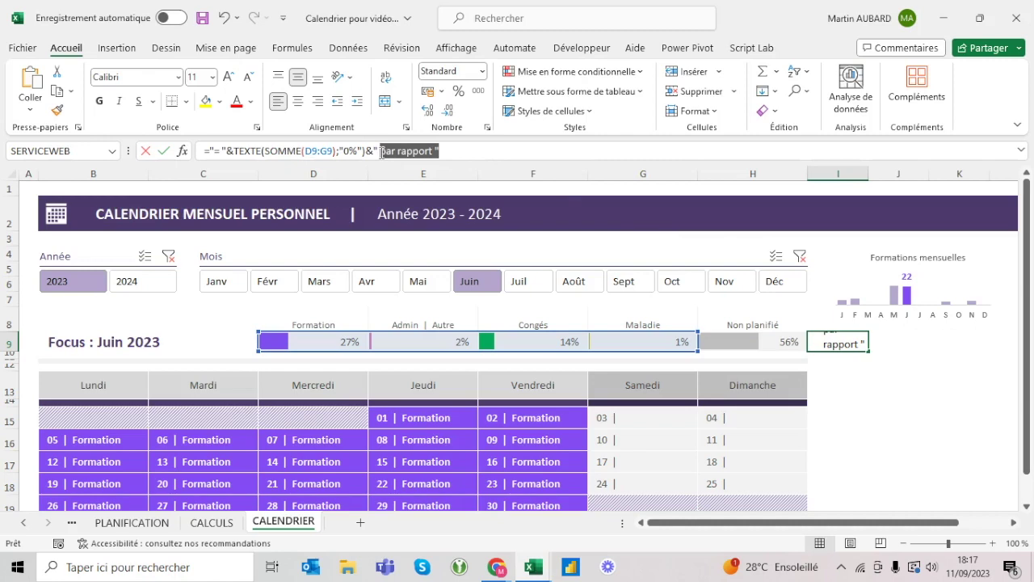
text(des jours ouvrés de l'année")
key(Return)
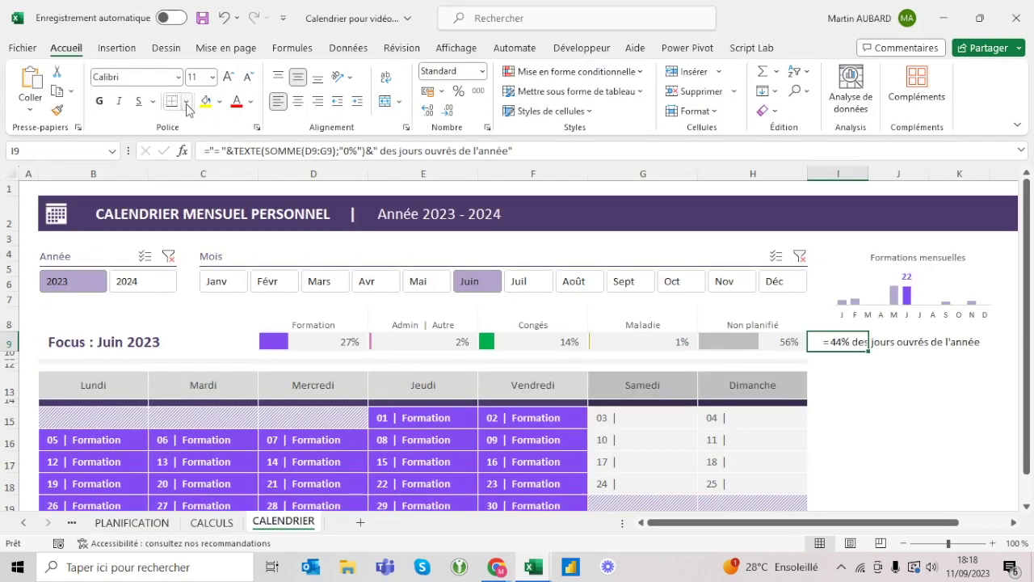
Shrink the I9 sentence to font size 10 and increase its indent twice.
click(248, 77)
click(249, 103)
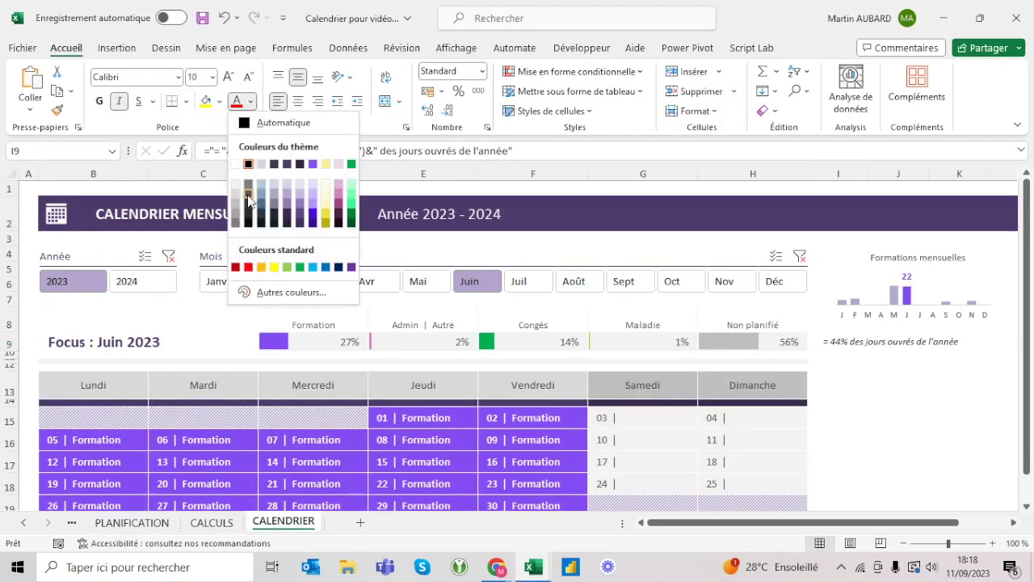
key(Escape)
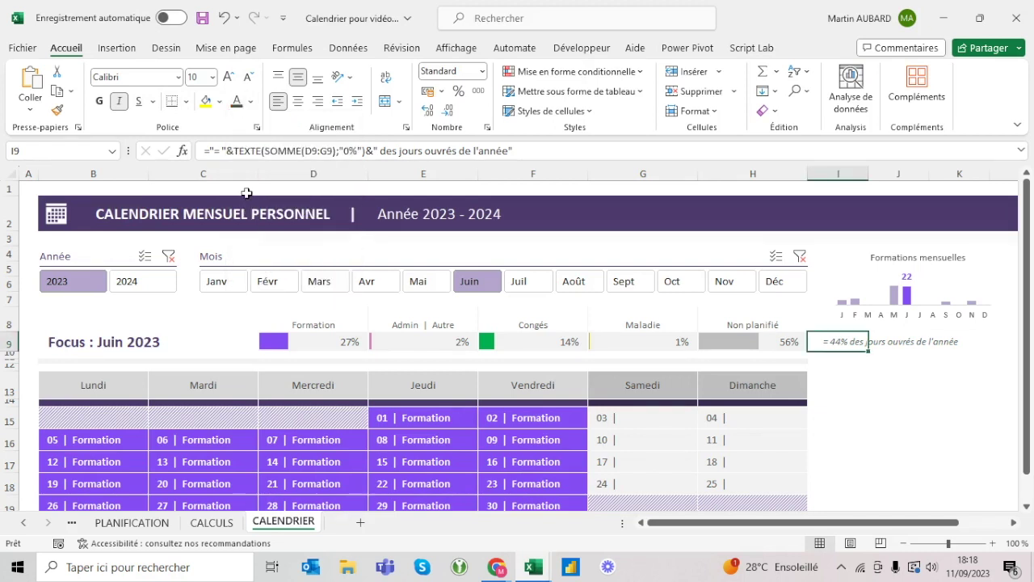
click(356, 102)
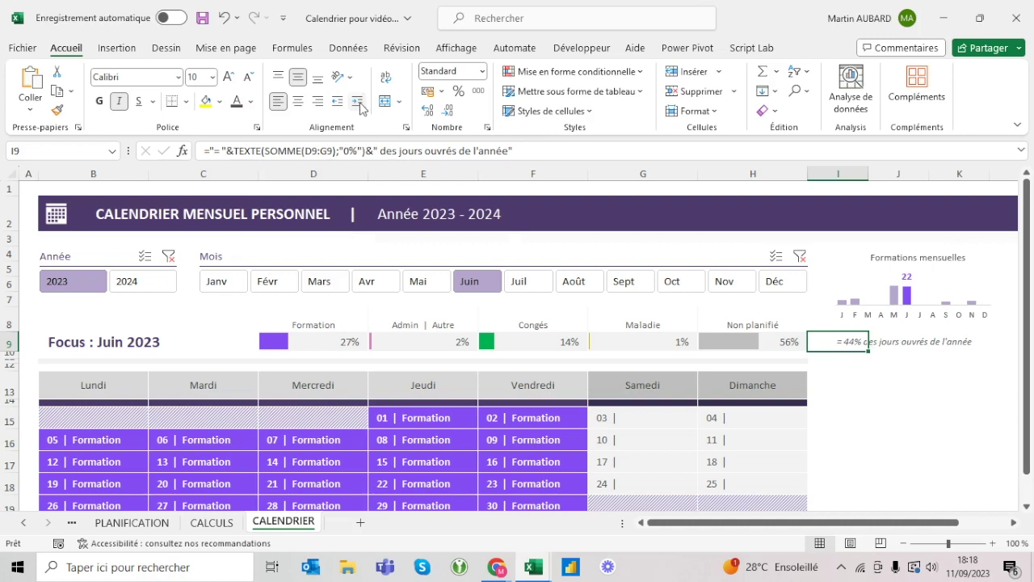
click(358, 102)
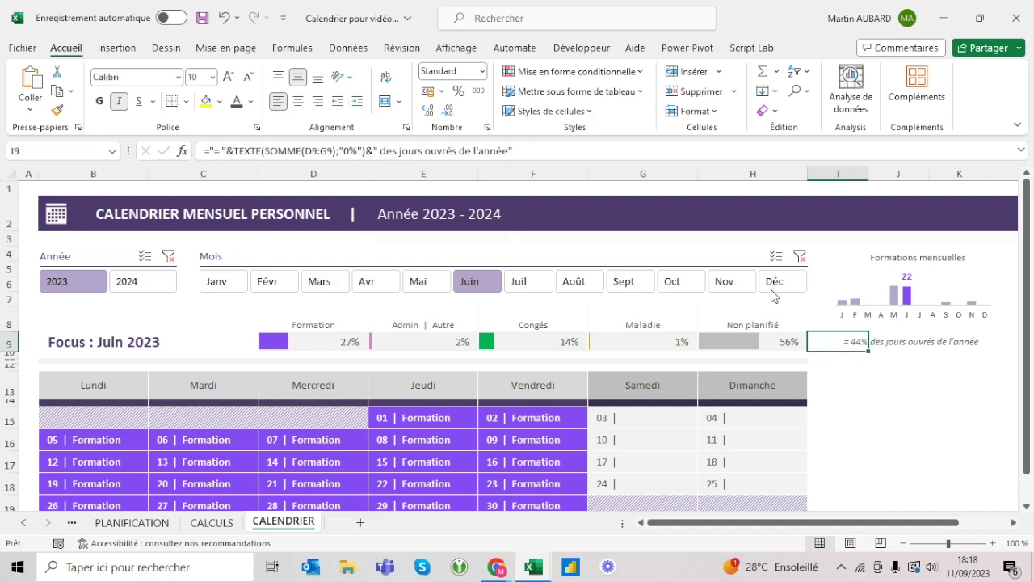
click(852, 390)
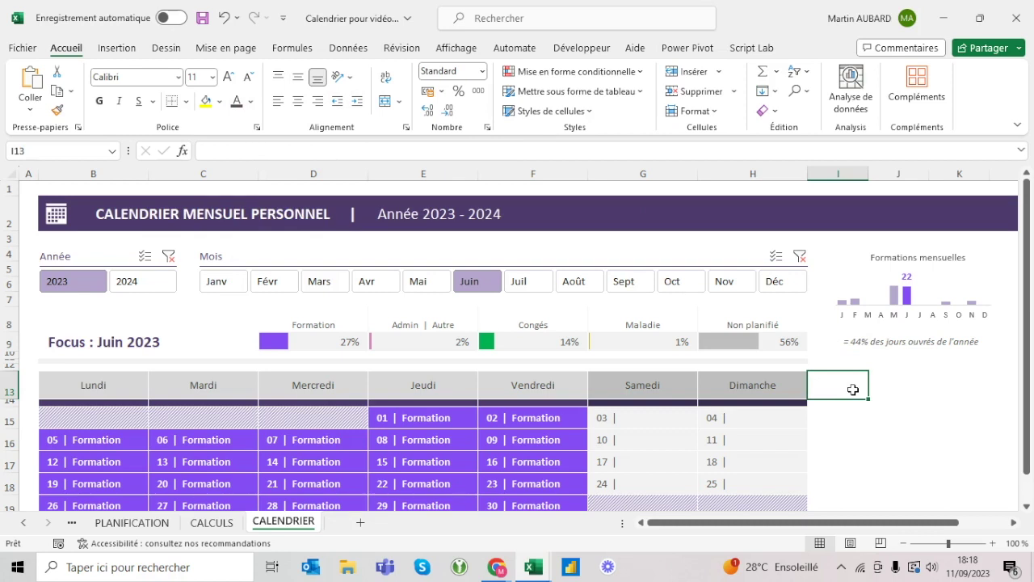
Step the Mois slicer back to Févr, pick 2024 in Année, and select the summary cell I9.
click(423, 283)
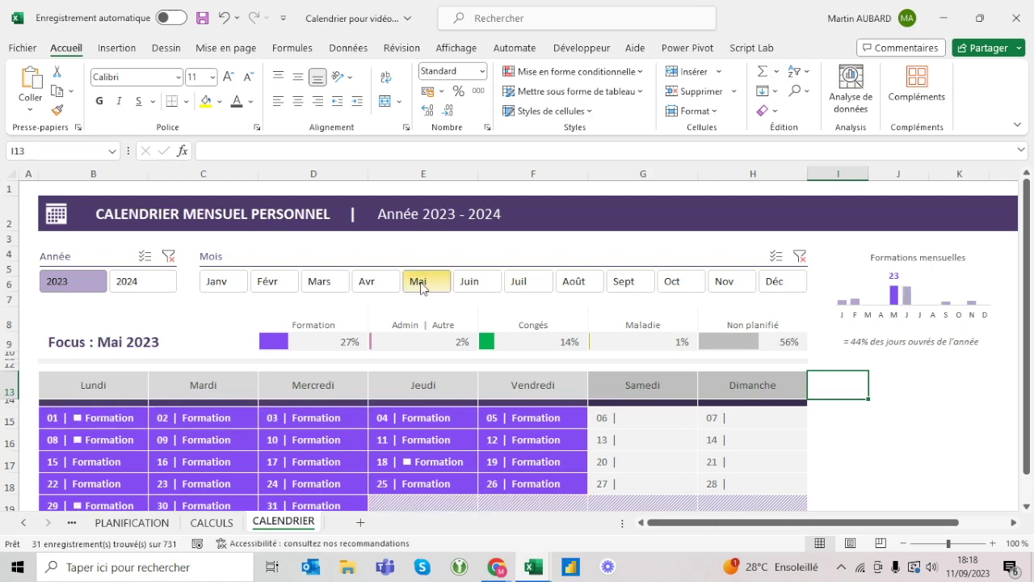
click(368, 286)
click(319, 282)
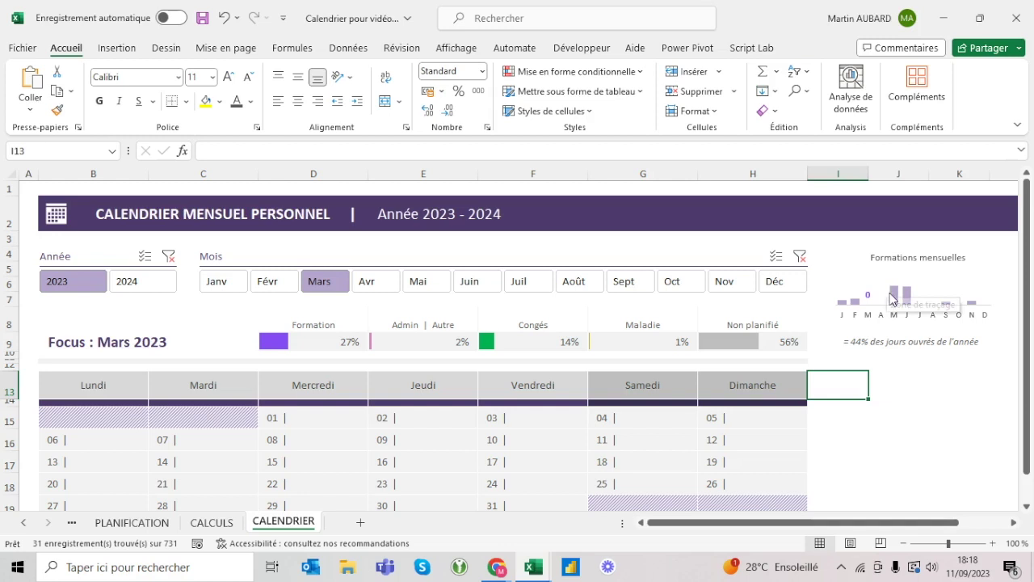
click(287, 279)
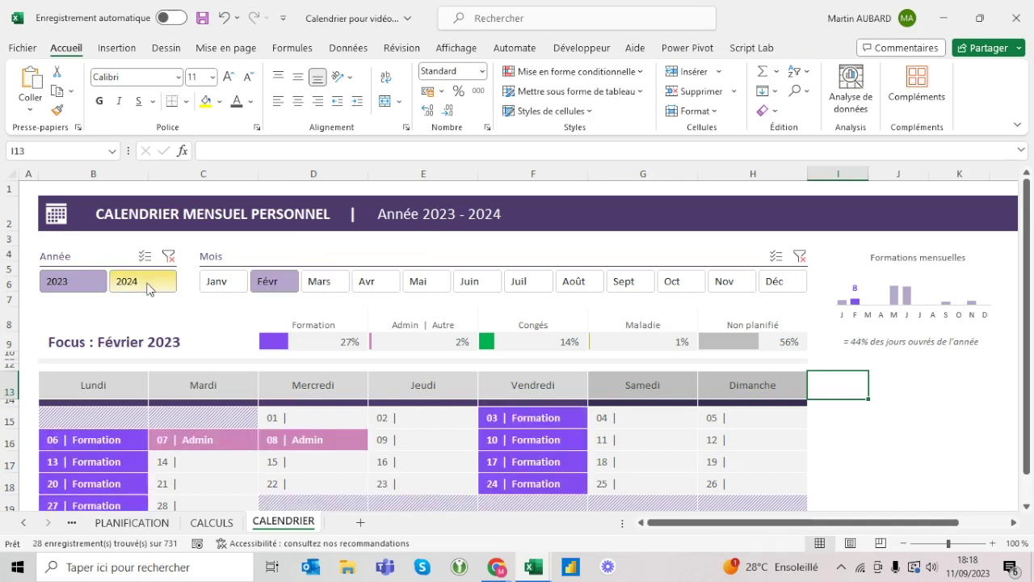
click(148, 285)
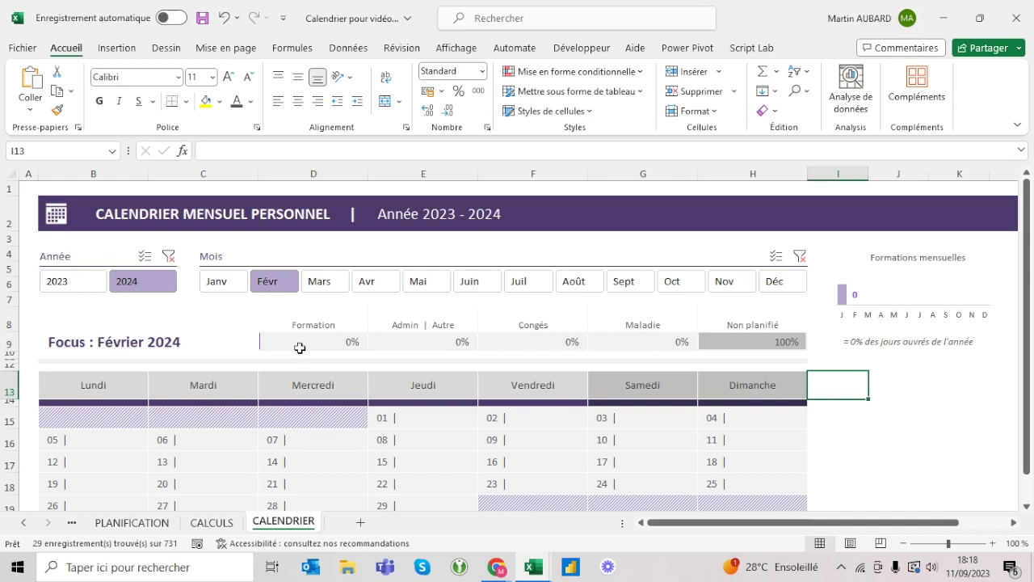
click(861, 343)
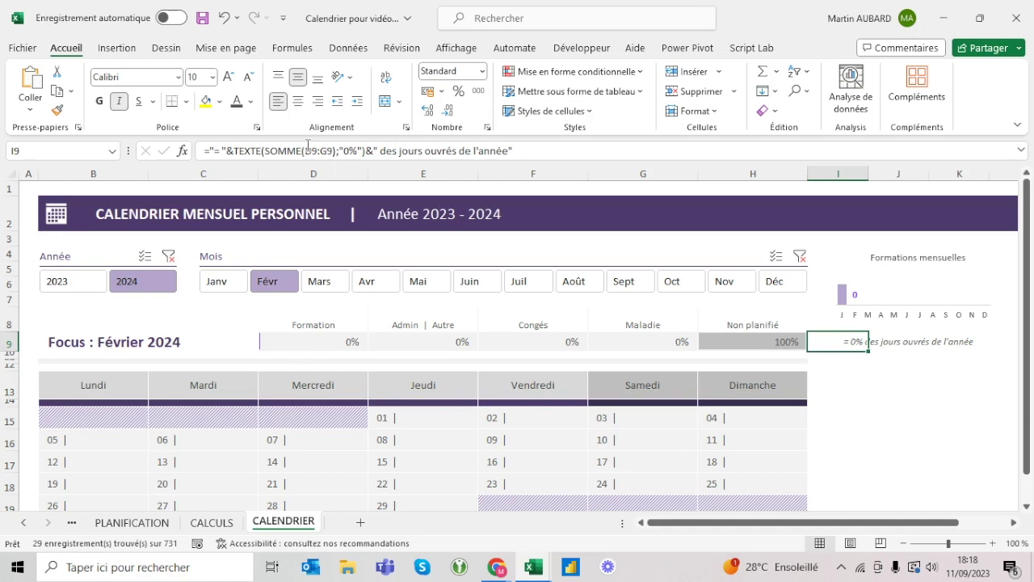
Try a 0,00% format in I9's formula, then revert it to the whole-number 0%.
click(351, 150)
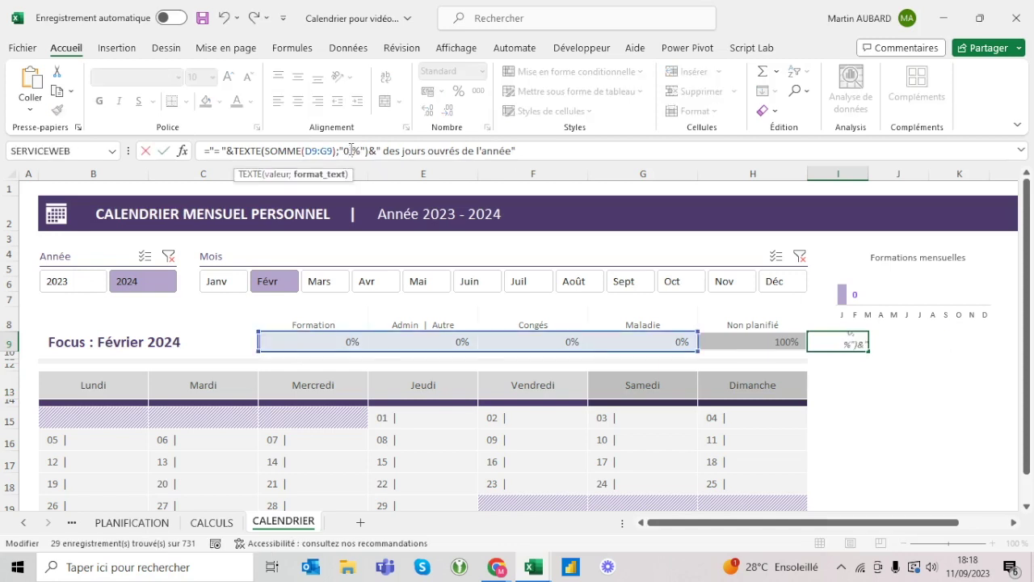
text(,00)
key(Return)
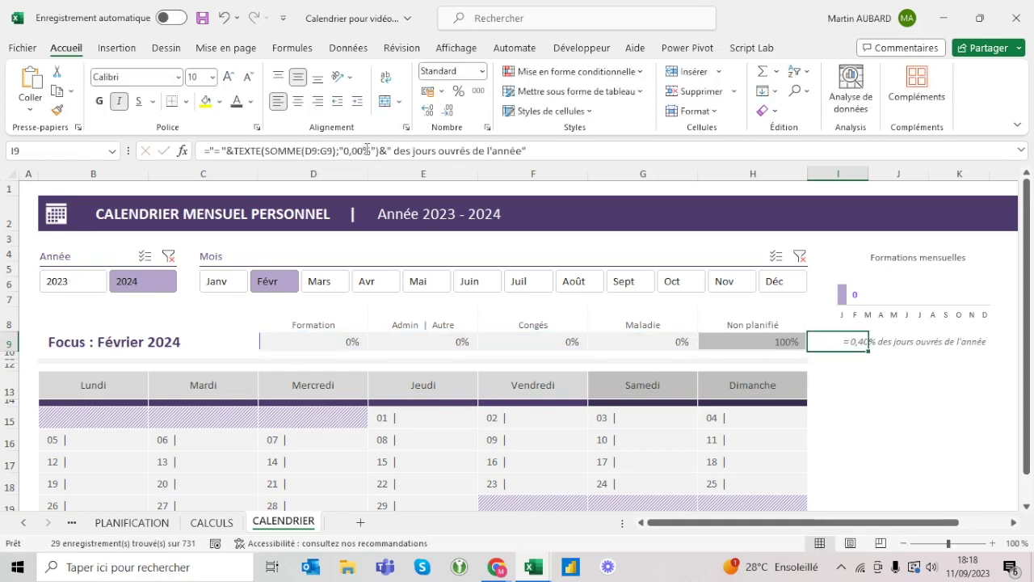
click(866, 391)
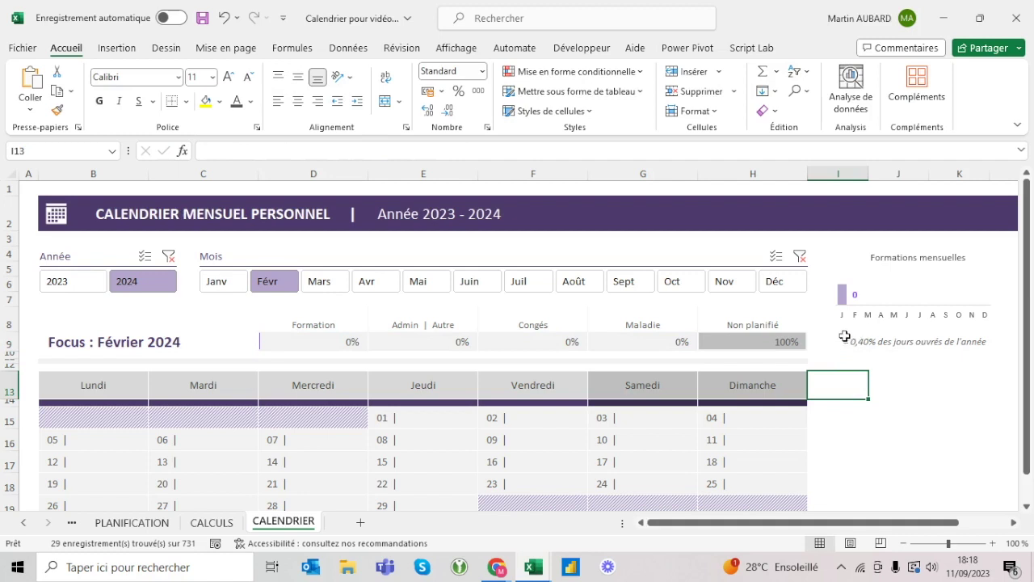
click(847, 340)
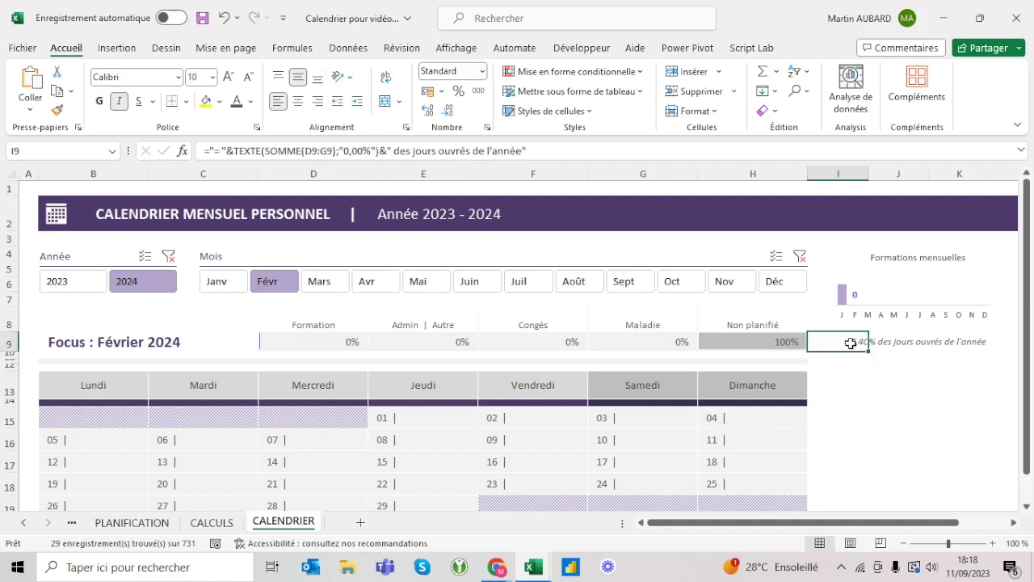
click(368, 152)
key(BackSpace)
key(BackSpace)
key(BackSpace)
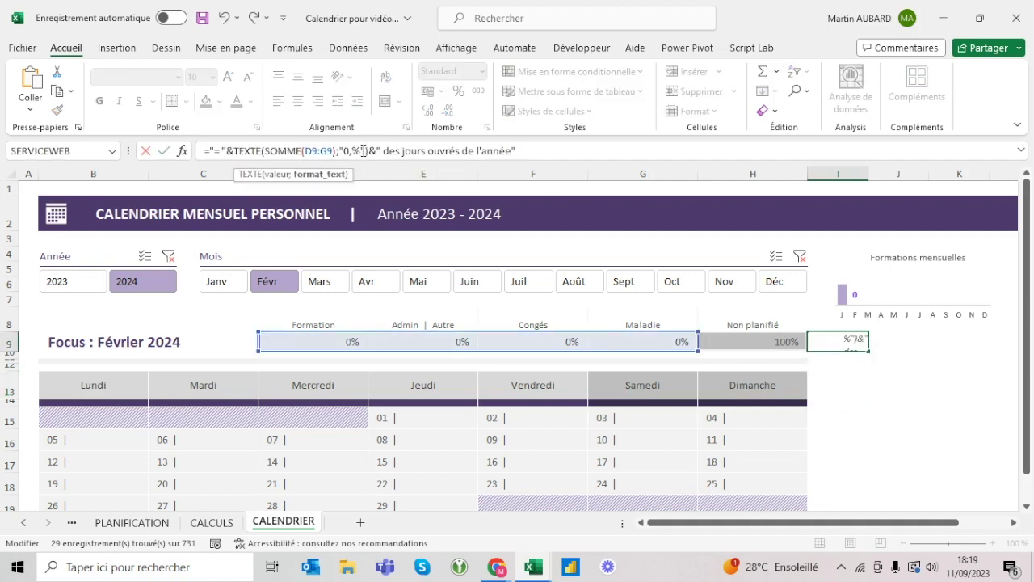
key(Return)
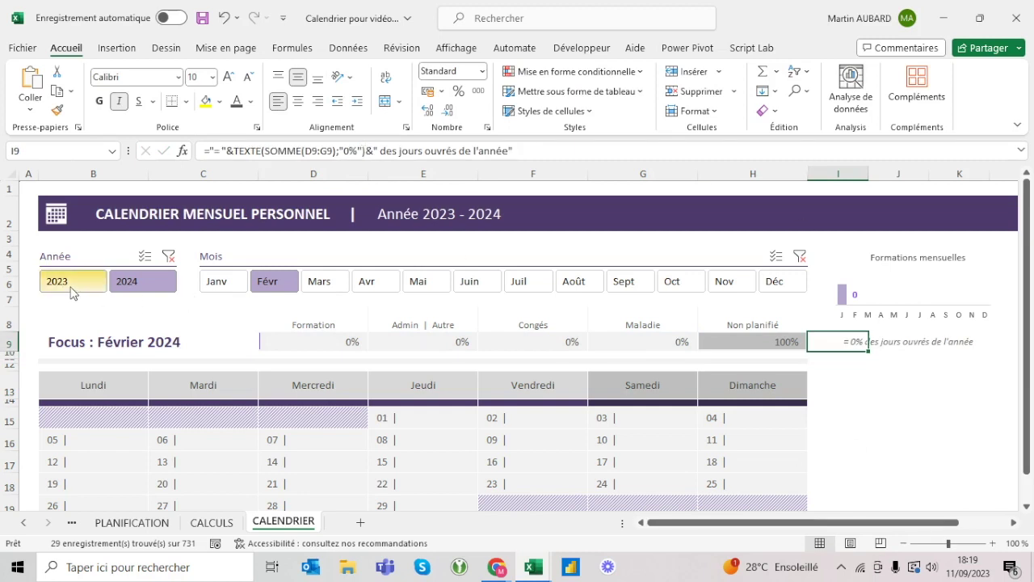
Switch the Année slicer back to 2023 and step the Mois slicer through to Juin.
click(72, 289)
click(229, 283)
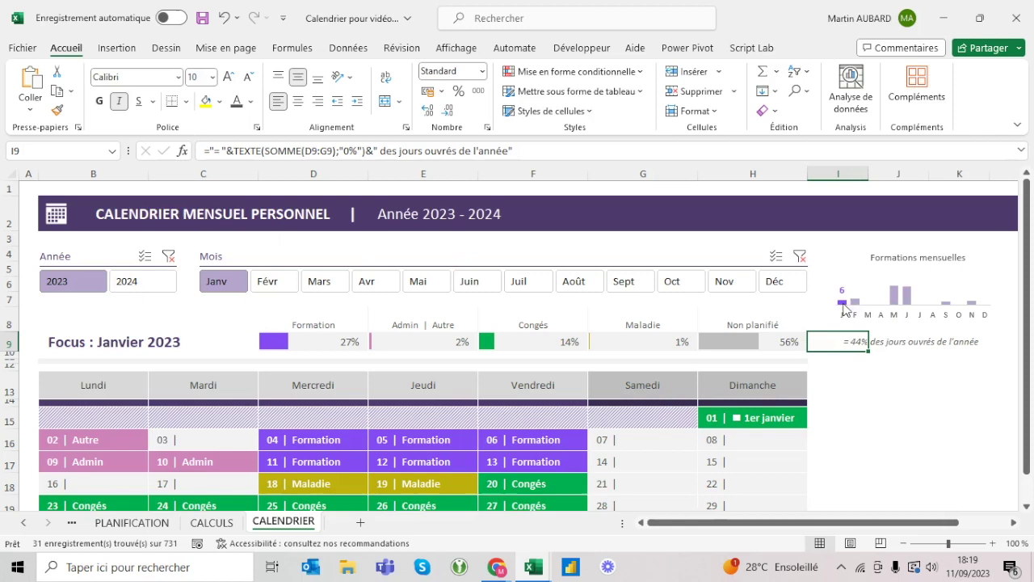
click(320, 289)
click(379, 283)
click(440, 282)
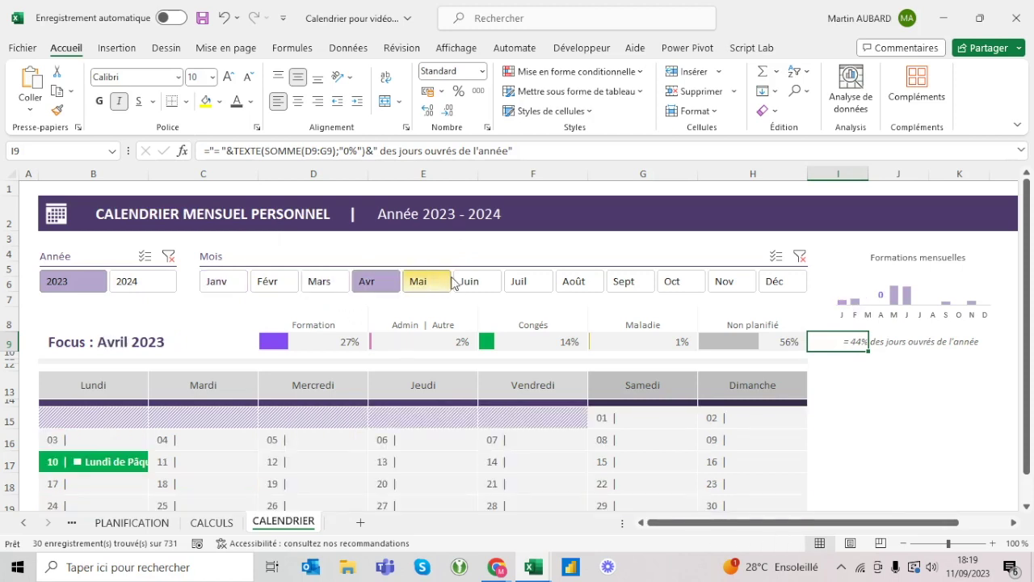
click(473, 283)
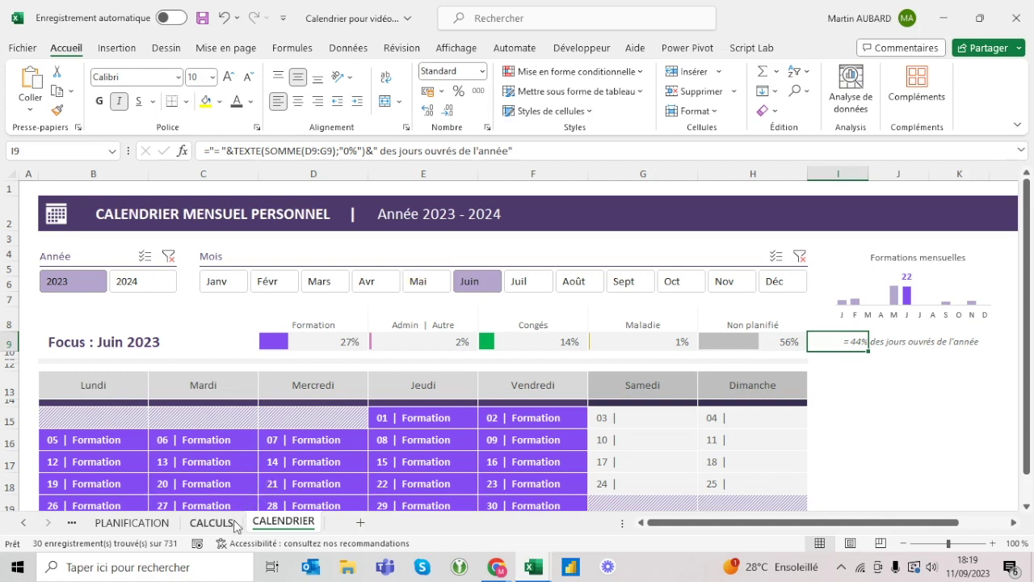
Look up the ladatefocus definition in the Name Manager, then go to the CALCULS sheet.
click(354, 50)
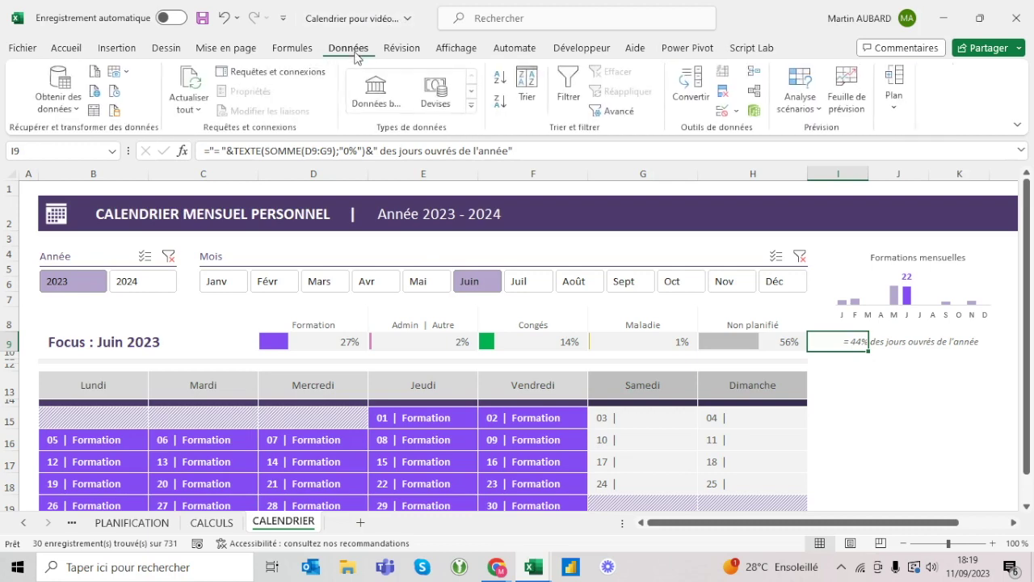
click(297, 48)
click(438, 91)
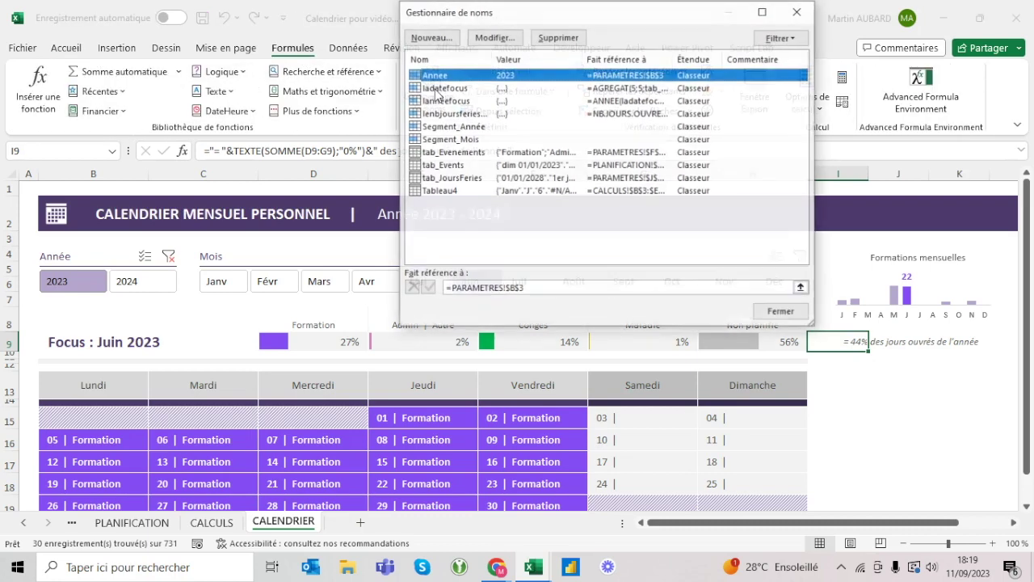
click(455, 93)
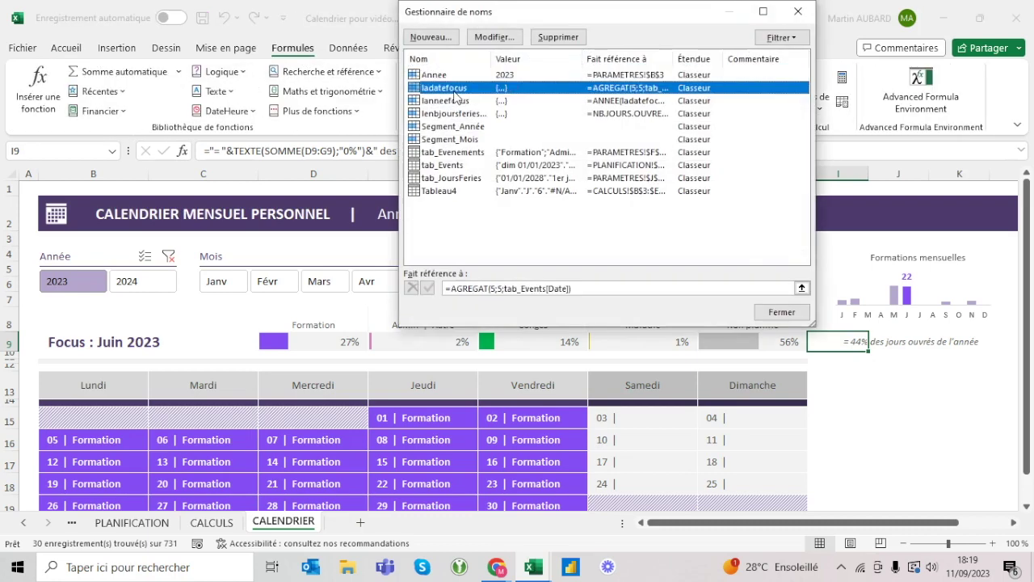
key(Escape)
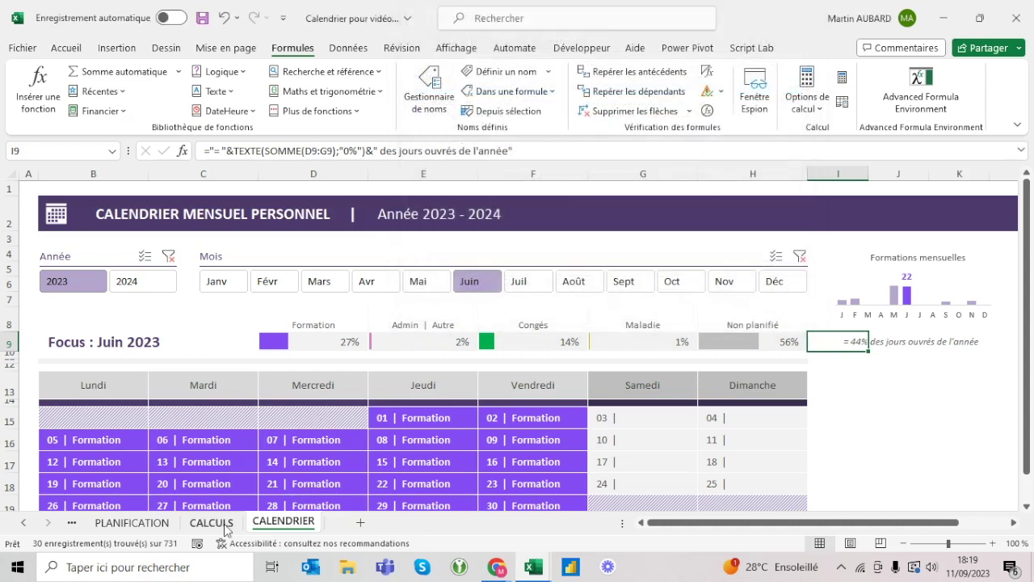
click(226, 526)
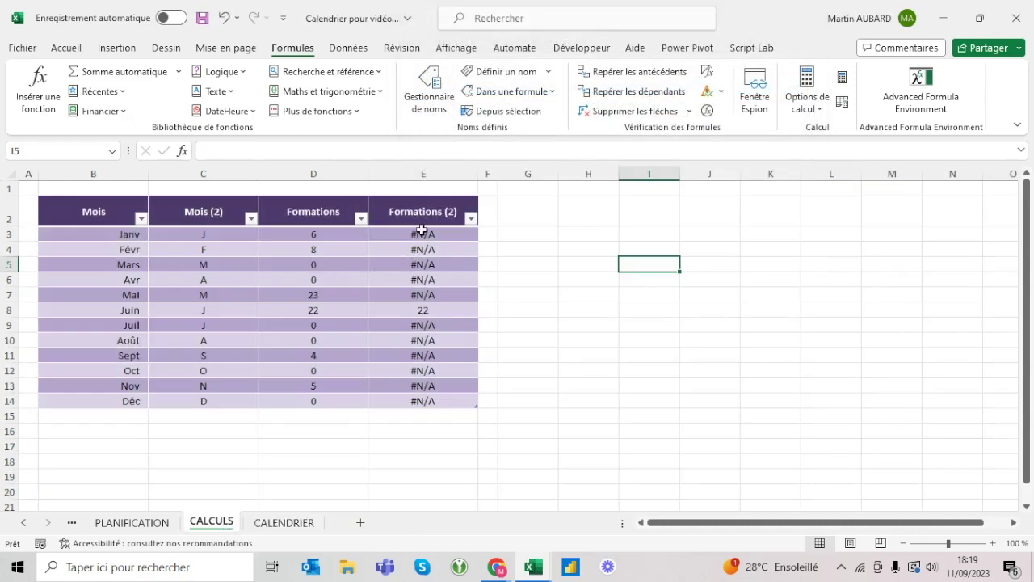
Uncheck Bouton de filtre so the Formations table headers lose their filter arrows.
click(408, 307)
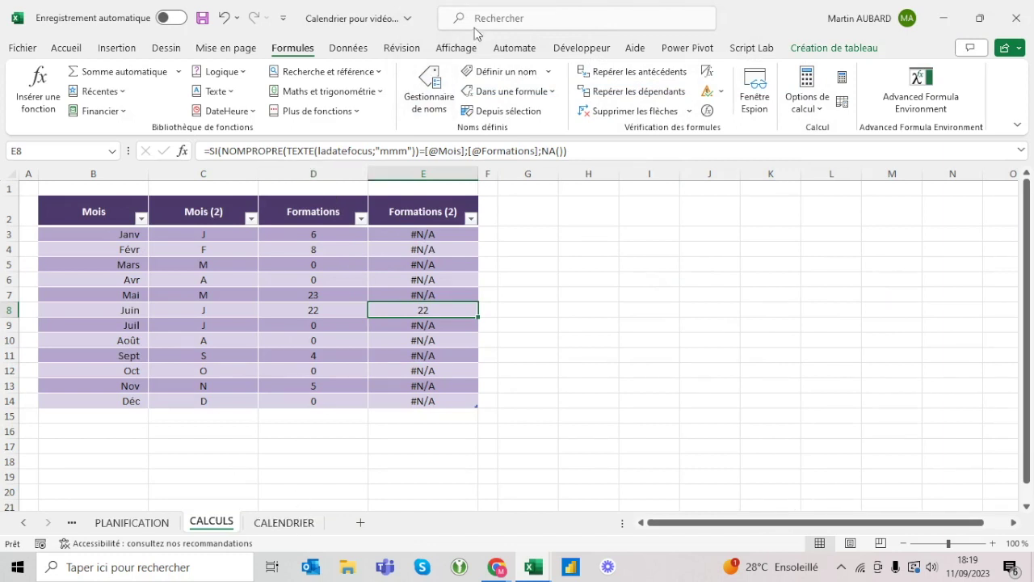
click(456, 48)
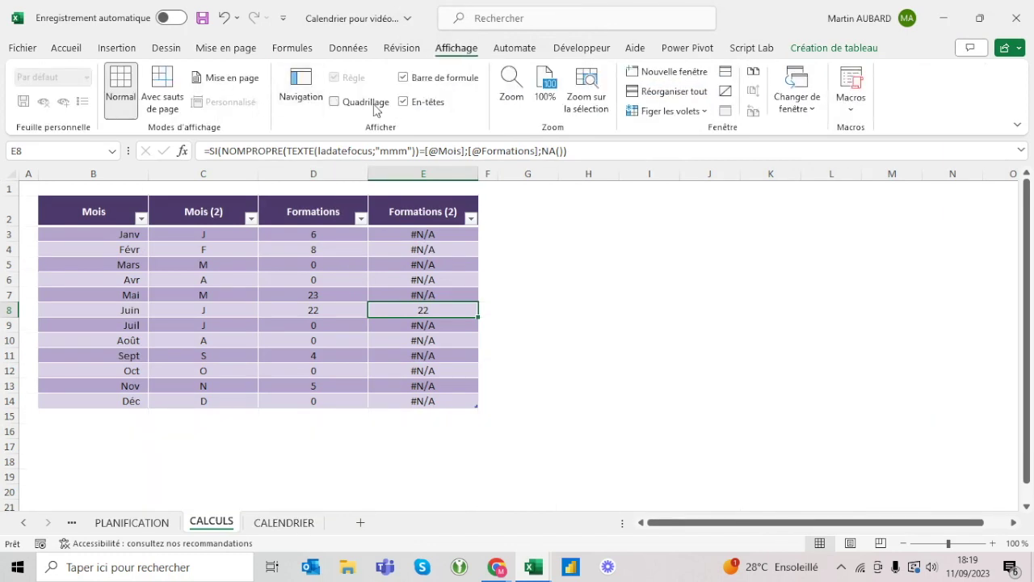
click(323, 399)
click(323, 417)
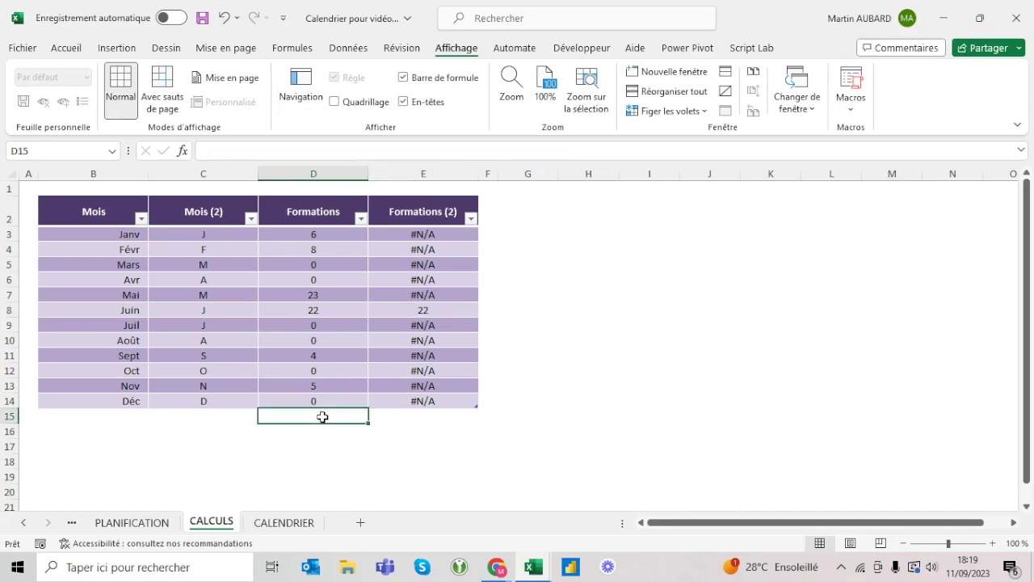
click(331, 232)
click(796, 50)
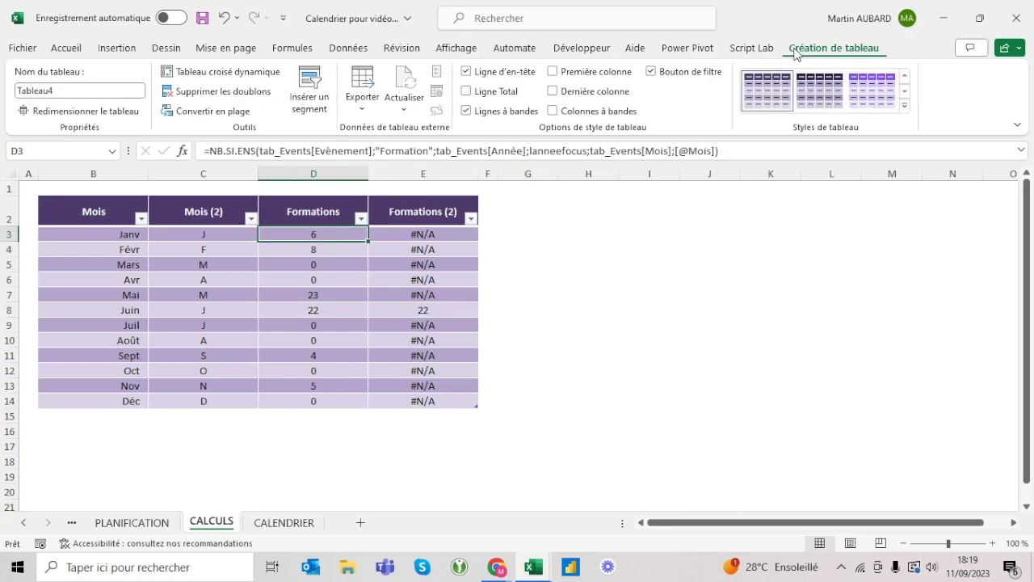
click(651, 71)
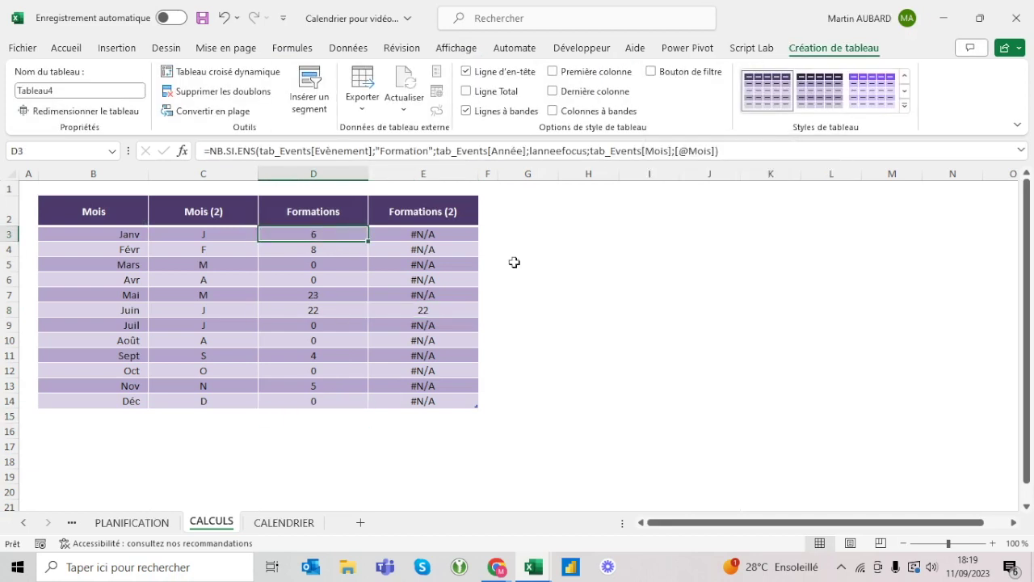
Zoom the CALCULS sheet out to 80% and review the sheets, ending on CALENDRIER.
key(ctrl+Page_Down)
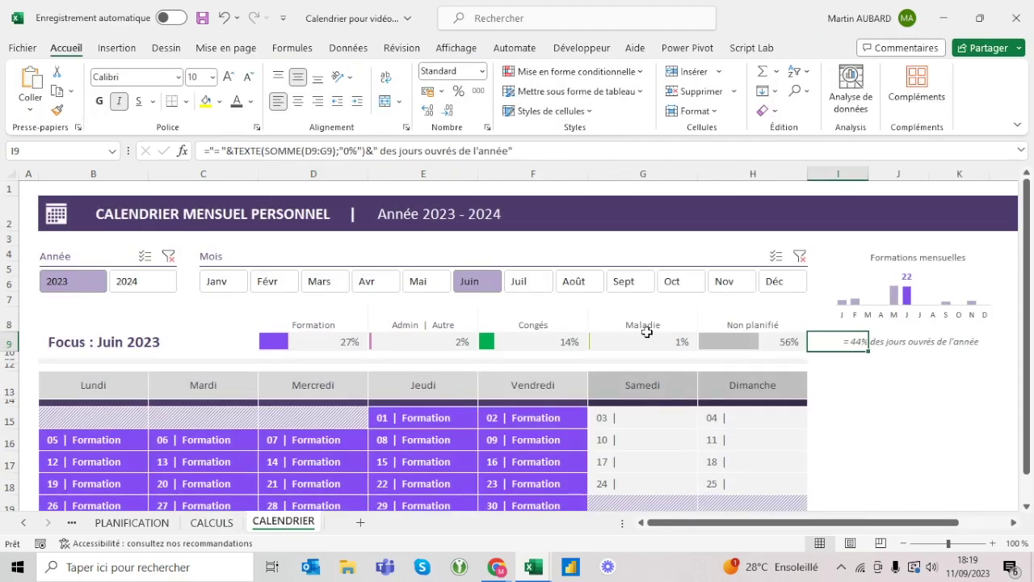
click(212, 522)
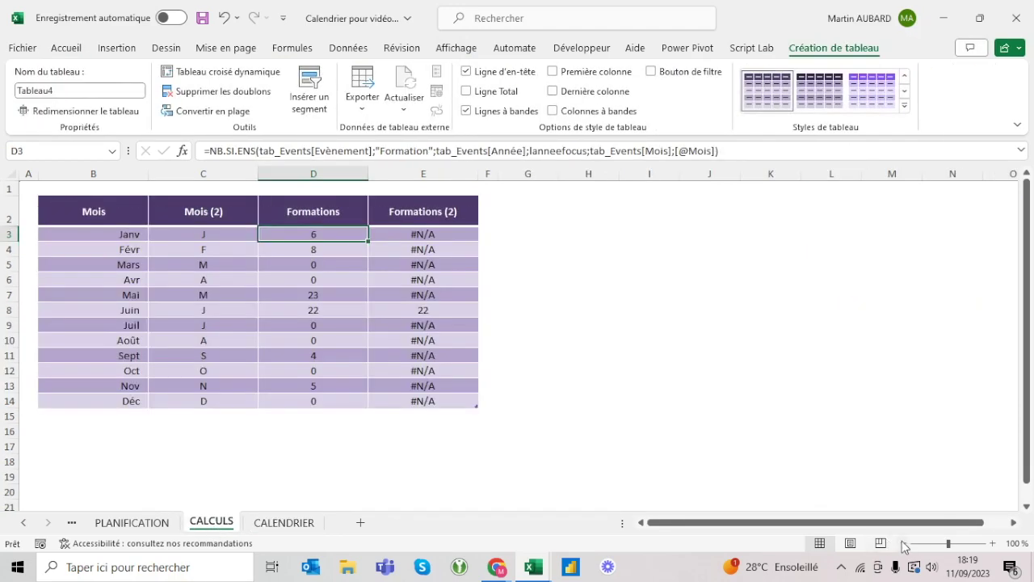
click(902, 544)
click(903, 544)
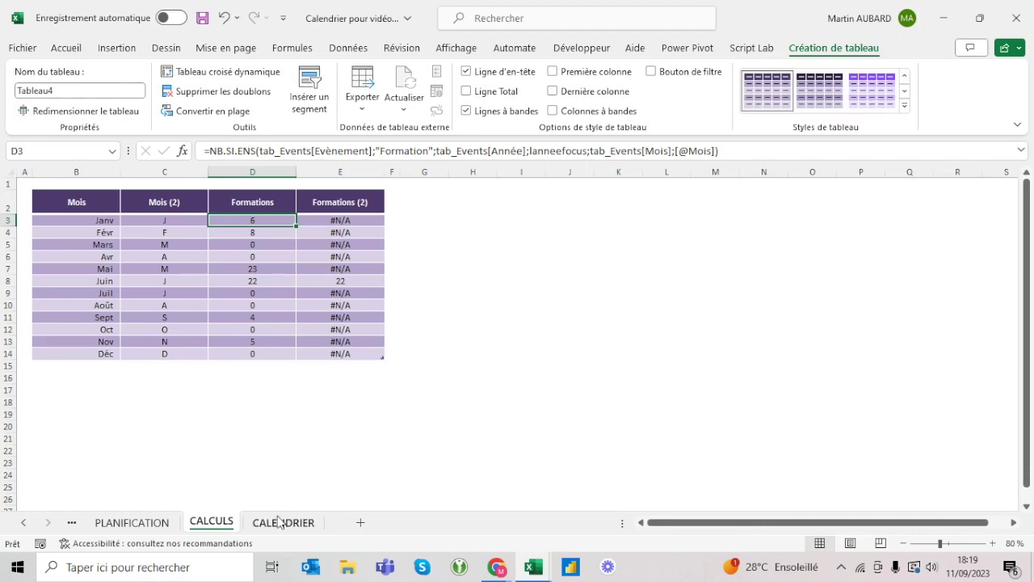
click(277, 521)
click(211, 523)
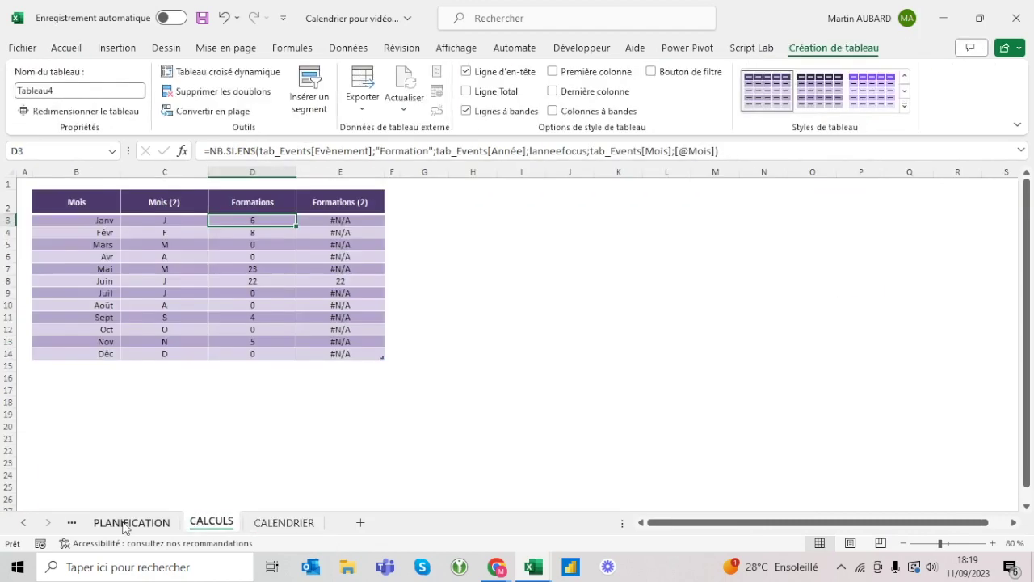
click(161, 523)
click(206, 524)
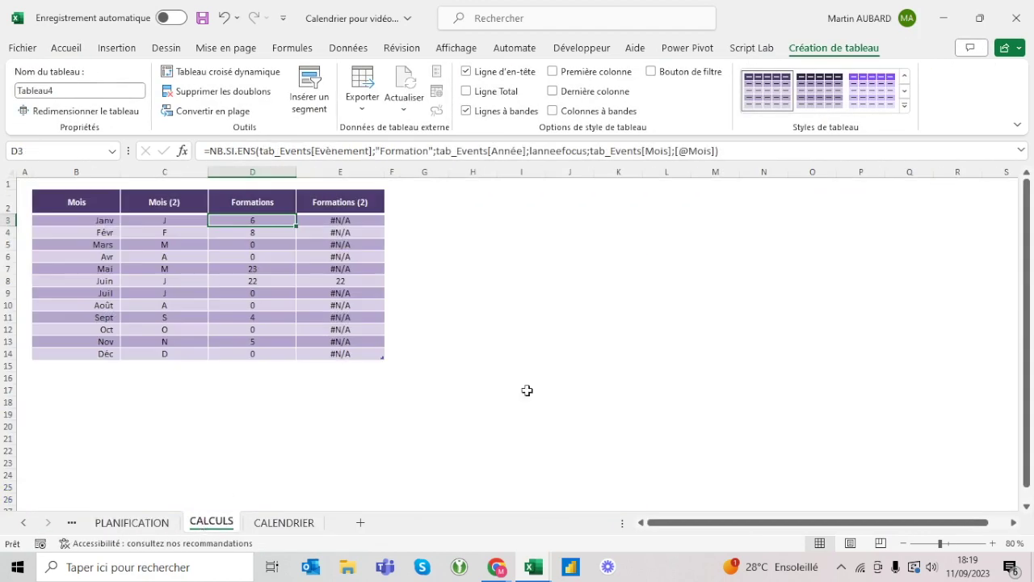
click(279, 523)
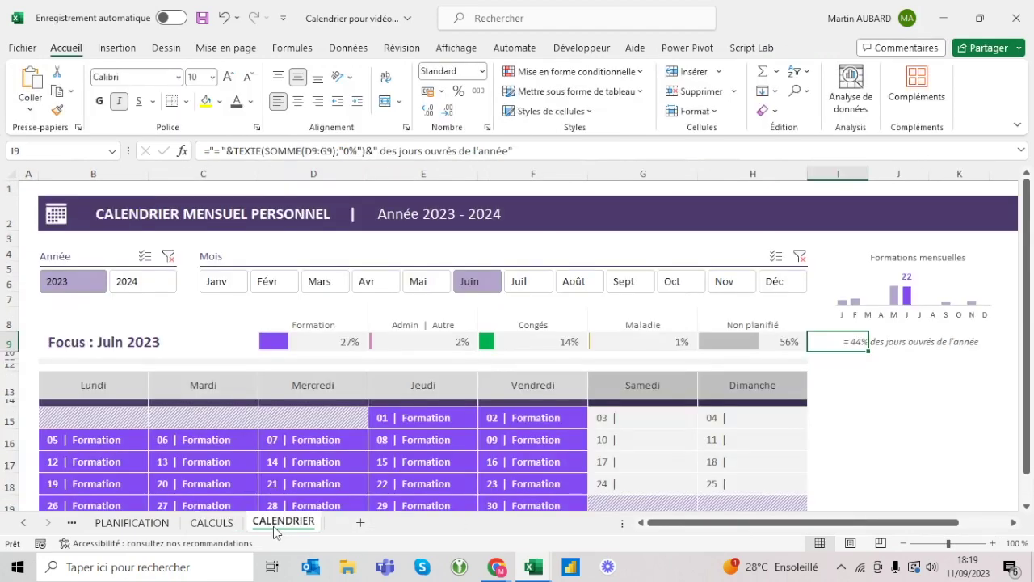
Collapse the ribbon, show Mars 2023 in the calendar, and select the percentage bars D8:H9.
double_click(71, 50)
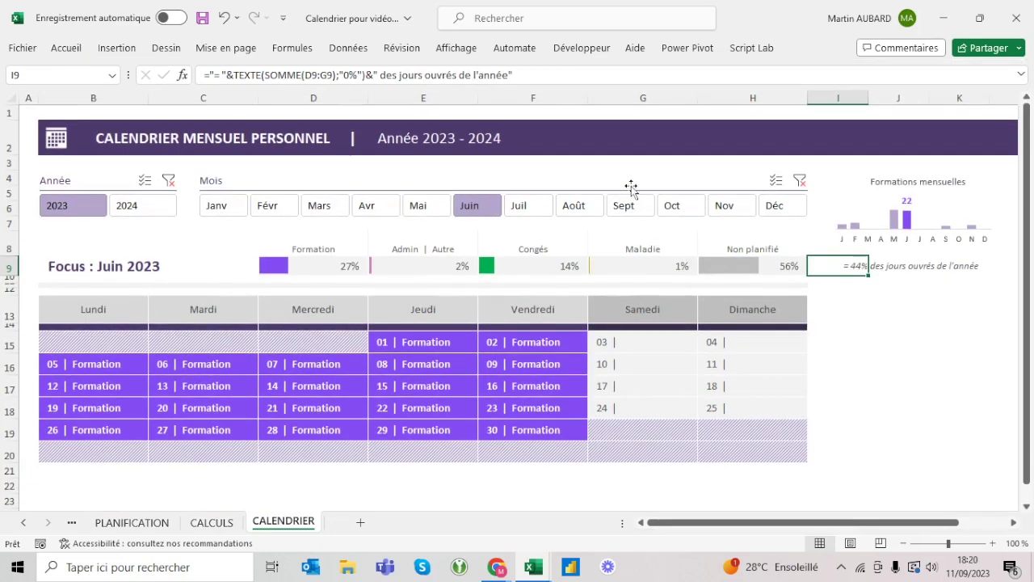
drag(840, 311, 942, 443)
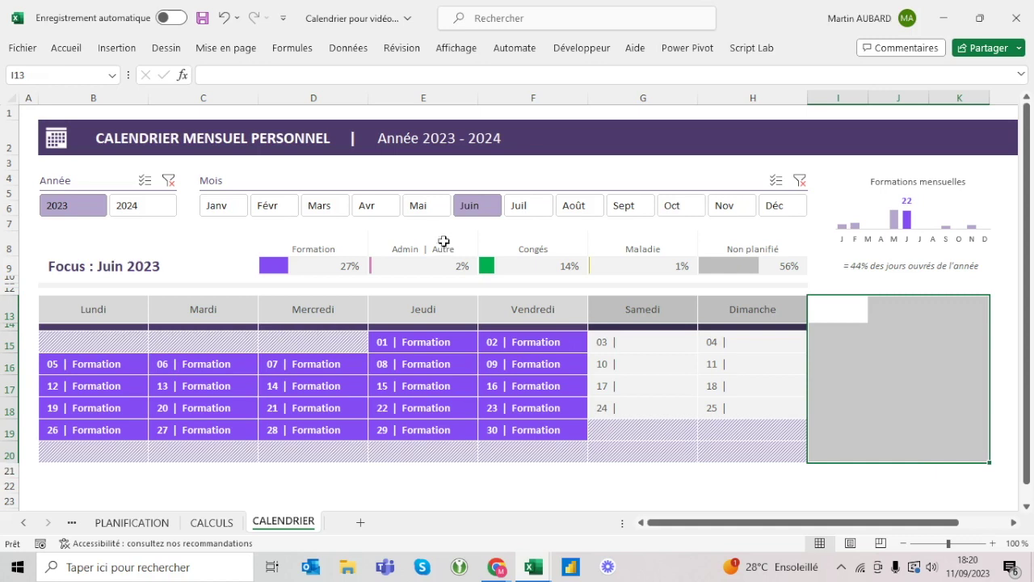
click(427, 207)
click(369, 211)
click(317, 208)
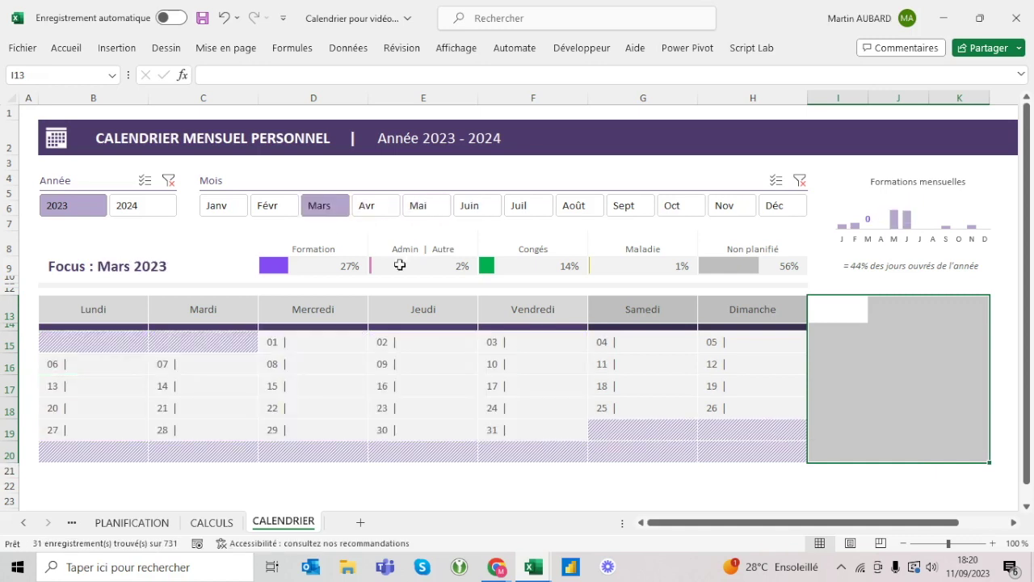
drag(326, 253, 763, 268)
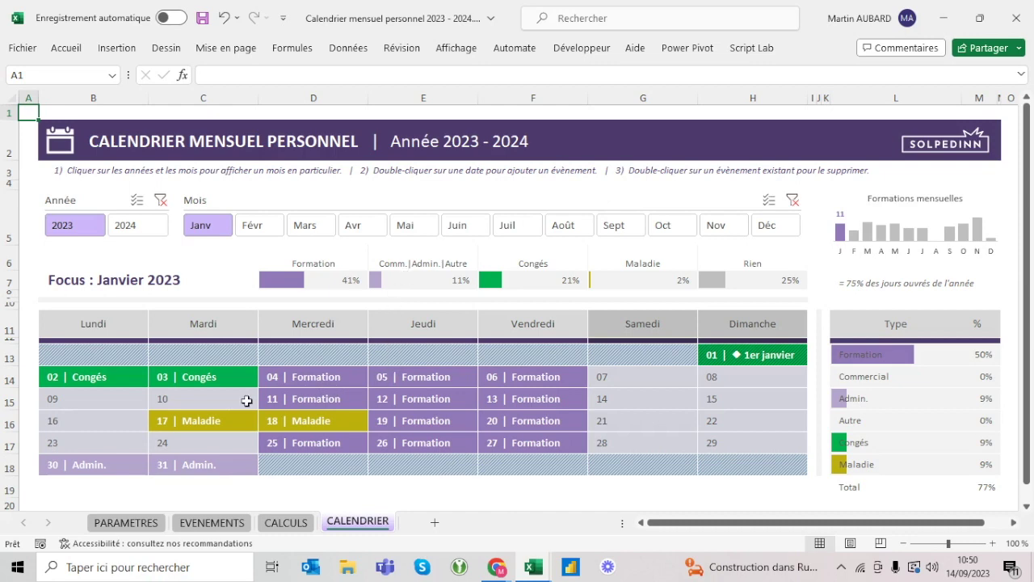
double_click(199, 401)
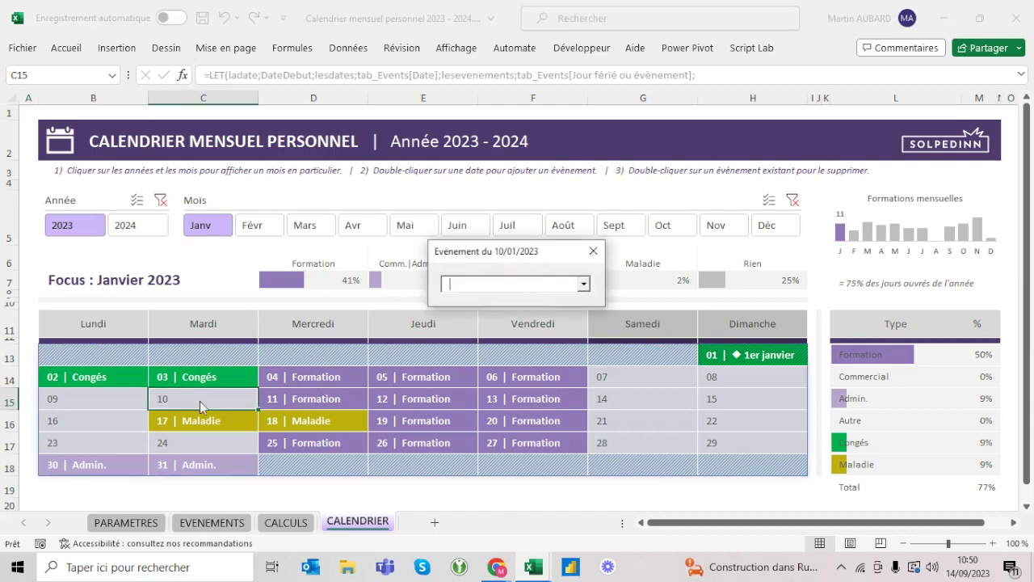
click(582, 284)
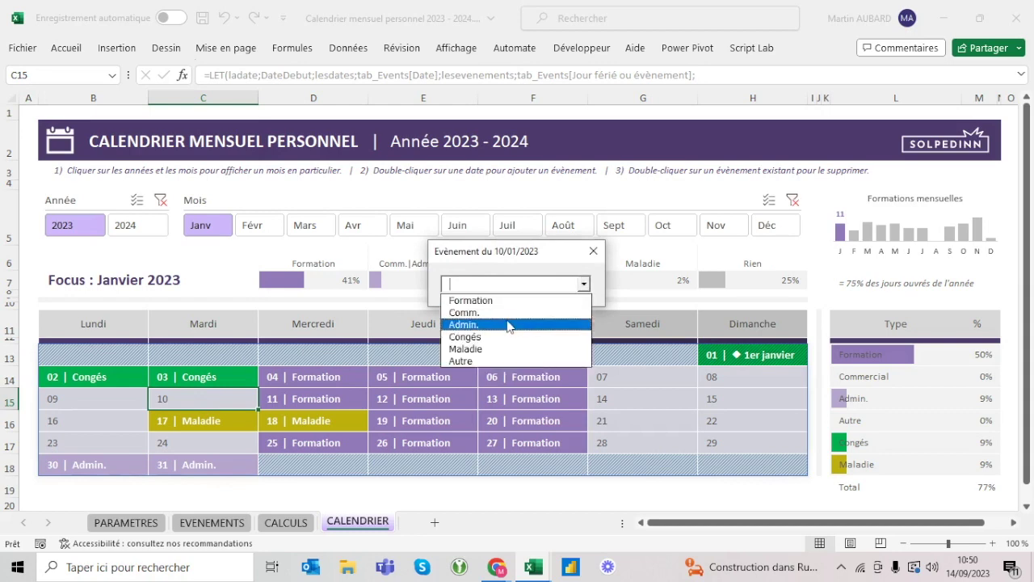
click(482, 350)
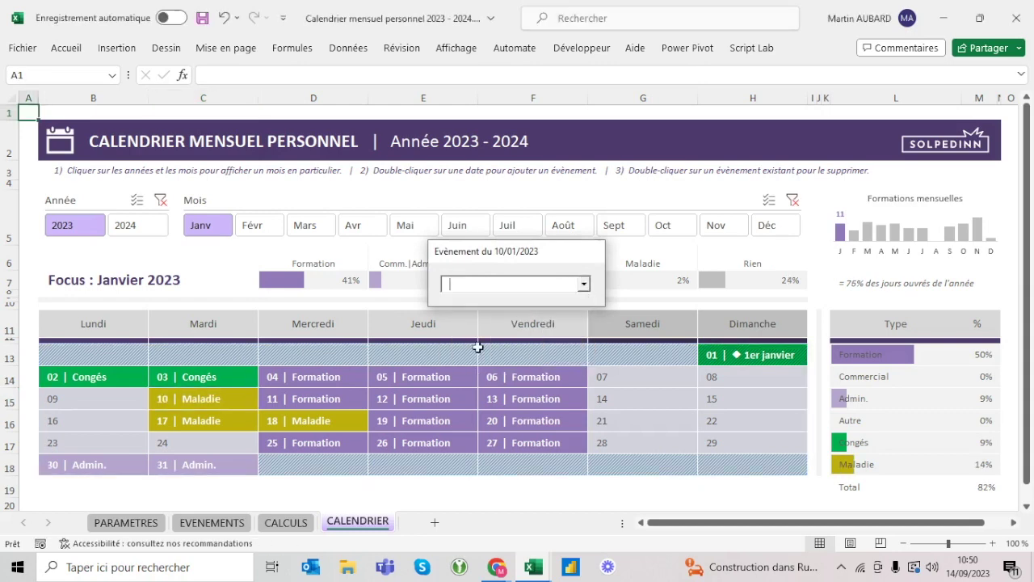
double_click(217, 382)
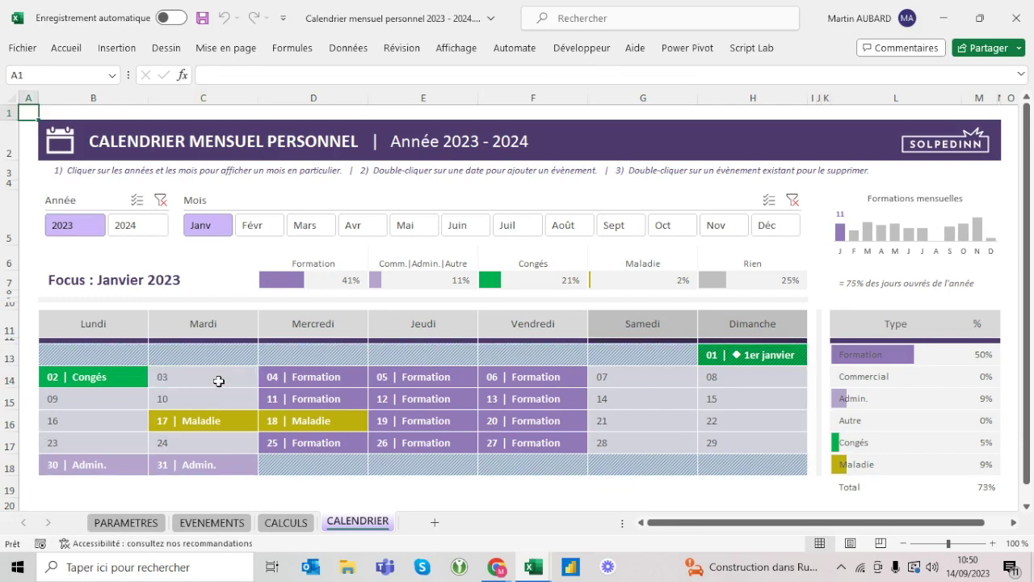
double_click(198, 381)
click(583, 283)
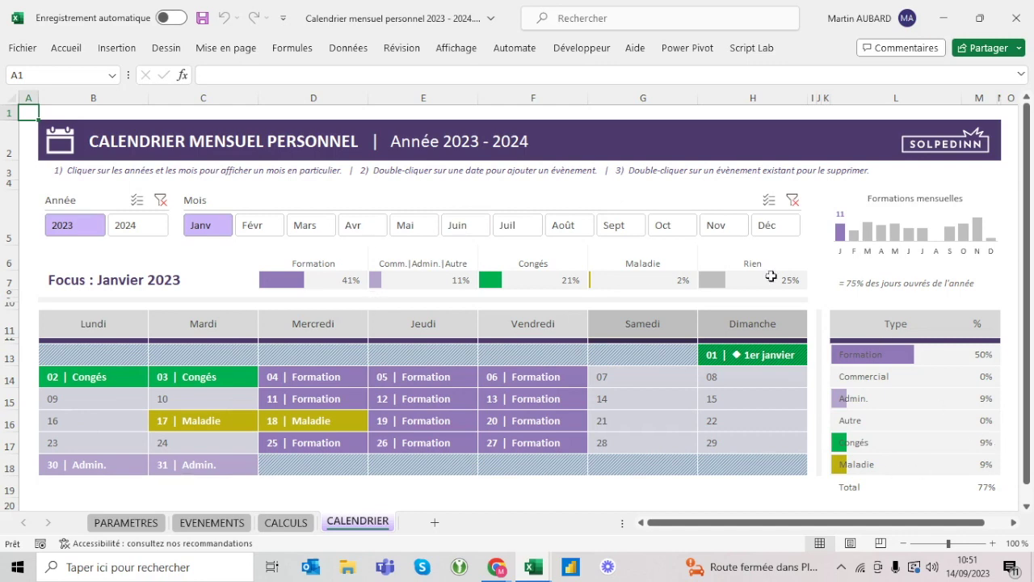
click(259, 226)
click(307, 225)
click(366, 230)
click(411, 226)
click(360, 227)
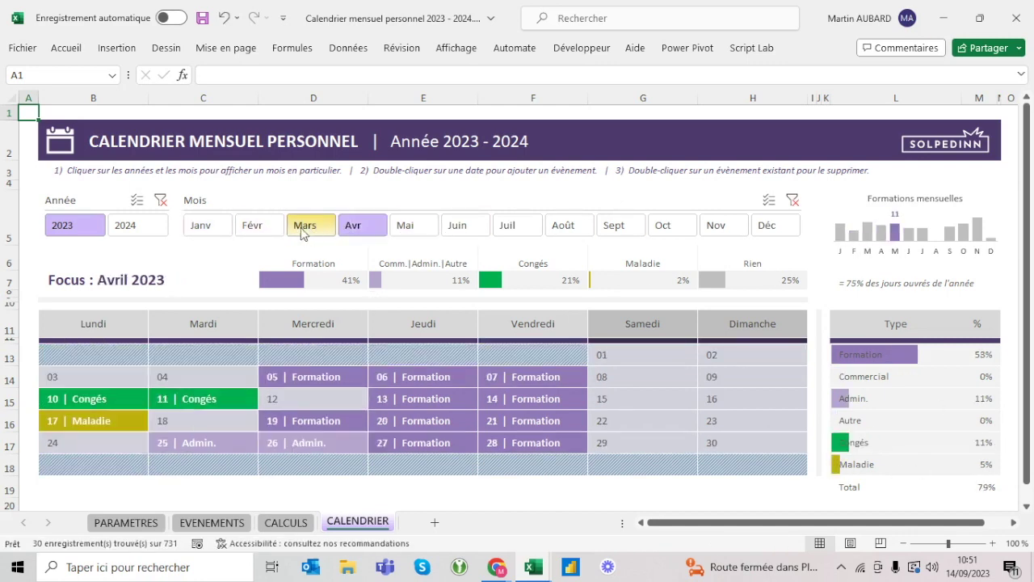
click(307, 227)
click(128, 228)
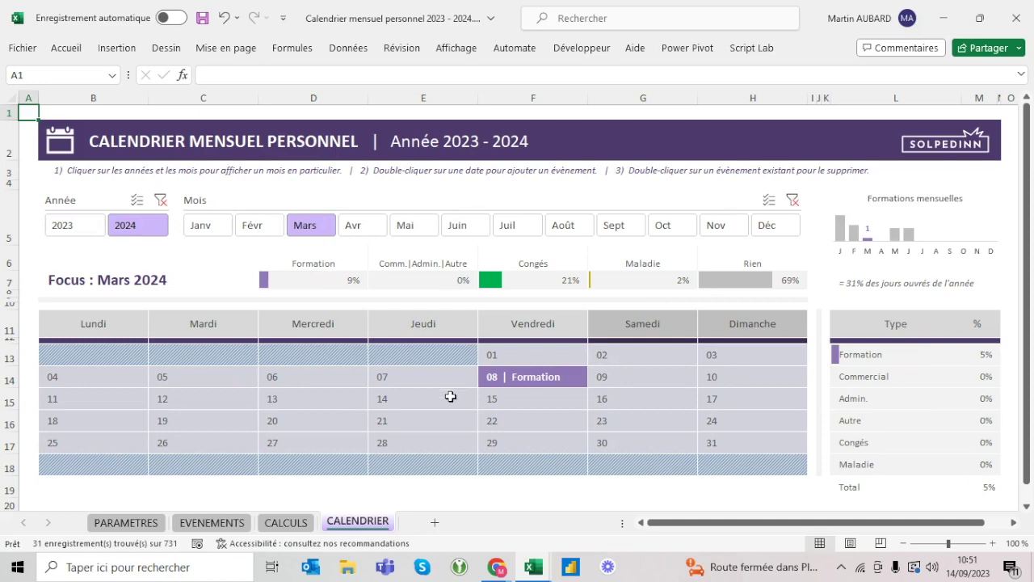
click(209, 226)
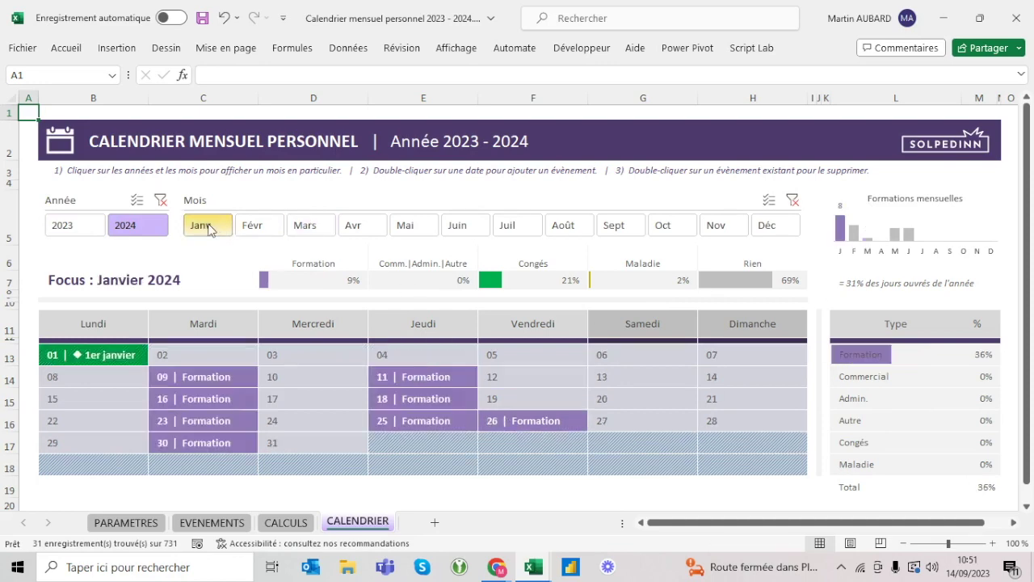
click(80, 226)
key(alt+Tab)
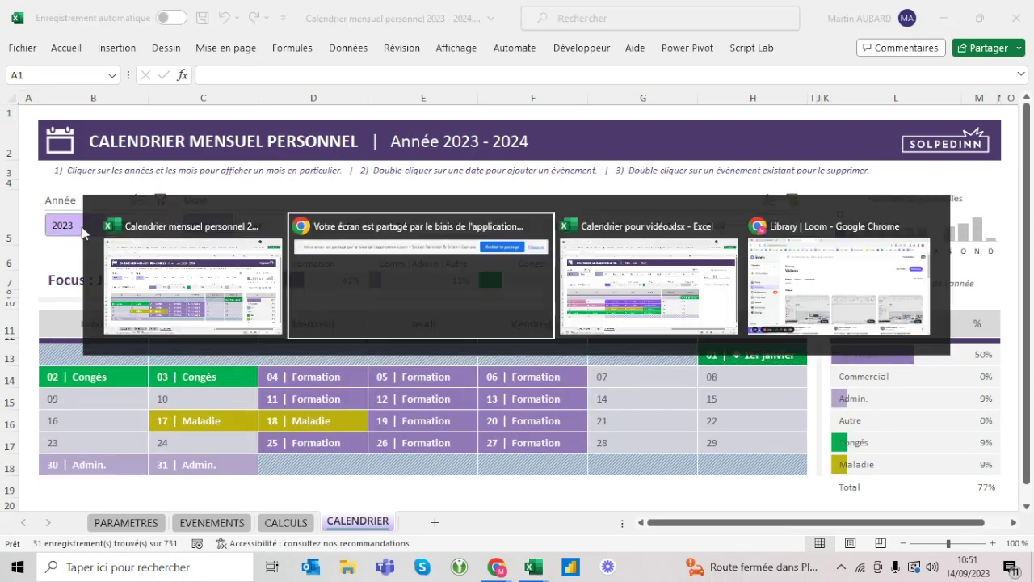
key(alt+Tab)
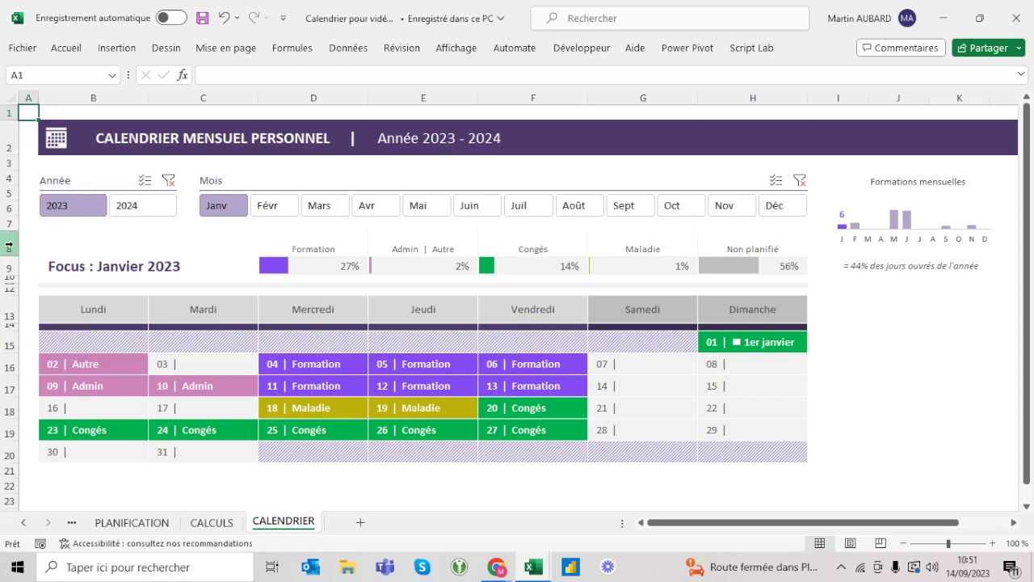
Set row 8's height to 45, then select the Formations mensuelles chart.
drag(10, 243, 9, 264)
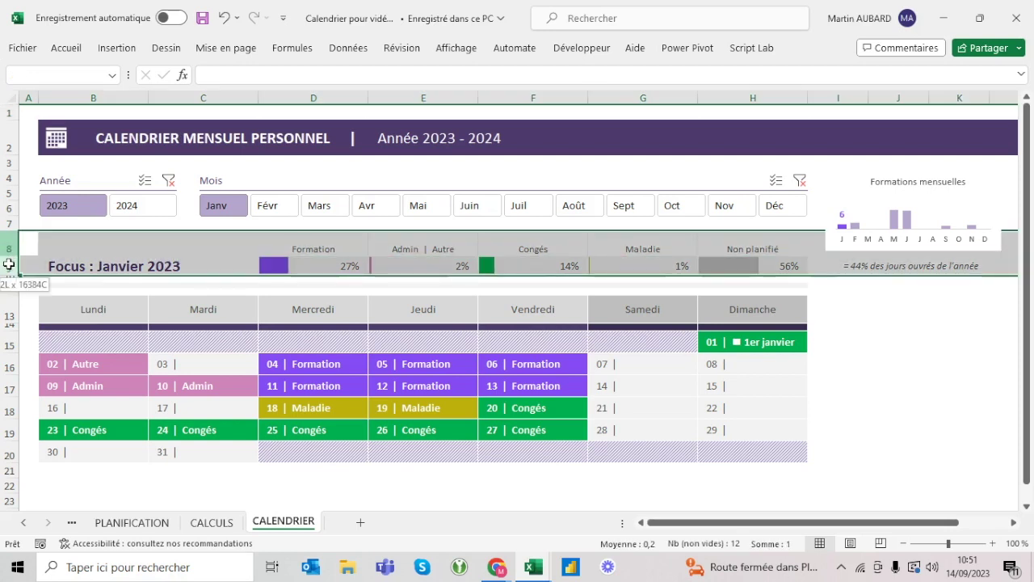
drag(8, 264, 4, 248)
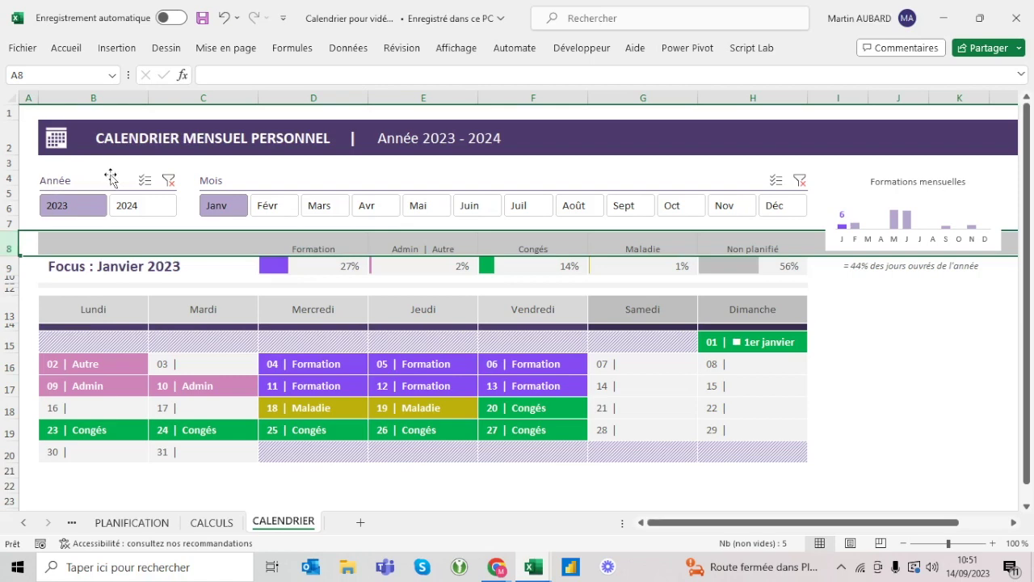
right_click(3, 242)
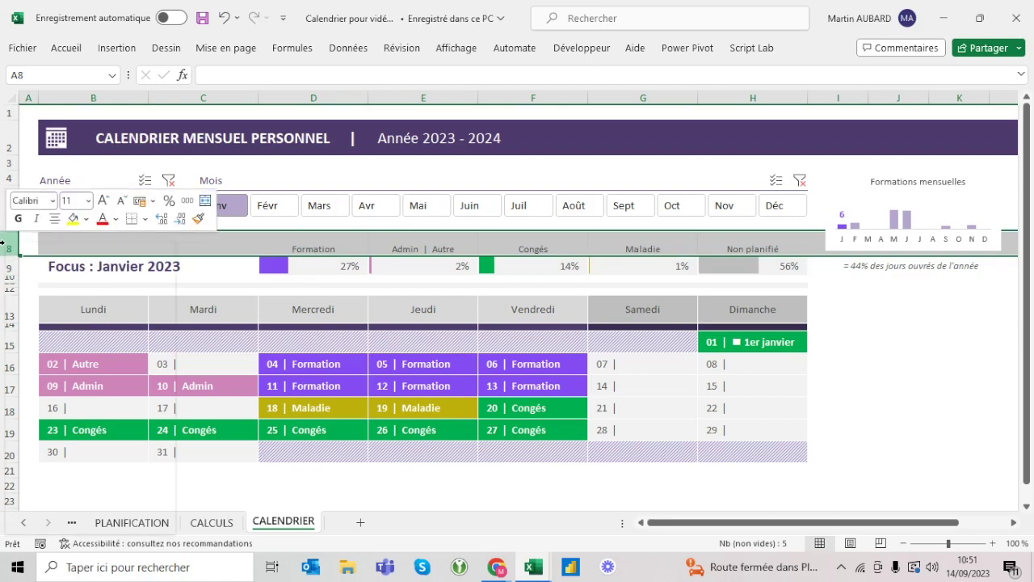
click(71, 480)
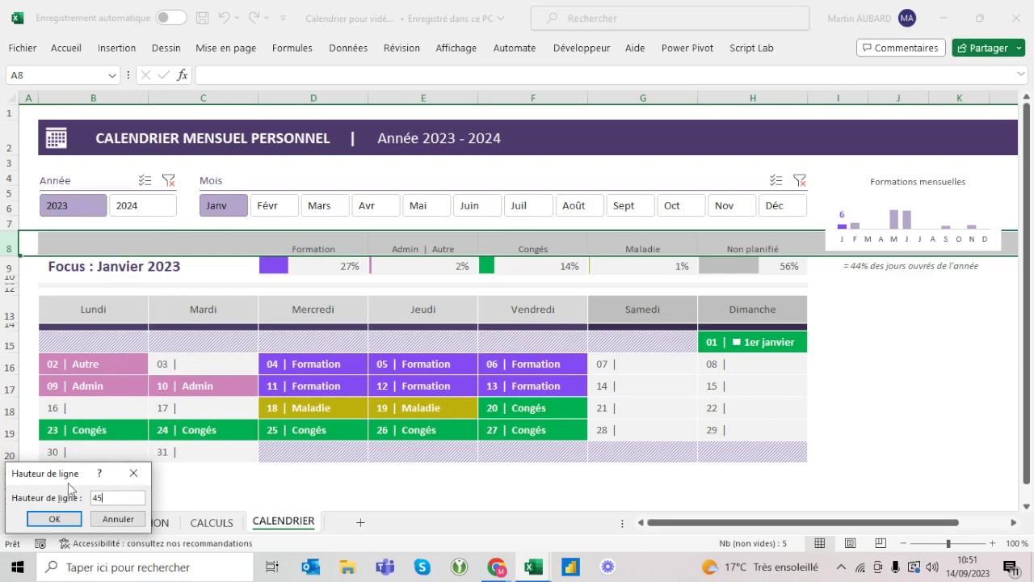
key(Return)
click(844, 261)
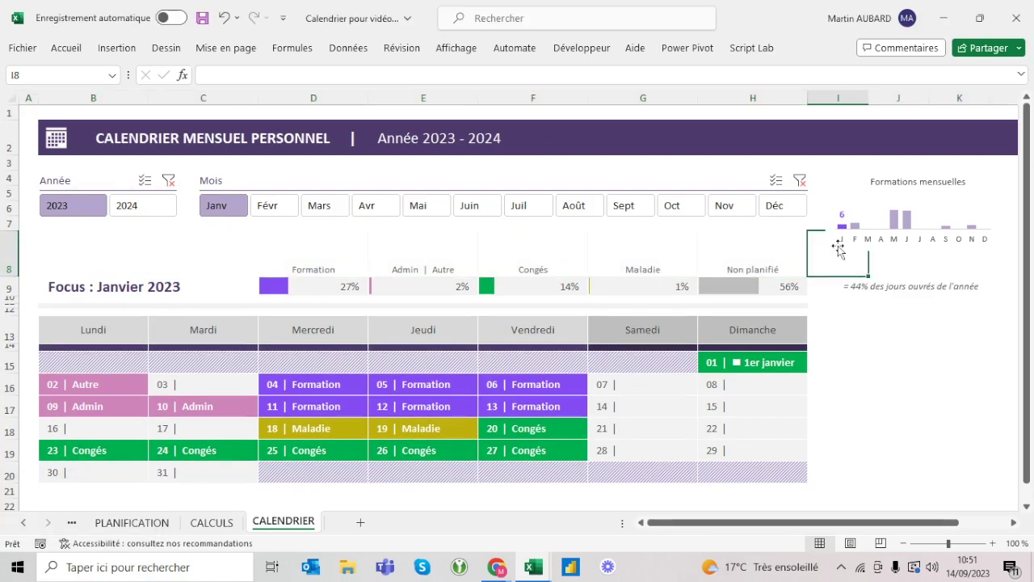
click(836, 182)
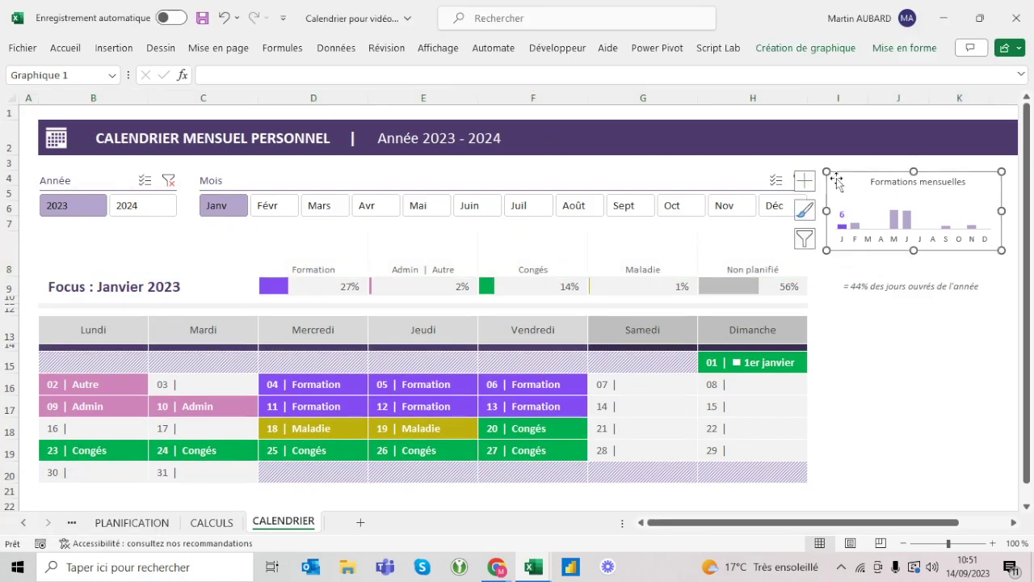
Insert and remove a column at J, then undo the row 8 height change.
click(905, 96)
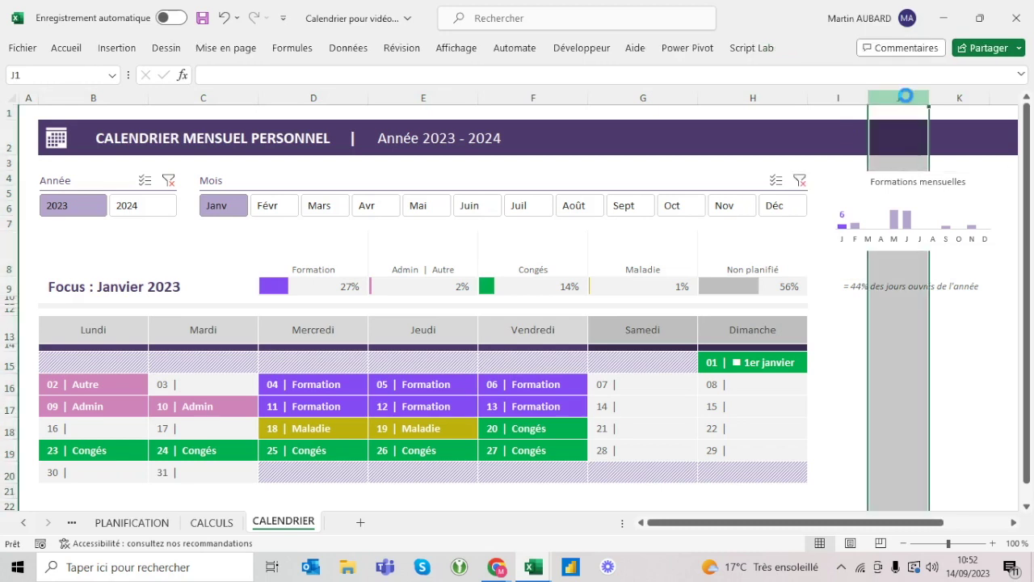
key(ctrl+plus)
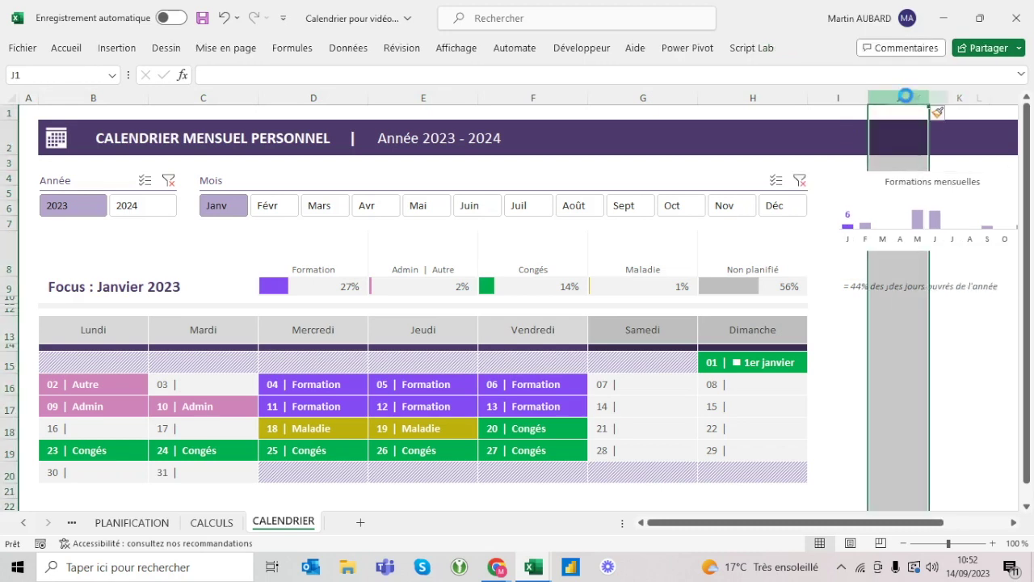
key(ctrl+minus)
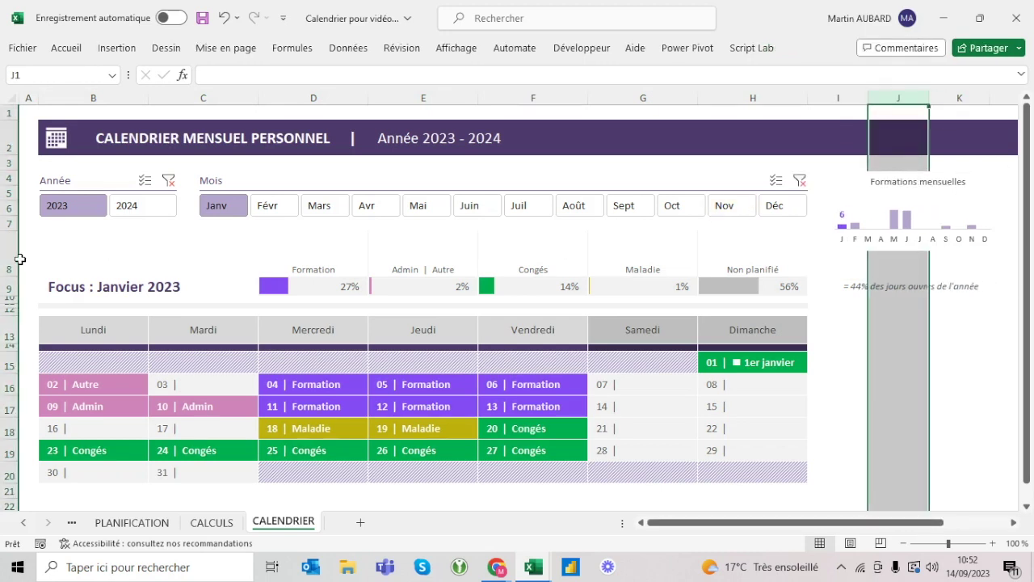
click(219, 18)
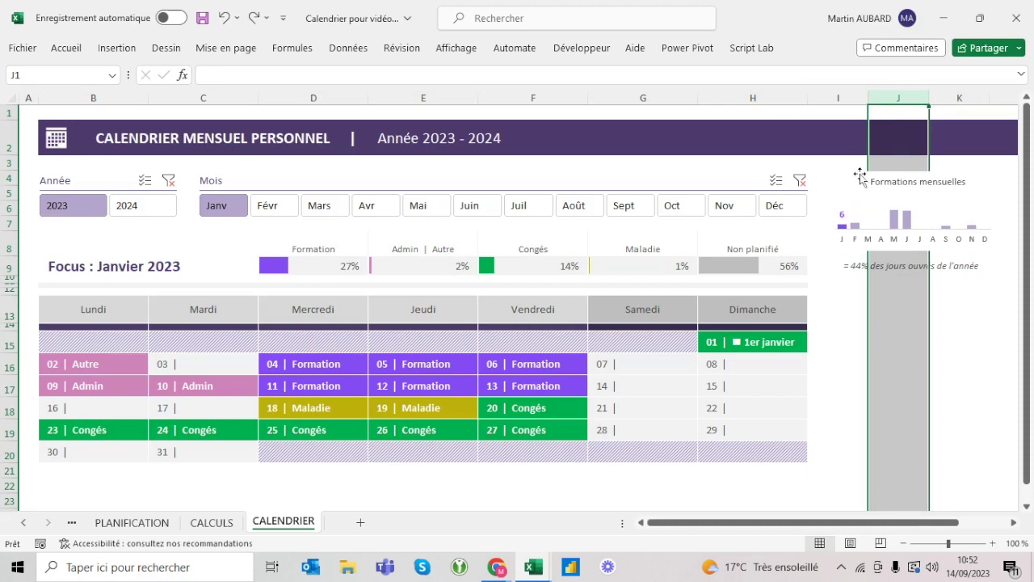
Set the Formations mensuelles chart to not move or resize with cells.
click(854, 178)
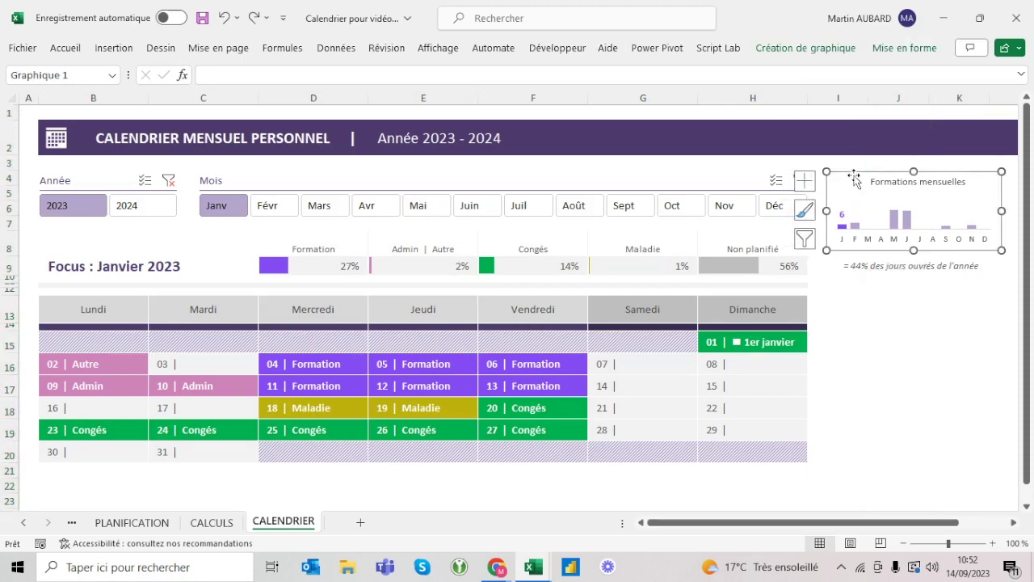
right_click(854, 178)
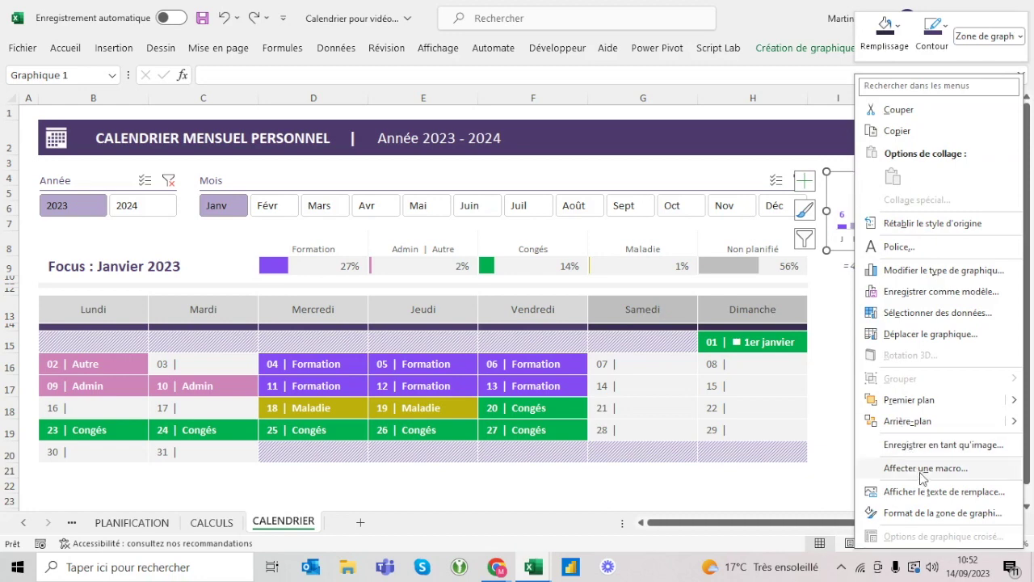
click(916, 517)
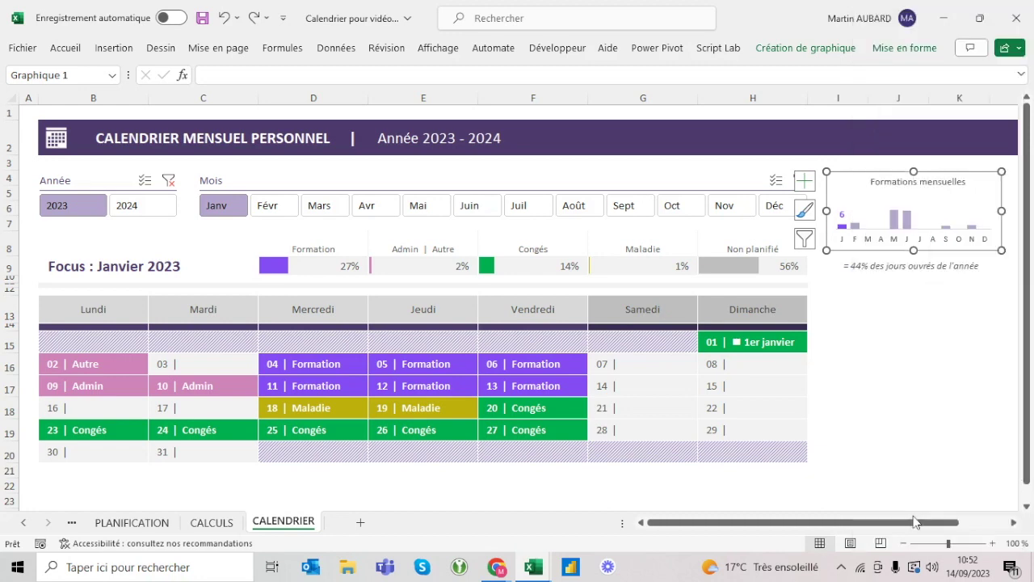
click(857, 162)
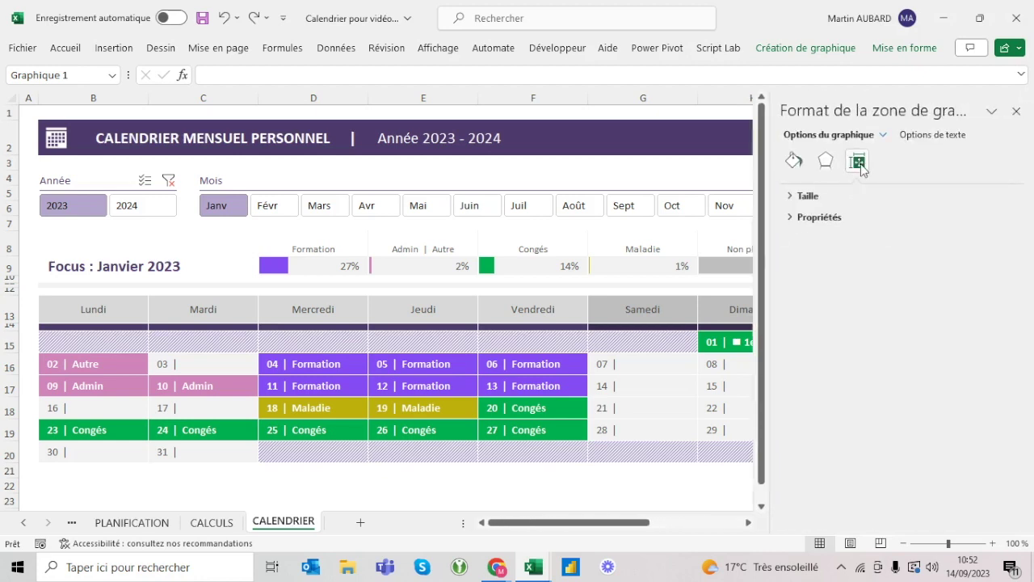
click(812, 220)
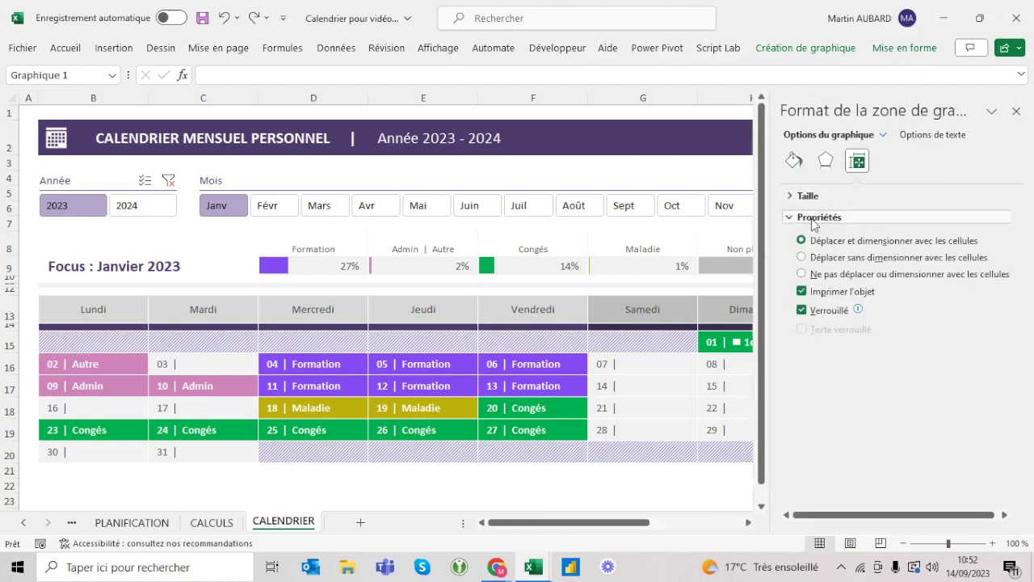
click(832, 275)
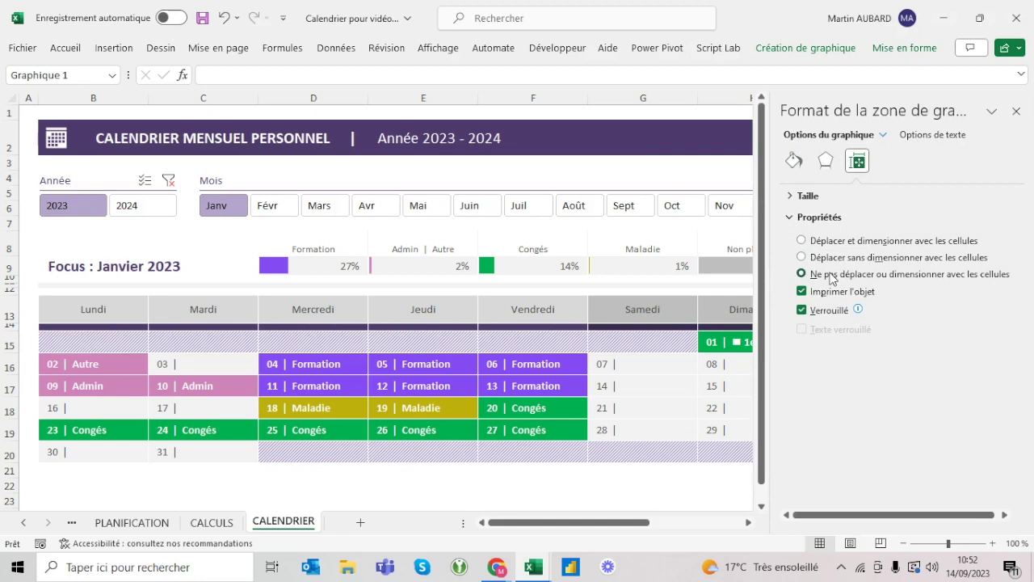
click(1016, 114)
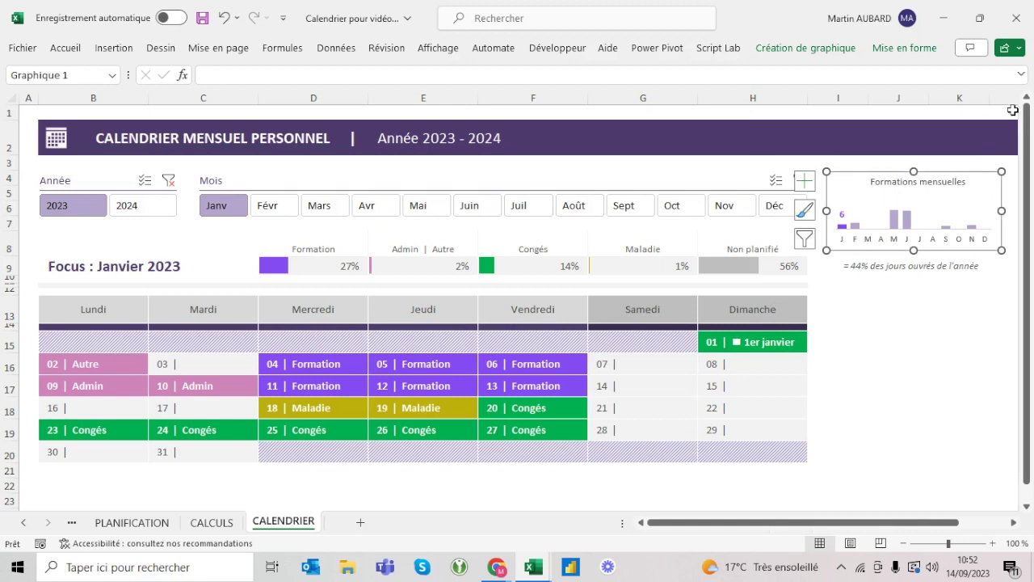
click(897, 110)
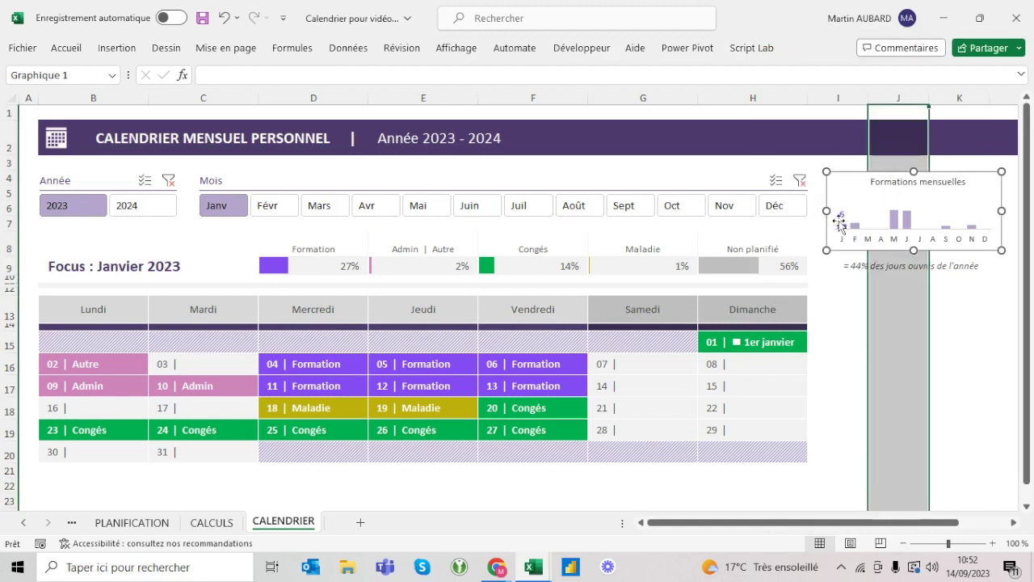
Set row 8's height to 33.
click(3, 242)
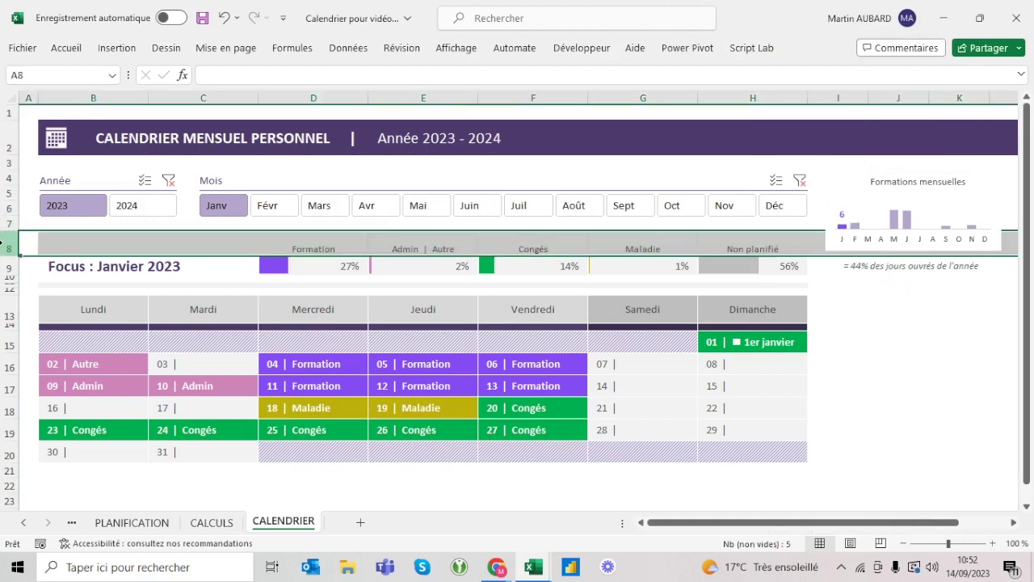
right_click(3, 242)
click(76, 478)
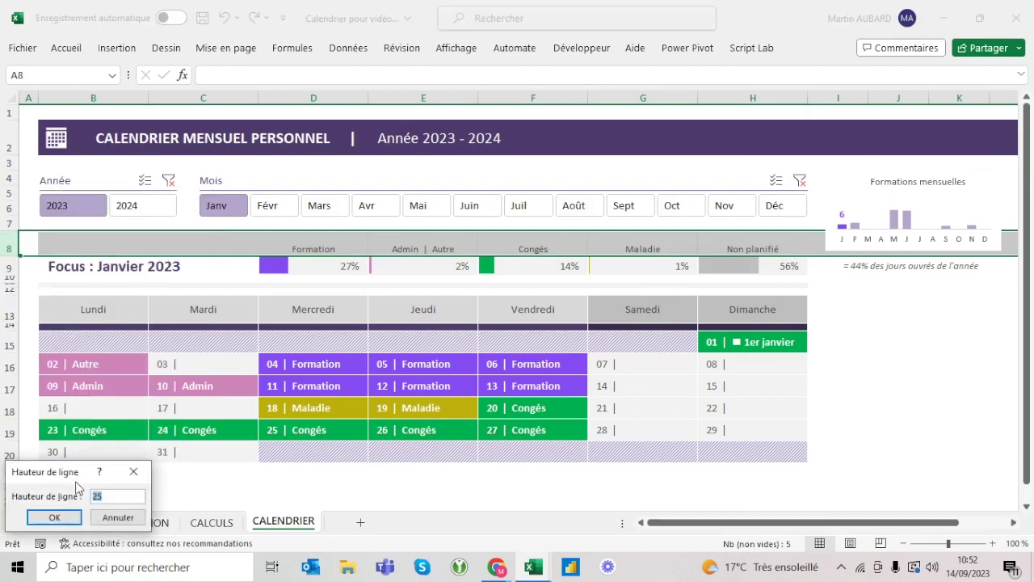
text(3)
key(Return)
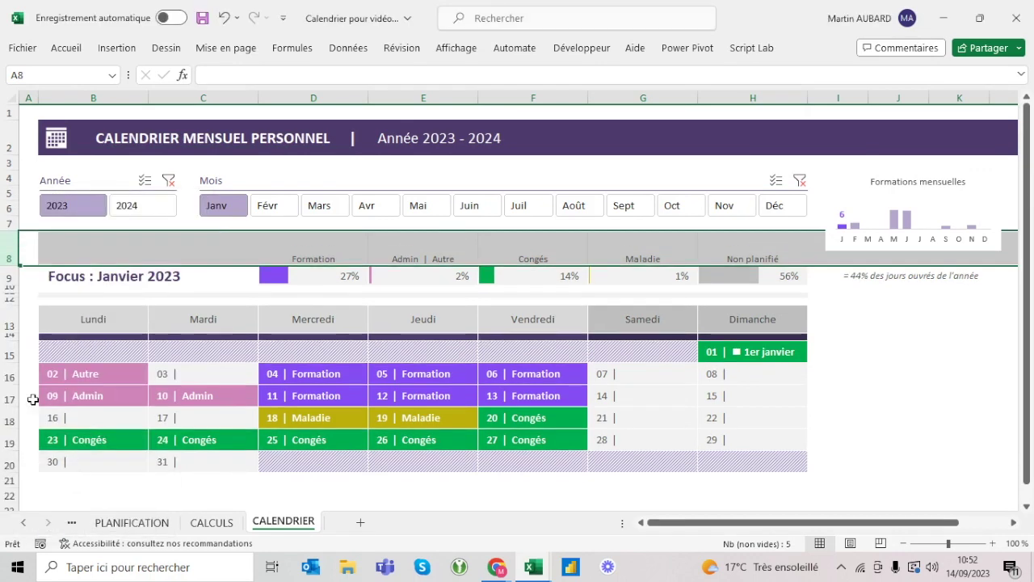
Raise the height of row 9, the Focus row.
click(5, 275)
right_click(5, 276)
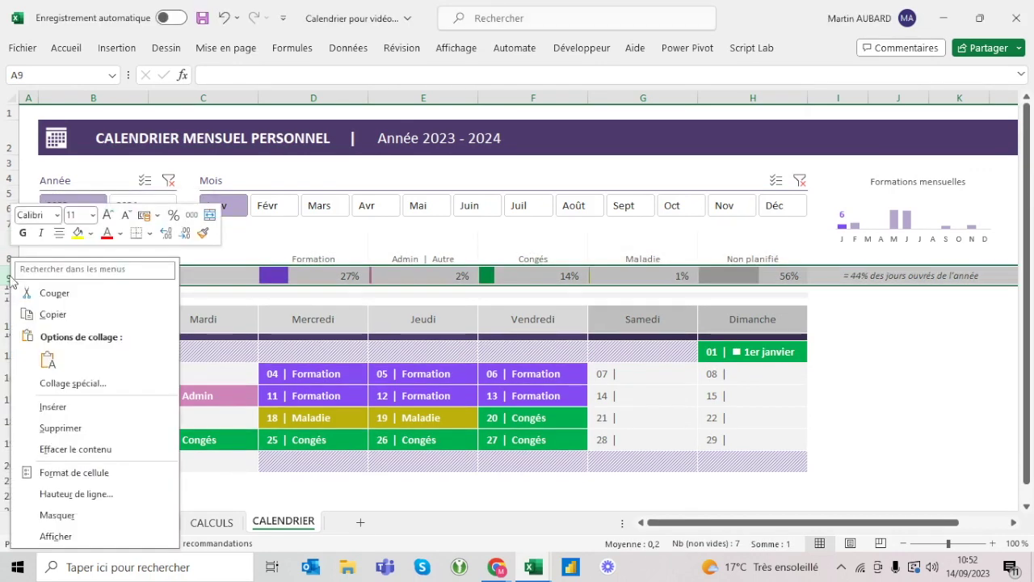
click(74, 492)
text(4)
key(Return)
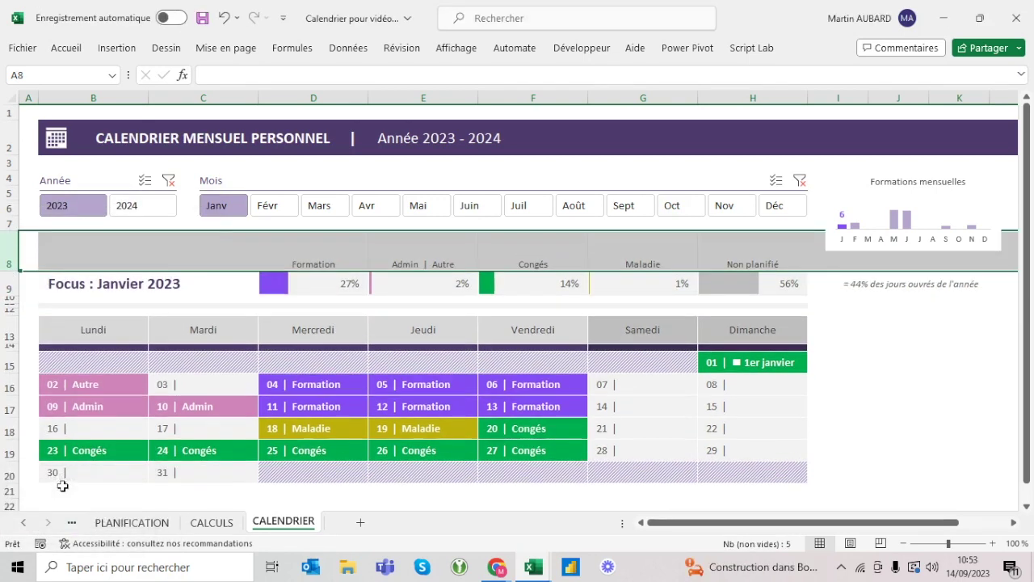
click(76, 492)
Review the dashboard area, then select both the Année and Mois slicers together.
click(30, 112)
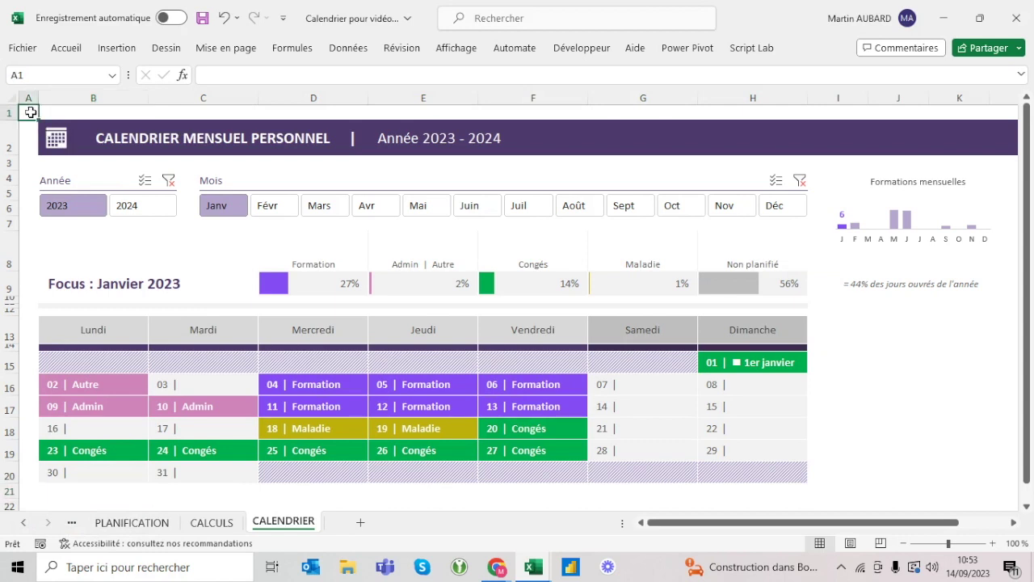
drag(30, 112, 997, 499)
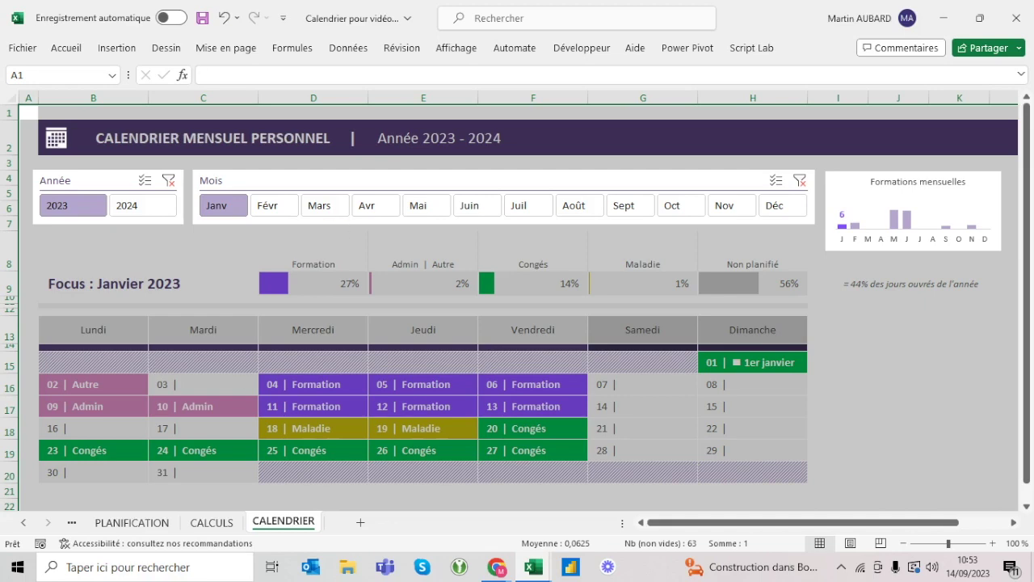
click(4, 139)
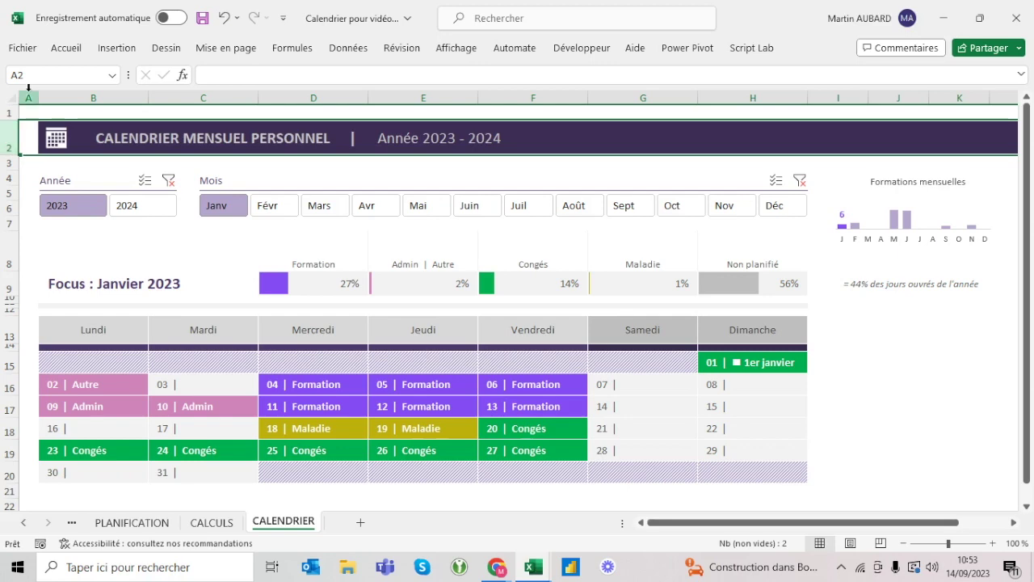
click(29, 112)
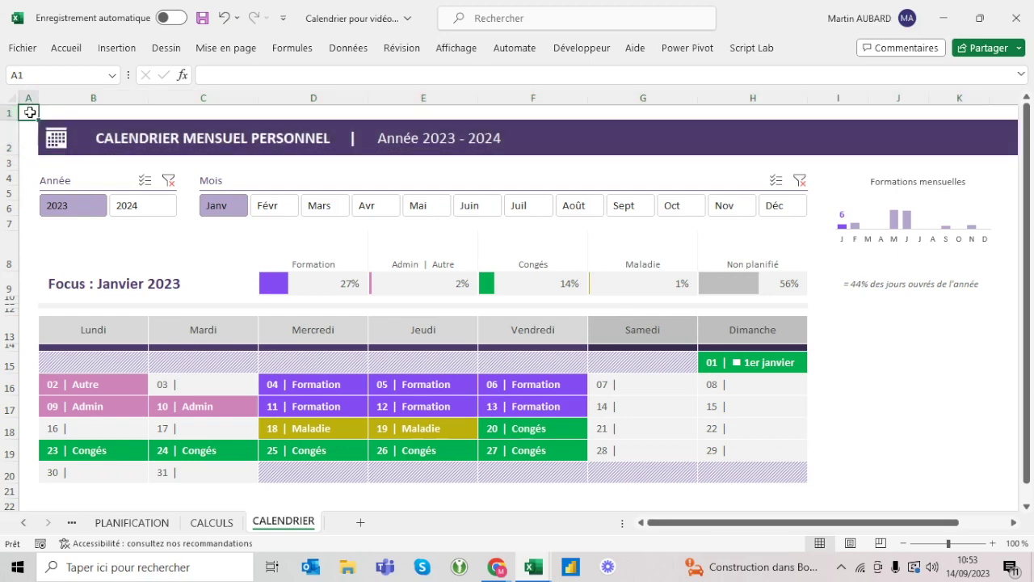
click(118, 177)
ctrl+click(264, 178)
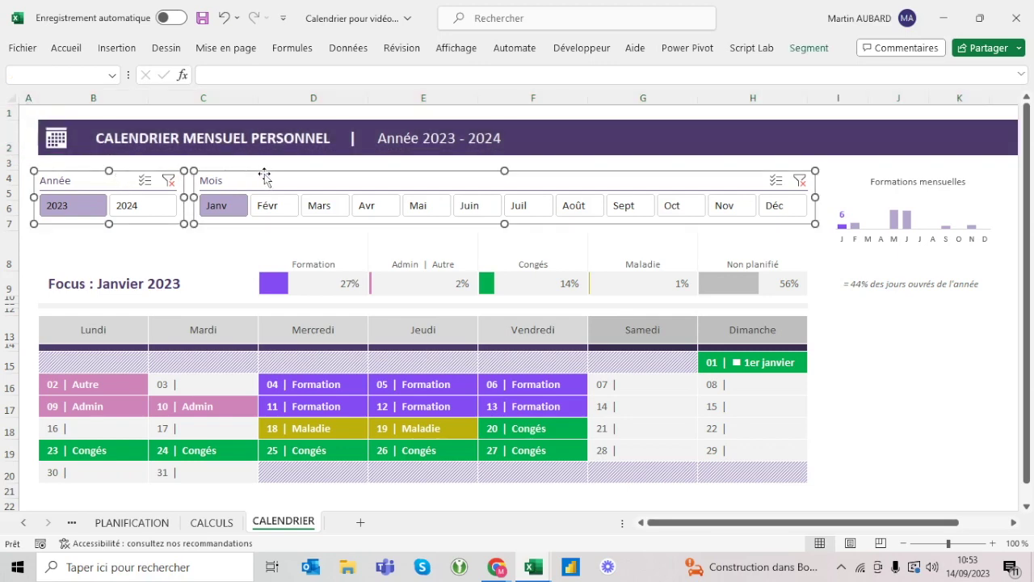
Set both slicers to 2,2 cm high with 1 cm tall buttons.
click(809, 48)
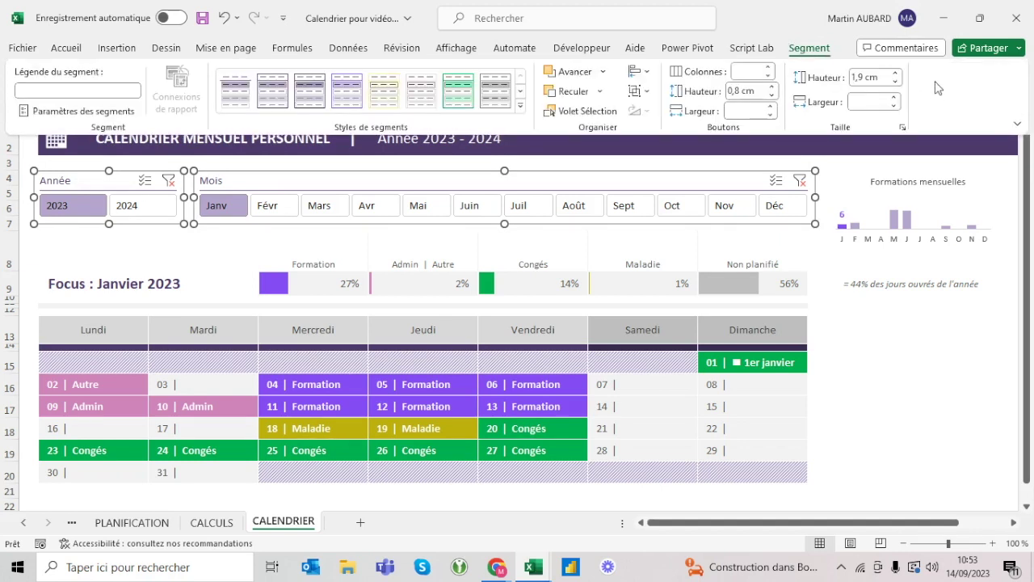
click(895, 72)
click(895, 73)
click(895, 73)
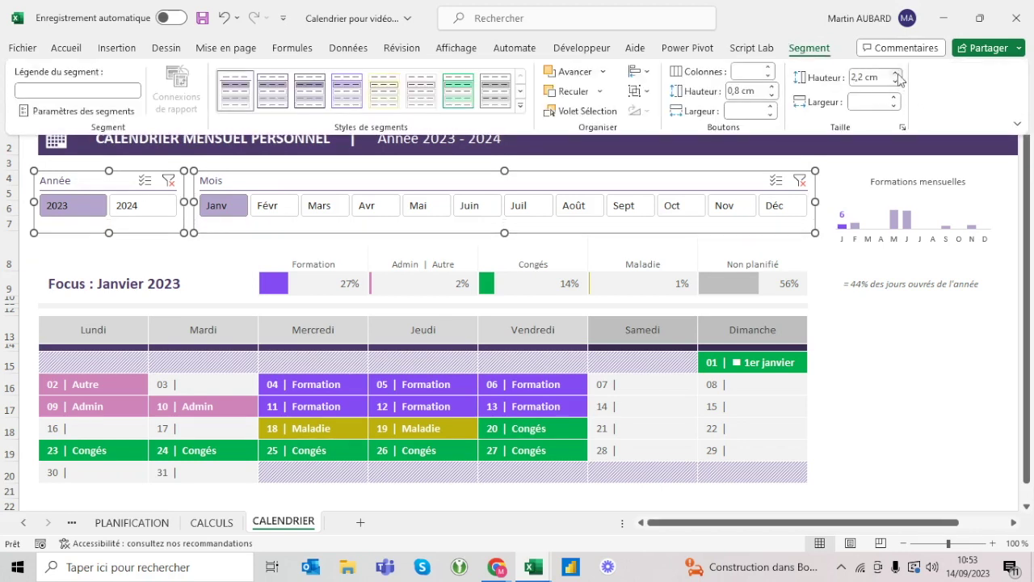
click(771, 87)
click(772, 86)
click(771, 86)
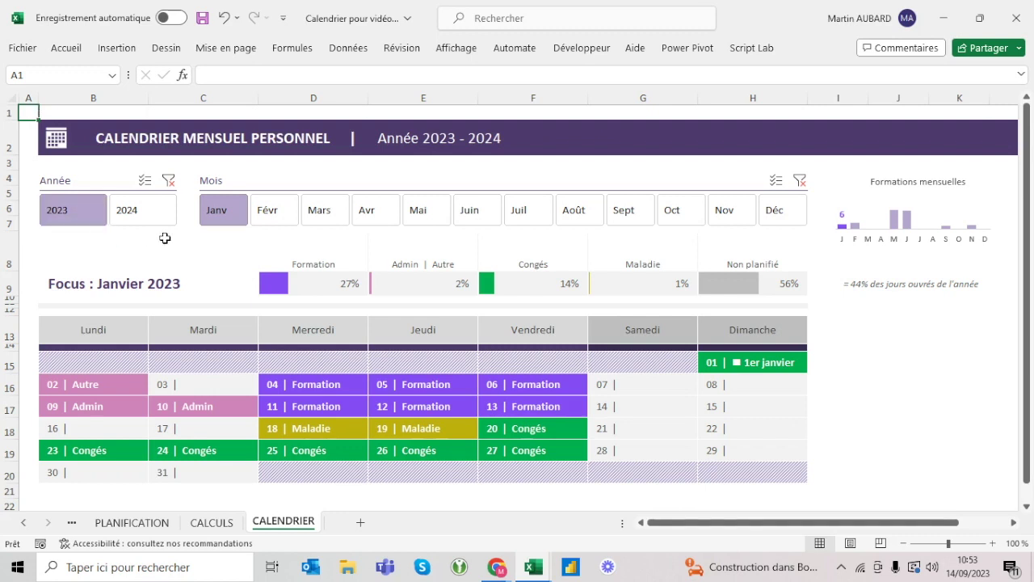
Set row 9, the Focus : Janvier 2023 line, to a height of 28.
click(6, 283)
right_click(7, 284)
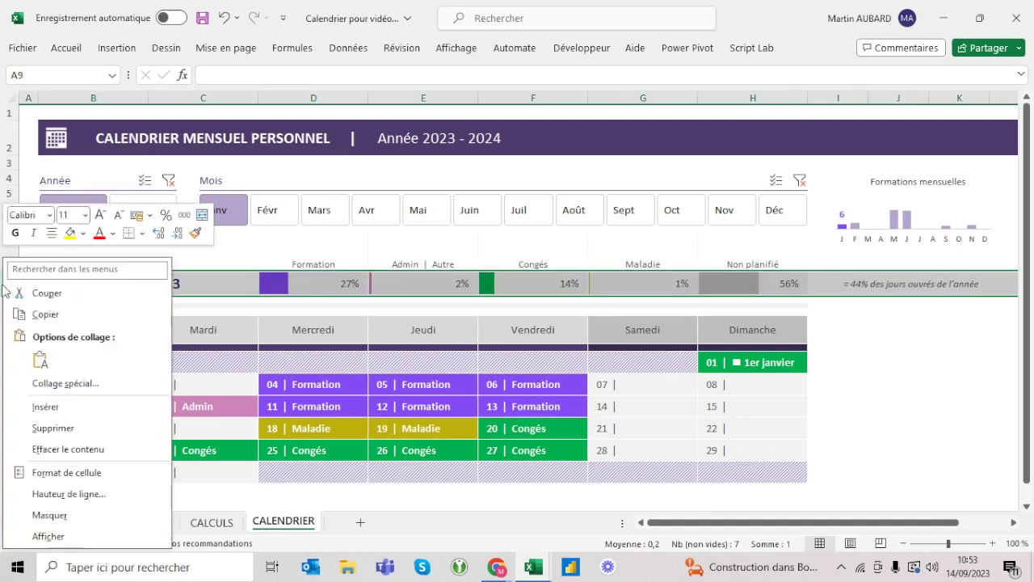
click(66, 495)
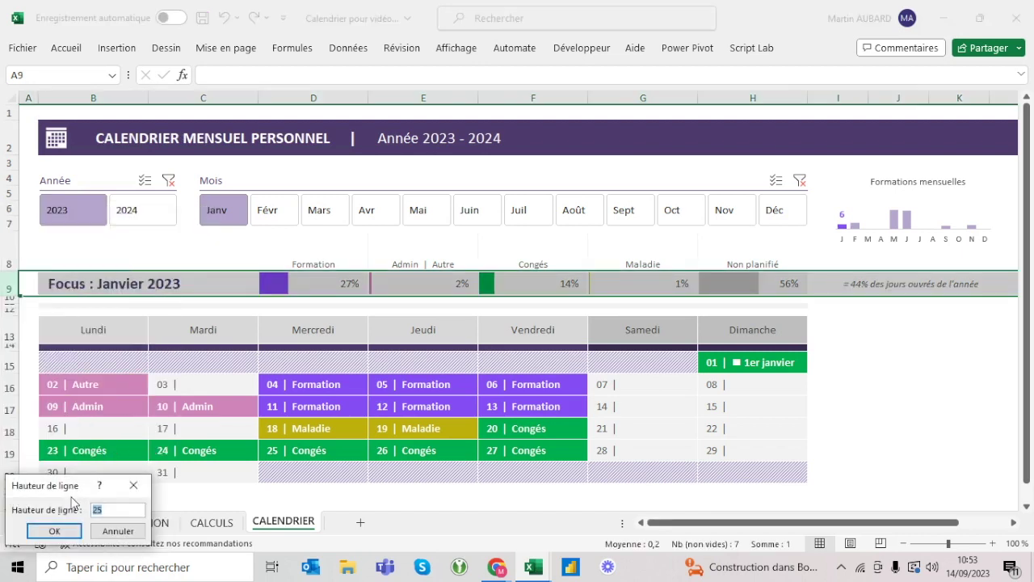
text(28)
key(Return)
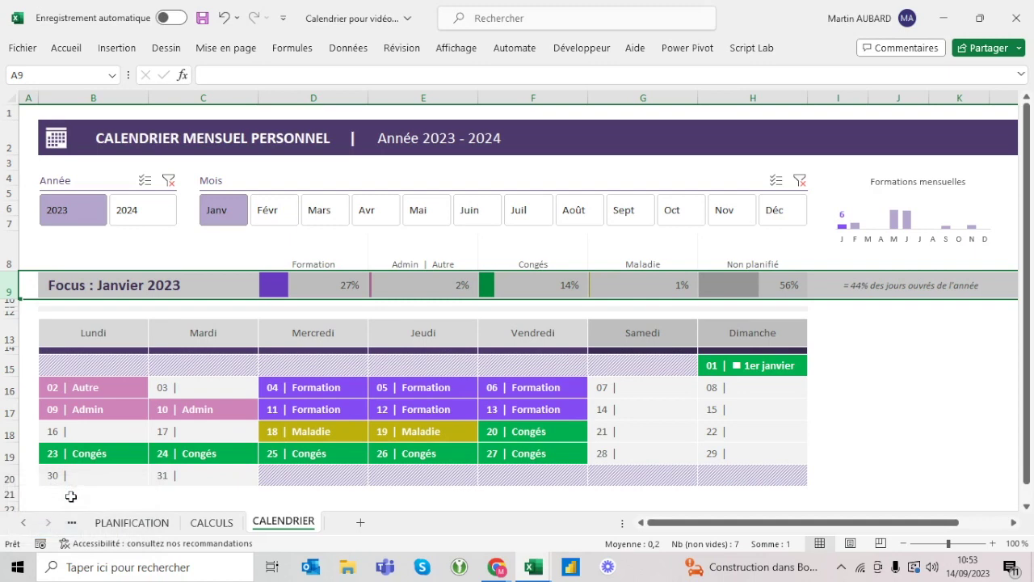
click(841, 324)
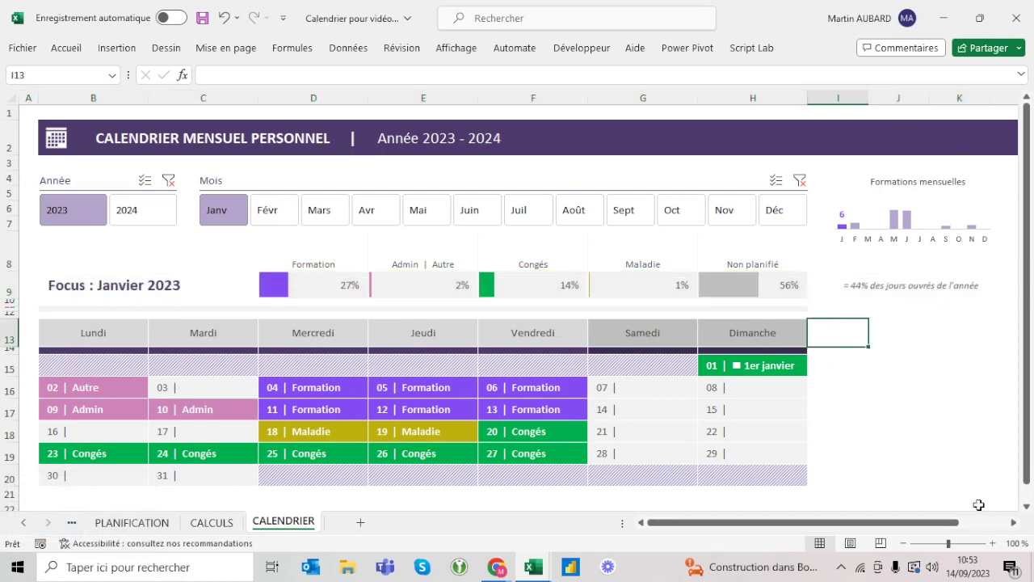
key(alt+Tab)
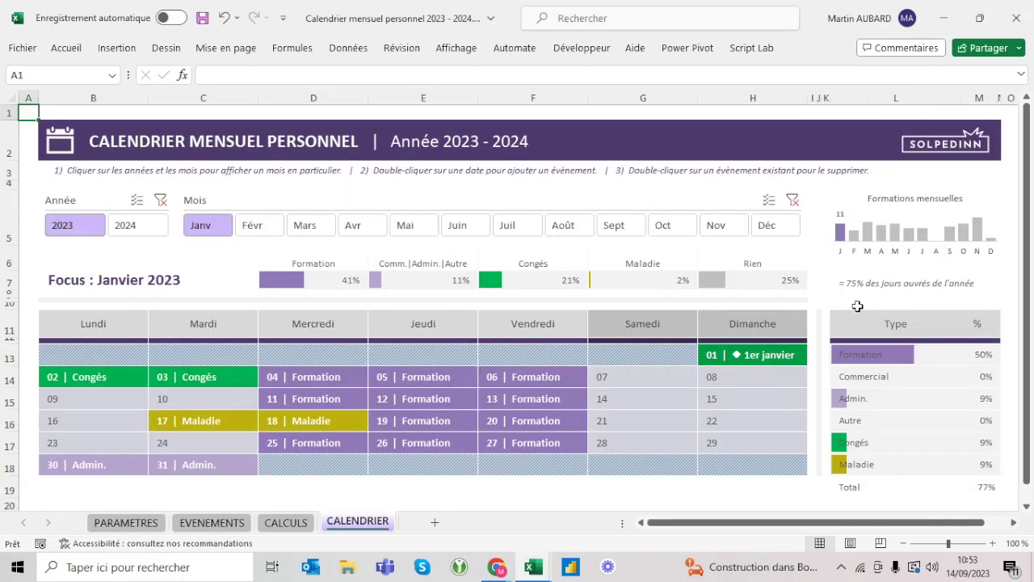
click(692, 297)
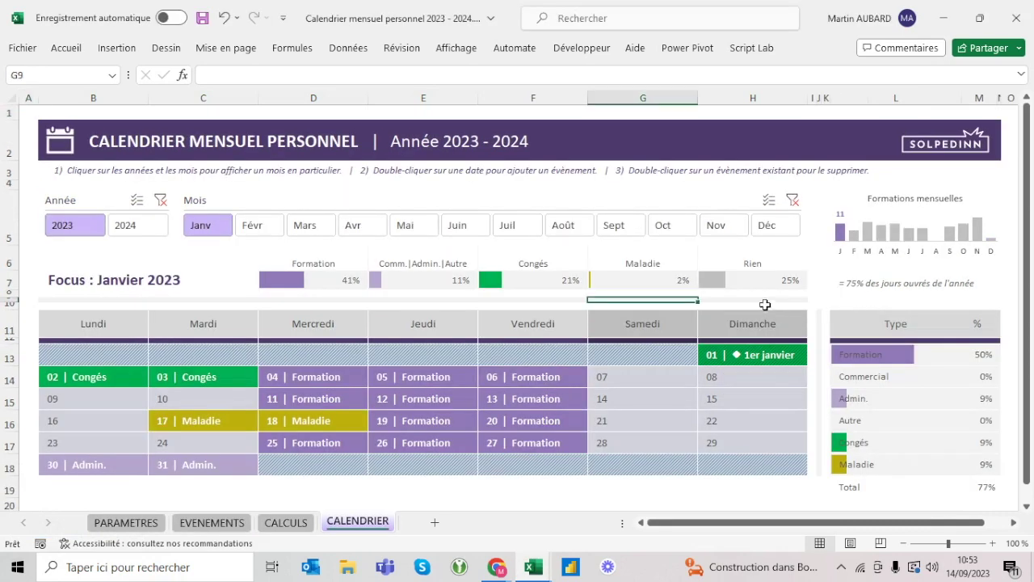
click(754, 297)
click(735, 300)
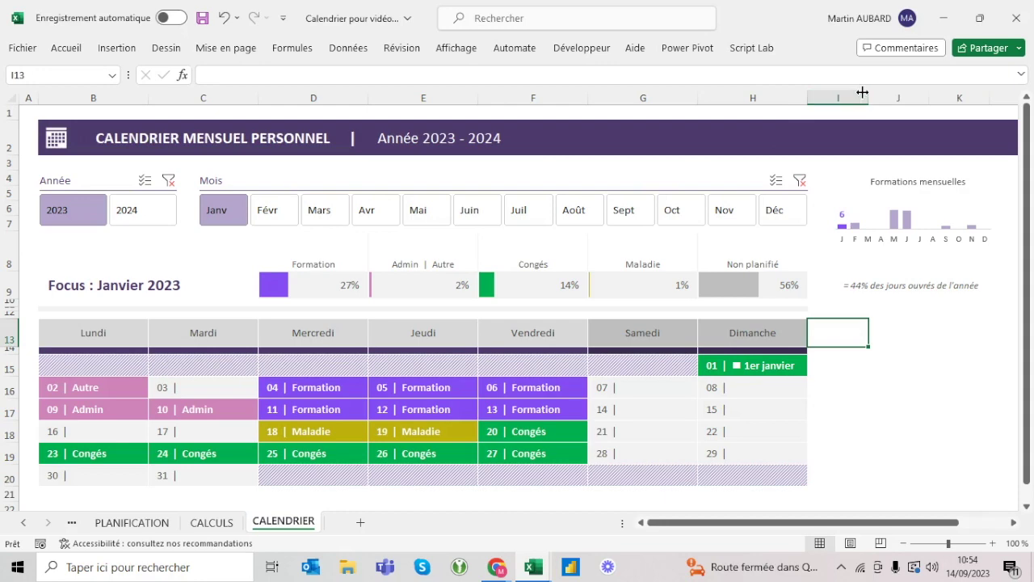
Set columns I through K to a width of 1.
drag(861, 92, 942, 97)
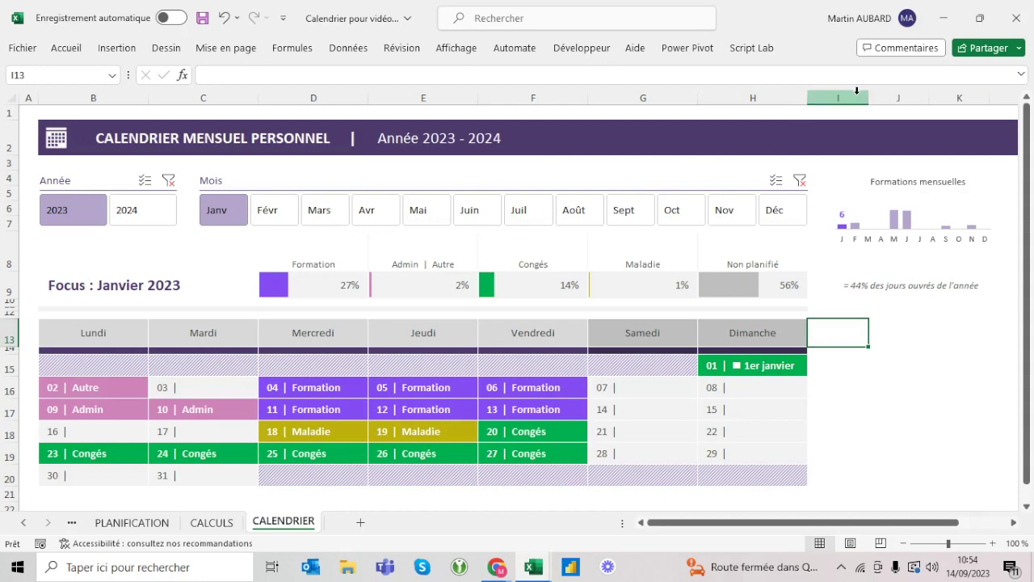
right_click(942, 97)
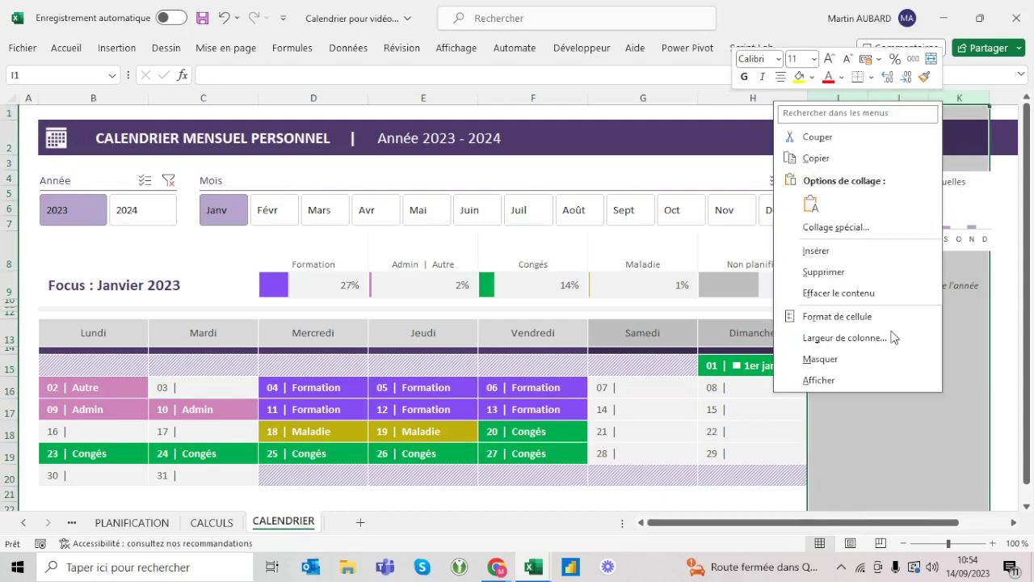
click(835, 336)
text(1)
key(Return)
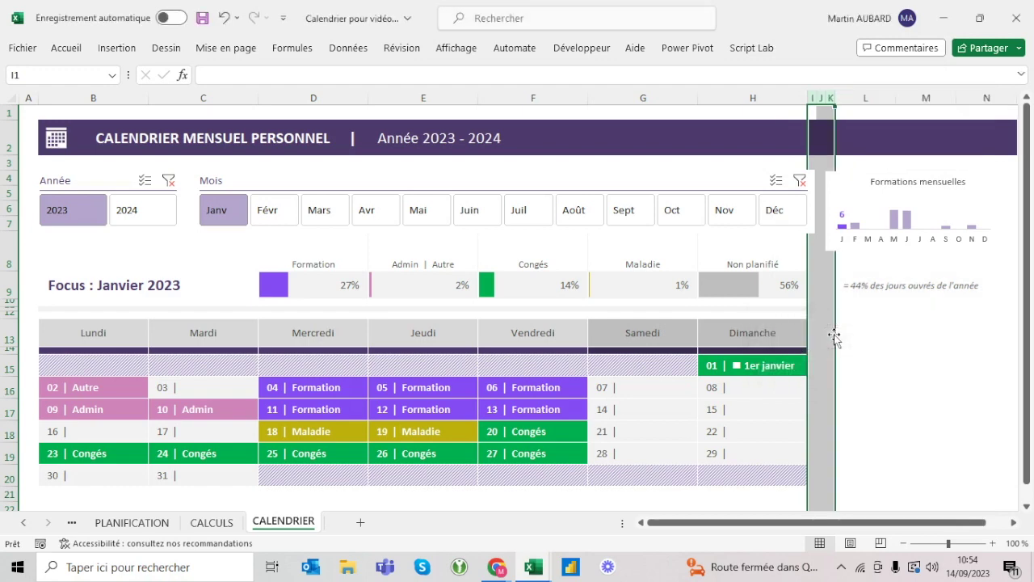
click(863, 335)
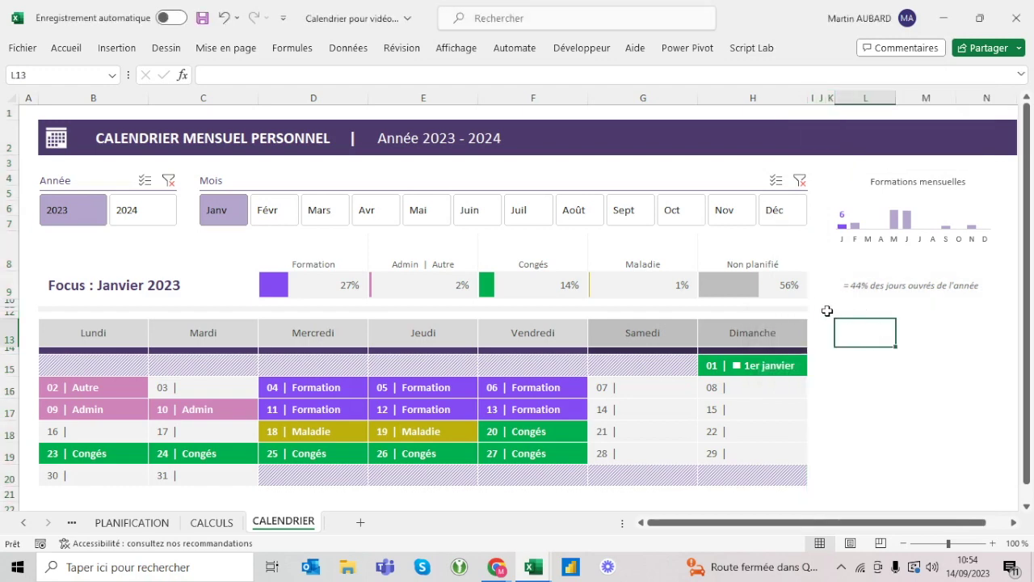
Copy the grey separator cell H11 into column J beside the calendar.
click(822, 310)
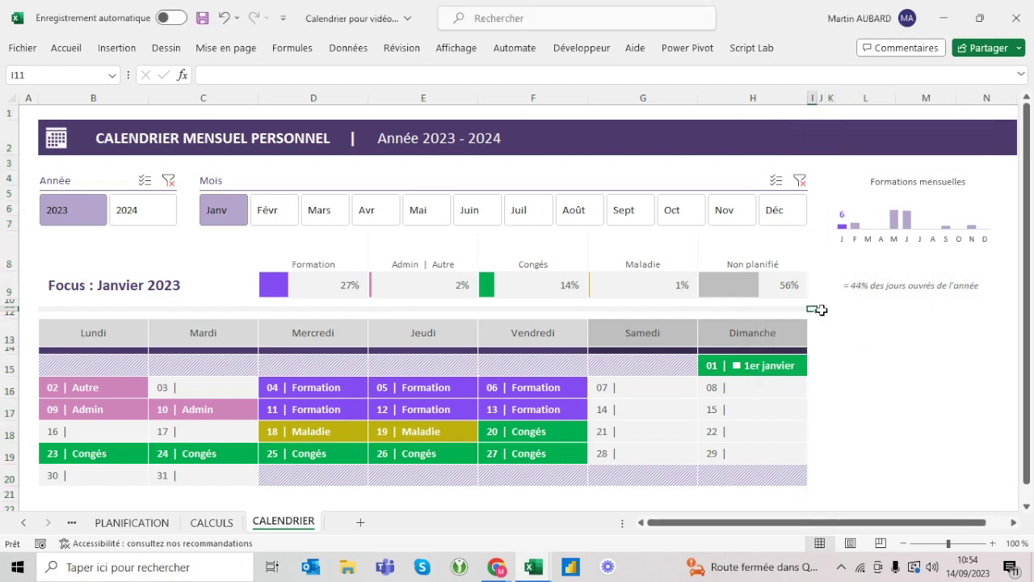
click(802, 309)
key(ctrl+c)
drag(821, 323, 821, 396)
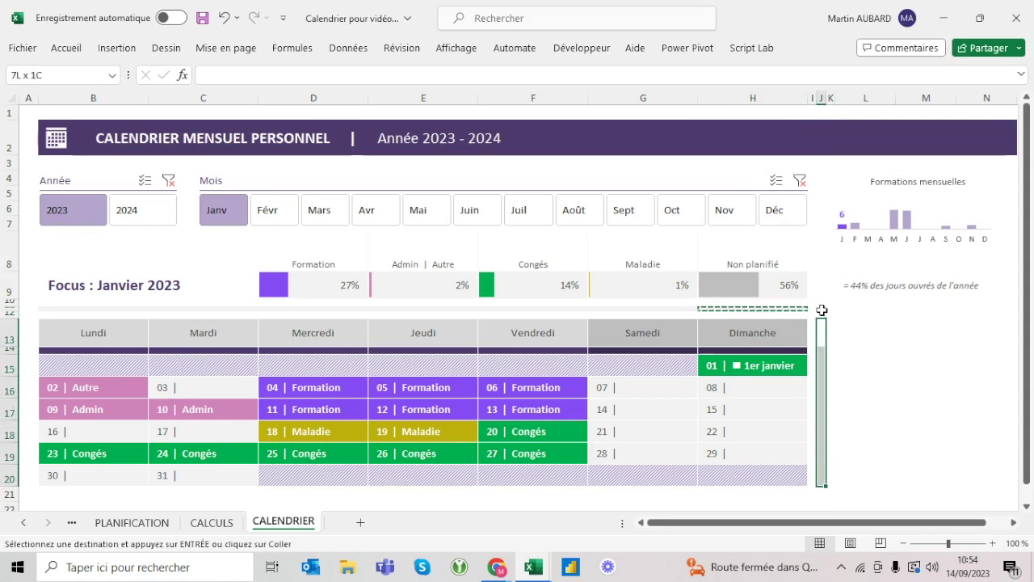
key(ctrl+v)
key(Right)
key(Right)
key(Escape)
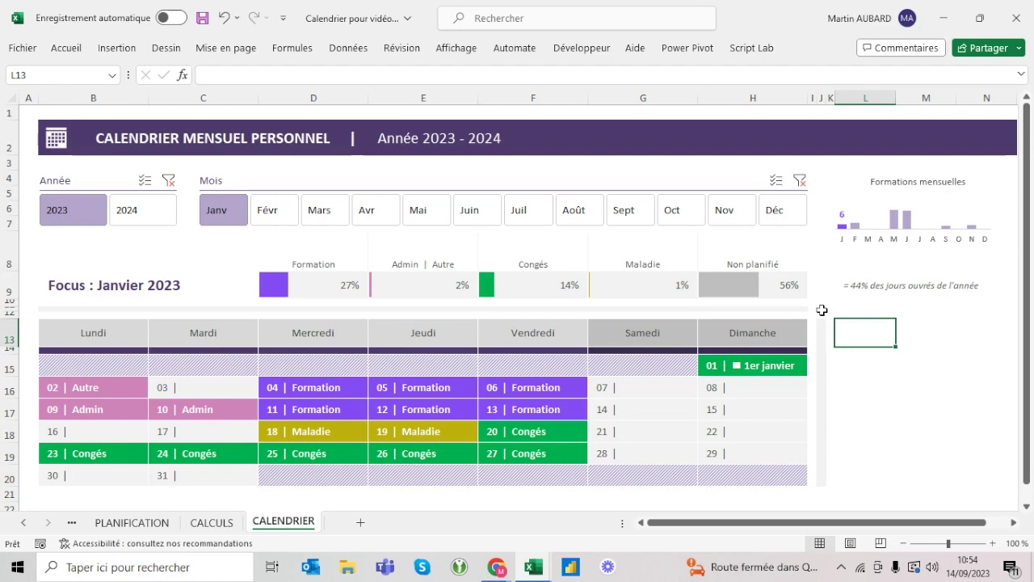
Fill J13:J20 with 25% darker grey.
click(822, 323)
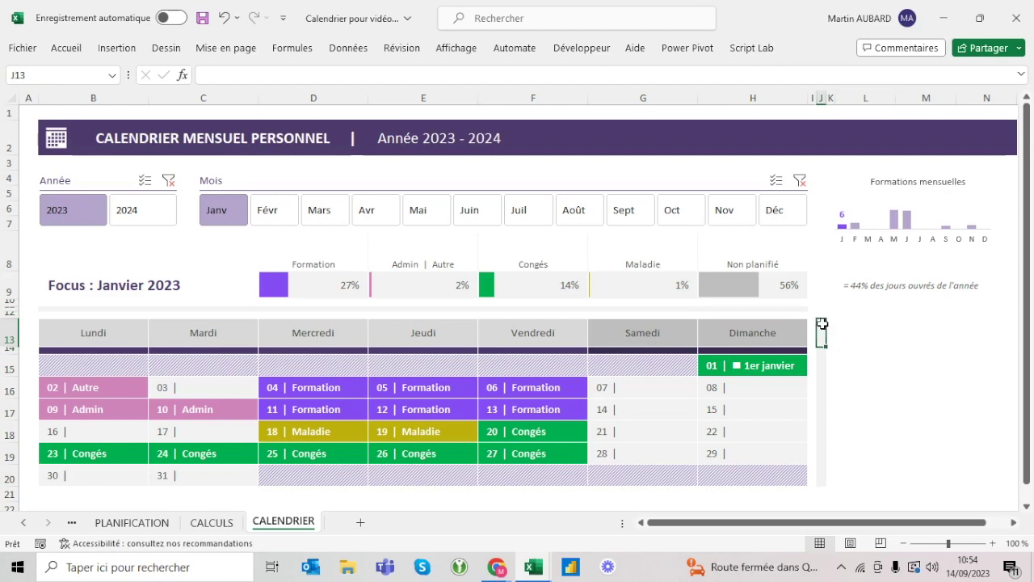
drag(821, 323, 820, 483)
click(67, 48)
click(220, 103)
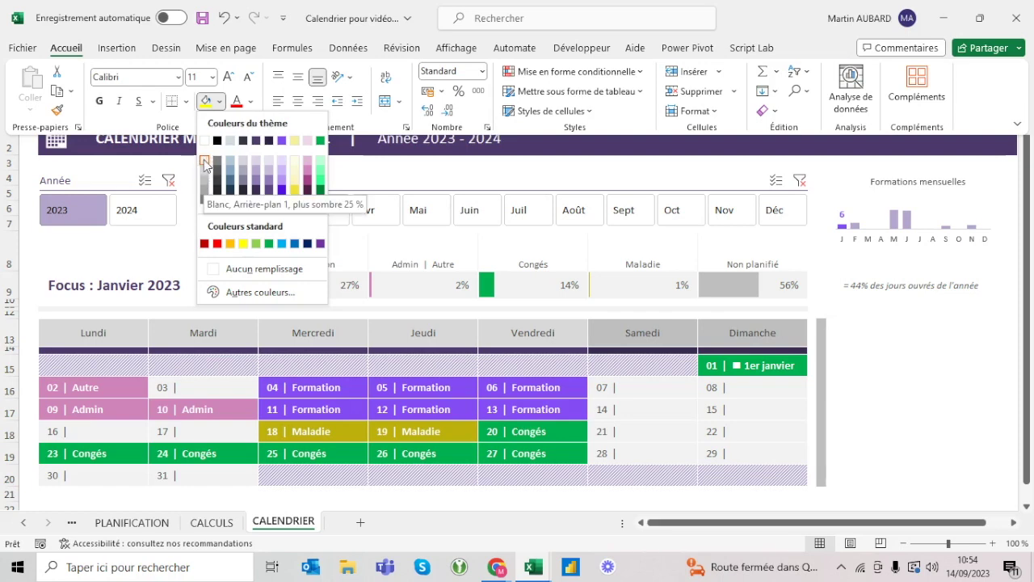
click(204, 179)
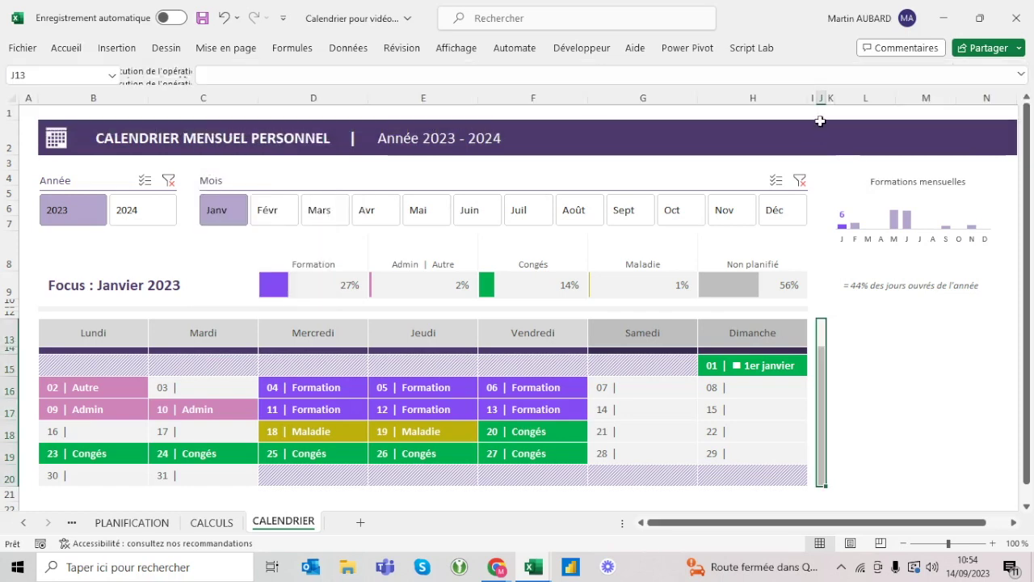
Narrow column J to a width of 0,5 as a thin divider bar.
click(819, 99)
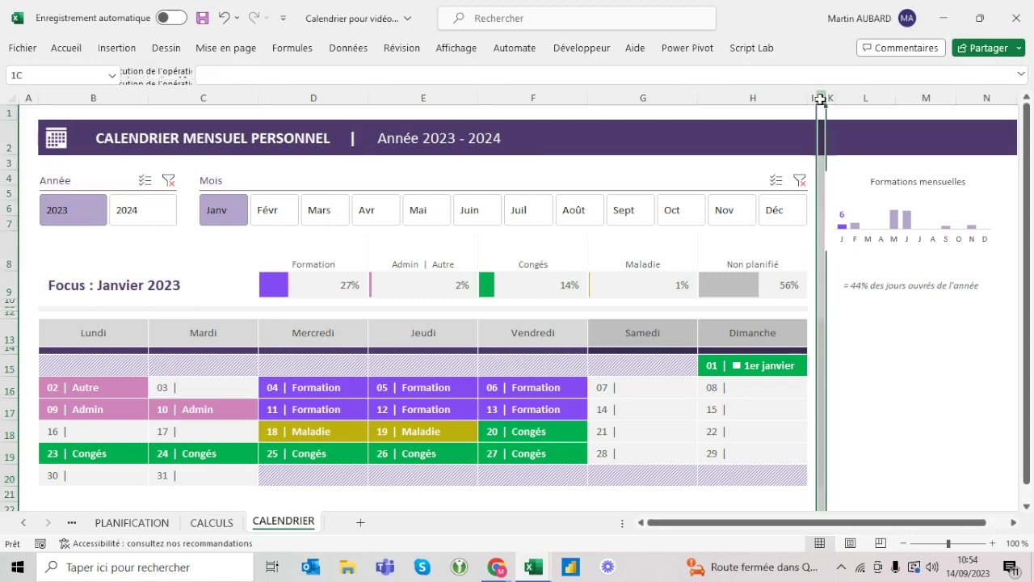
right_click(820, 99)
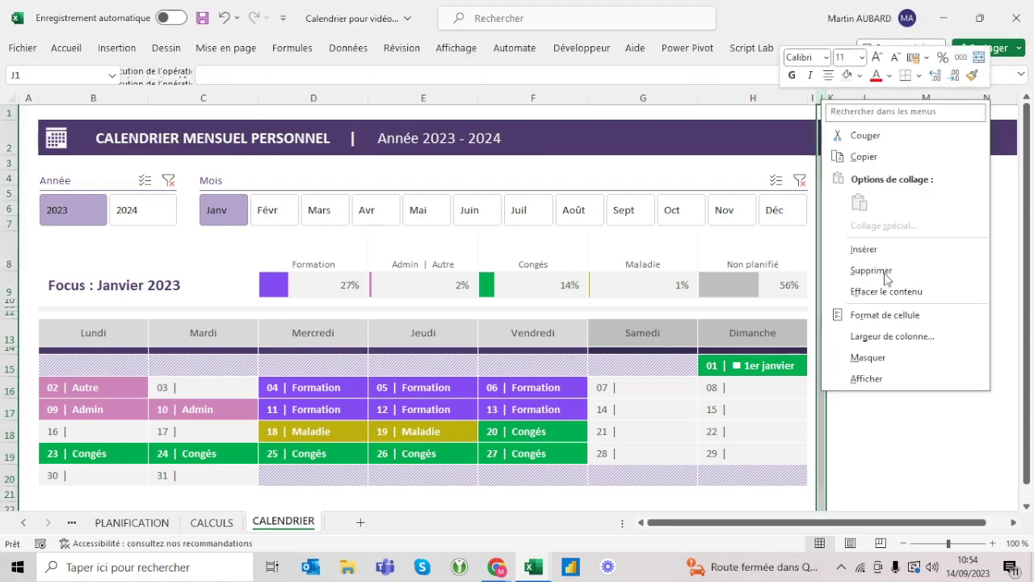
click(906, 336)
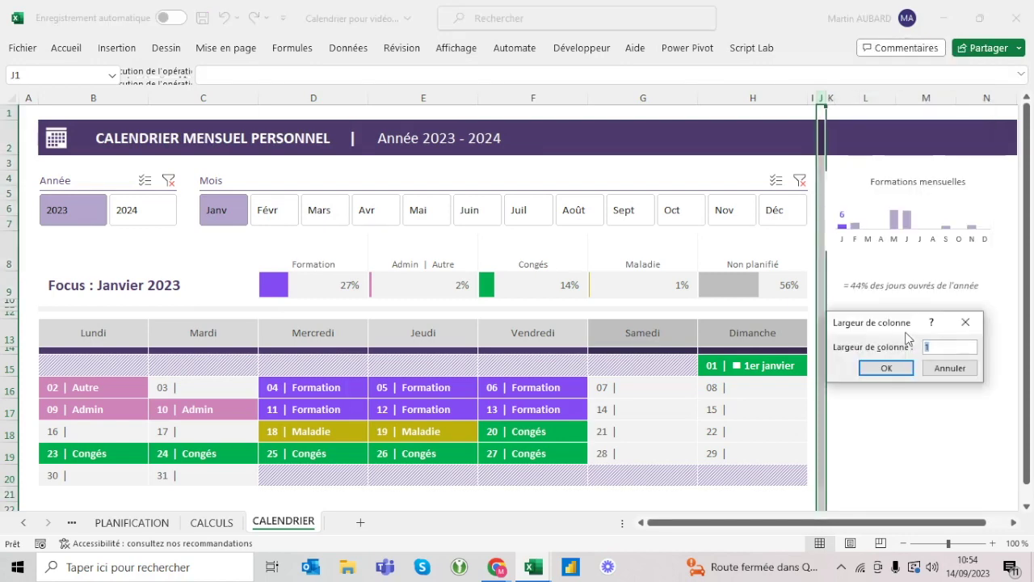
text(5)
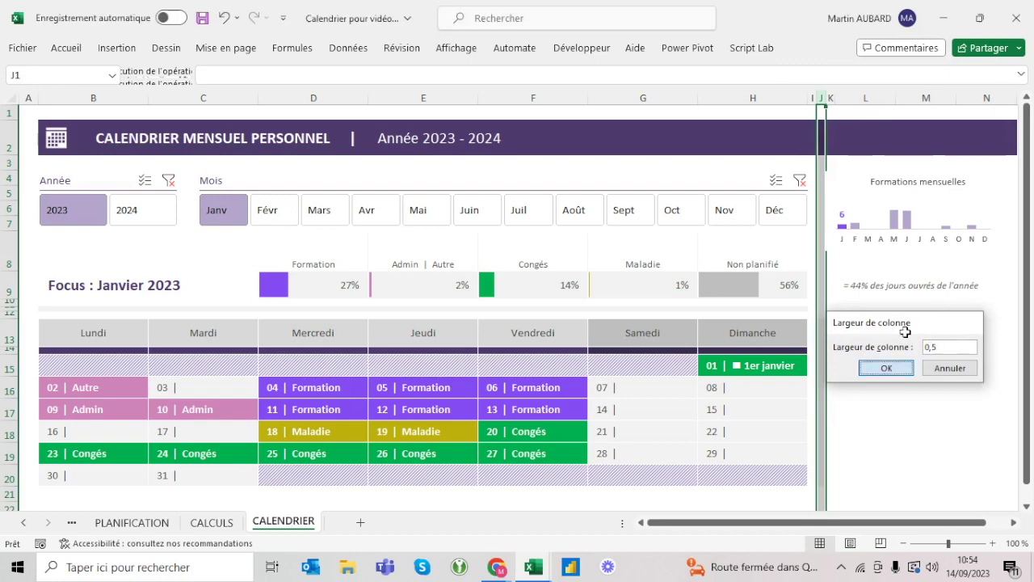
key(Return)
click(868, 404)
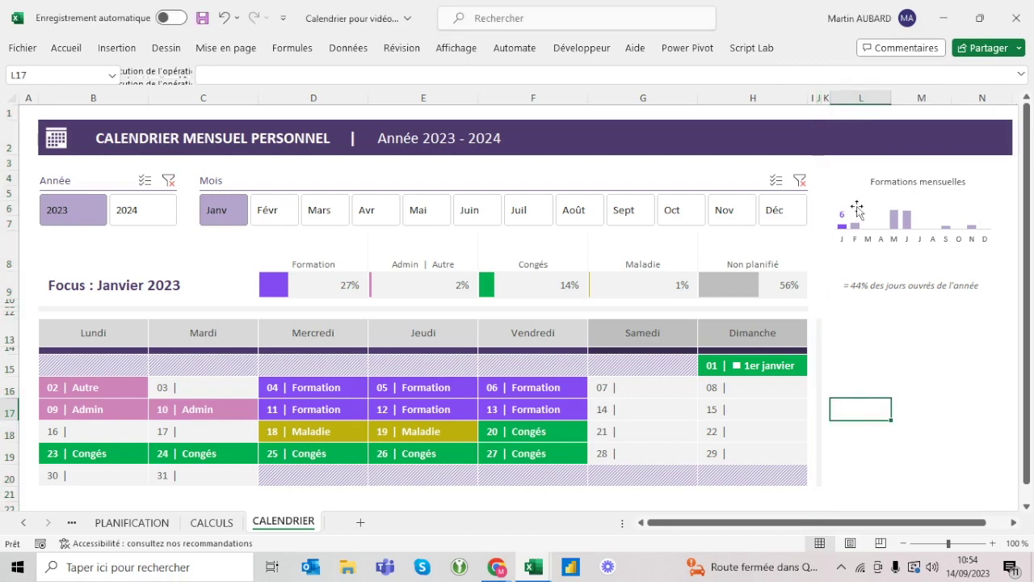
right_click(826, 99)
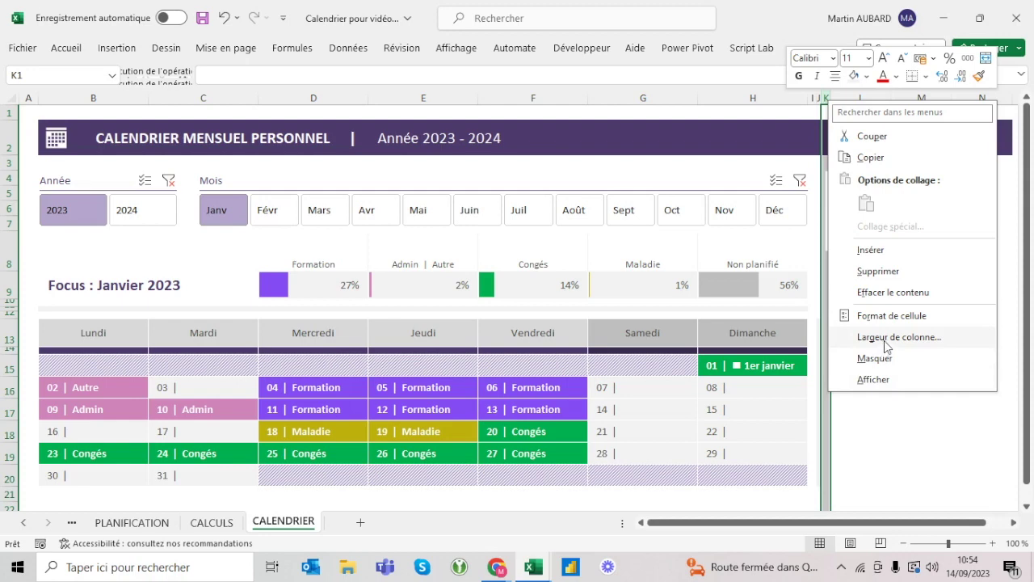
click(830, 99)
right_click(818, 97)
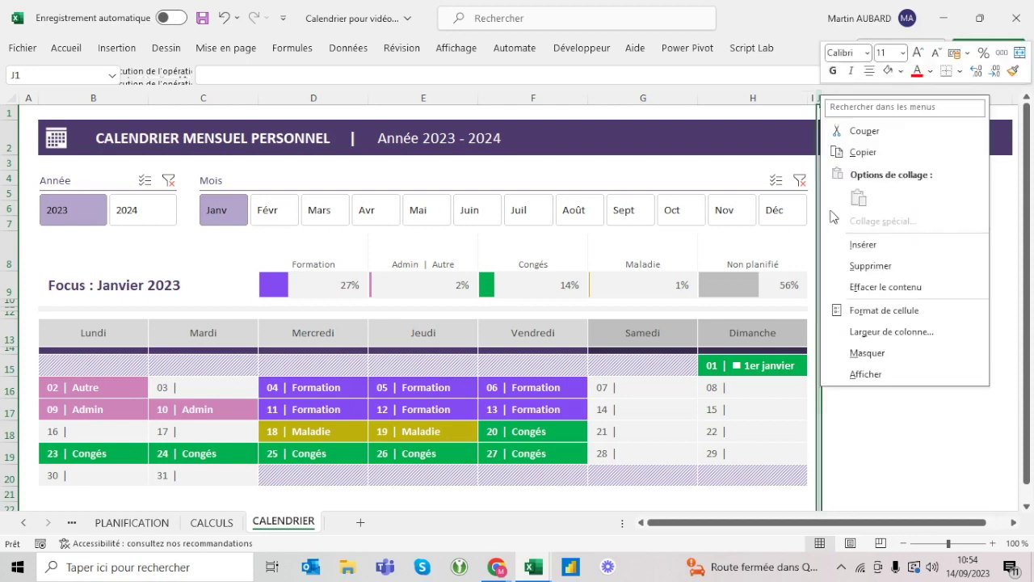
click(886, 331)
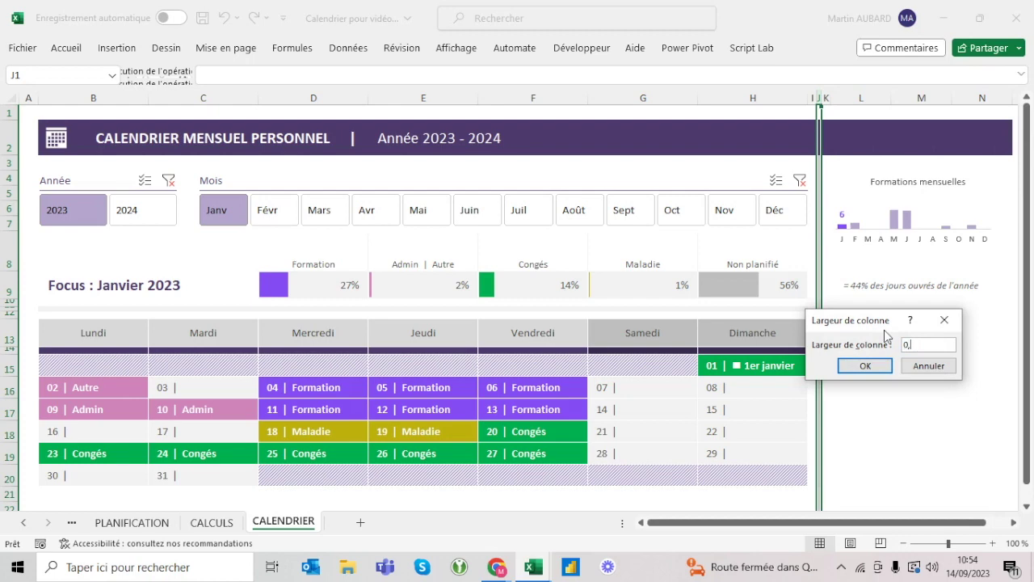
text(5)
key(Return)
click(862, 332)
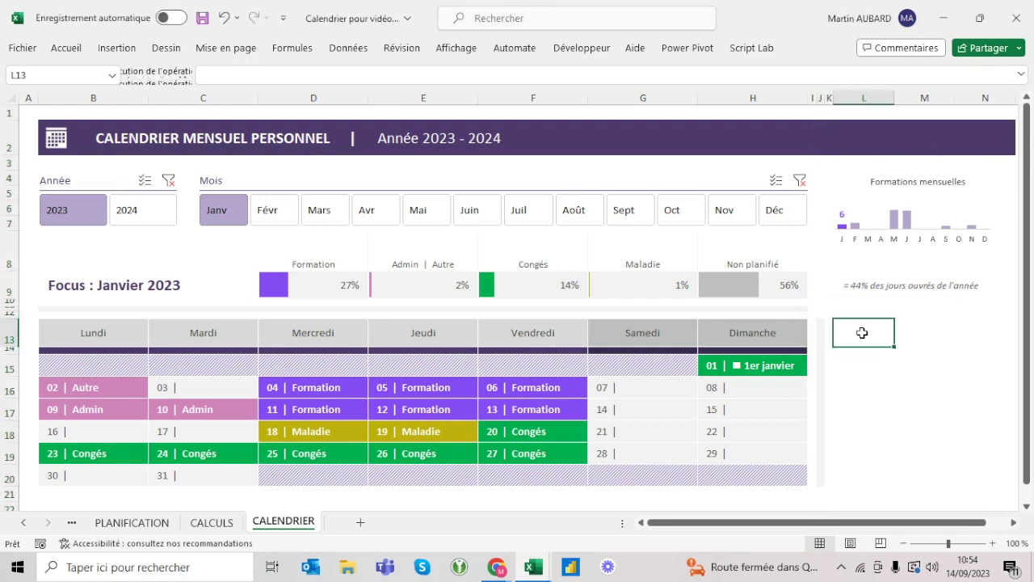
key(Left)
key(Left)
Copy the Vendredi header from F13 into L13.
key(Left)
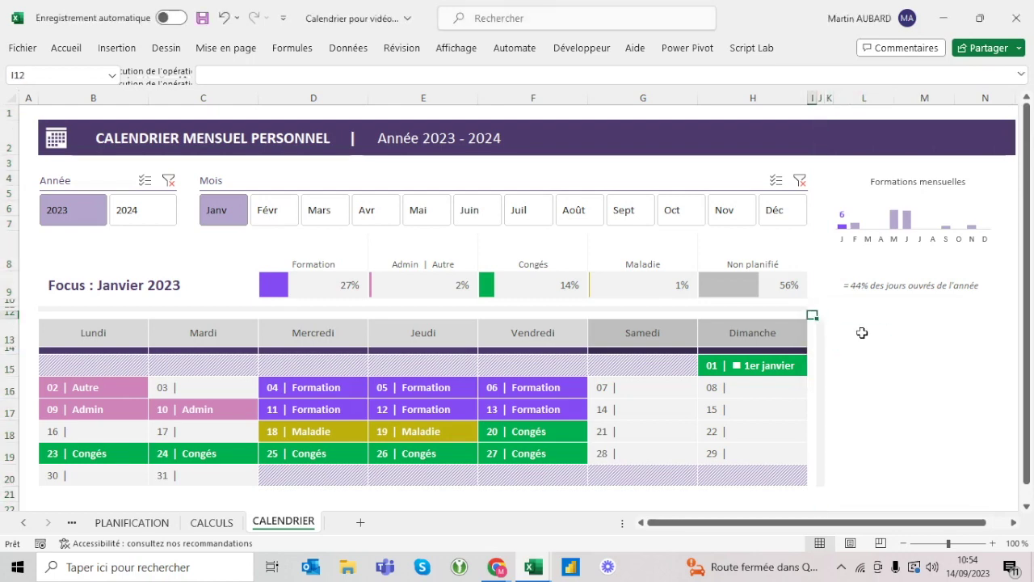
key(Left)
key(Left)
key(Left)
key(Left)
key(shift+Right)
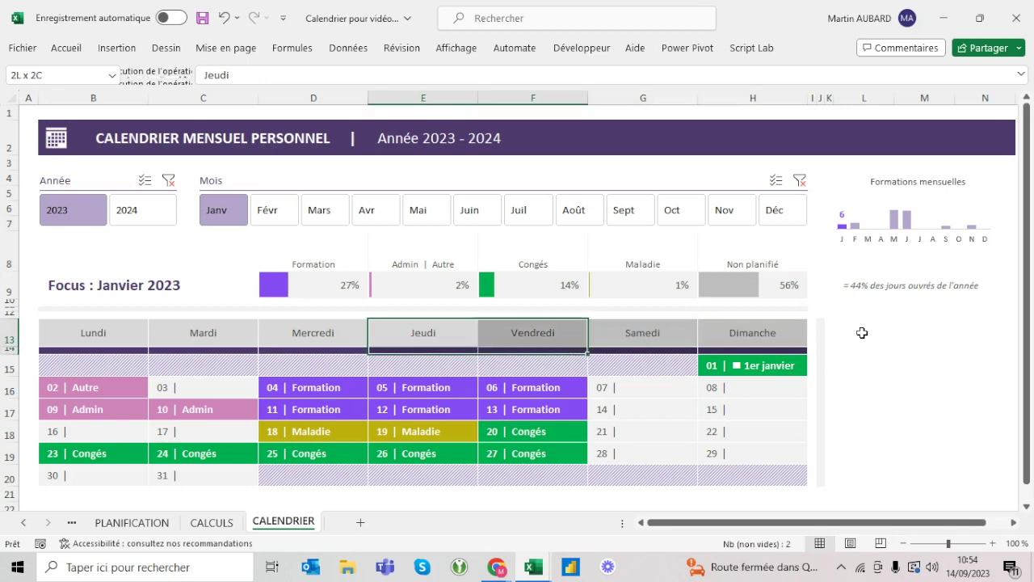
key(ctrl+c)
key(Right)
key(Right)
key(Right)
key(Right)
key(Right)
key(Right)
key(Right)
key(Left)
key(Left)
key(Left)
key(Left)
key(Left)
key(Left)
key(Escape)
key(ctrl+c)
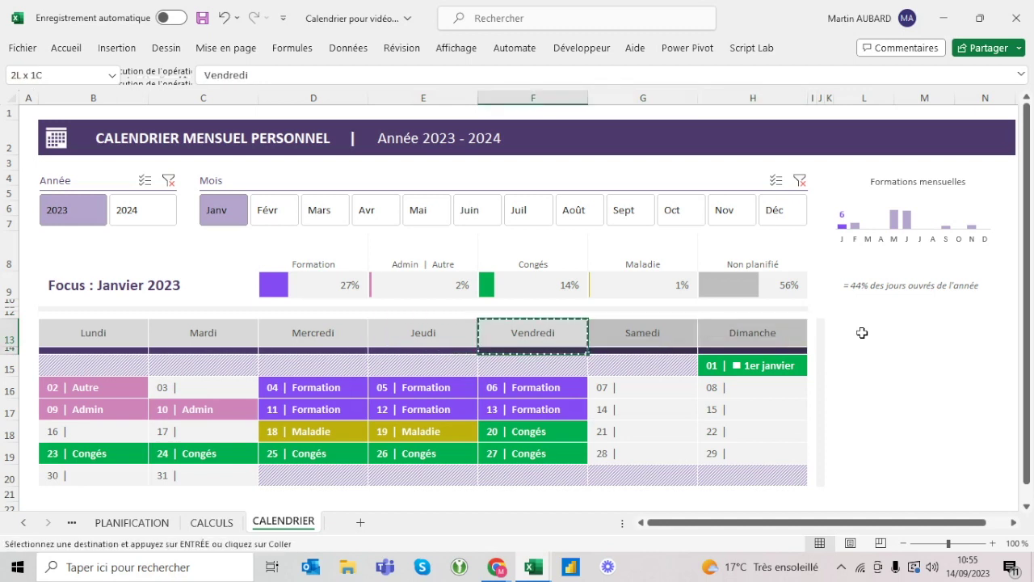
key(Right)
key(Right)
key(Right)
click(862, 332)
key(Return)
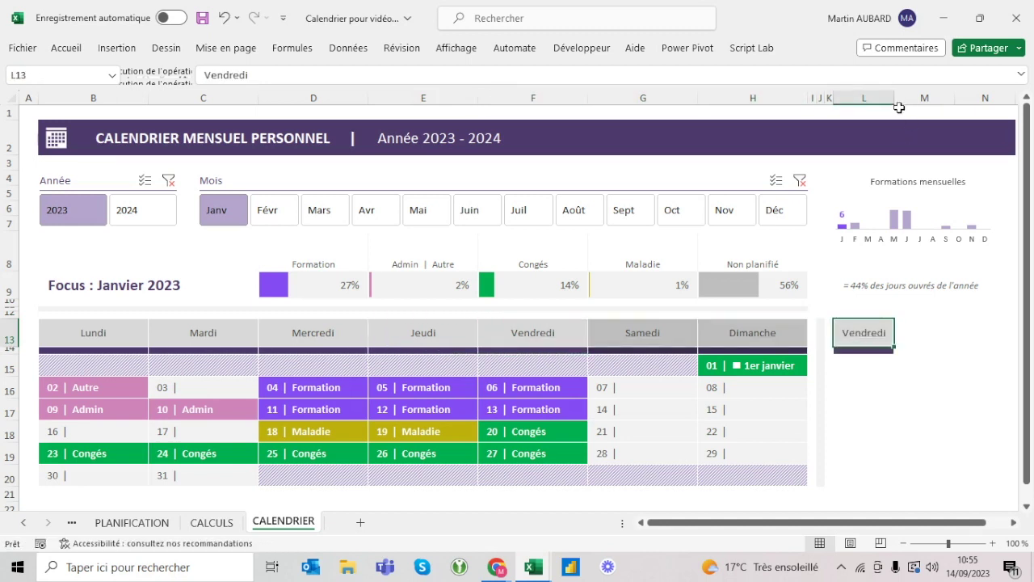
Widen column L and set column M's width to 3.
drag(892, 97, 995, 97)
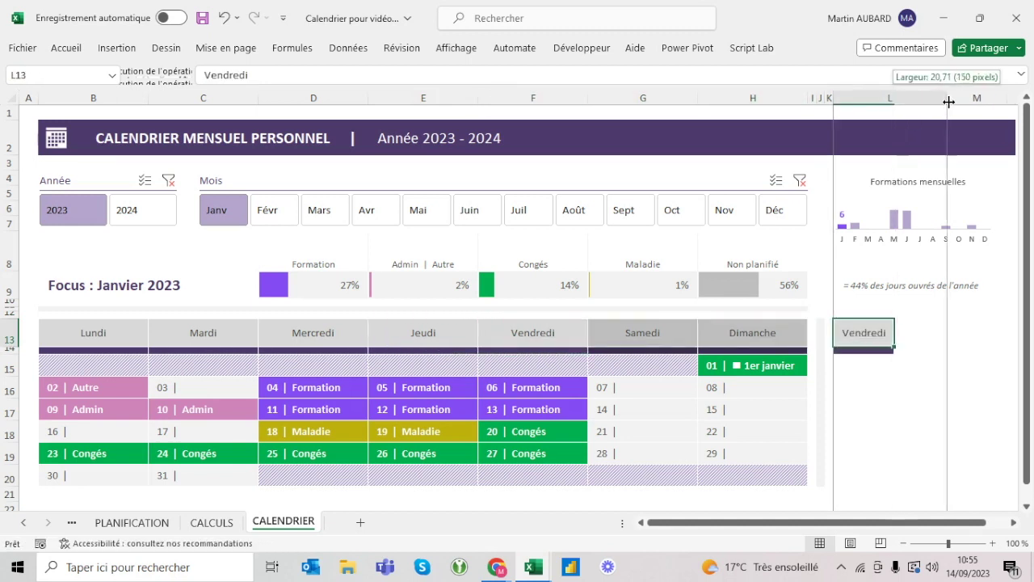
click(1009, 98)
right_click(1009, 98)
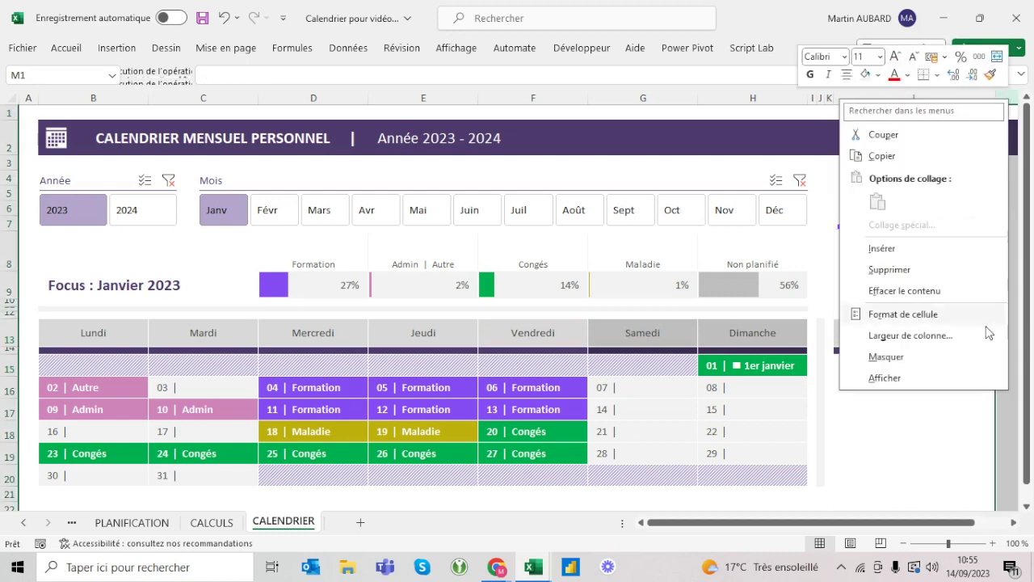
click(923, 338)
text(3)
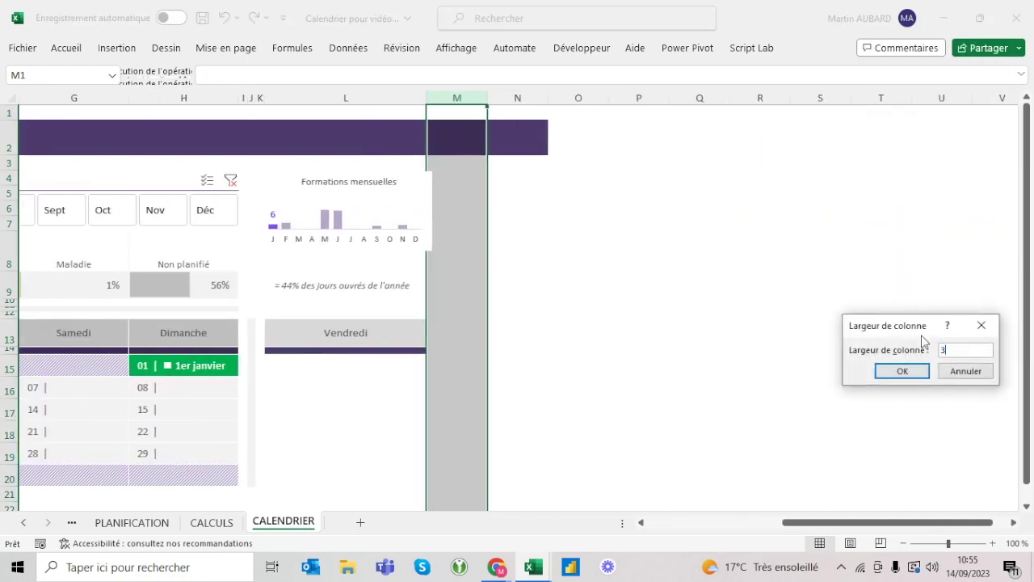
key(Return)
click(730, 342)
Set column L's width to exactly 30 for the side panel.
scroll(711, 355, left, 5)
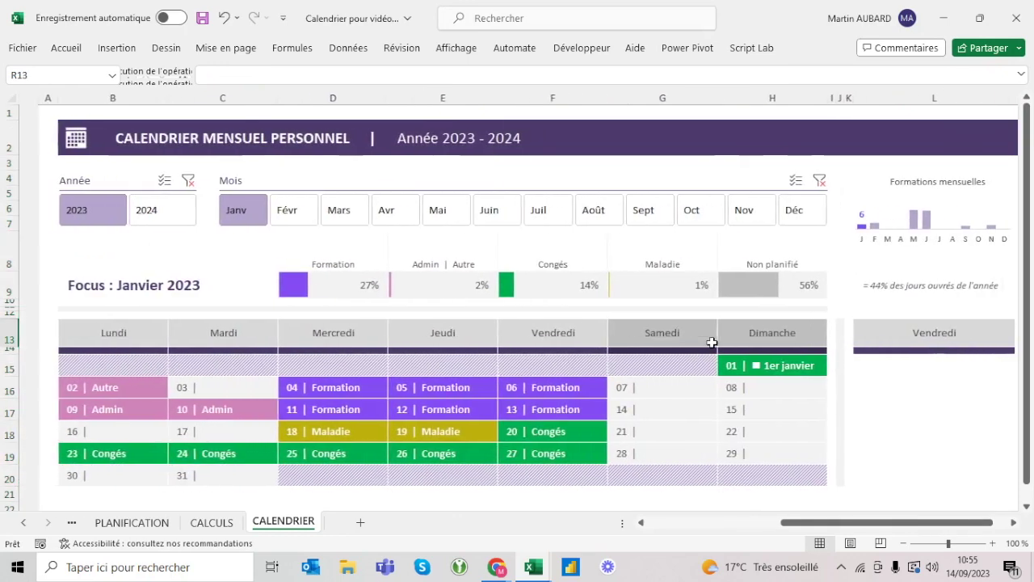
click(899, 333)
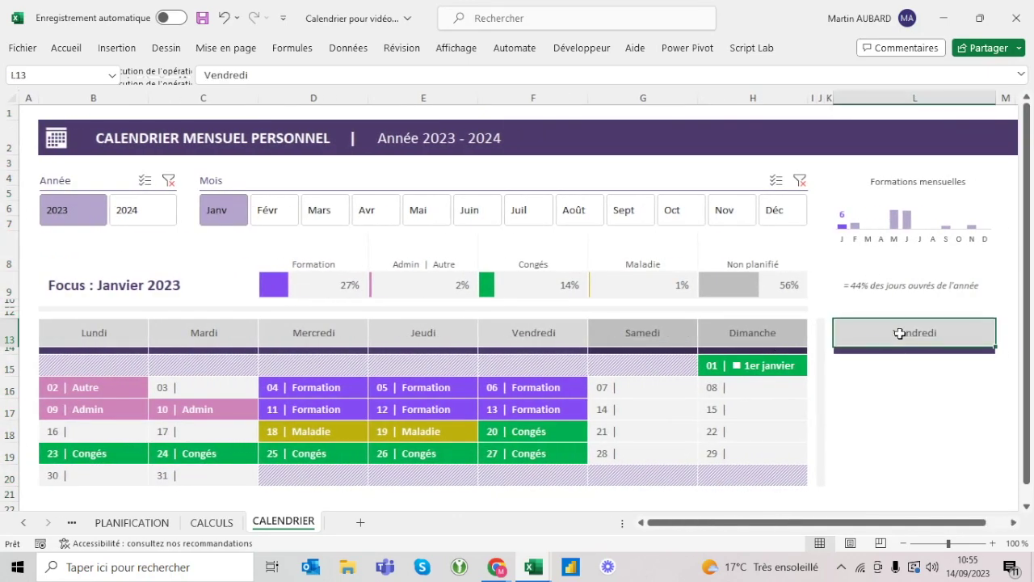
click(905, 97)
right_click(905, 98)
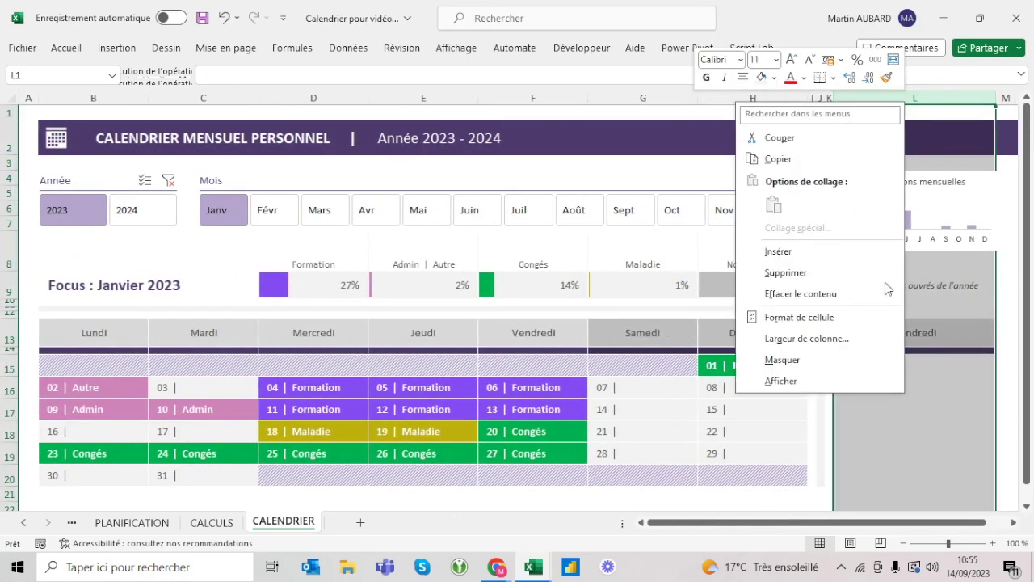
click(819, 339)
text(30,5)
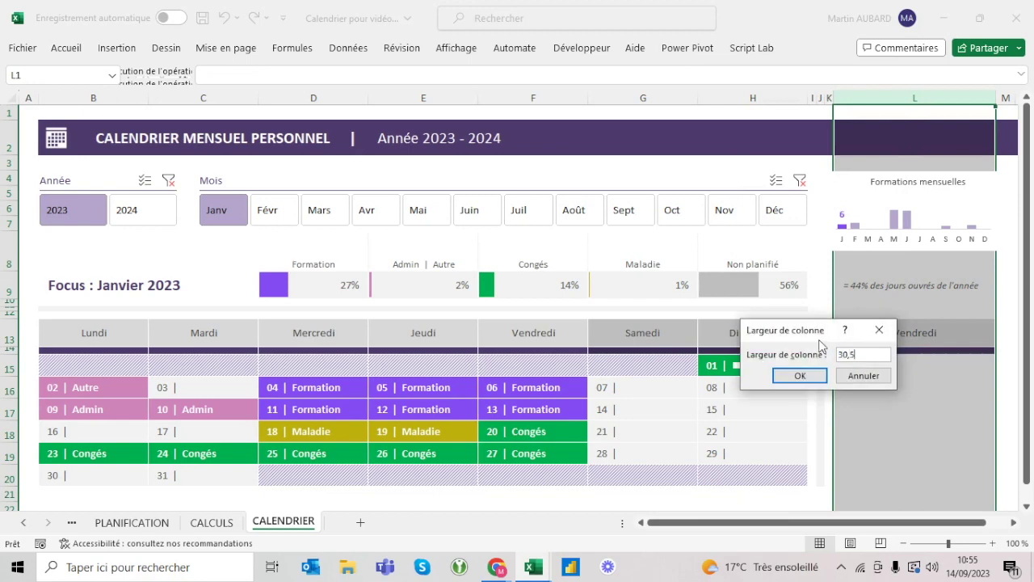
key(Return)
Paste the blank cell O2 over M2:N2 so the purple banner ends at column L.
click(879, 336)
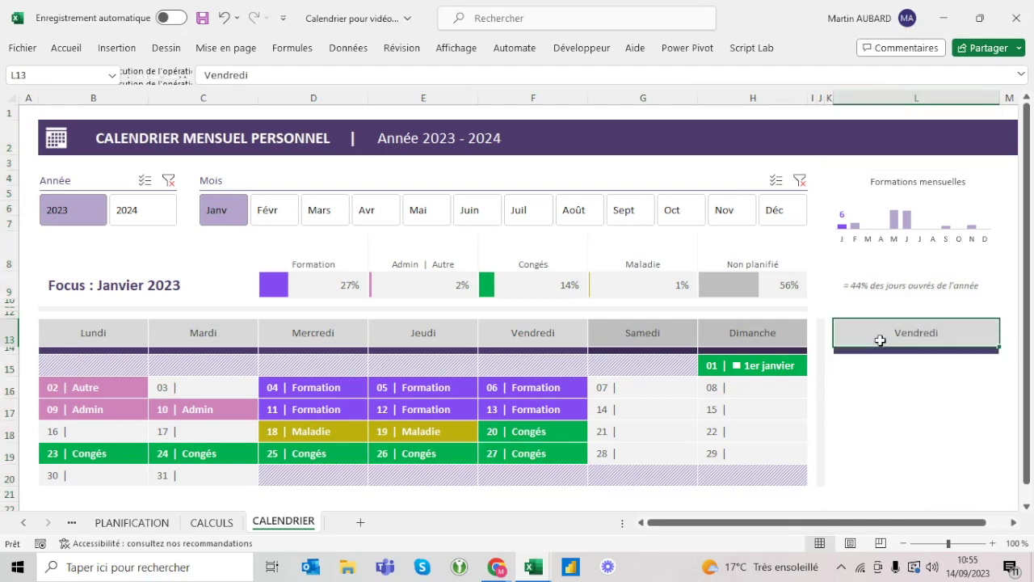
click(1010, 97)
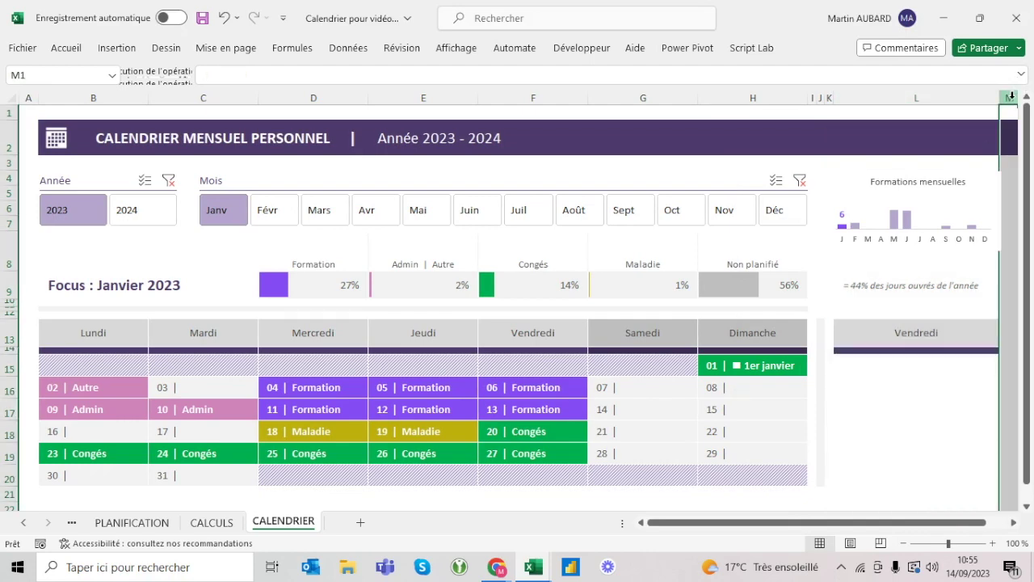
click(24, 97)
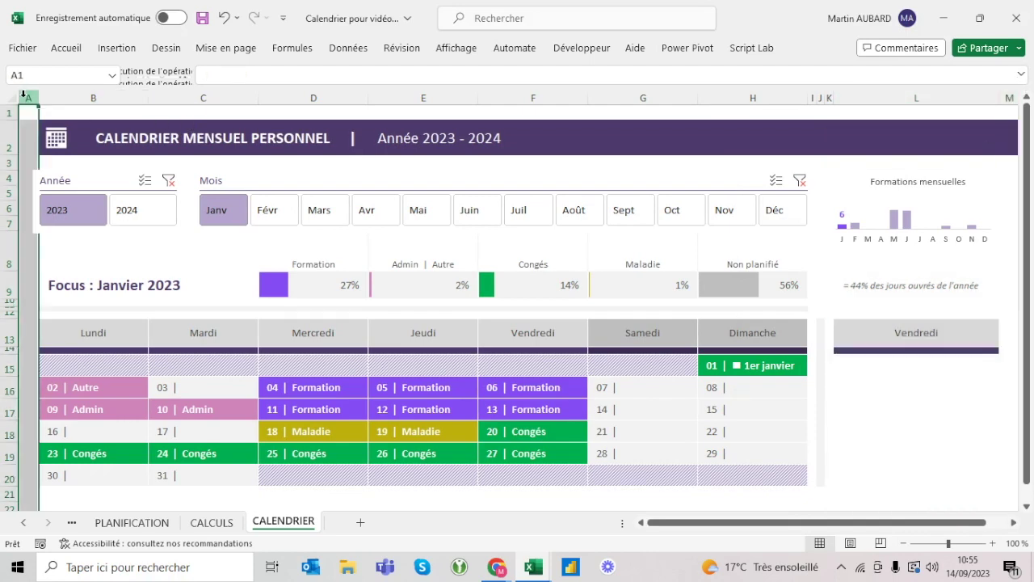
scroll(485, 209, right, 3)
scroll(566, 161, right, 2)
click(618, 130)
key(ctrl+c)
key(Left)
key(Left)
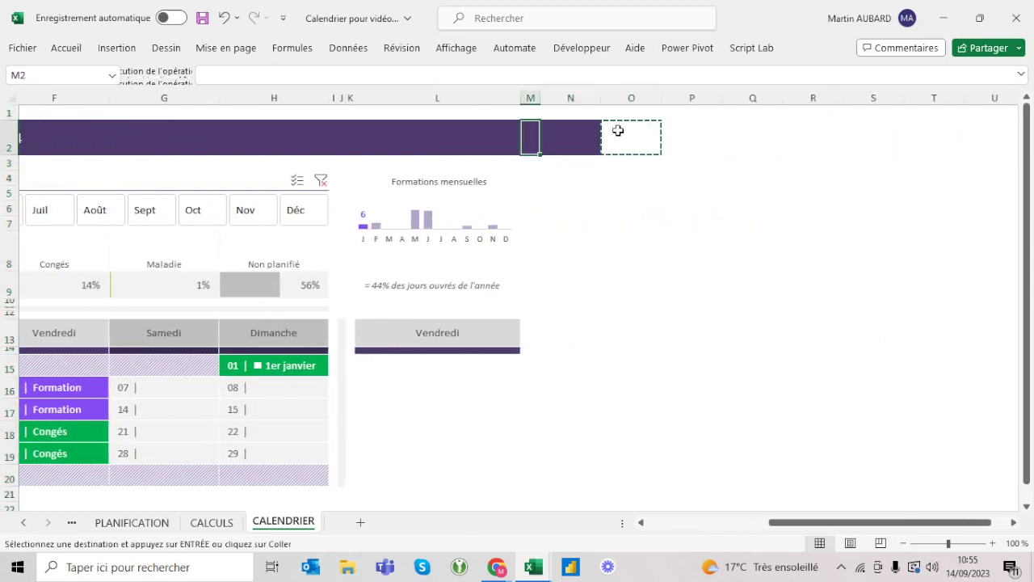
key(Right)
key(Left)
key(ctrl+v)
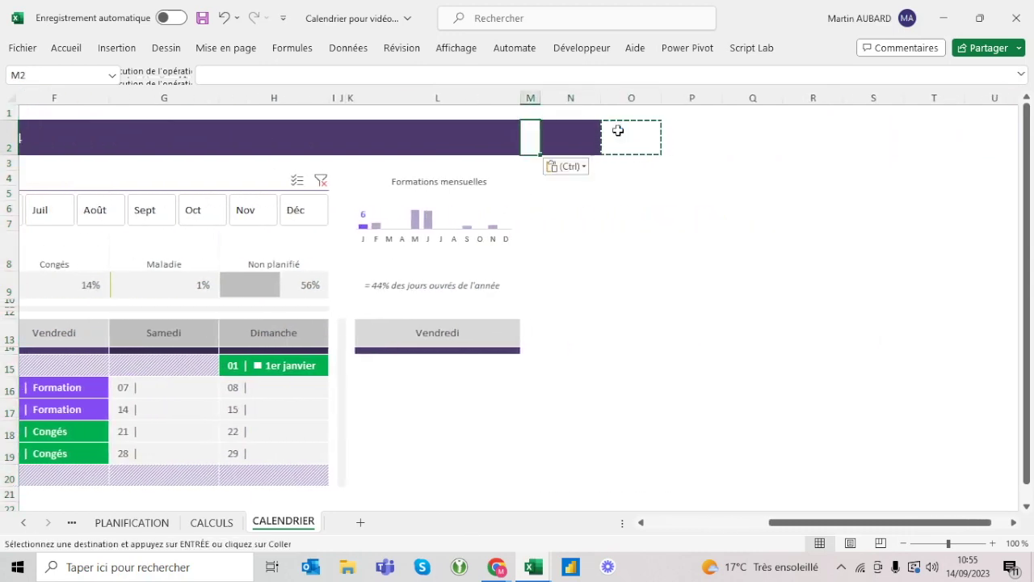
key(Right)
key(ctrl+v)
key(Escape)
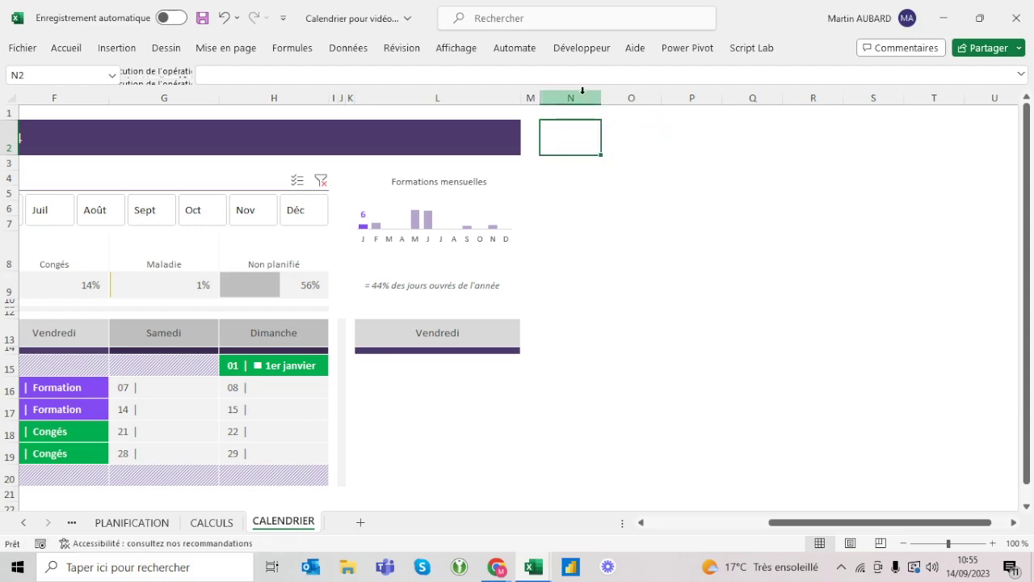
Select the unused columns N to U, then deselect and review the banner's edge.
drag(577, 98, 971, 86)
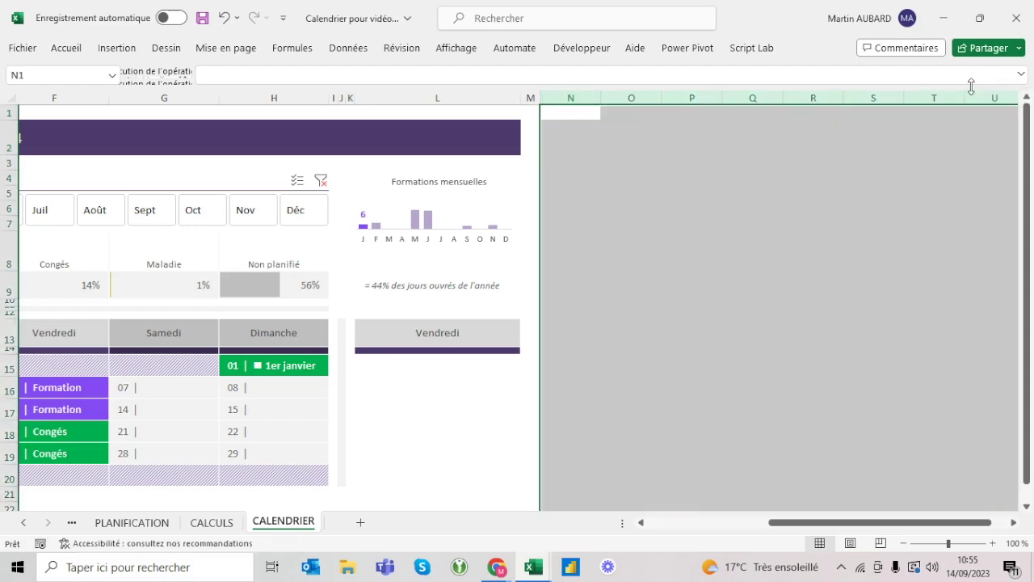
click(732, 253)
scroll(732, 253, left, 3)
scroll(732, 253, right, 1)
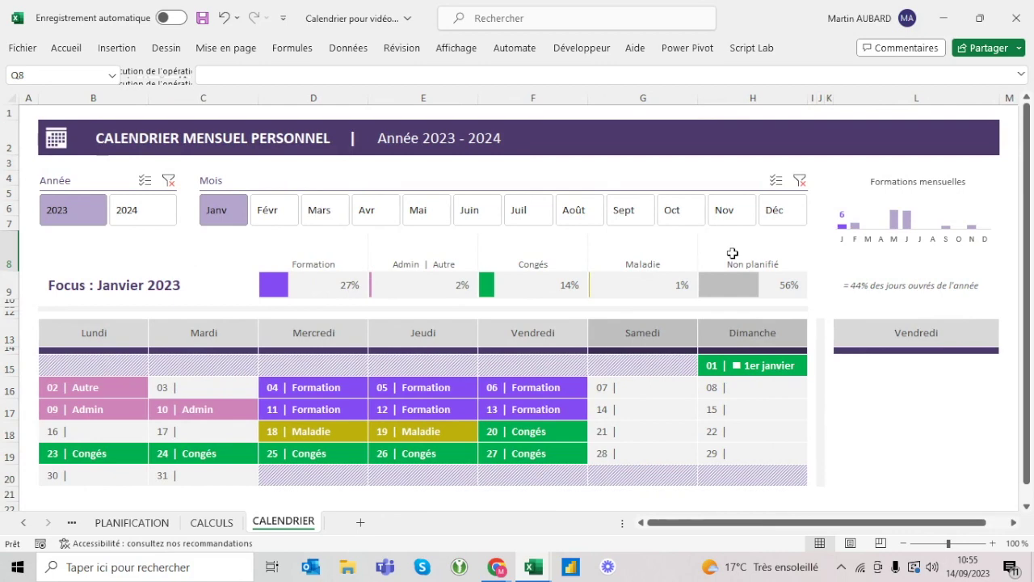
Replace the Vendredi text in L13 with the header 'Récap. mensuel'.
click(881, 365)
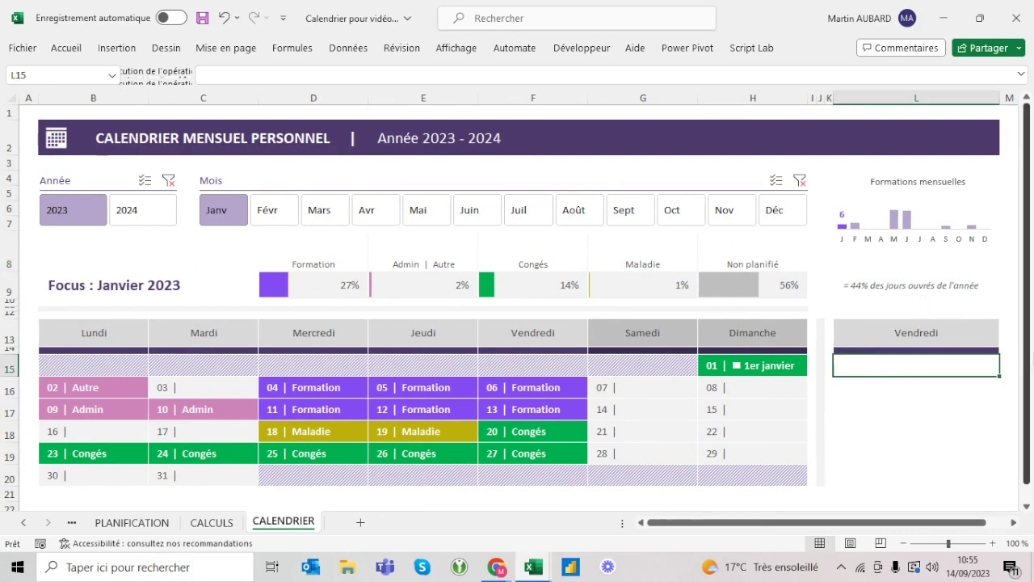
click(873, 334)
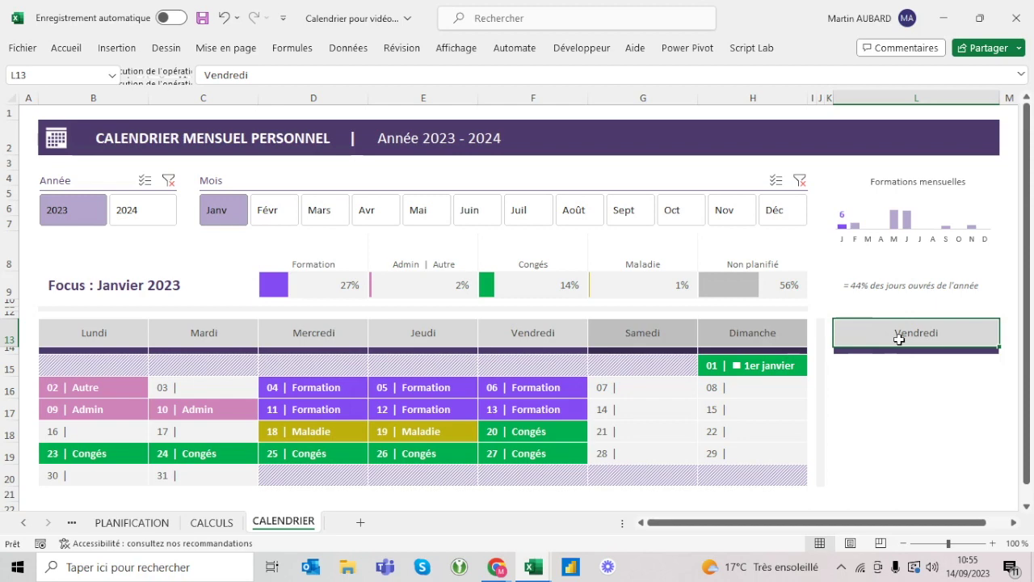
text(Type & %)
click(230, 75)
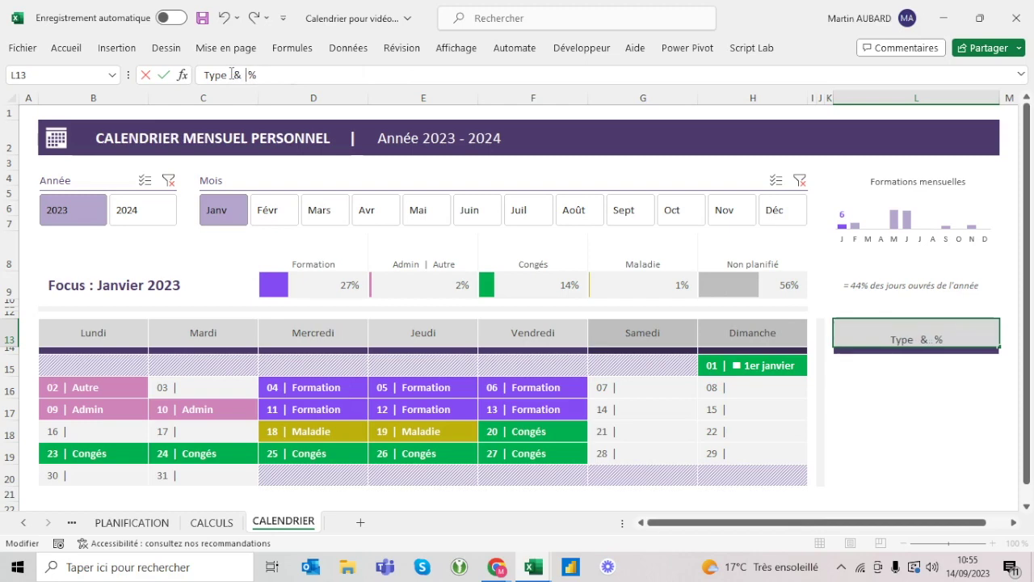
key(ctrl+Return)
text(Typ)
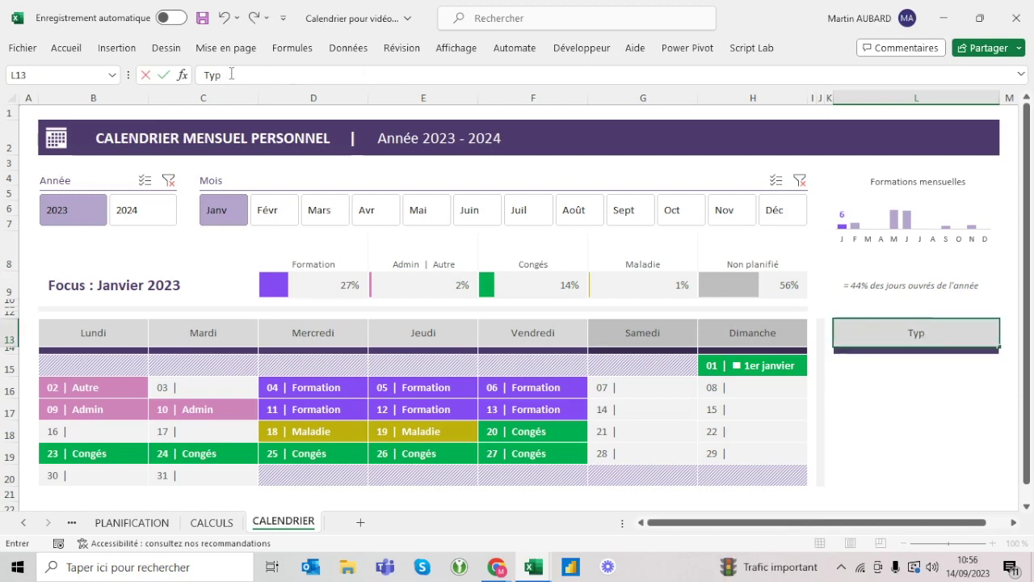
text(e)
key(Escape)
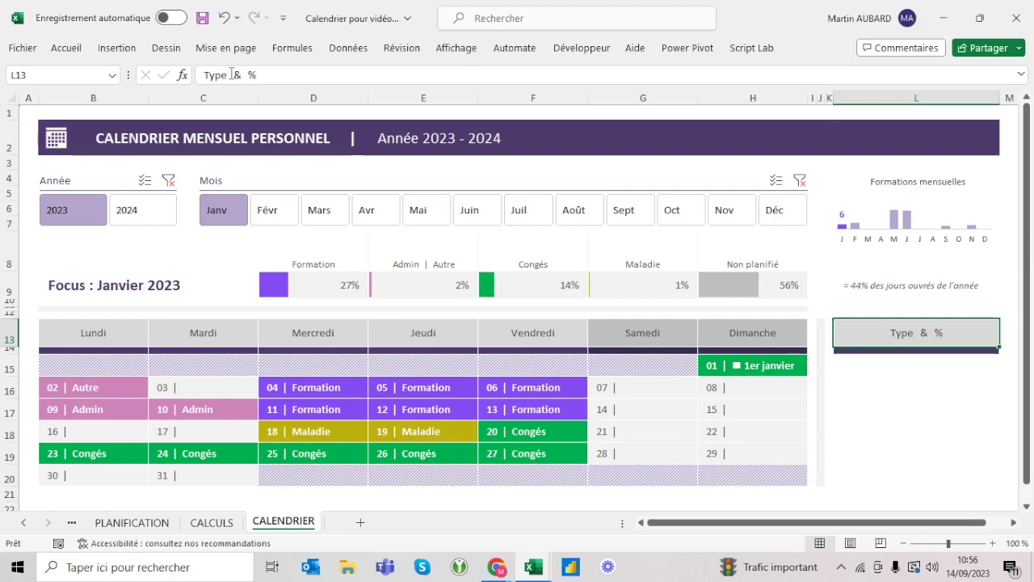
text(Récap. mensuel)
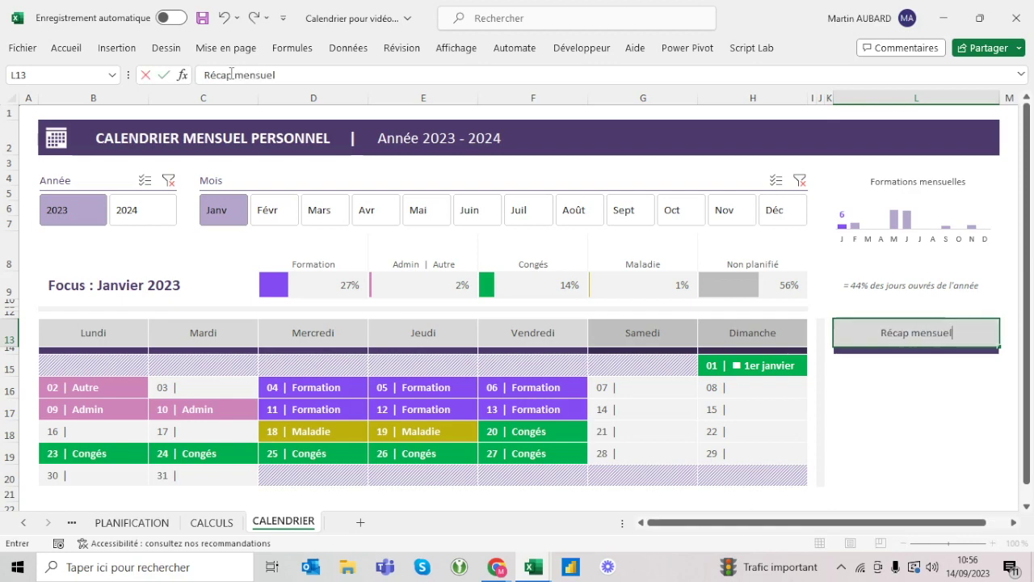
key(Return)
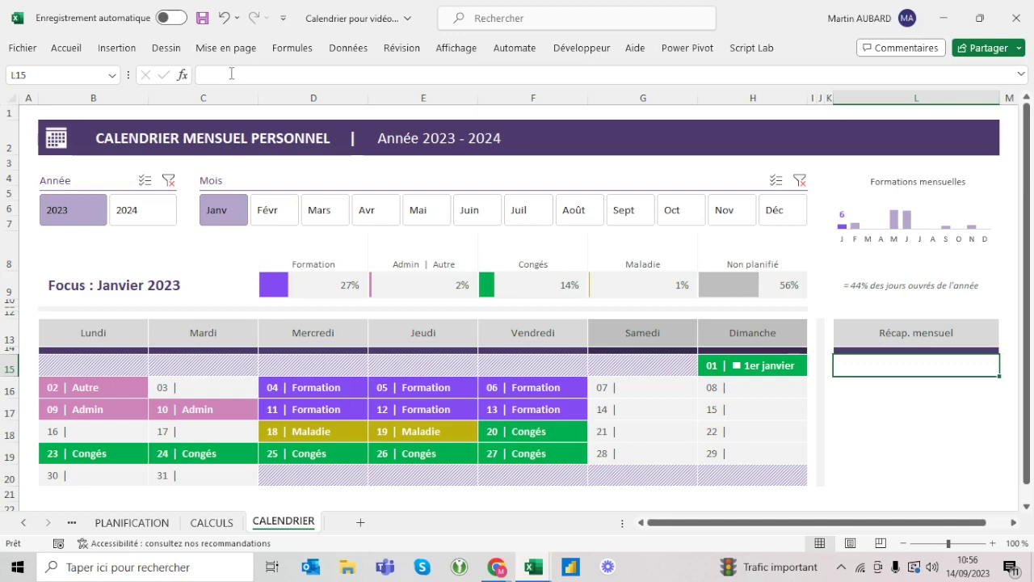
drag(97, 370, 778, 476)
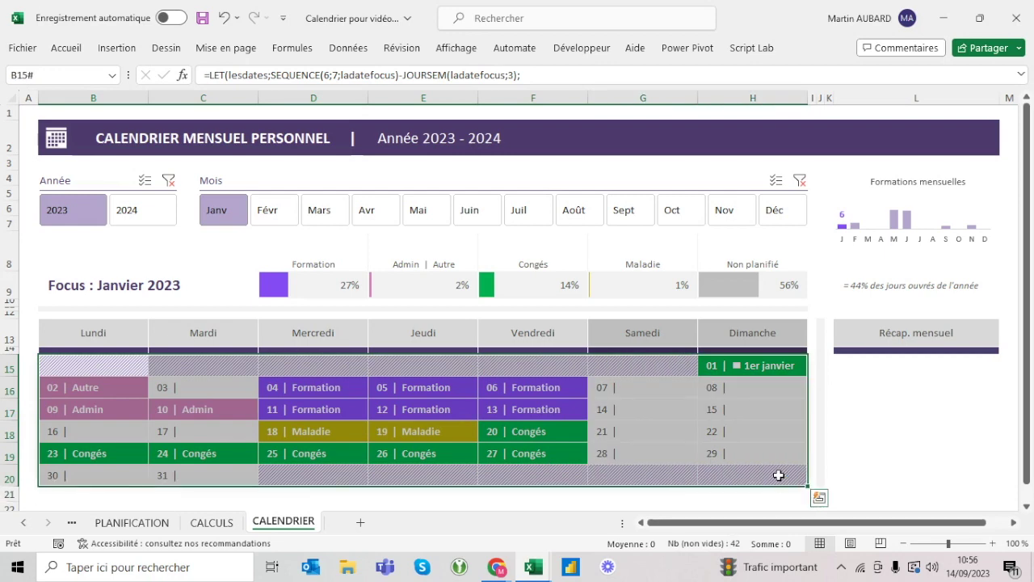
click(335, 286)
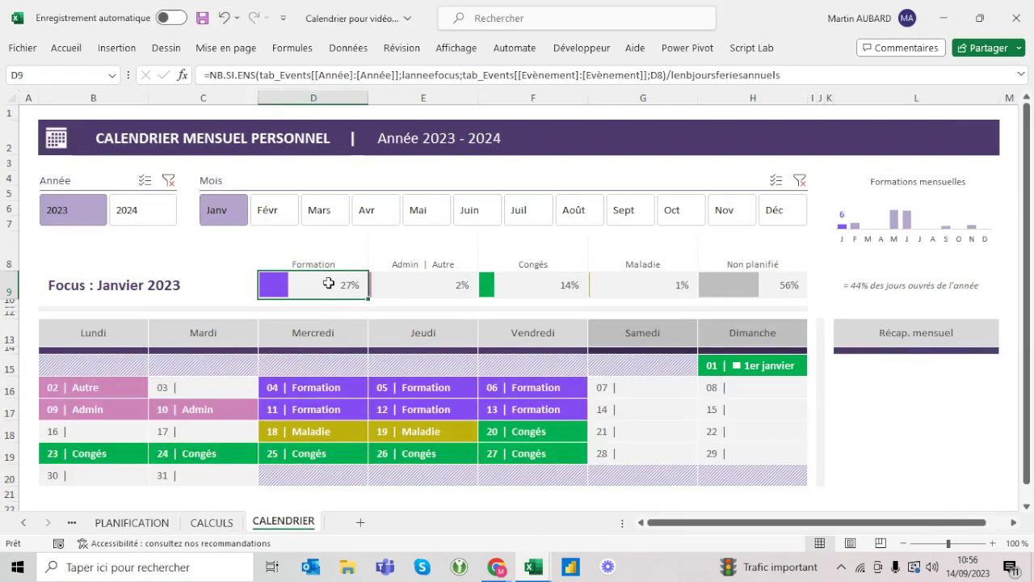
mouse_move(121, 366)
mouse_down()
mouse_move(751, 462)
mouse_move(764, 483)
mouse_up()
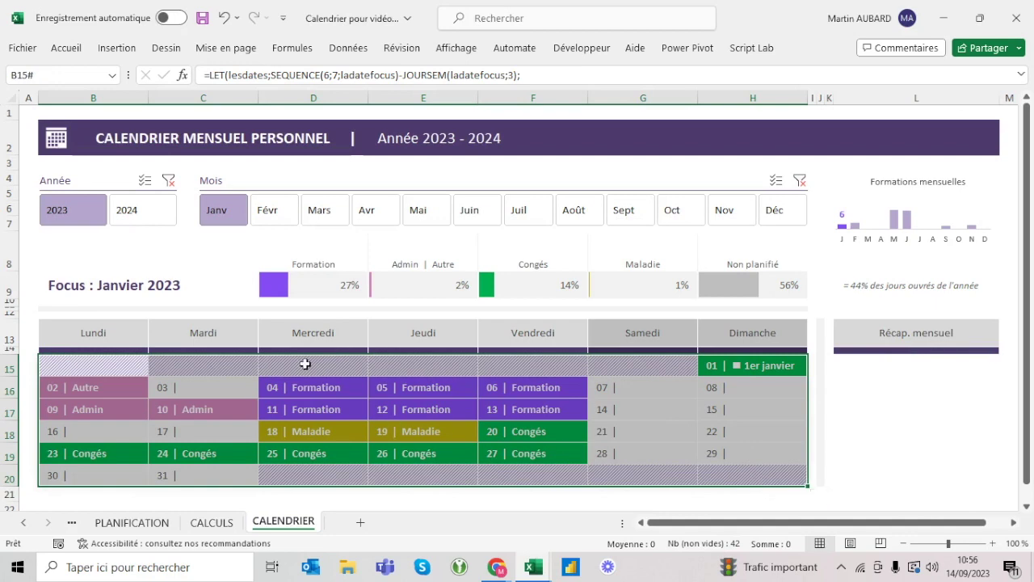
click(327, 280)
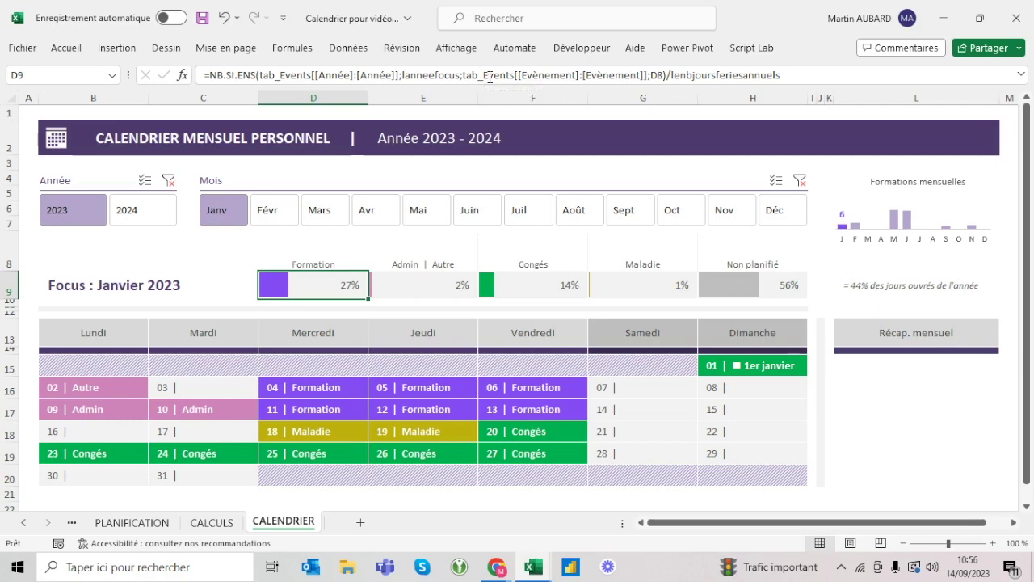
click(292, 48)
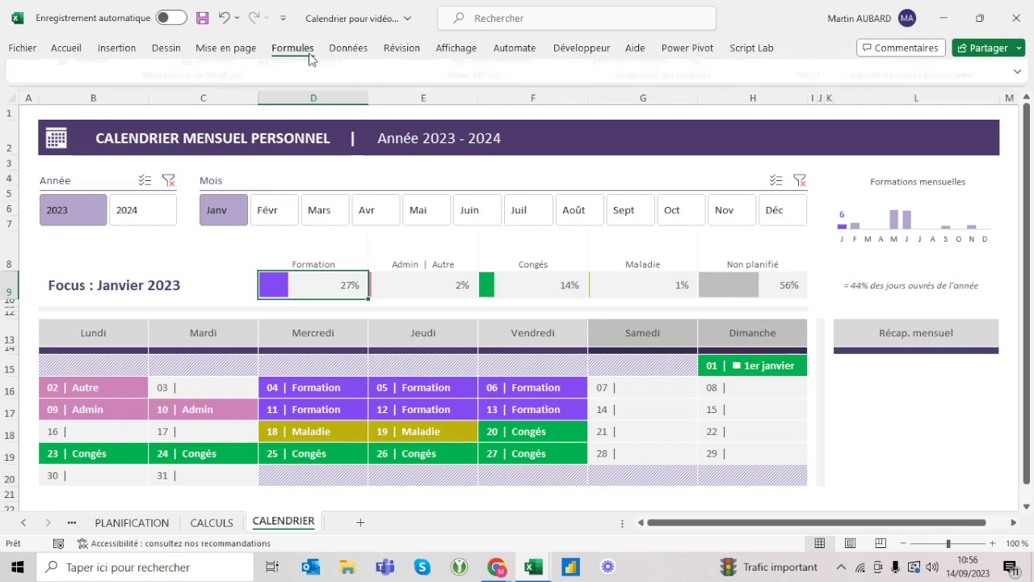
In the Name Manager, change lenbjoursferiesannuels to lenbjoursouvresannuels, then select D9.
click(429, 91)
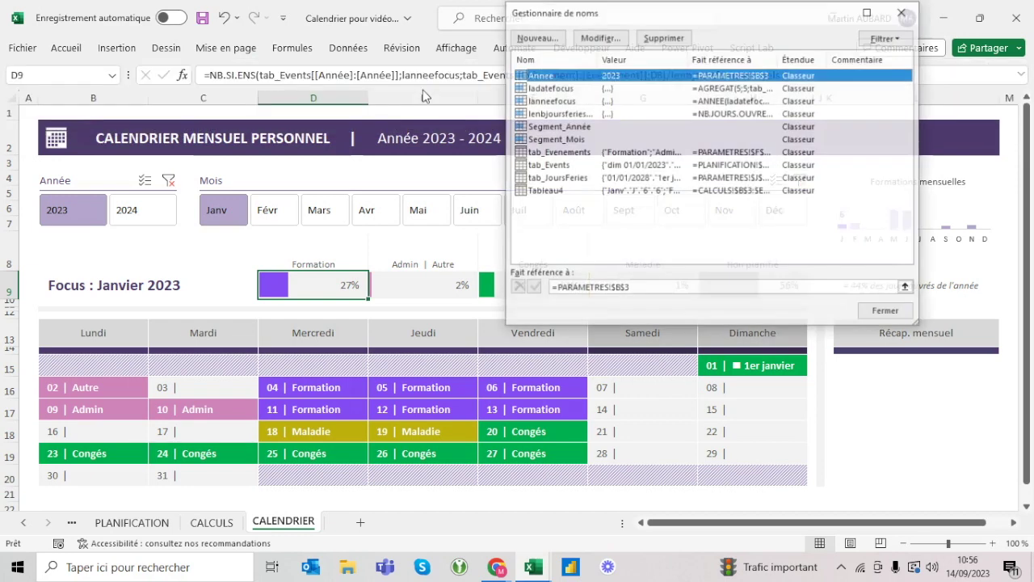
click(571, 115)
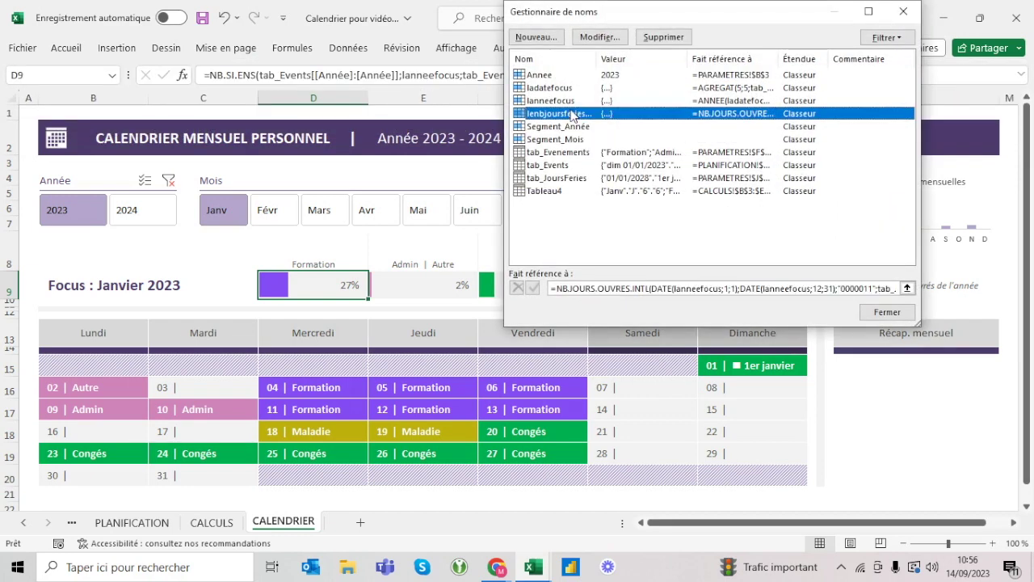
drag(598, 58, 649, 60)
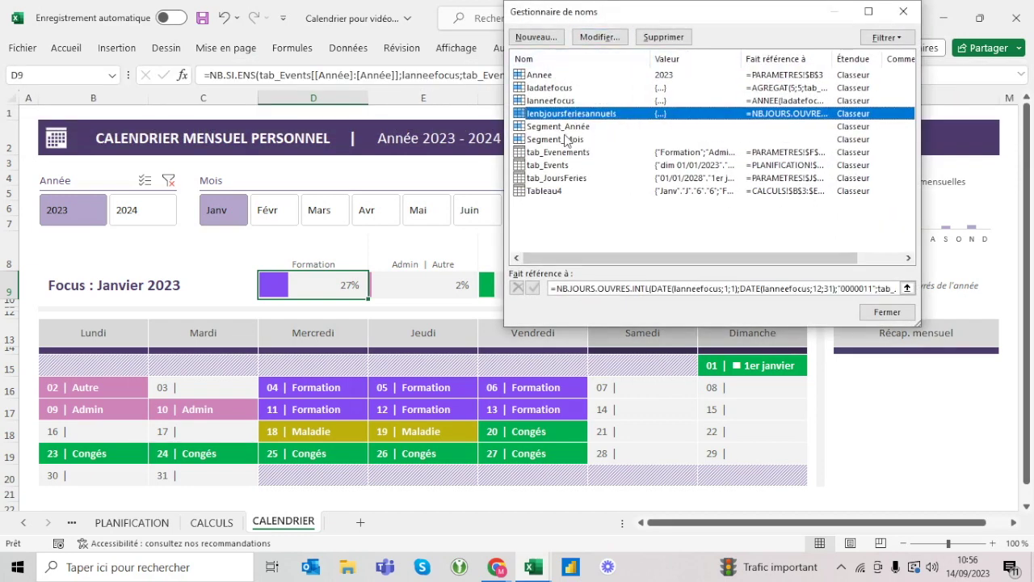
click(599, 37)
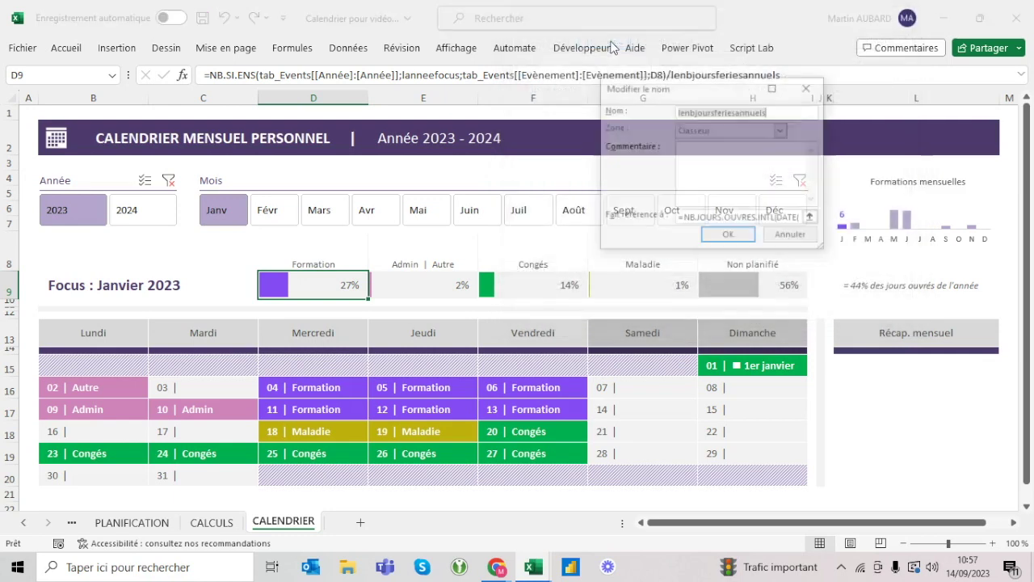
click(739, 112)
key(BackSpace)
key(BackSpace)
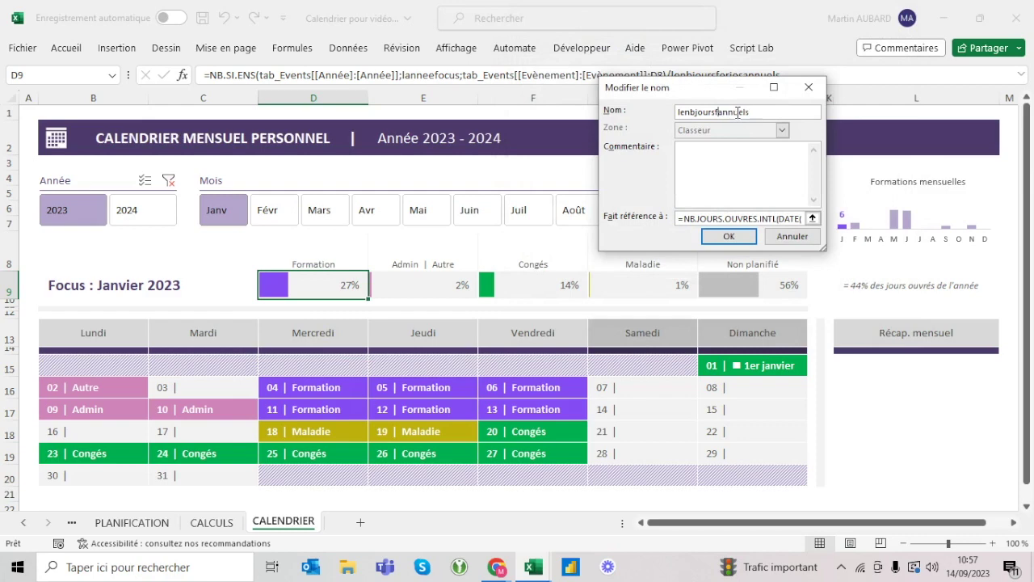
text(ouvres)
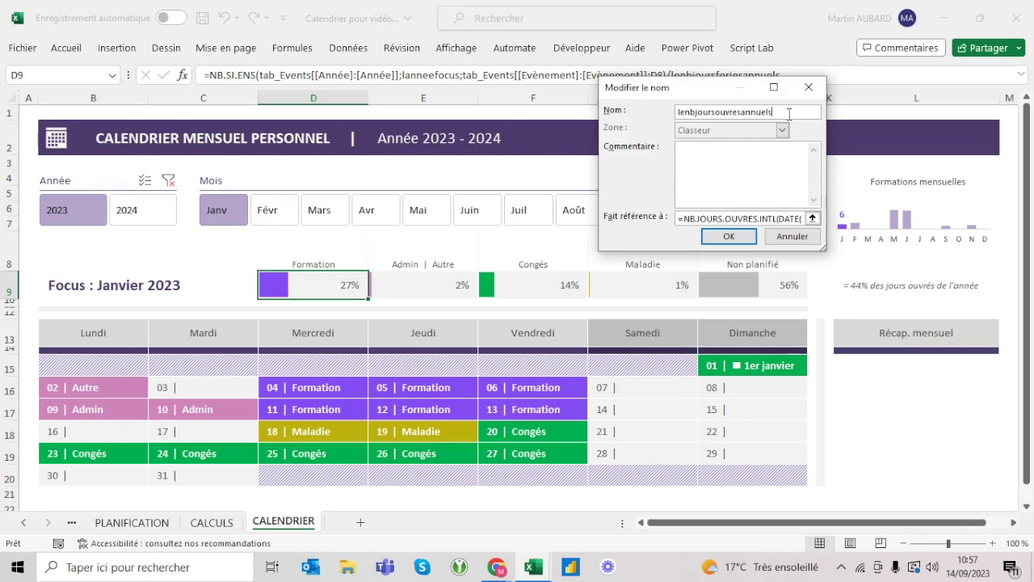
key(Return)
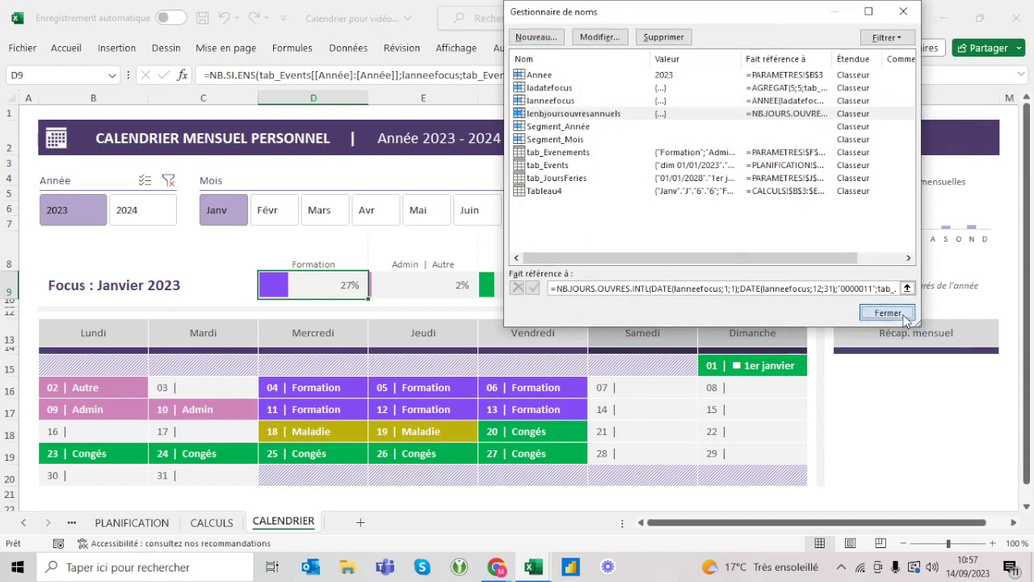
click(887, 312)
click(428, 264)
click(344, 277)
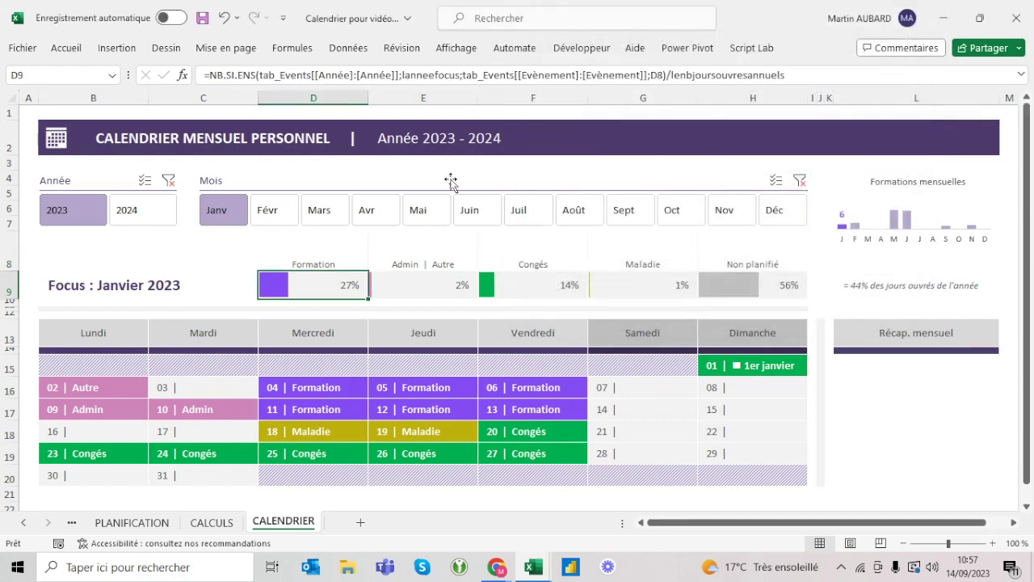
Inspect D9's formula to confirm it now uses lenbjoursouvresannuels.
double_click(708, 74)
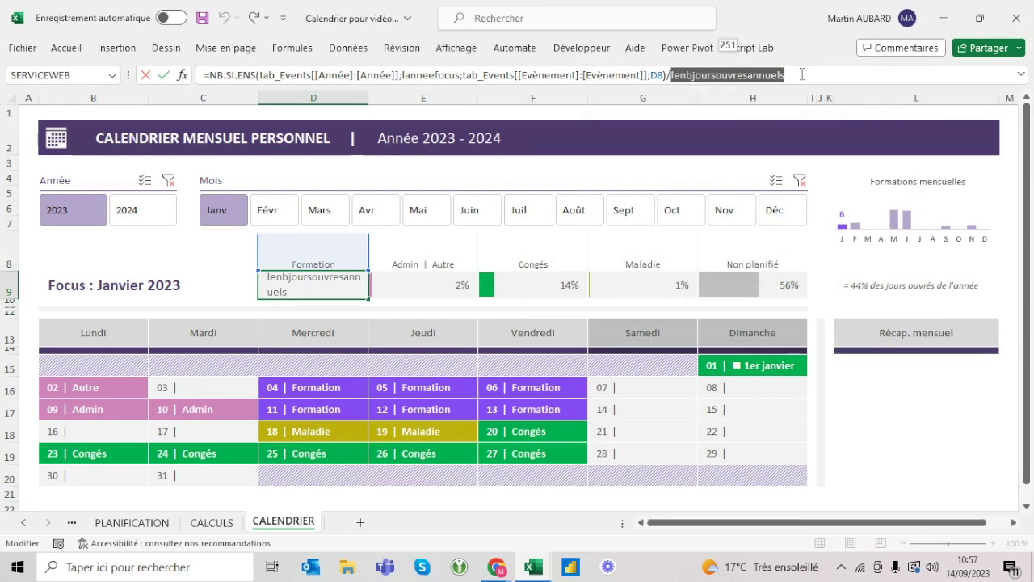
key(Escape)
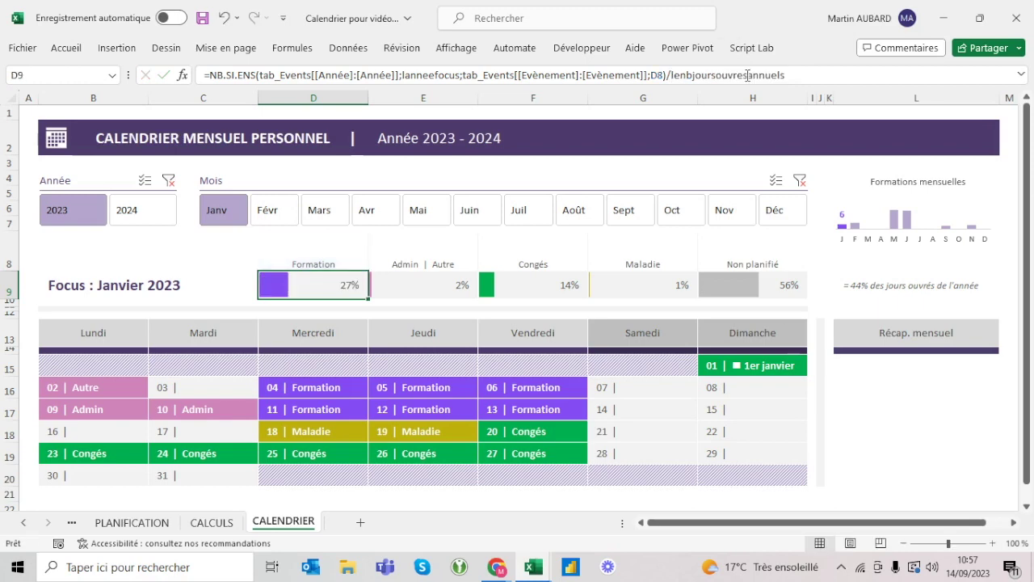
key(Right)
key(Left)
Copy D9's Formation percentage formula into L15.
click(869, 365)
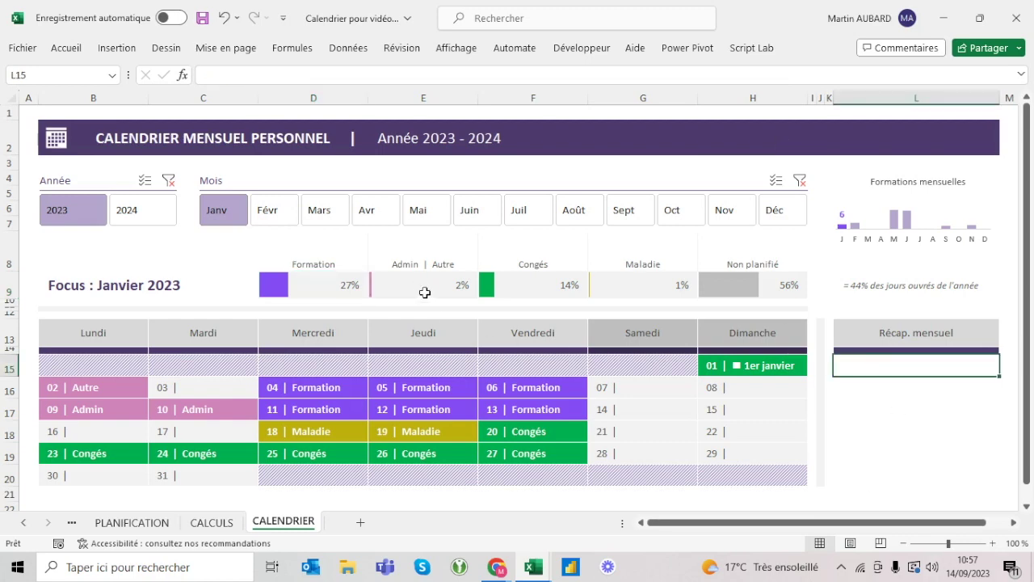
click(345, 283)
key(ctrl+c)
click(879, 365)
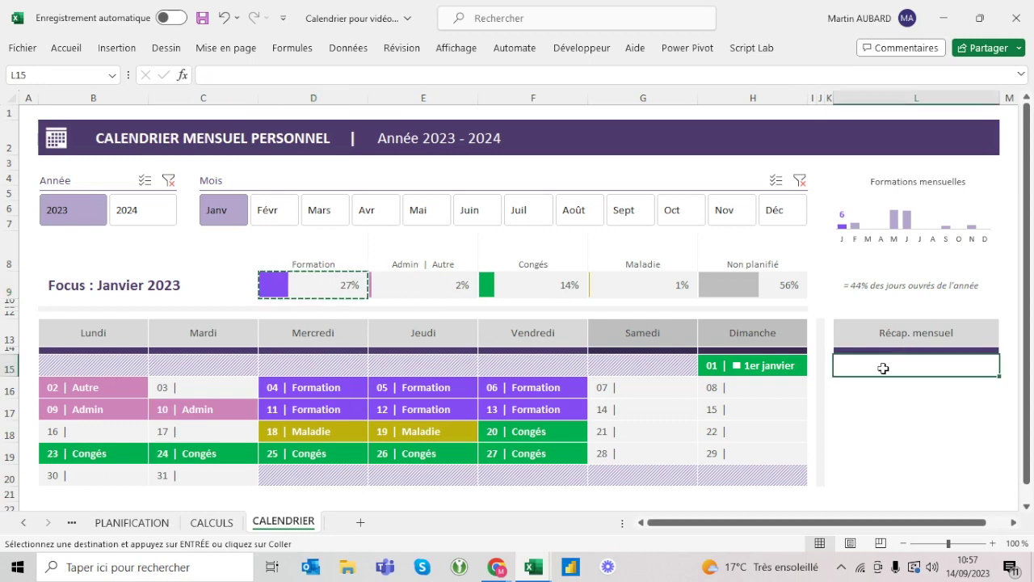
key(ctrl+v)
key(Escape)
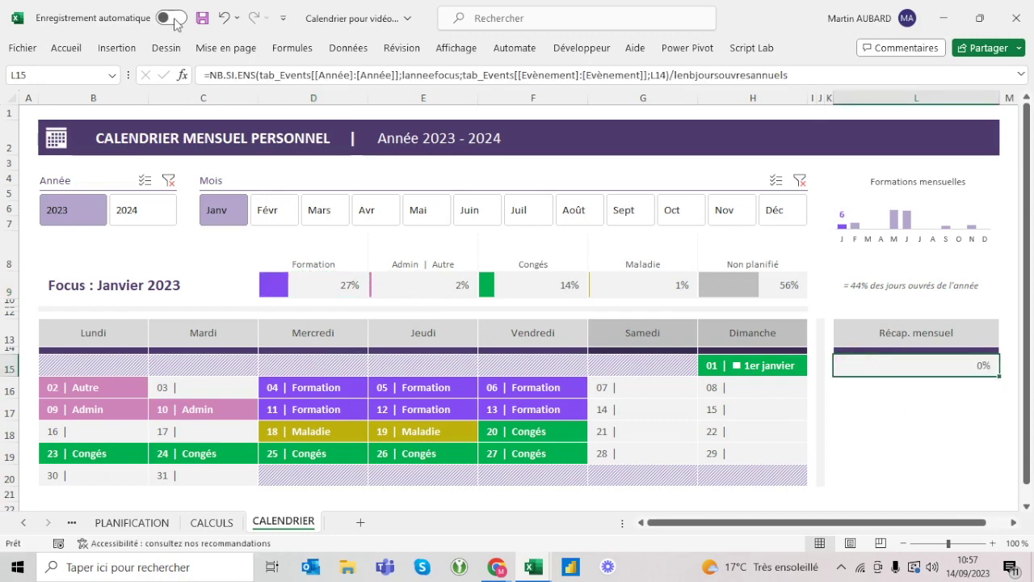
click(67, 50)
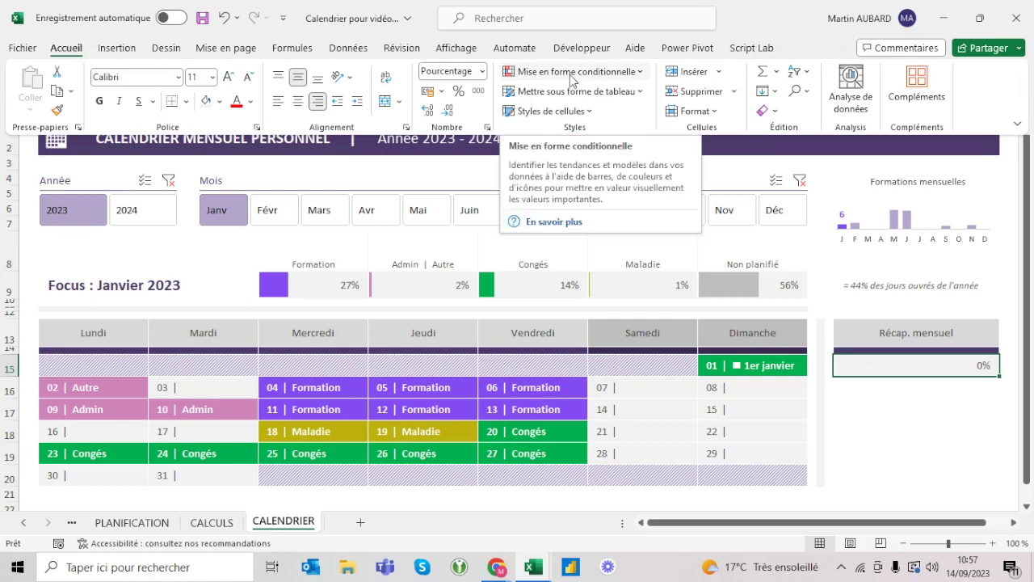
Clear L15's conditional formatting rules and set its number format to Standard.
click(572, 75)
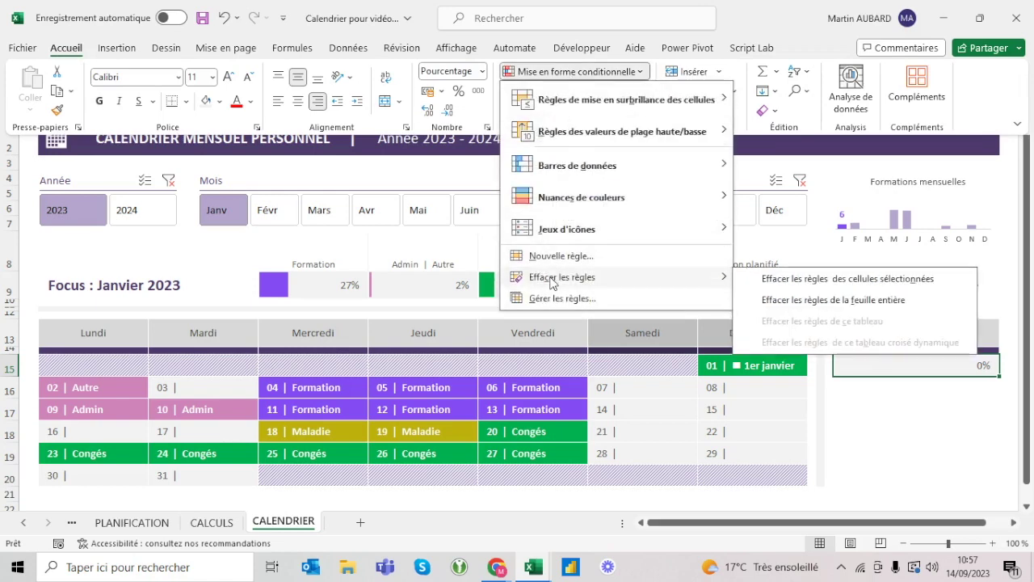
click(810, 281)
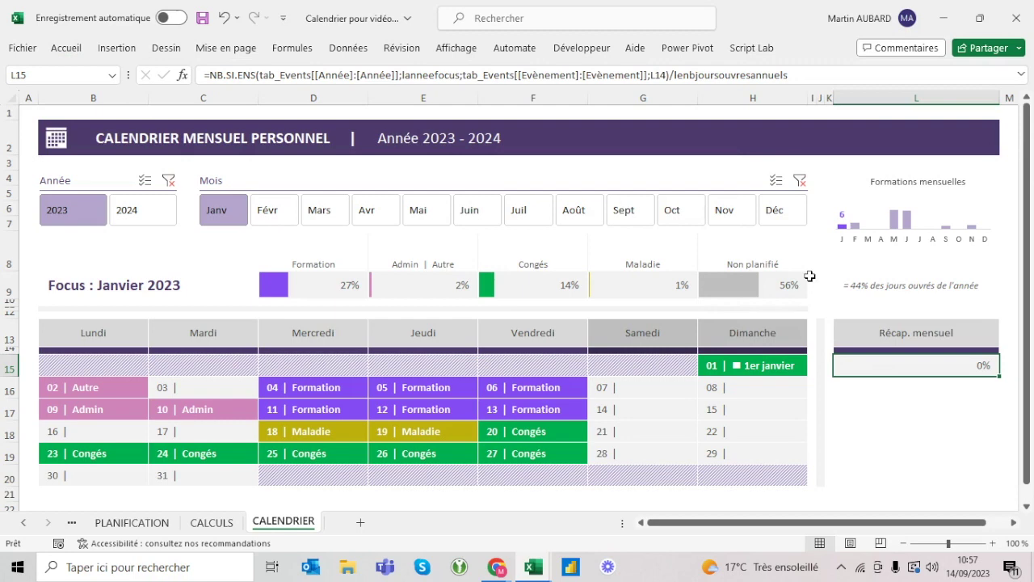
click(910, 364)
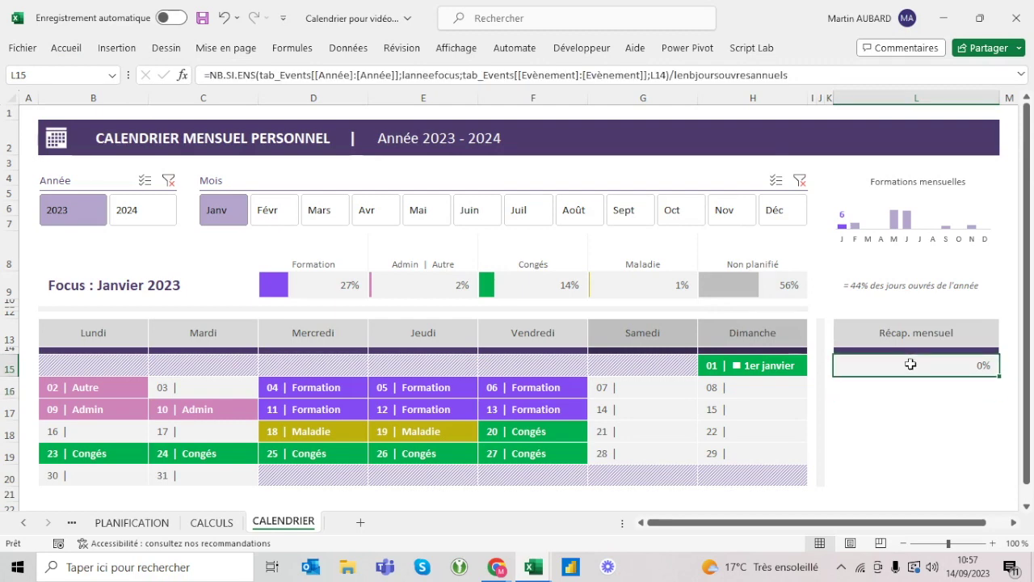
click(68, 49)
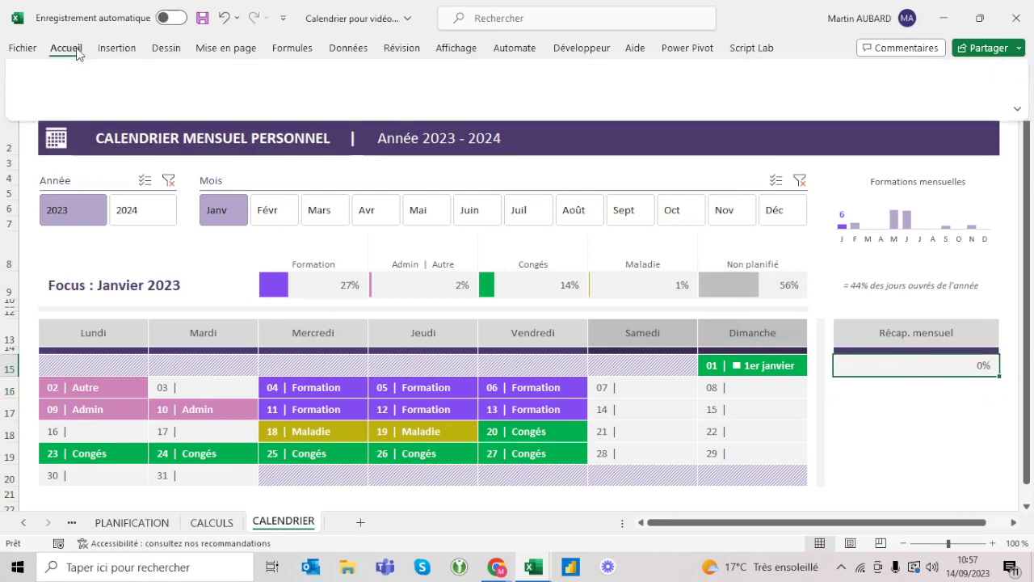
click(482, 71)
click(459, 97)
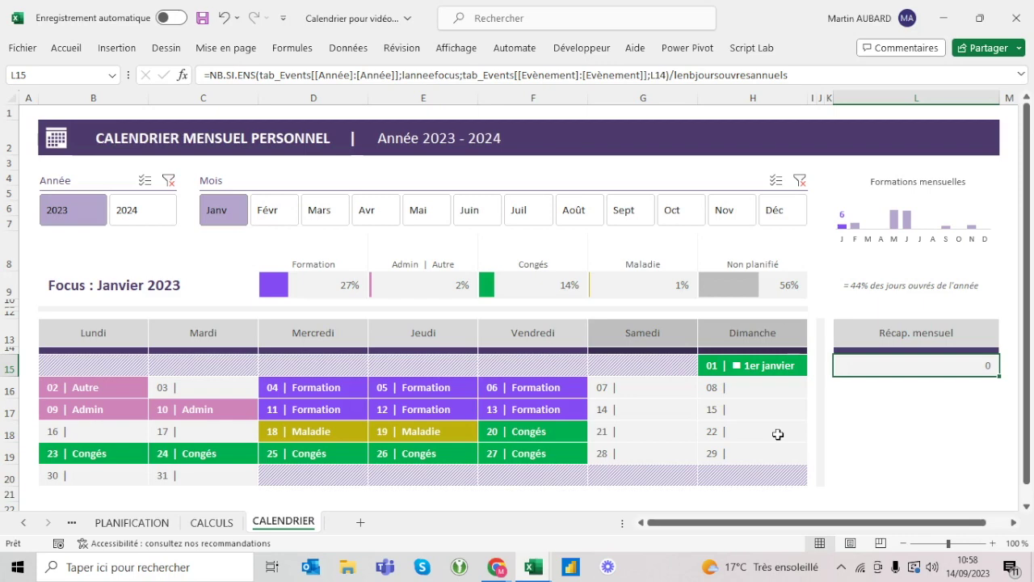
After reviewing D9 and the calendar grid, empty L15 and start typing =nb.si.ens(.
click(324, 286)
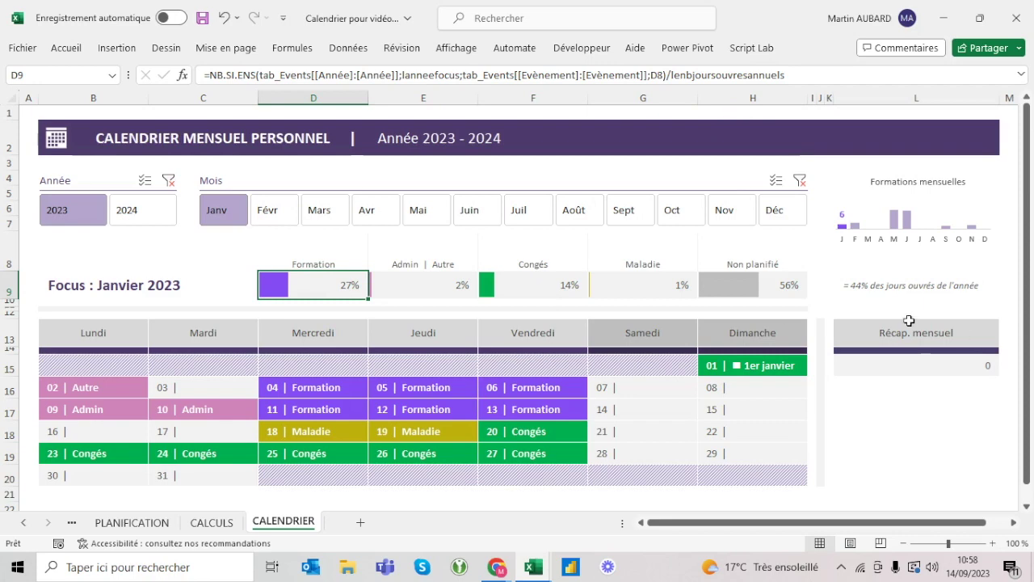
click(905, 365)
drag(112, 371, 745, 473)
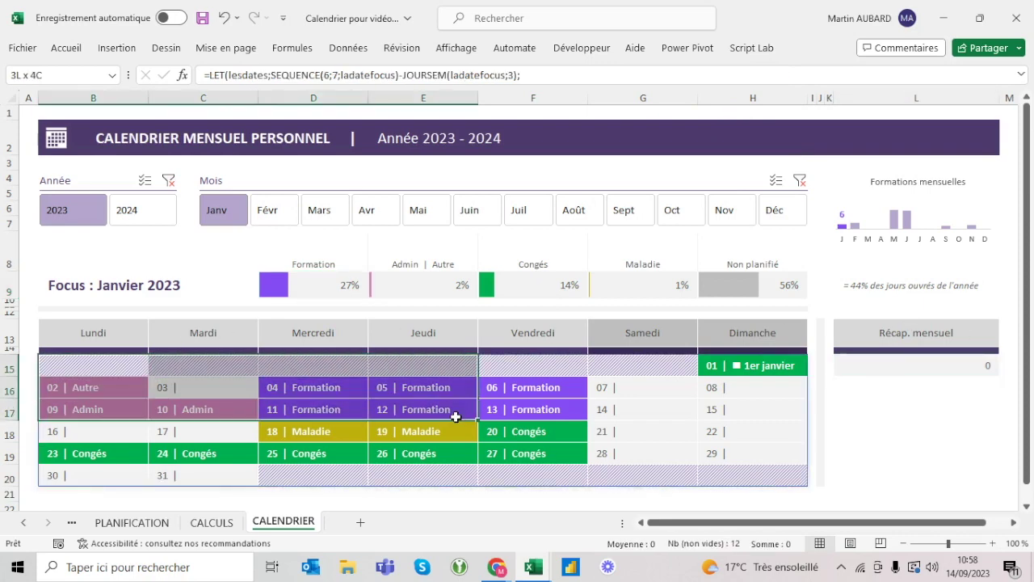
click(919, 364)
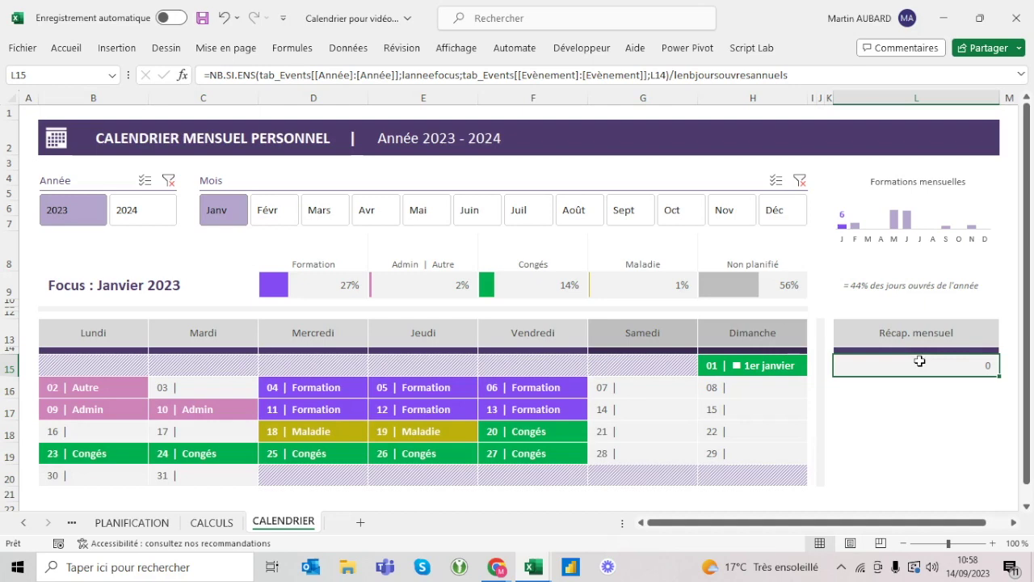
key(Delete)
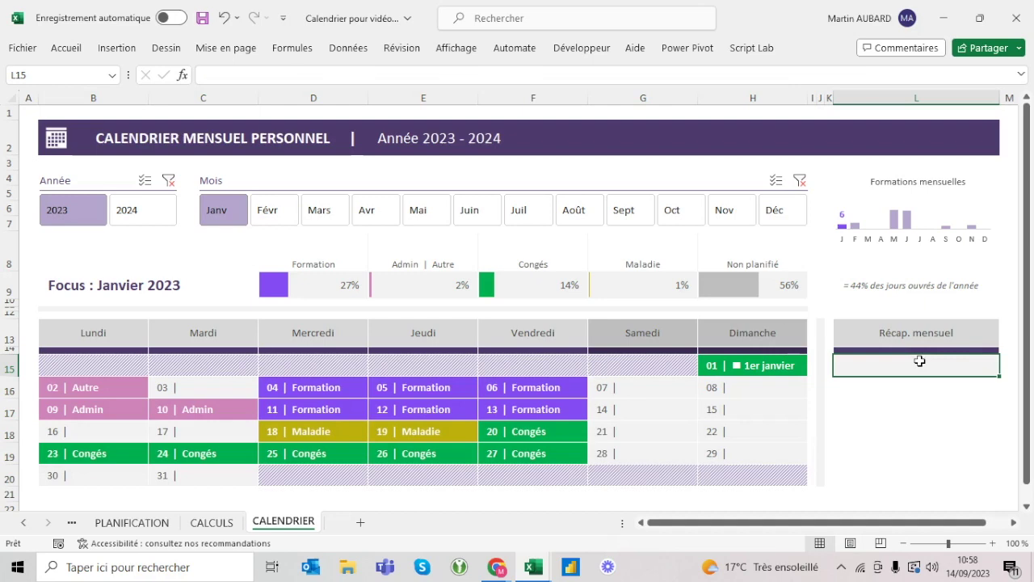
text(=nb.si)
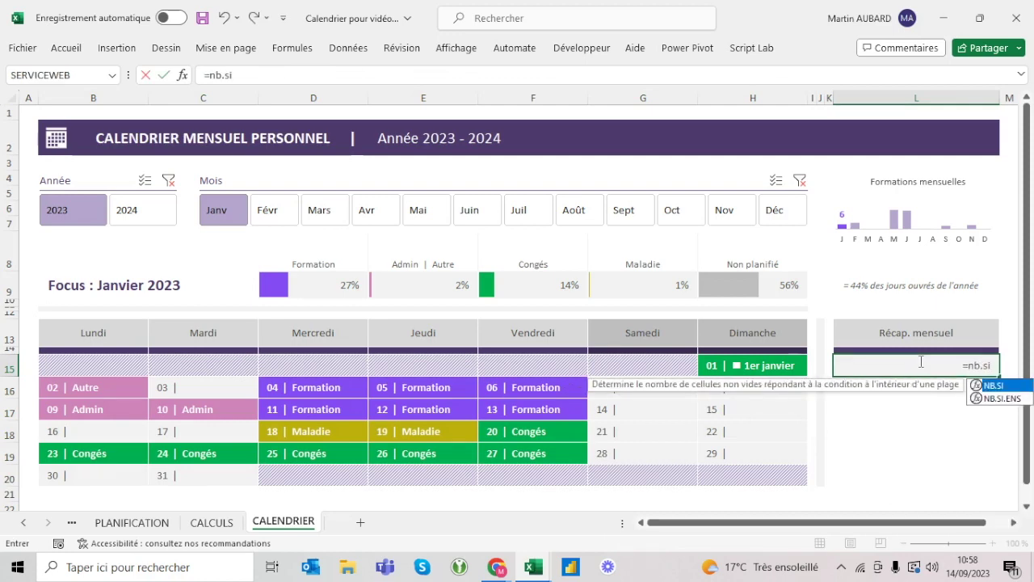
text(.ens()
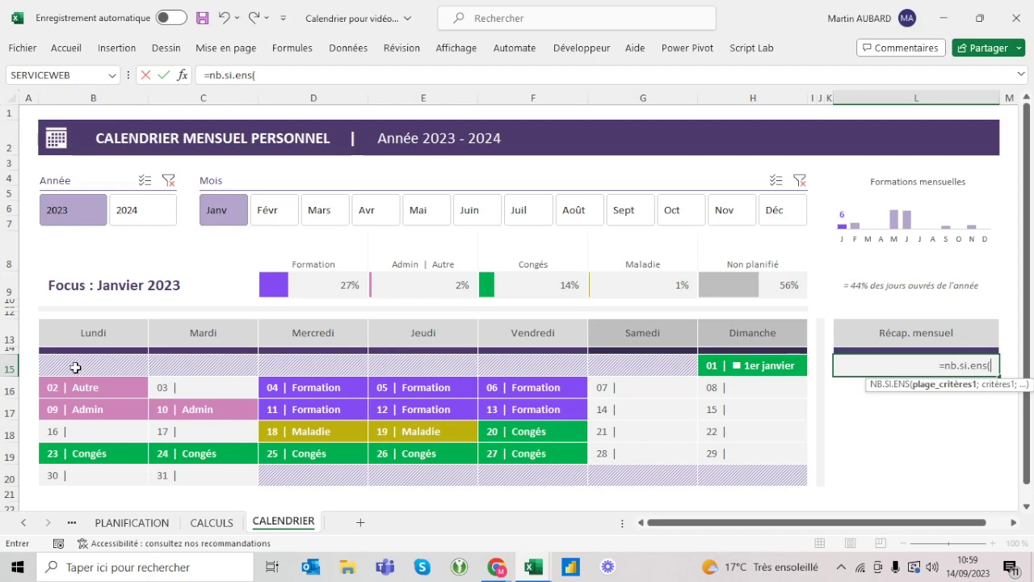
Finish =NB.SI.ENS(B15:F20;"*|*") in L15 to count filled weekday cells, giving 22.
drag(71, 365, 363, 438)
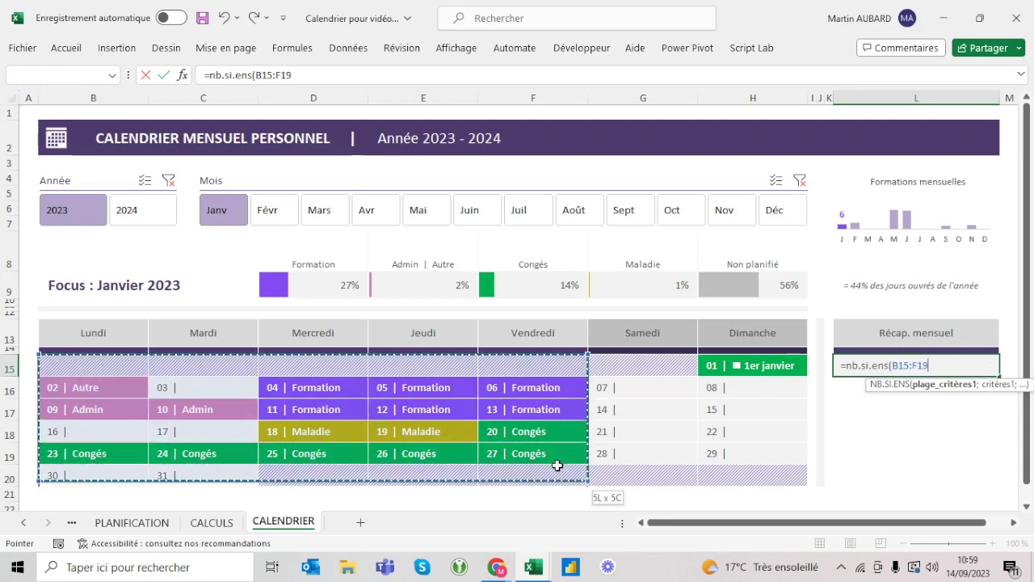
drag(363, 439, 555, 474)
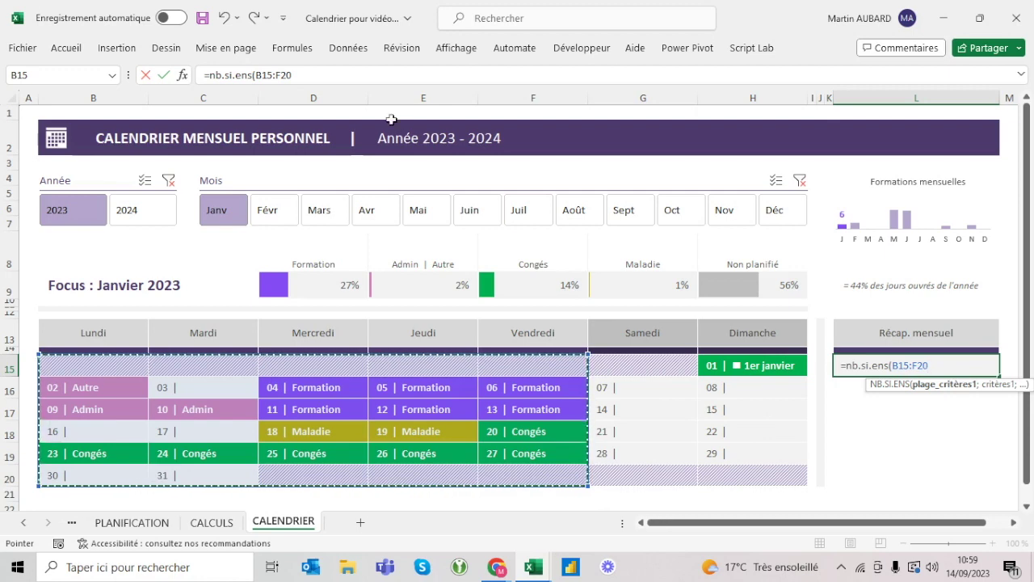
click(397, 74)
text(;")
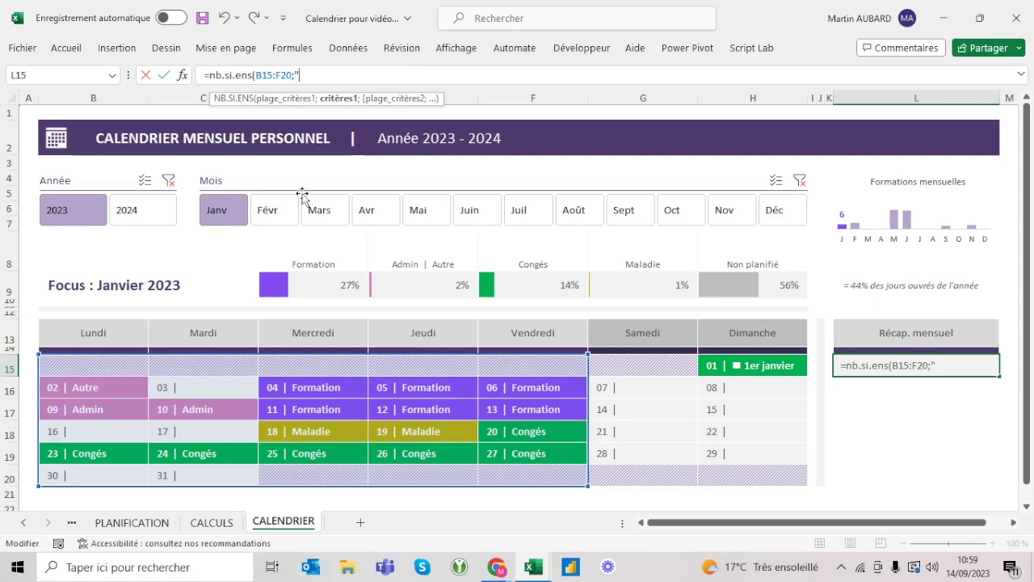
text(*)
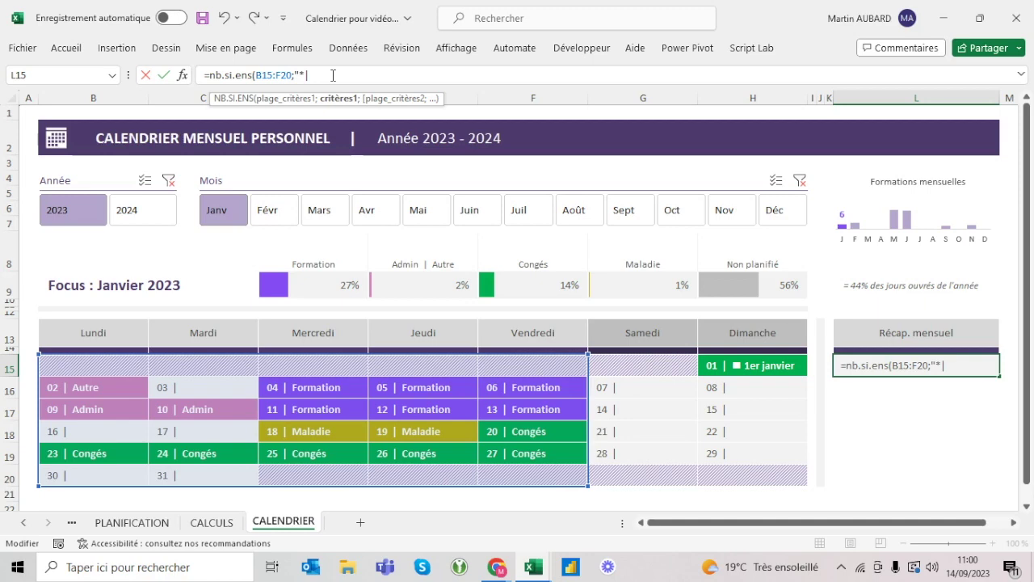
text(*")
text())
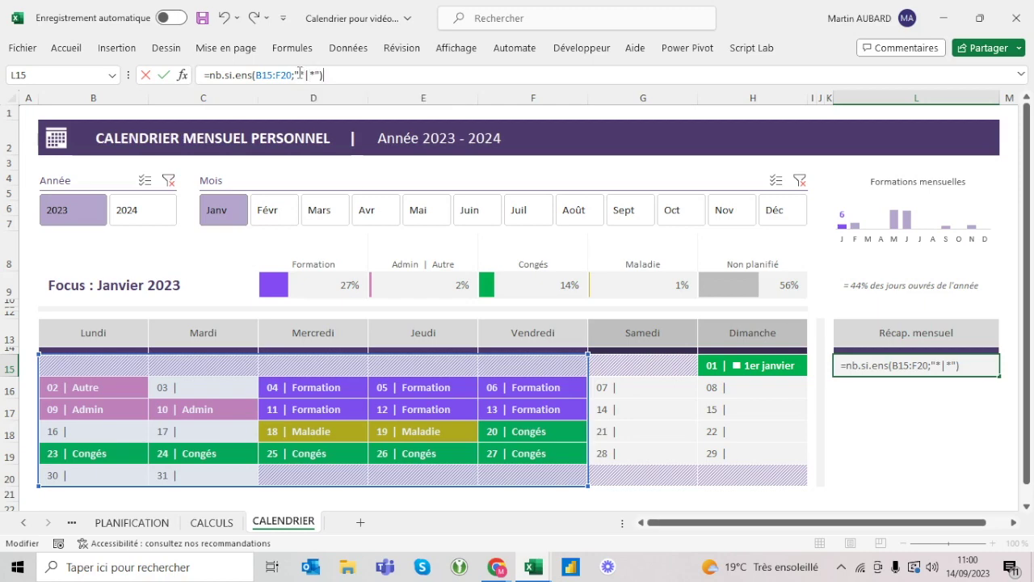
key(Return)
key(Up)
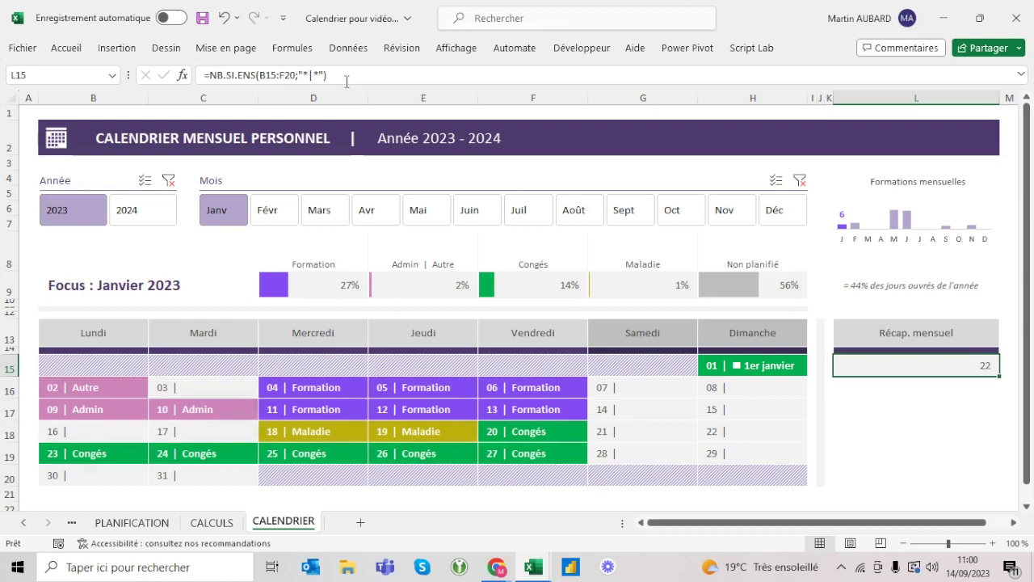
click(319, 75)
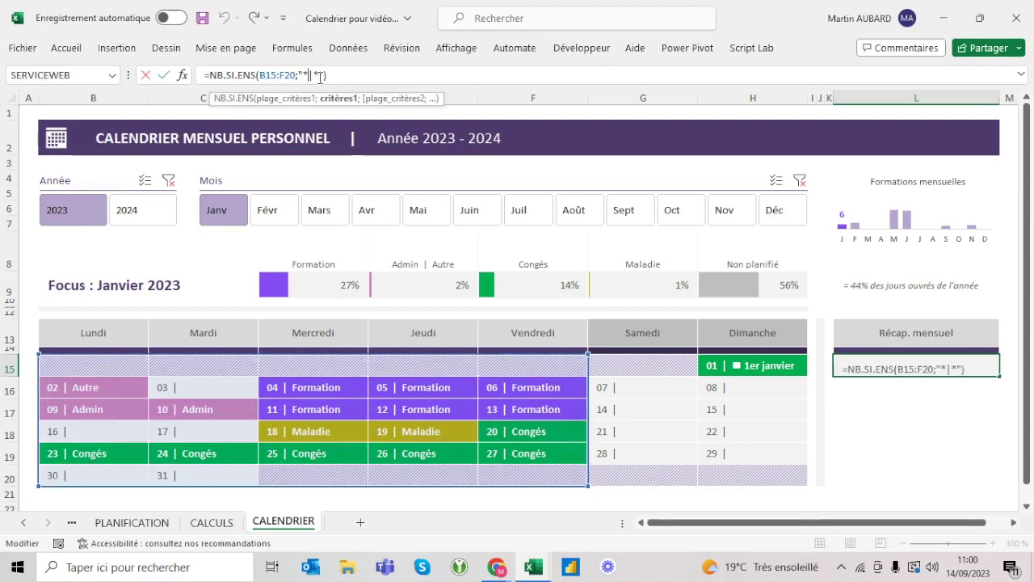
key(shift+Left)
key(Right)
key(Right)
key(shift+Right)
key(Right)
key(BackSpace)
key(ctrl+Return)
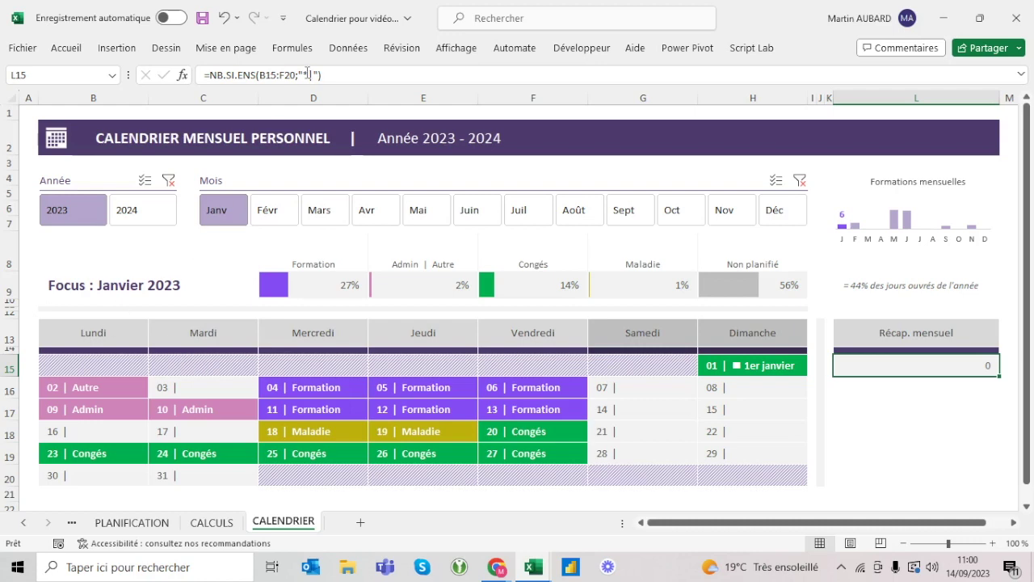
click(306, 75)
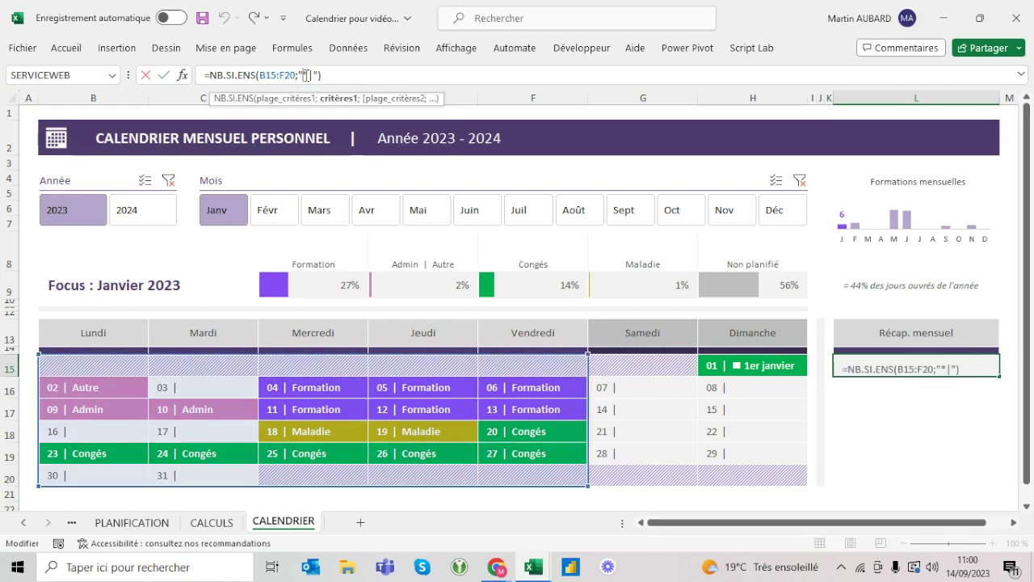
key(BackSpace)
text(*)
key(Return)
key(Down)
key(Up)
key(Up)
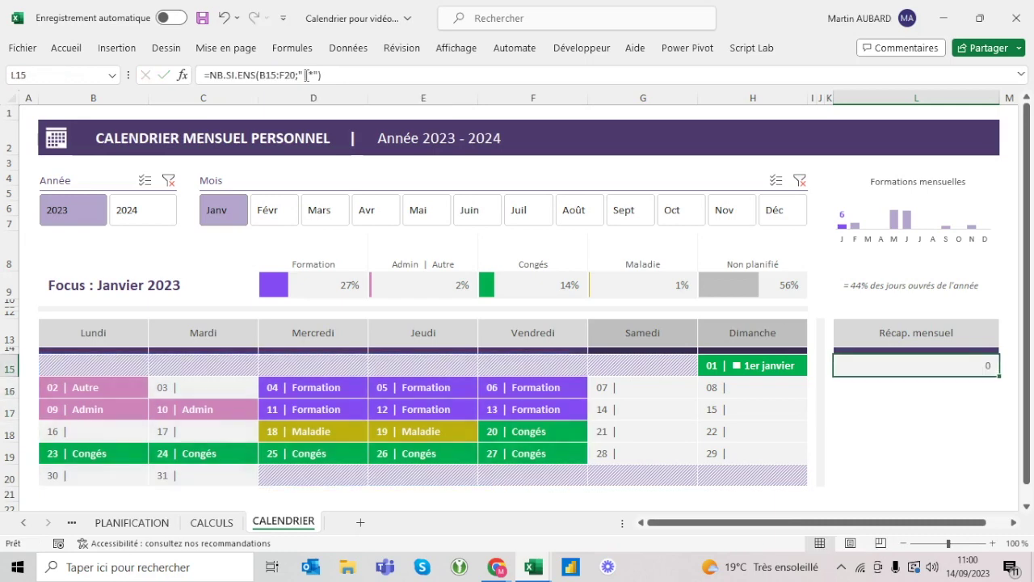
click(306, 75)
key(BackSpace)
text(<>)
key(Return)
key(Up)
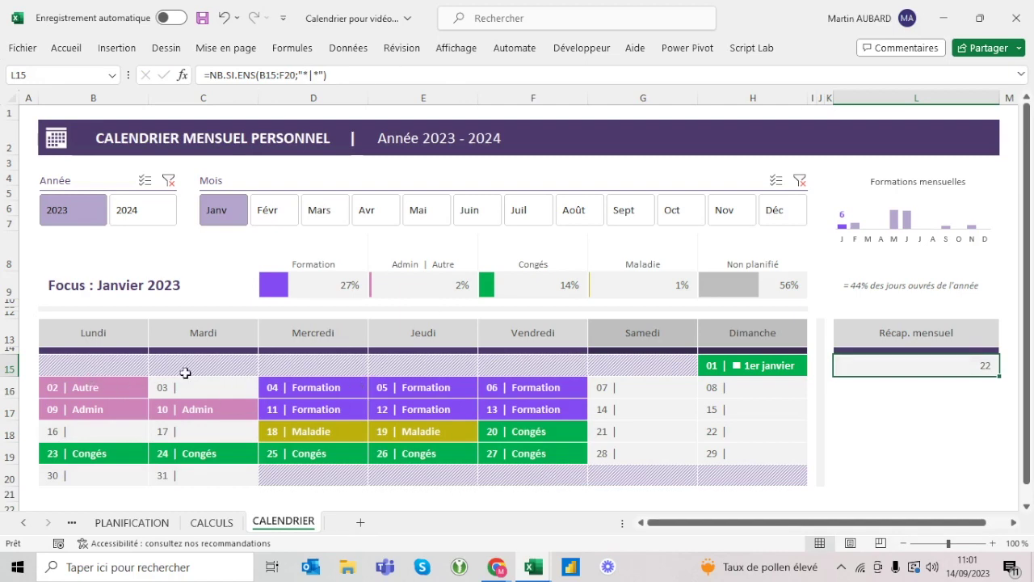
drag(118, 371, 589, 491)
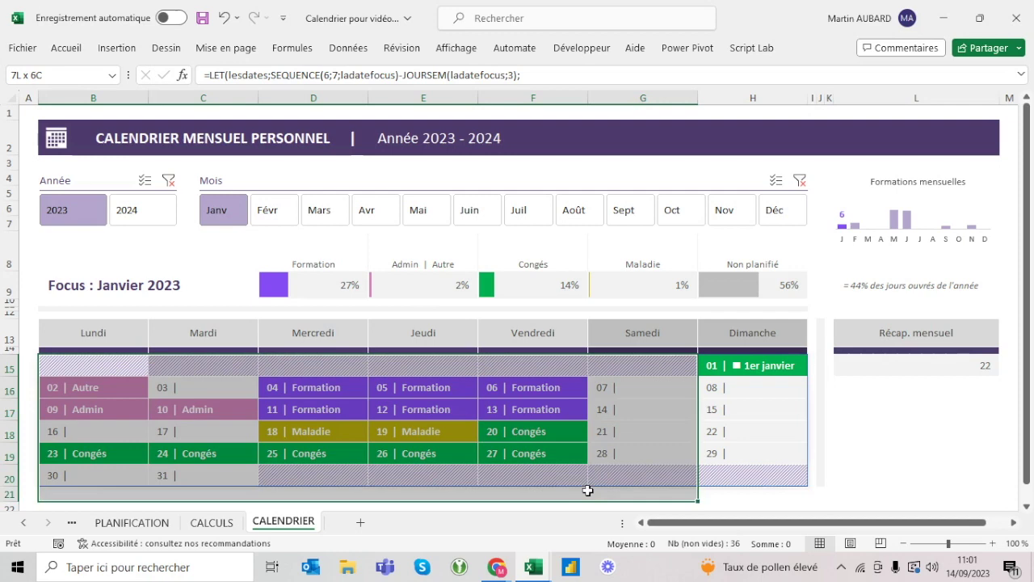
click(893, 365)
click(364, 74)
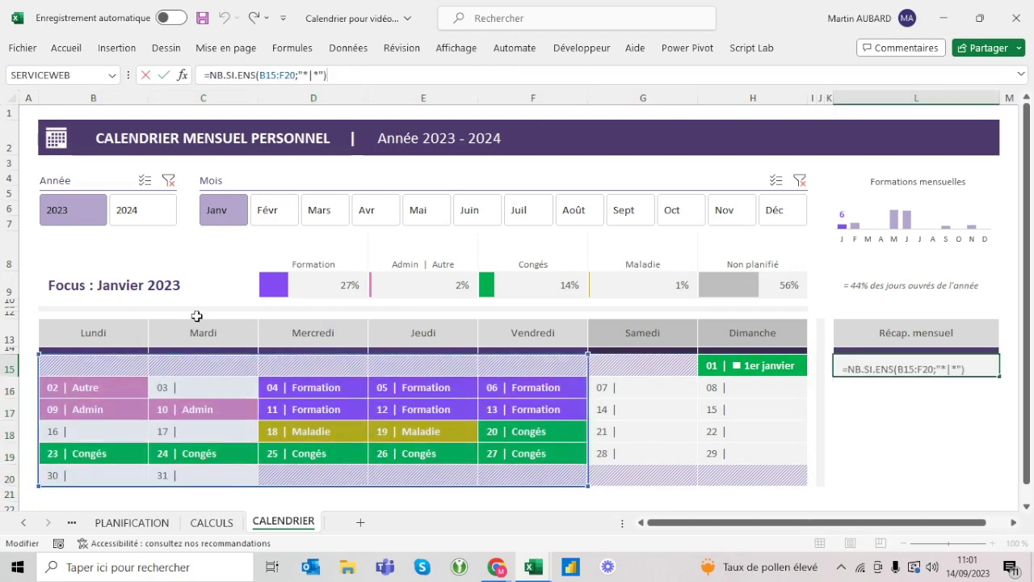
key(ctrl+Return)
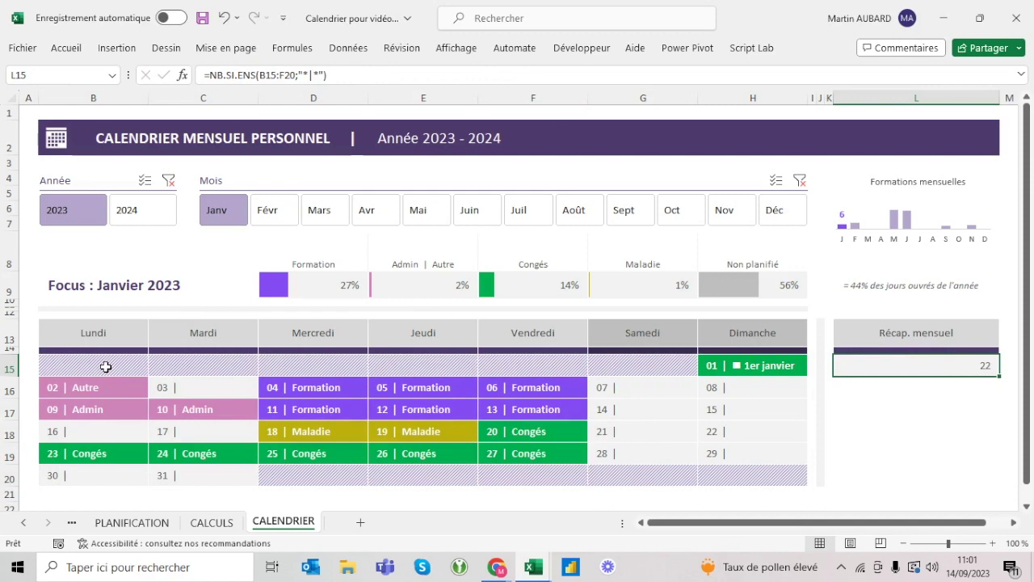
drag(105, 367, 530, 362)
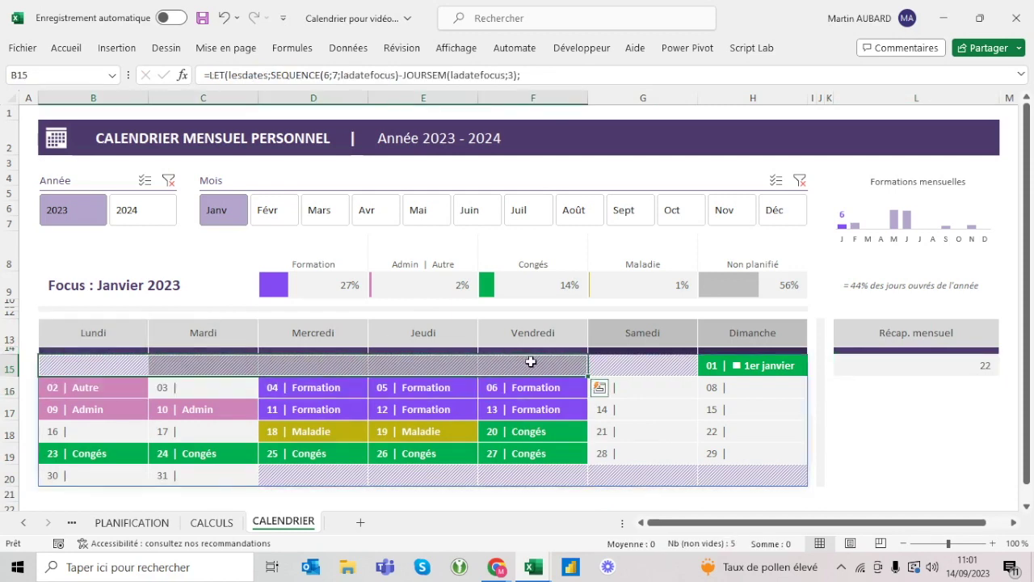
drag(330, 477, 515, 469)
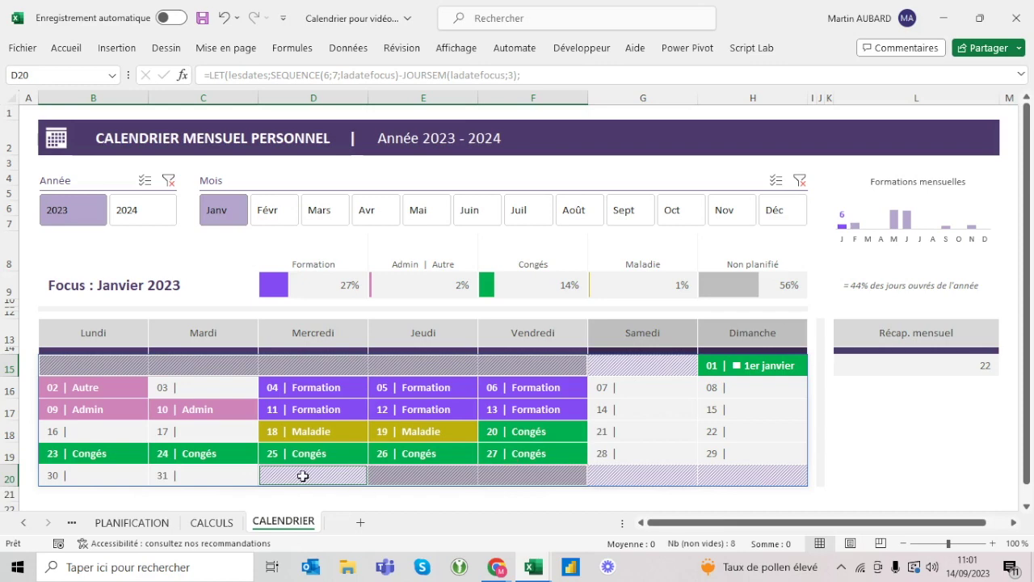
click(873, 368)
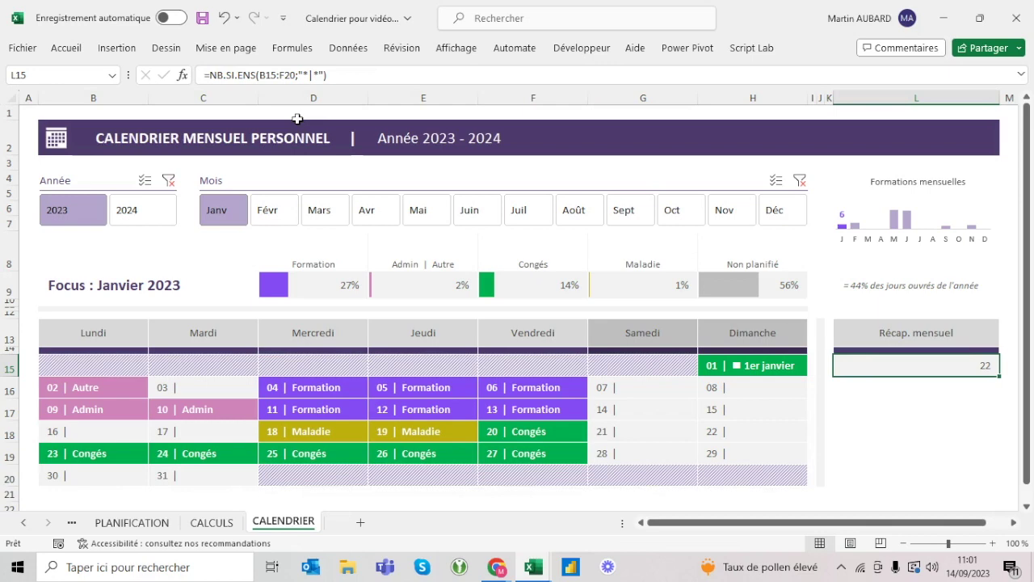
click(417, 211)
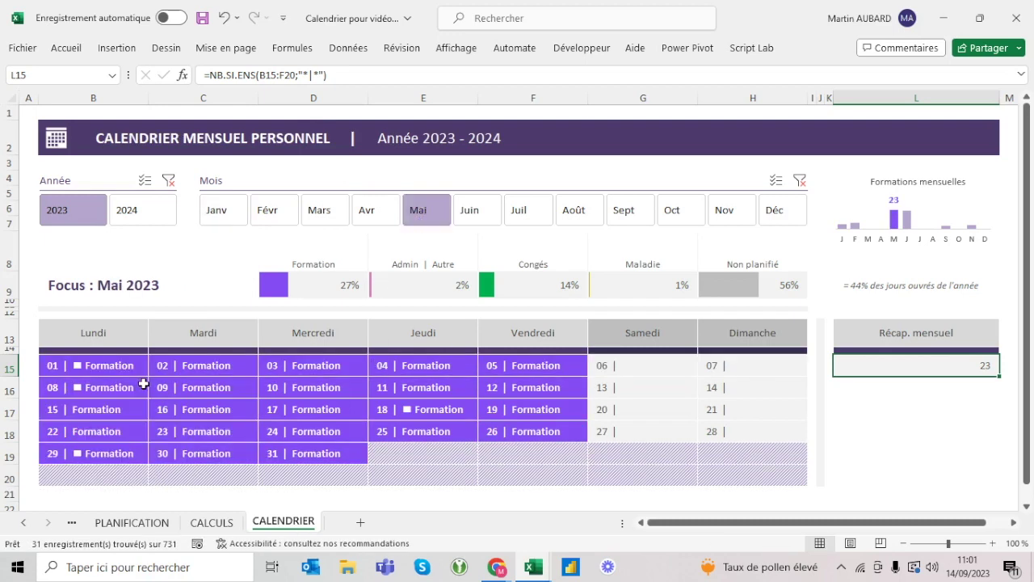
Show November 2023, check the D15 date and L15 count formulas, then open PLANIFICATION.
click(686, 216)
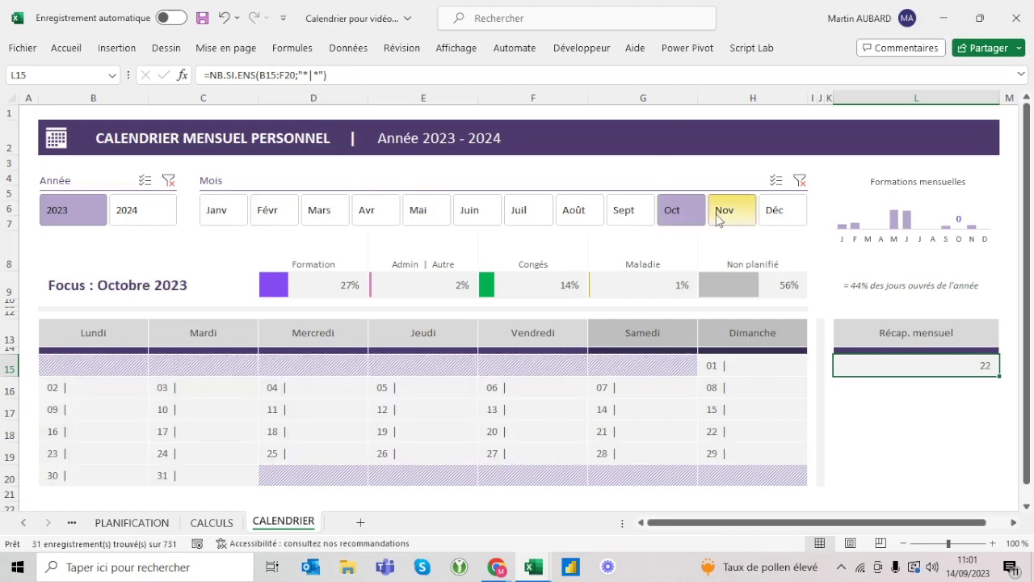
click(718, 216)
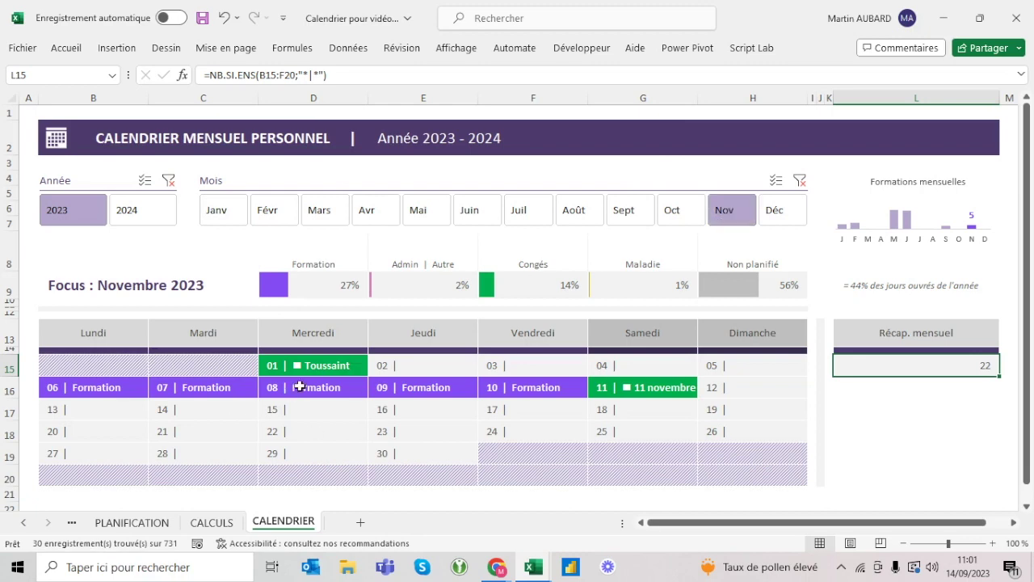
click(291, 375)
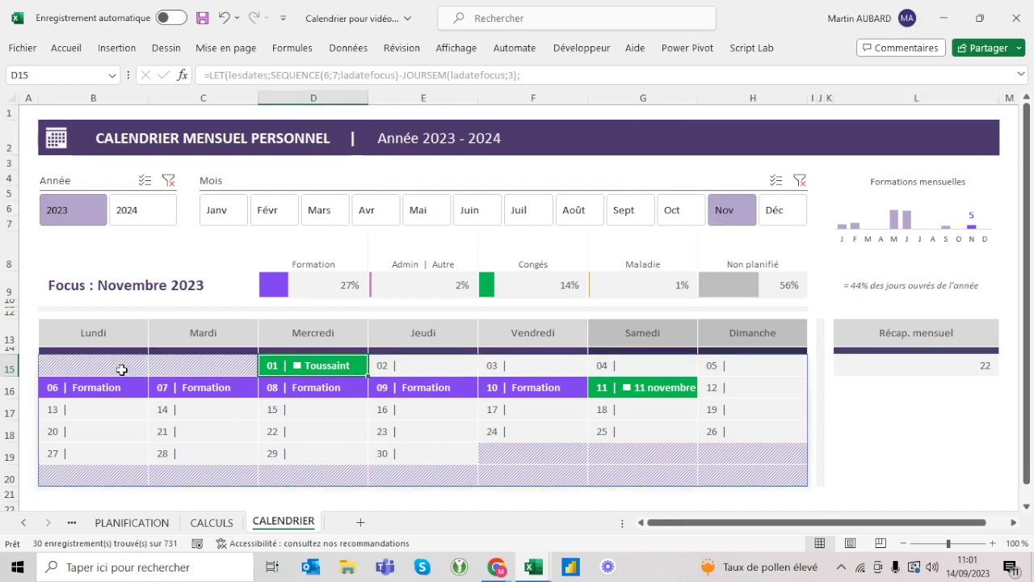
click(916, 369)
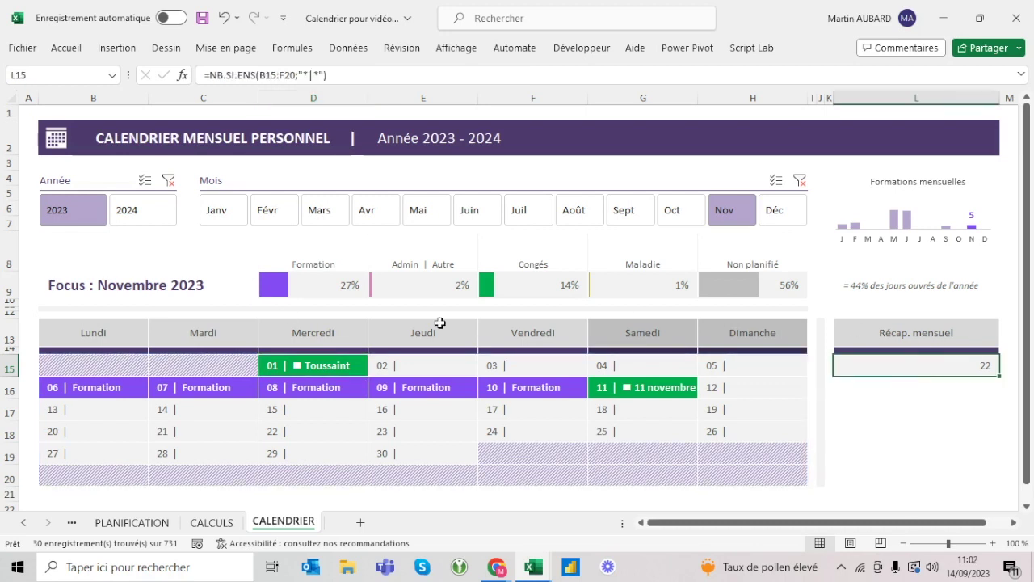
click(296, 364)
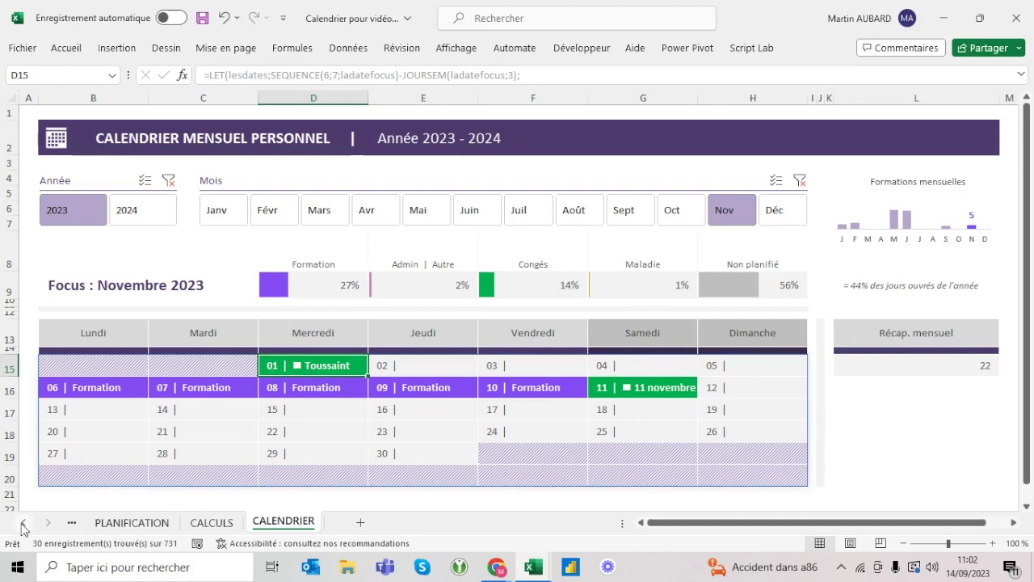
click(113, 523)
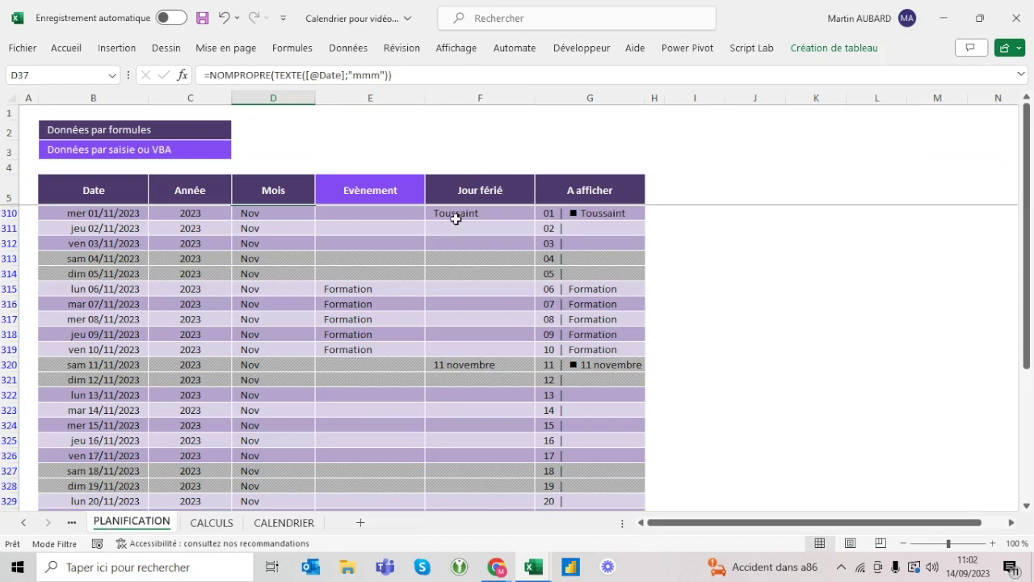
click(549, 213)
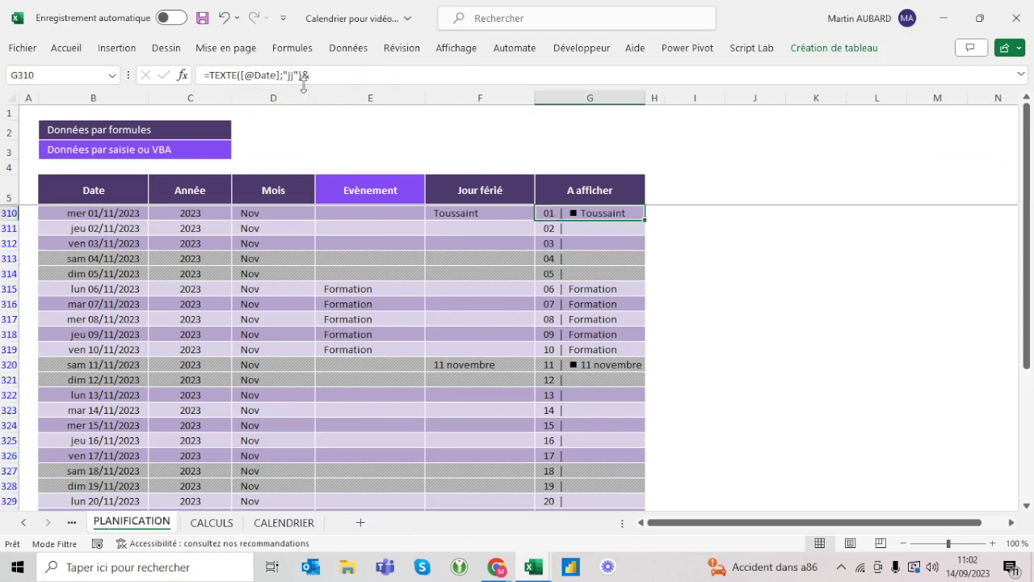
drag(305, 84, 307, 130)
click(353, 106)
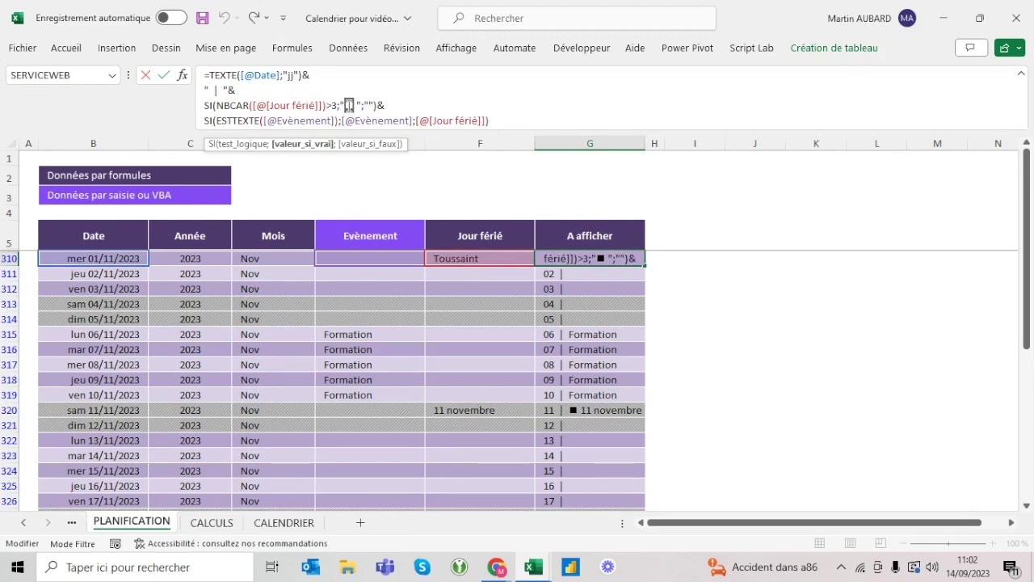
key(ctrl+Return)
drag(342, 129, 358, 38)
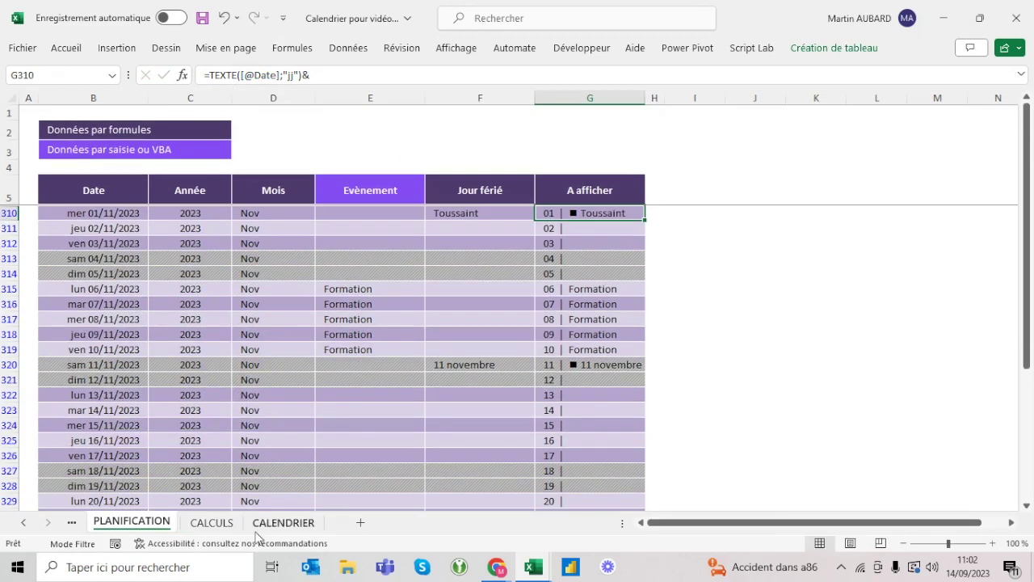
click(210, 523)
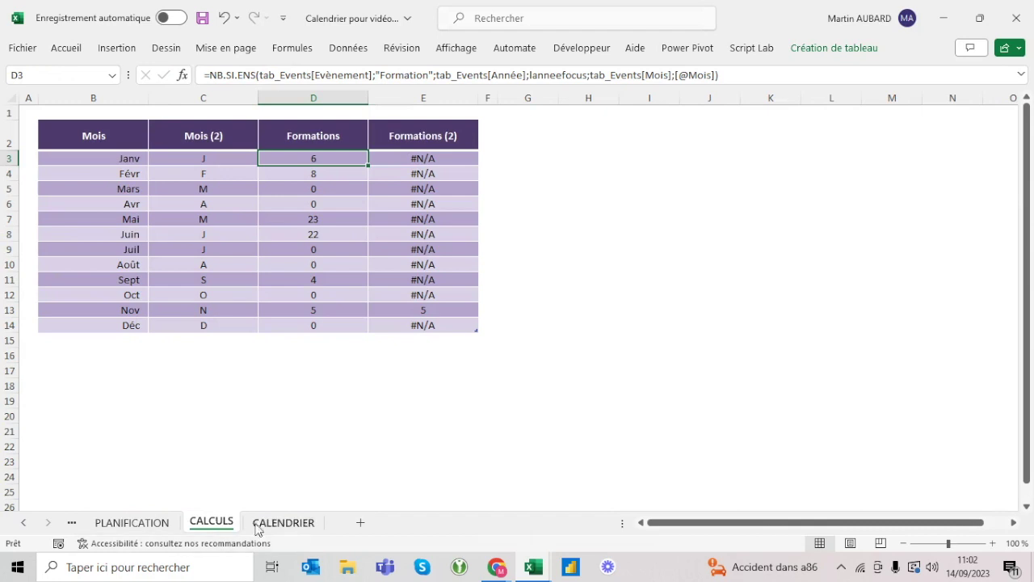
click(257, 523)
click(896, 365)
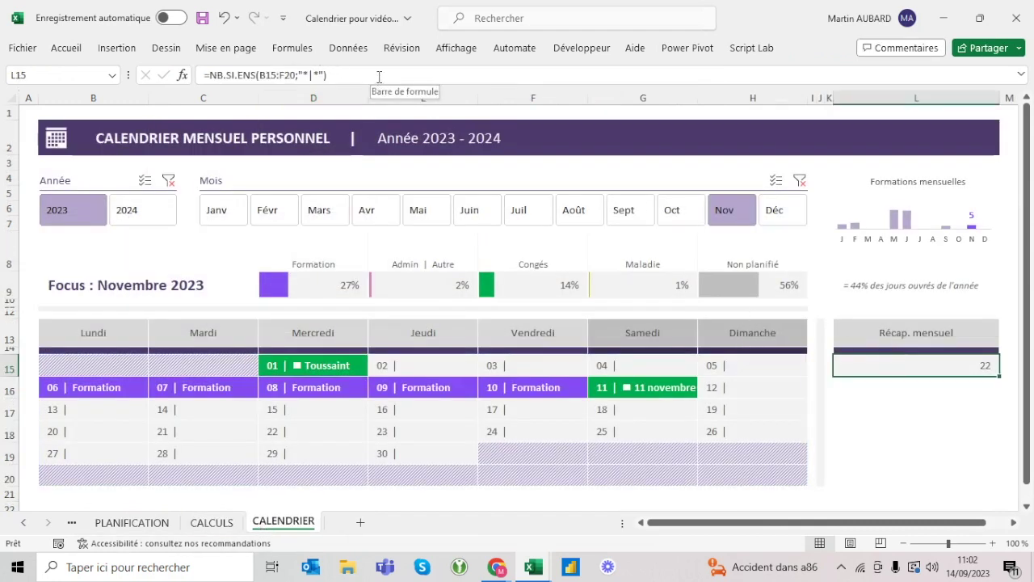
Enter =NB.SI.ENS(B15:F20;"*■*") in L16 to count ■-marked days, then show May 2023.
click(902, 391)
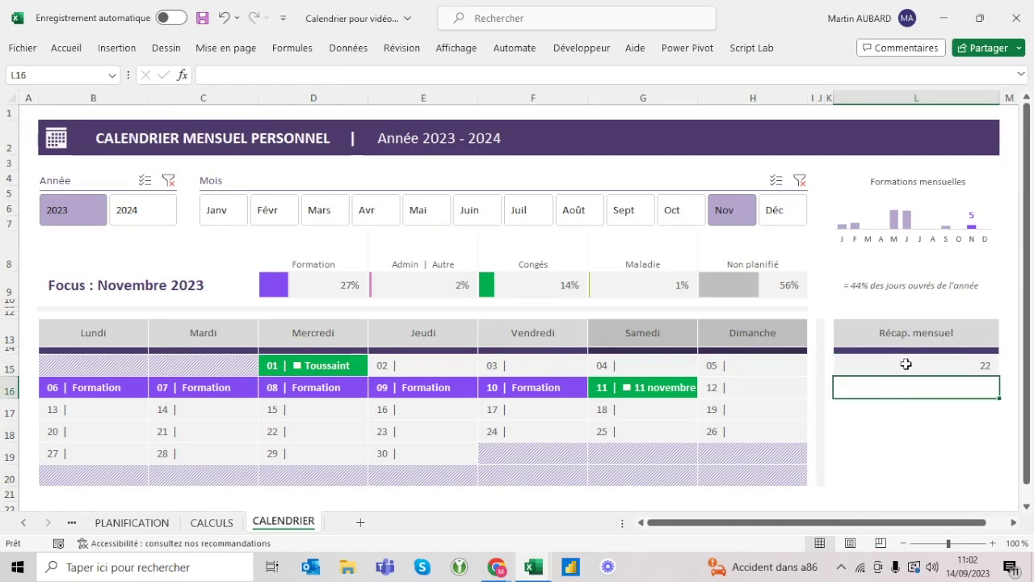
text(=)
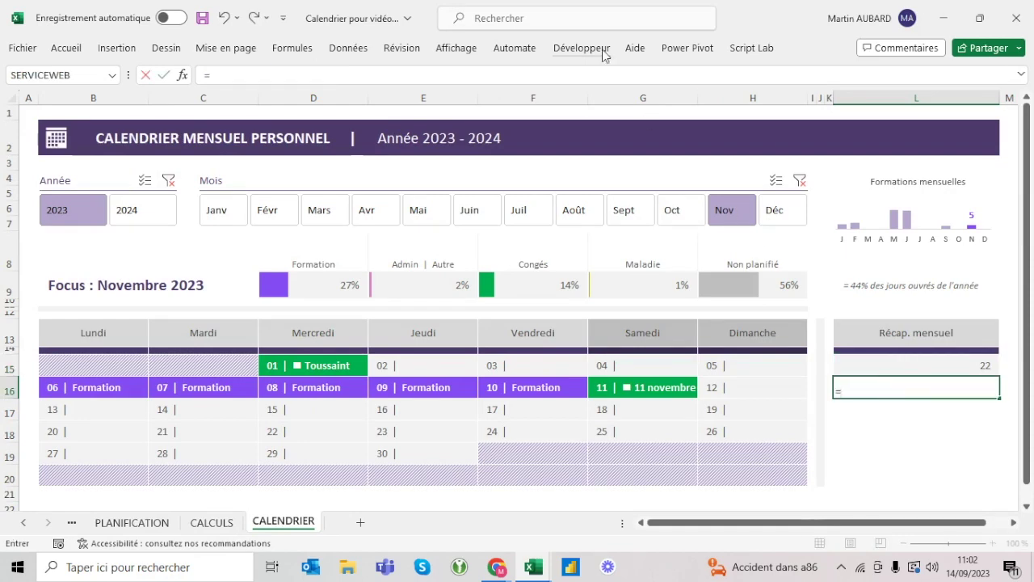
text(nb.si.e)
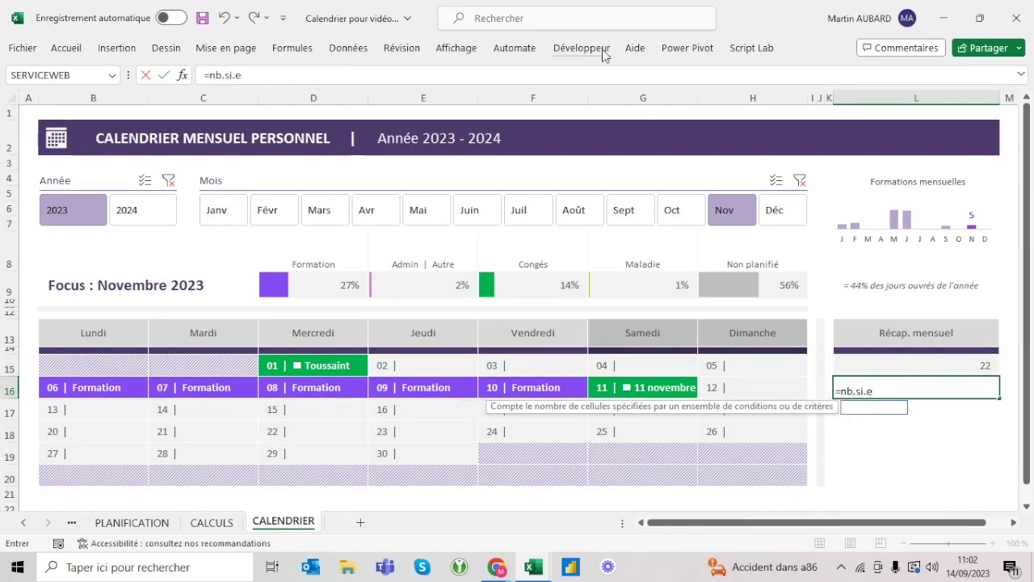
text(ns()
mouse_move(93, 368)
mouse_down()
mouse_move(482, 407)
mouse_move(534, 469)
mouse_up()
text(;"*)
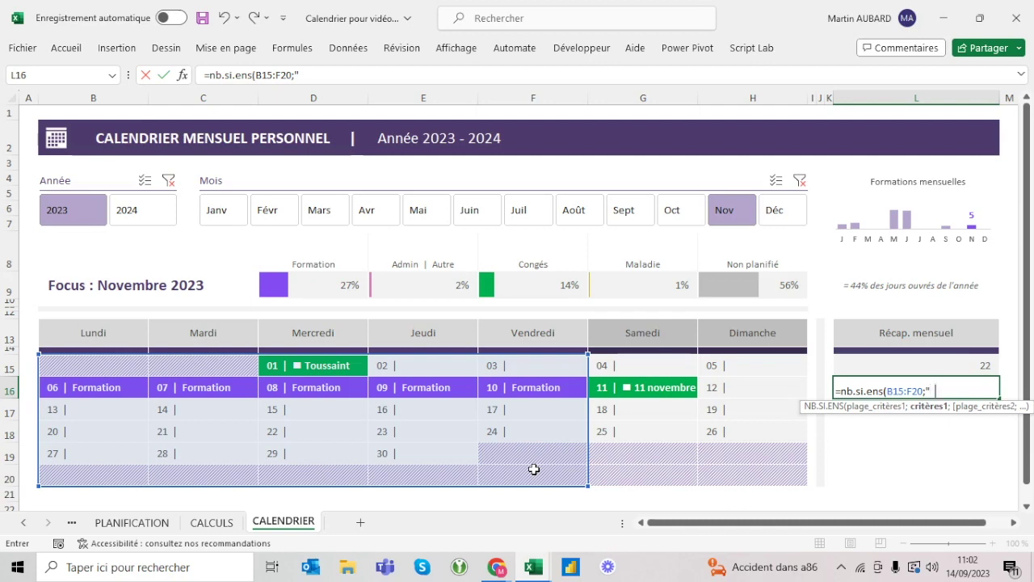
text(■)
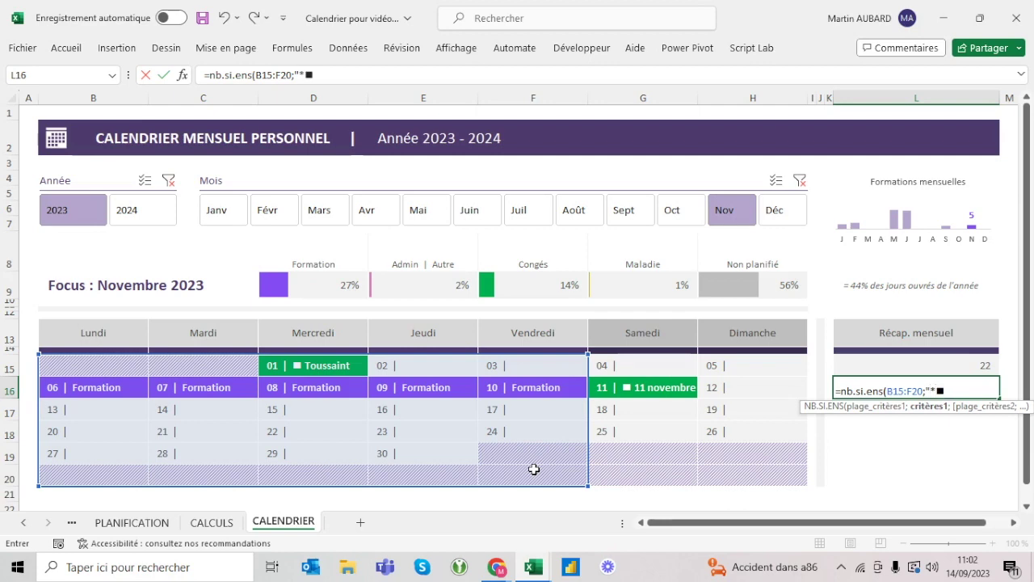
text(*"))
key(Return)
key(Up)
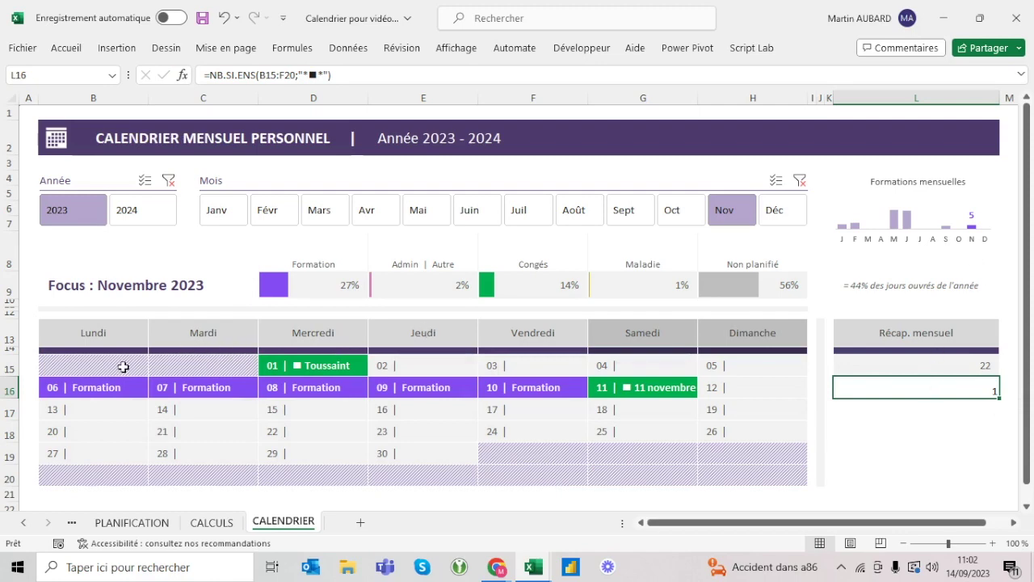
click(443, 222)
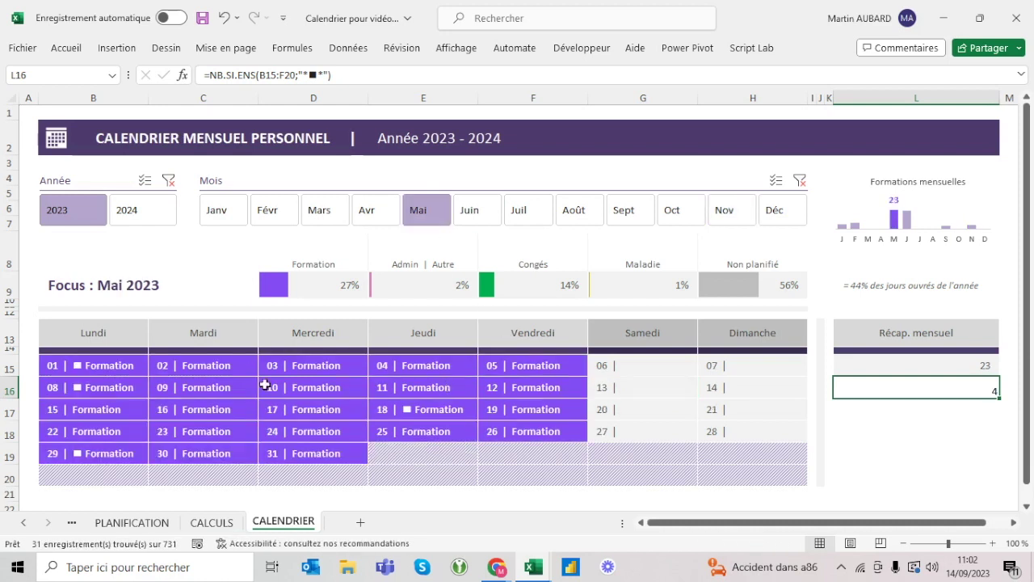
drag(146, 368, 105, 388)
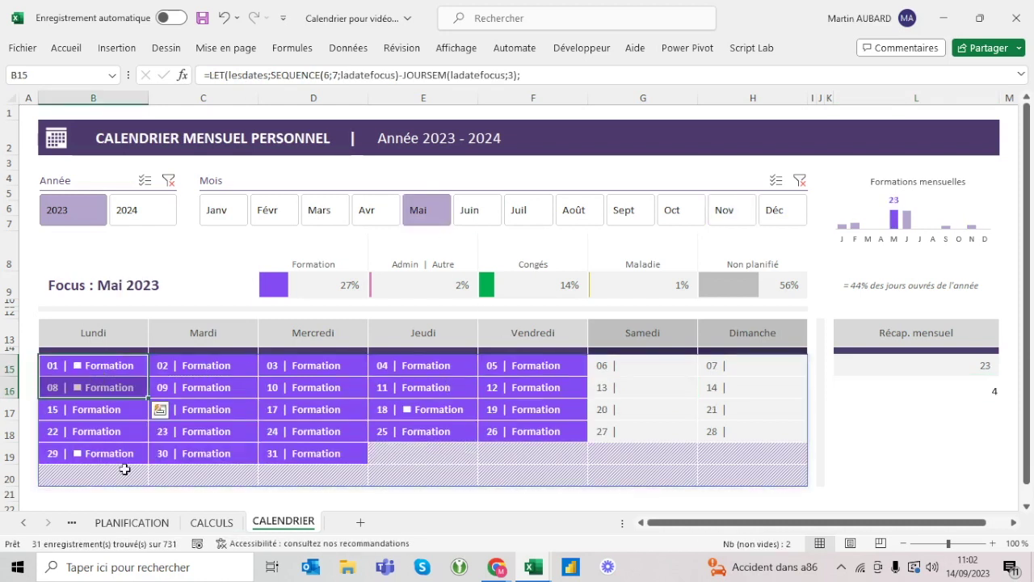
ctrl+click(123, 455)
ctrl+click(441, 409)
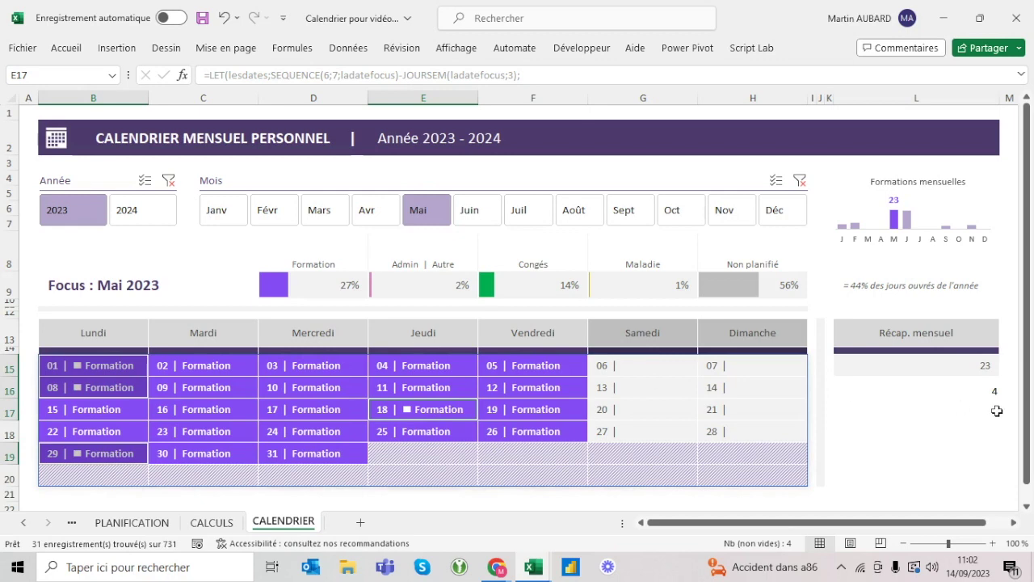
click(981, 386)
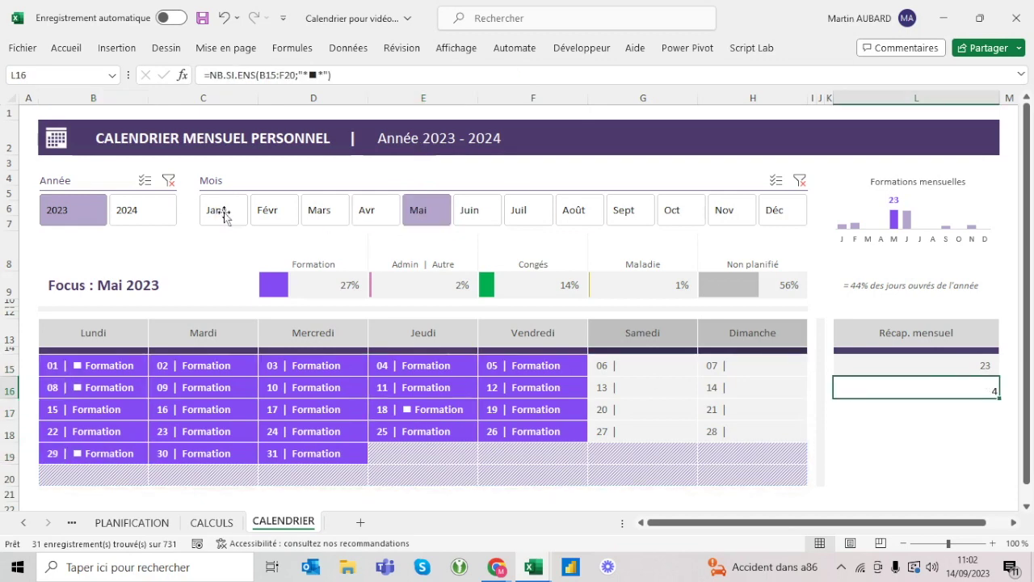
click(225, 216)
click(767, 369)
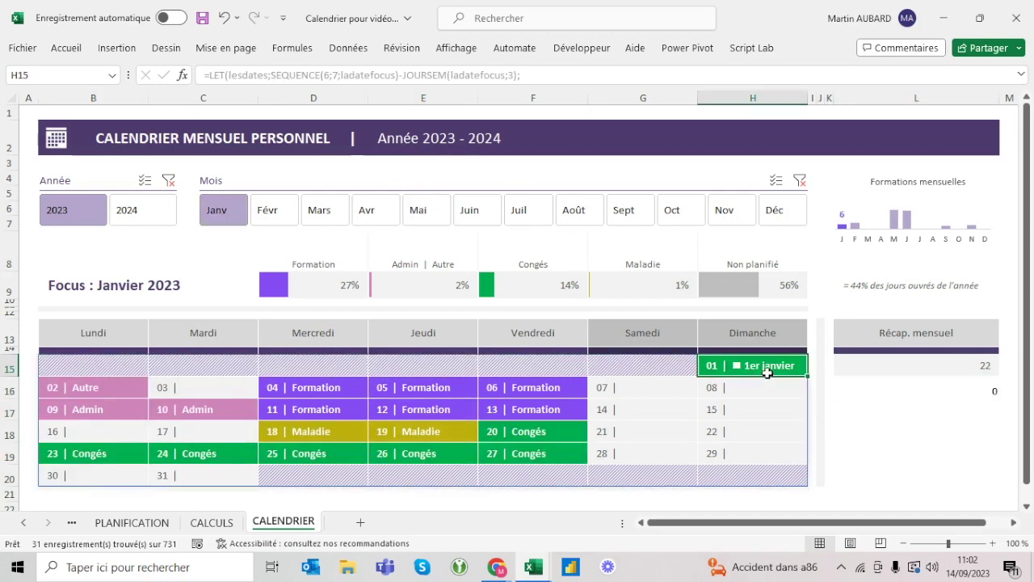
drag(127, 355, 546, 475)
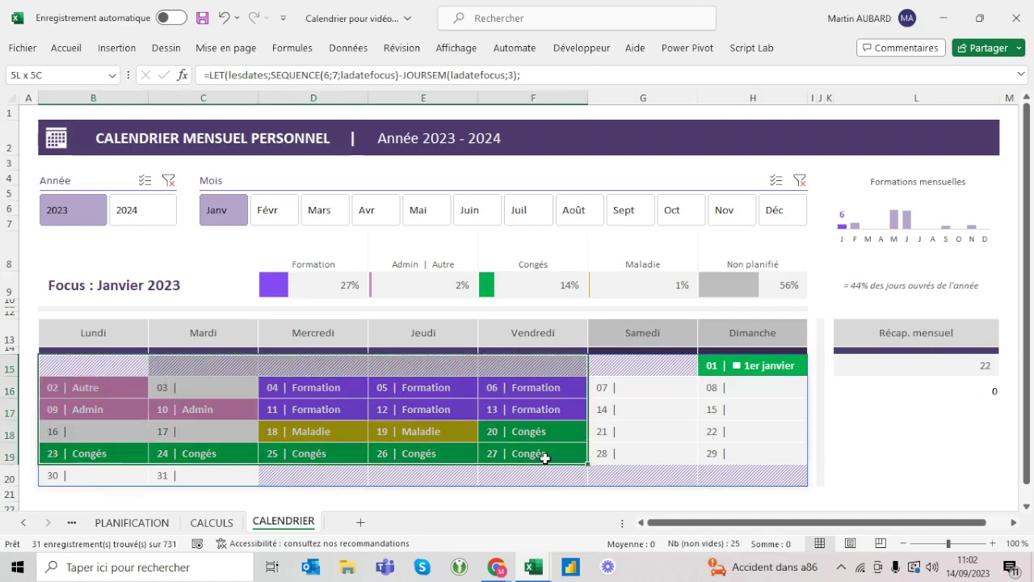
click(947, 366)
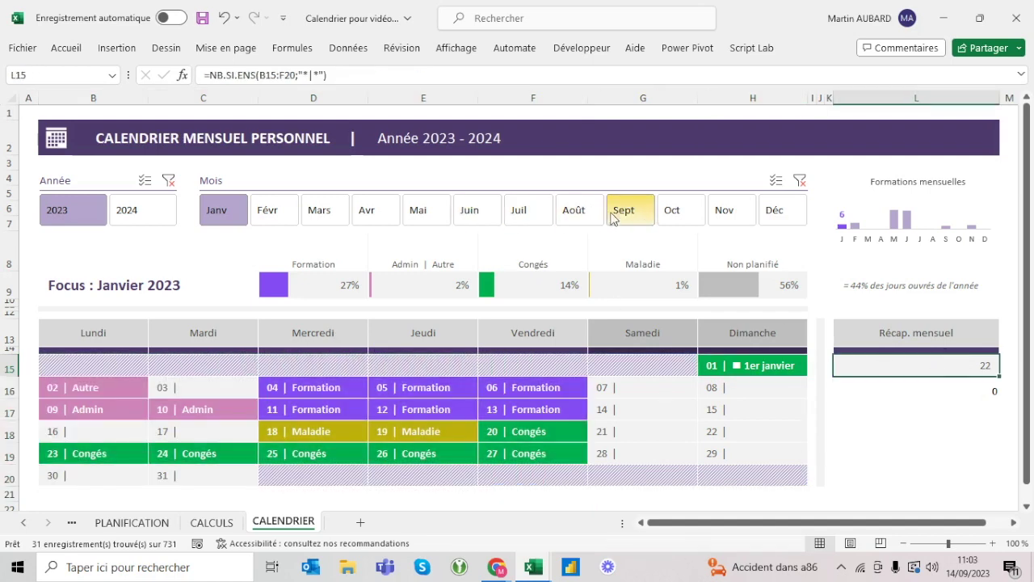
click(712, 217)
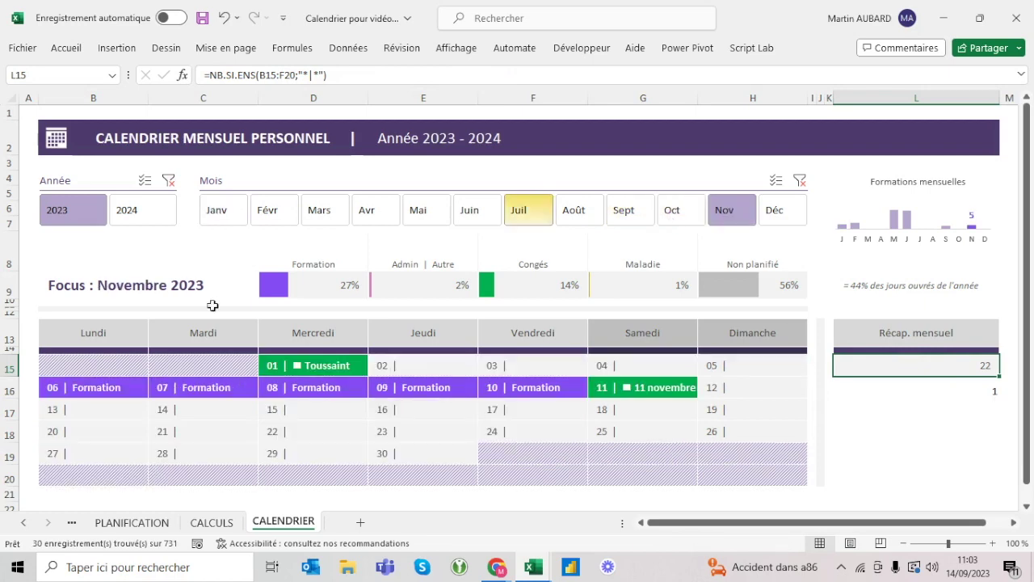
click(959, 389)
click(929, 367)
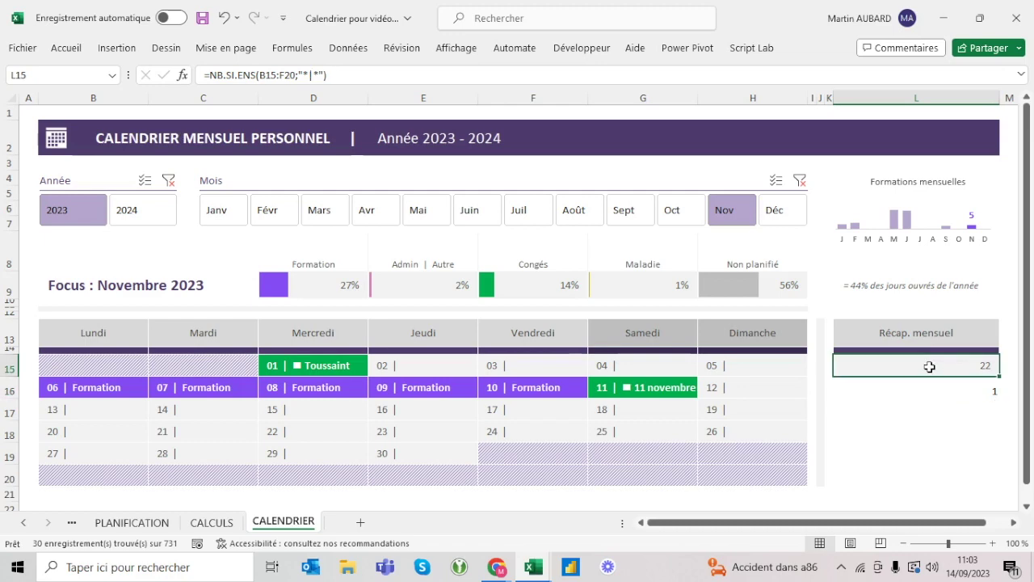
click(912, 386)
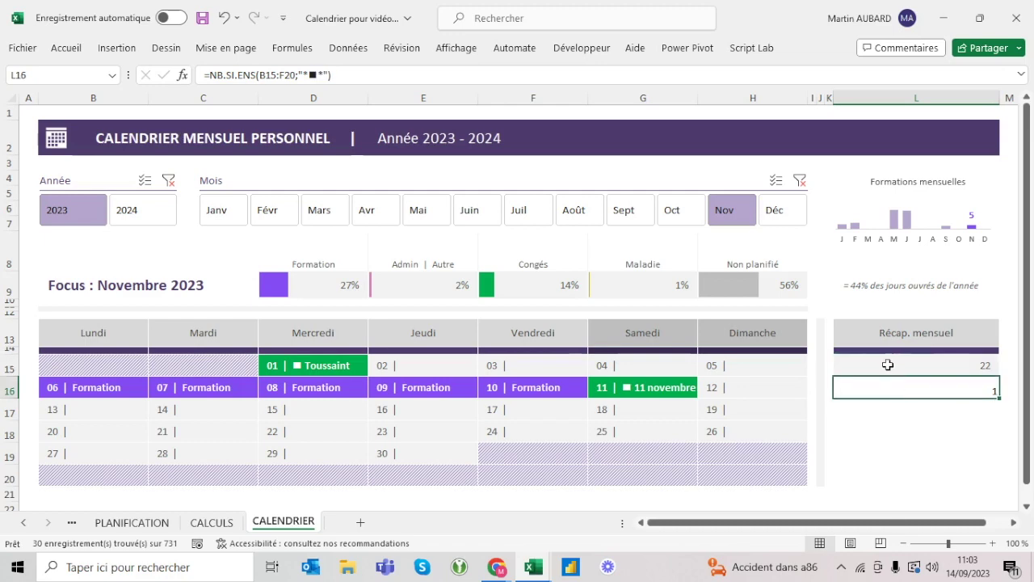
click(887, 363)
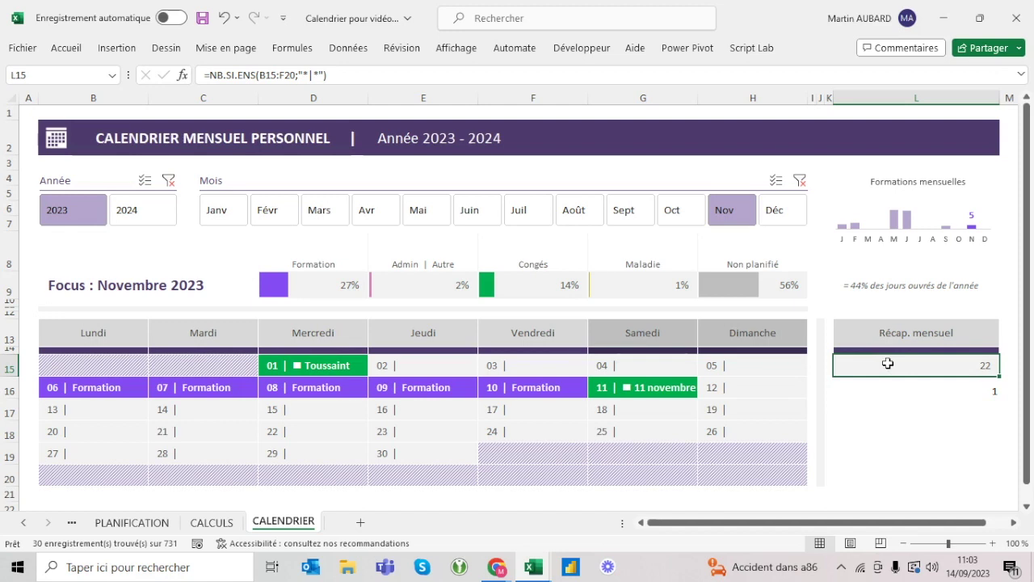
Copy the ■-count expression from L16's formula and clear L16.
click(966, 387)
click(315, 74)
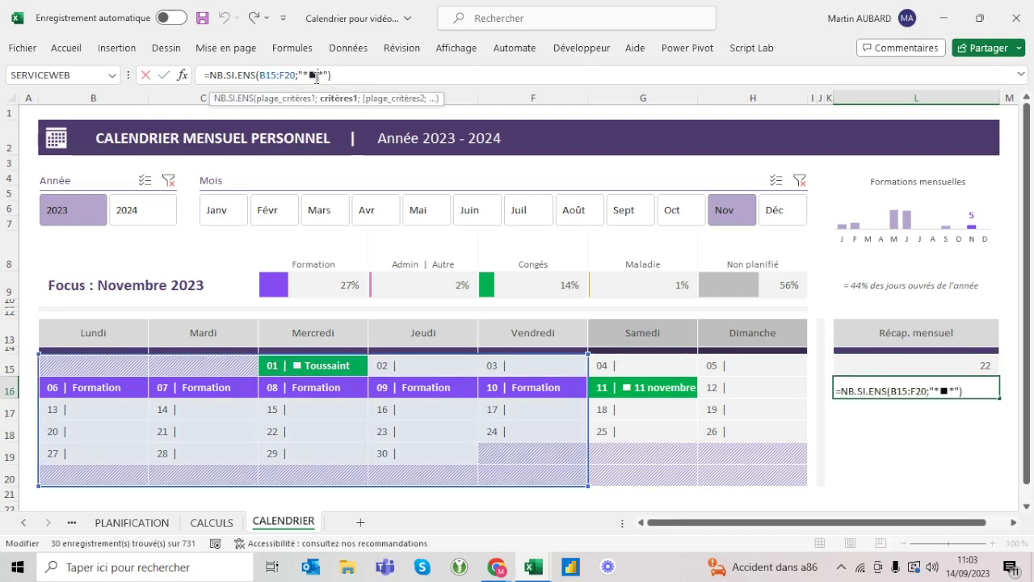
key(Escape)
click(846, 369)
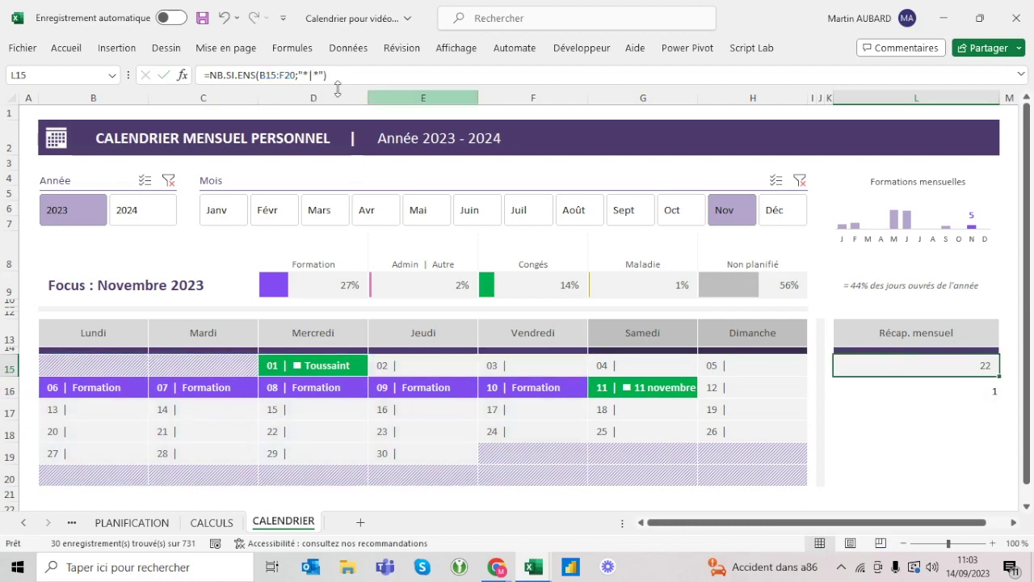
click(932, 392)
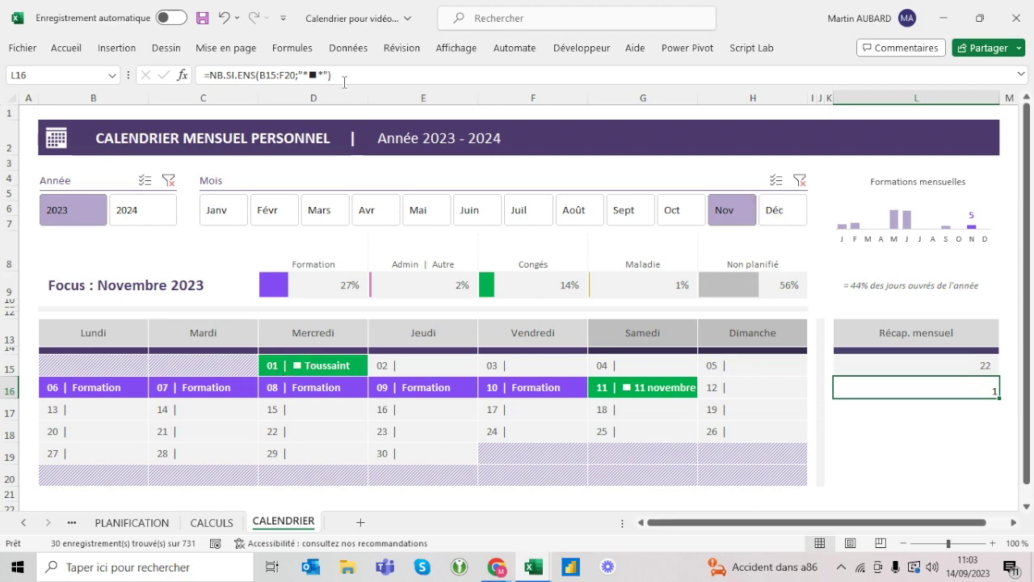
drag(340, 75, 209, 75)
key(Escape)
key(Delete)
key(Up)
Subtract NB.SI.ENS(B15:F20;"*■*") from the L15 count formula, giving 21.
click(396, 75)
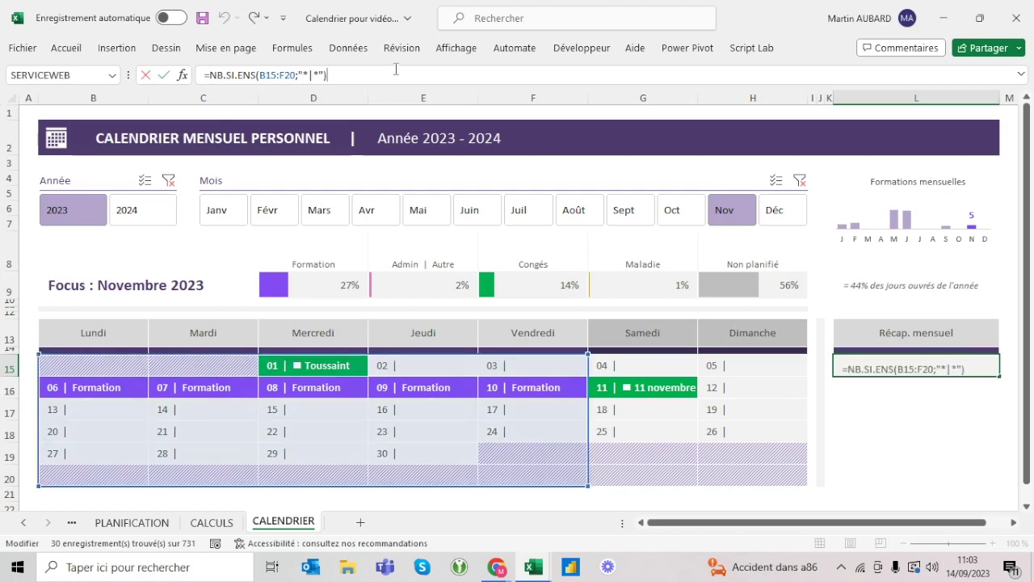
text(-NB.SI.ENS(B15:F20;"*■*"))
key(ctrl+Return)
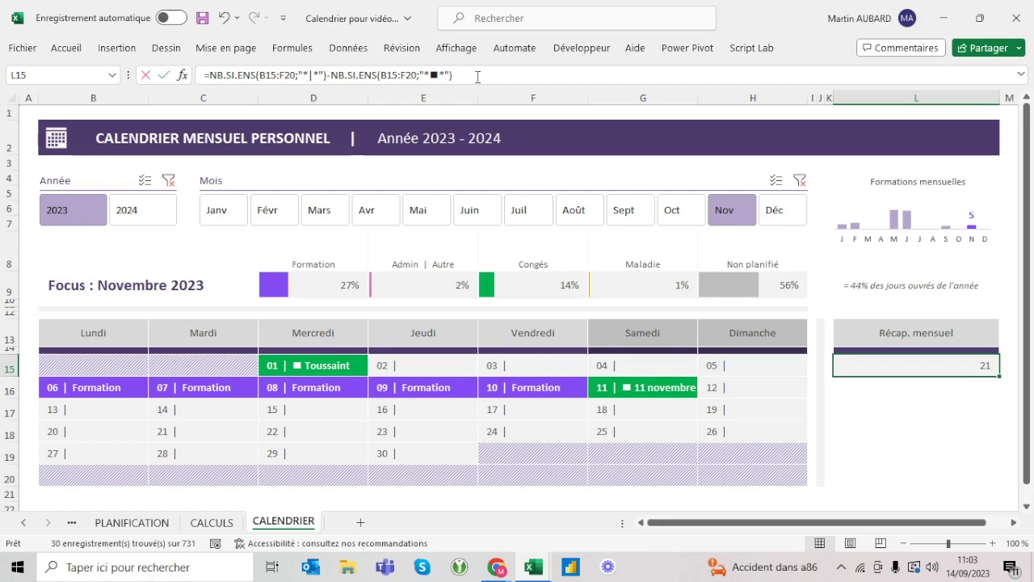
drag(475, 75, 164, 78)
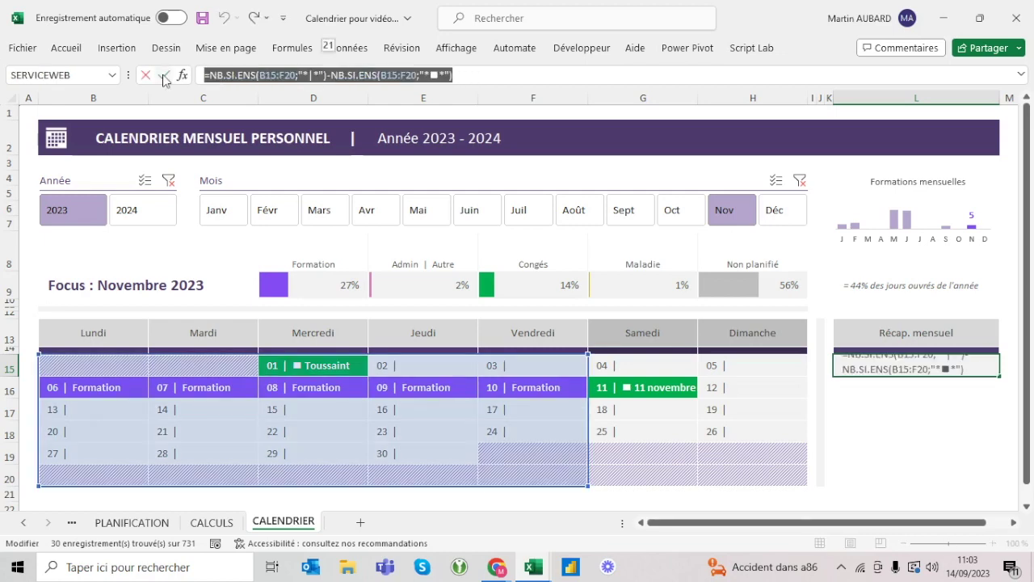
key(Escape)
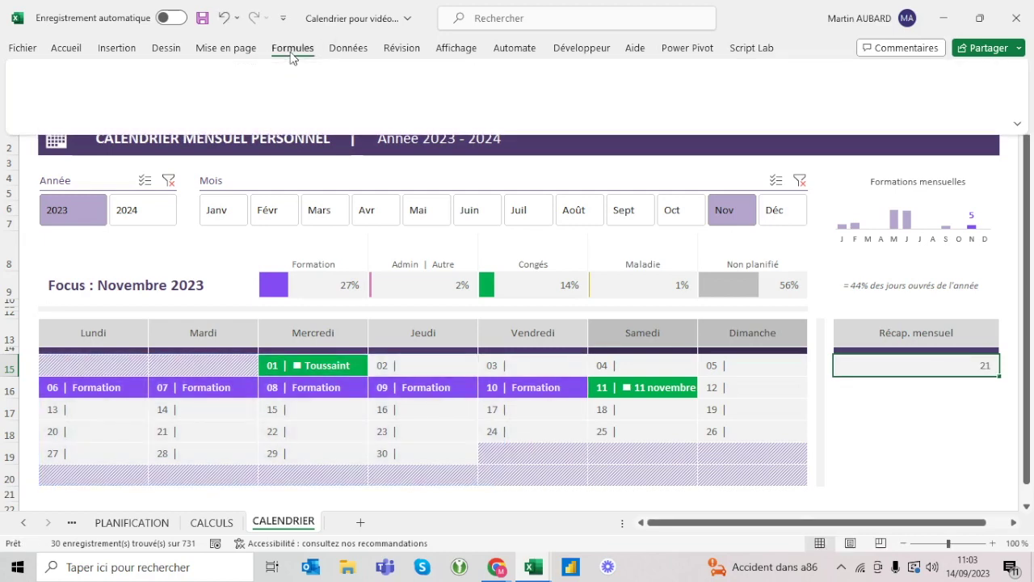
click(293, 48)
click(443, 101)
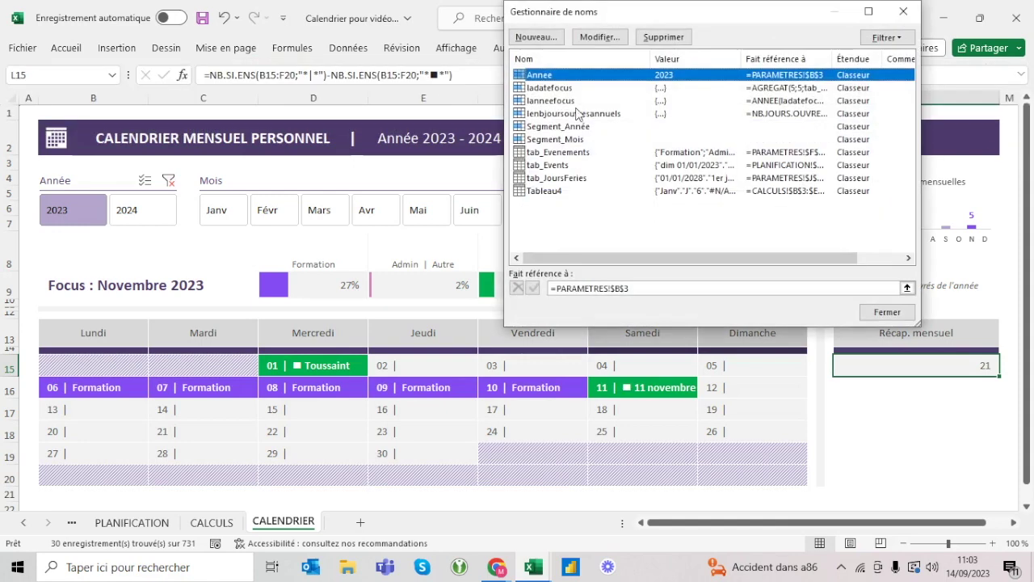
key(Escape)
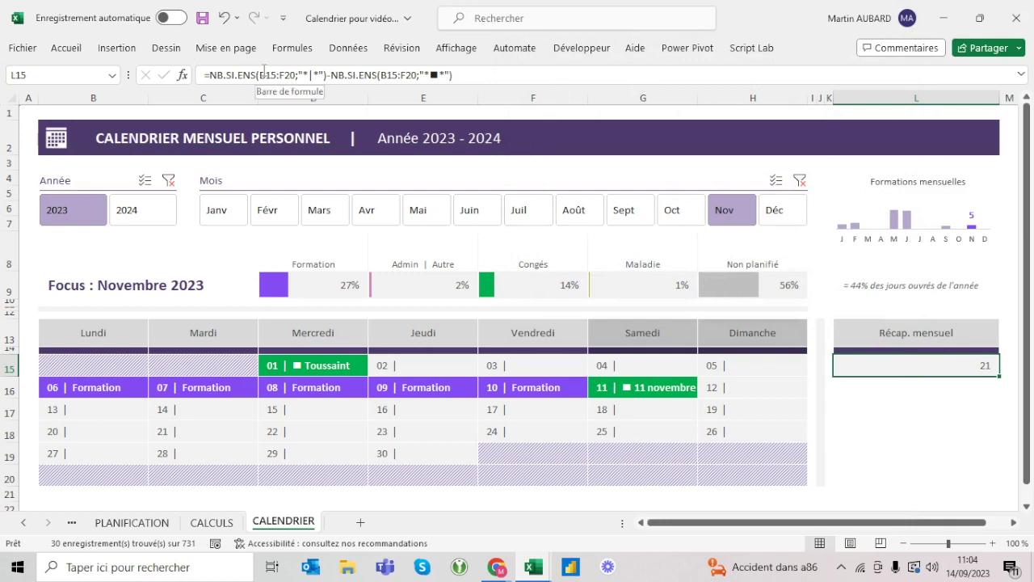
Wrap the entire L15 subtraction formula in parentheses; the result stays 21.
click(208, 75)
text(()
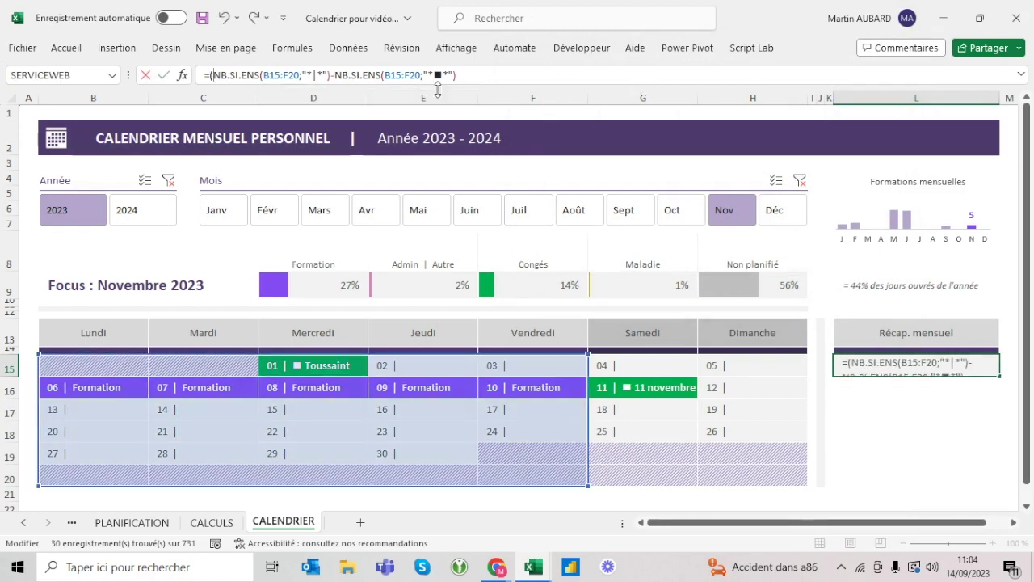
text())
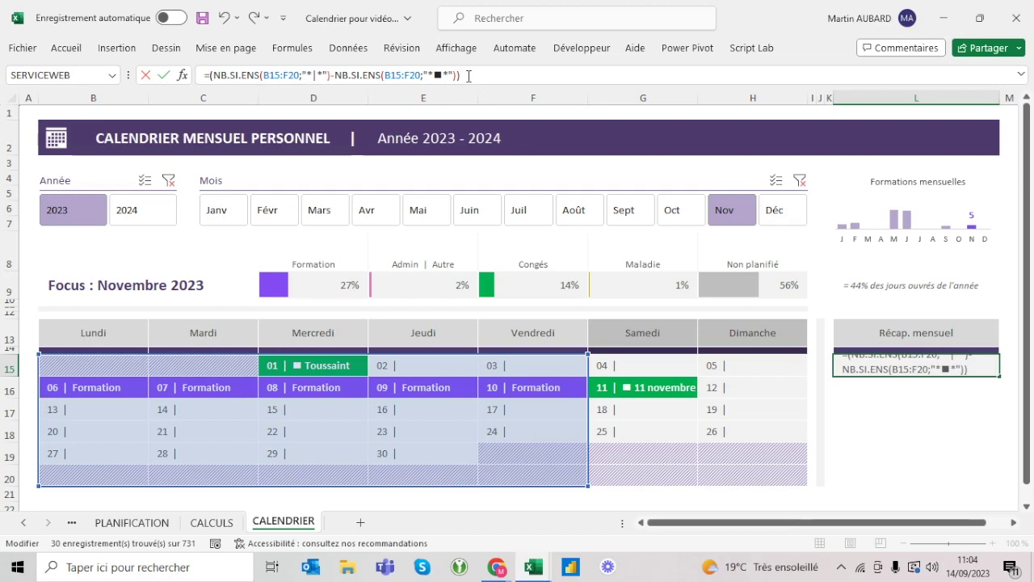
key(Return)
key(Up)
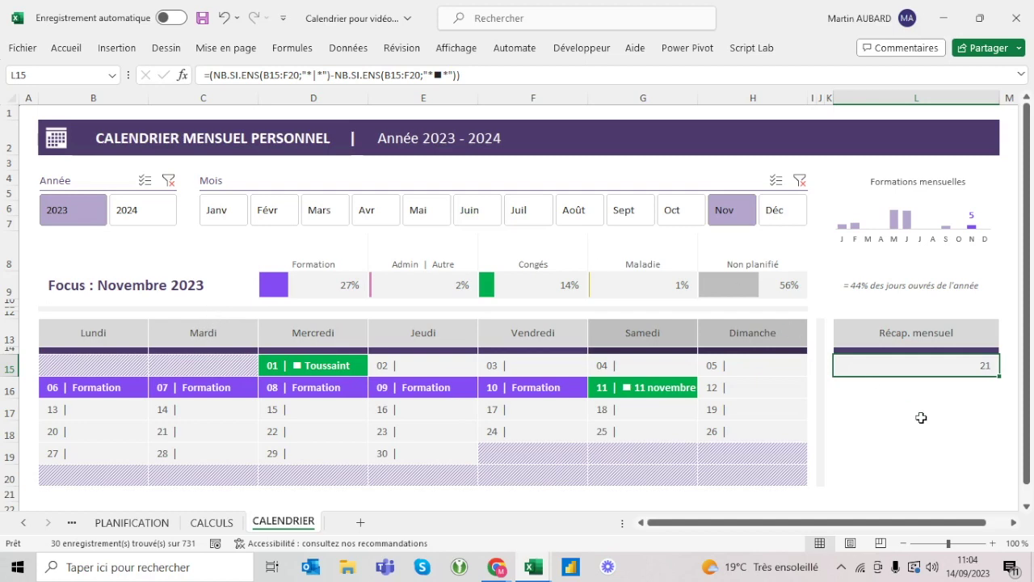
click(909, 392)
Enter =NB.SI.ENS(B15#;"*Formation*") in L16 and verify November's 5 Formation days.
text(=n)
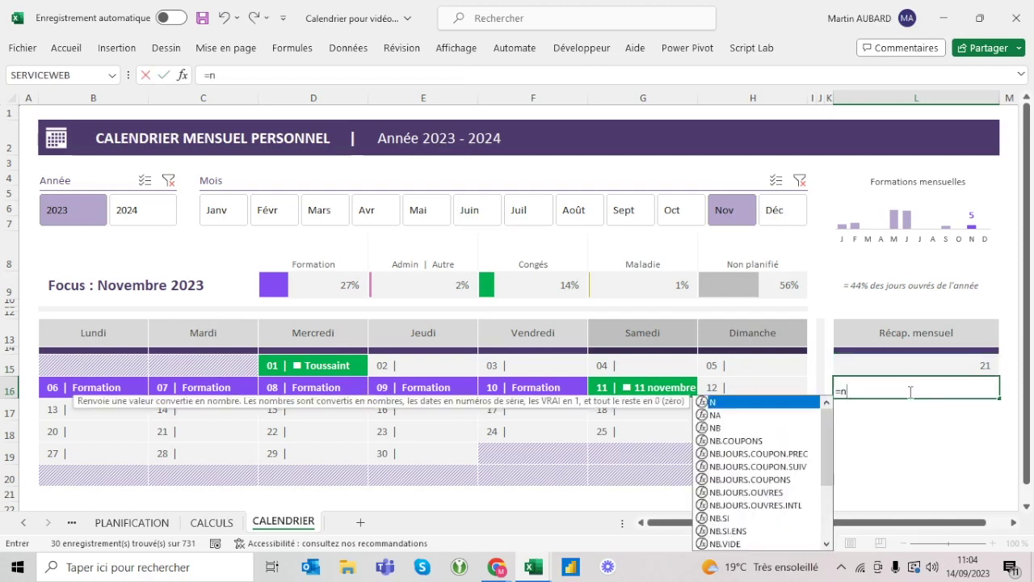
text(b.si.ens()
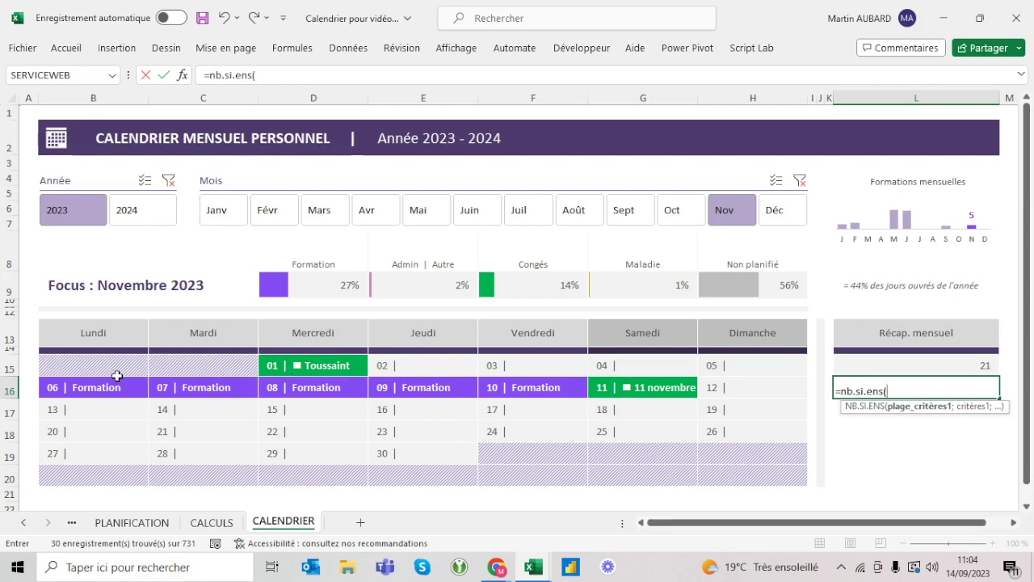
drag(110, 370, 528, 434)
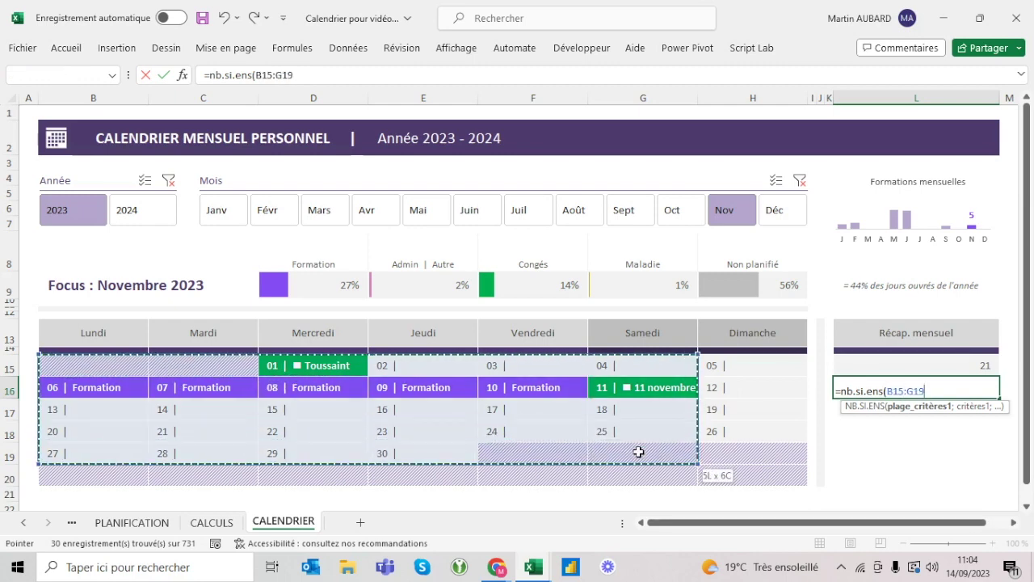
drag(527, 434, 730, 471)
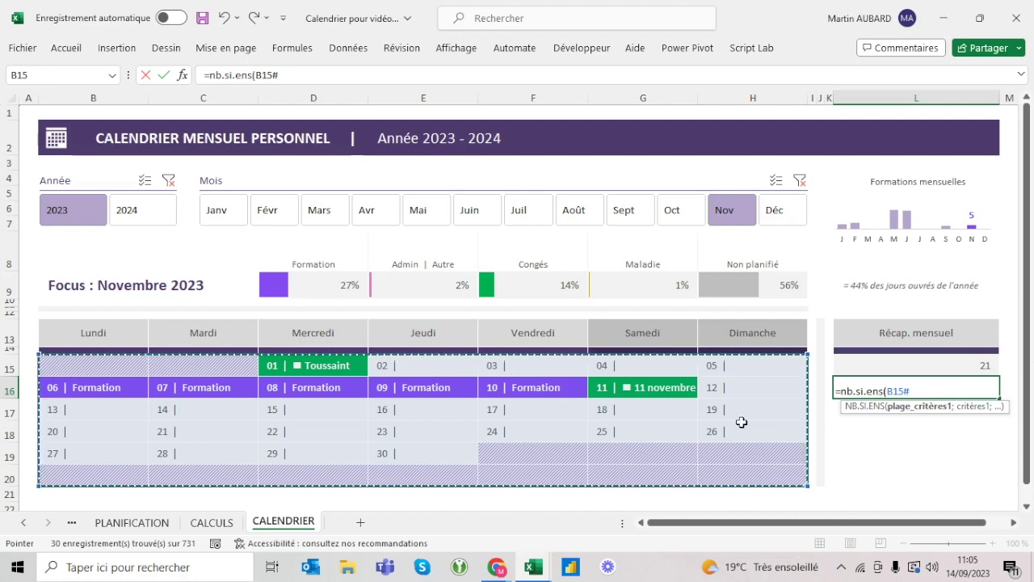
click(311, 75)
text(;"*Formation*)
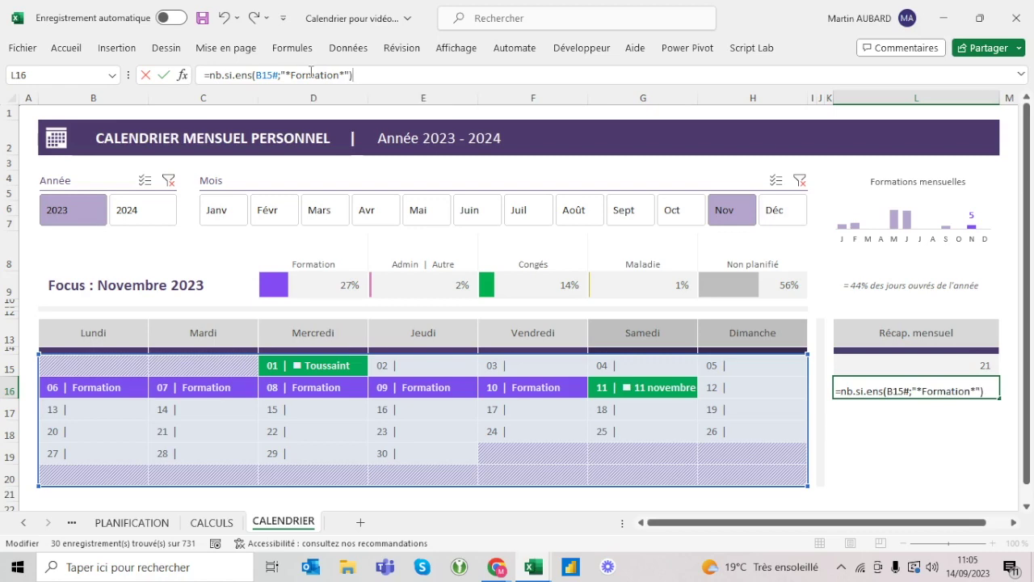
click(291, 73)
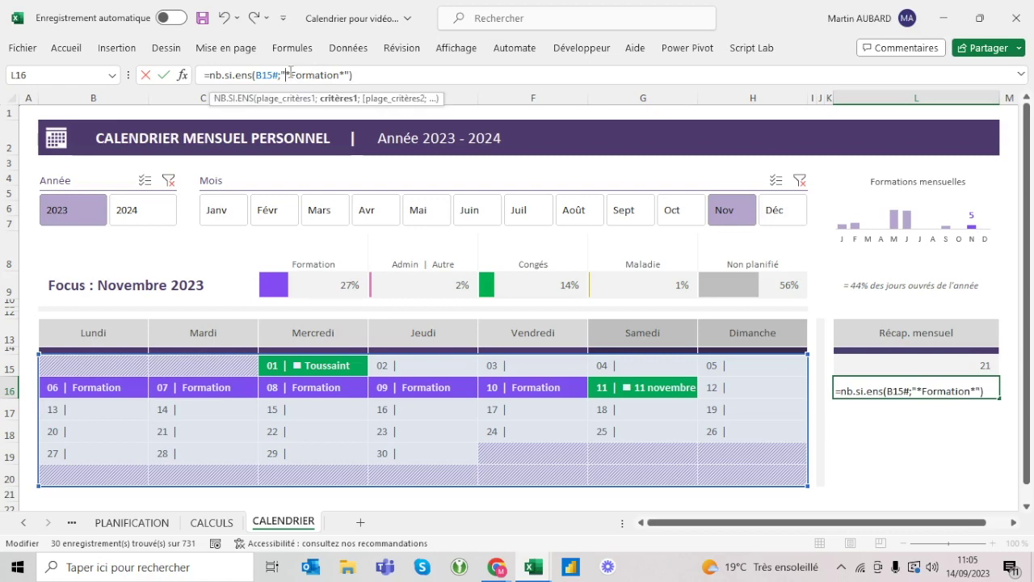
click(376, 77)
click(344, 74)
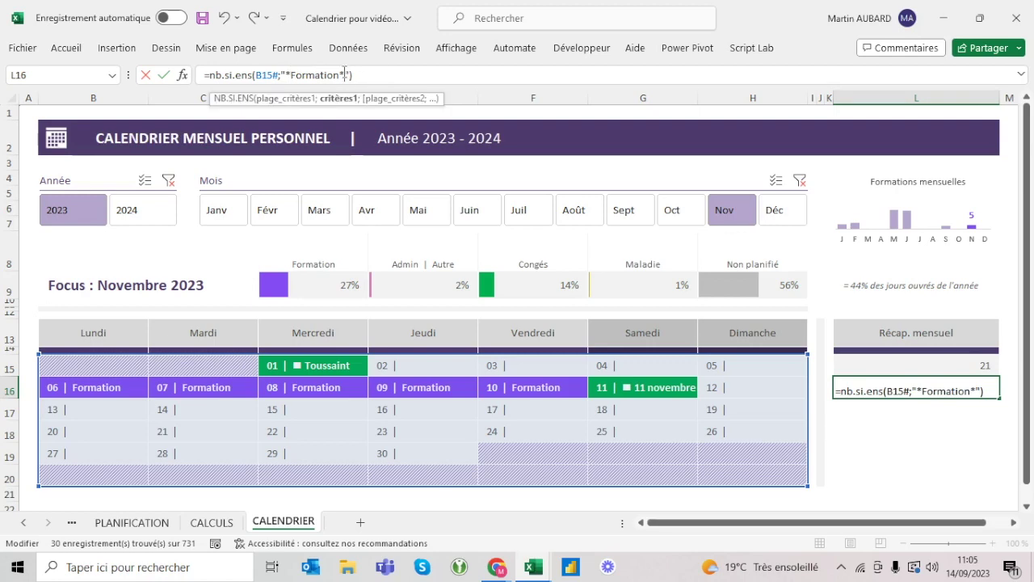
key(Return)
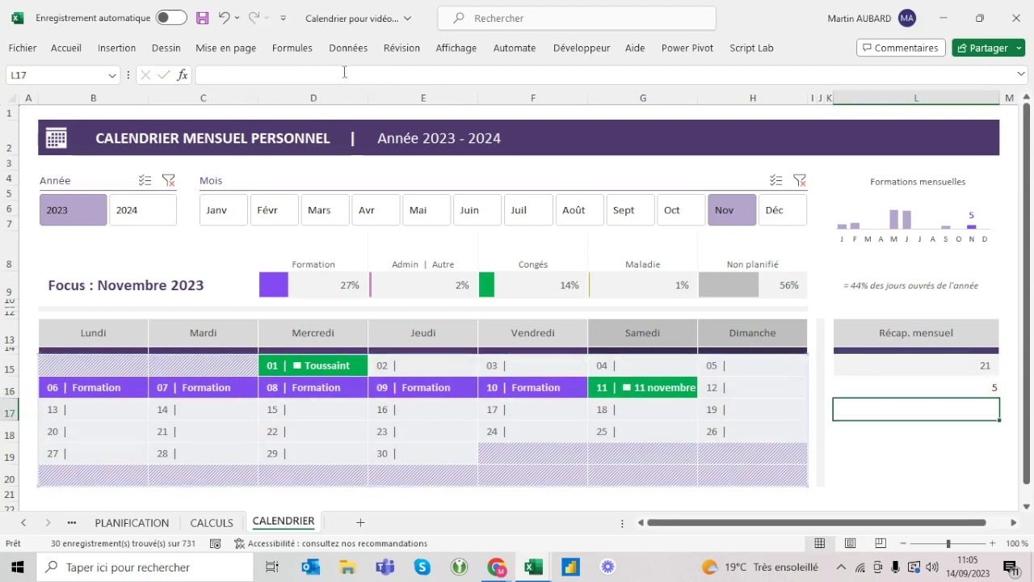
key(Up)
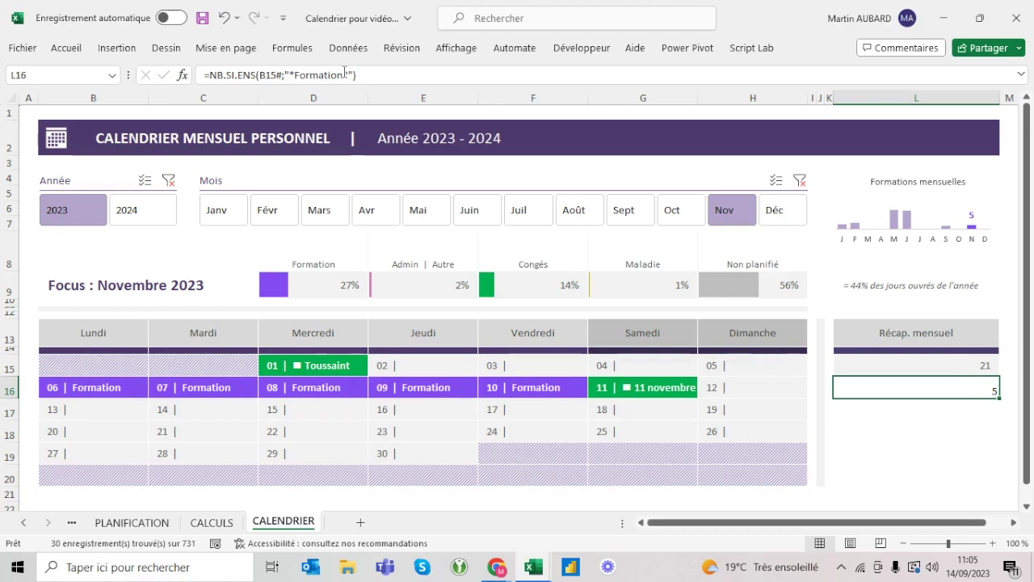
drag(113, 384, 511, 389)
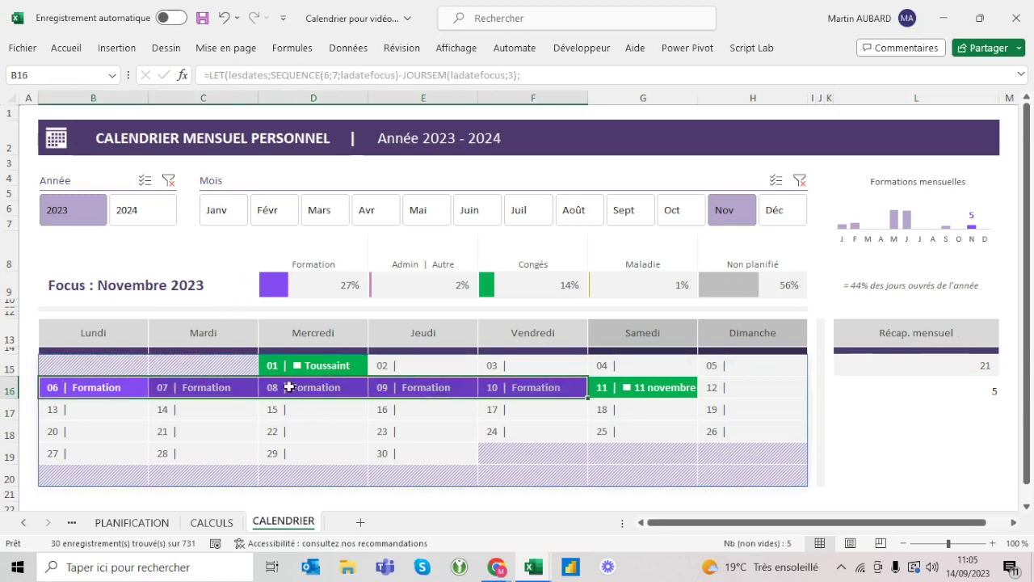
click(951, 381)
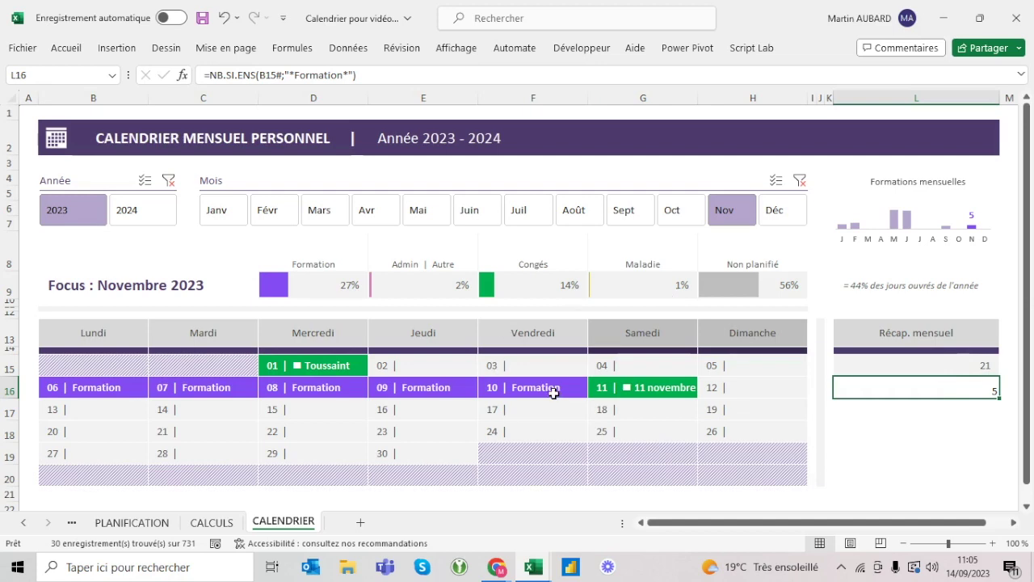
Show January 2023, confirm its 6 Formation days, and copy L16's formula text.
click(227, 218)
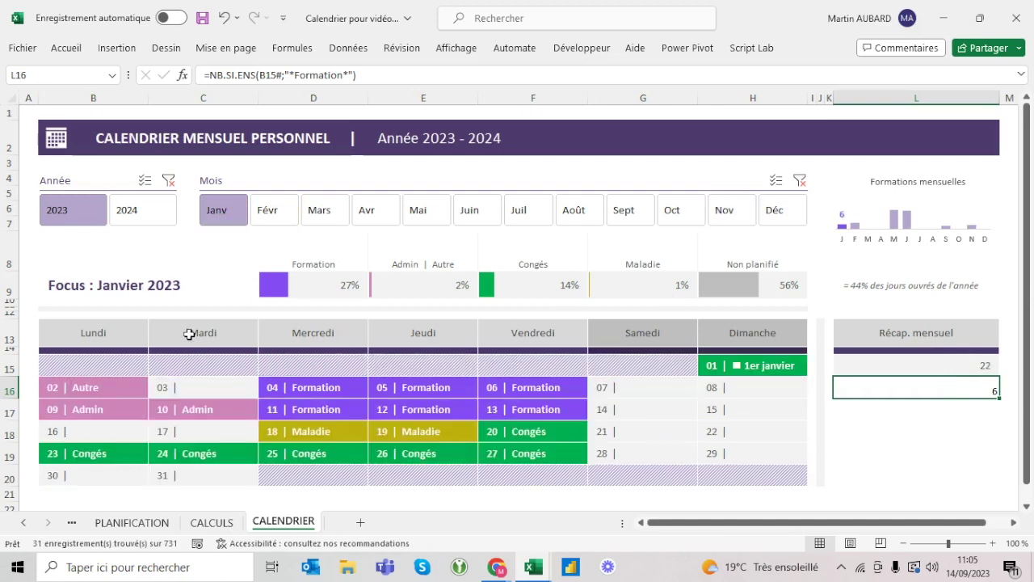
drag(346, 383, 536, 409)
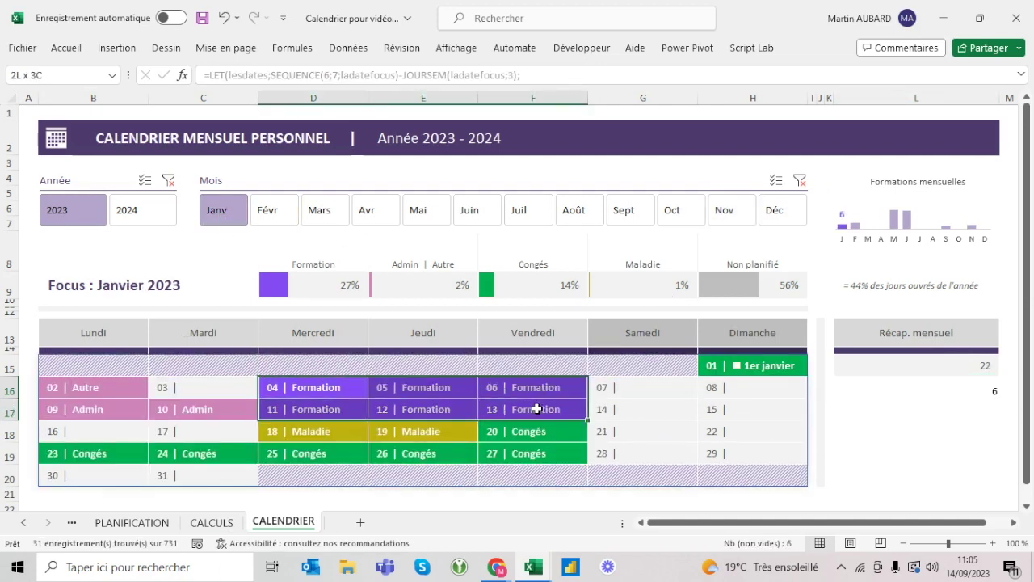
click(950, 393)
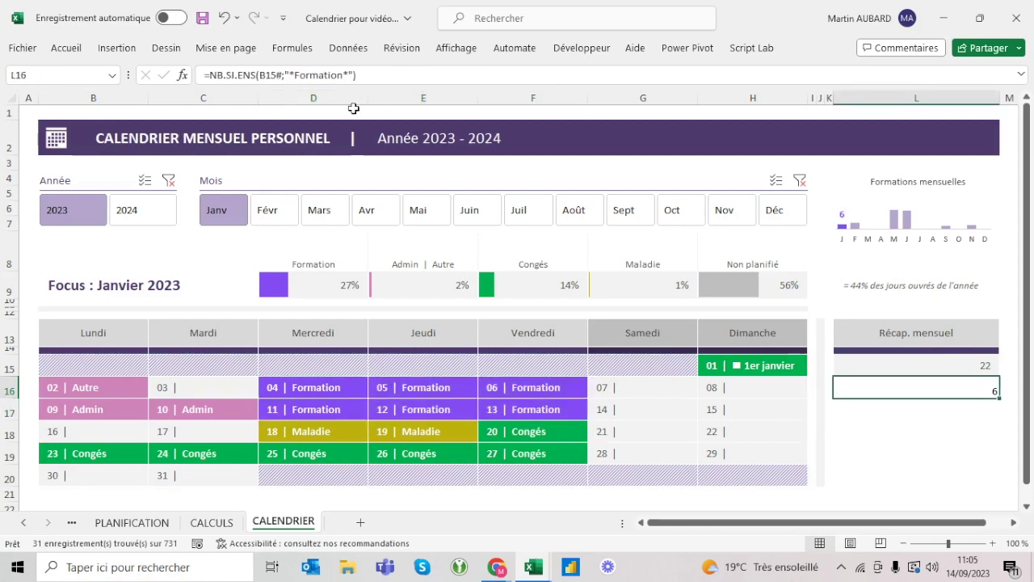
drag(356, 74, 207, 74)
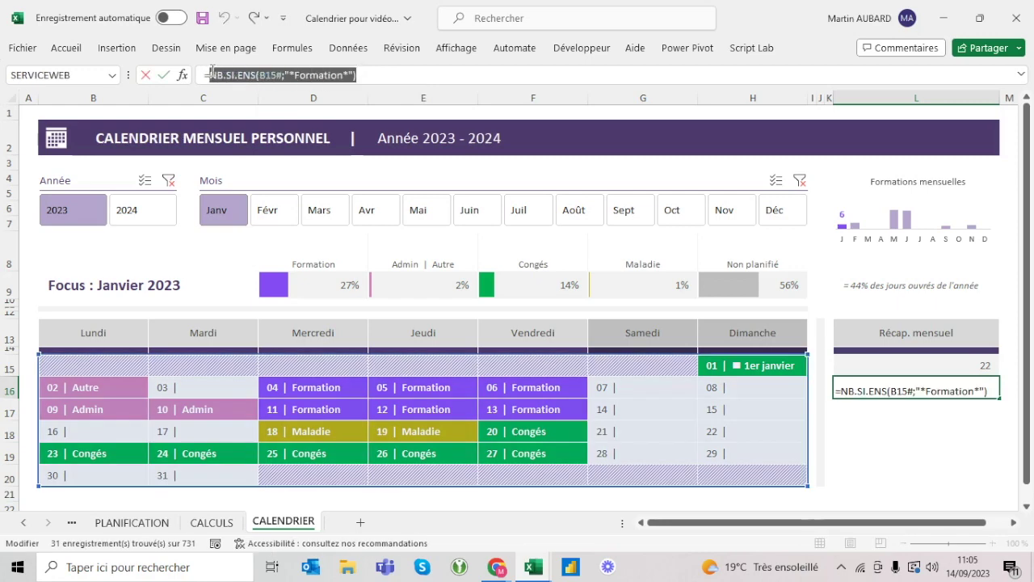
key(Escape)
click(933, 361)
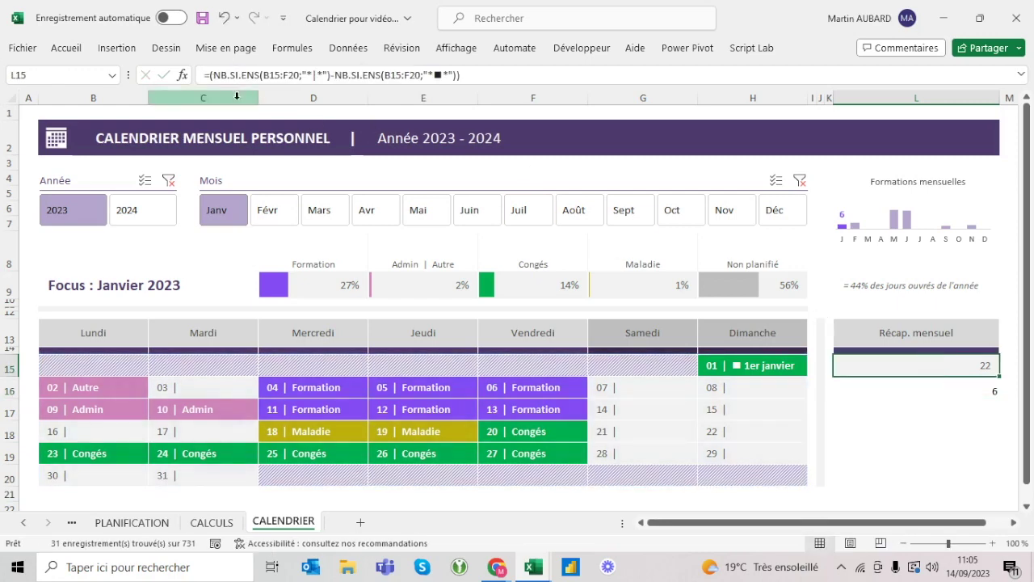
Prefix L15 with NB.SI.ENS(B15#;"*Formation*")/ to get the Formation share 0,272727273.
click(213, 76)
text(NB.SI.ENS(B15#;"*Formation*"))
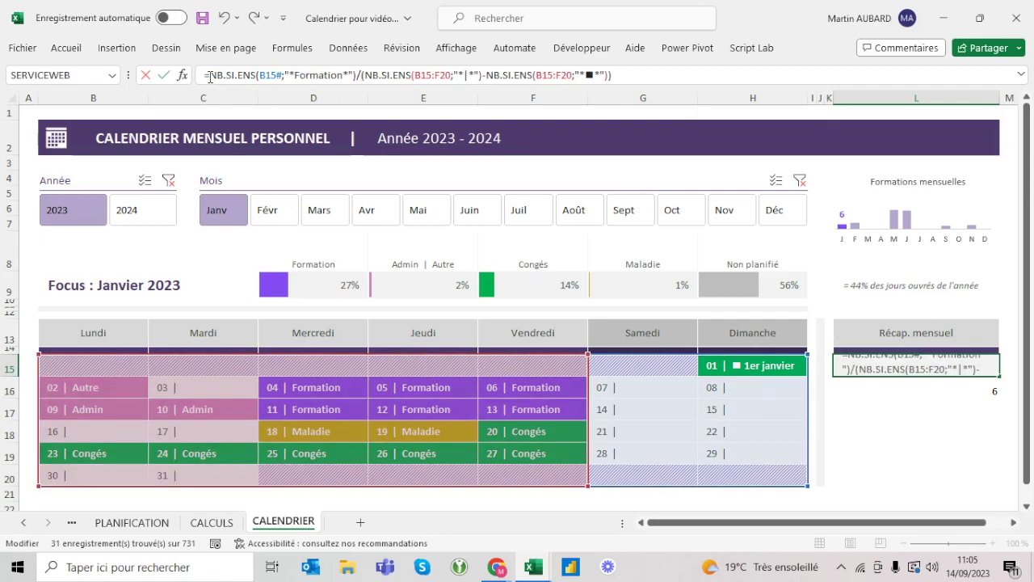
key(Return)
key(Up)
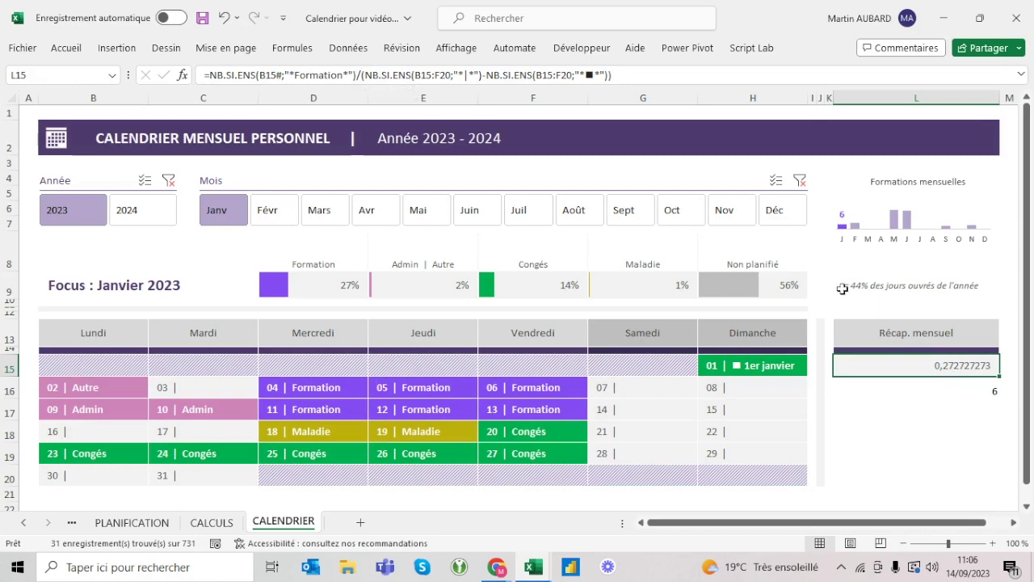
Clear L16, fill the L15 formula down to L20, then delete the #REF! results.
click(946, 401)
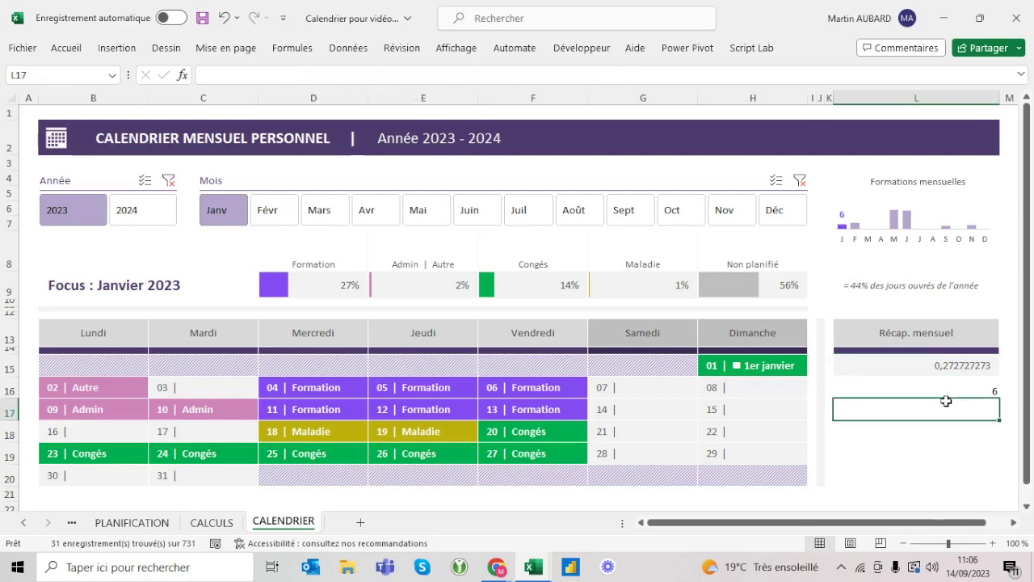
drag(942, 389, 942, 399)
key(Delete)
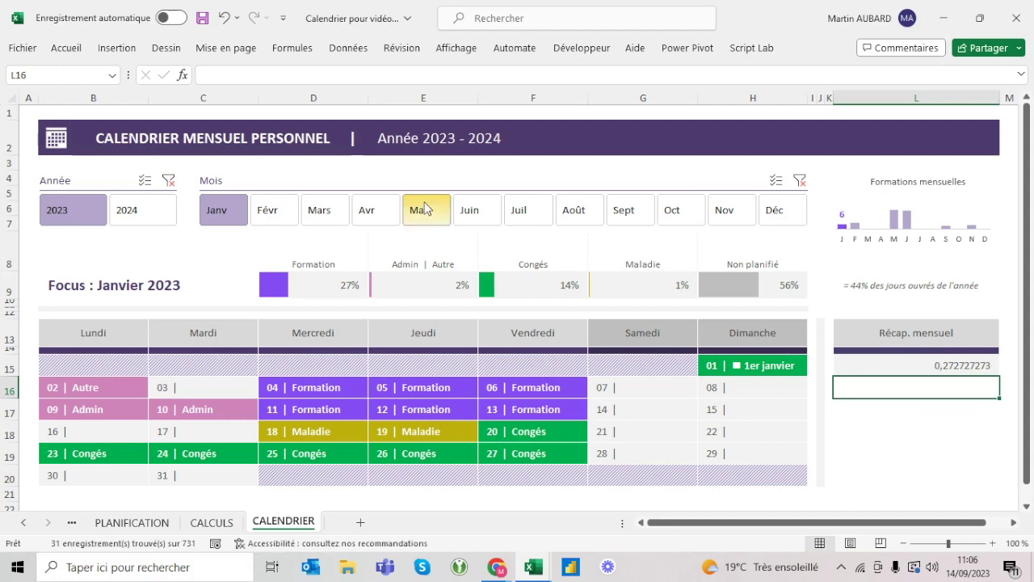
click(931, 356)
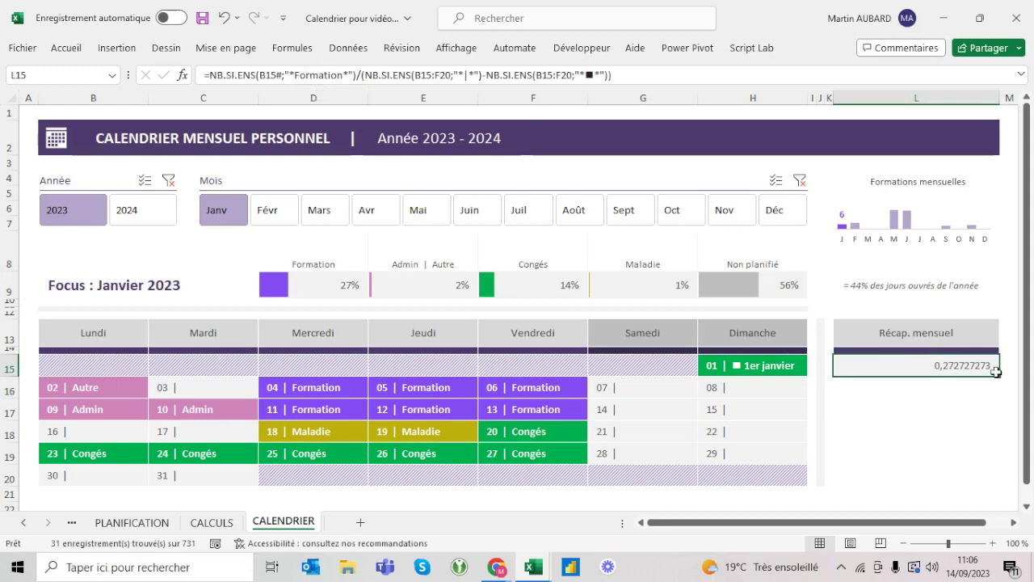
drag(996, 371, 976, 485)
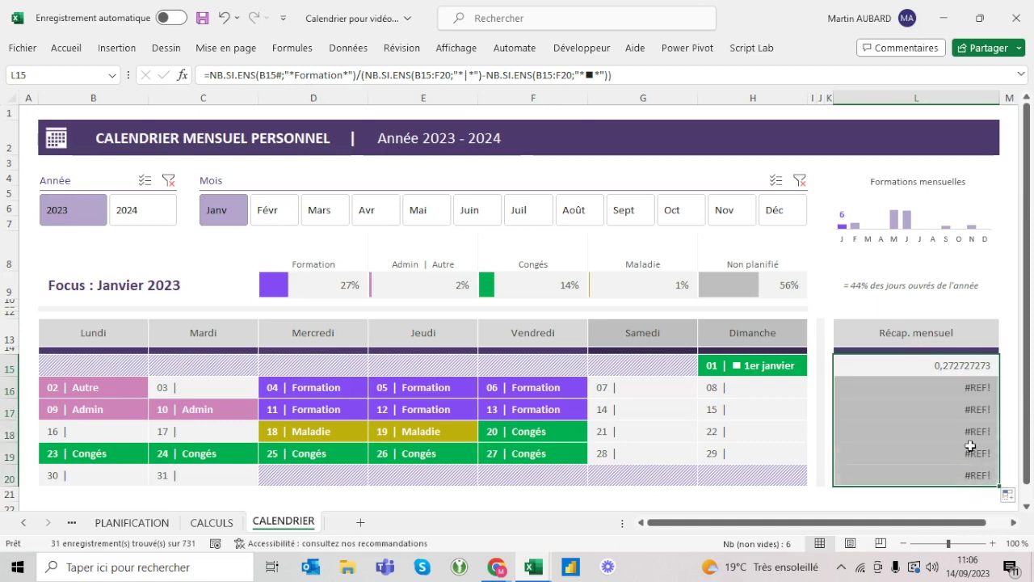
click(932, 371)
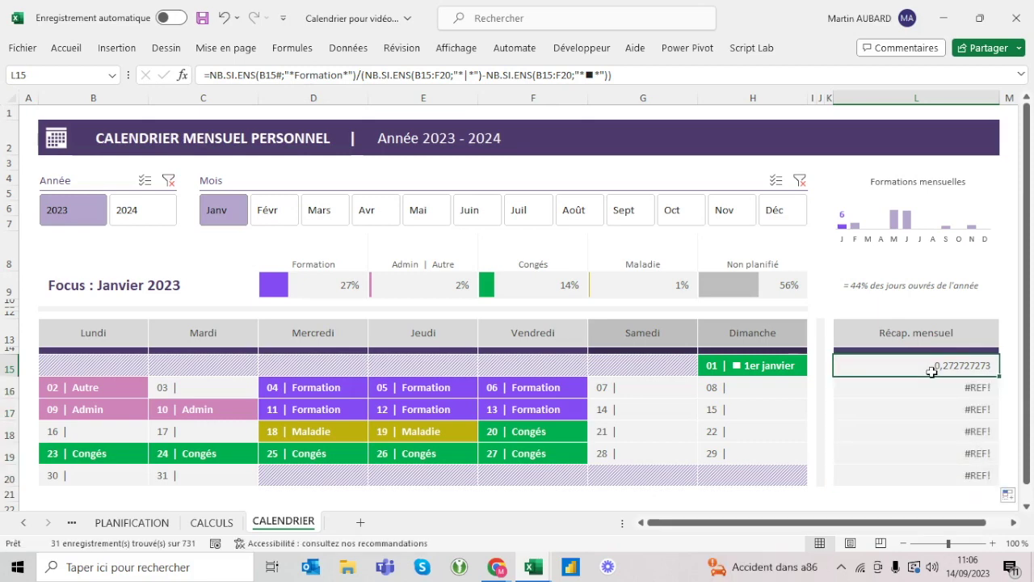
click(928, 386)
key(ctrl+shift+Down)
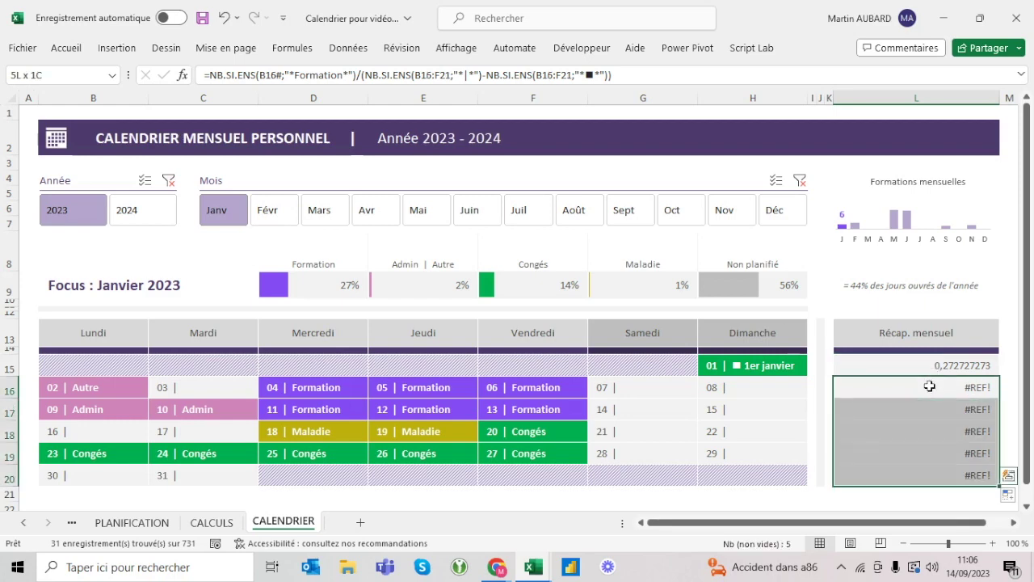
key(Delete)
key(Up)
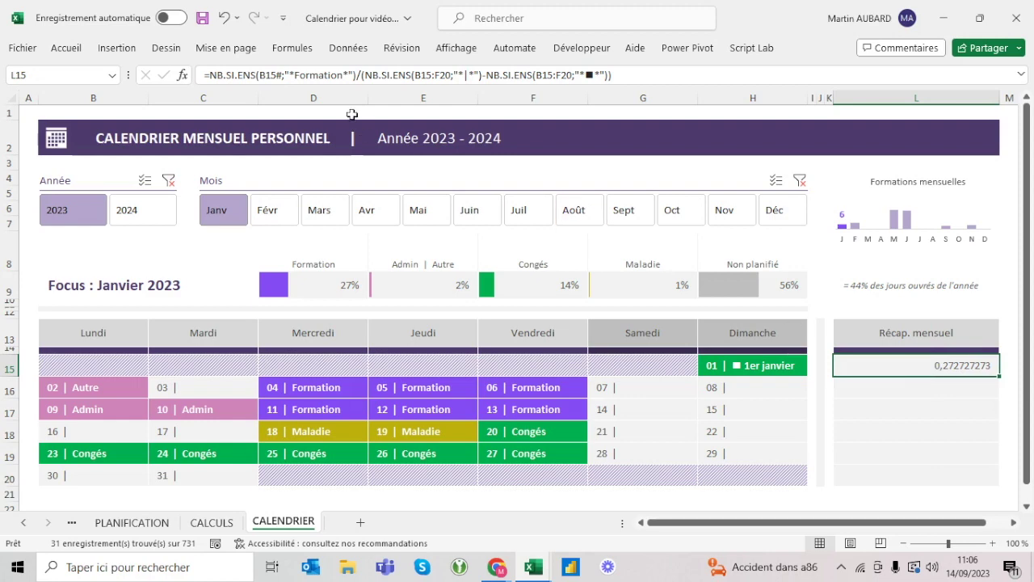
Rewrite the L15 criterion as the concatenation "*"&"XXX"&"*".
drag(345, 75, 296, 75)
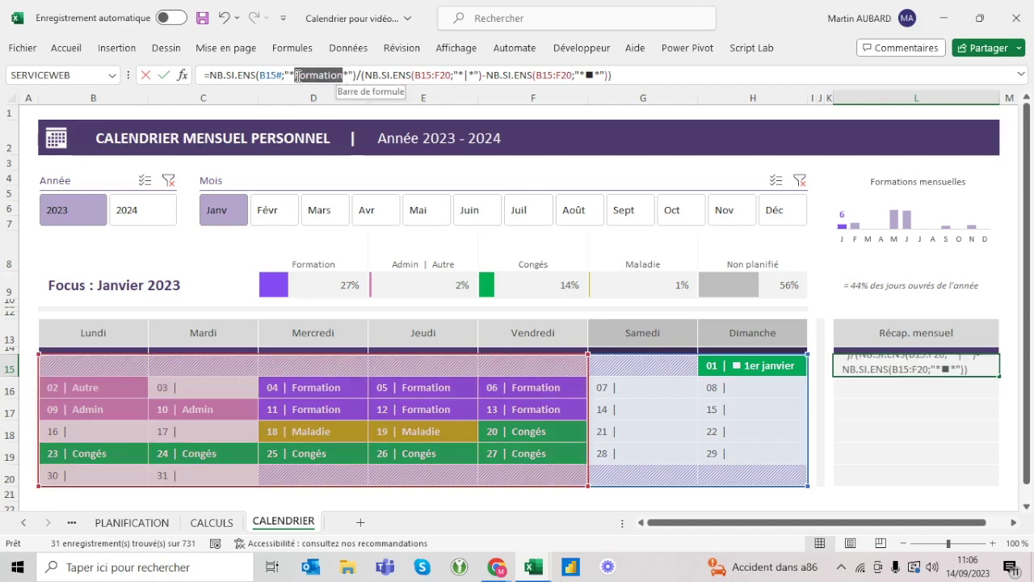
click(298, 75)
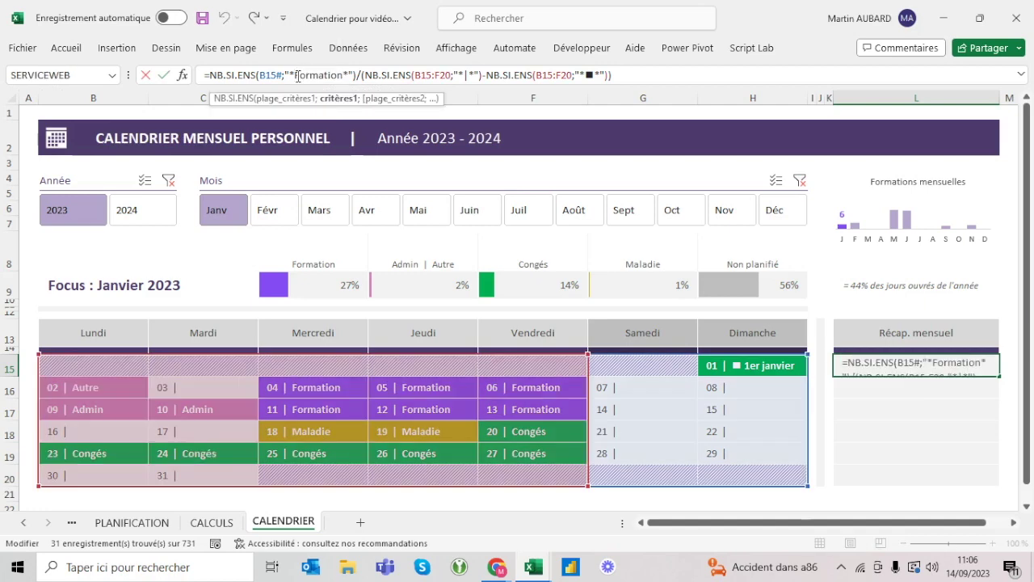
text("&)
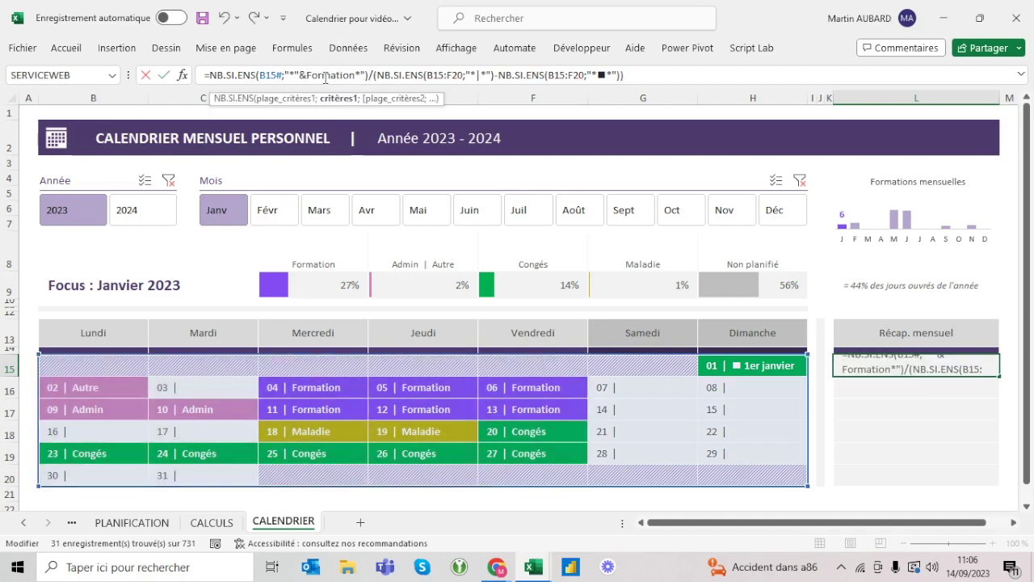
text(")
key(shift+Right)
key(shift+Right)
key(shift+Right)
key(shift+Right)
key(shift+Right)
key(shift+Right)
key(shift+Right)
key(shift+Right)
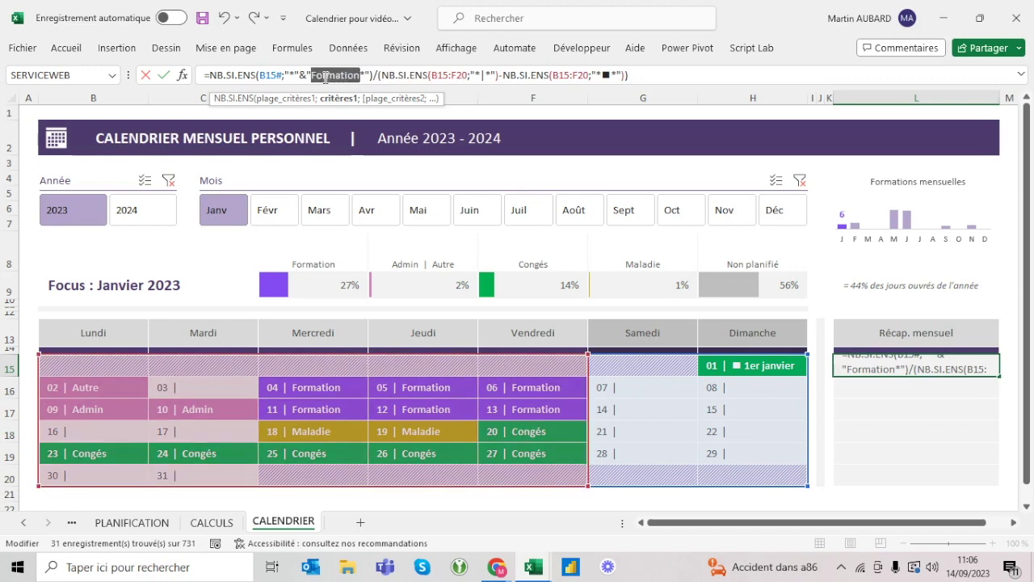
text(XXX"&"*)
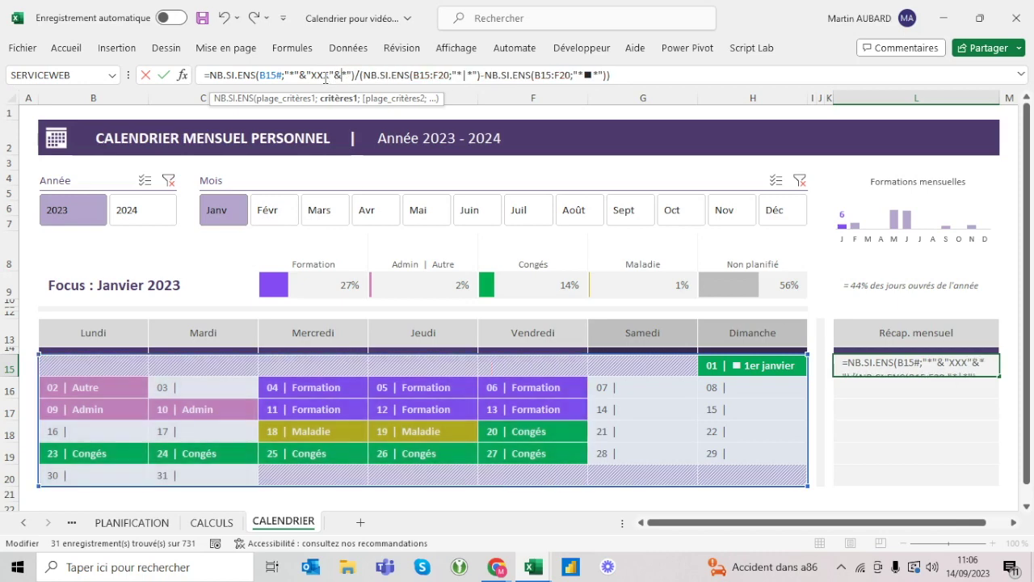
text(")
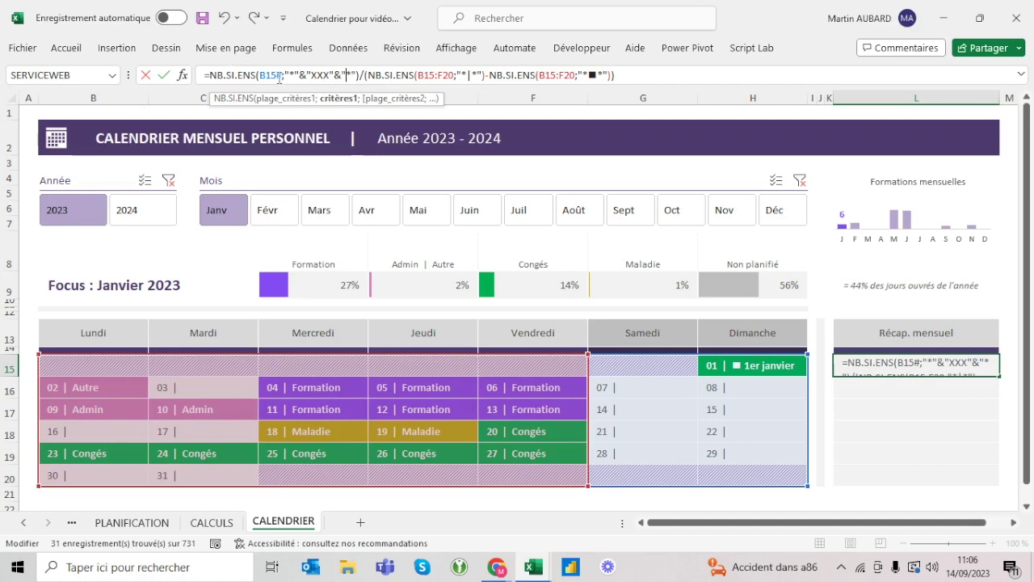
drag(285, 75, 303, 78)
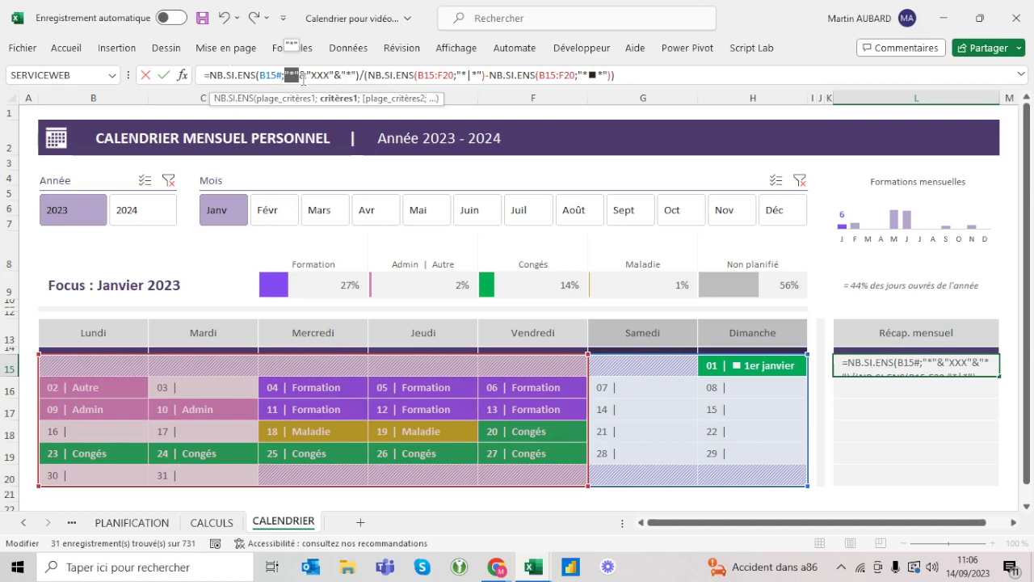
click(303, 79)
drag(308, 75, 335, 75)
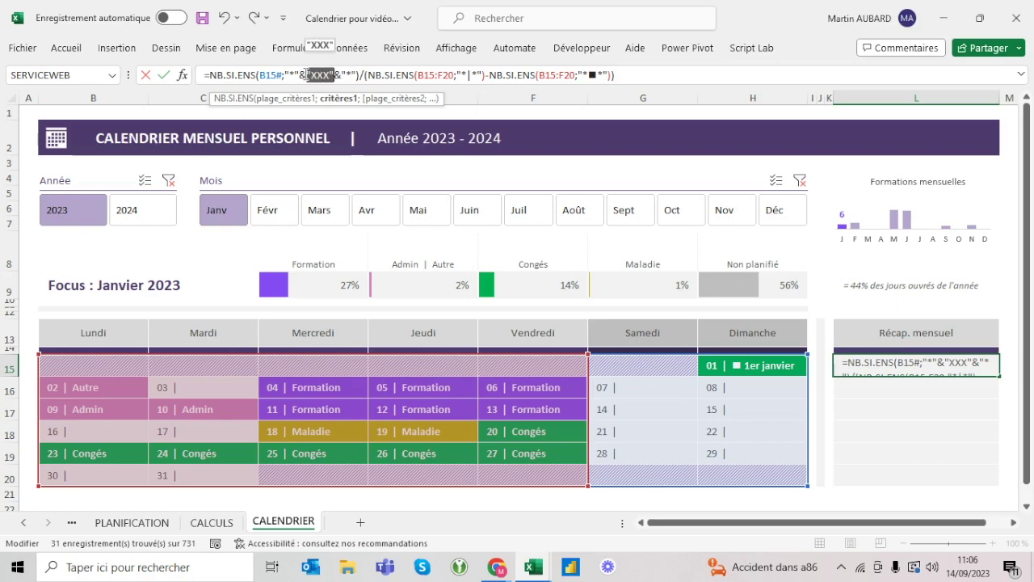
text(0)
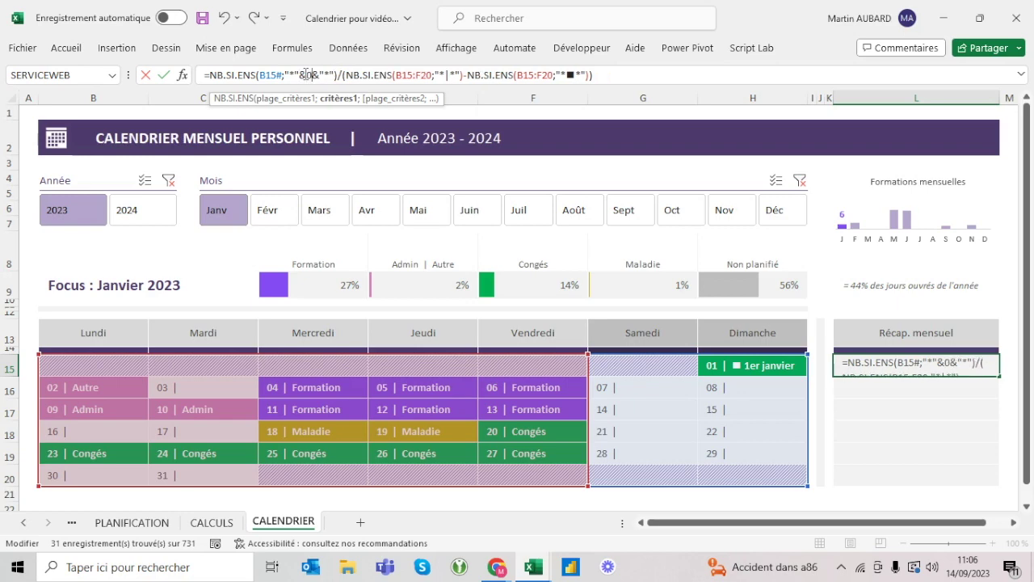
key(BackSpace)
text("XXX")
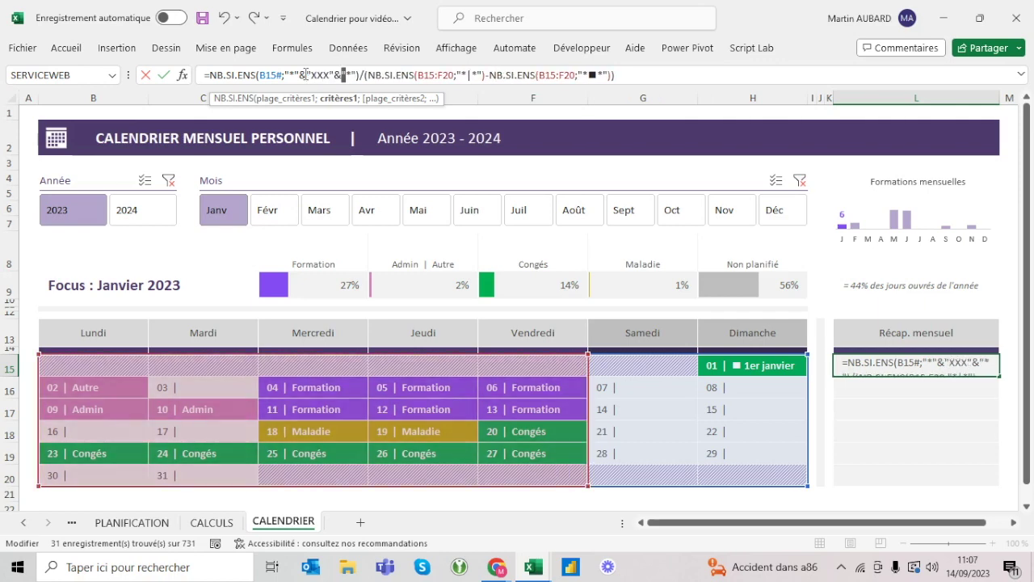
Replace XXX with Formation (giving 0,272727273), then delete Formation from the criterion.
key(shift+Right)
key(shift+Right)
click(335, 74)
drag(332, 74, 307, 74)
text(For)
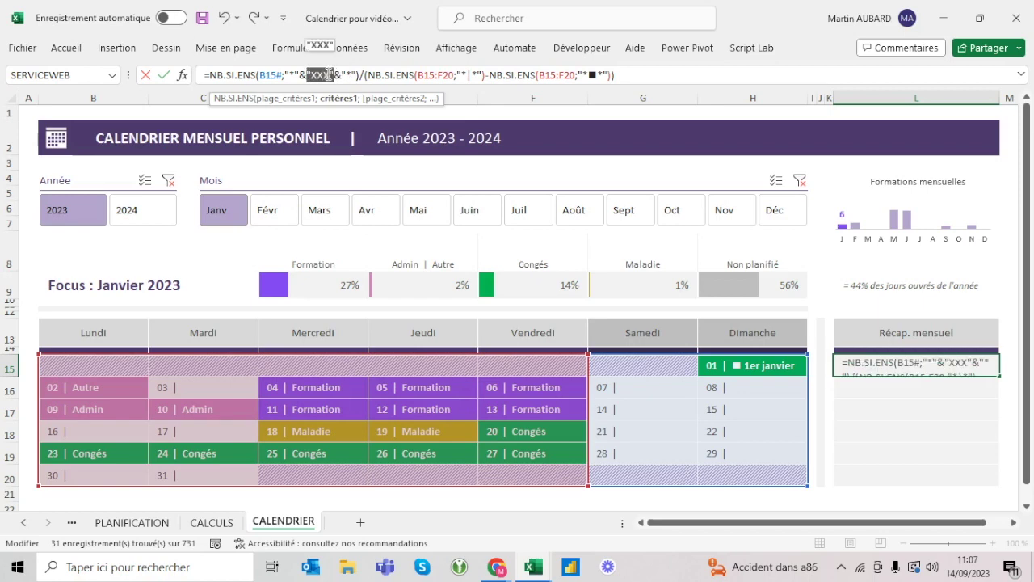
text(mation)
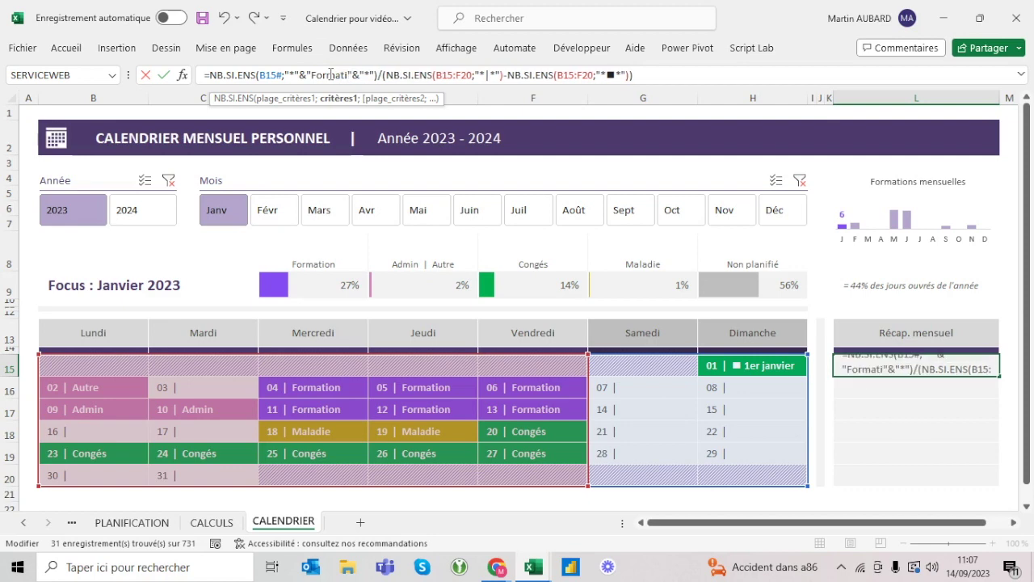
key(ctrl+Return)
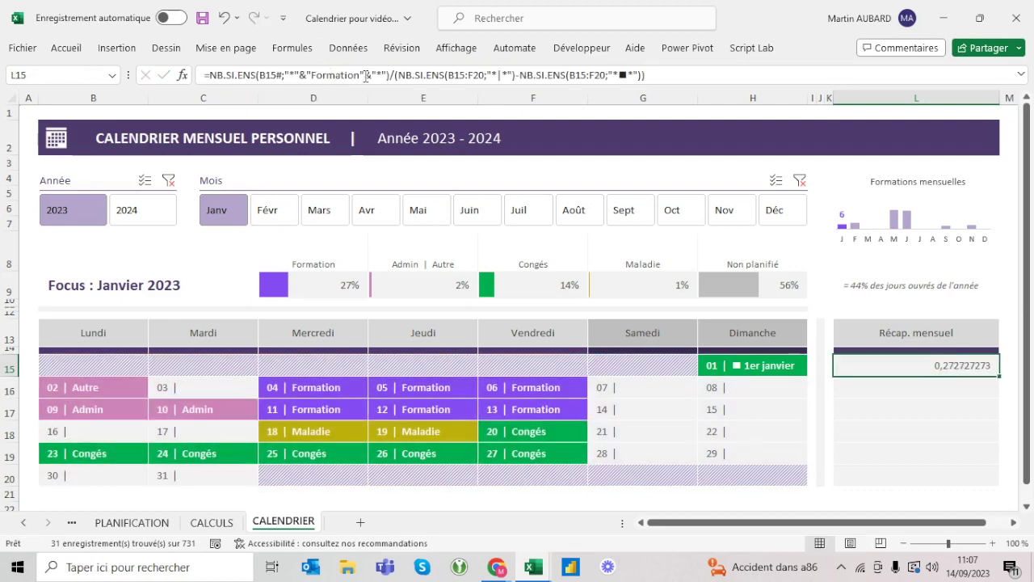
click(365, 75)
key(BackSpace)
key(BackSpace)
key(BackSpace)
key(BackSpace)
key(BackSpace)
key(BackSpace)
key(BackSpace)
key(BackSpace)
key(BackSpace)
key(BackSpace)
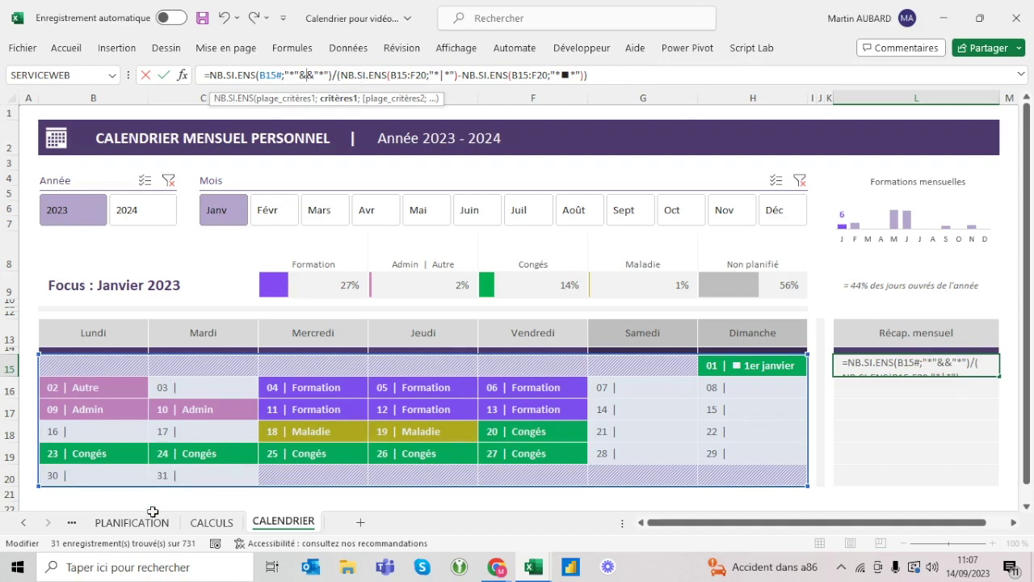
Use tab_Evenements[Evènements] from PARAMETRES as the criterion so L15:L19 spill category ratios.
click(149, 521)
click(23, 522)
click(126, 522)
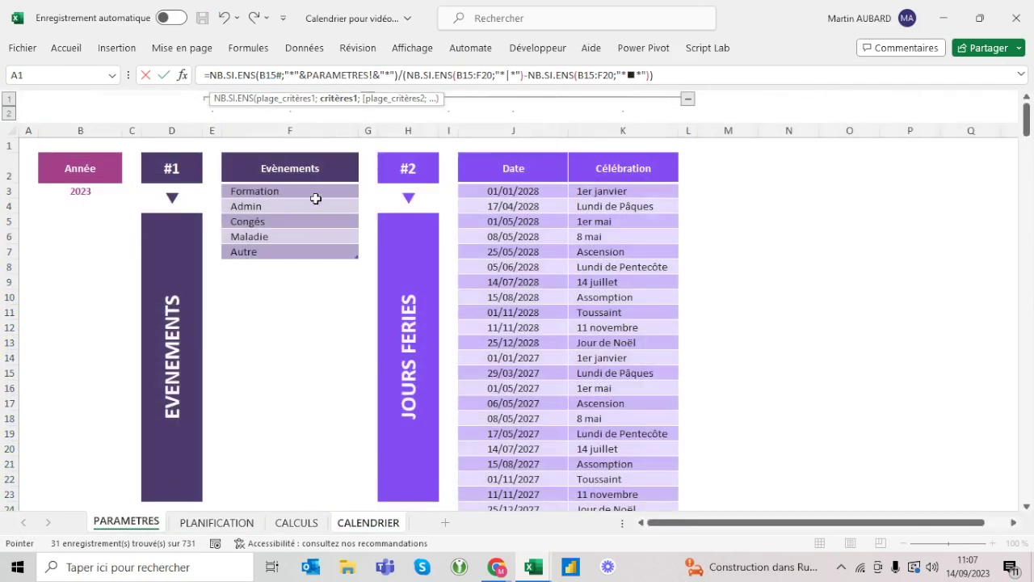
click(290, 155)
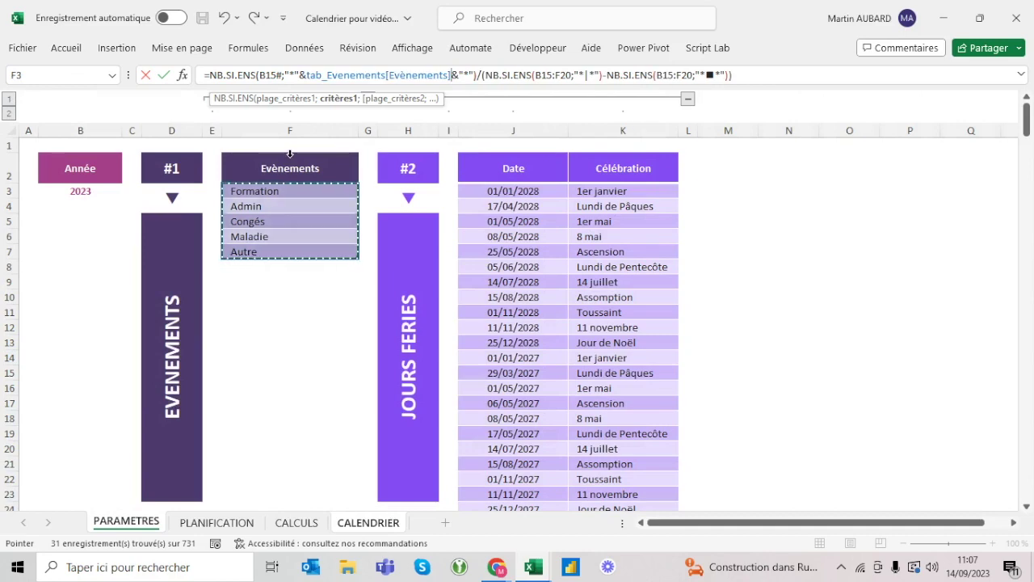
key(Return)
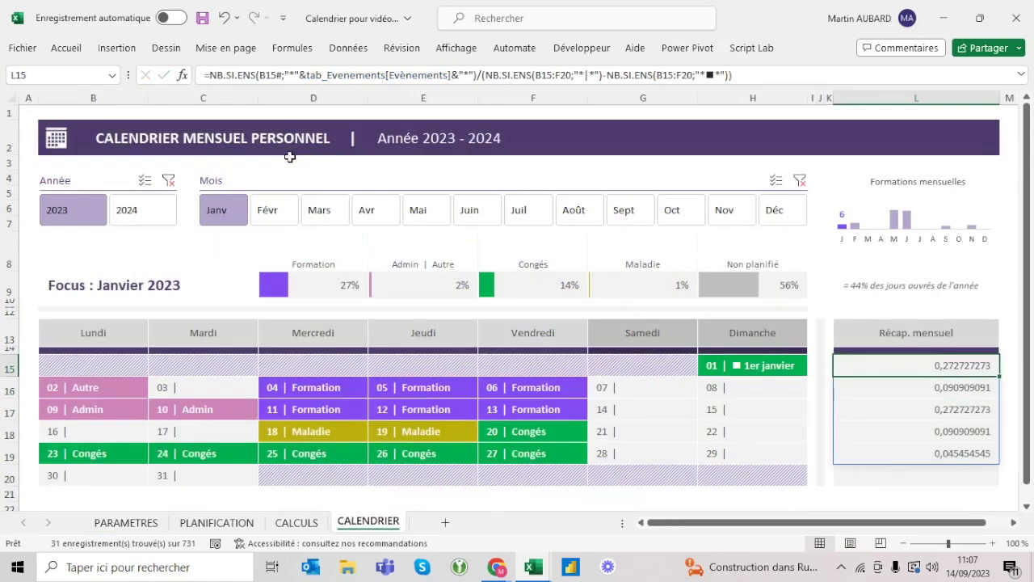
Review the Formation, Admin and Congés categories, then select the L15# spill range.
click(127, 522)
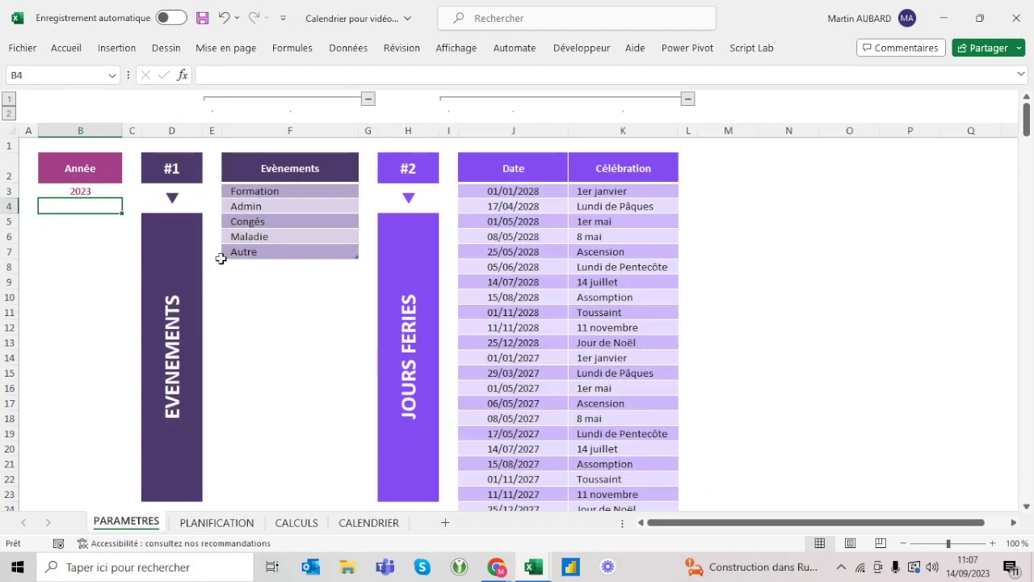
click(260, 191)
click(256, 205)
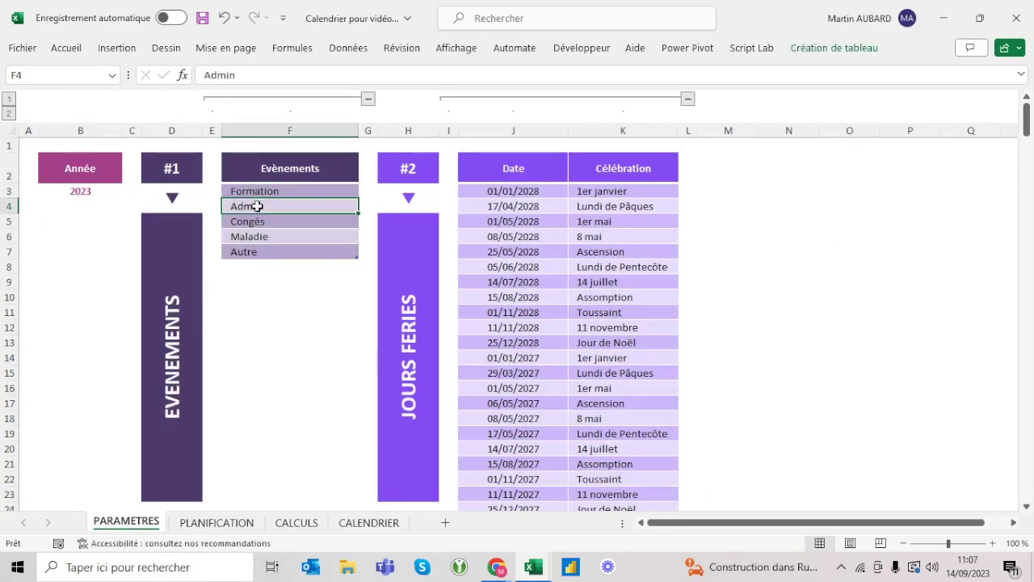
click(255, 221)
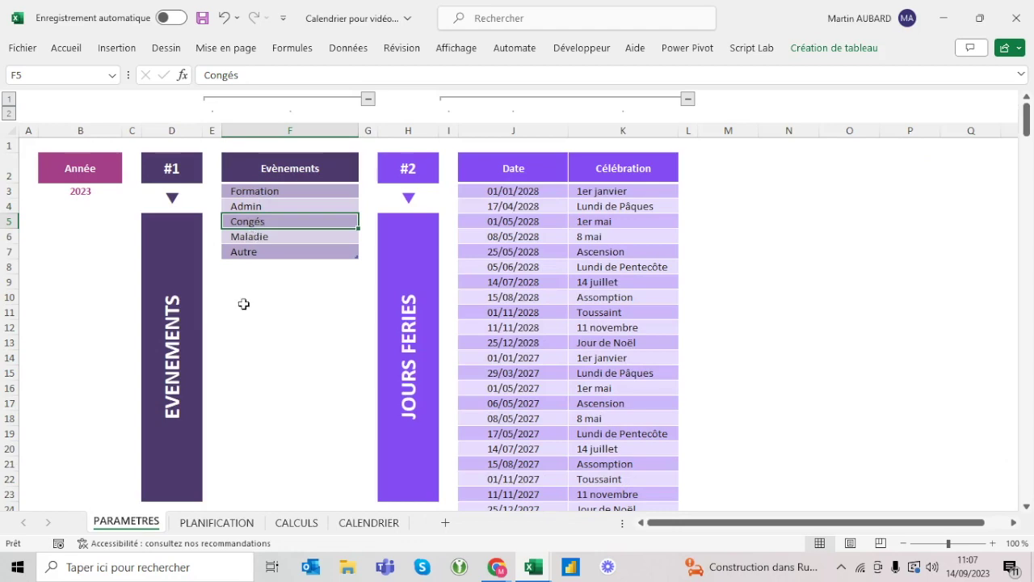
click(371, 523)
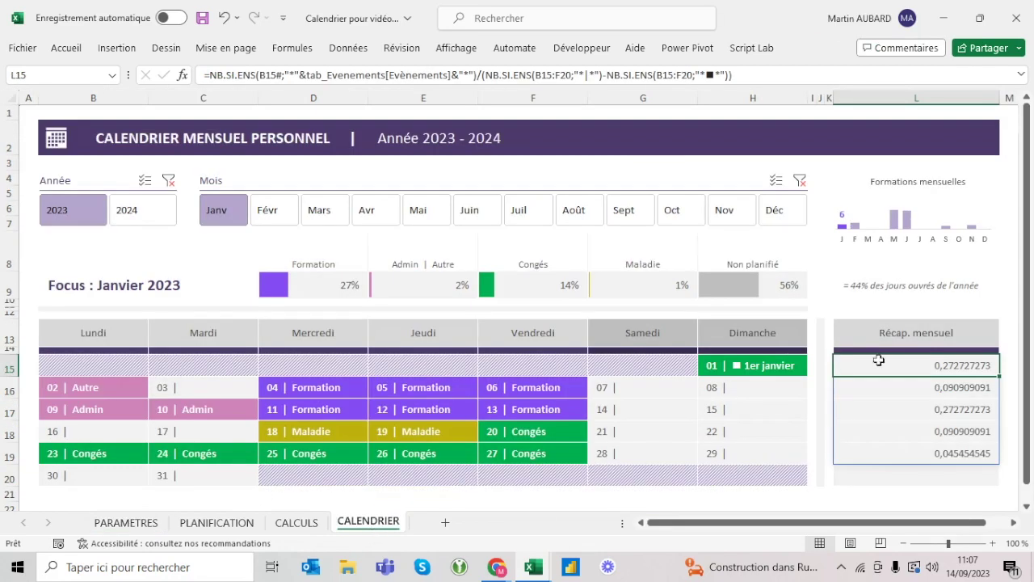
click(958, 356)
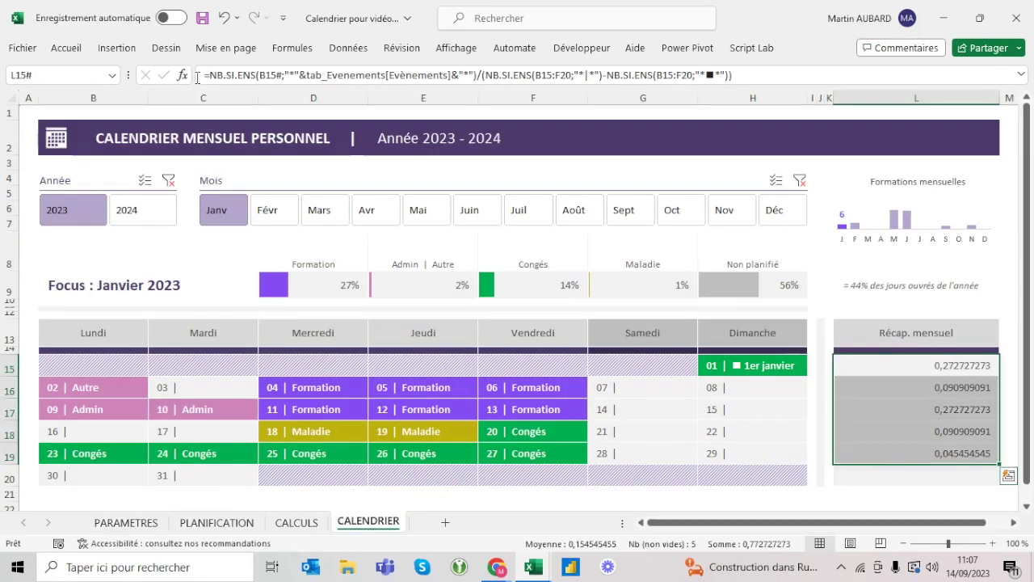
Format the Récap. mensuel ratios as percentages (27%, 9%, 27%, 9%, 5%).
click(64, 46)
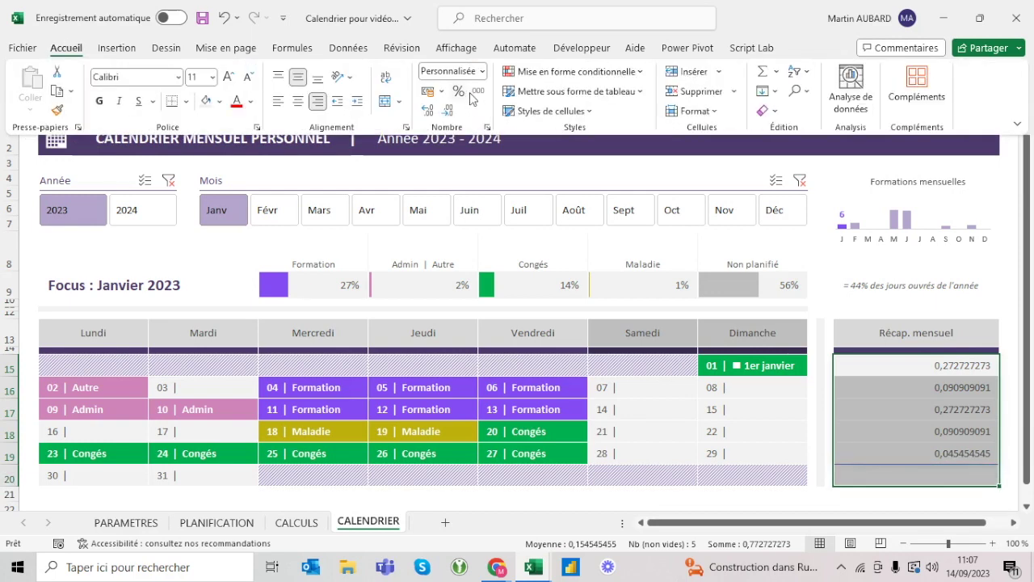
click(458, 92)
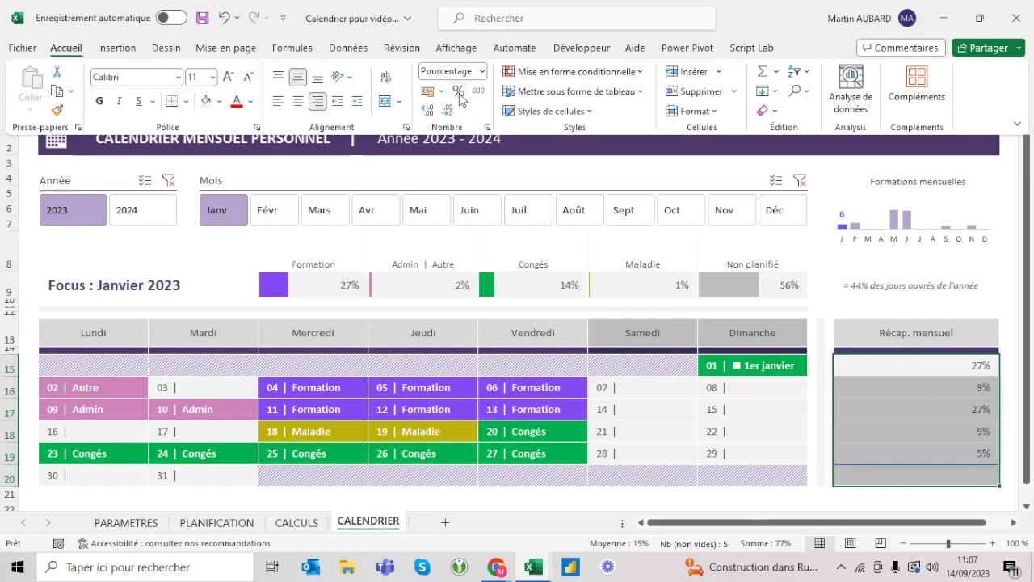
key(Escape)
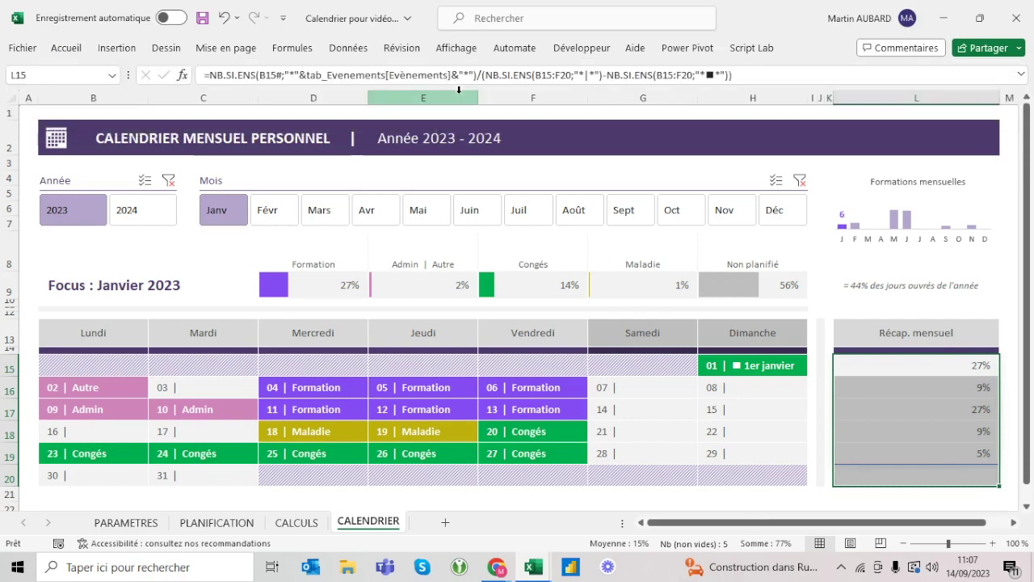
Switch the dashboard to February 2023, where the recap reads 40%, 10%, 0%, 0%, 0%.
drag(137, 456, 495, 463)
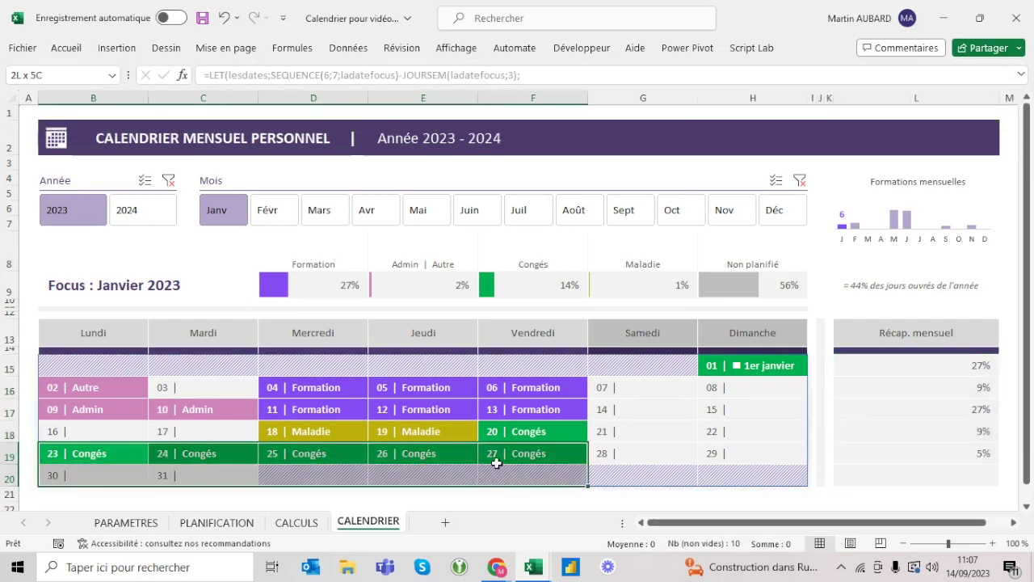
click(540, 434)
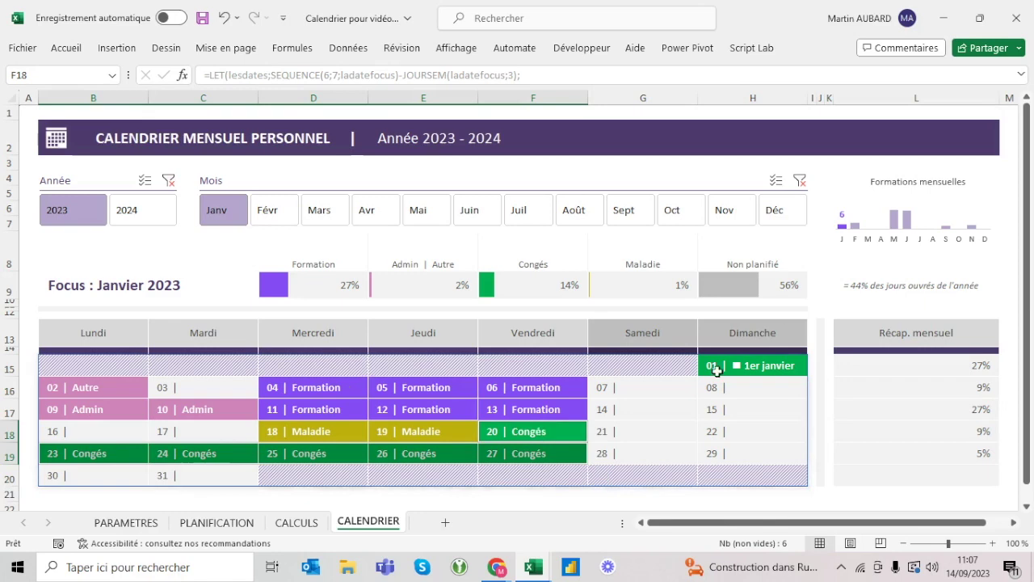
click(923, 358)
click(911, 412)
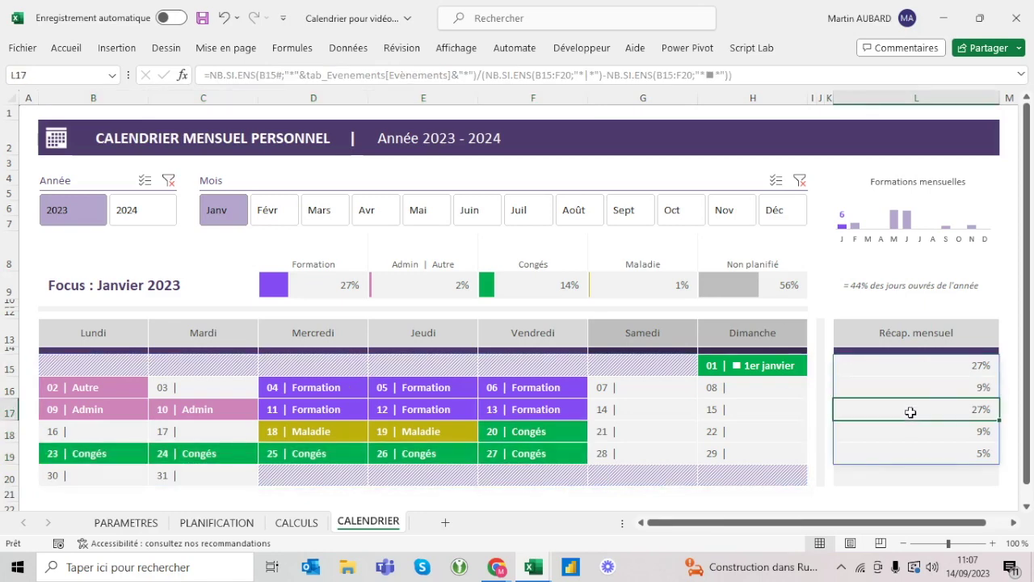
click(283, 210)
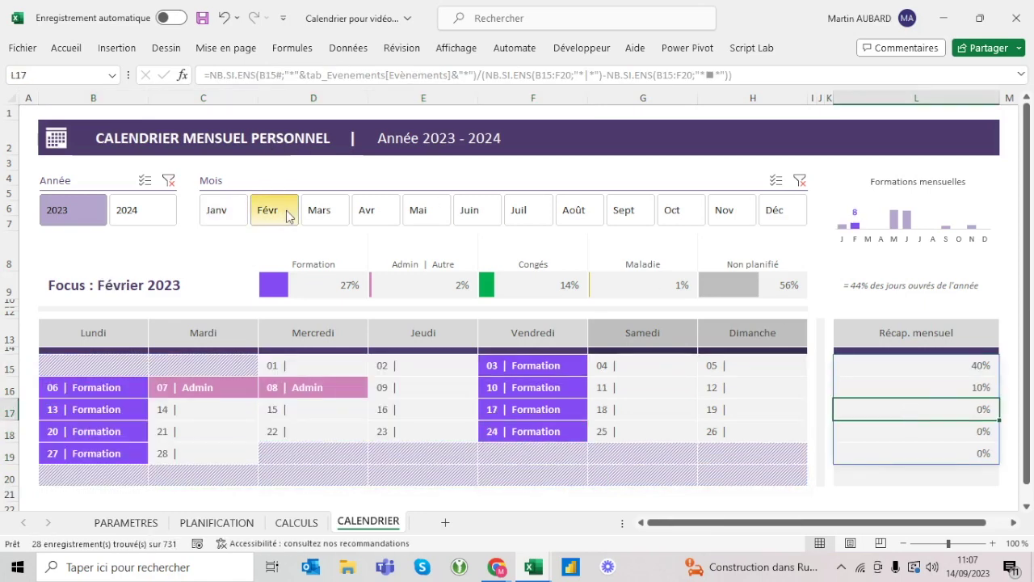
Switch the dashboard from June to May 2023 and look over May's Formation days in the calendar.
click(887, 364)
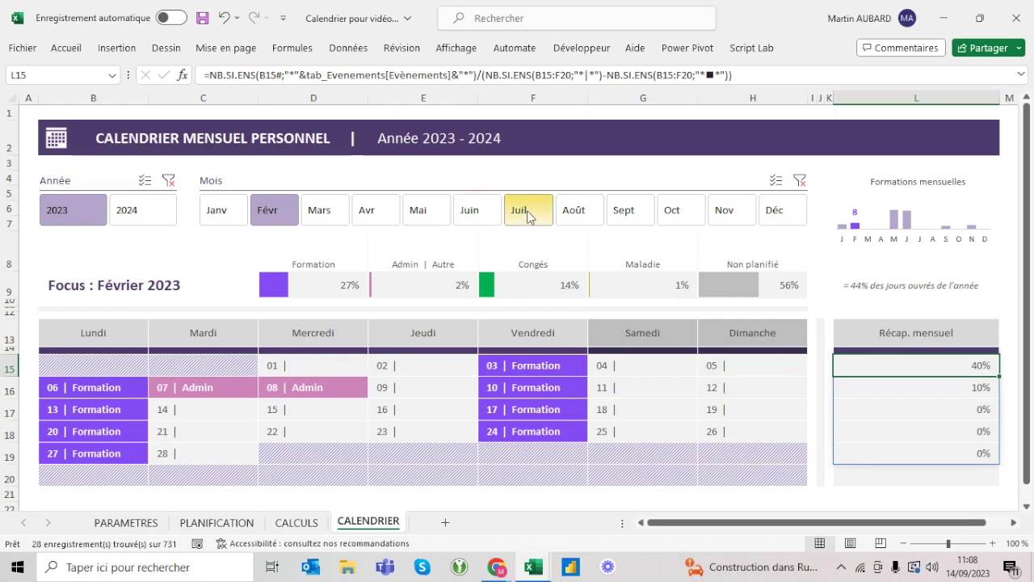
click(473, 214)
click(415, 216)
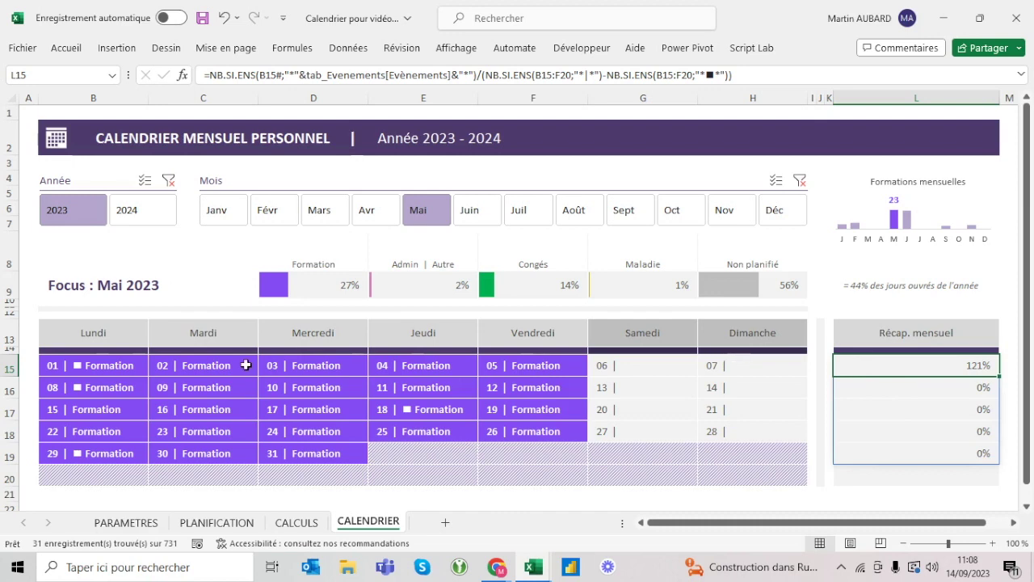
mouse_move(99, 365)
mouse_down()
mouse_move(300, 347)
mouse_move(140, 453)
mouse_move(277, 452)
mouse_up()
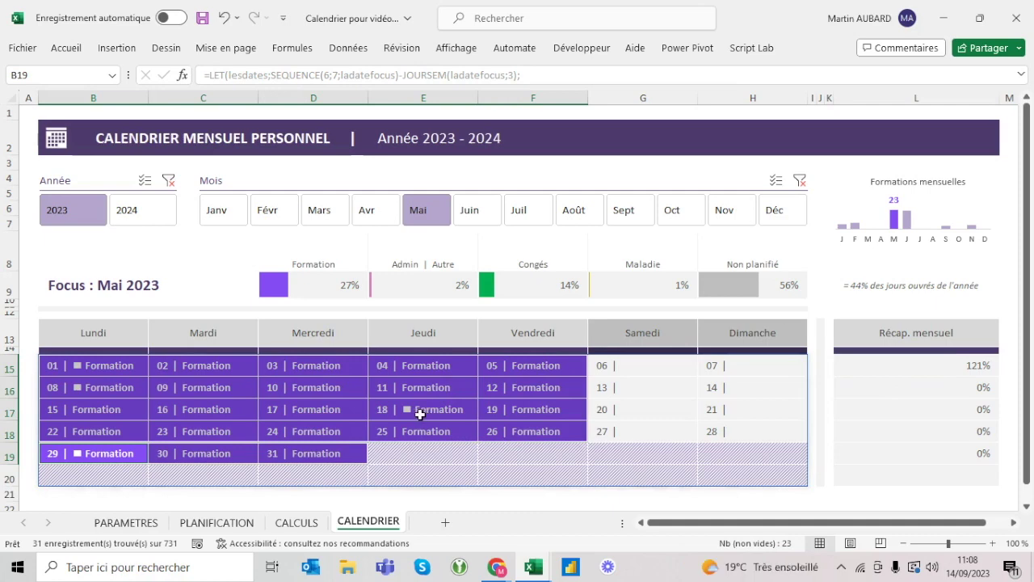
click(114, 403)
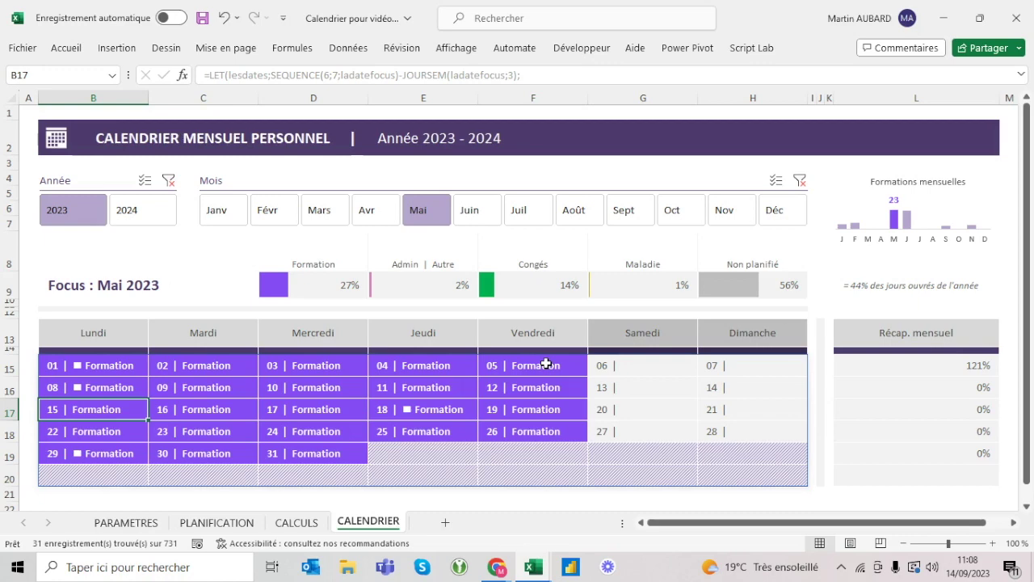
Select the recap values L15:L19, starting at Formation's 121%, then return to L15.
click(927, 360)
key(shift+Down)
key(shift+Down)
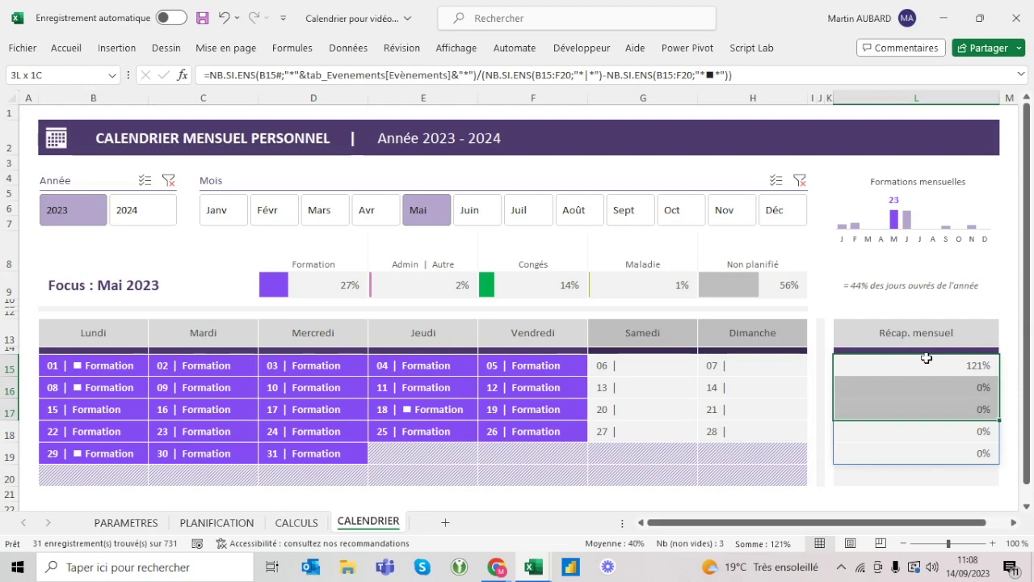
key(shift+Down)
key(shift+Down)
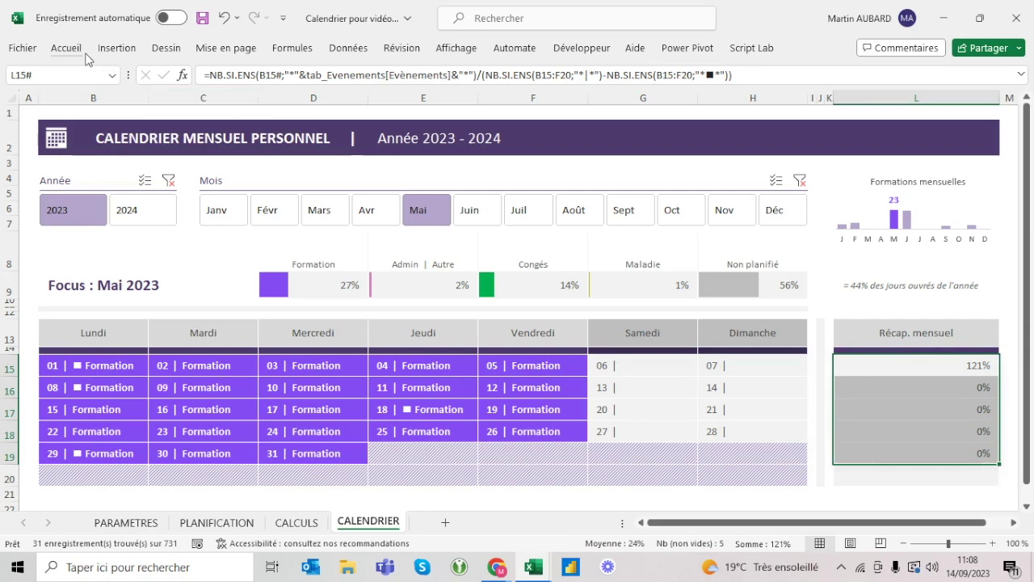
key(shift+Up)
key(shift+Up)
key(shift+Up)
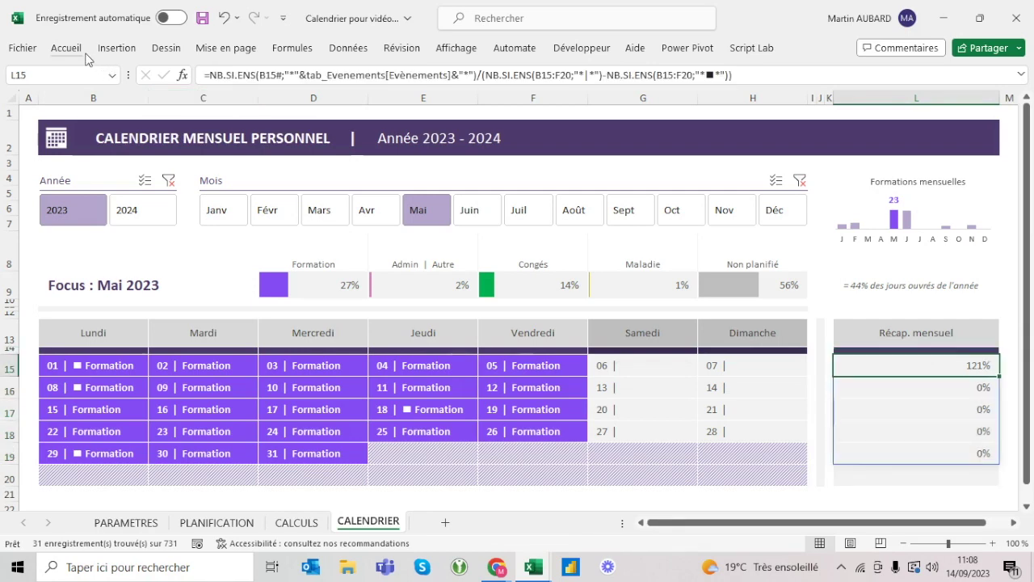
click(76, 50)
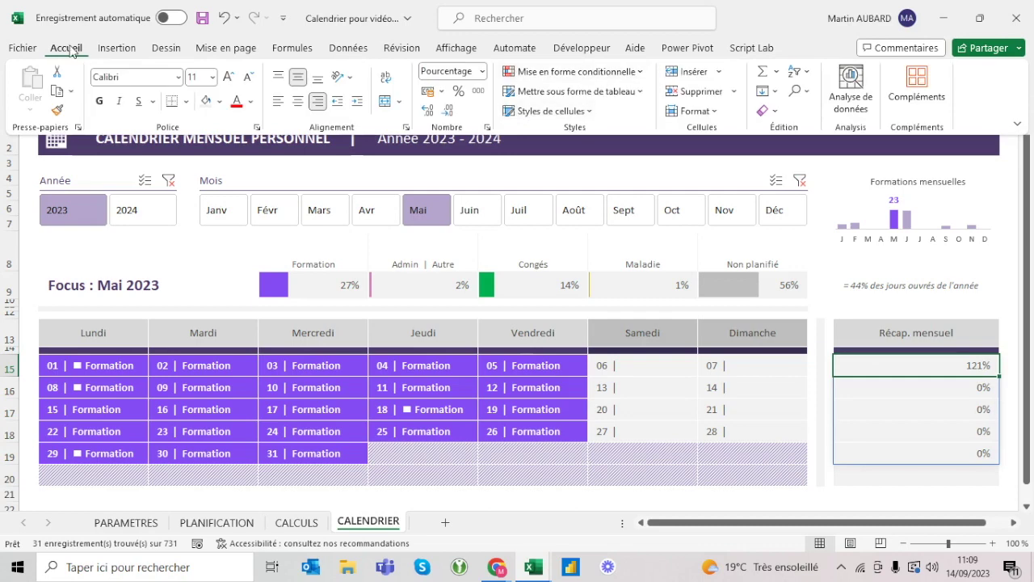
Pin the ribbon and add a solid-fill data bar to recap cell L15.
double_click(66, 48)
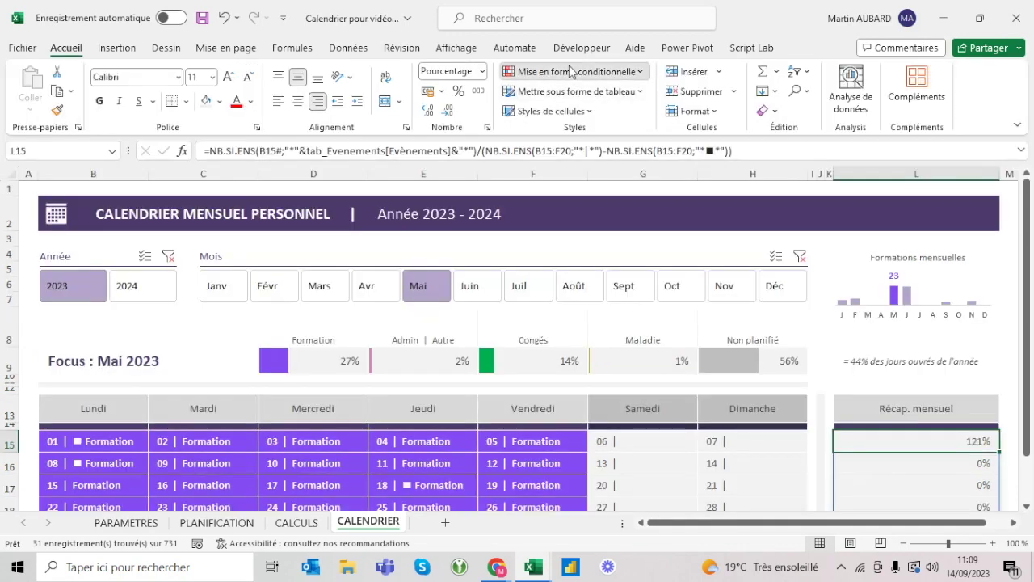
click(570, 71)
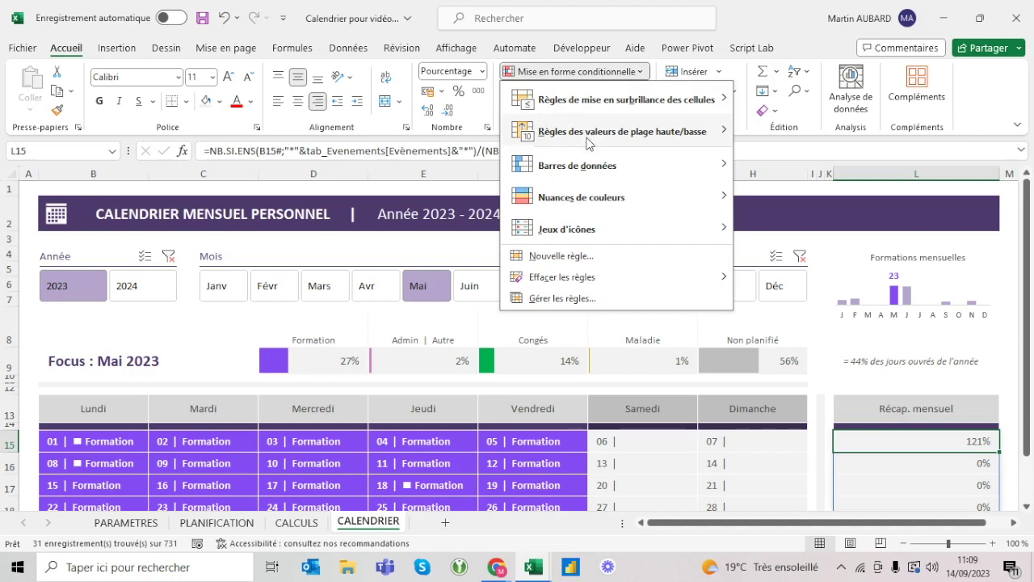
mouse_move(577, 165)
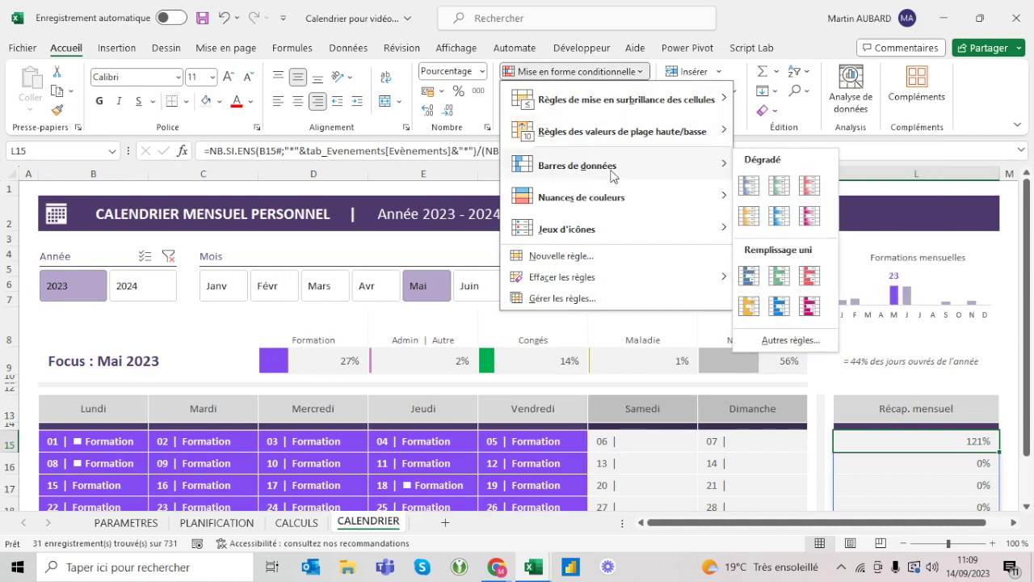
click(776, 310)
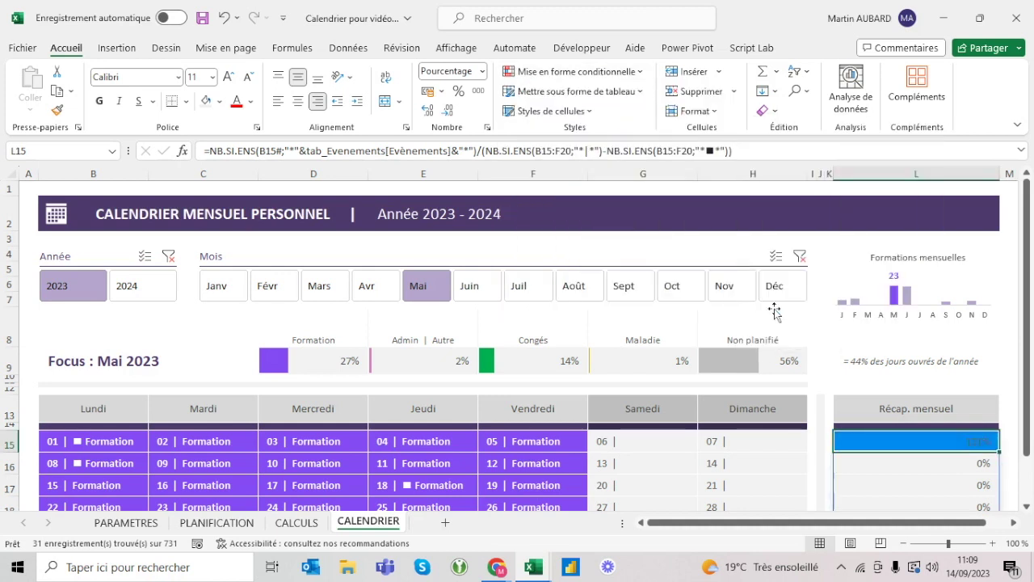
click(483, 71)
click(482, 71)
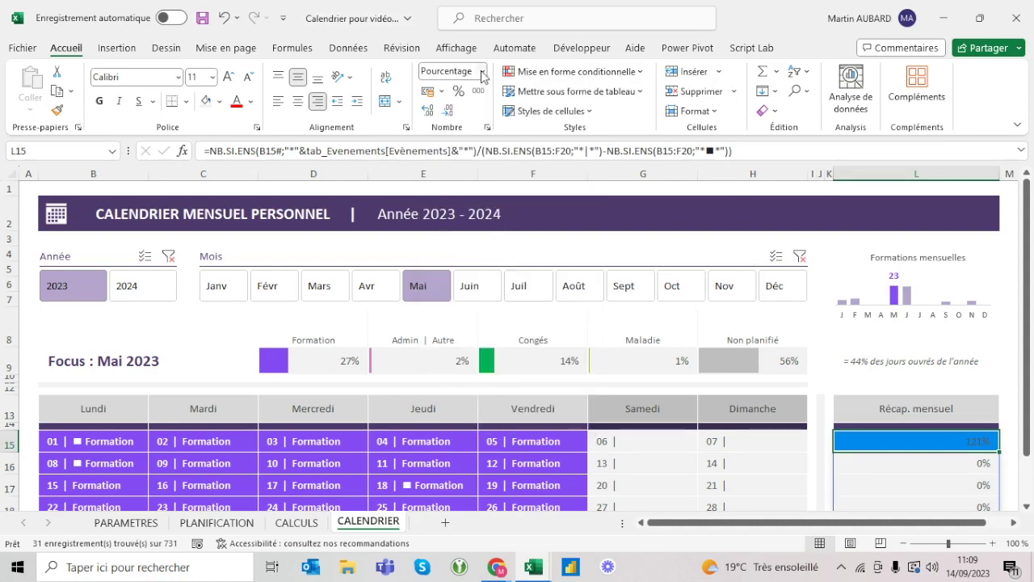
click(565, 72)
Edit the data bar rule: minimum Number 0, maximum Number 100%, purple bar colour.
click(576, 298)
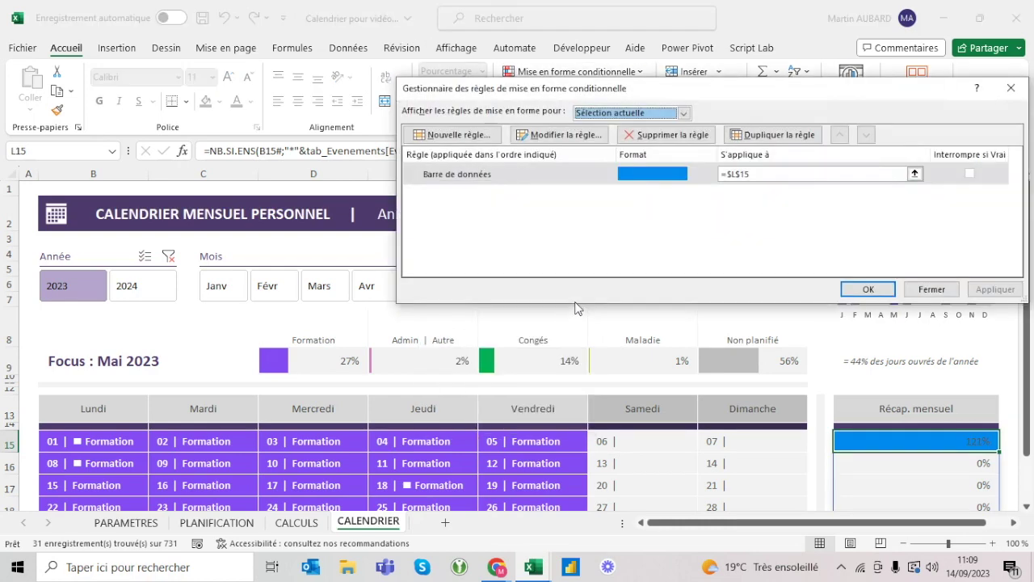
click(560, 134)
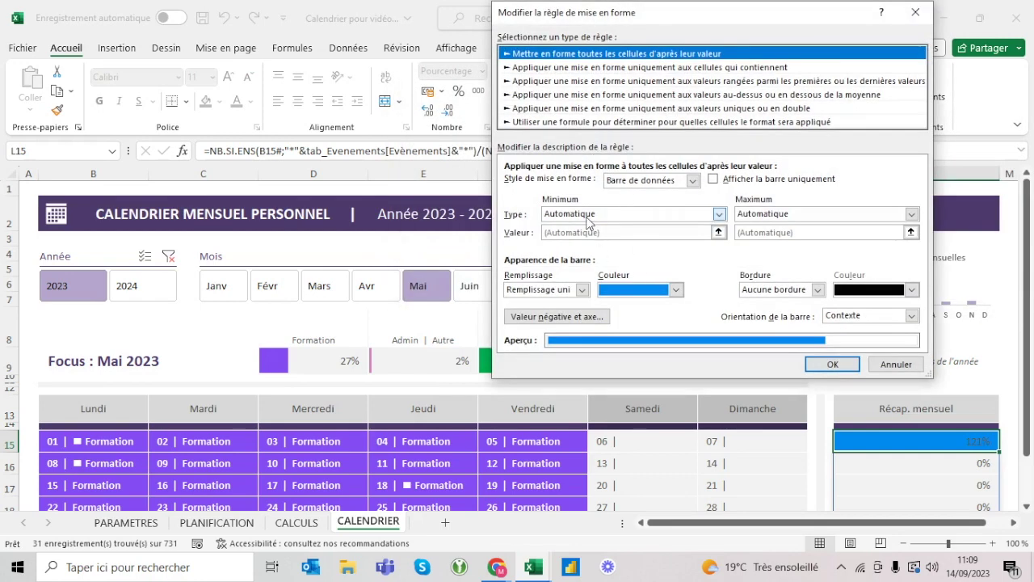
click(594, 214)
click(569, 237)
click(806, 214)
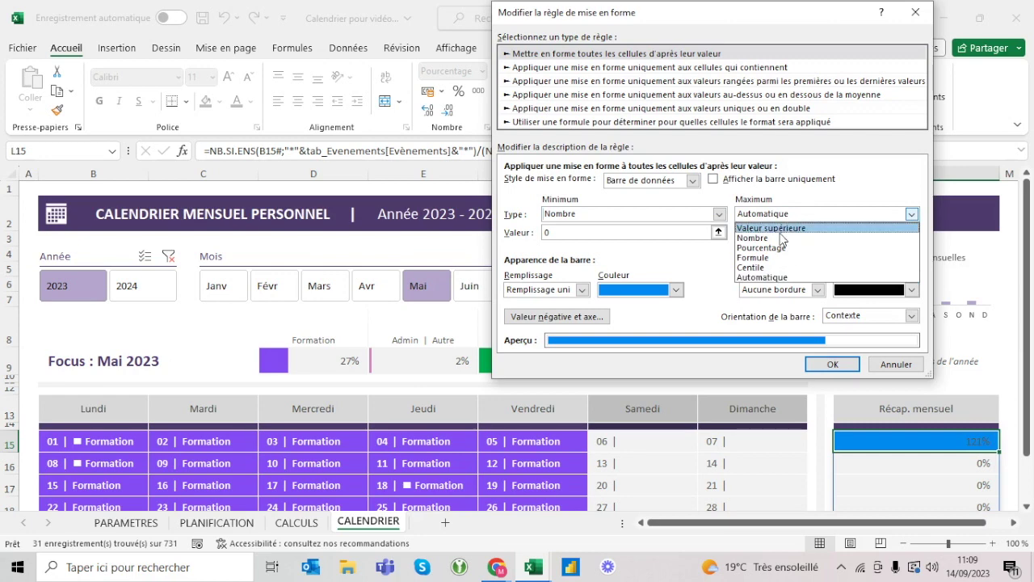
click(776, 238)
click(770, 233)
text(100)
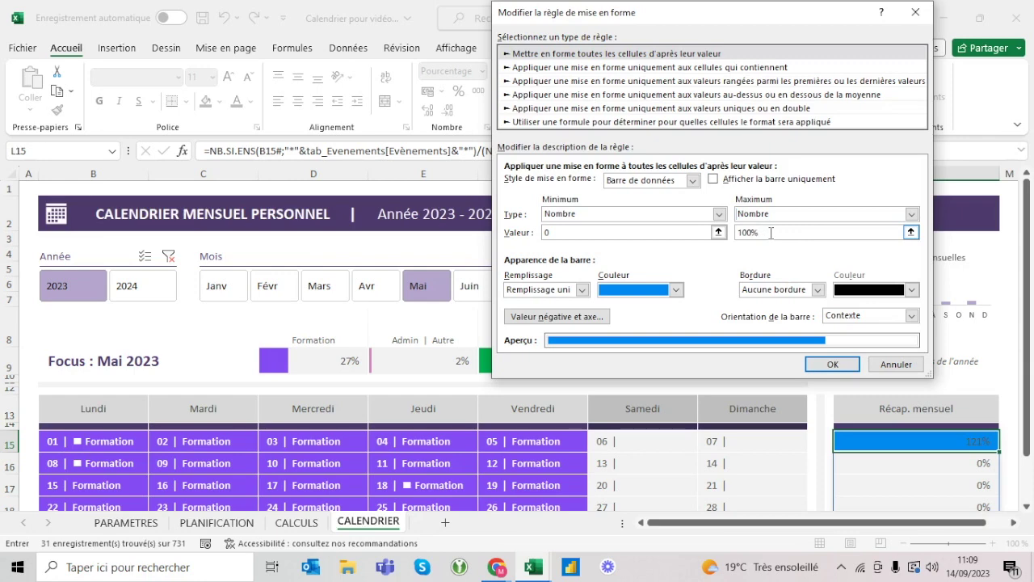
click(675, 289)
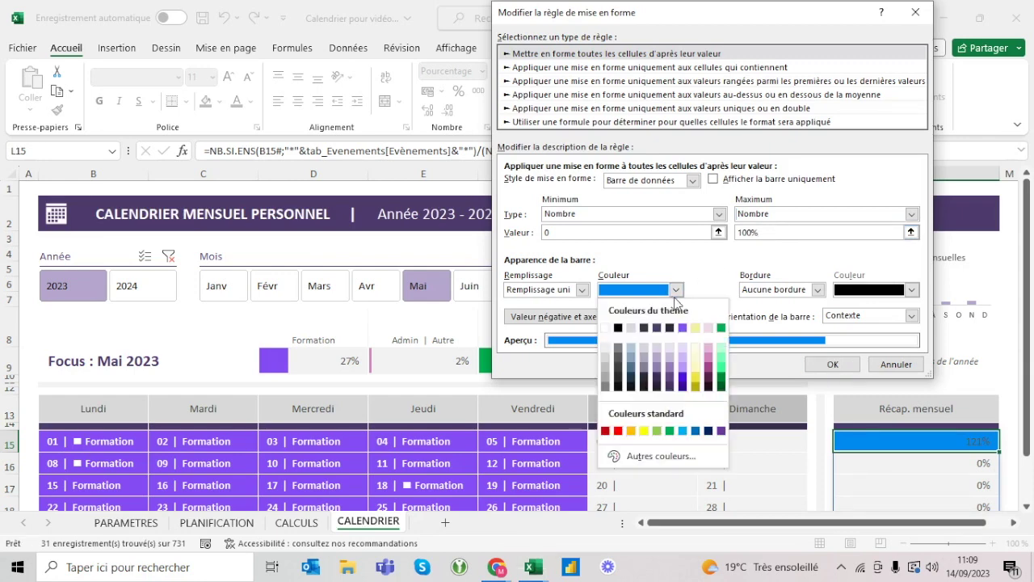
click(683, 327)
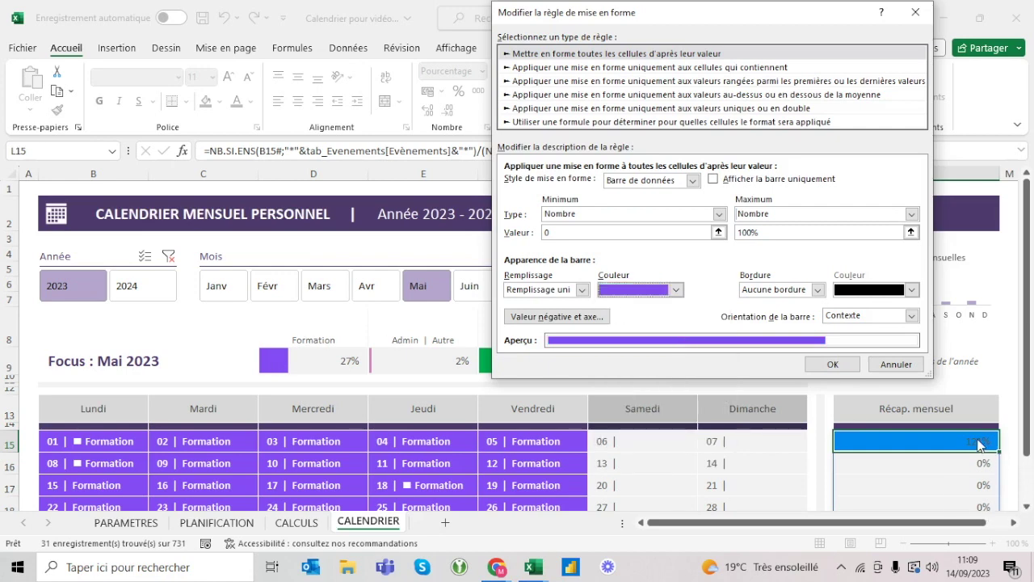
click(832, 364)
click(866, 290)
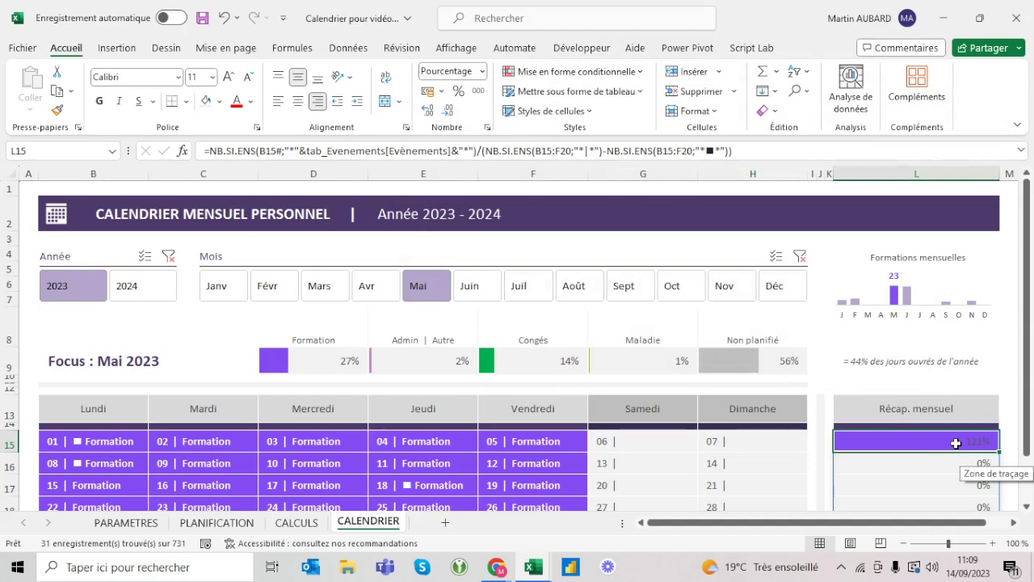
Step through March, February, January and May in the slicer, ending on January 2023.
click(347, 289)
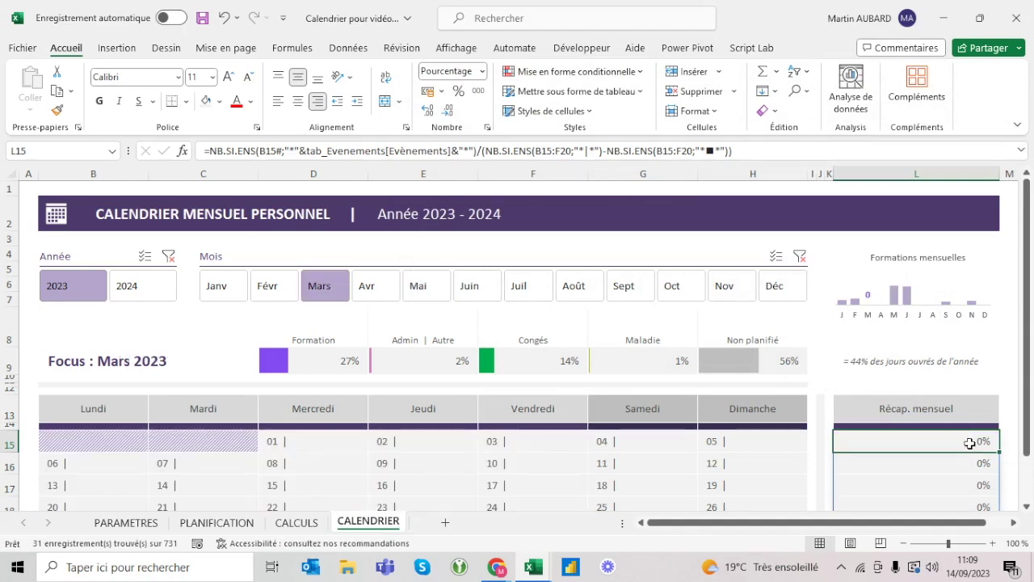
click(269, 291)
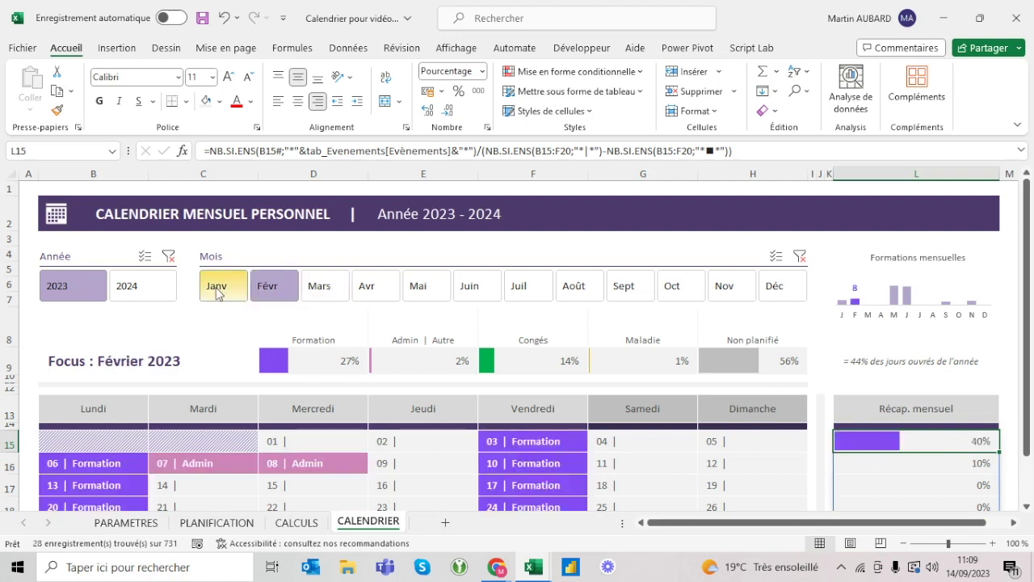
click(218, 291)
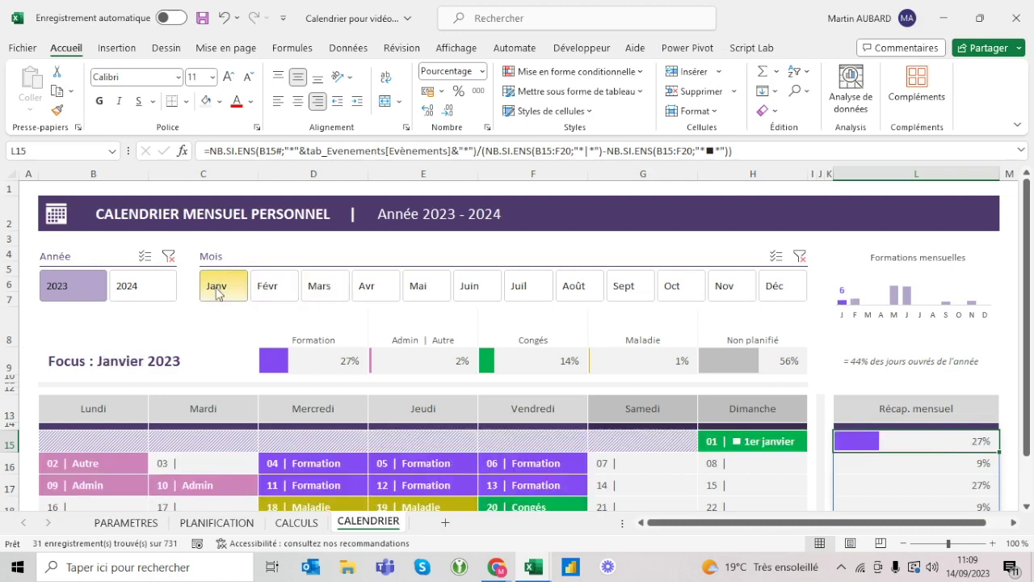
click(270, 290)
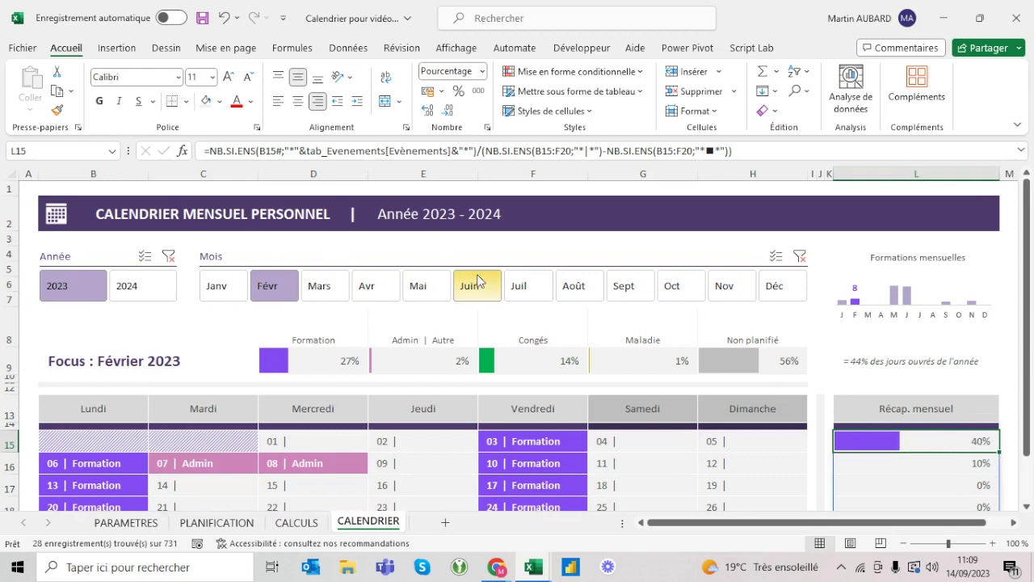
click(445, 286)
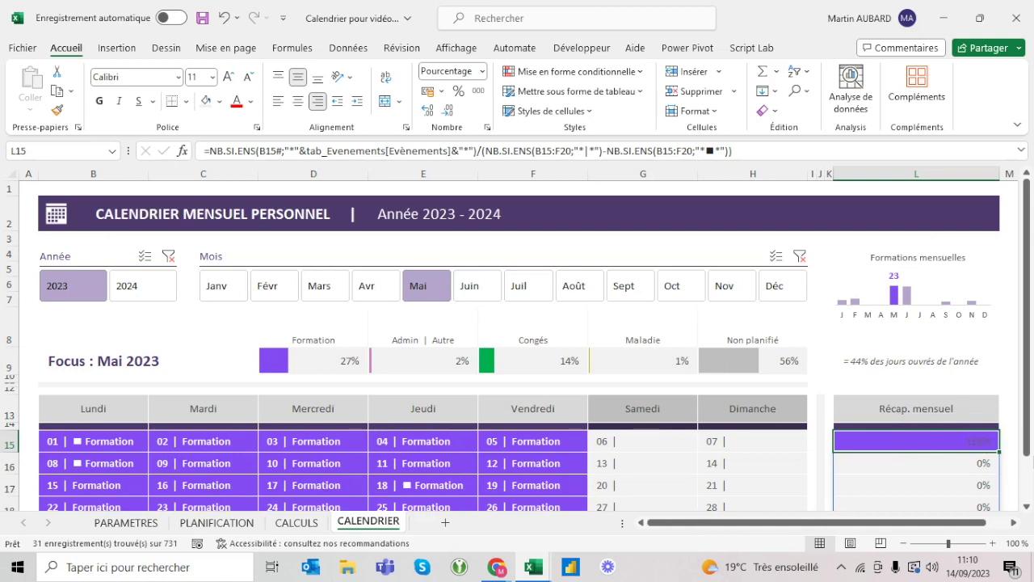
click(224, 286)
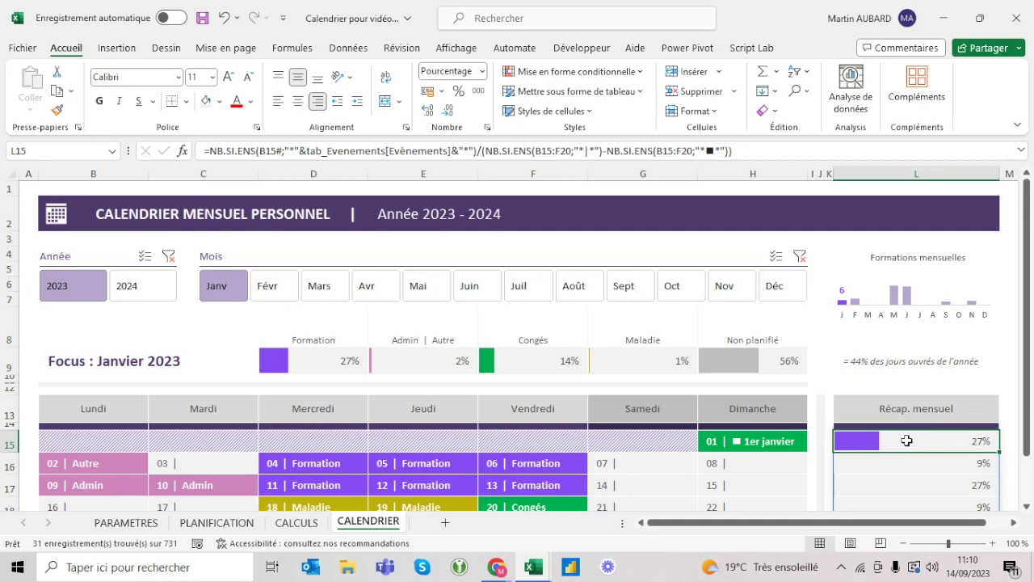
Copy L15 into L16, then clear the pasted value and return to L15.
key(ctrl+c)
key(Down)
key(ctrl+v)
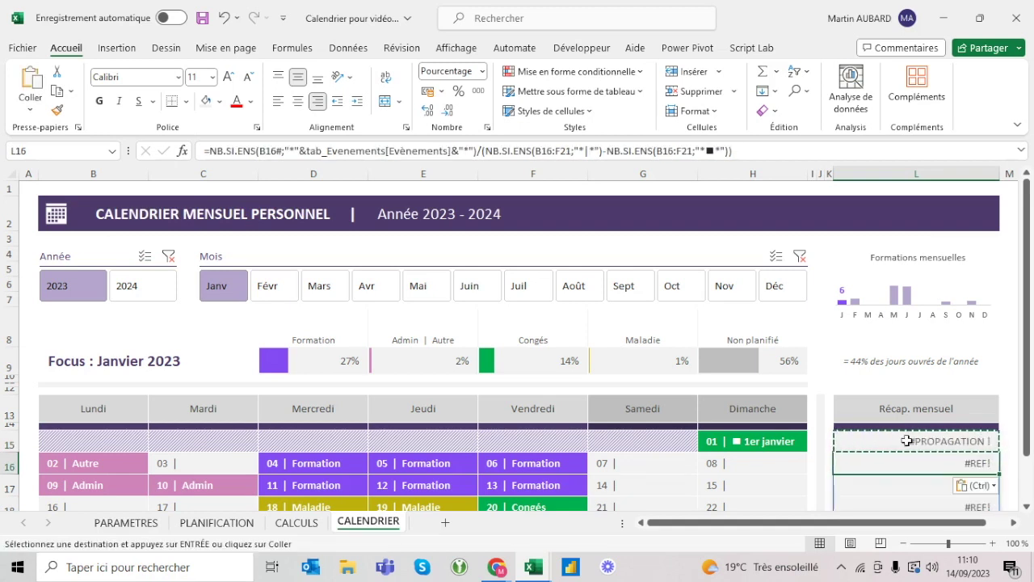
key(Escape)
key(Delete)
key(Up)
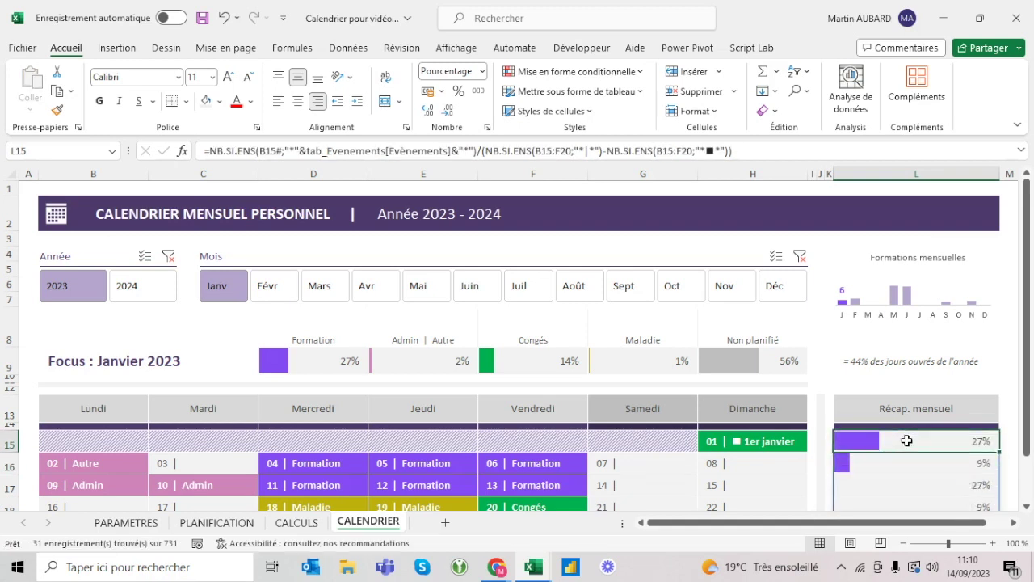
Paste L15 onto L16:L20, then undo the faulty pastes to restore the percentages.
key(Down)
key(ctrl+c)
key(shift+Down)
key(shift+Down)
key(shift+Down)
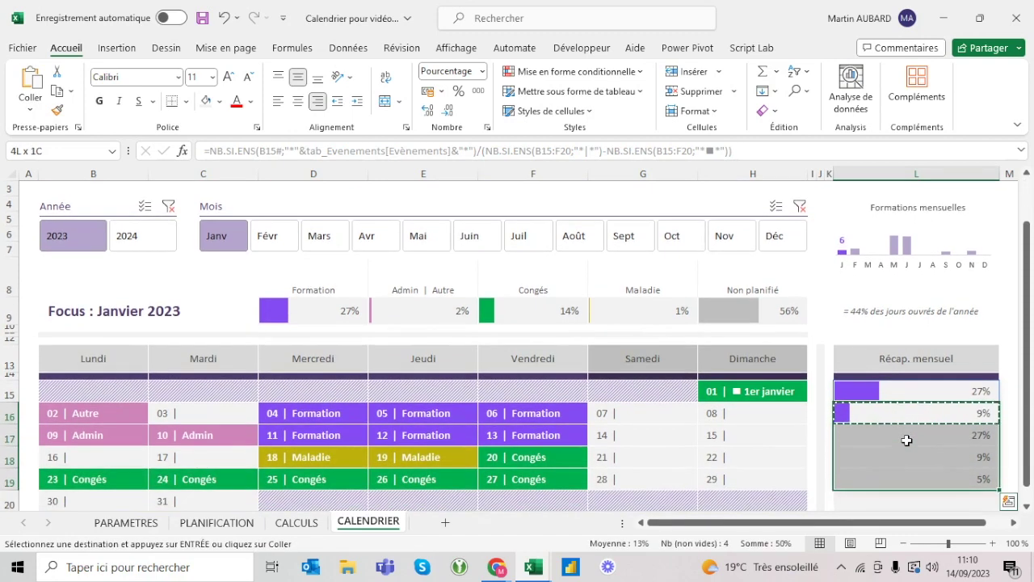
key(shift+Down)
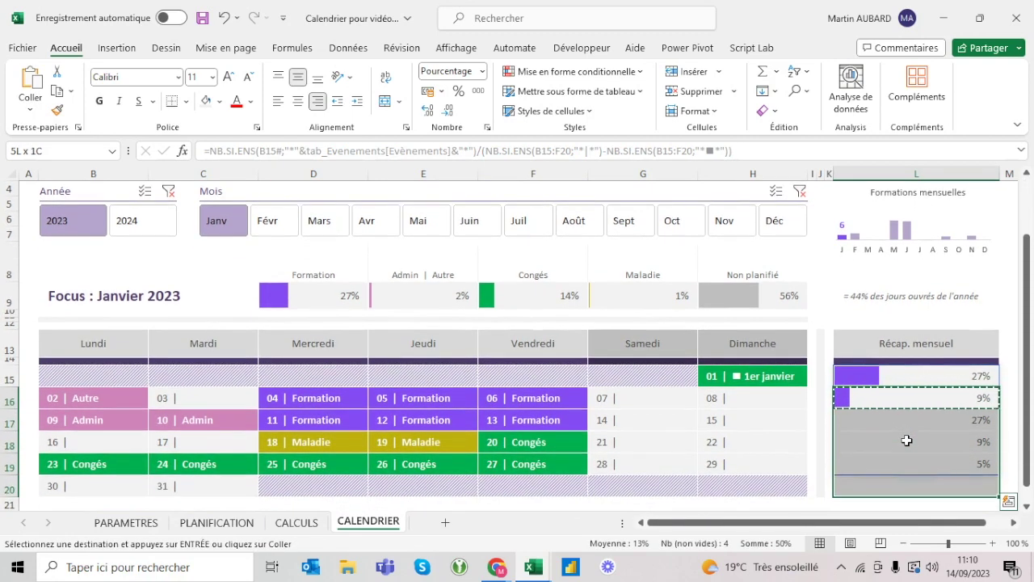
key(ctrl+v)
key(Up)
key(Escape)
key(Up)
key(Down)
key(Down)
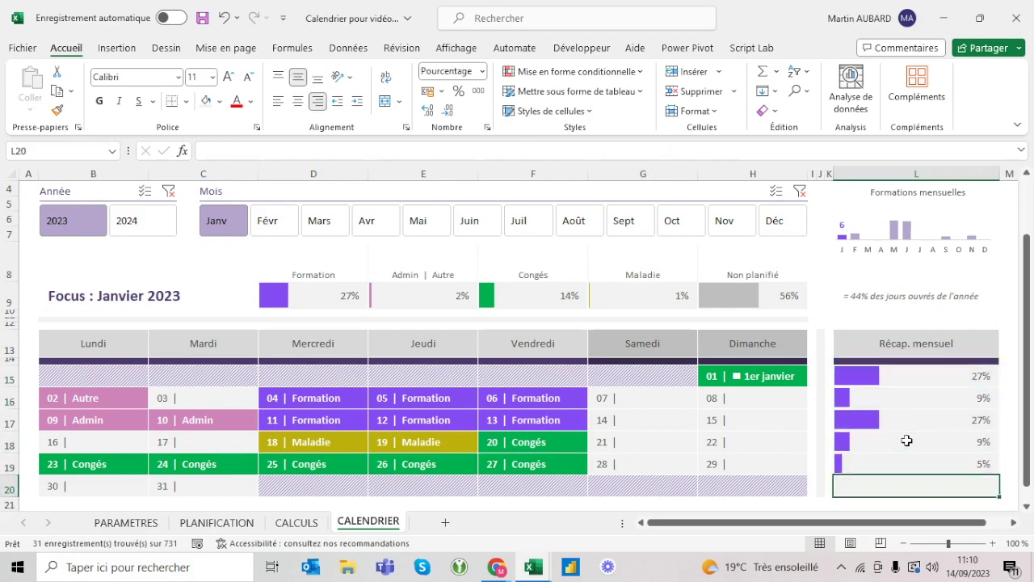
key(Up)
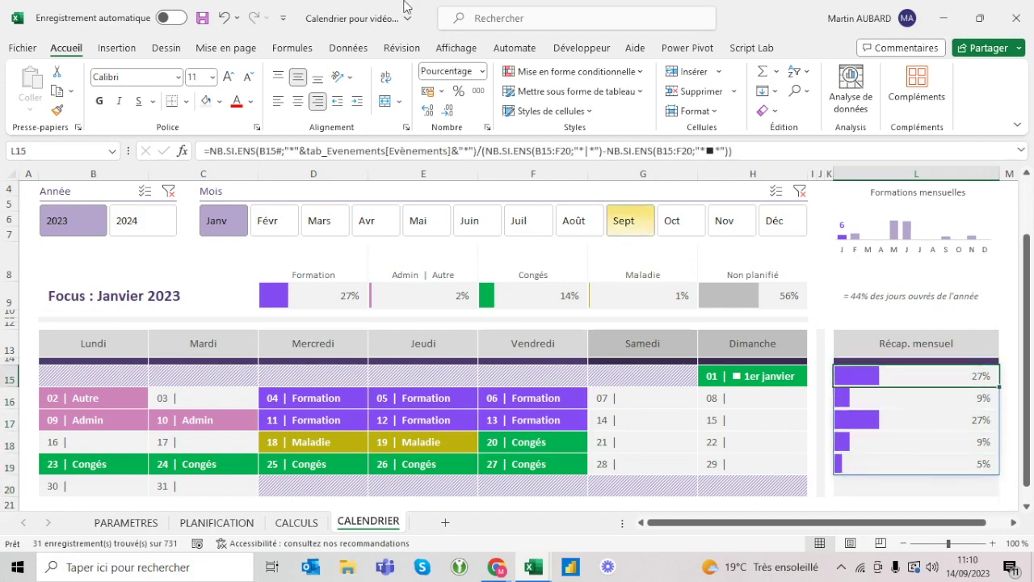
click(223, 17)
click(224, 17)
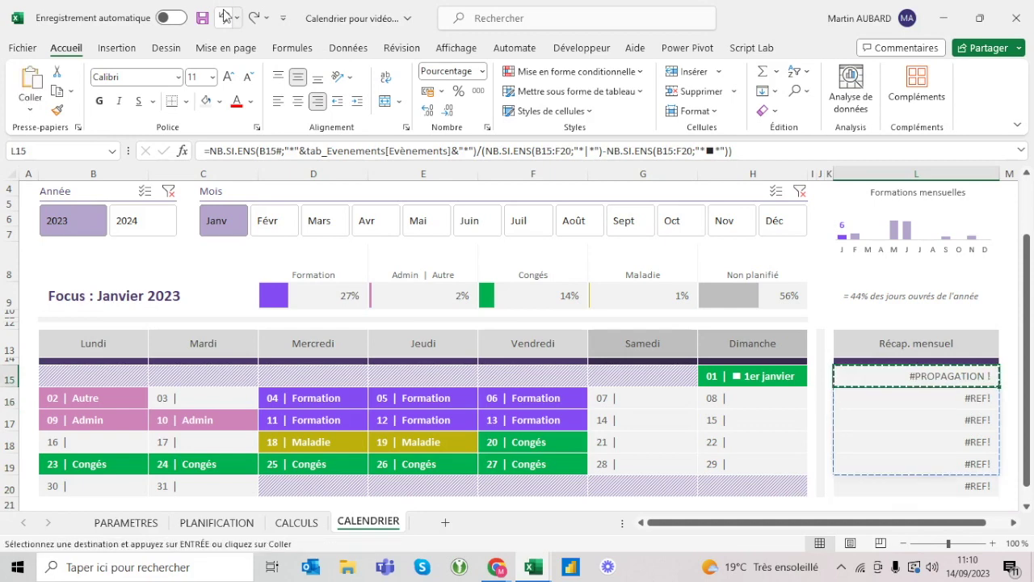
click(224, 17)
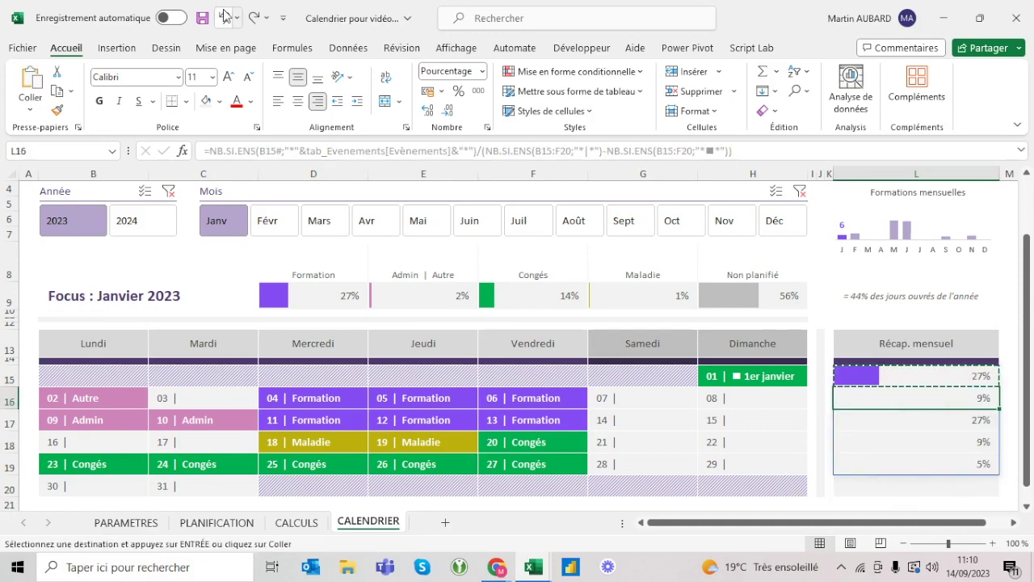
click(224, 17)
click(224, 17)
Paste L15's formatting over L15:L20 and delete L16:L20's contents, keeping only the data bars.
key(shift+Down)
key(shift+Down)
key(shift+Down)
key(shift+Down)
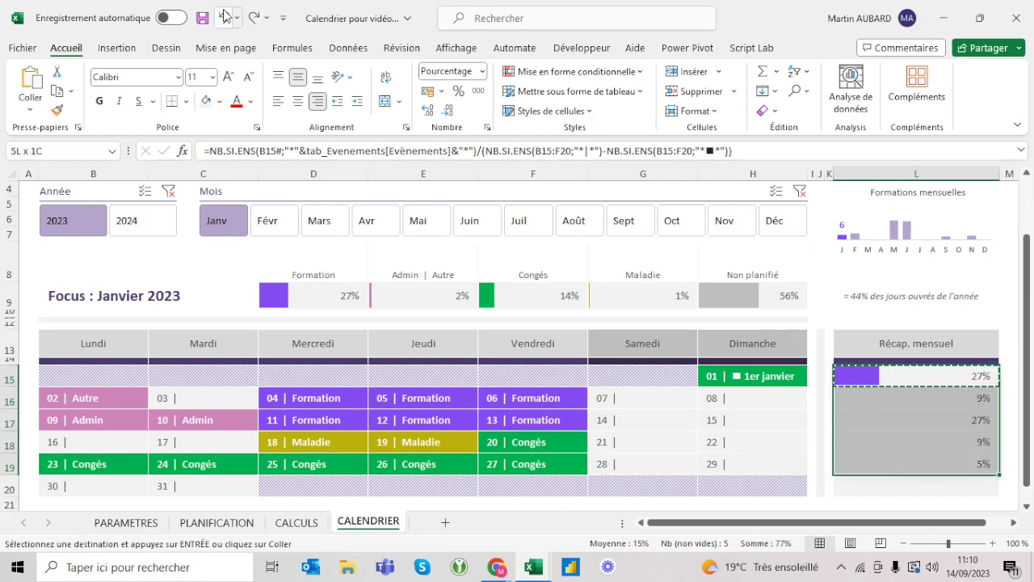
key(shift+Down)
key(ctrl+v)
key(Return)
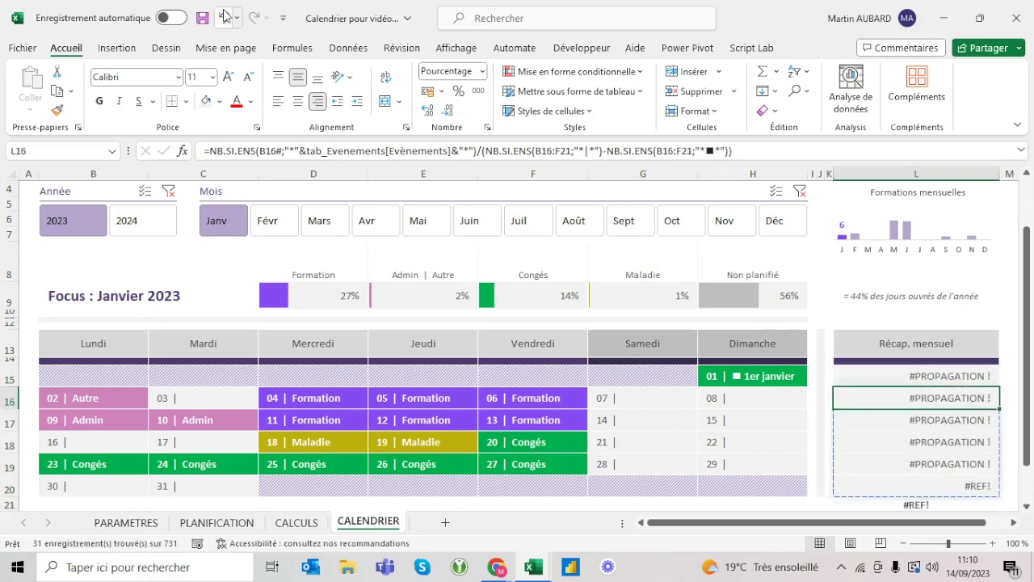
key(shift+Down)
key(shift+Down)
key(shift+Down)
key(ctrl+v)
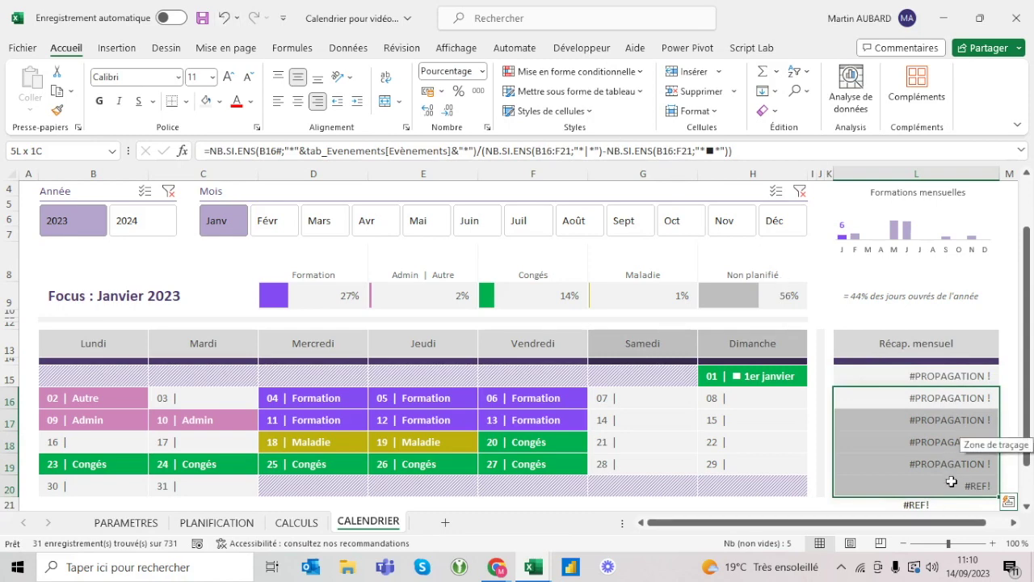
key(Delete)
click(946, 379)
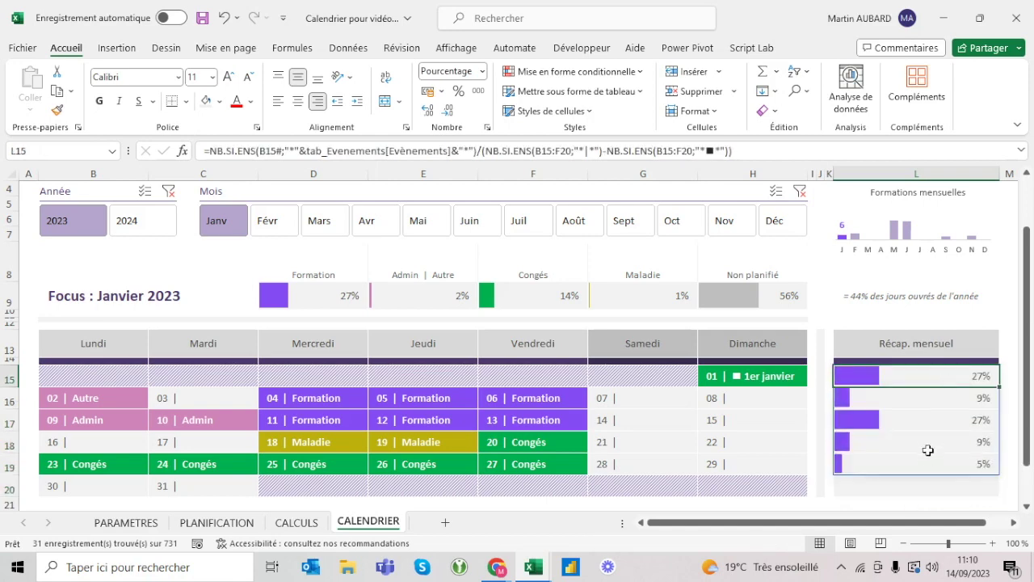
click(892, 393)
Open the conditional formatting rules for L15 and review the data bar rule settings.
click(884, 375)
key(alt+h)
key(l)
key(r)
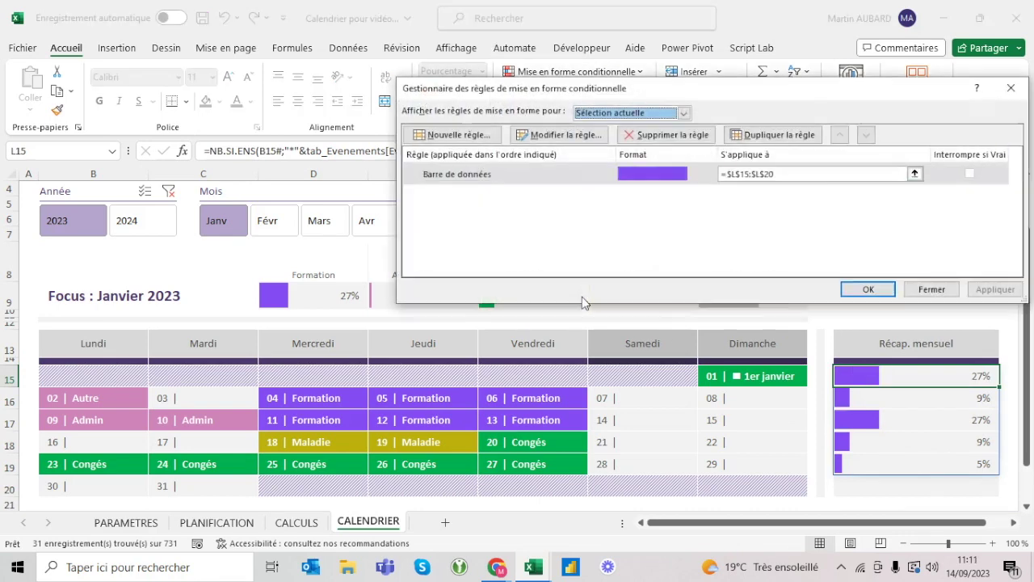
click(564, 134)
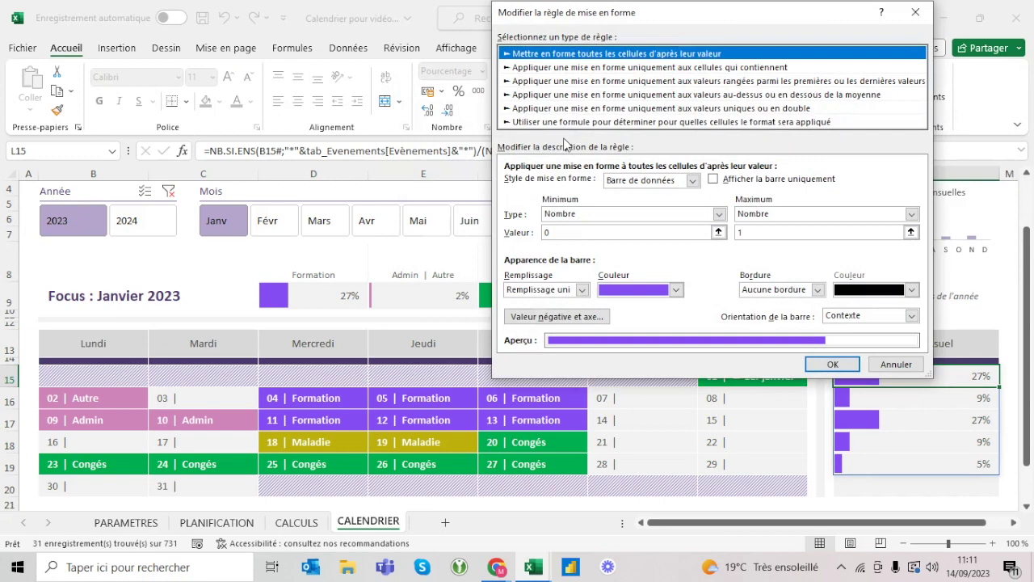
key(Return)
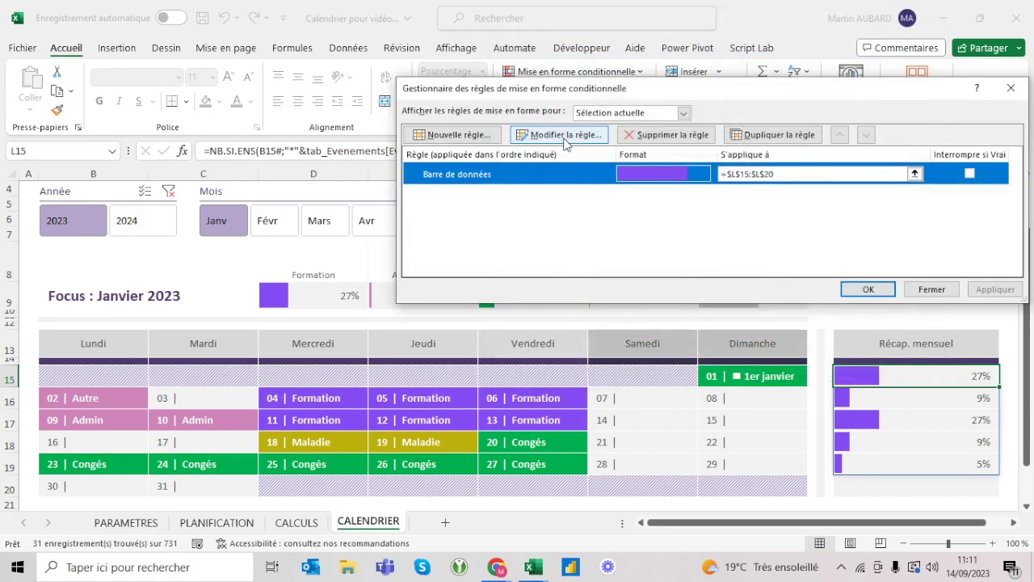
key(Return)
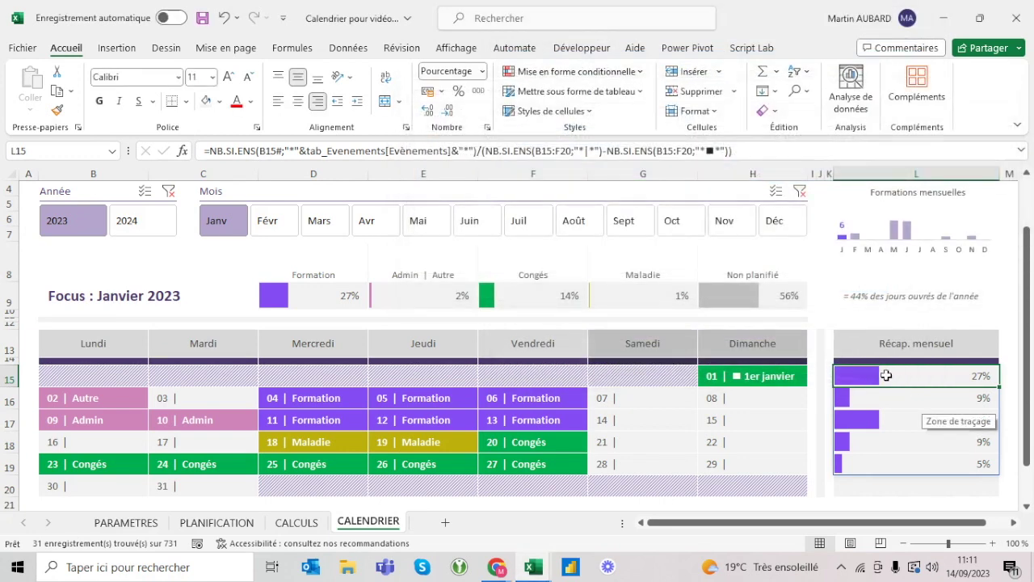
click(561, 72)
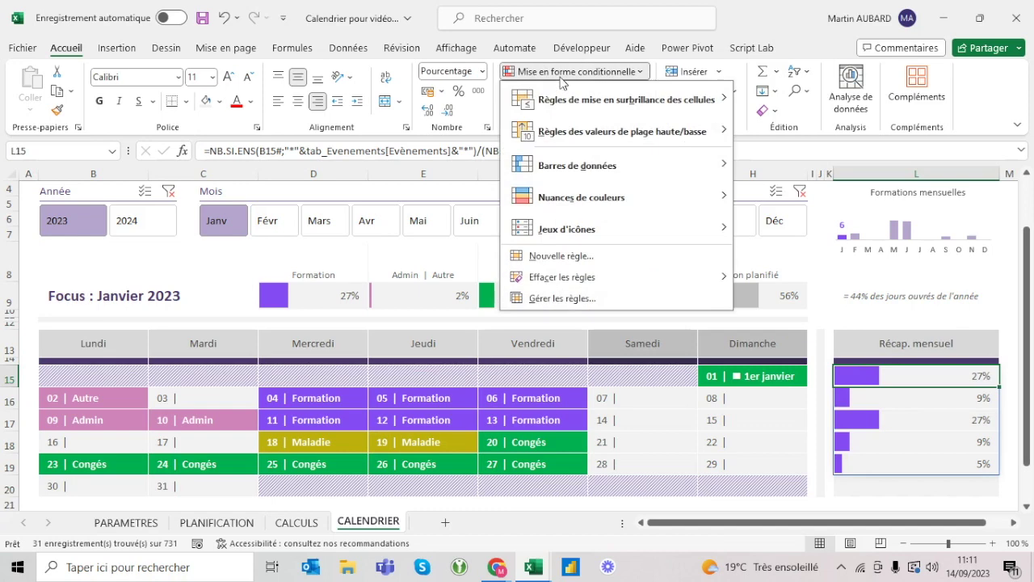
click(565, 299)
key(Return)
Select L15:L19 and reopen the rules manager to edit the data bar rule's range.
drag(909, 372, 913, 465)
click(570, 71)
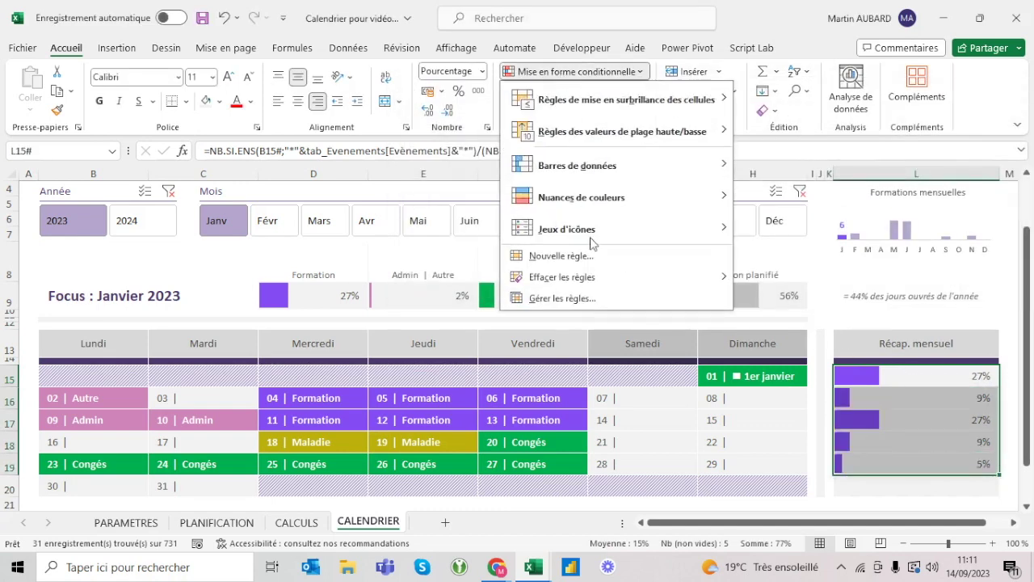
click(602, 298)
click(772, 174)
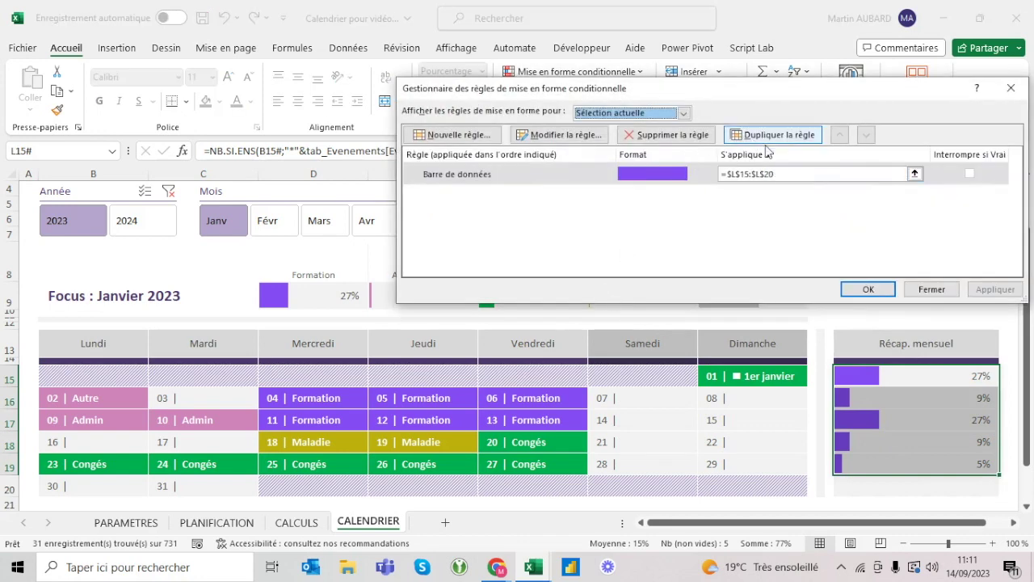
Restrict the data bar rule to =$L$15 and duplicate it as a rule for =$L$16.
click(781, 174)
key(BackSpace)
key(BackSpace)
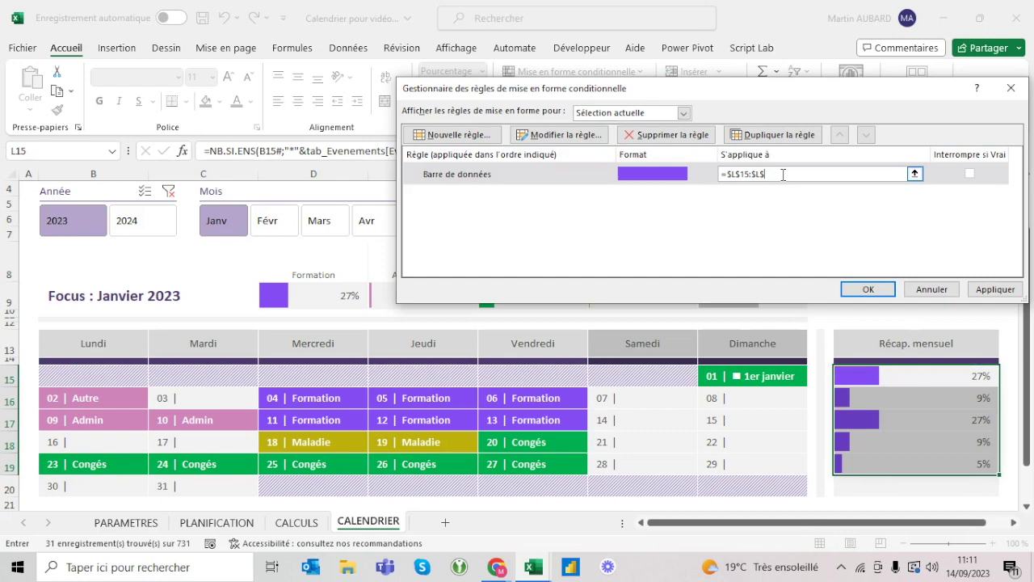
text(15)
click(773, 134)
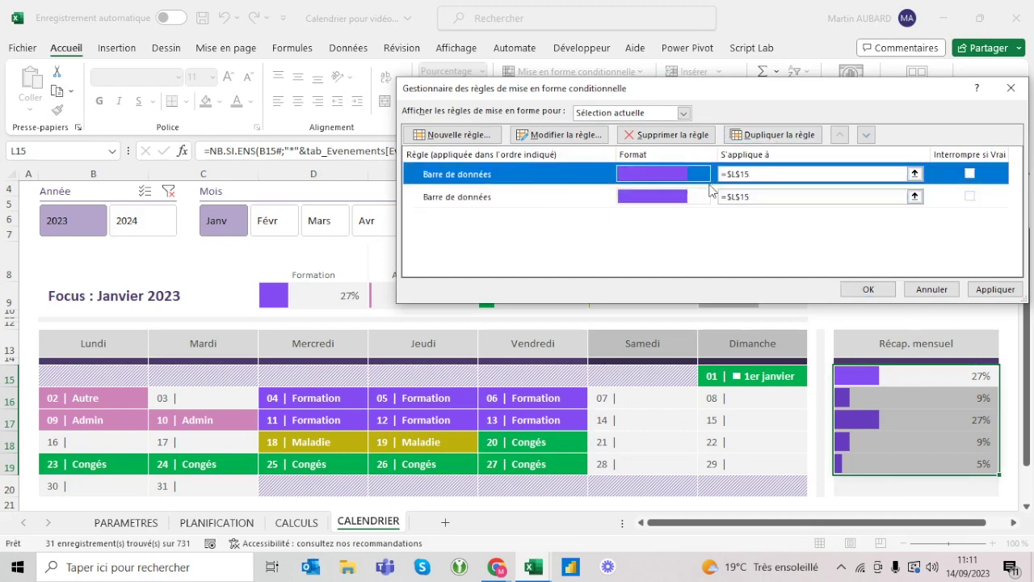
click(675, 198)
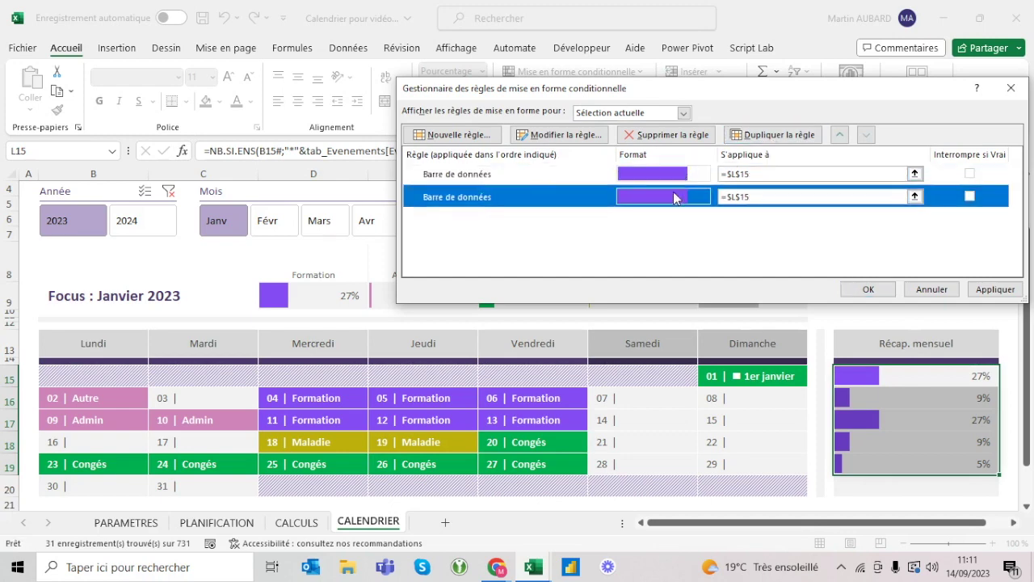
click(788, 198)
key(BackSpace)
text(6)
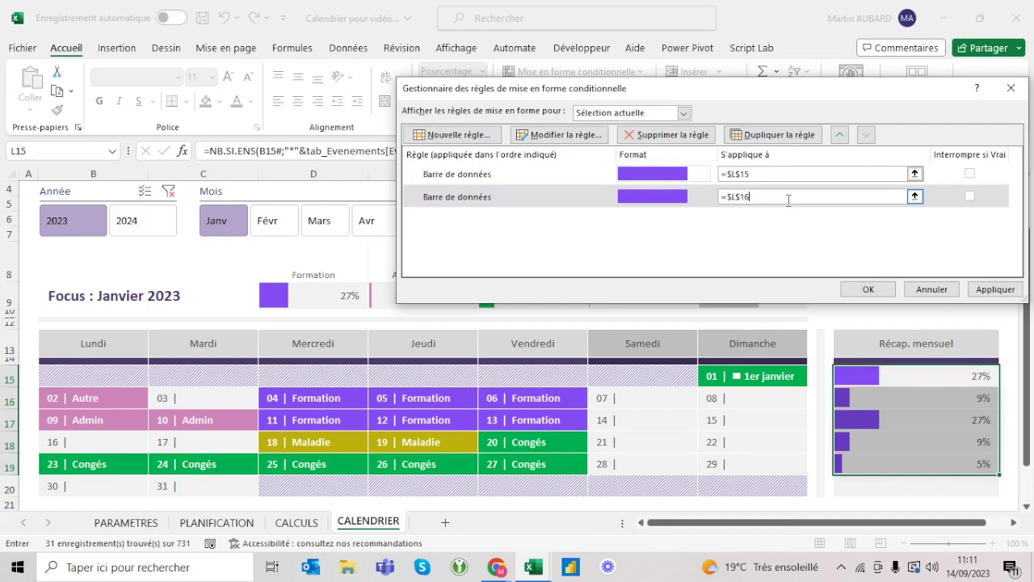
Give the L16 rule a pink bar colour and apply the changes.
click(581, 134)
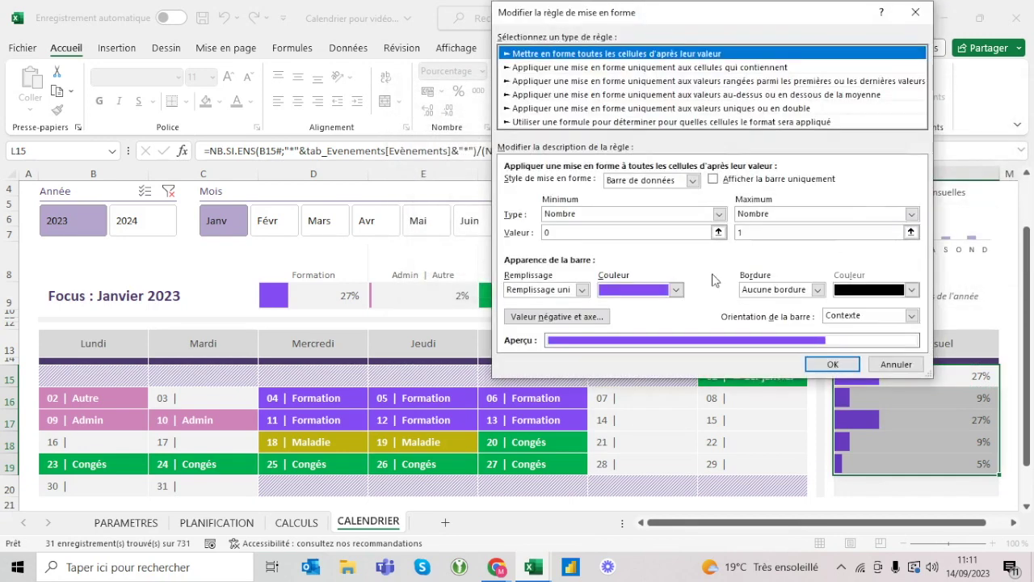
click(675, 289)
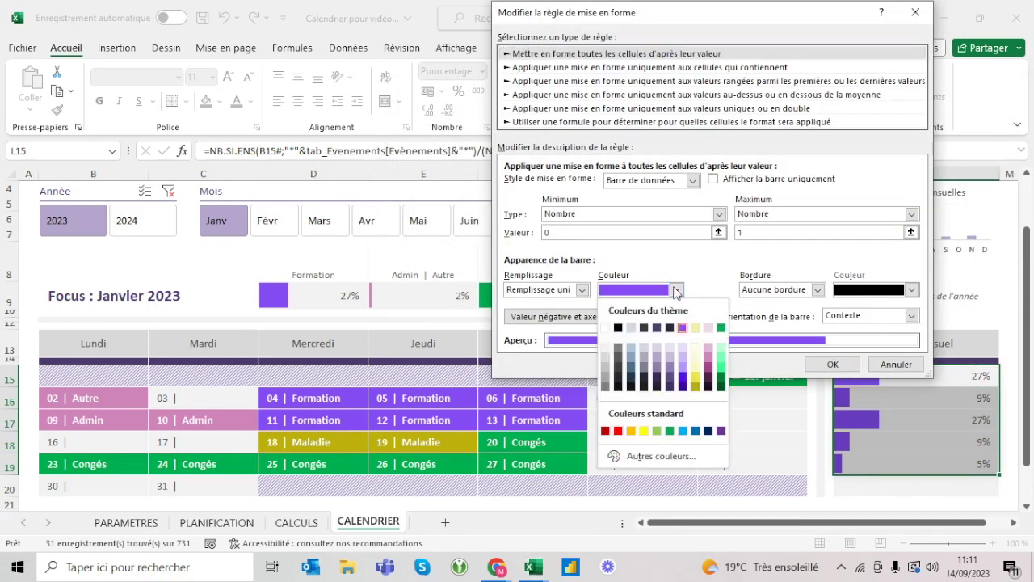
click(708, 370)
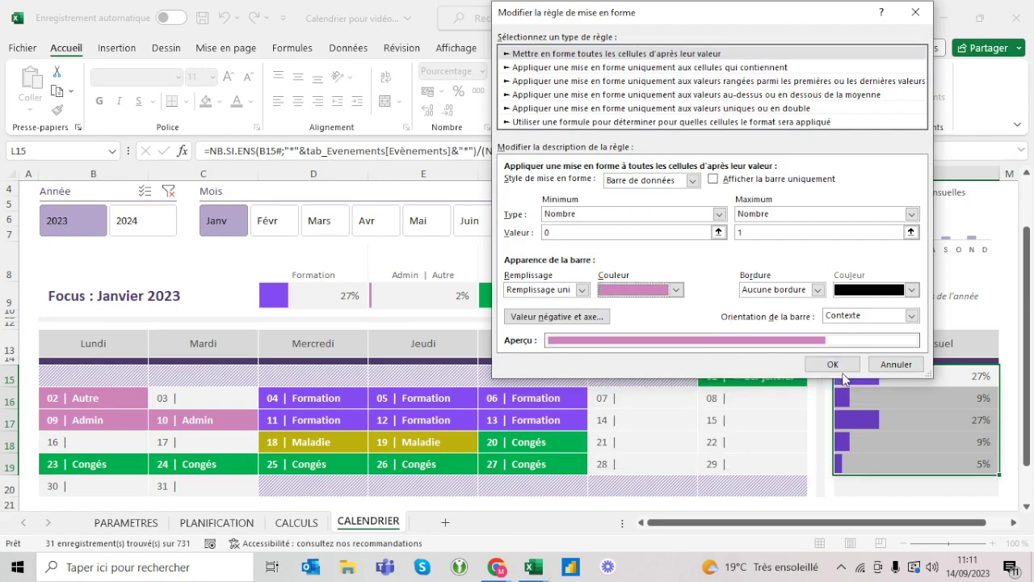
click(834, 365)
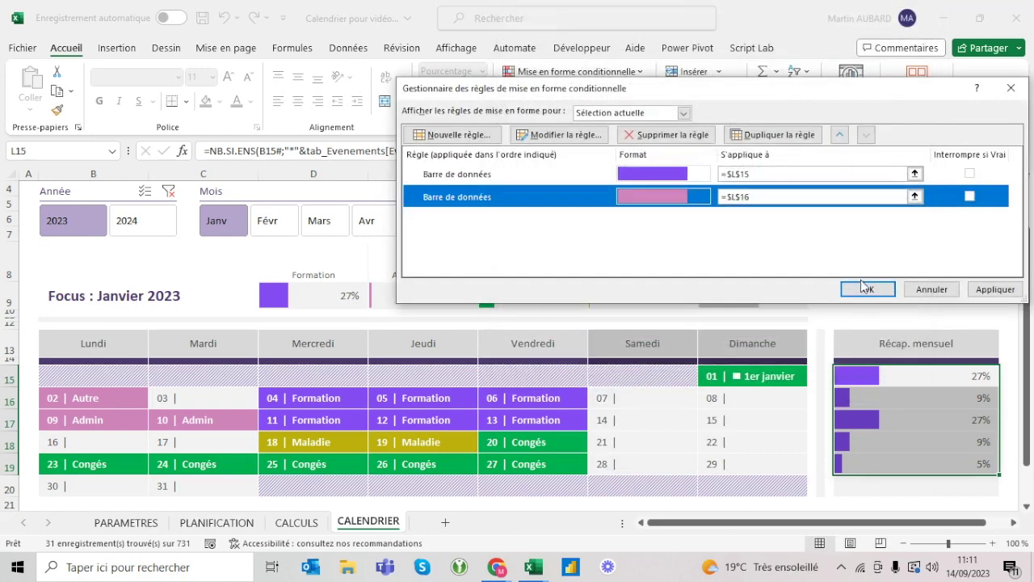
click(862, 288)
Compare L16's pink bar with the pink Autre entry and check cells L15 to L17.
click(856, 396)
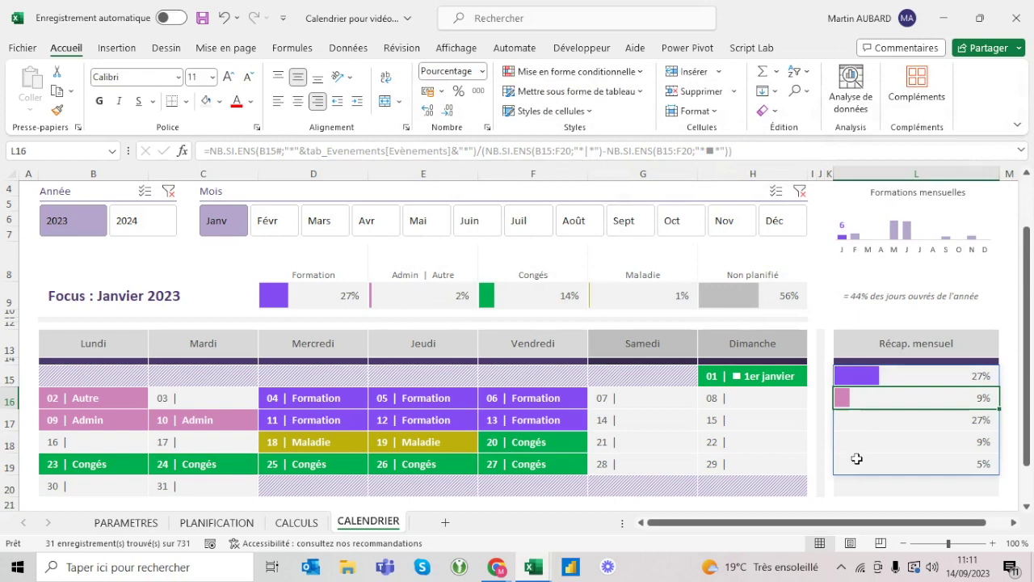
click(94, 404)
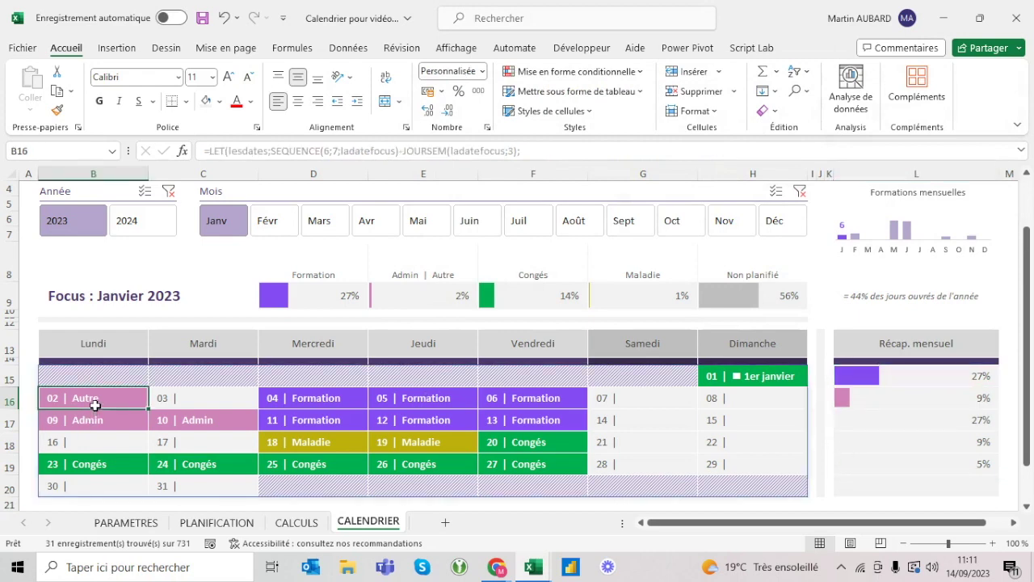
click(866, 398)
click(858, 417)
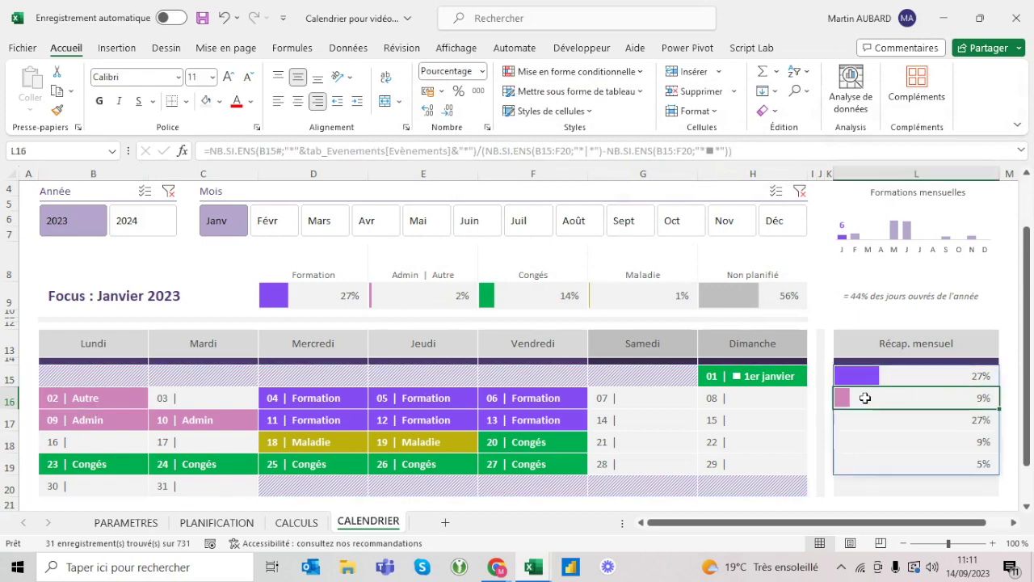
click(858, 379)
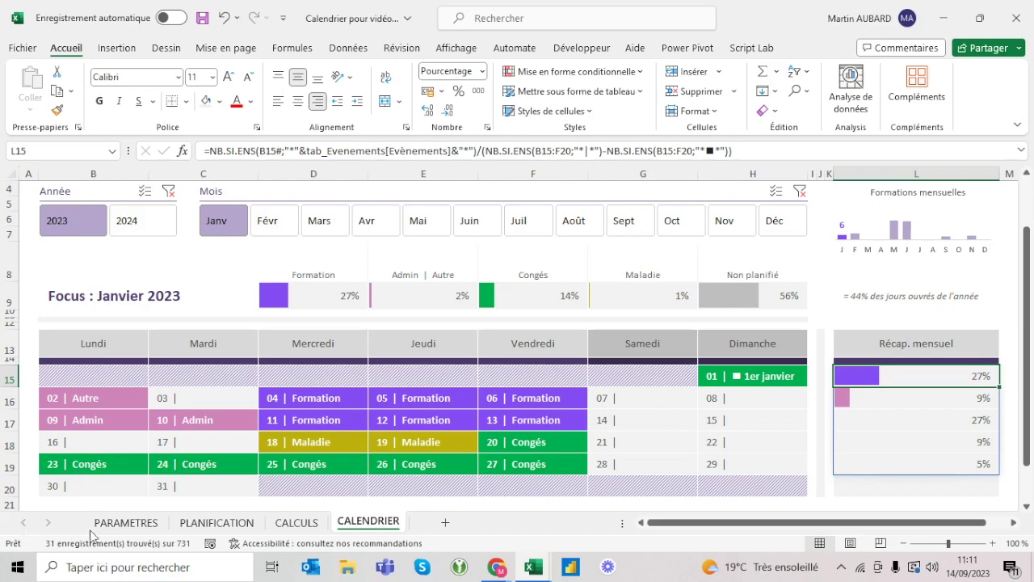
click(126, 523)
click(391, 524)
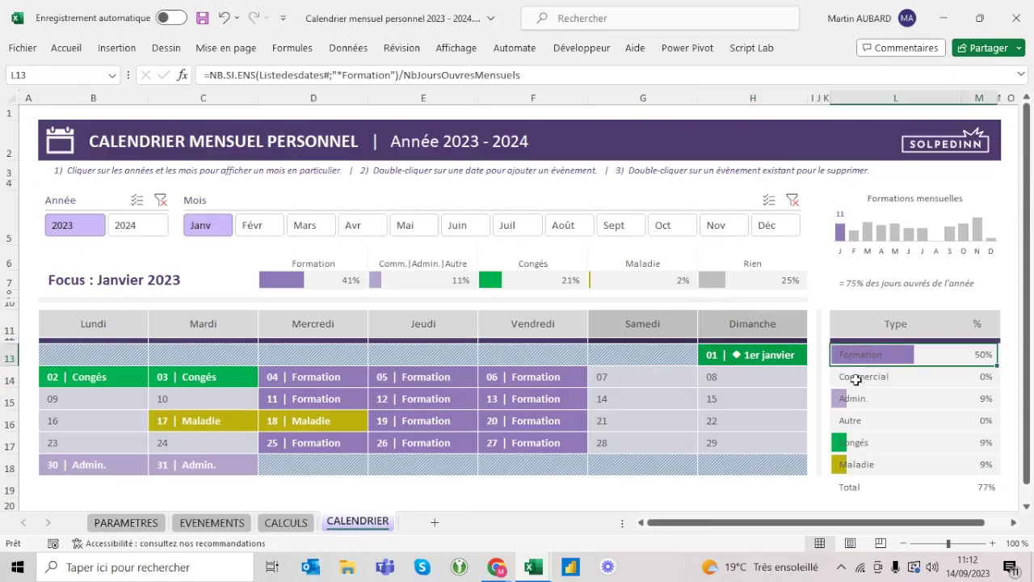
click(854, 394)
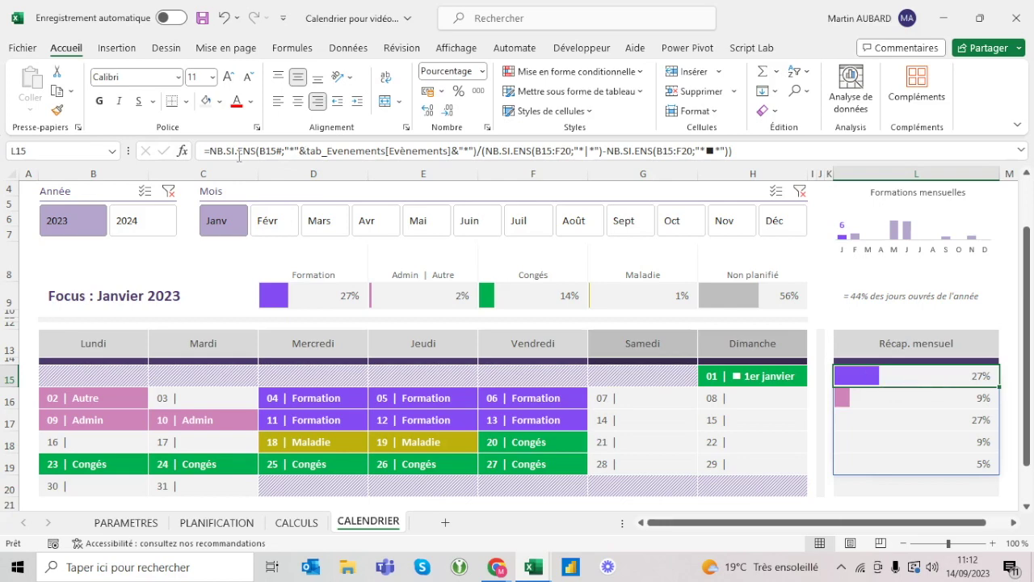
click(211, 150)
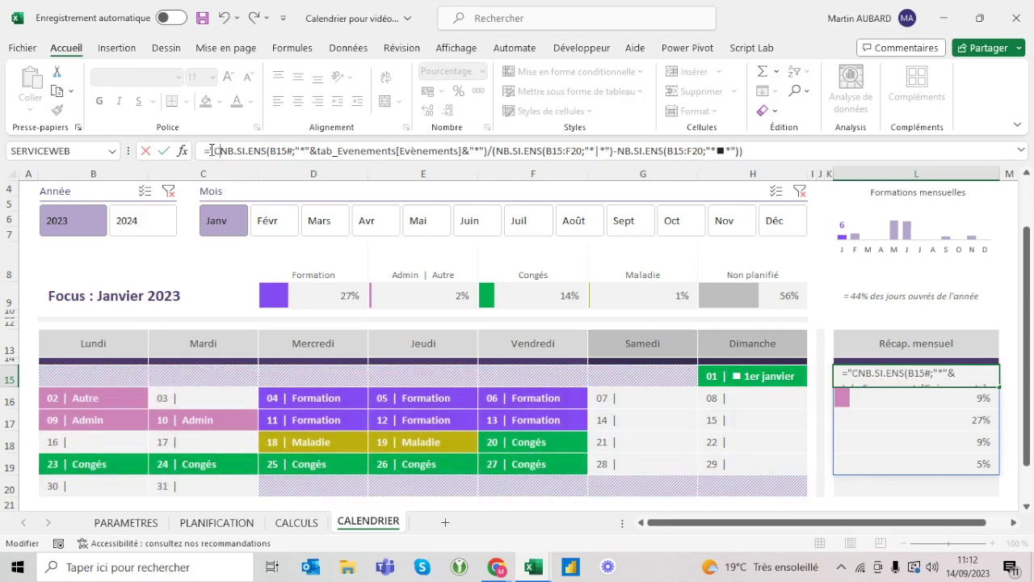
text(Formation"&)
key(BackSpace)
key(BackSpace)
text("&)
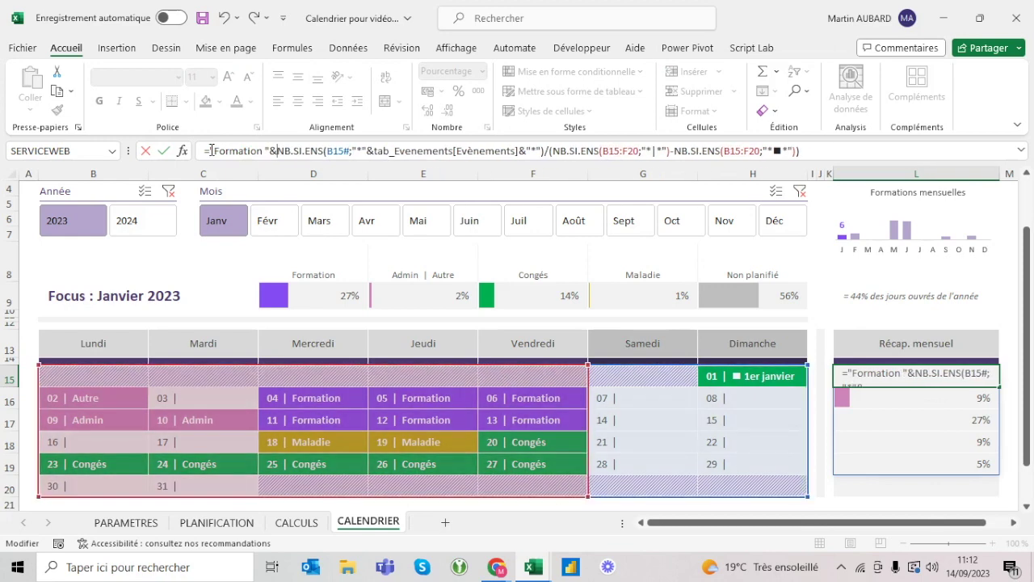
key(Return)
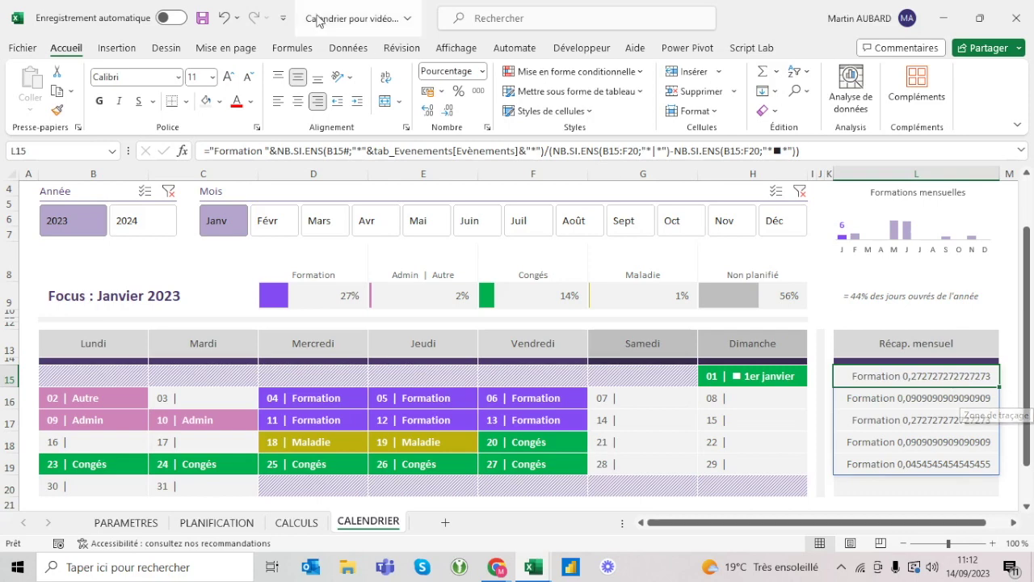
click(223, 18)
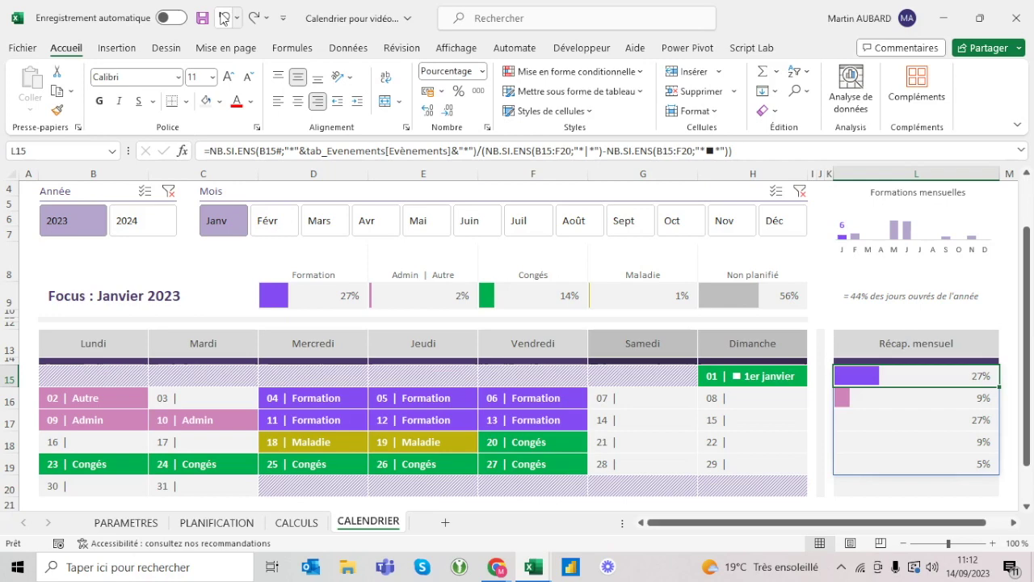
Apply a custom number format with the label 'Formation' to L15.
click(483, 71)
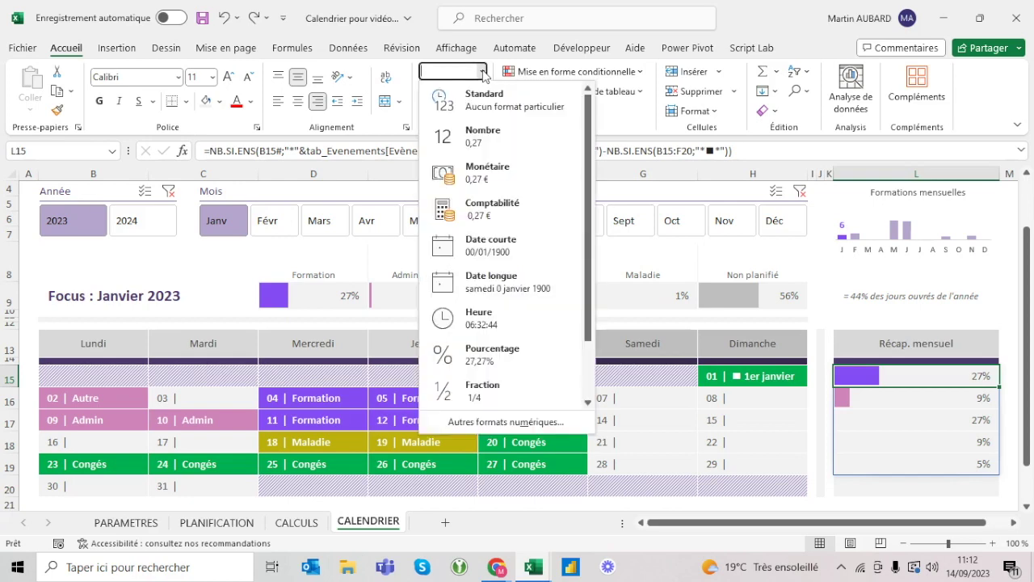
click(506, 422)
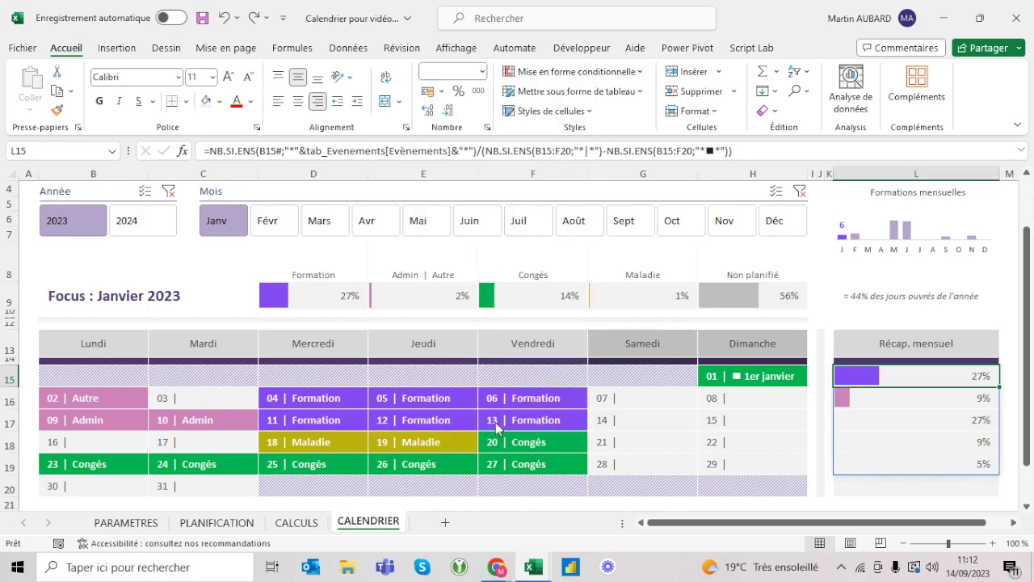
click(542, 180)
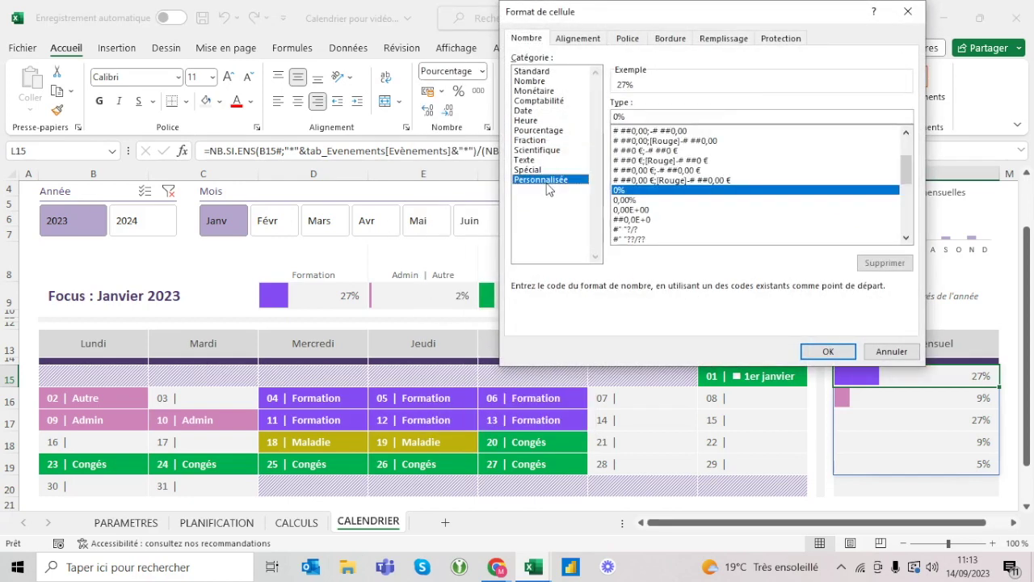
click(615, 116)
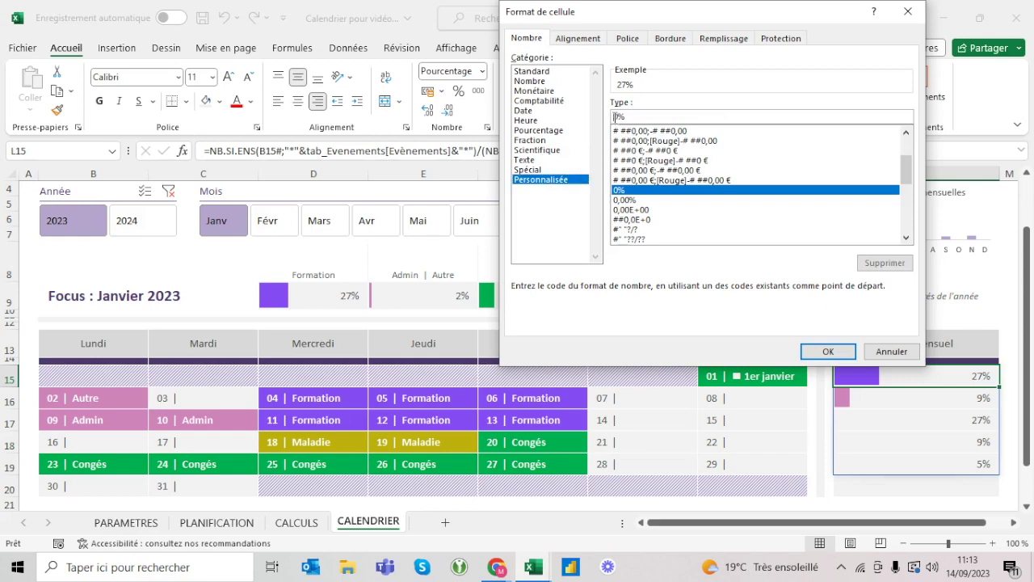
text("Formation")
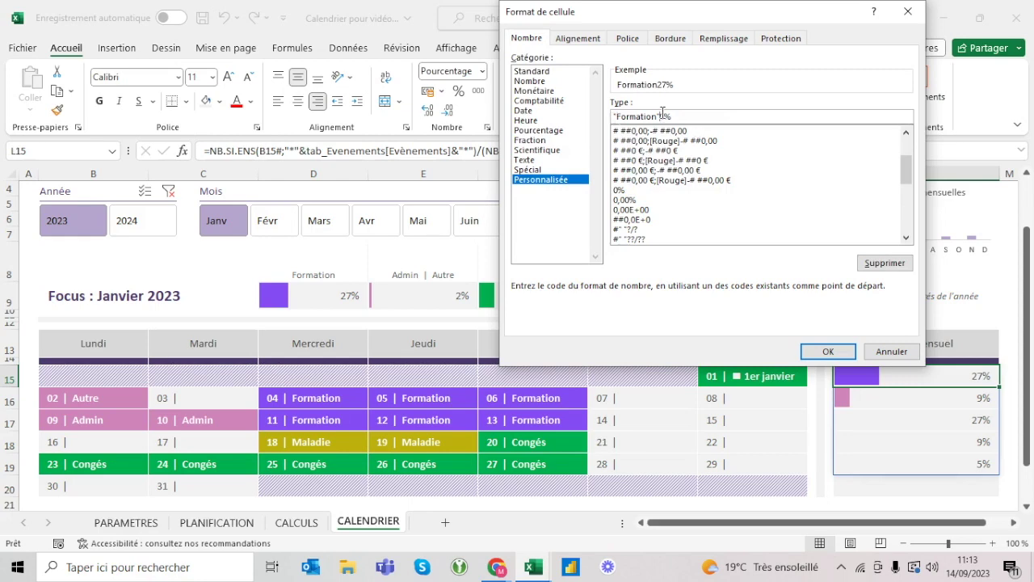
drag(676, 20, 601, 72)
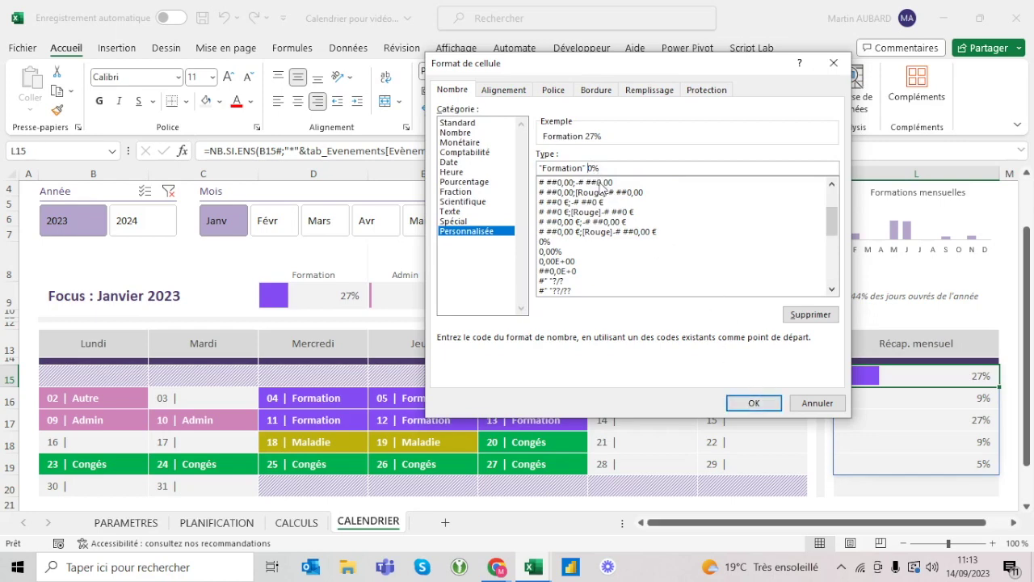
click(773, 402)
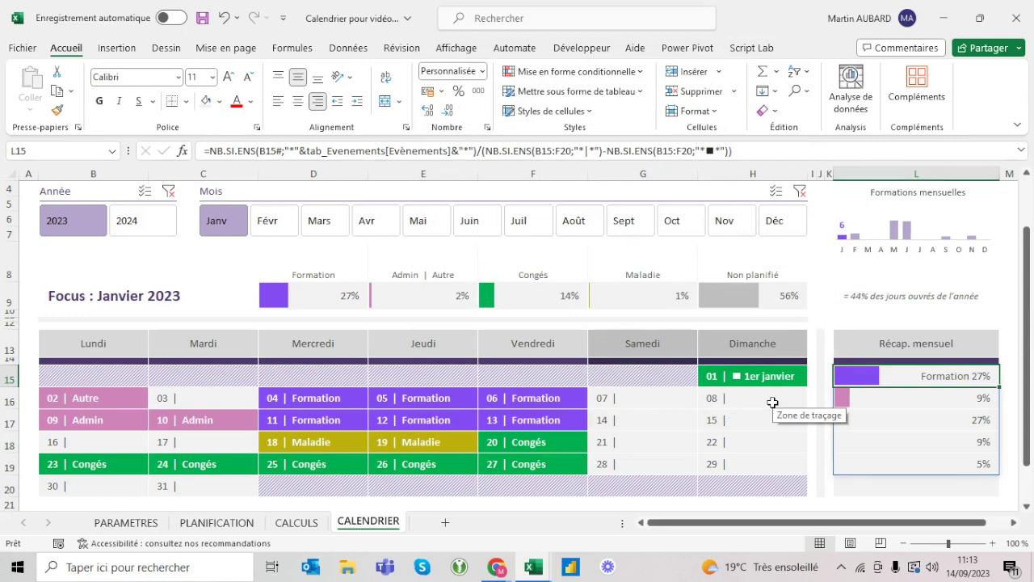
Try left, centre, right alignment and indent on L15, comparing with the reference workbook's summary.
click(277, 103)
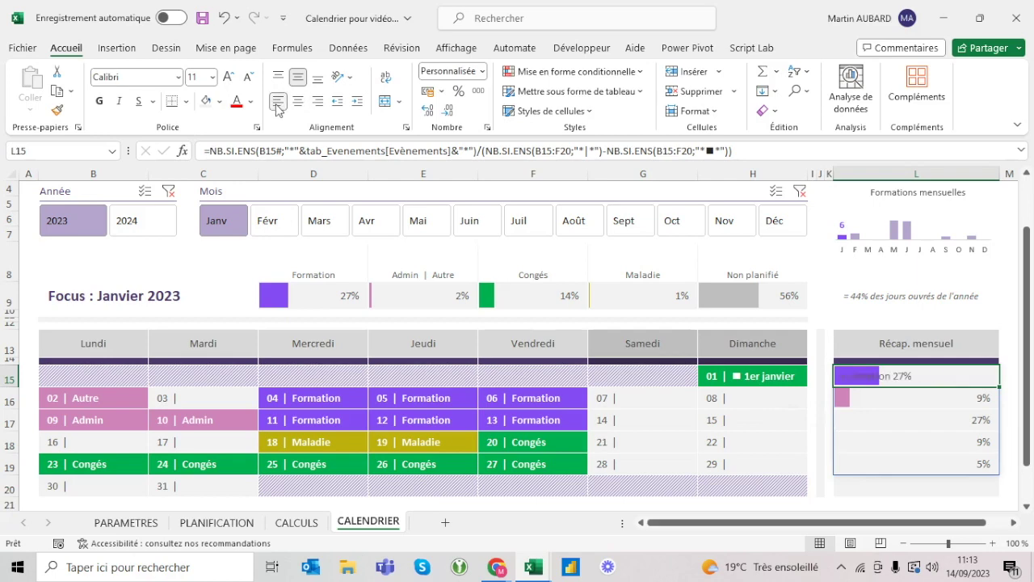
click(298, 102)
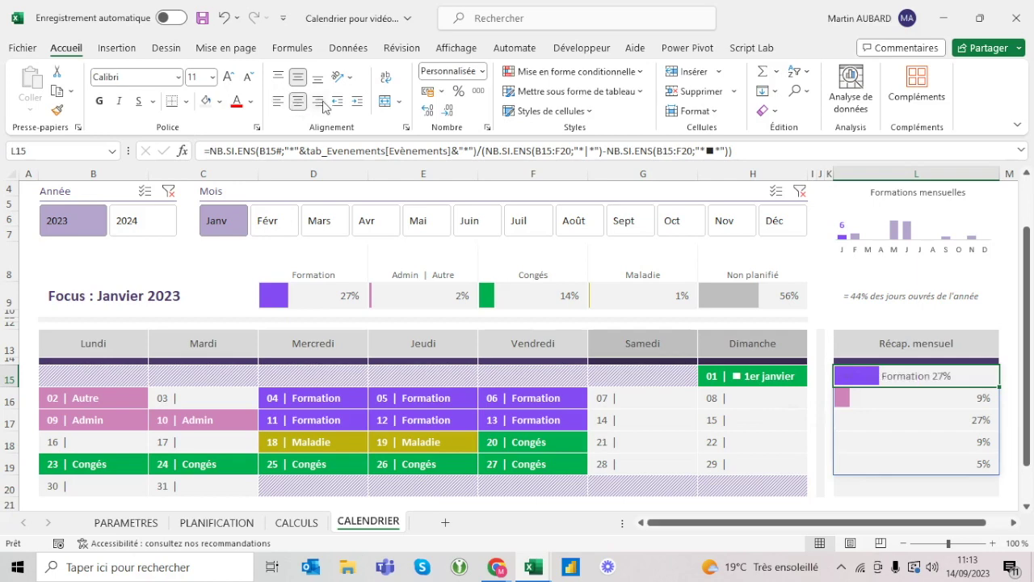
click(318, 102)
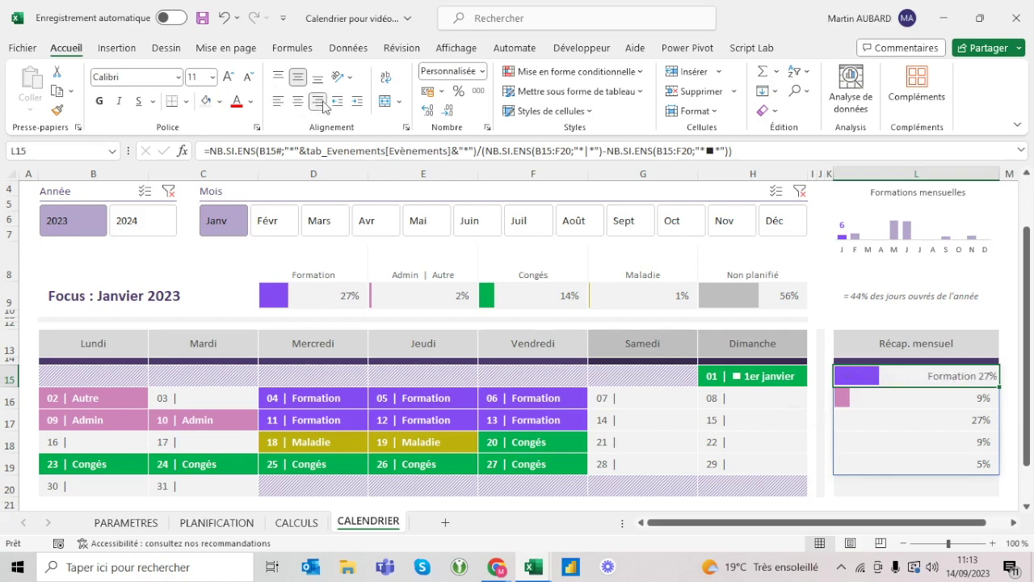
click(357, 102)
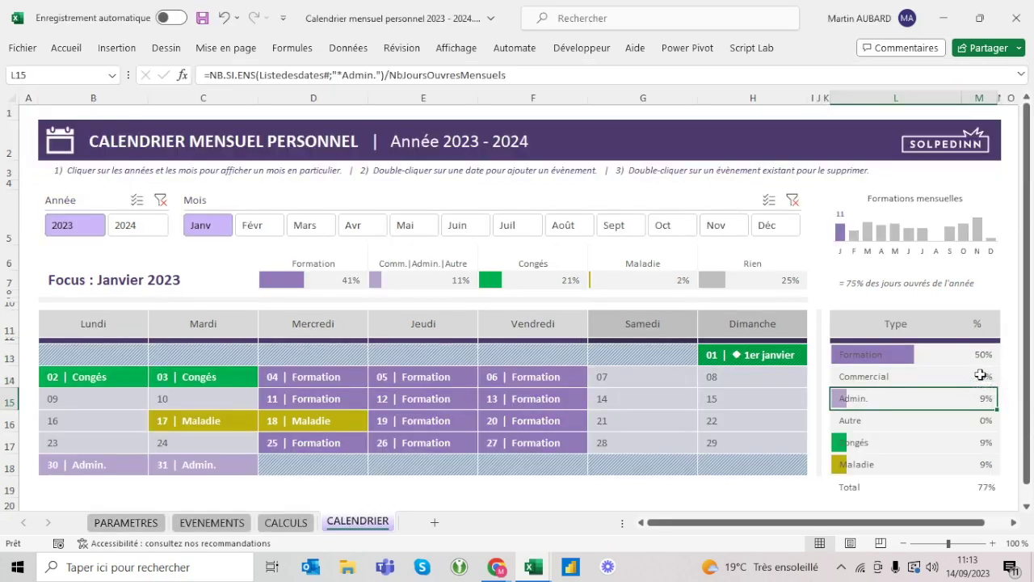
click(981, 376)
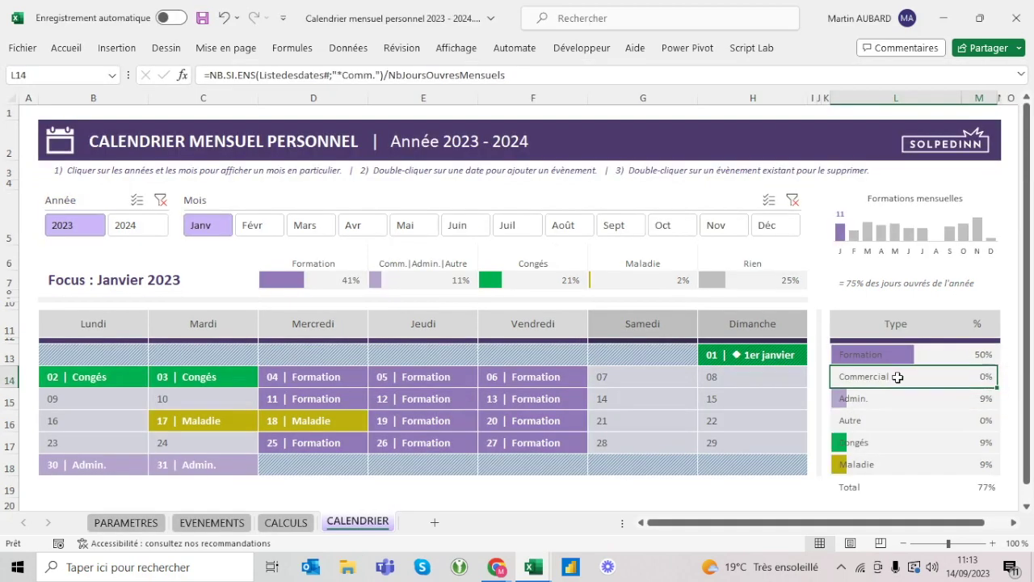
click(879, 403)
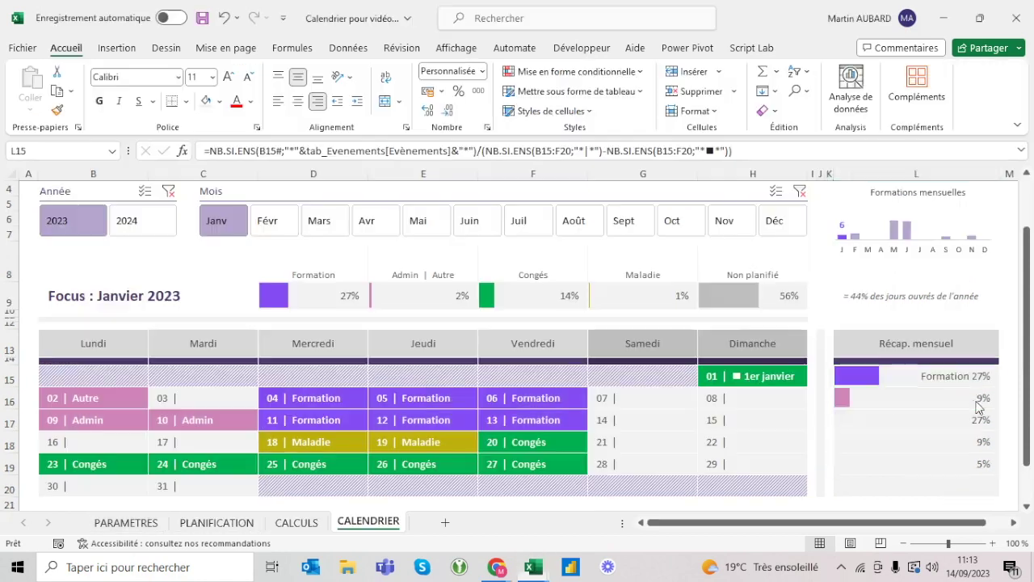
Reopen and reapply L15's custom Formation number format.
click(482, 71)
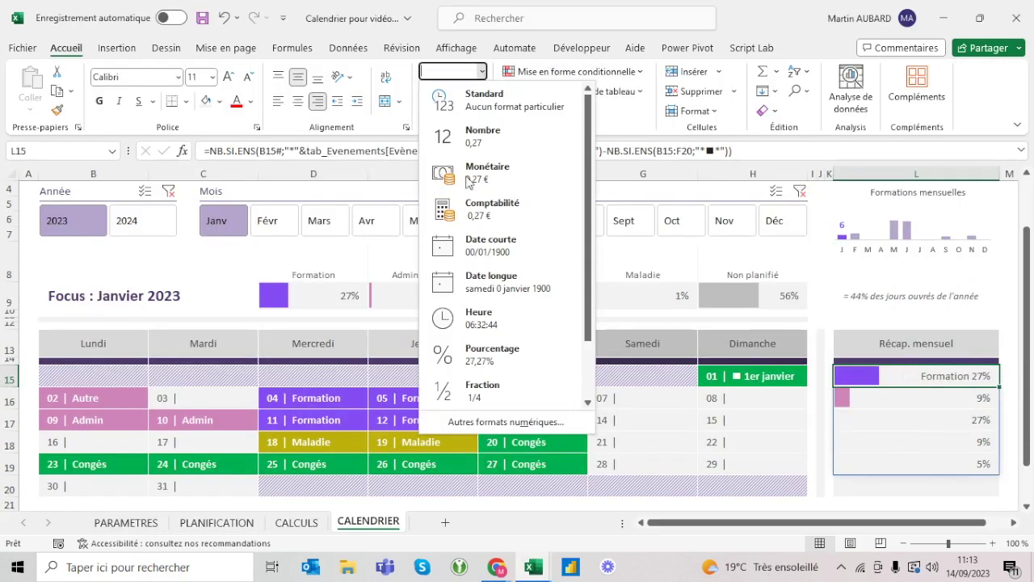
click(509, 423)
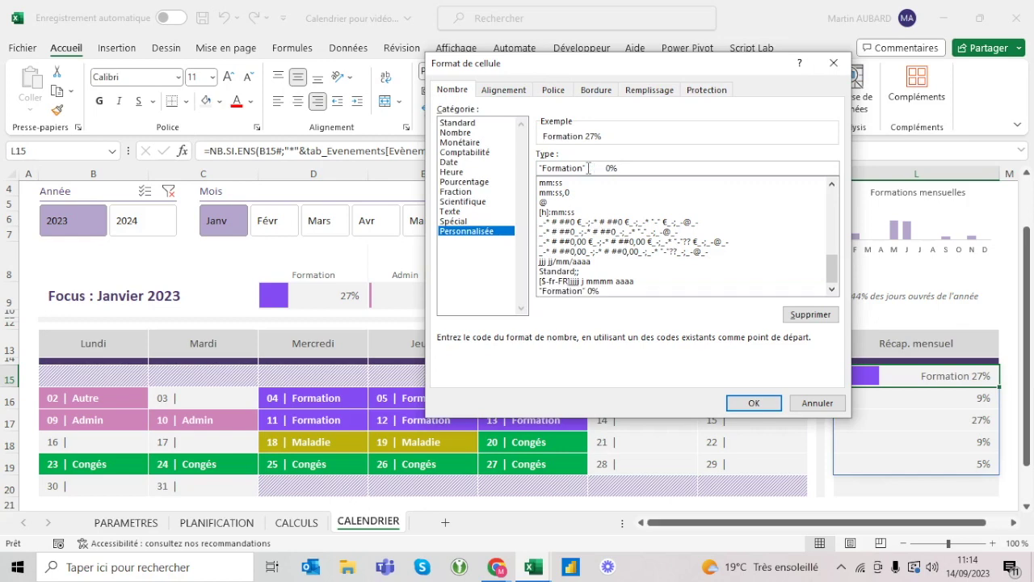
click(760, 404)
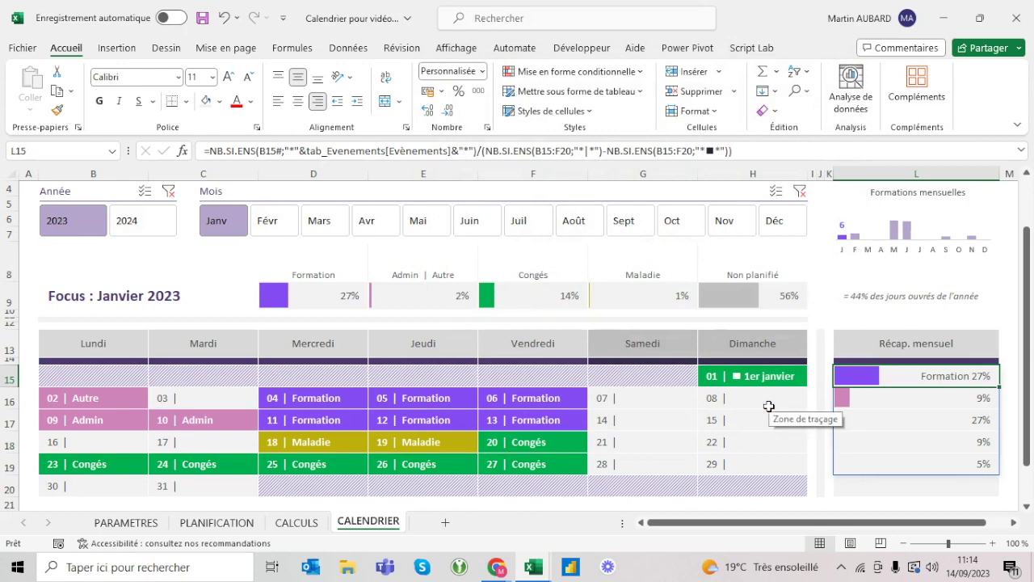
click(482, 75)
click(473, 420)
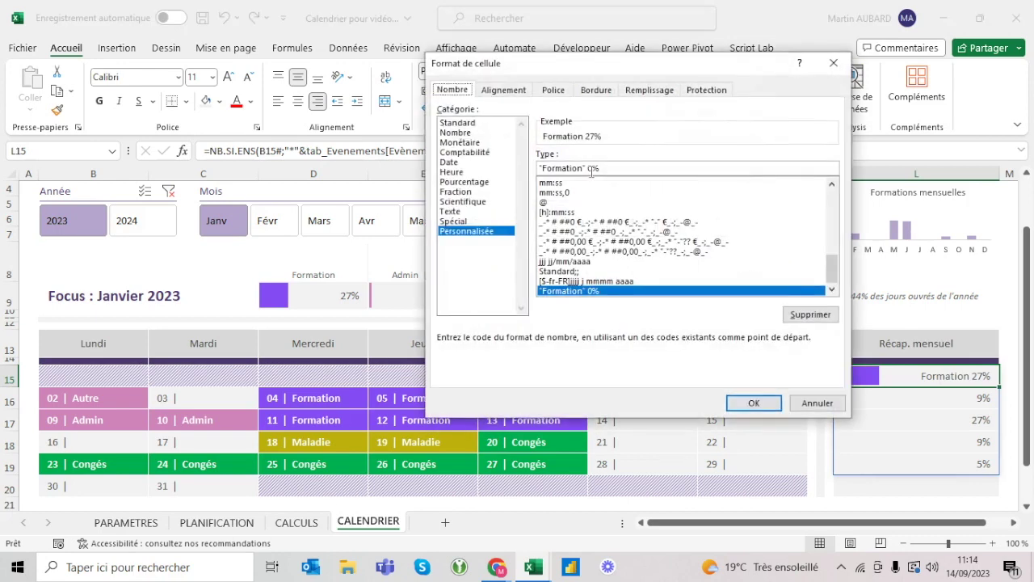
click(581, 168)
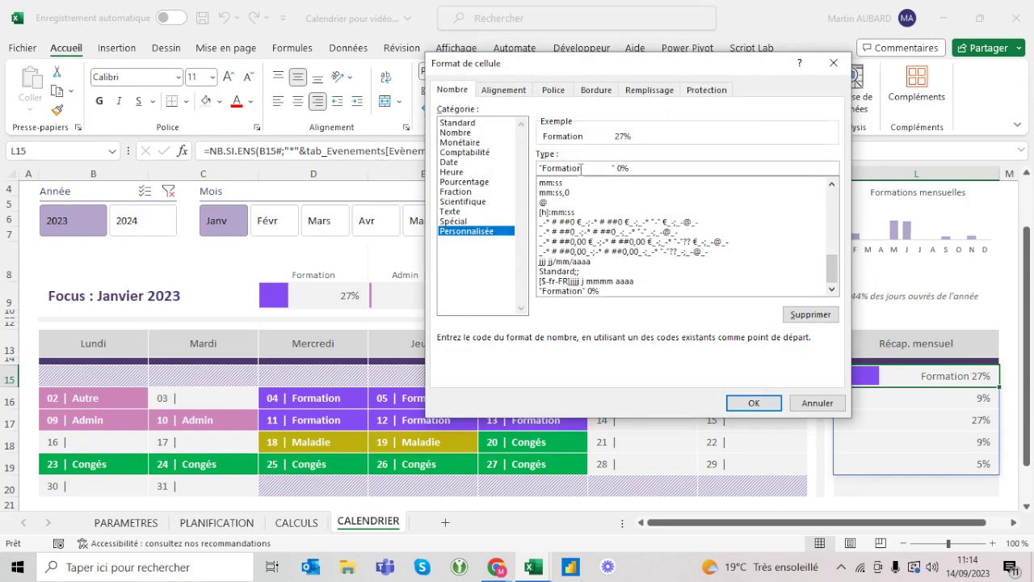
click(750, 400)
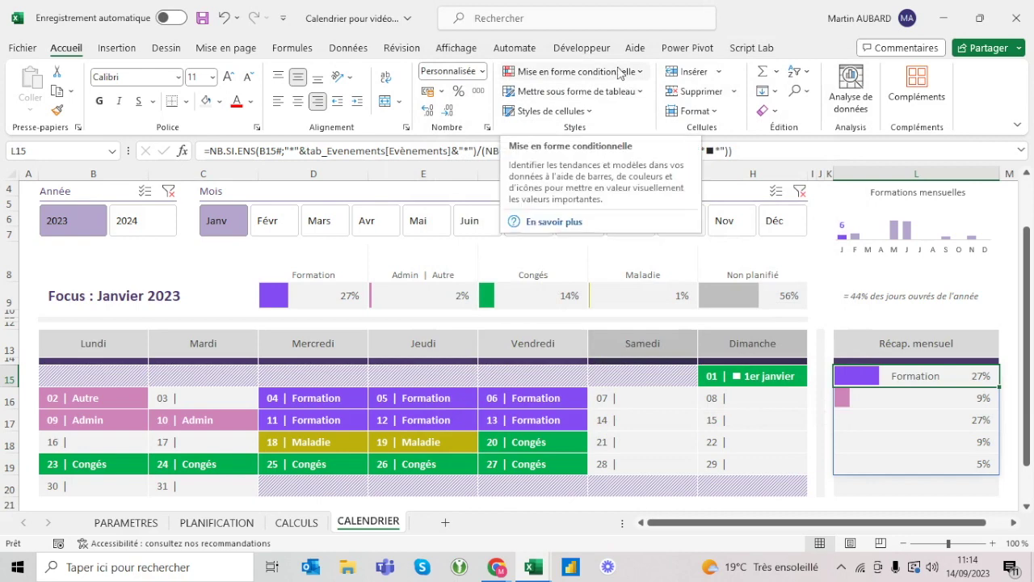
Change the custom code to "Formation " * 0% so 27% sits at the right edge.
click(482, 71)
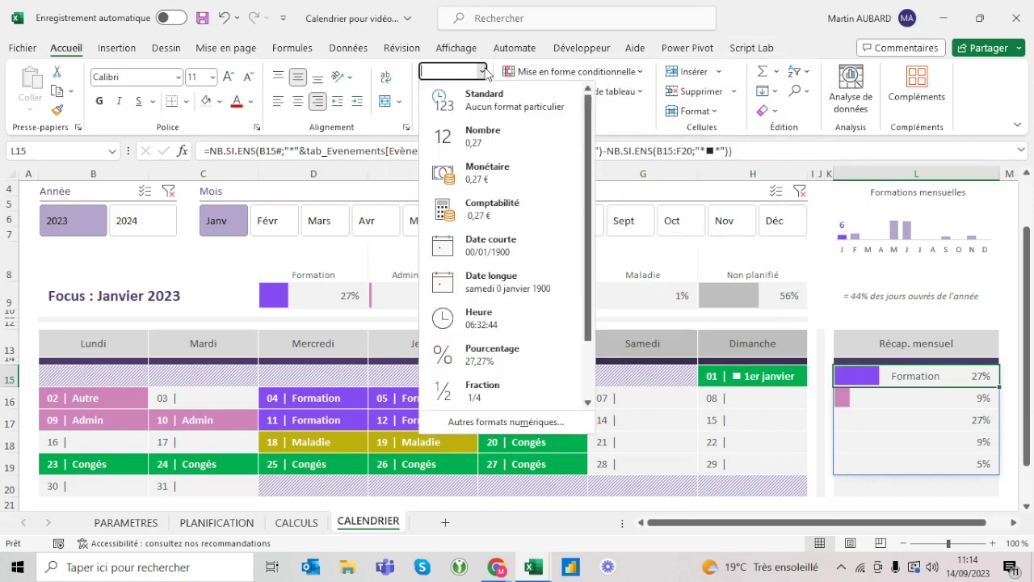
click(486, 422)
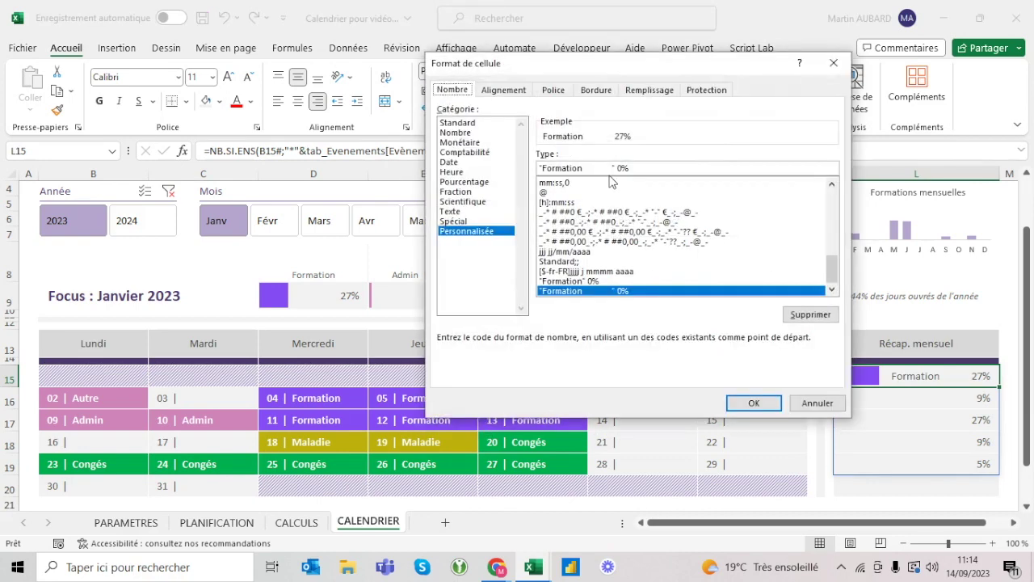
click(614, 168)
key(BackSpace)
key(BackSpace)
key(BackSpace)
key(BackSpace)
key(BackSpace)
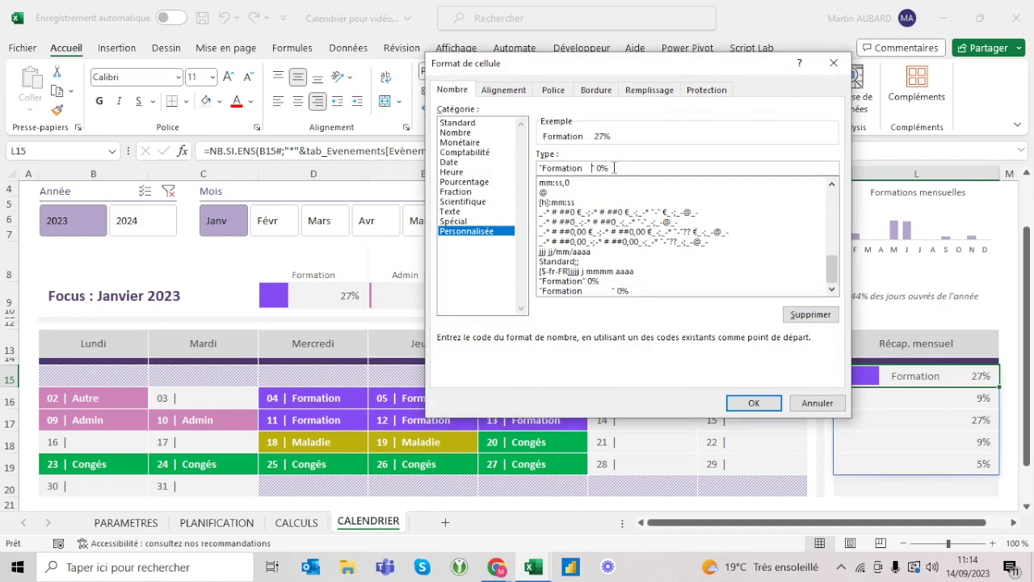
key(BackSpace)
key(BackSpace)
key(BackSpace)
text(*)
click(751, 403)
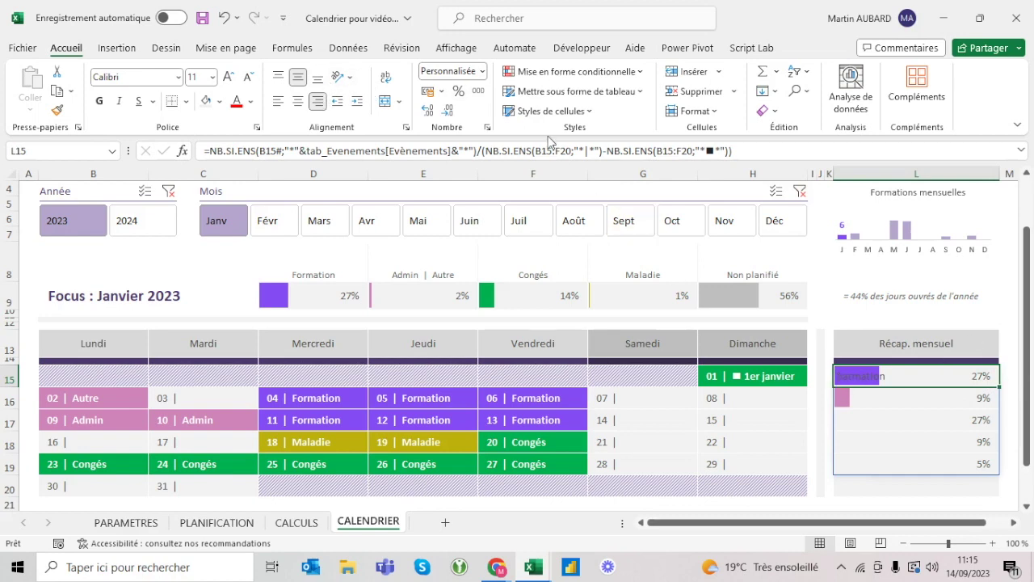
Add a leading space before Formation in L15's custom format code and apply it.
click(482, 71)
click(534, 425)
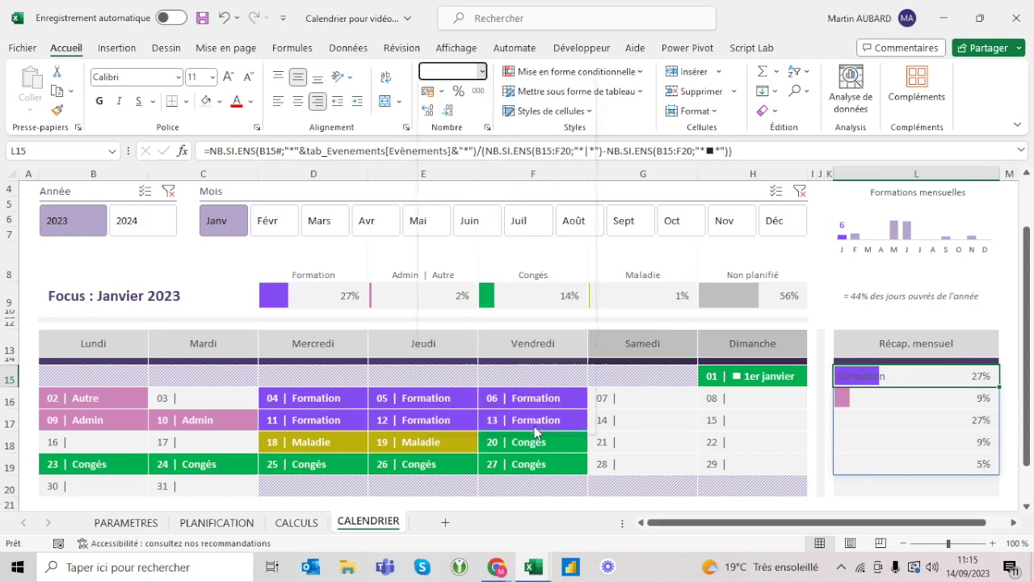
click(543, 167)
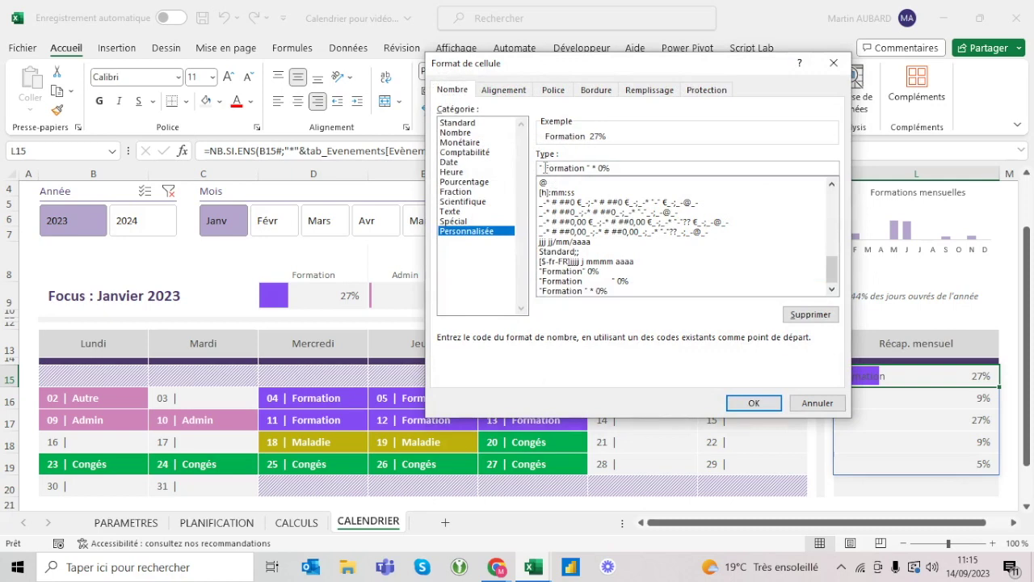
click(772, 407)
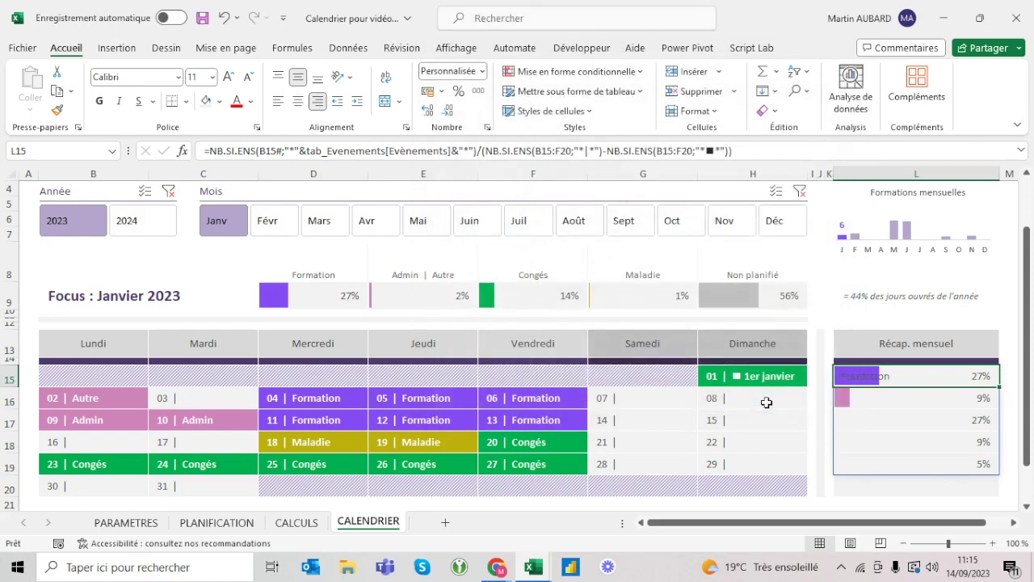
click(880, 420)
click(879, 374)
Give the Formation label in L15 a dark theme font colour.
click(253, 104)
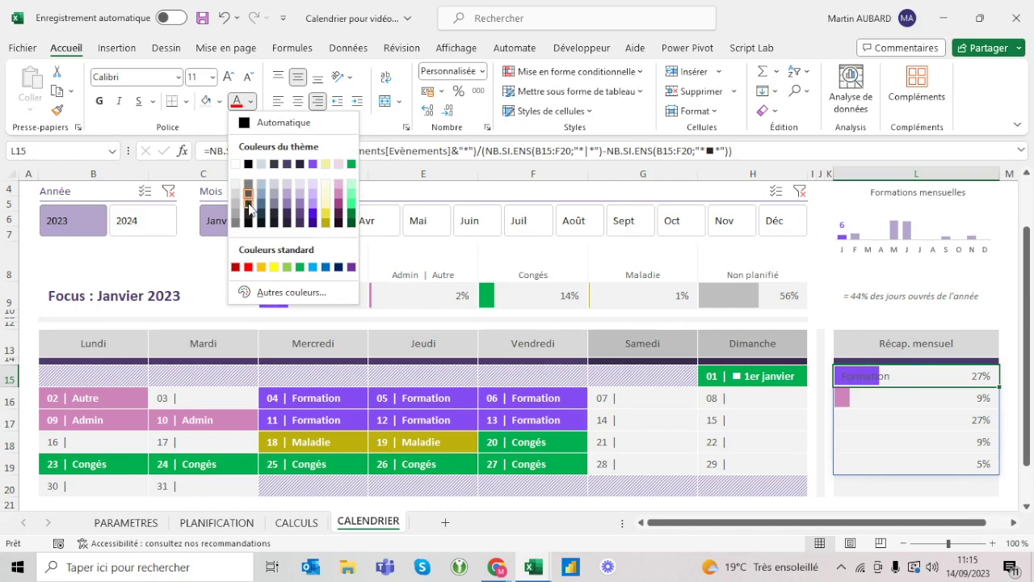
click(249, 207)
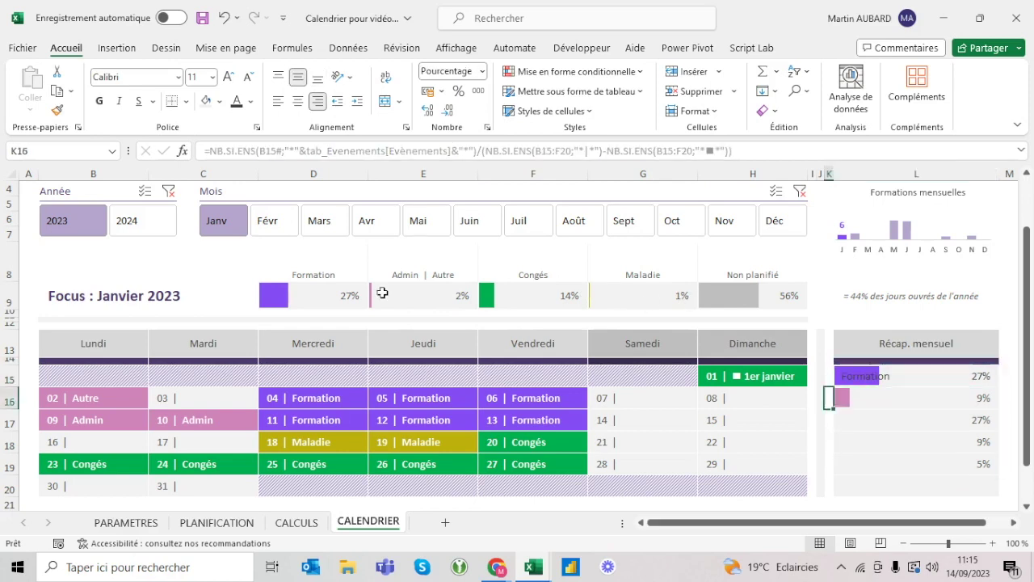
key(Right)
key(Up)
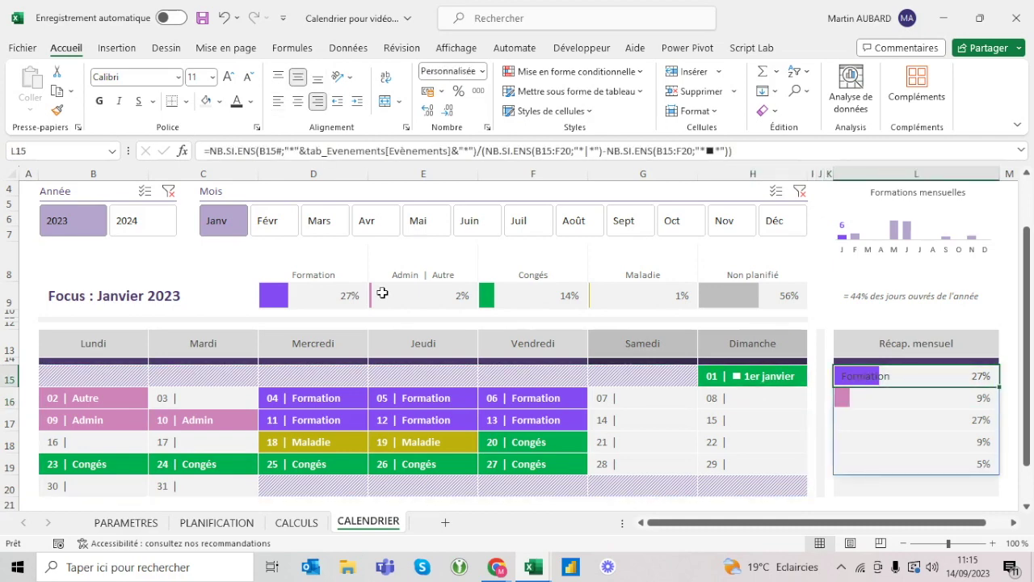
Copy L15's custom number format code " Formation " * 0% from Format Cells.
click(483, 71)
click(477, 420)
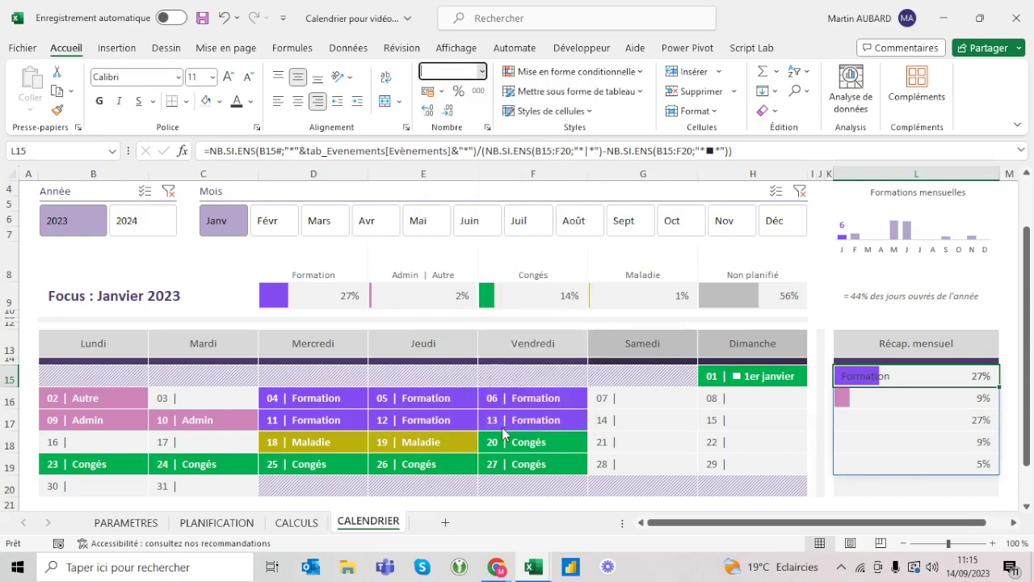
triple_click(591, 167)
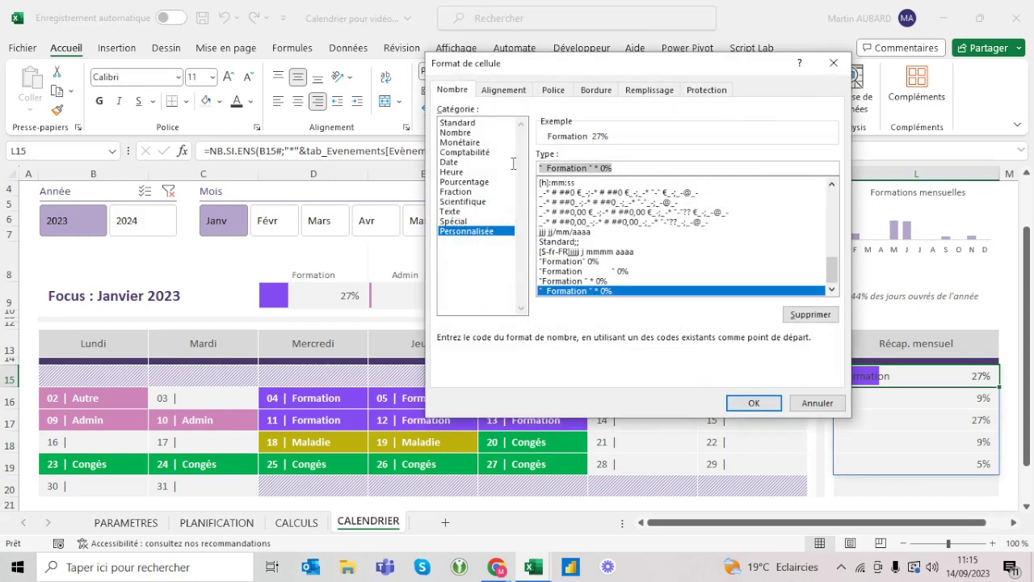
key(Return)
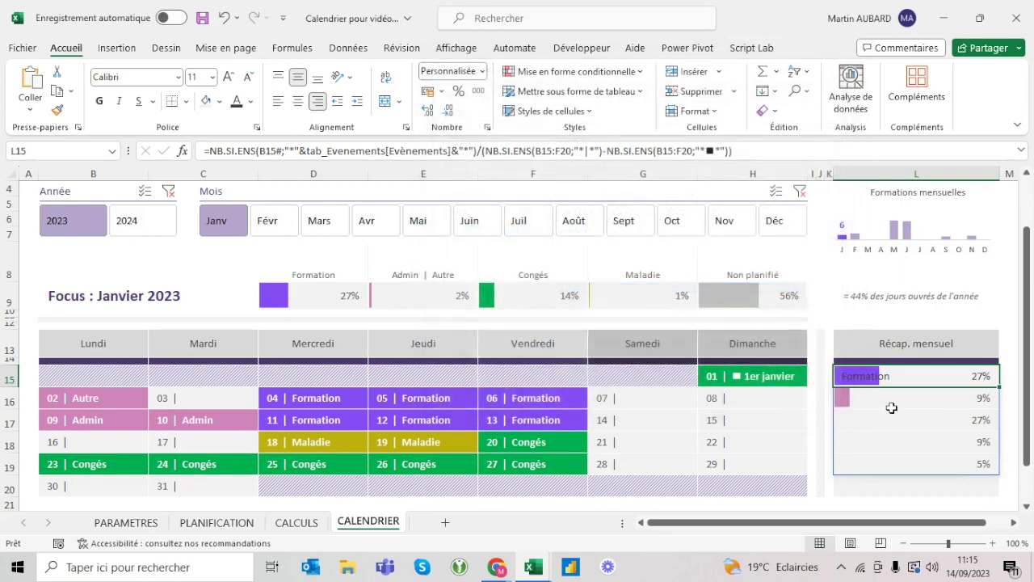
click(880, 399)
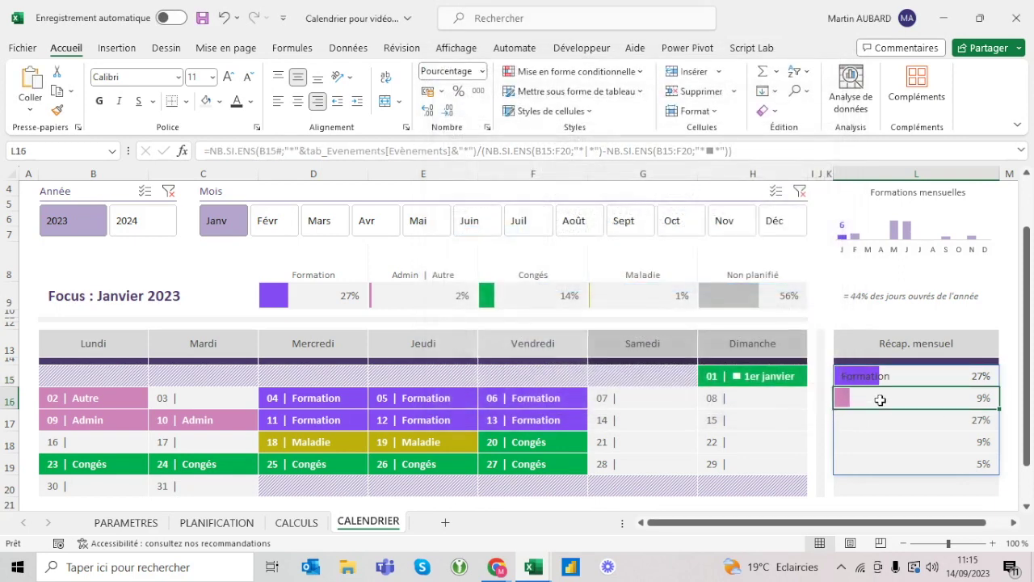
Apply the custom "Formation"* 0% number format to L16:L20.
drag(880, 399, 880, 488)
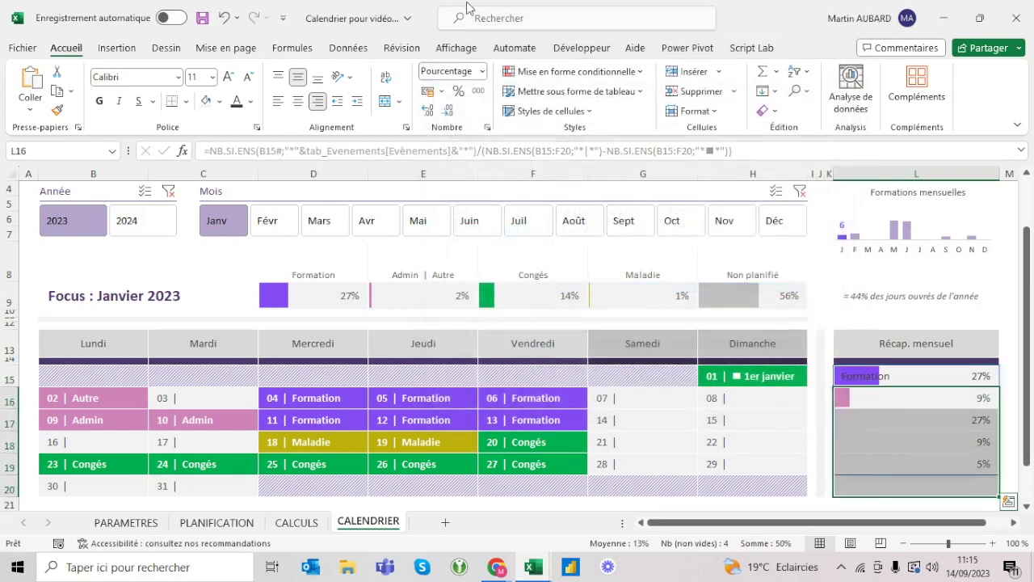
click(483, 71)
key(ctrl+1)
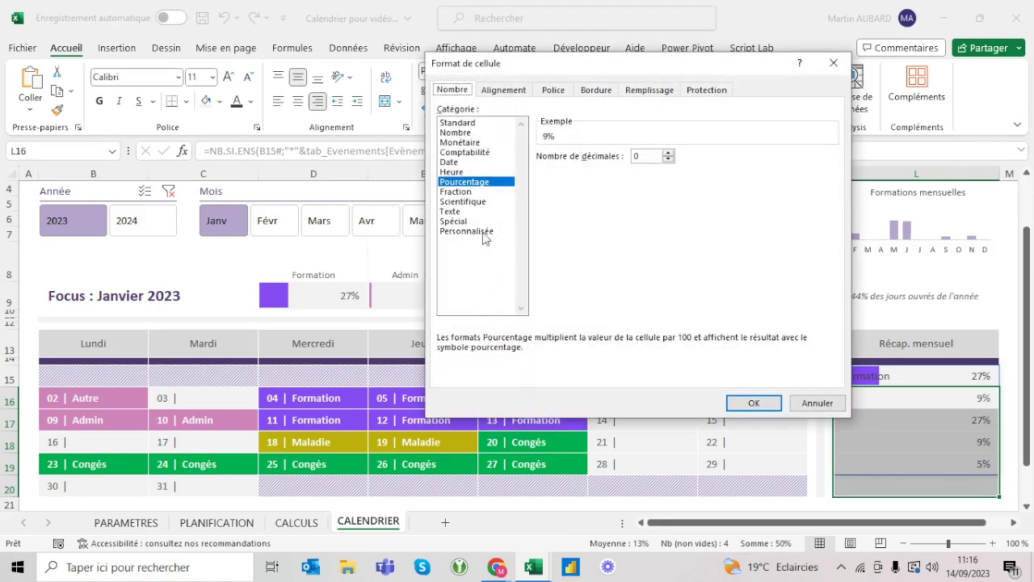
click(476, 232)
text("Formation"* 0%)
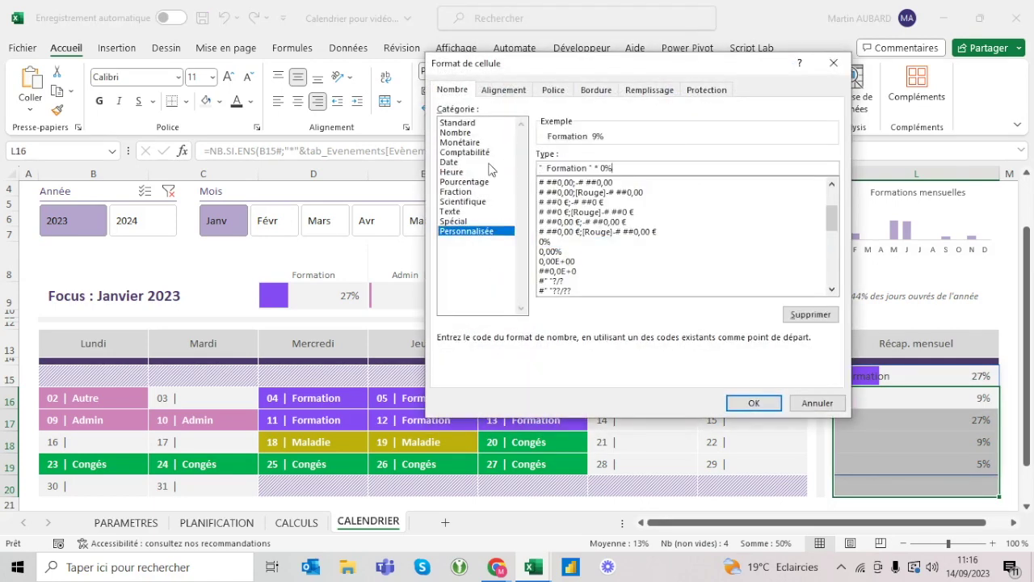
click(753, 403)
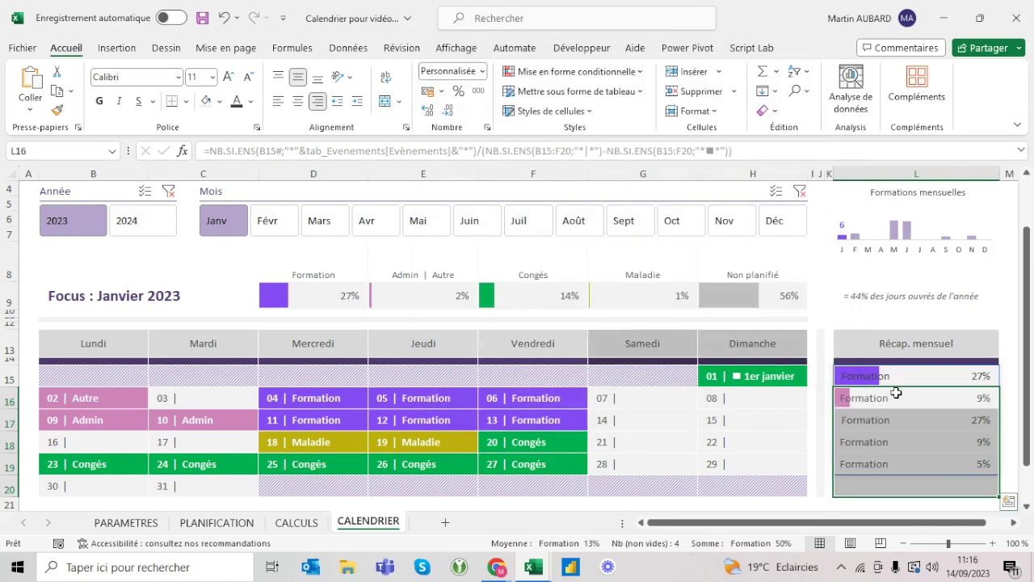
Review the custom format, then glance at the PARAMETRES sheet and return to CALENDRIER.
click(482, 71)
click(482, 422)
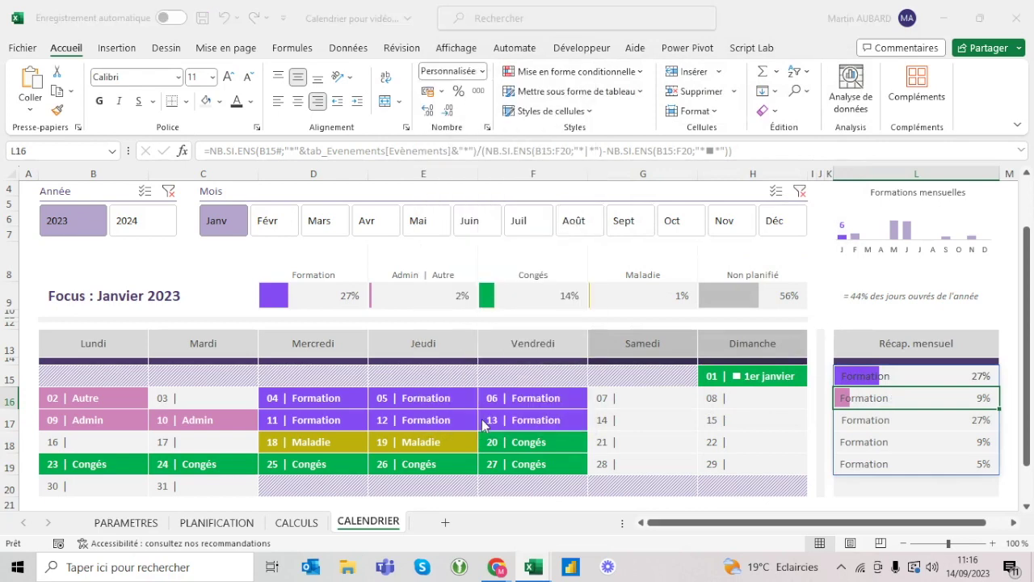
key(Escape)
click(127, 522)
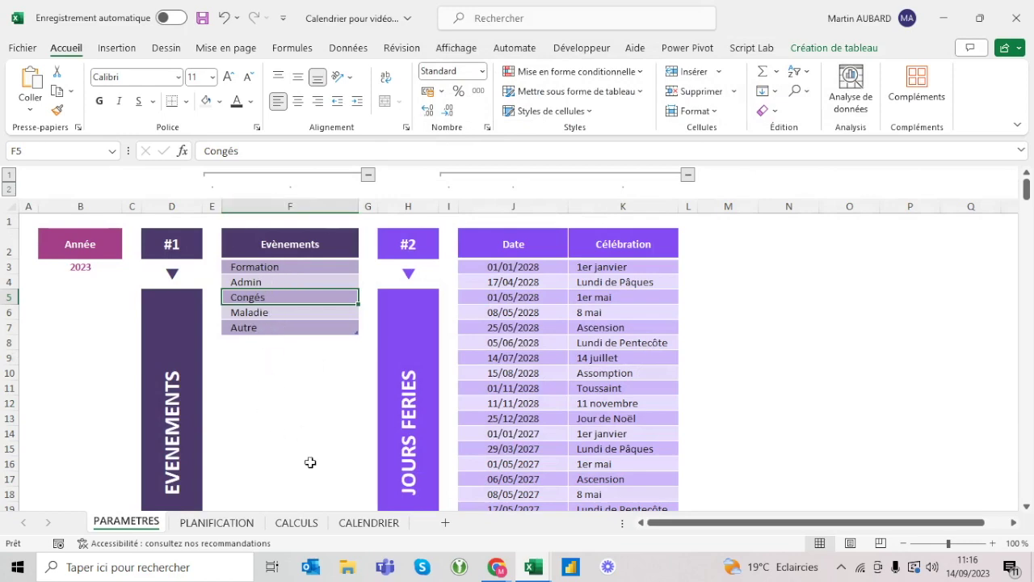
click(392, 534)
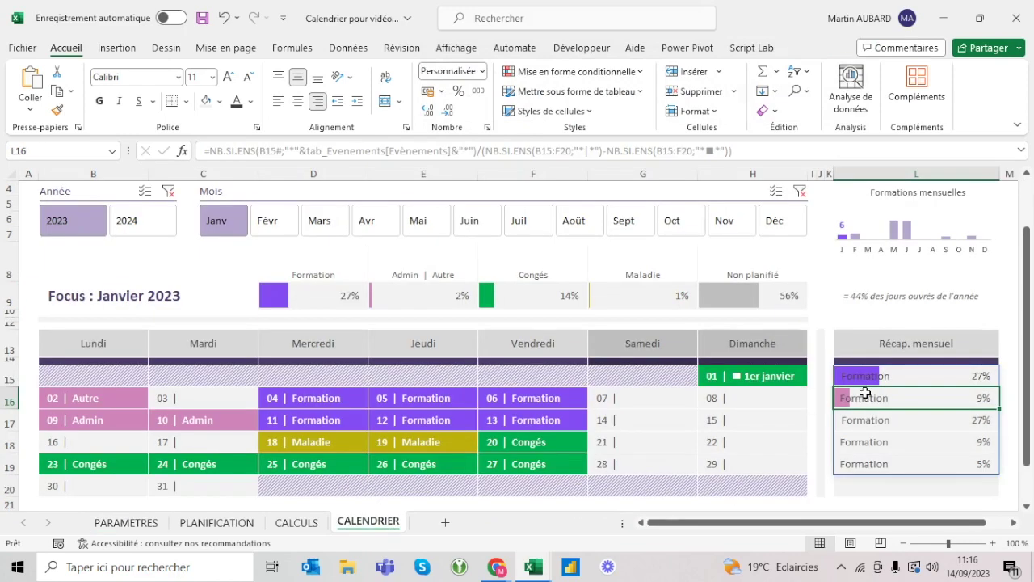
Change L16's custom format label from Formation to Admin.
click(484, 73)
click(508, 418)
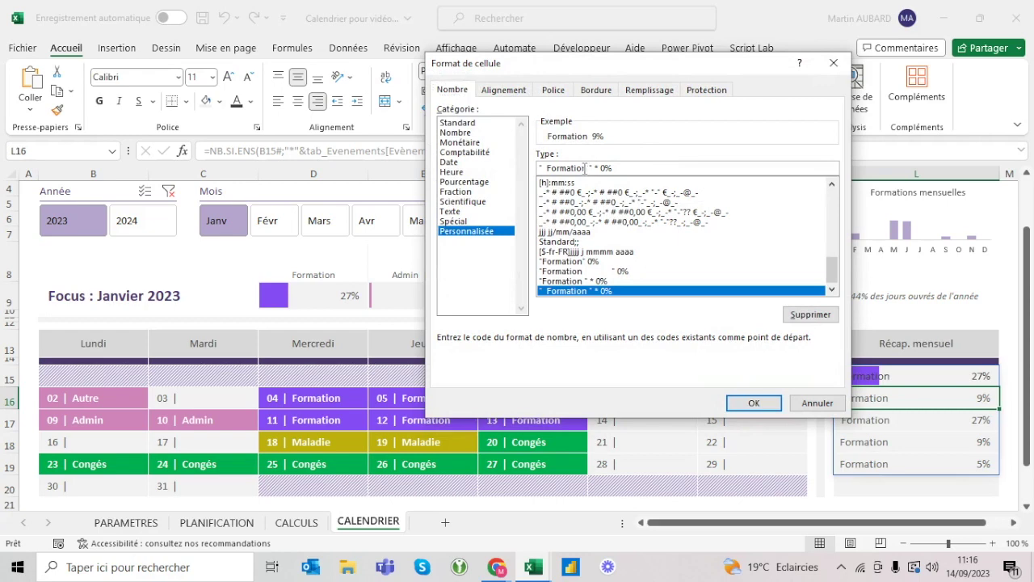
drag(588, 167, 546, 167)
text(Admin)
key(Return)
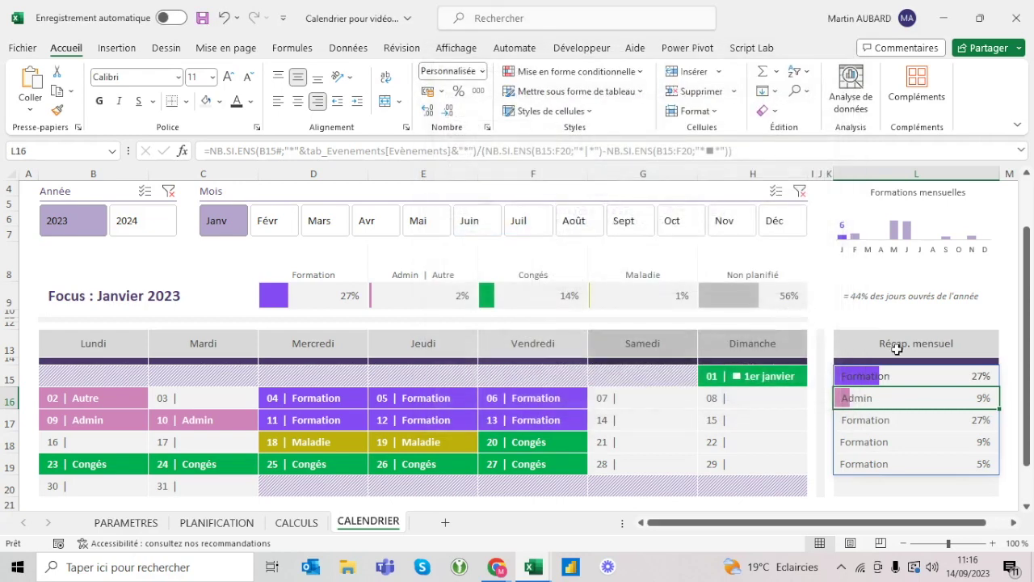
Change L17's custom format label to Congés.
click(863, 420)
key(ctrl+1)
drag(588, 167, 549, 167)
text(Congés)
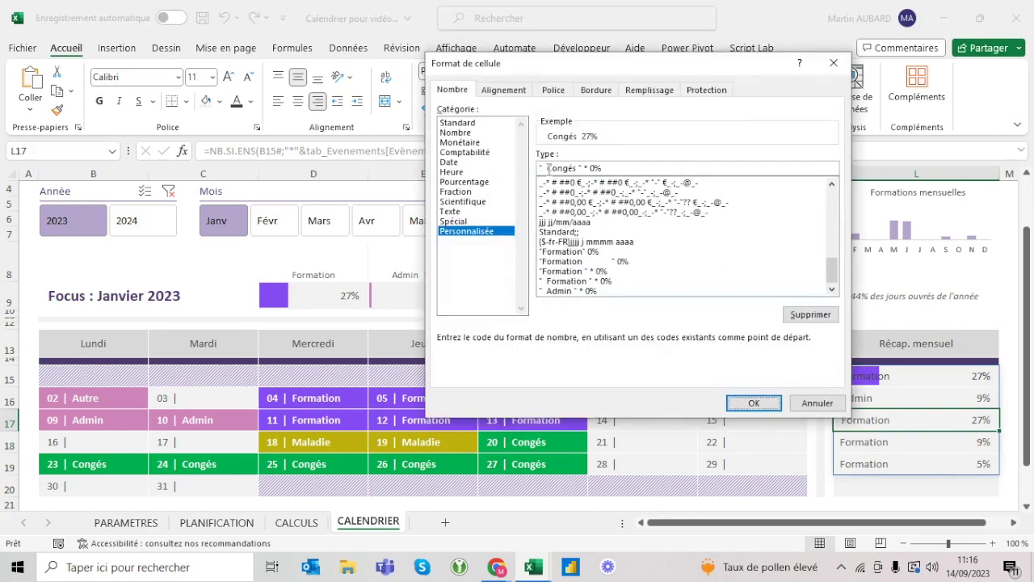
key(Return)
Check the categories on PARAMETRES, then relabel L18's custom format as Maladie.
click(933, 442)
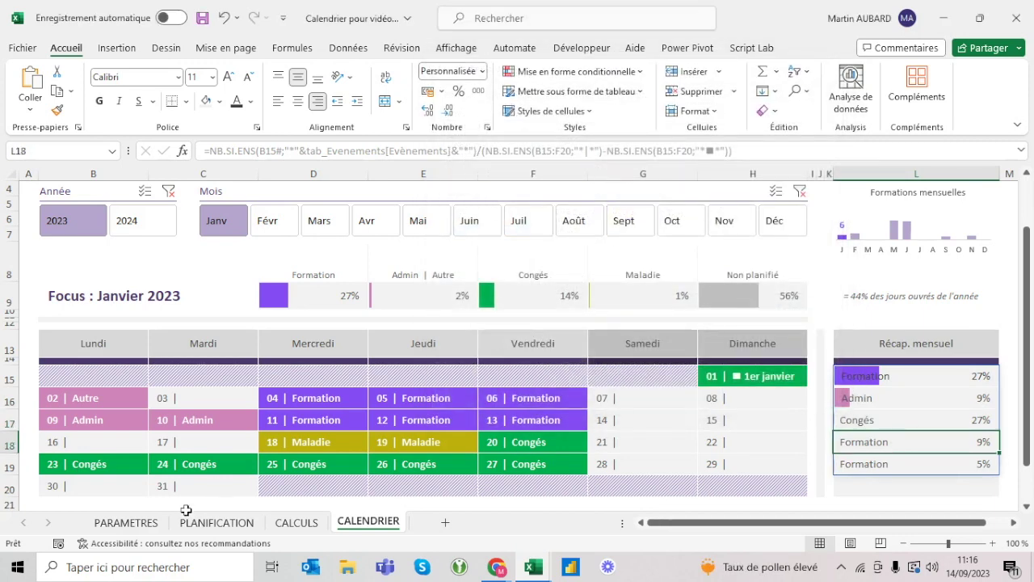
click(149, 523)
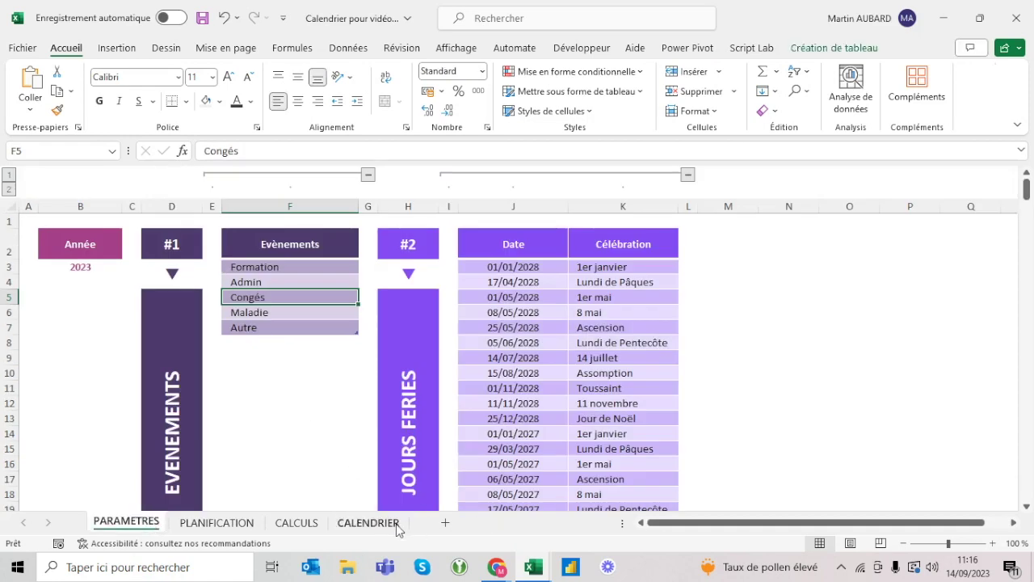
click(389, 523)
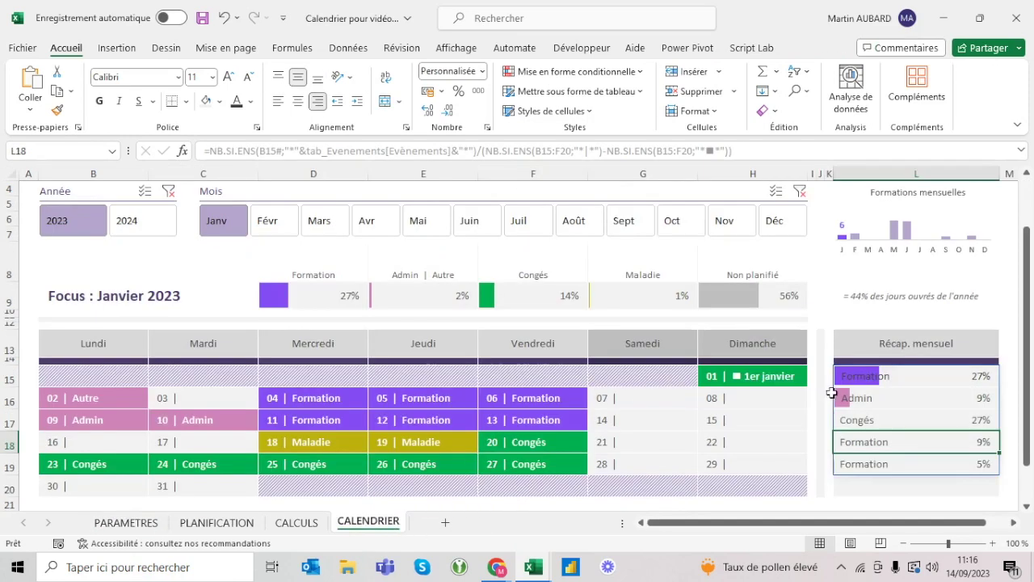
click(482, 76)
click(502, 424)
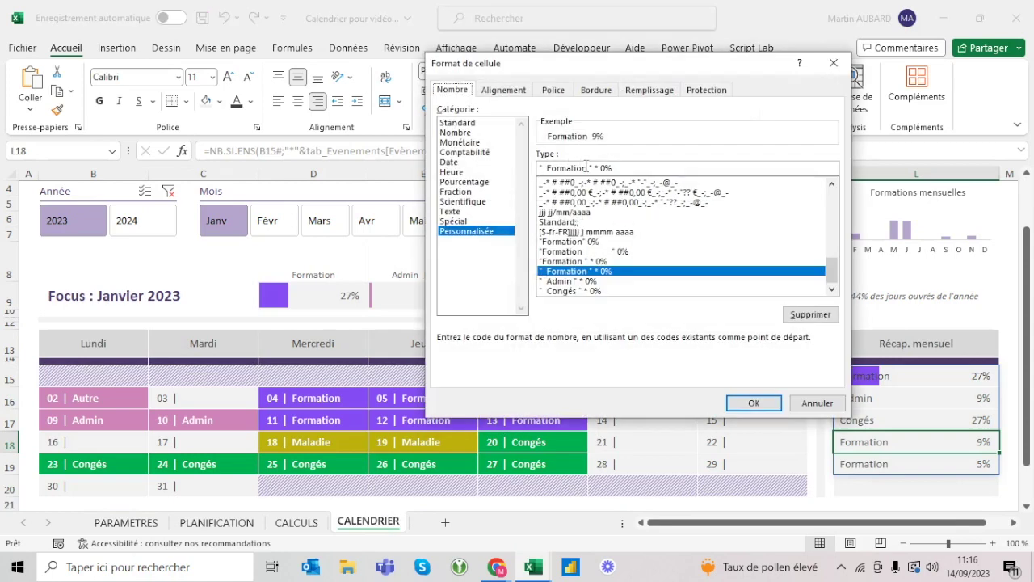
drag(586, 165, 546, 166)
text(Maladie)
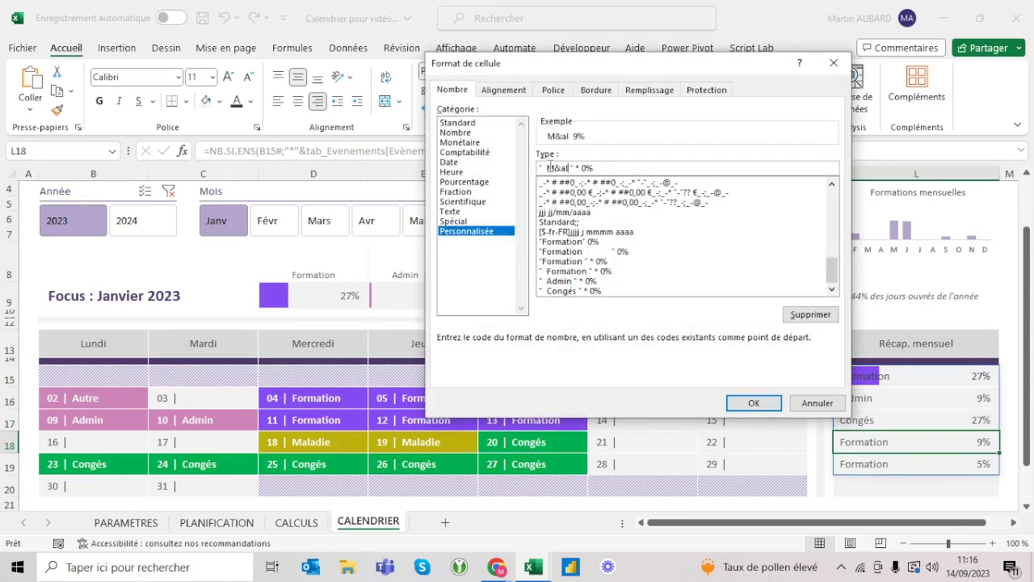
key(BackSpace)
key(BackSpace)
key(BackSpace)
key(BackSpace)
key(BackSpace)
key(BackSpace)
text(aladie)
key(Return)
Relabel L19's custom format as Autre, then select L16:L19.
click(919, 463)
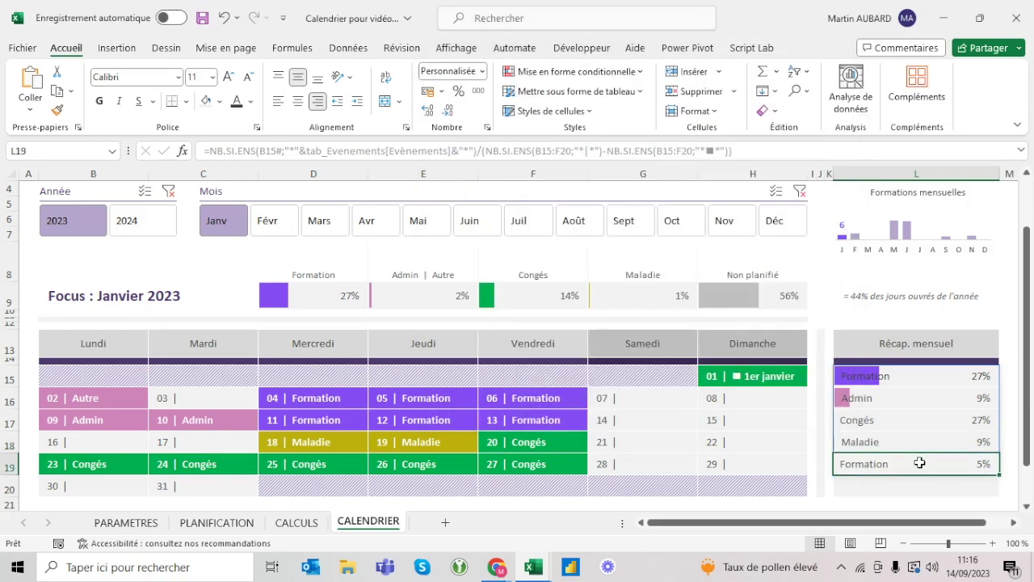
click(485, 72)
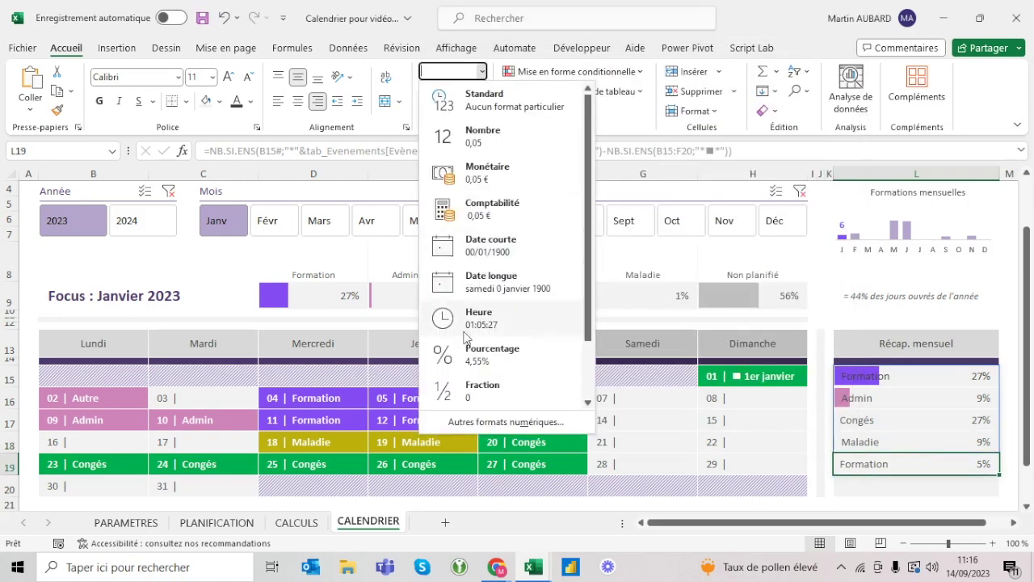
click(464, 418)
double_click(551, 168)
text(Autre)
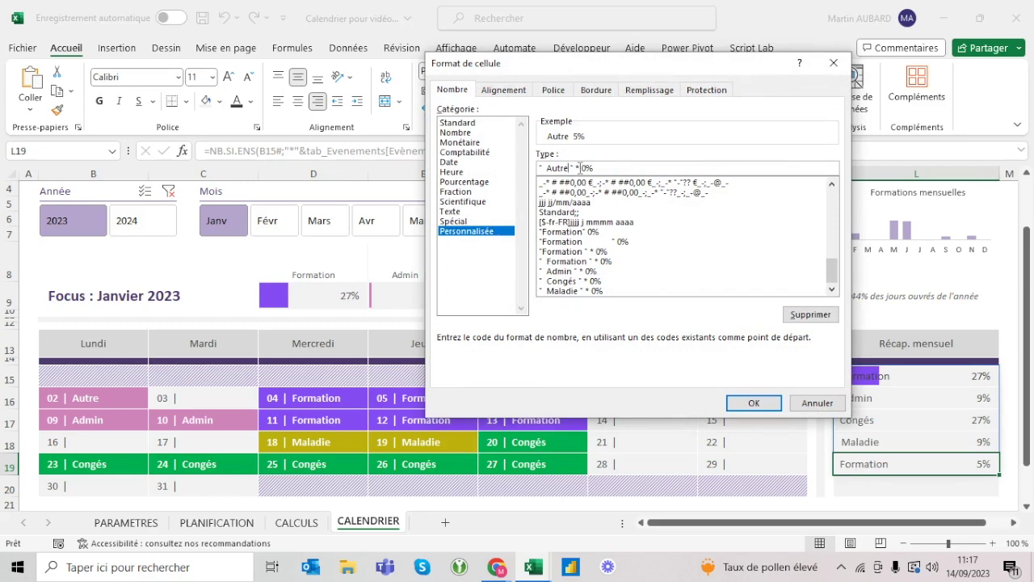
key(Return)
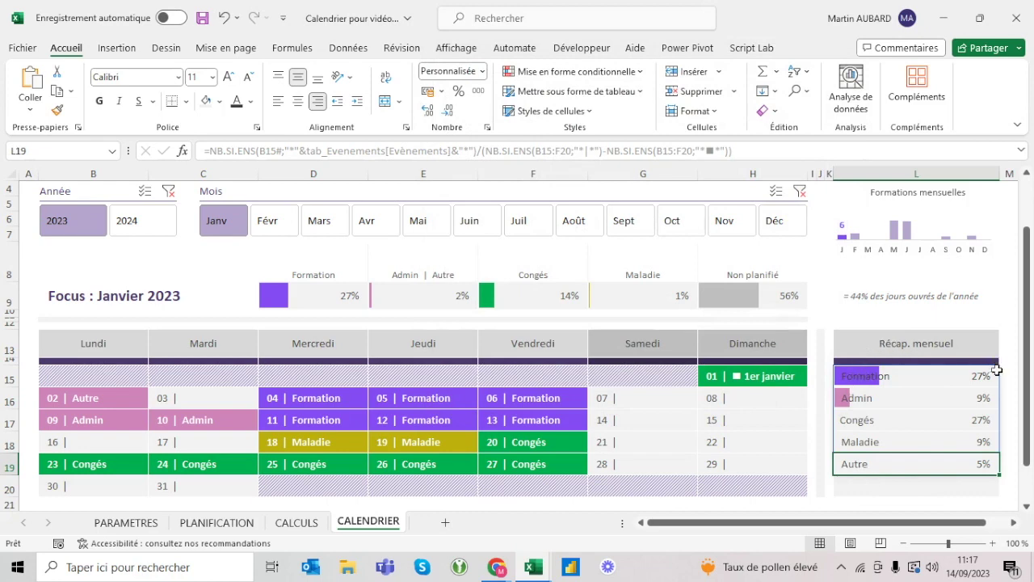
drag(981, 397, 957, 487)
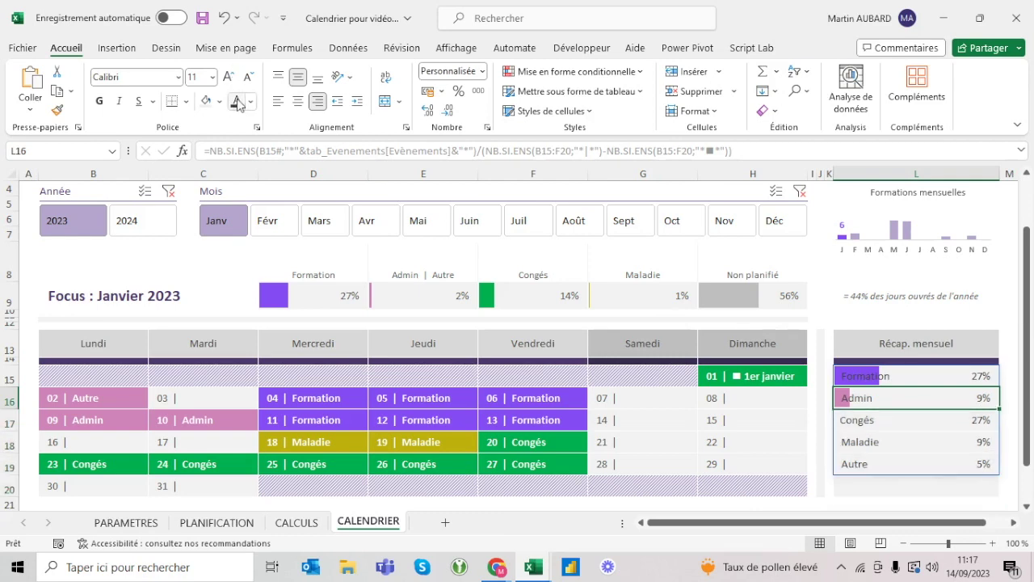
Enter =SOMME(L15#) in L20 to total the five category shares at 77%.
key(Down)
key(Down)
key(Down)
key(Down)
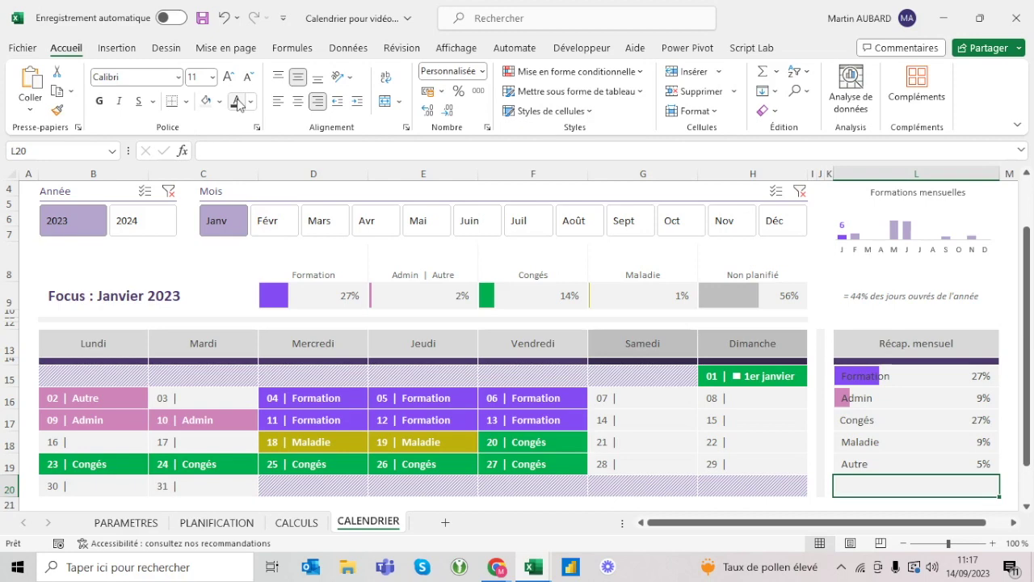
text(=somme()
key(Up)
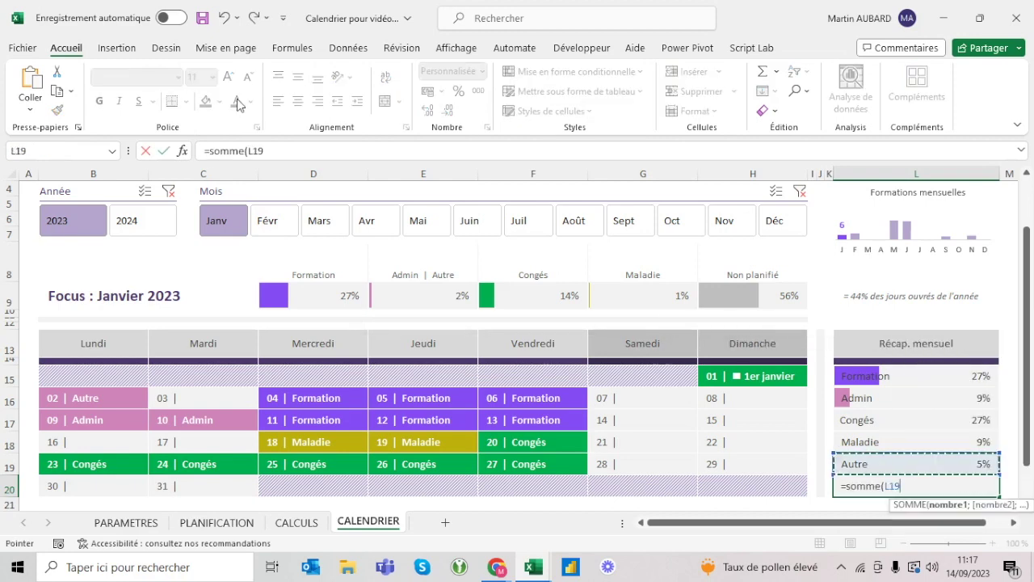
key(shift+Up)
key(shift+Up)
key(shift+Up)
key(shift+Up)
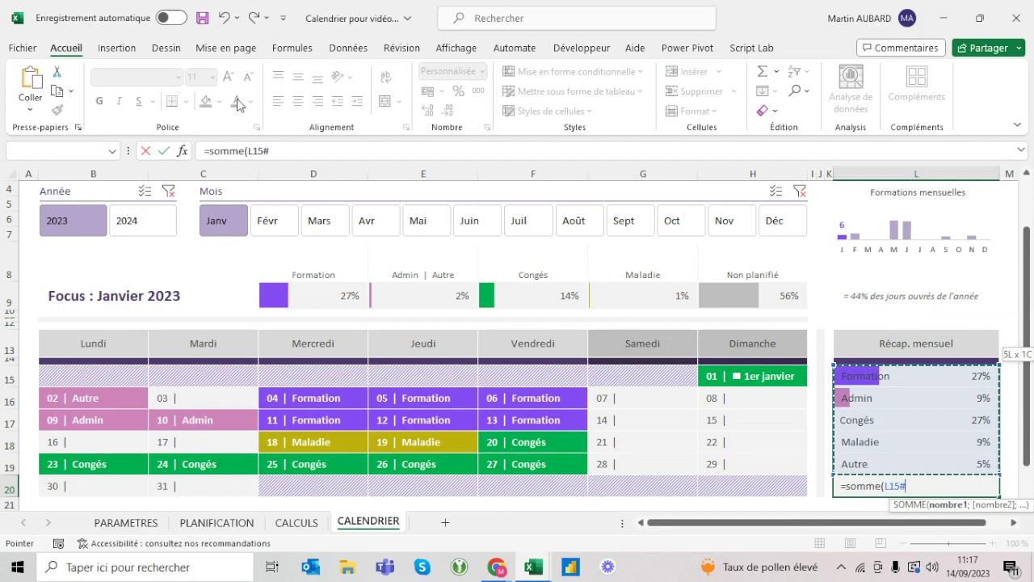
key(ctrl+Return)
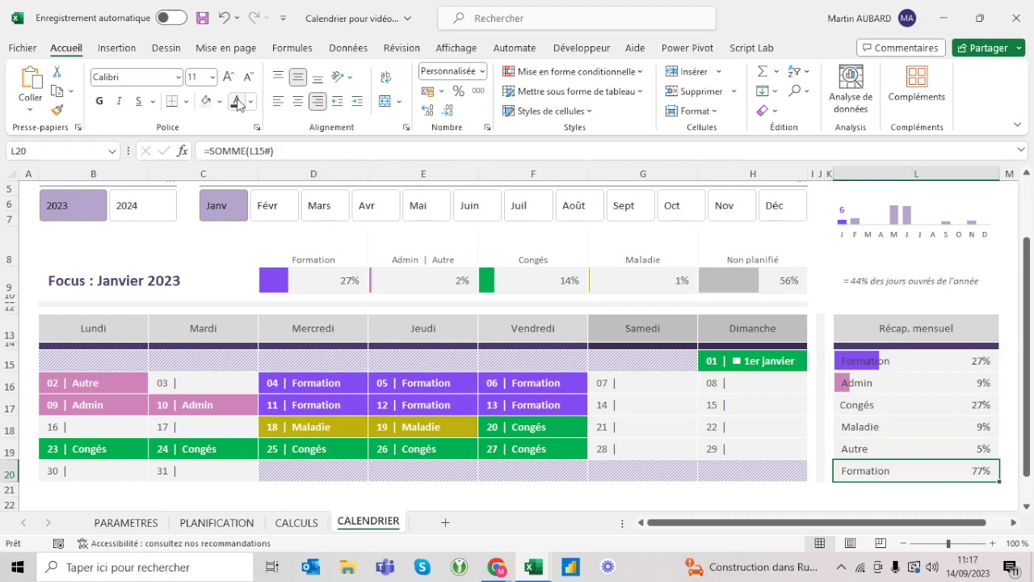
key(Up)
key(Up)
key(Up)
key(Up)
key(Up)
key(Up)
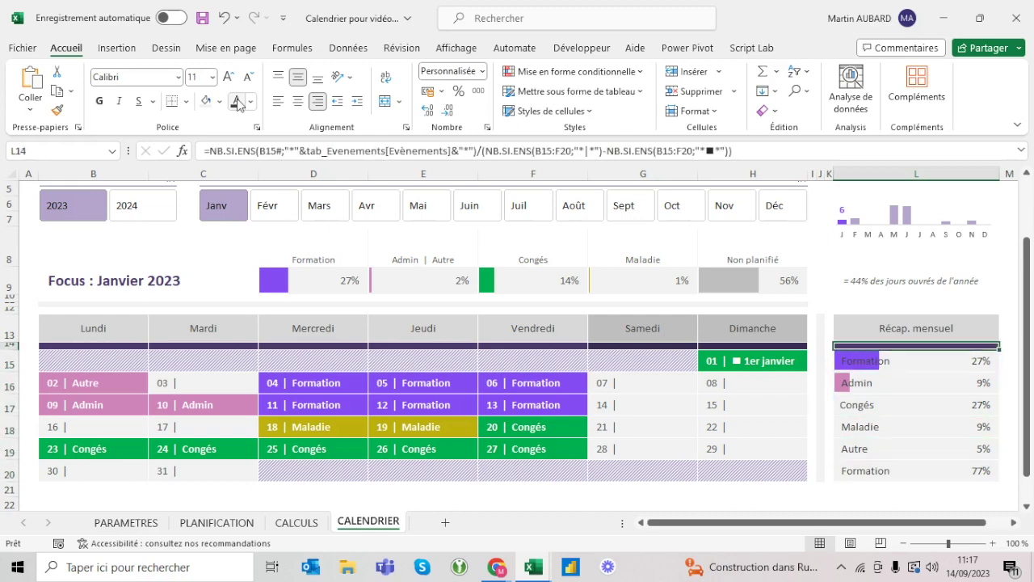
key(Up)
key(Up)
key(Up)
key(Up)
key(Up)
key(Up)
key(Up)
key(Up)
key(Up)
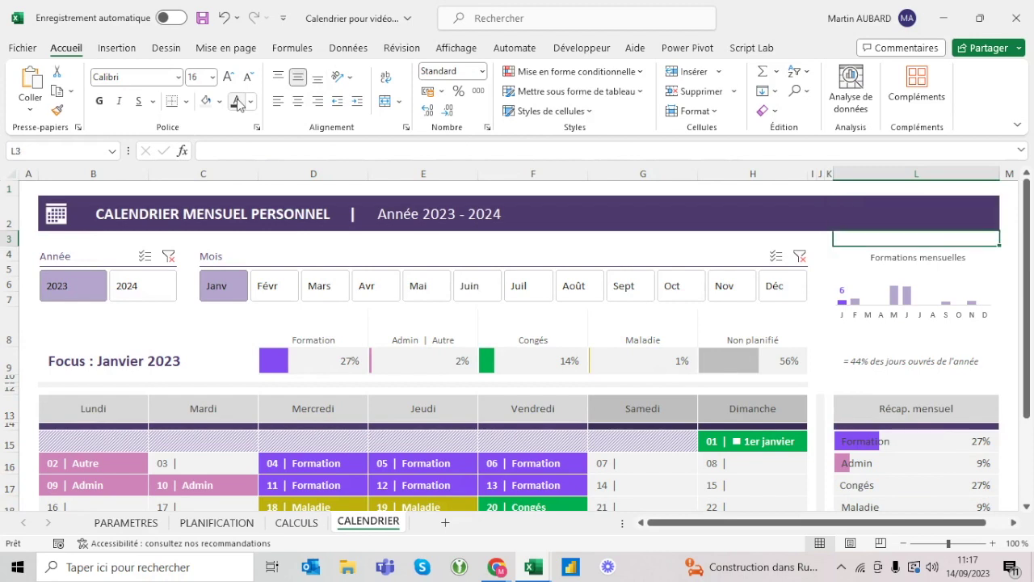
scroll(700, 344, down, 2)
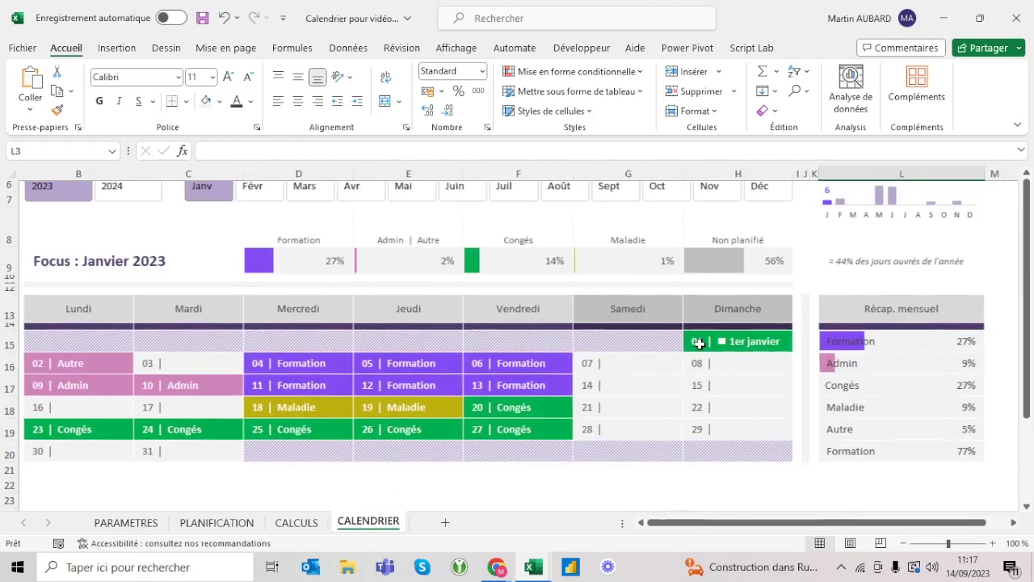
click(882, 385)
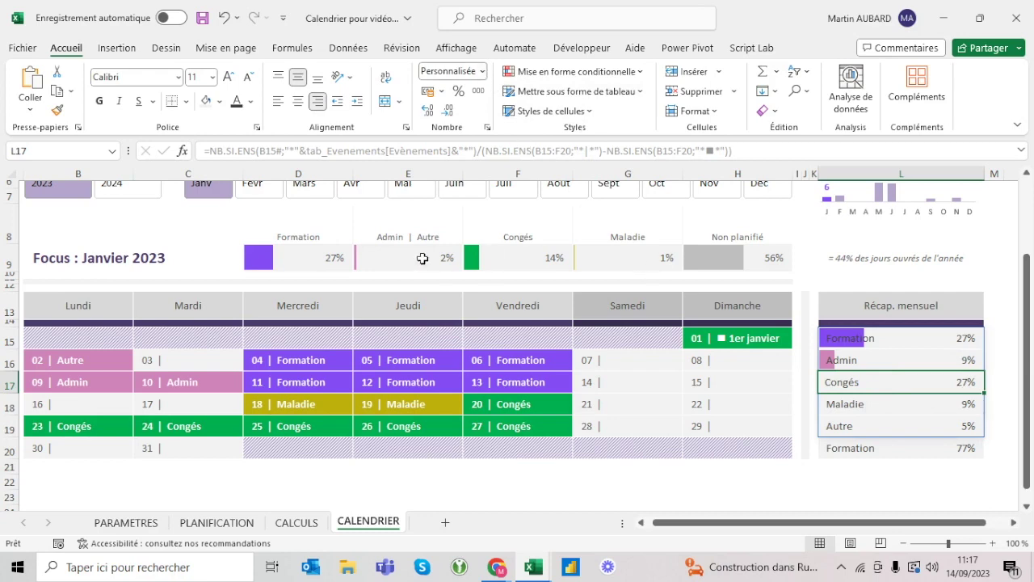
key(Up)
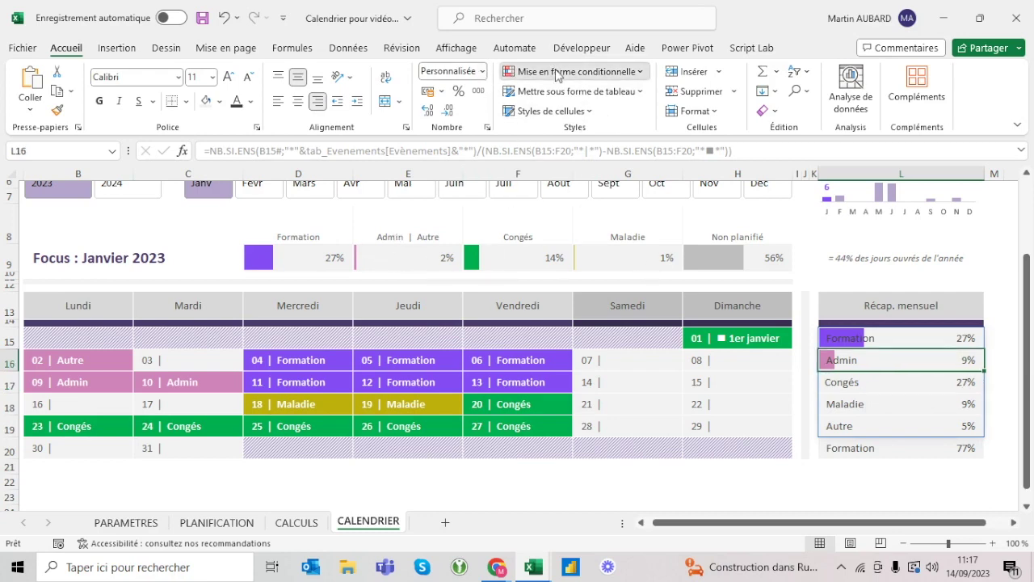
Duplicate the Admin data-bar rule four times in the conditional formatting rules manager.
click(557, 75)
click(575, 302)
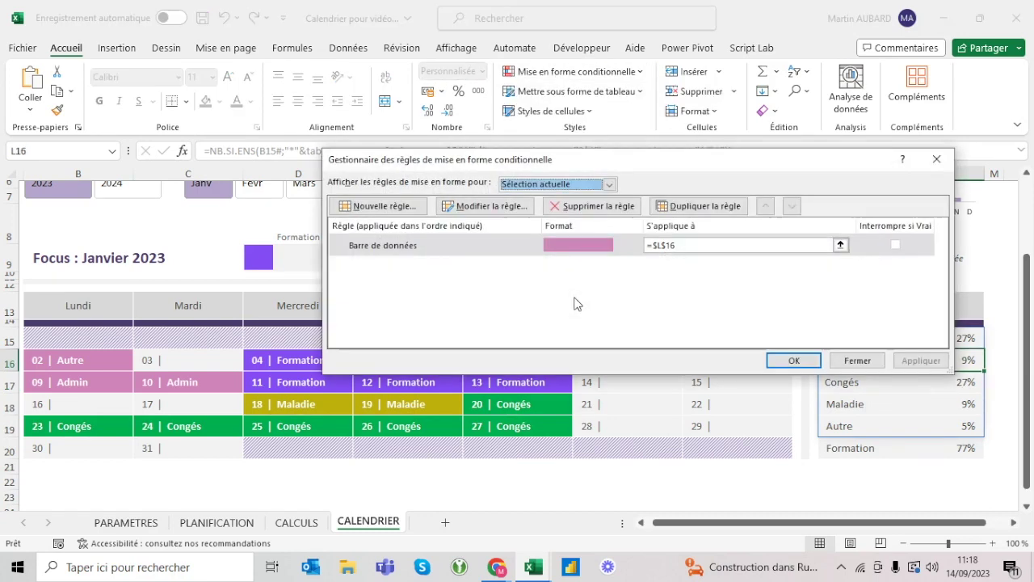
click(689, 208)
click(689, 208)
click(689, 209)
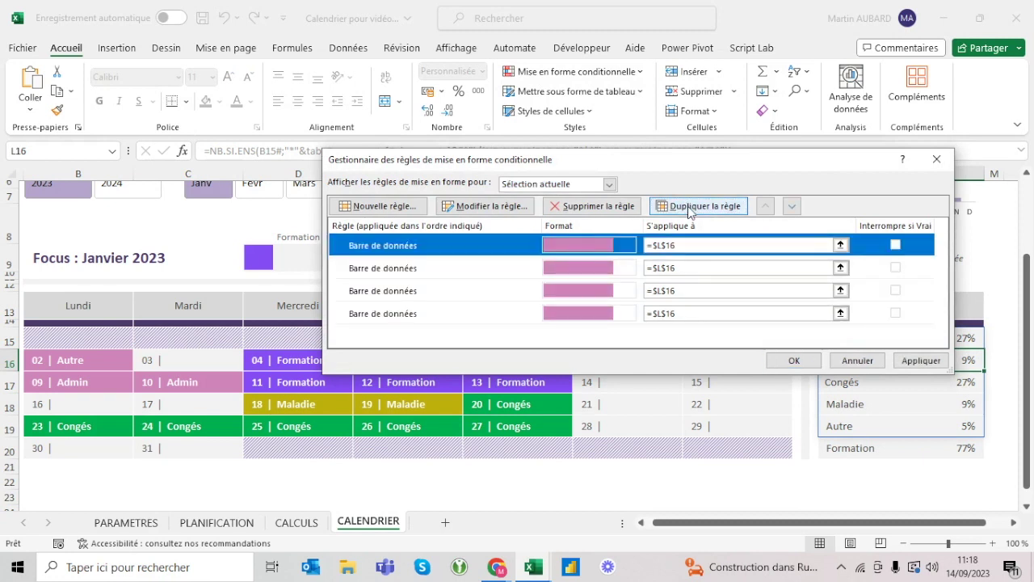
click(689, 208)
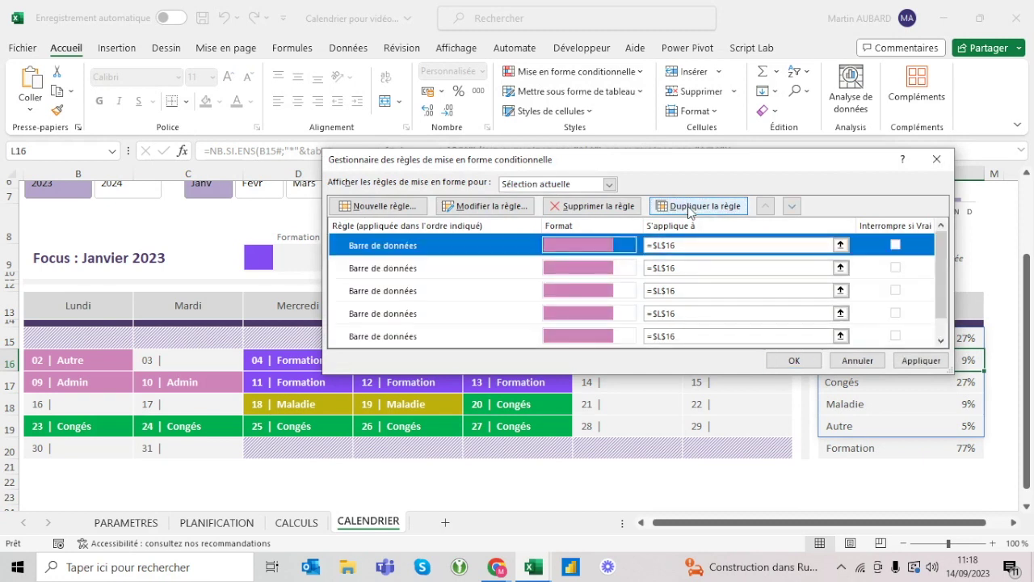
Point the copied rules at =$L$17, =$L$18, =$L$19 and =$L$20.
click(686, 267)
key(BackSpace)
click(687, 291)
key(BackSpace)
click(687, 313)
key(BackSpace)
text(9)
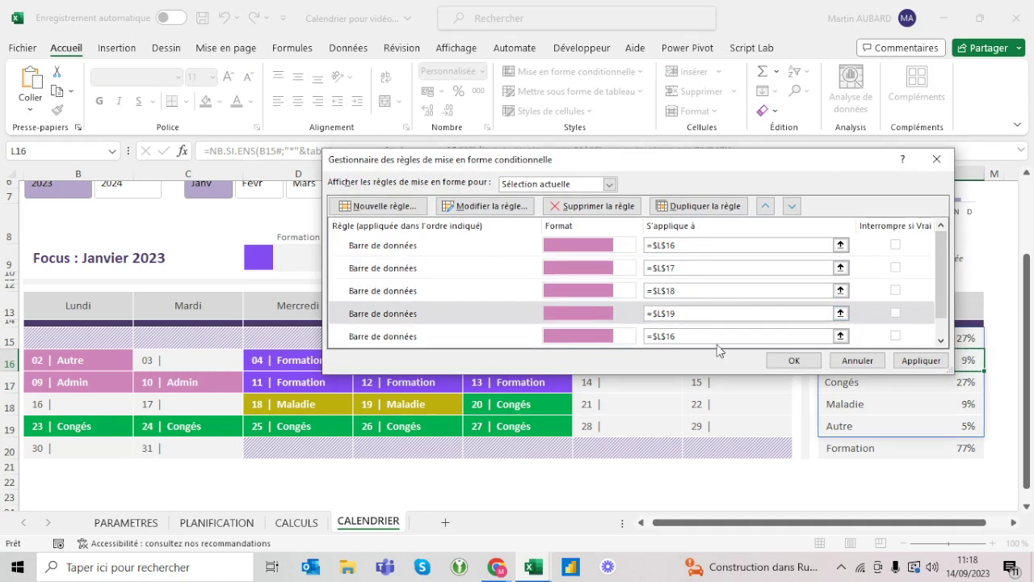
click(717, 336)
key(BackSpace)
key(BackSpace)
text(20)
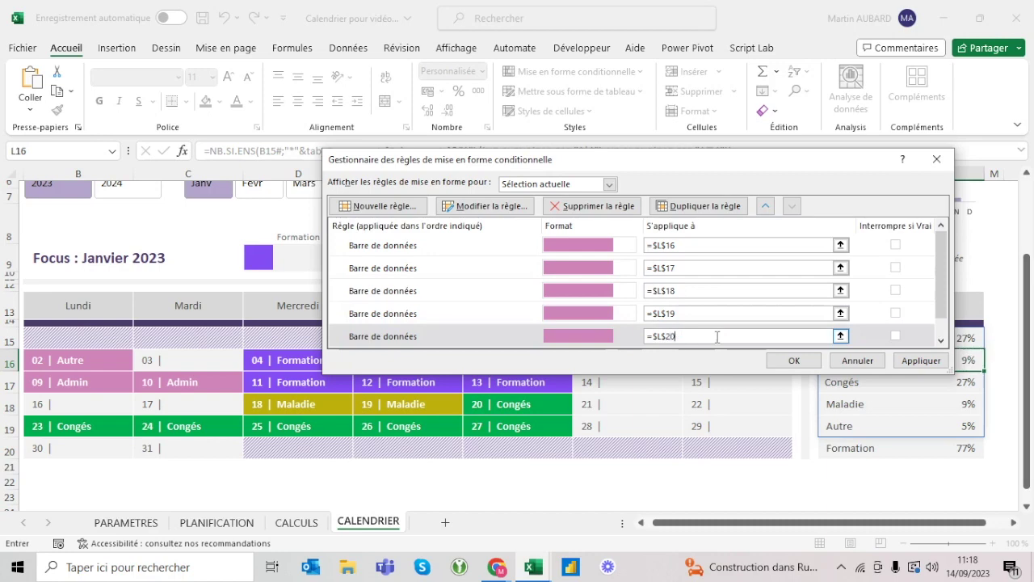
click(686, 267)
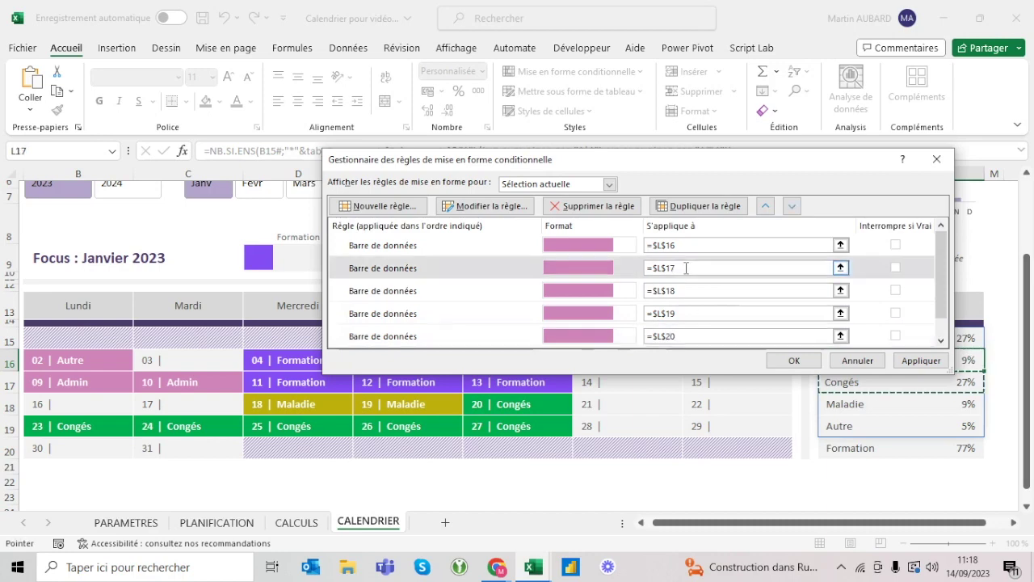
drag(566, 159, 465, 12)
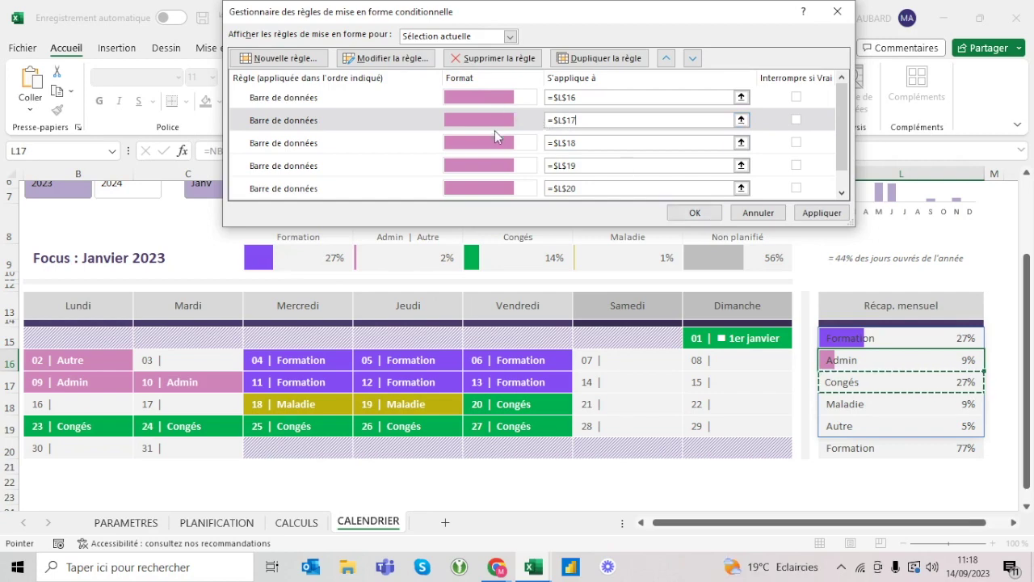
Make the Congés data bar green.
click(404, 58)
click(467, 288)
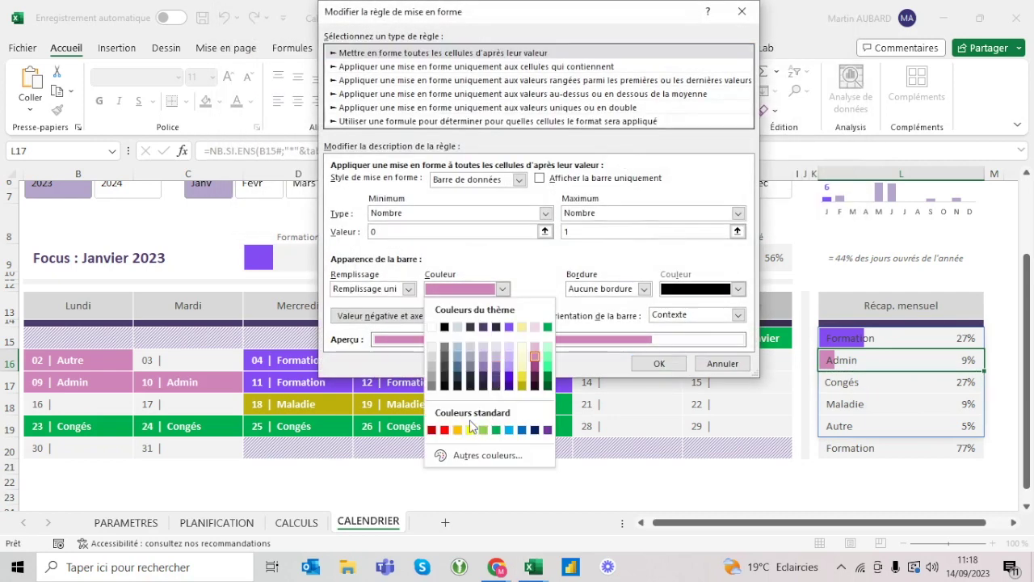
click(547, 327)
click(652, 363)
Make the Maladie data bar olive-yellow.
click(573, 71)
click(568, 301)
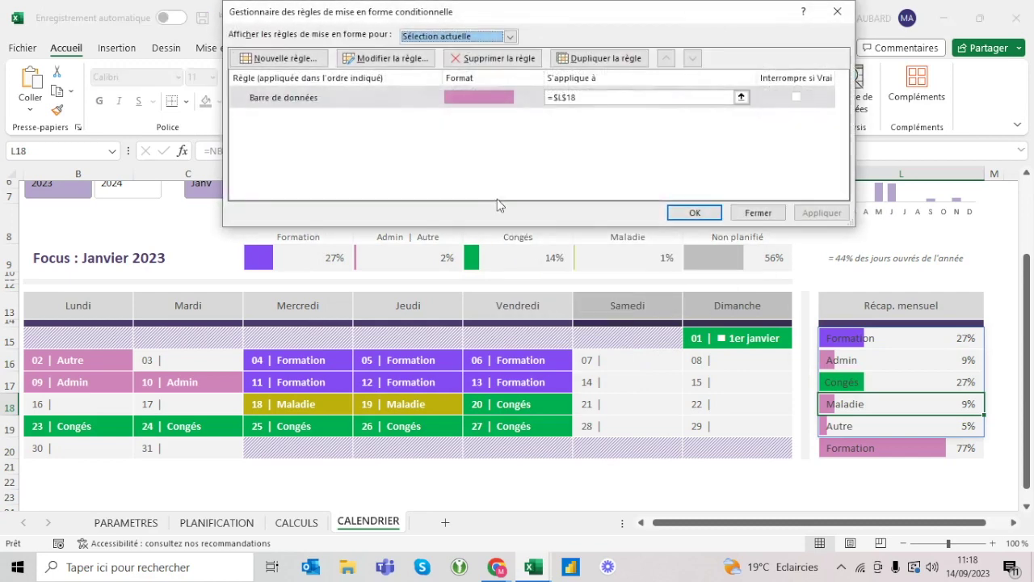
click(418, 64)
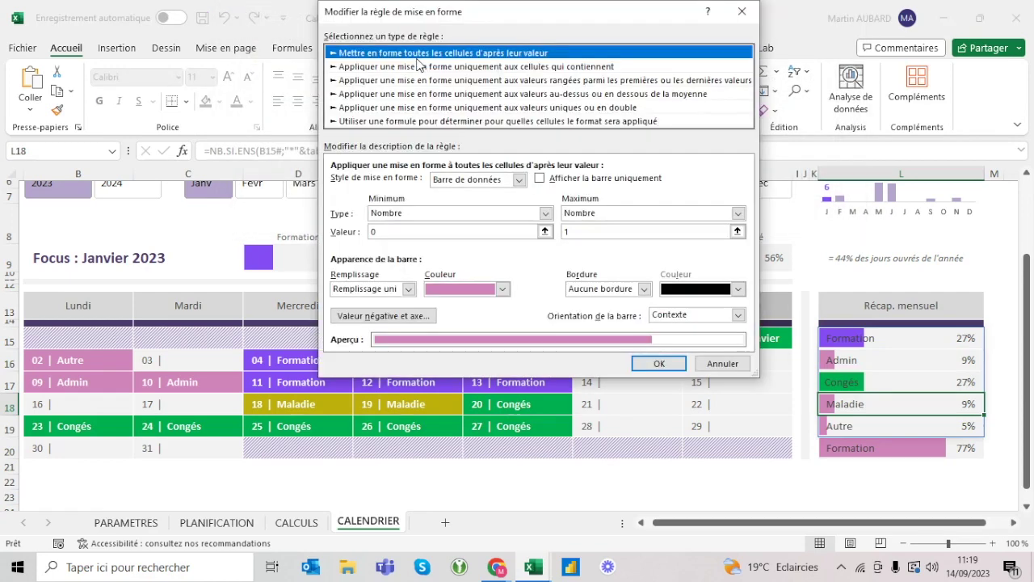
click(502, 289)
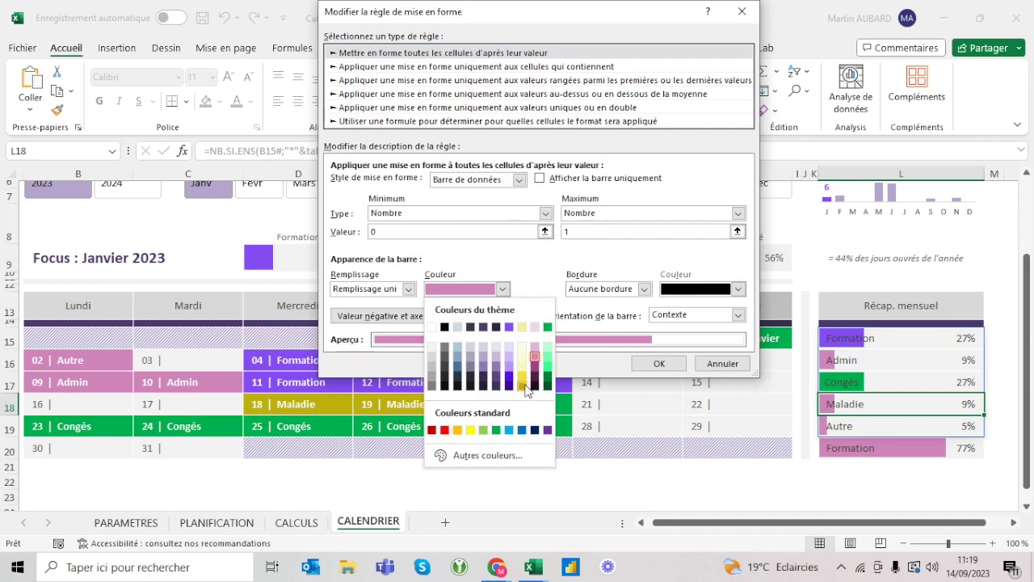
click(525, 390)
click(658, 363)
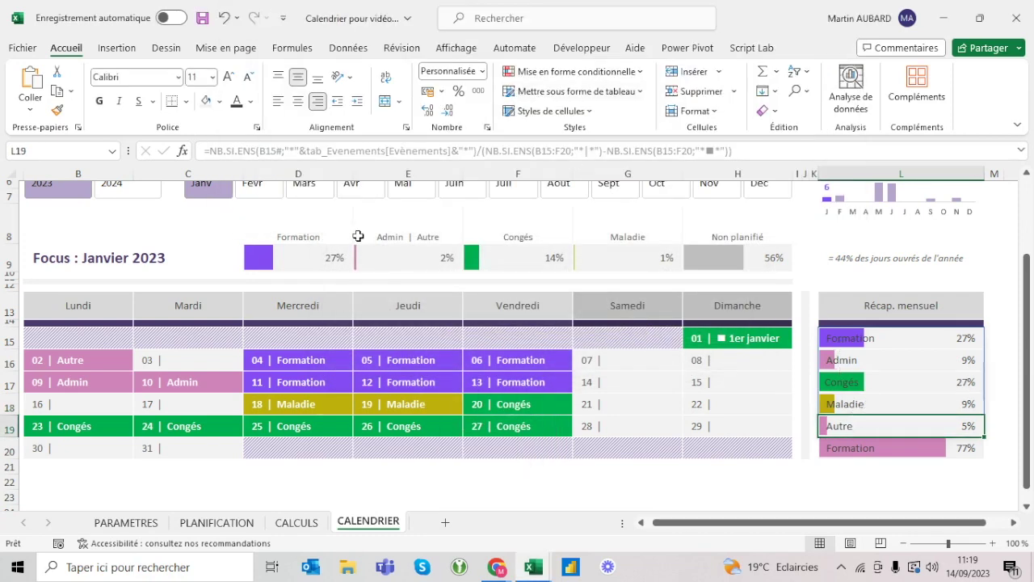
Give the L20 total's data bar a grey fill and apply the rules.
click(428, 260)
click(881, 447)
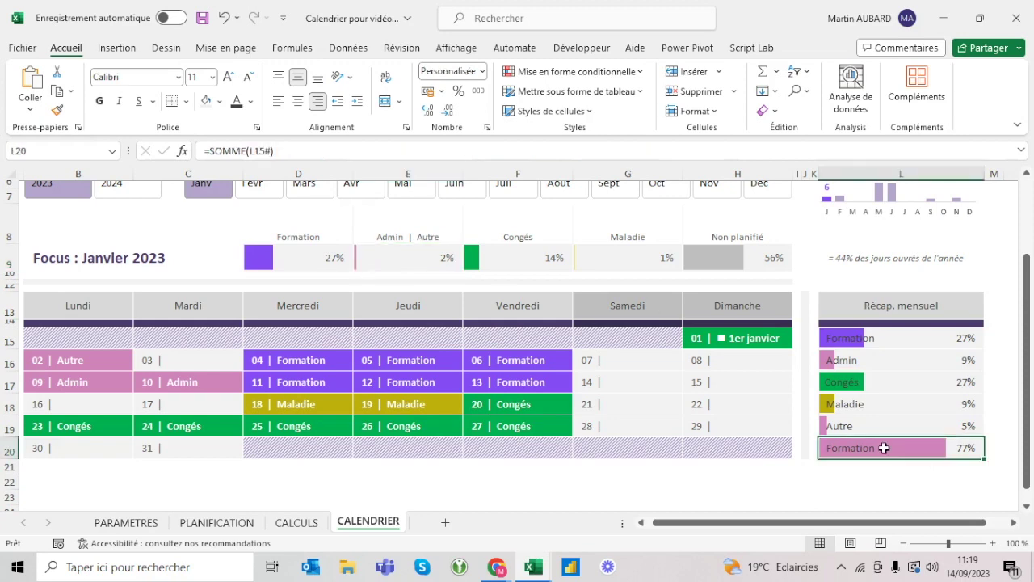
click(502, 288)
click(429, 364)
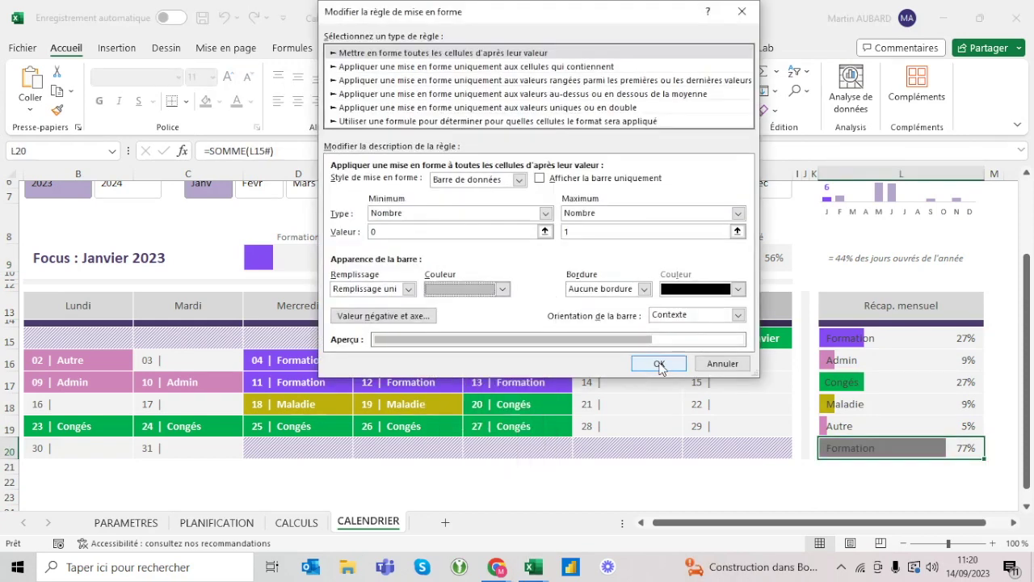
click(658, 364)
click(695, 213)
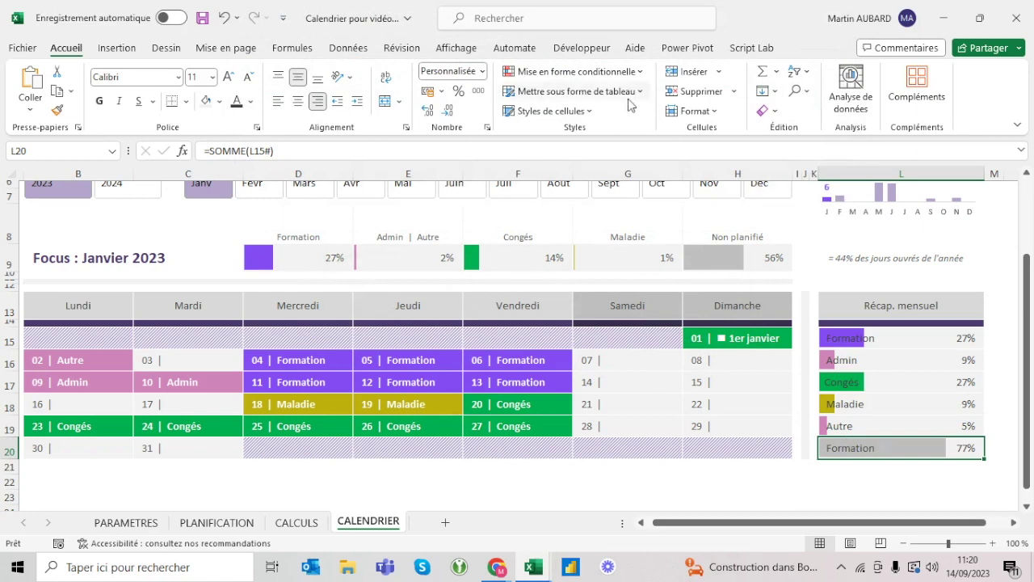
Change L20's custom format label from Formation to Total.
click(481, 71)
click(512, 420)
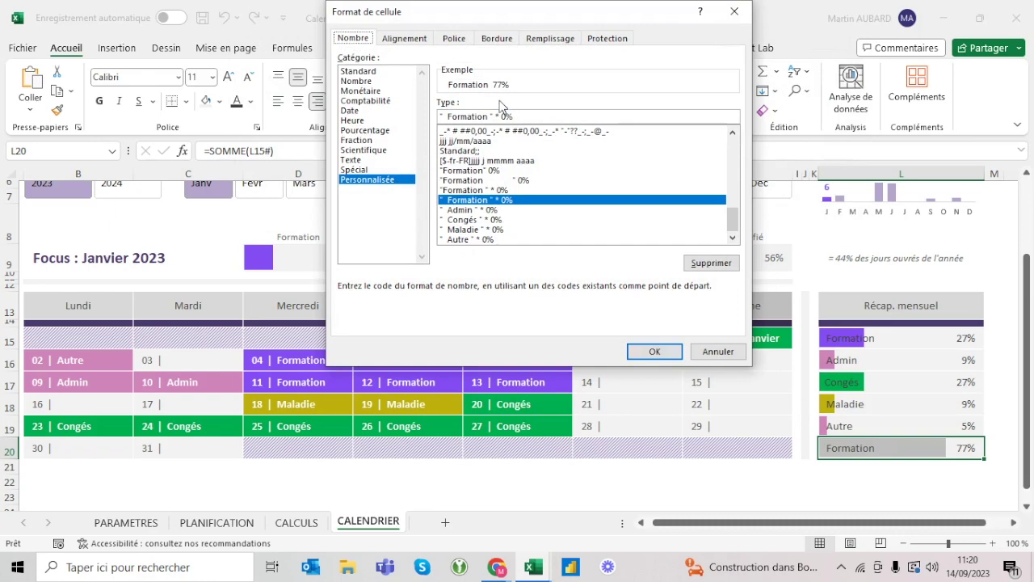
drag(512, 116, 457, 117)
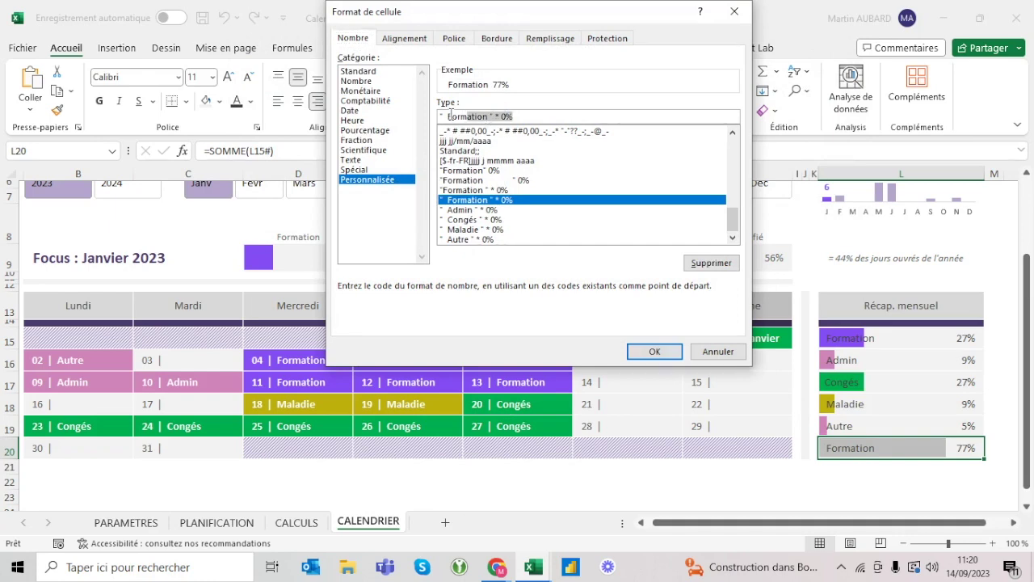
click(468, 116)
key(Escape)
key(ctrl+Up)
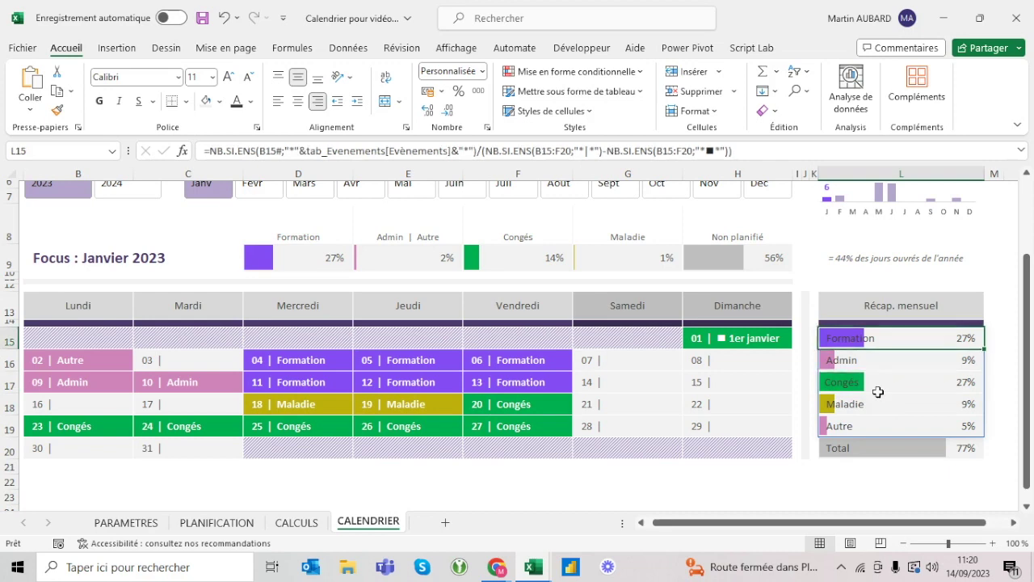
scroll(546, 334, up, 2)
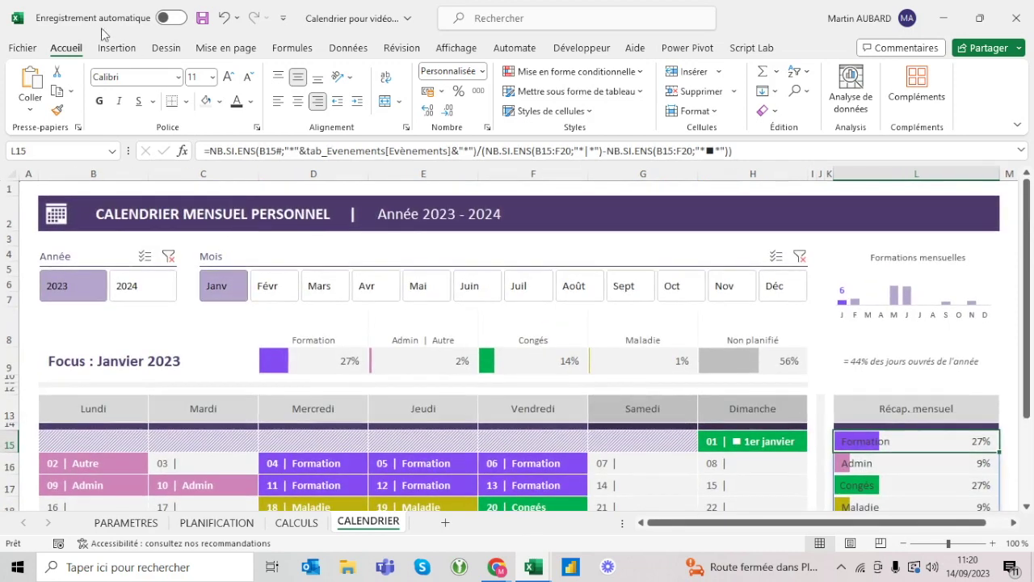
double_click(65, 50)
click(272, 210)
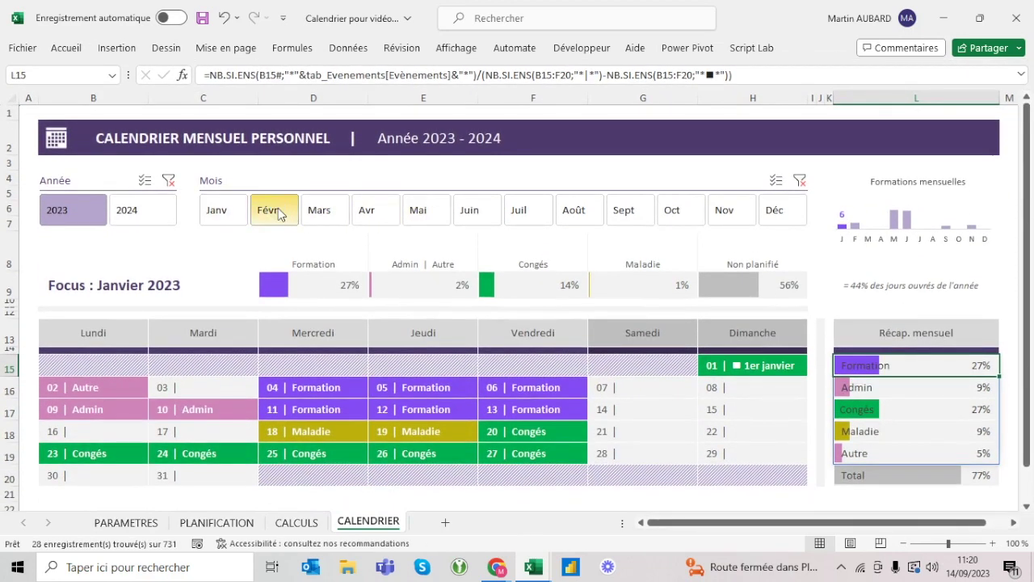
click(331, 213)
click(419, 217)
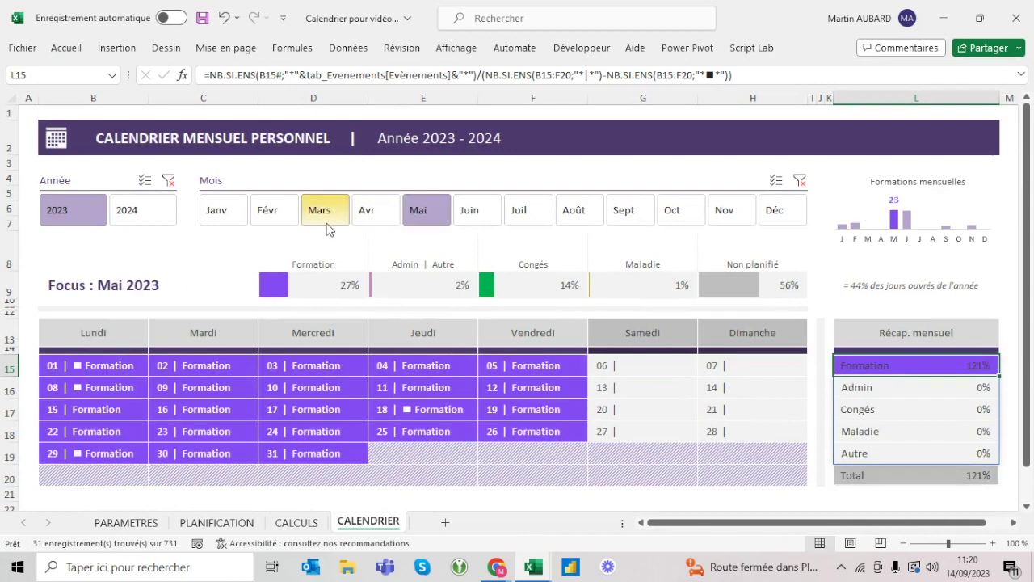
click(311, 226)
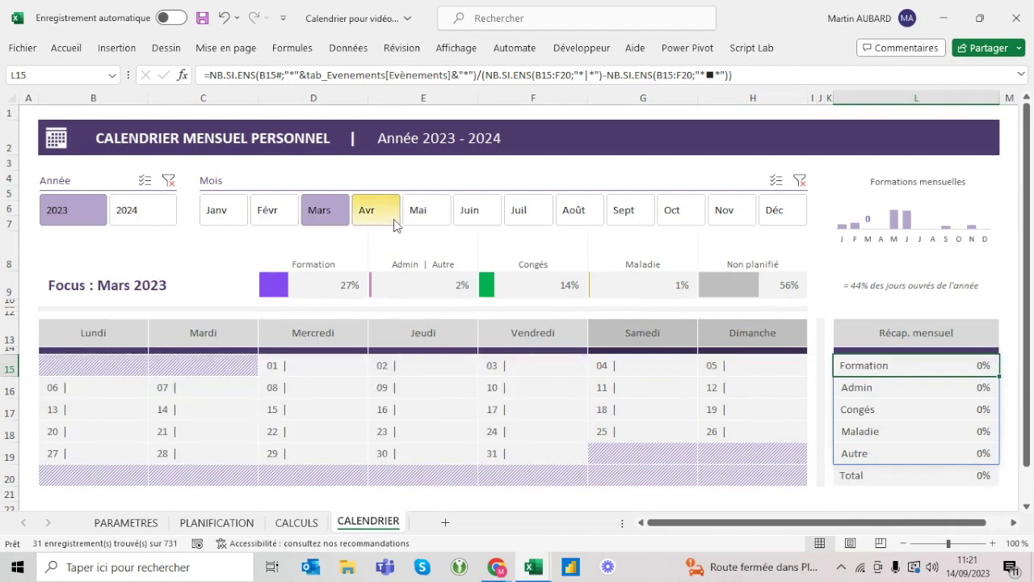
click(417, 220)
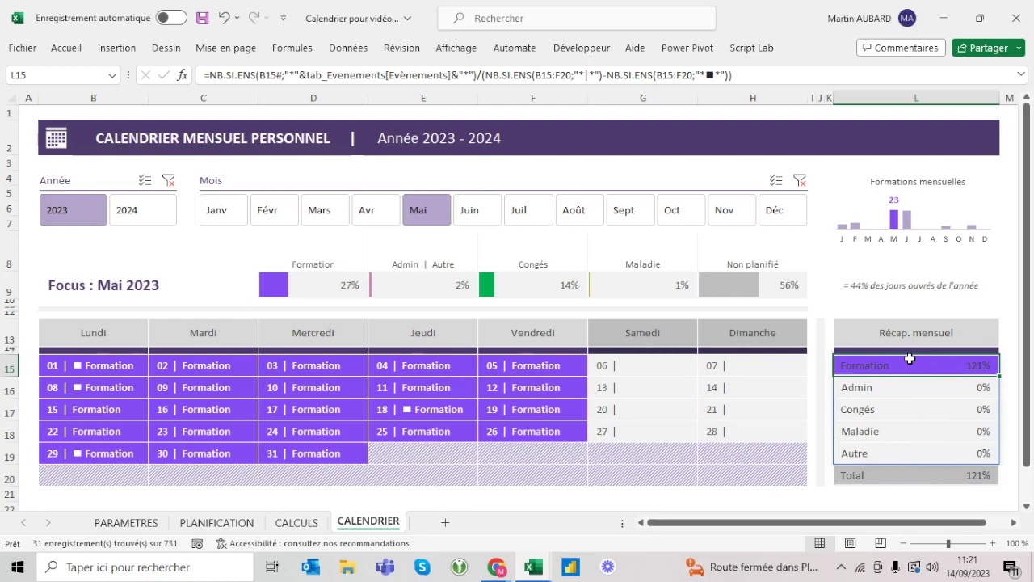
click(129, 209)
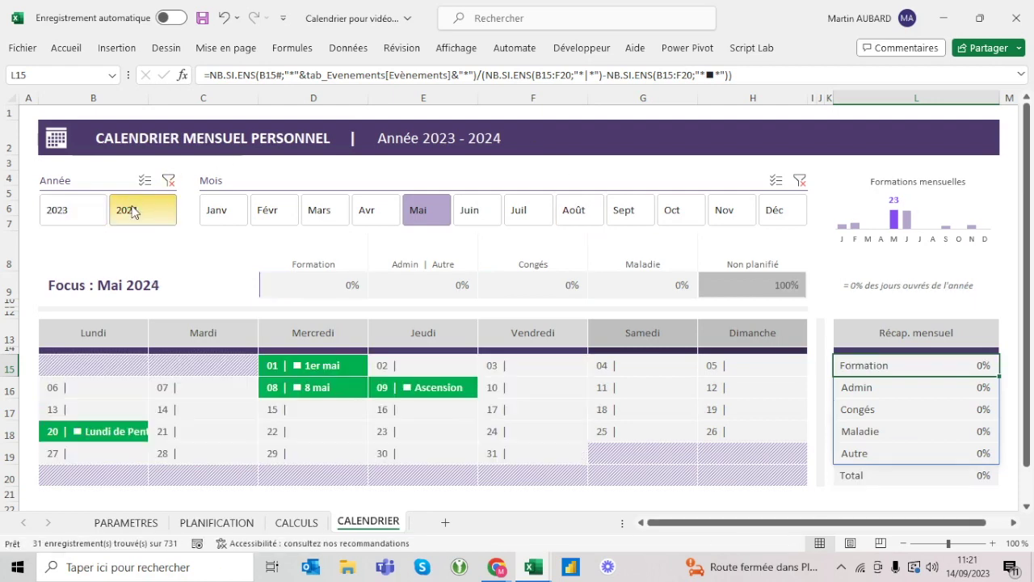
click(77, 210)
click(127, 208)
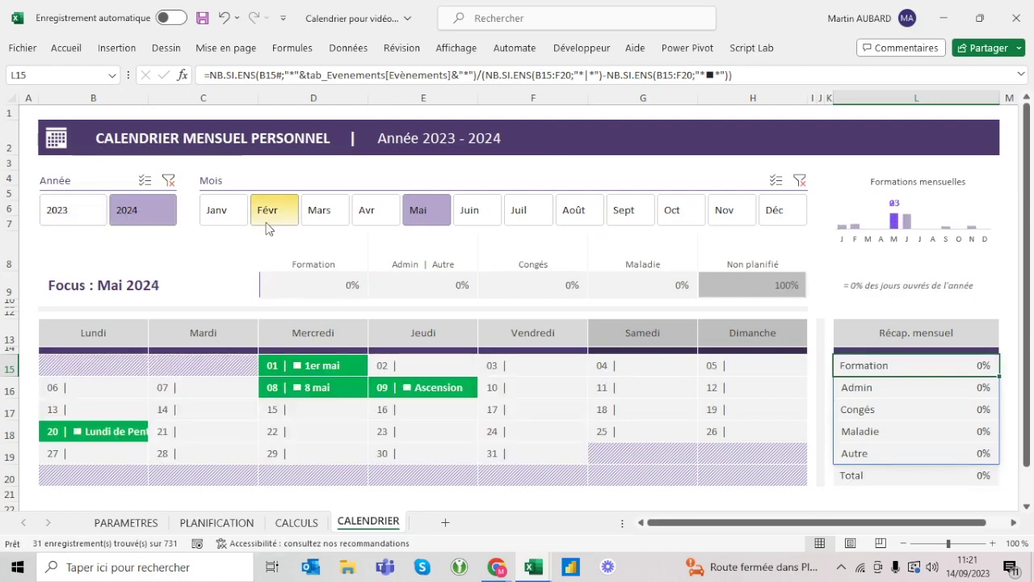
click(226, 215)
click(276, 214)
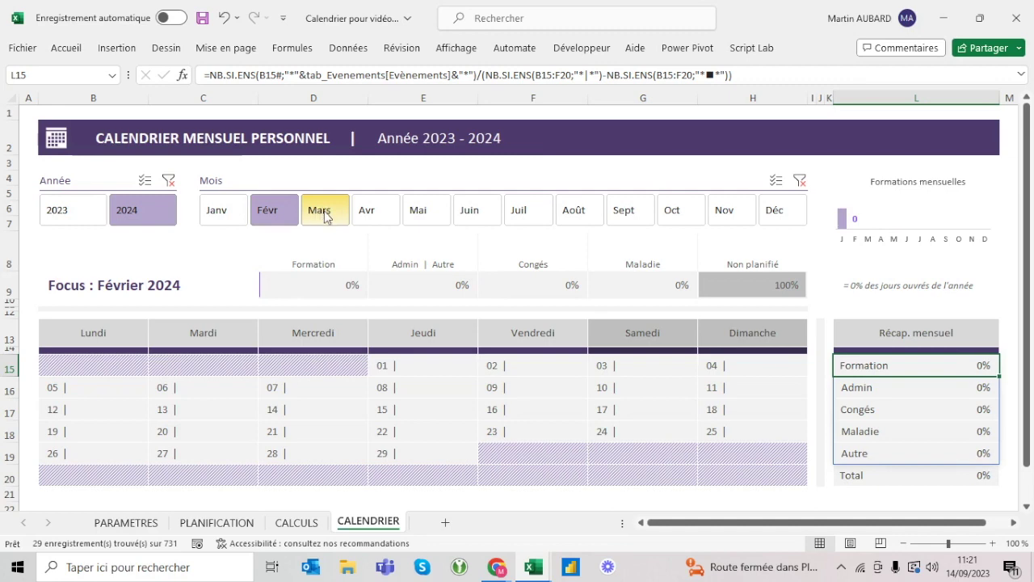
click(97, 208)
click(230, 214)
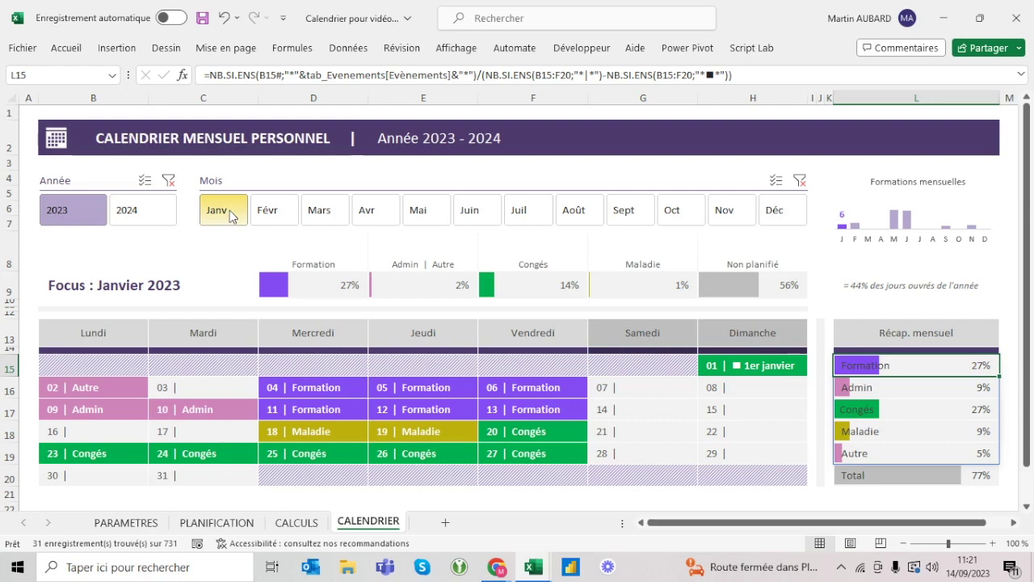
In the reference workbook, add an Admin. event on Tuesday 10 January 2023.
key(alt+Tab)
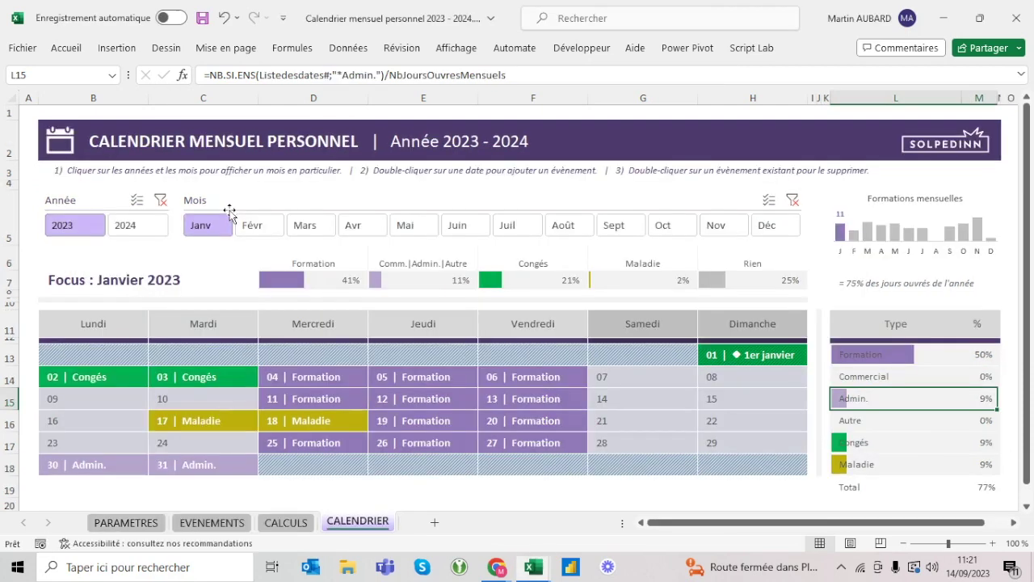
double_click(223, 400)
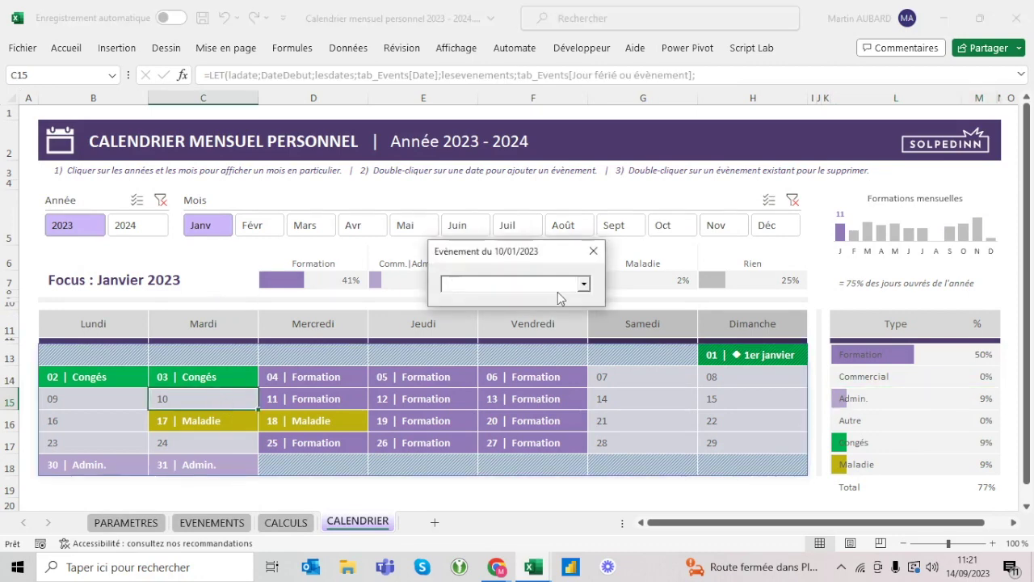
click(583, 286)
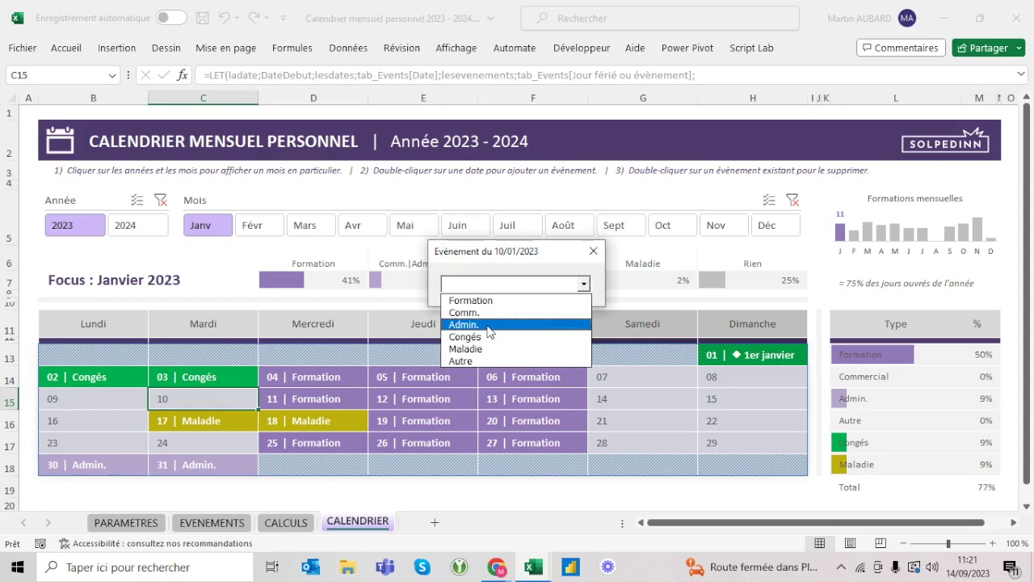
click(488, 326)
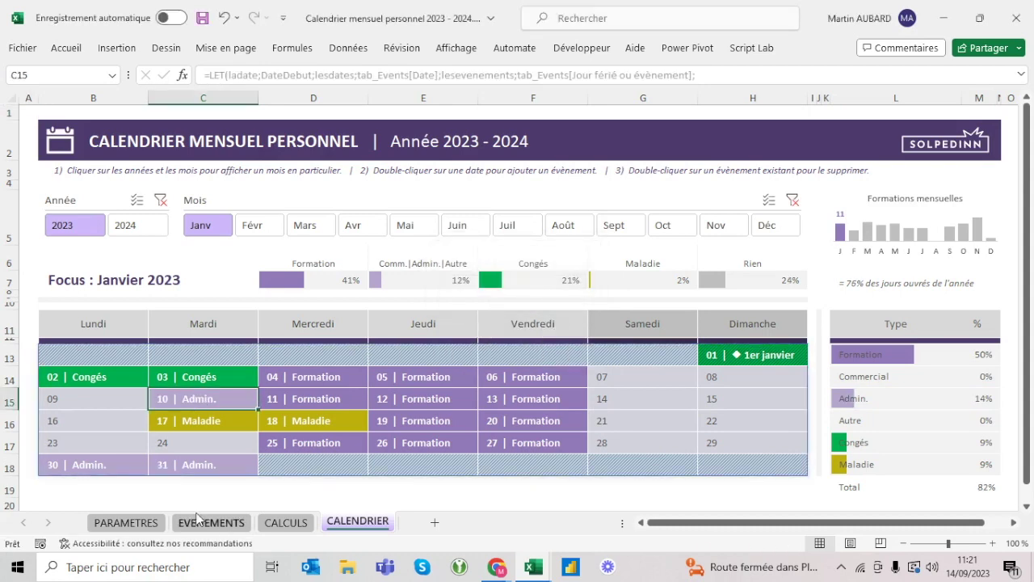
Check the EVENEMENTS sheet, toggle between February and January 2023, then return to the video workbook.
click(196, 519)
click(370, 522)
click(253, 224)
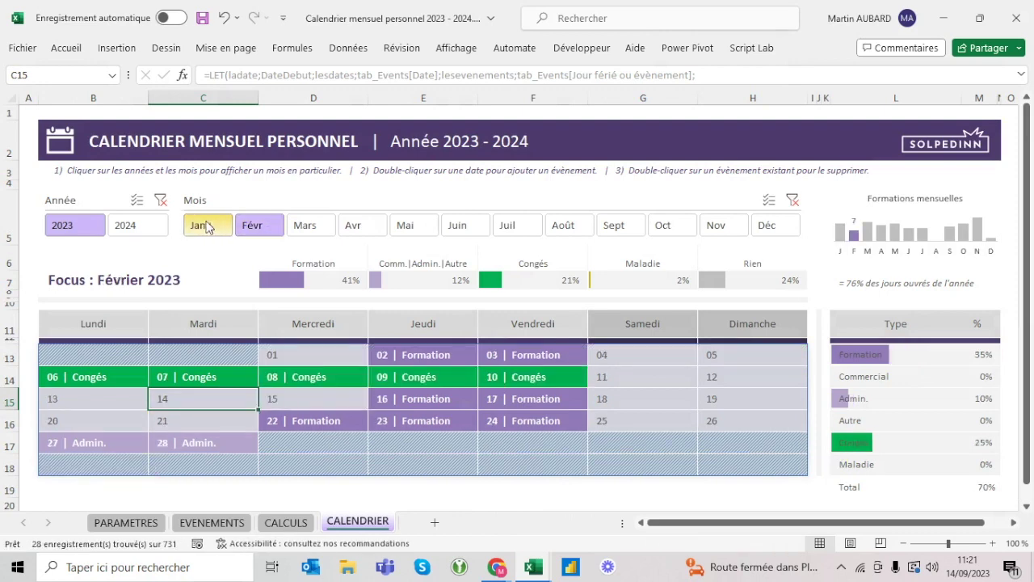
click(203, 227)
click(273, 230)
click(201, 224)
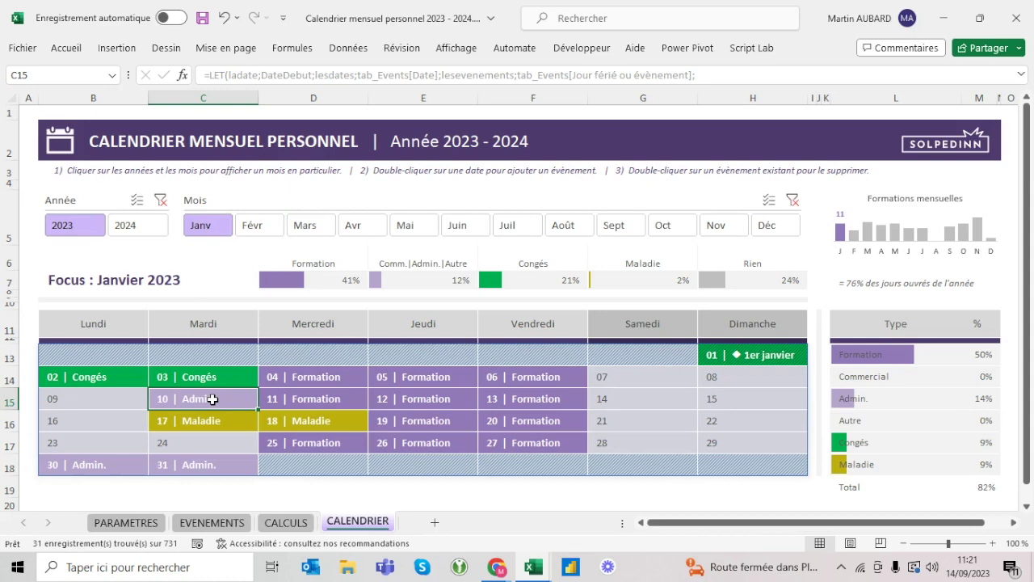
key(alt+Tab)
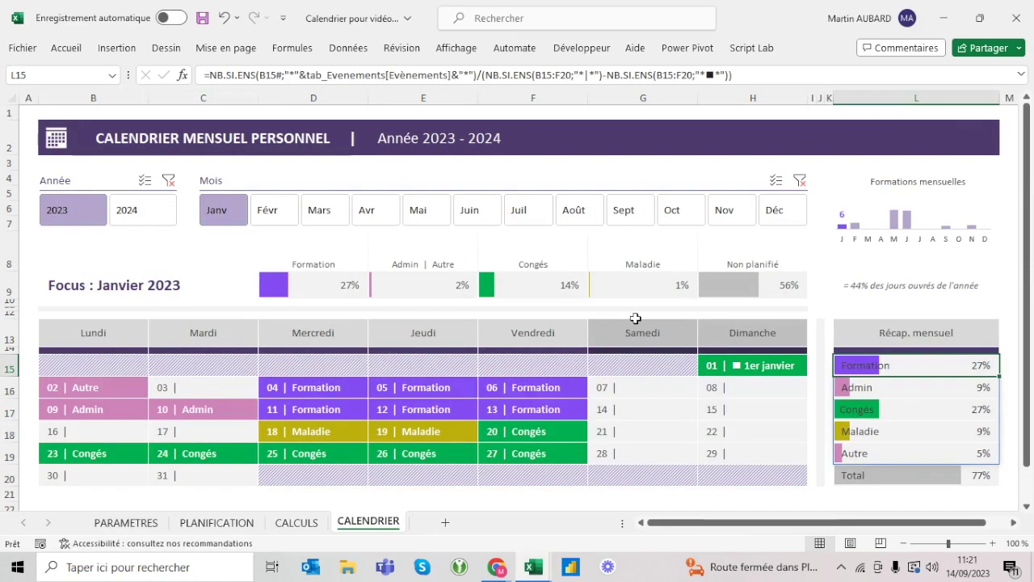